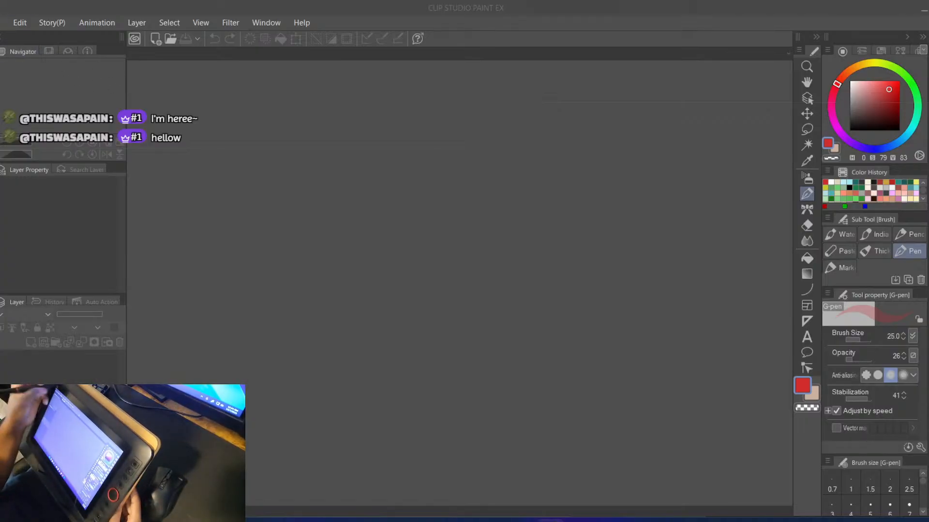
Start creating a new canvas by opening its settings dialog
{"action": "left_click", "coordinate": [3, 22]}
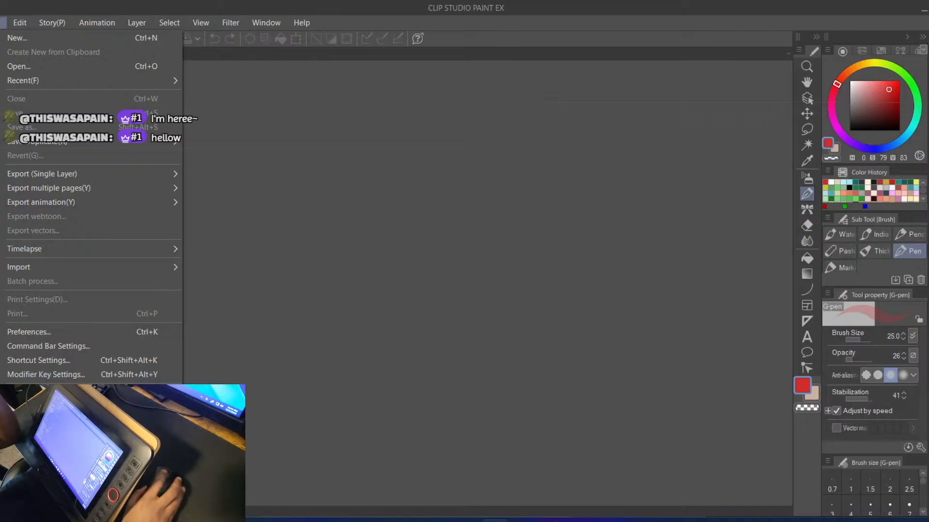
{"action": "key", "text": "alt+Tab"}
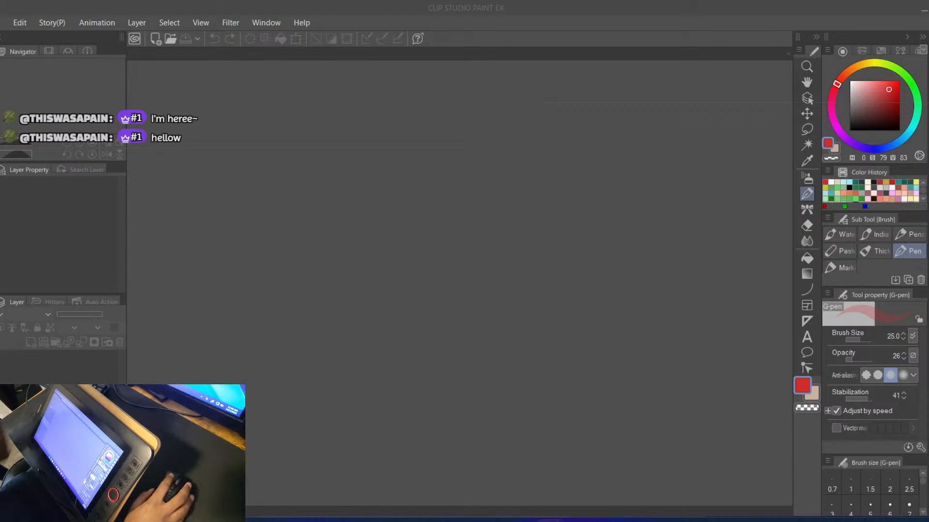
{"action": "left_click", "coordinate": [3, 23]}
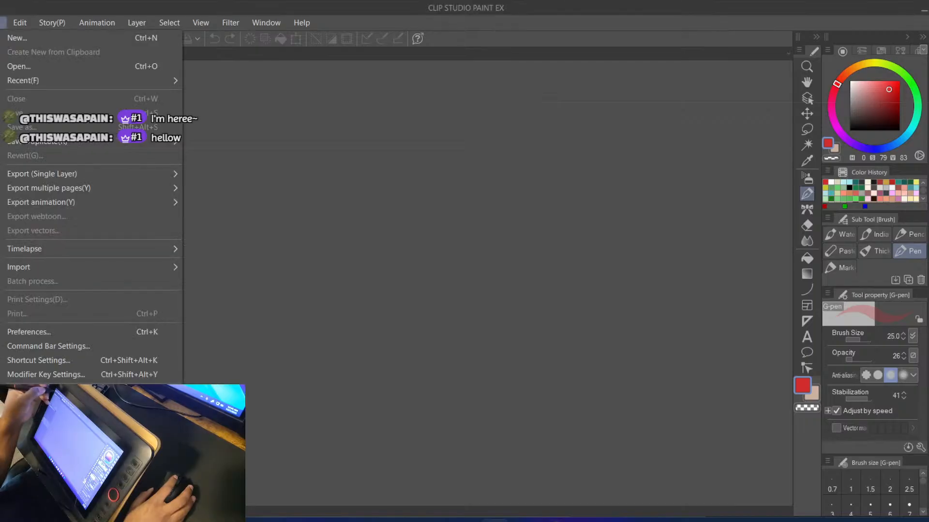
{"action": "left_click", "coordinate": [6, 39]}
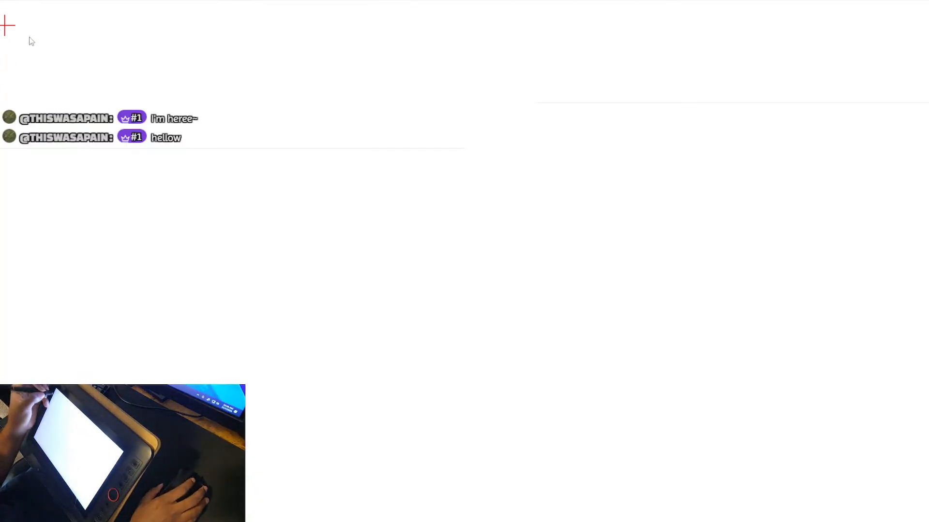
Calibrate the pen display by tapping each calibration target with the pen
{"action": "left_click", "coordinate": [5, 25]}
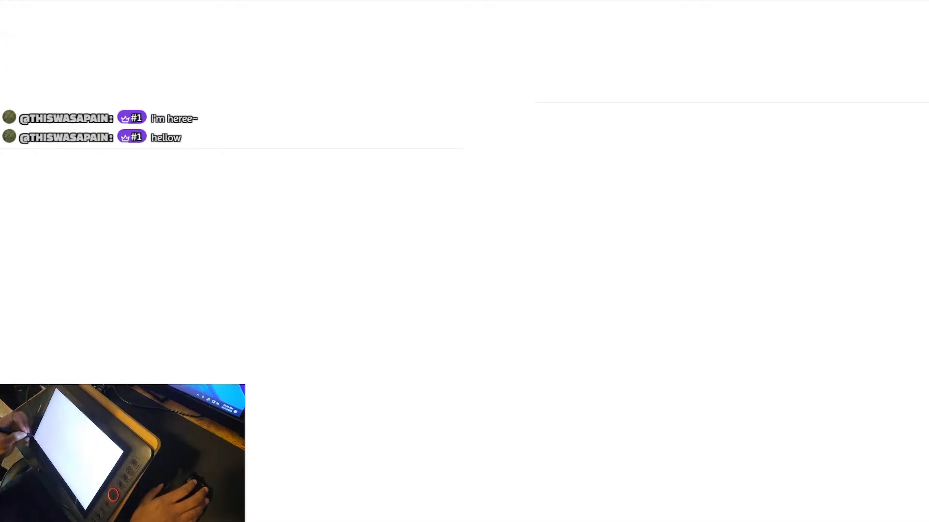
{"action": "left_click", "coordinate": [924, 518]}
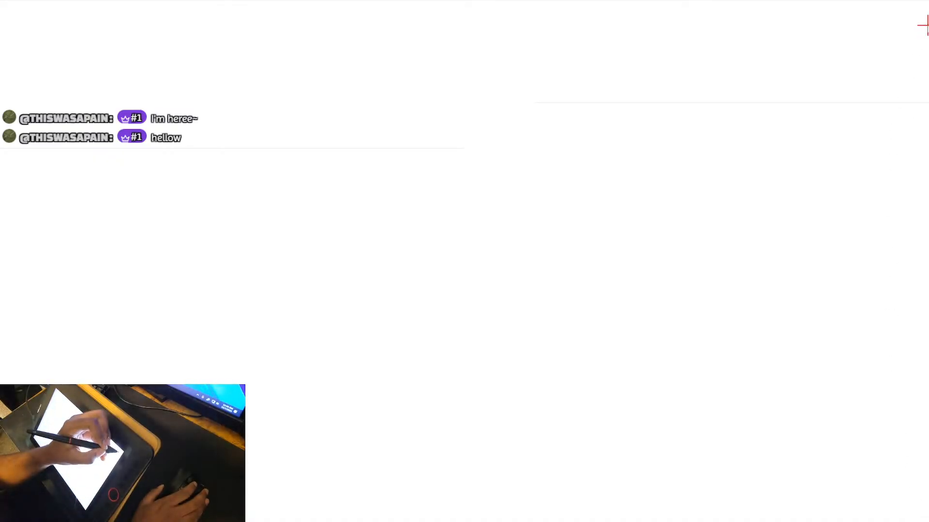
{"action": "left_click", "coordinate": [924, 25]}
{"action": "left_click", "coordinate": [465, 274]}
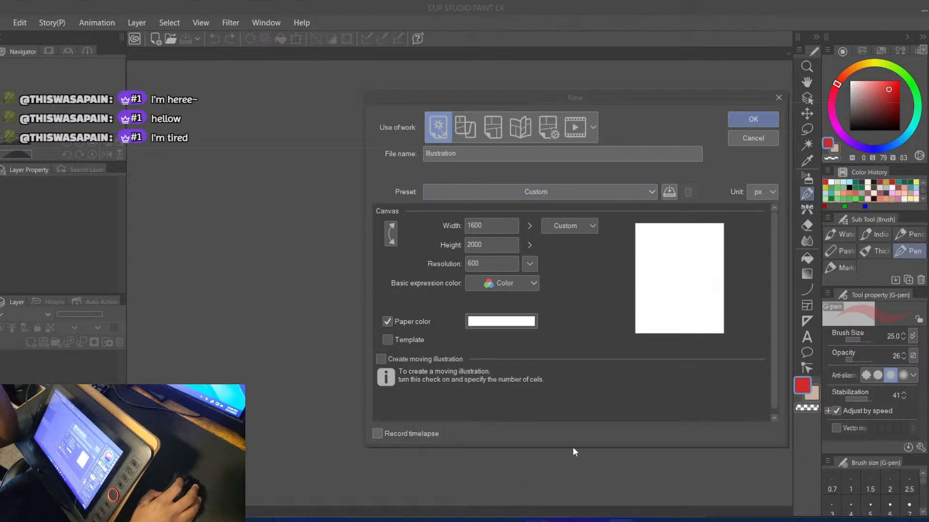
{"action": "left_click", "coordinate": [421, 161]}
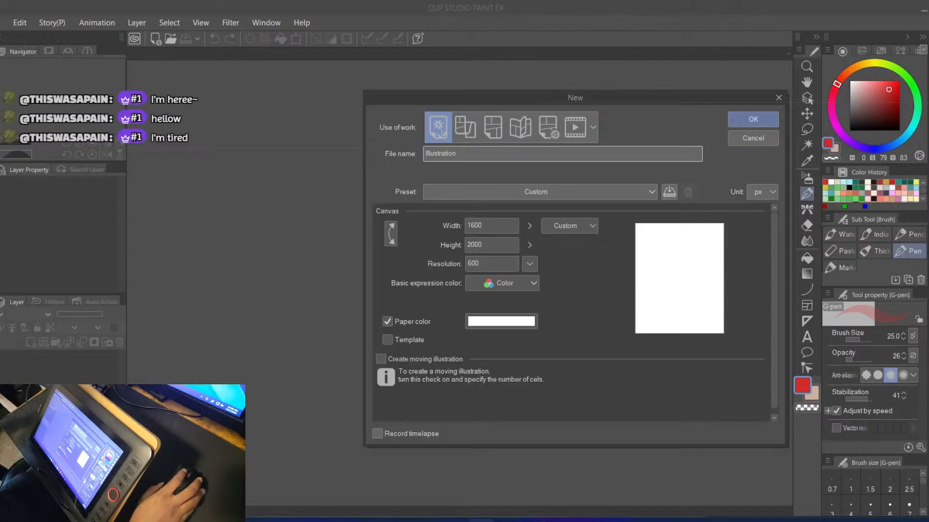
{"action": "left_click", "coordinate": [620, 521]}
{"action": "left_click", "coordinate": [492, 520]}
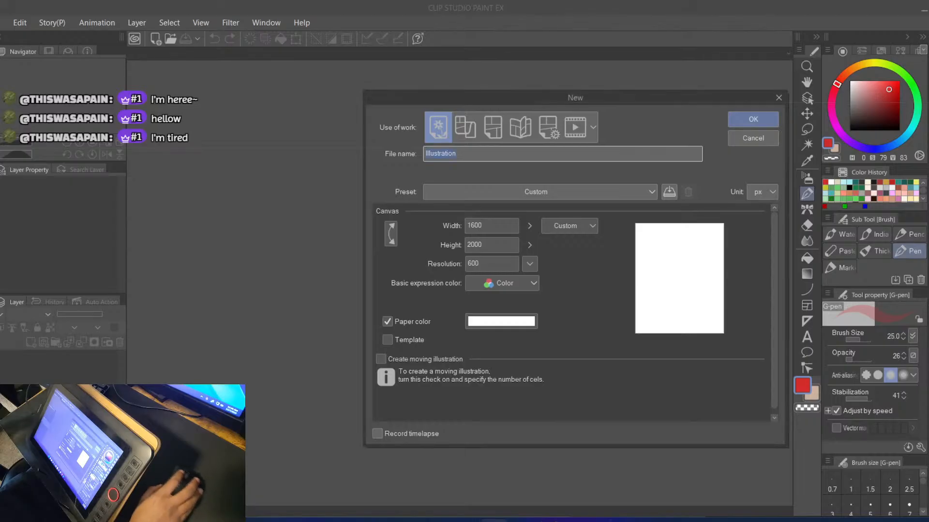
{"action": "key", "text": "alt+Tab"}
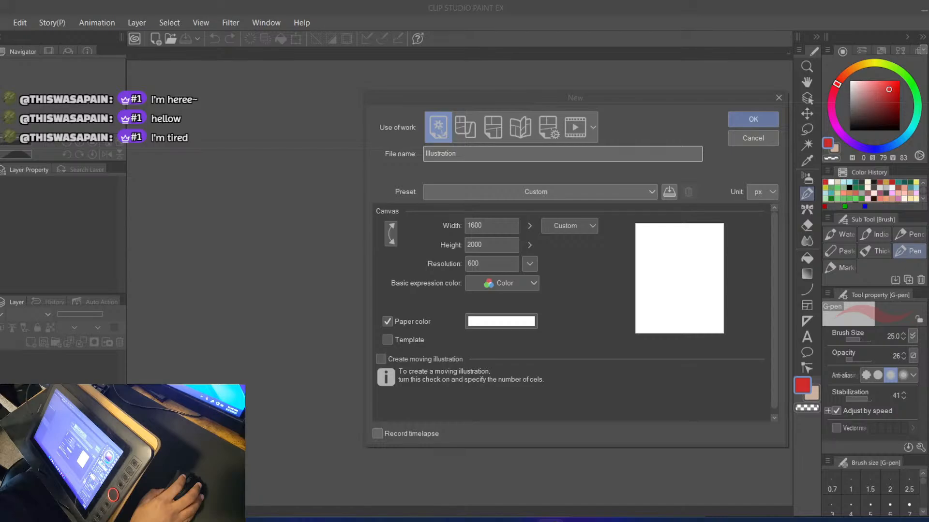
{"action": "left_click_drag", "start_coordinate": [309, 0], "coordinate": [377, 0]}
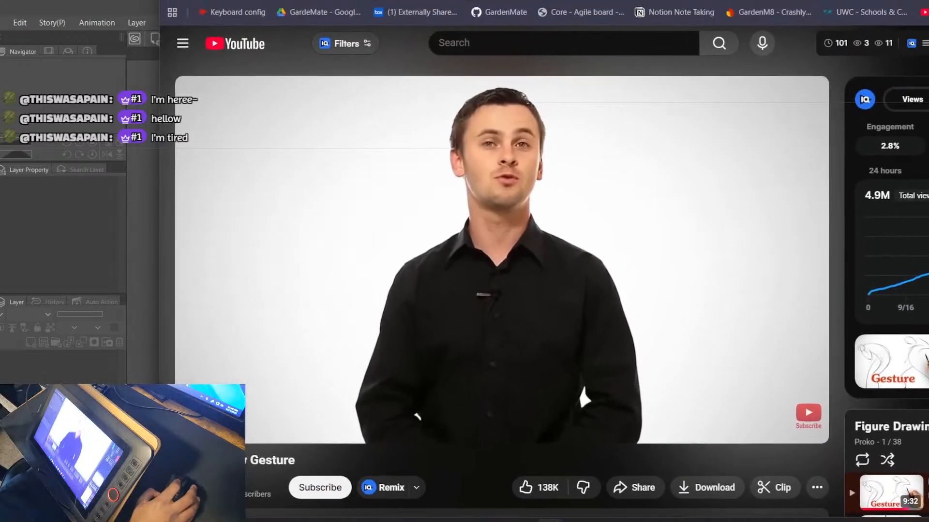
{"action": "left_click_drag", "start_coordinate": [798, 0], "coordinate": [924, 0]}
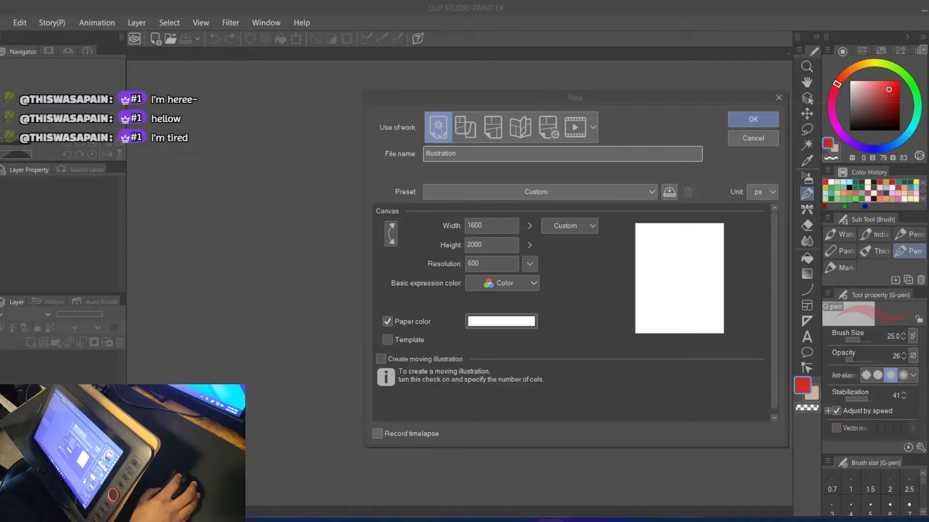
Create the 1600 x 2000 px, 600 dpi color illustration canvas with white paper
{"action": "left_click", "coordinate": [742, 119]}
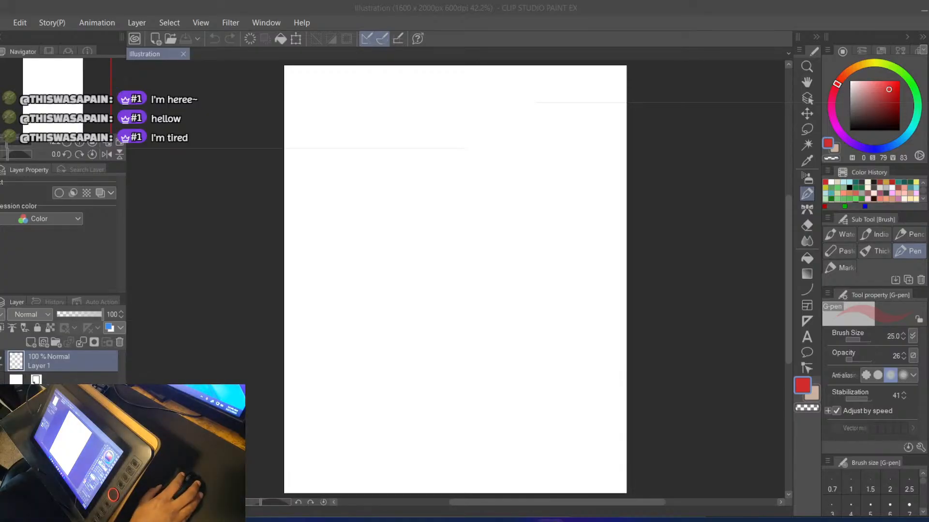
Switch to Chrome, search Google for pinterest and open the Pinterest site
{"action": "left_click_drag", "start_coordinate": [783, 0], "coordinate": [600, 54]}
{"action": "type", "text": "pi"}
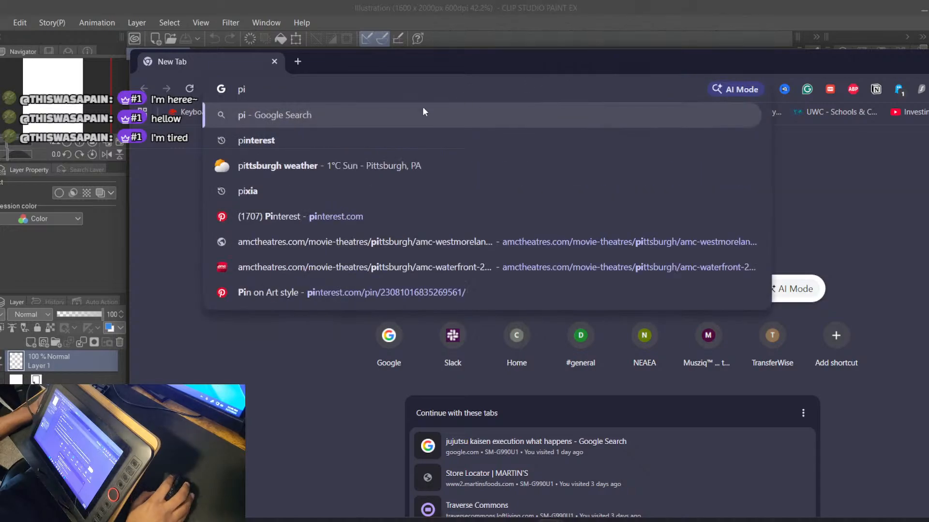
{"action": "left_click", "coordinate": [280, 142]}
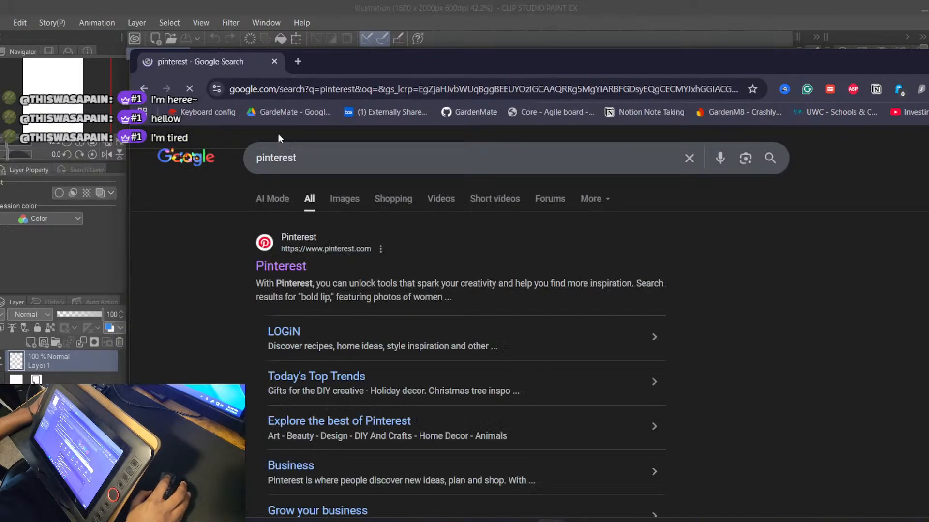
{"action": "left_click", "coordinate": [285, 273]}
{"action": "left_click_drag", "start_coordinate": [346, 62], "coordinate": [270, 11]}
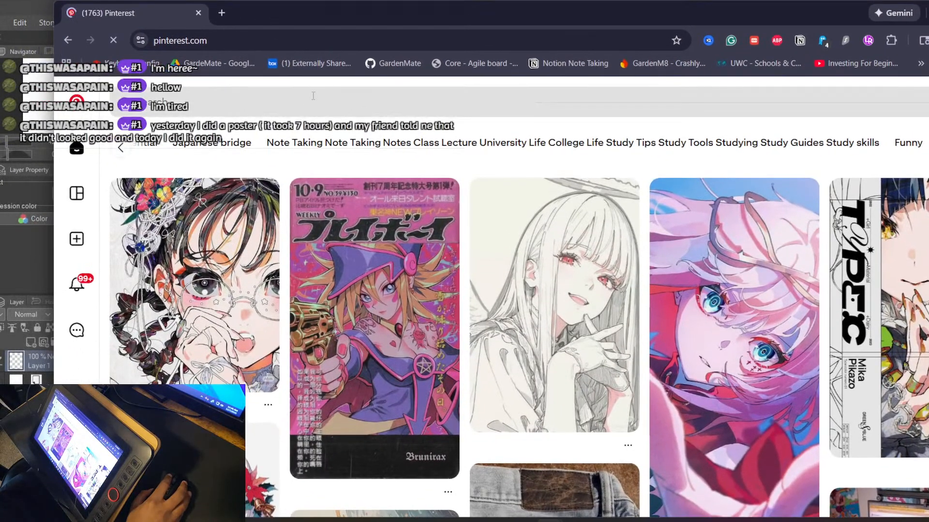
Search Pinterest for gesture drawing poses and look through the pose reference results
{"action": "left_click", "coordinate": [354, 105]}
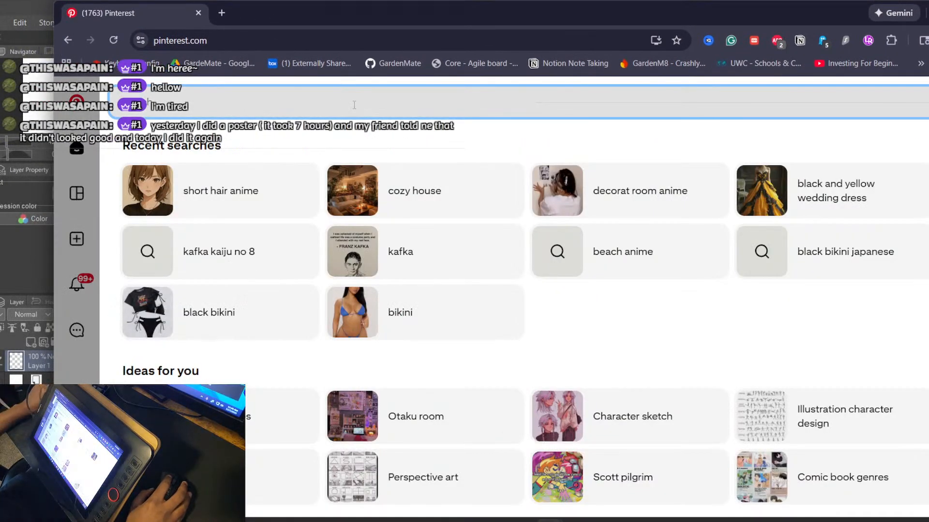
{"action": "type", "text": "gest"}
{"action": "left_click", "coordinate": [238, 150]}
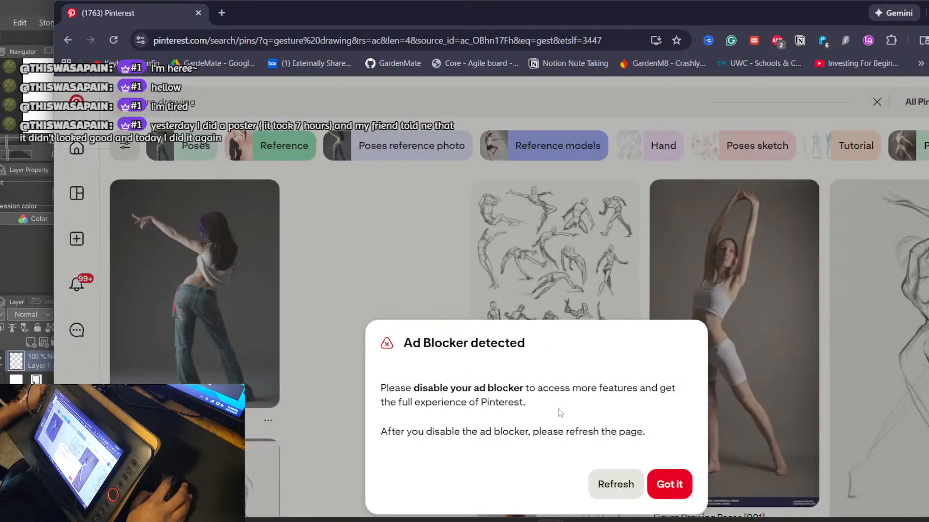
{"action": "left_click", "coordinate": [652, 484]}
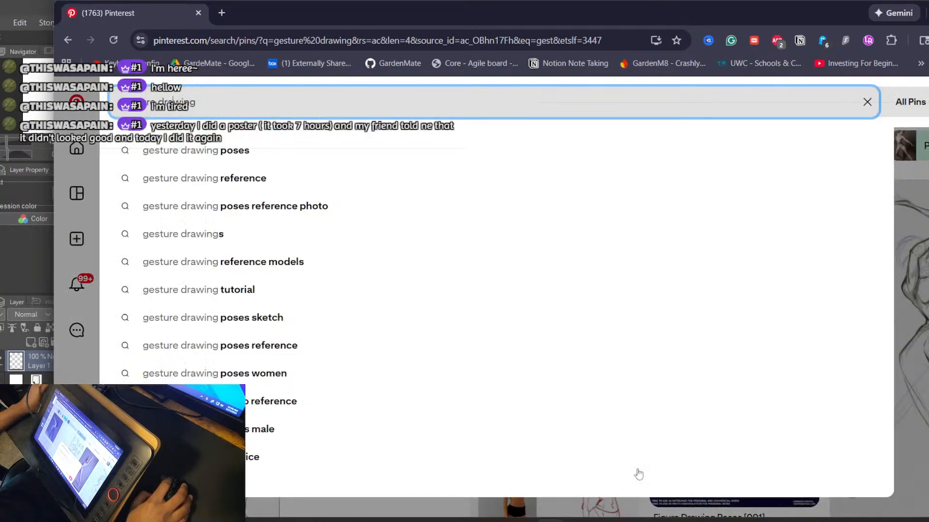
{"action": "left_click", "coordinate": [223, 150]}
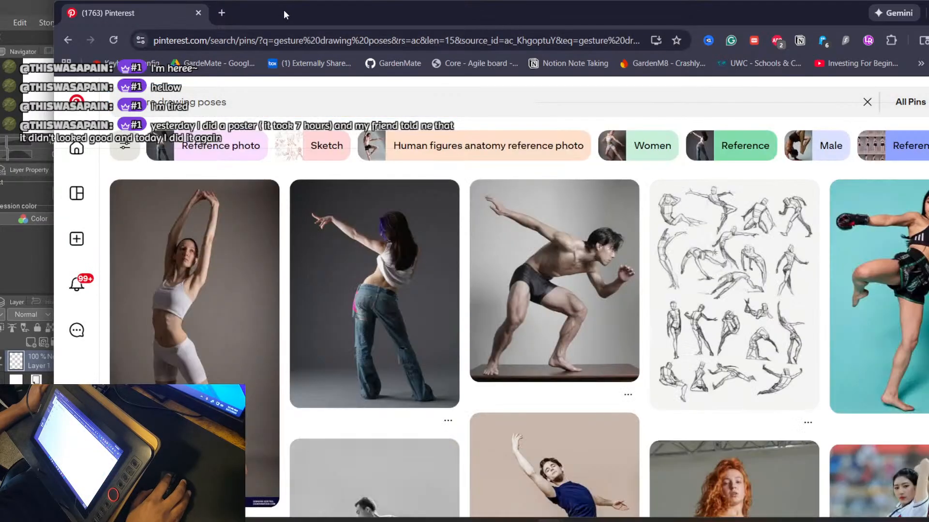
{"action": "mouse_move", "coordinate": [284, 9]}
{"action": "left_mouse_down"}
{"action": "mouse_move", "coordinate": [283, 0]}
{"action": "mouse_move", "coordinate": [235, 0]}
{"action": "left_mouse_up"}
{"action": "scroll", "coordinate": [276, 212], "scroll_direction": "down", "scroll_amount": 4}
{"action": "scroll", "coordinate": [276, 213], "scroll_direction": "up", "scroll_amount": 5}
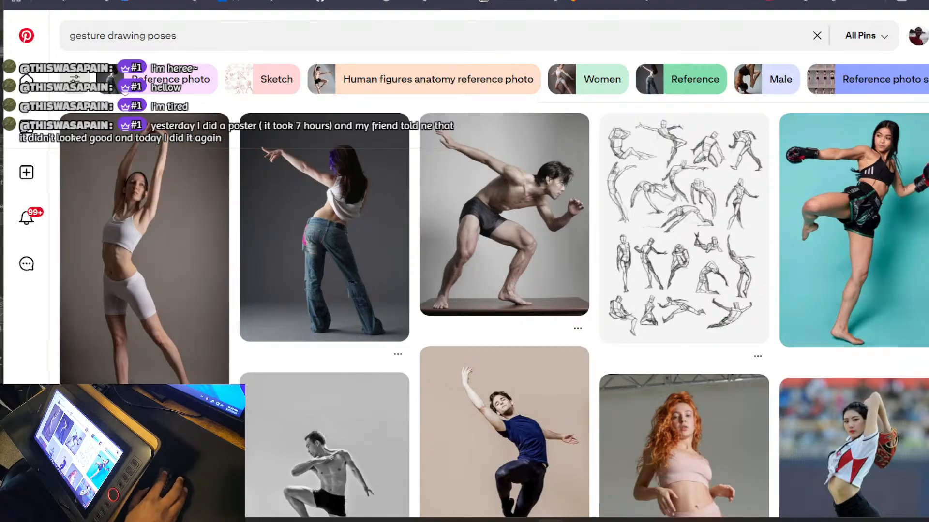
Return to Clip Studio Paint and show the Sub View palette as a tall floating window beside the canvas
{"action": "left_click_drag", "start_coordinate": [290, 1], "coordinate": [389, 0]}
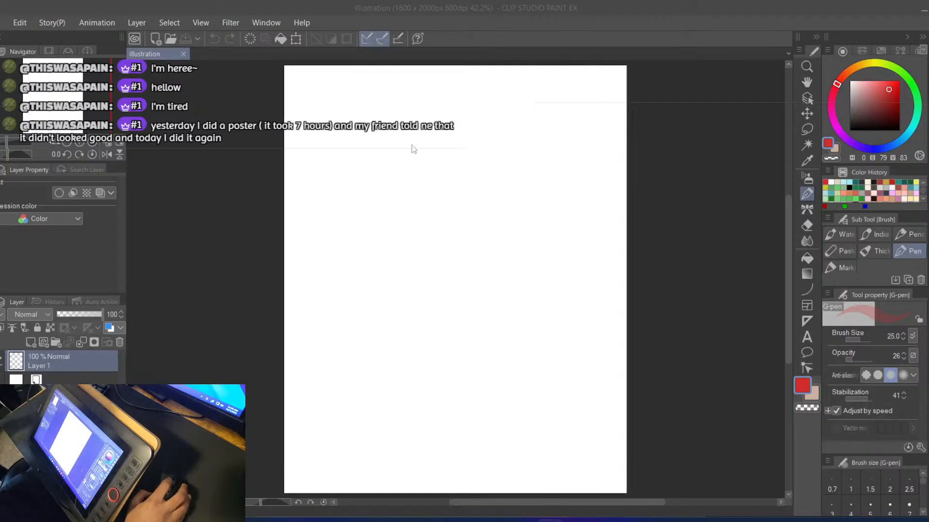
{"action": "left_click", "coordinate": [267, 24]}
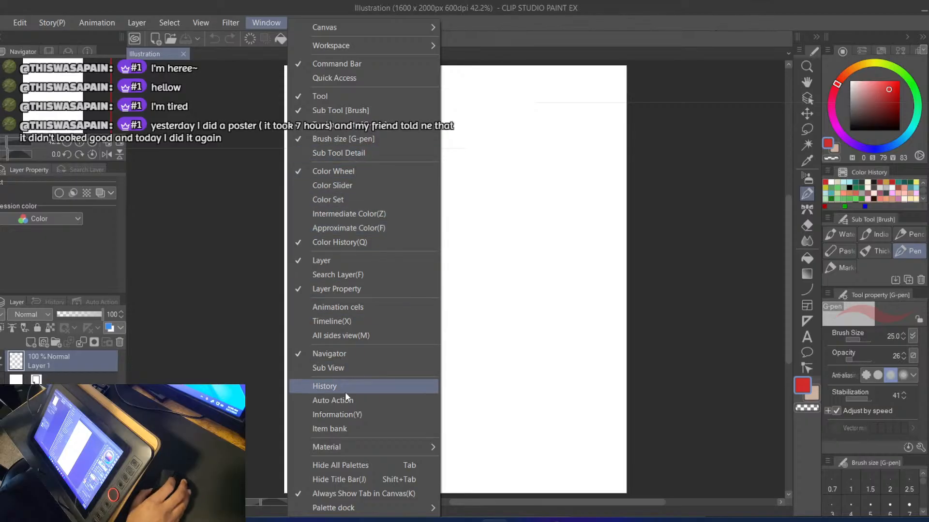
{"action": "mouse_move", "coordinate": [360, 513]}
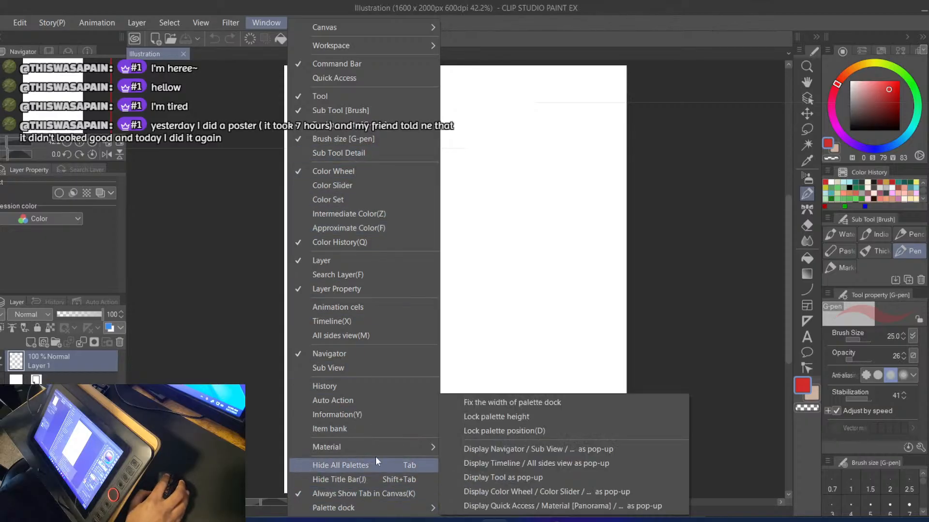
{"action": "mouse_move", "coordinate": [382, 444]}
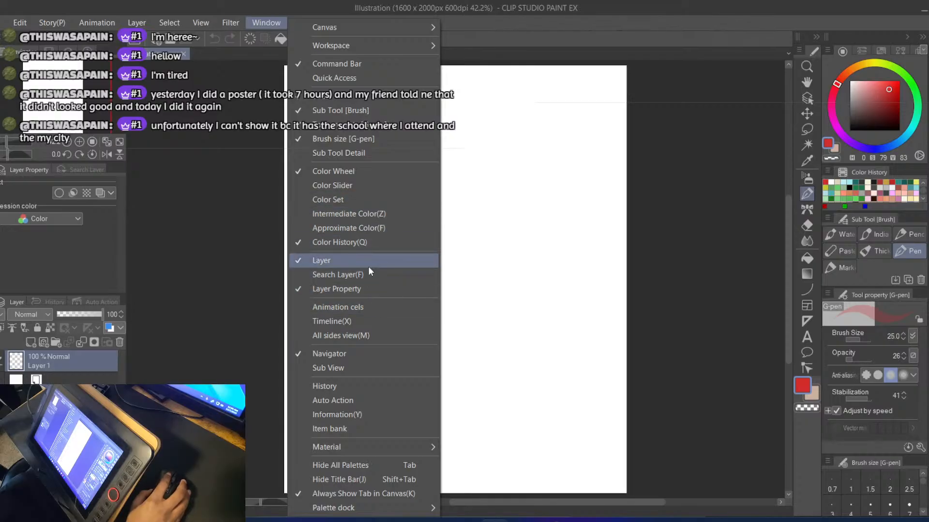
{"action": "left_click", "coordinate": [350, 369]}
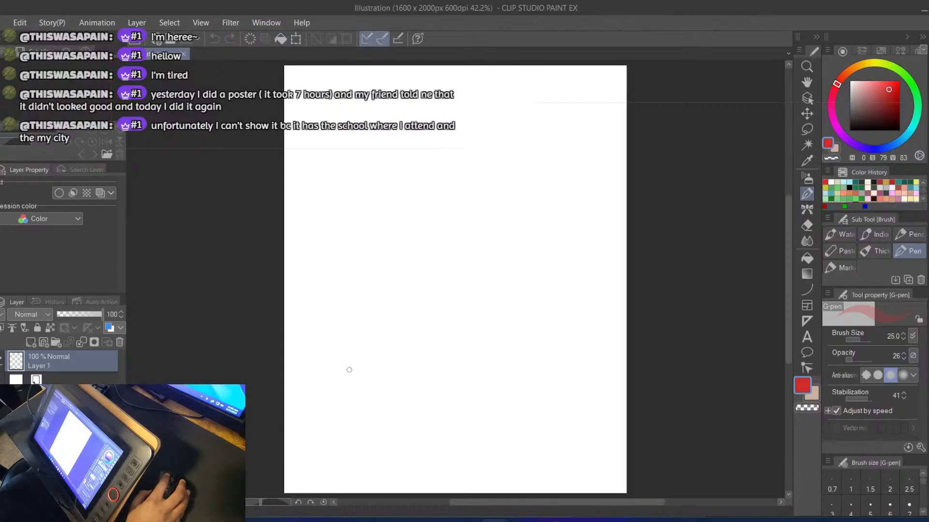
{"action": "left_click_drag", "start_coordinate": [34, 49], "coordinate": [194, 115]}
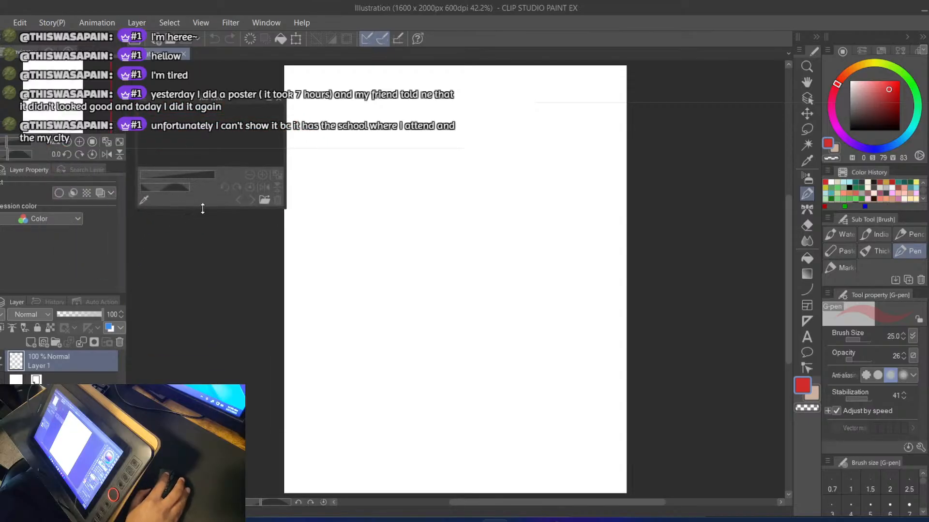
{"action": "left_click_drag", "start_coordinate": [202, 208], "coordinate": [251, 408]}
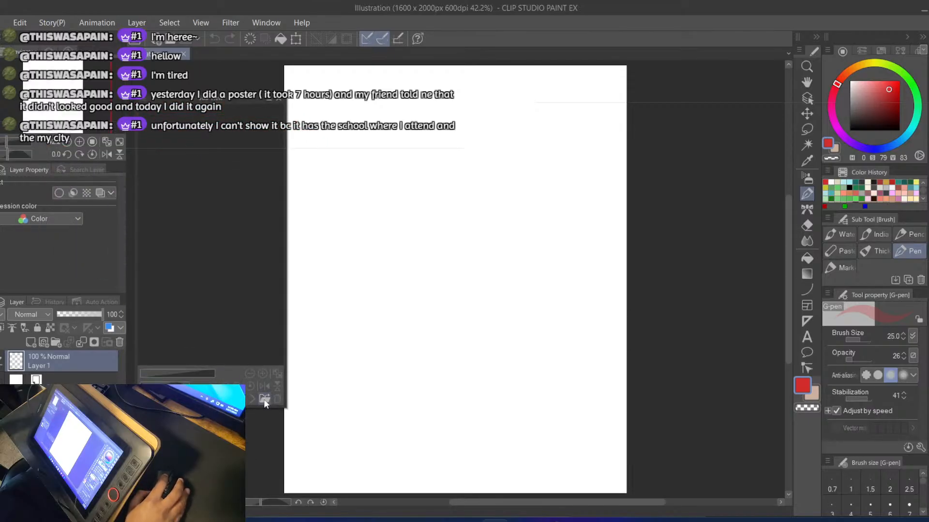
Close the floating Sub View palette without importing a reference image
{"action": "left_click", "coordinate": [264, 399]}
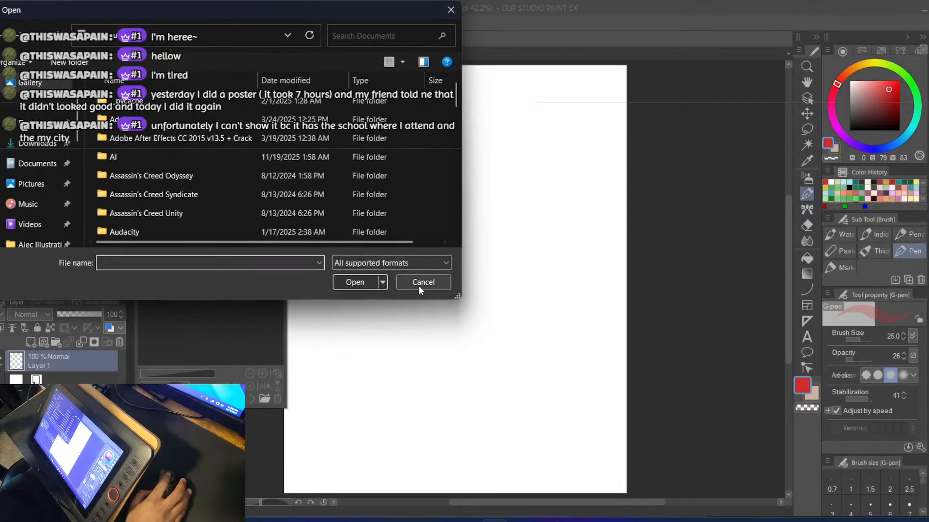
{"action": "left_click", "coordinate": [421, 283]}
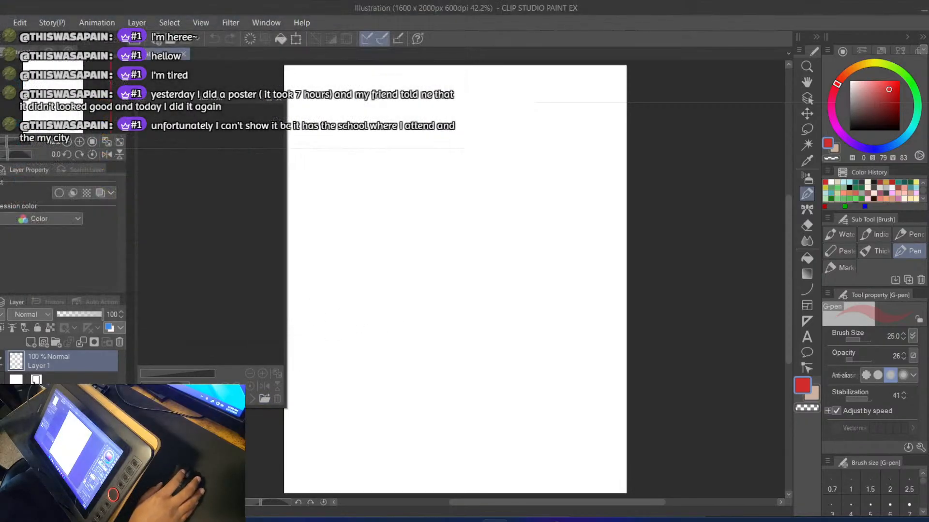
{"action": "left_click_drag", "start_coordinate": [505, 413], "coordinate": [242, 218]}
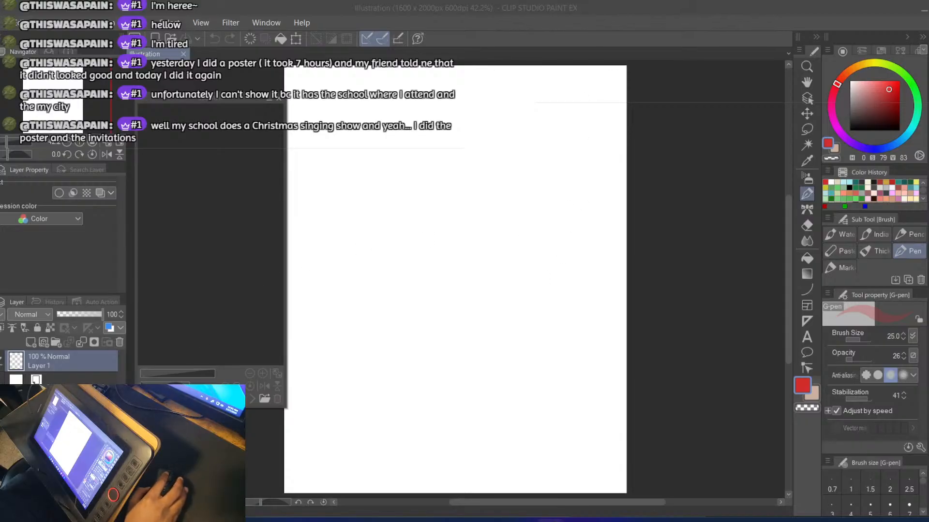
{"action": "left_click", "coordinate": [266, 402]}
{"action": "left_click", "coordinate": [422, 282]}
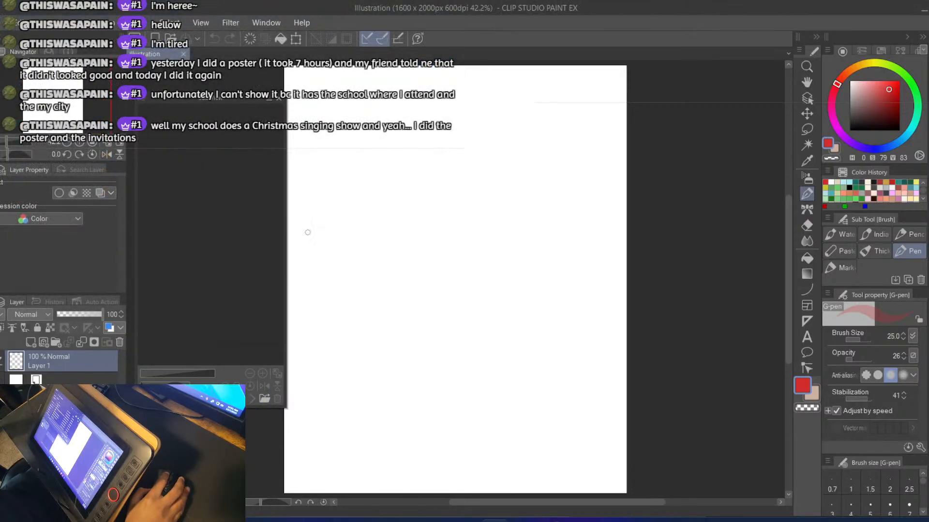
{"action": "left_click", "coordinate": [278, 99]}
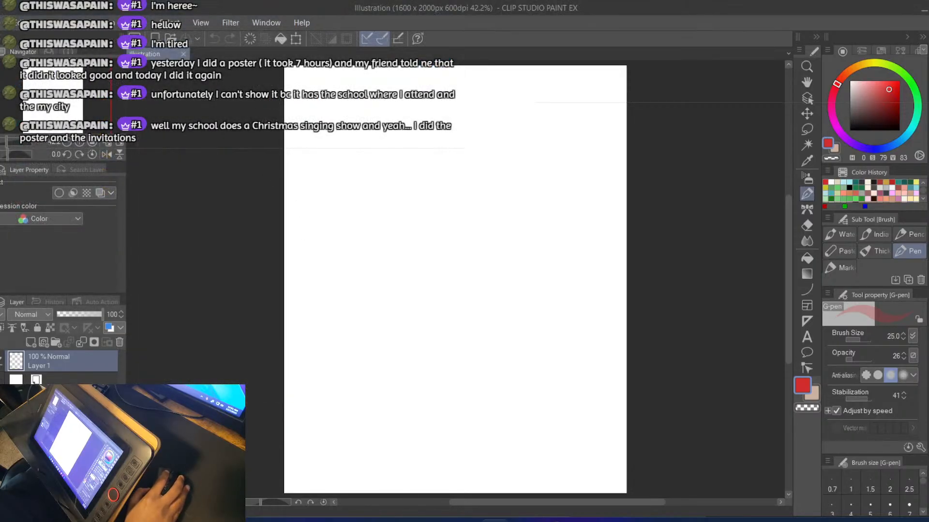
Switch to OBS and remove the Display Capture 2 source from the scene, leaving its properties as they are
{"action": "left_click", "coordinate": [551, 521]}
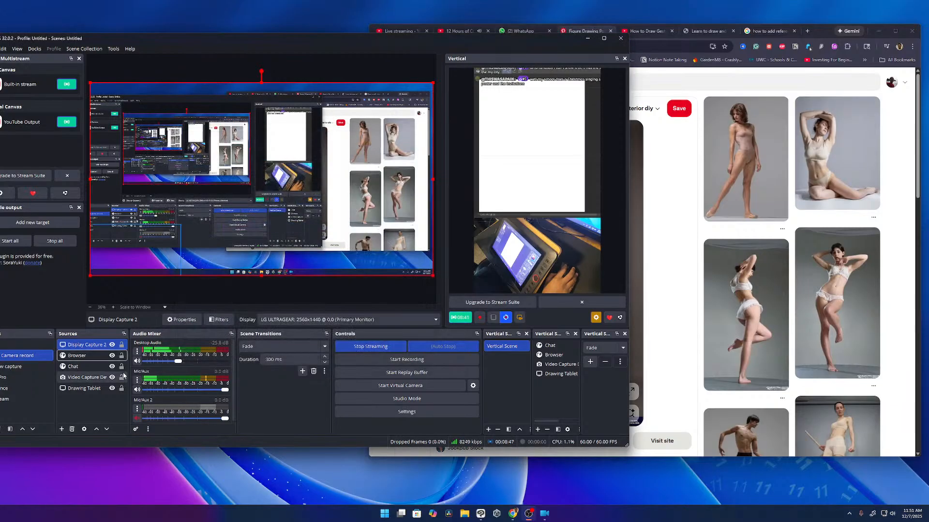
{"action": "double_click", "coordinate": [85, 345]}
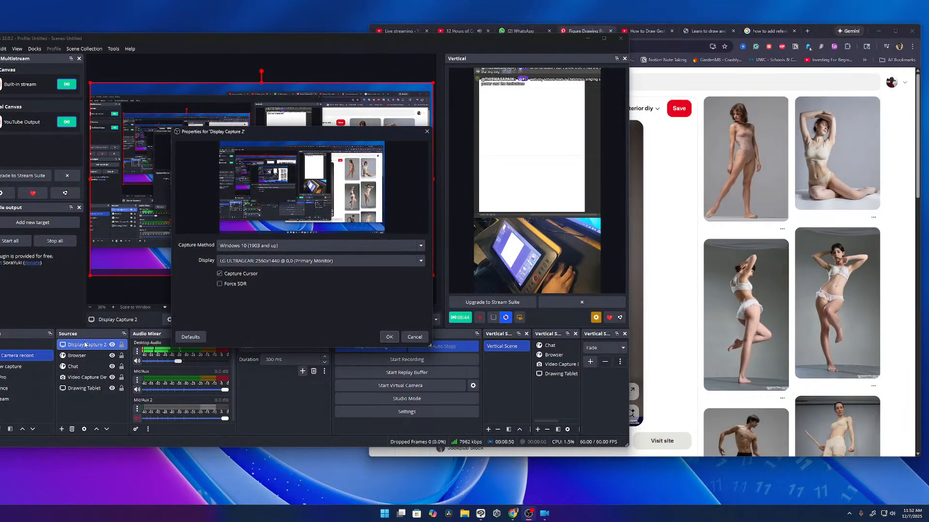
{"action": "left_click", "coordinate": [414, 337]}
{"action": "right_click", "coordinate": [91, 344]}
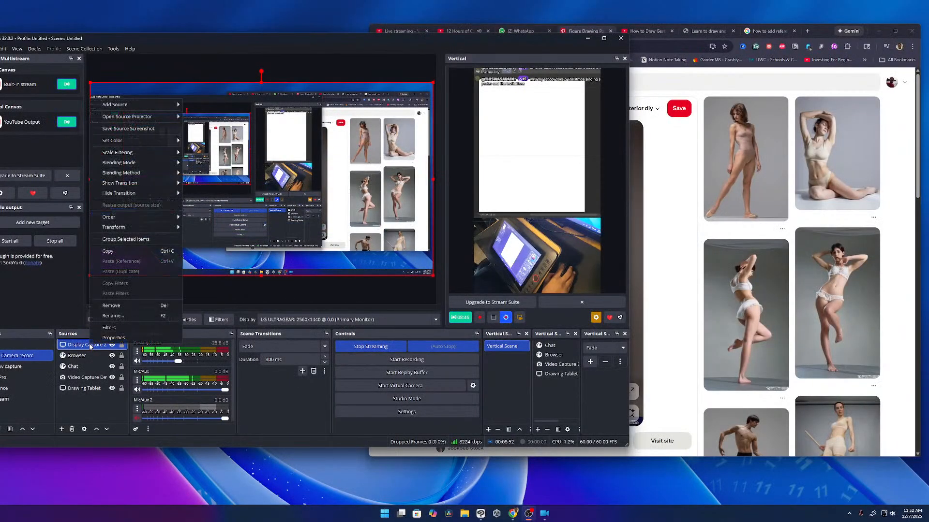
{"action": "left_click", "coordinate": [123, 306]}
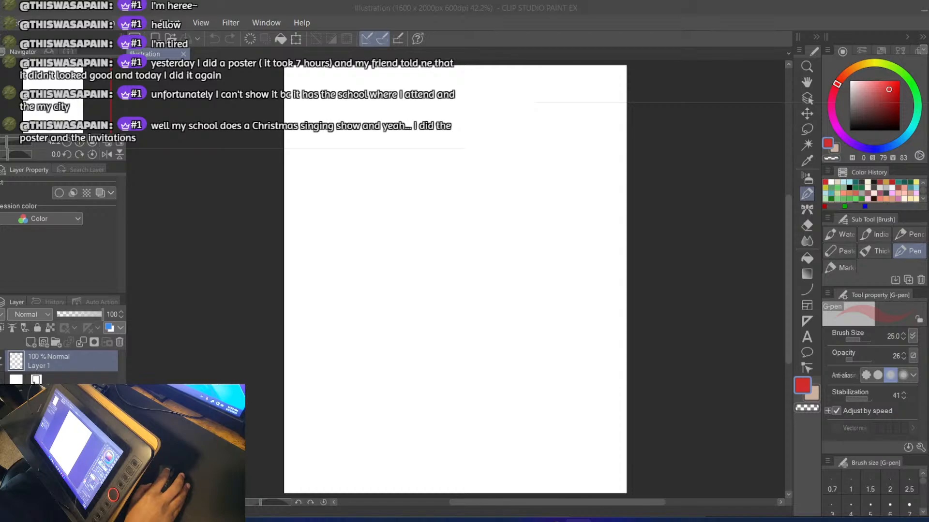
Bring up the Chrome window with the Figure Drawing Poses [001] pin and place the pose reference beside the canvas
{"action": "key", "text": "alt+Tab"}
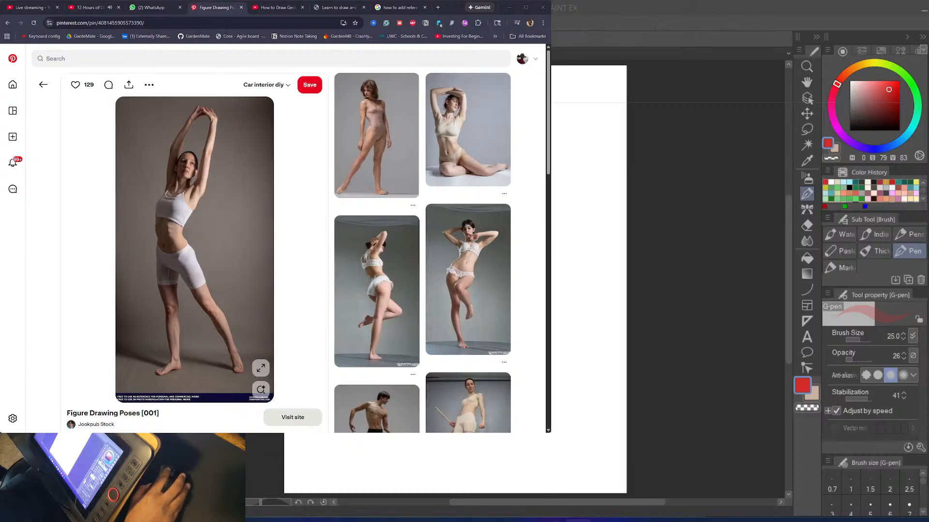
{"action": "left_click_drag", "start_coordinate": [453, 7], "coordinate": [417, 8]}
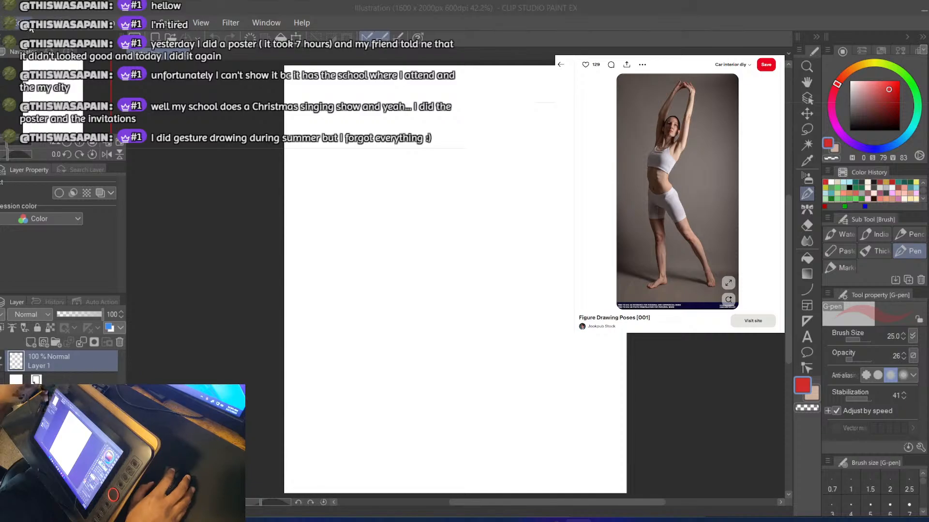
{"action": "left_click", "coordinate": [23, 11]}
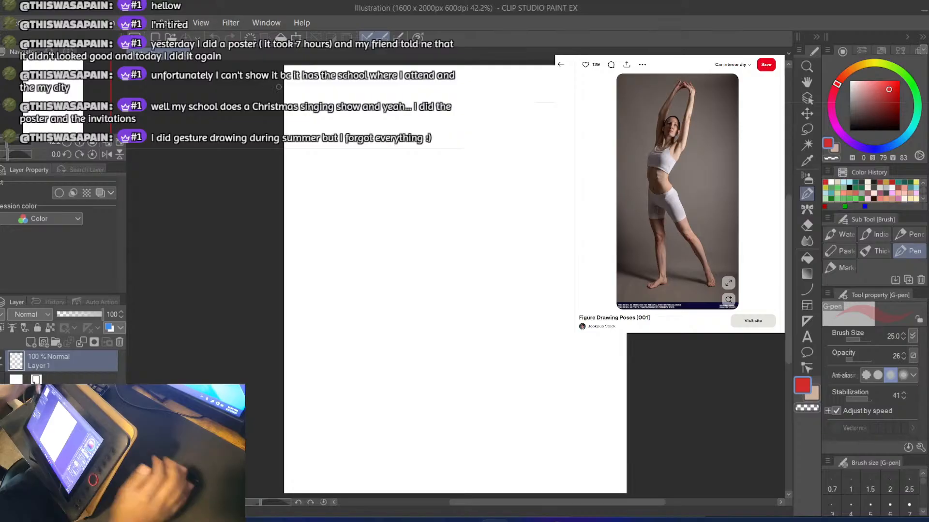
Select the G-pen, undo a test stroke and change the drawing colour to black
{"action": "key", "text": "b"}
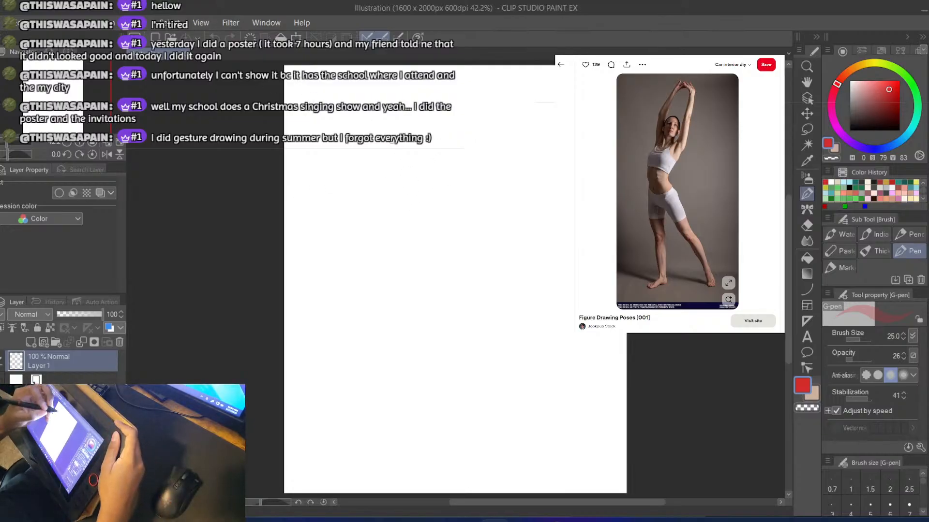
{"action": "left_click_drag", "start_coordinate": [400, 111], "coordinate": [381, 170]}
{"action": "key", "text": "ctrl+z"}
{"action": "left_click", "coordinate": [851, 129]}
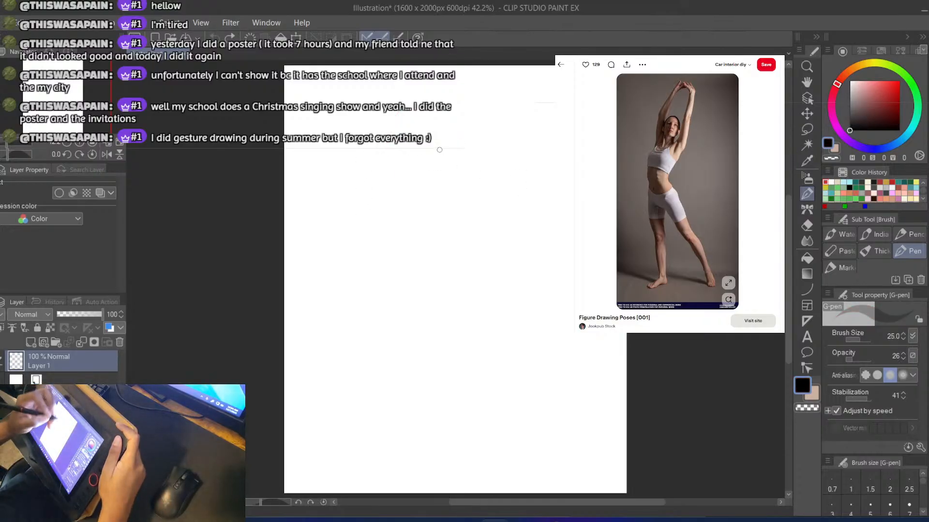
Try a few light strokes, undo them and raise the G-pen opacity to 100
{"action": "mouse_move", "coordinate": [439, 149]}
{"action": "left_mouse_down"}
{"action": "mouse_move", "coordinate": [454, 174]}
{"action": "mouse_move", "coordinate": [433, 187]}
{"action": "left_mouse_up"}
{"action": "key", "text": "ctrl+z"}
{"action": "left_click_drag", "start_coordinate": [441, 146], "coordinate": [431, 179]}
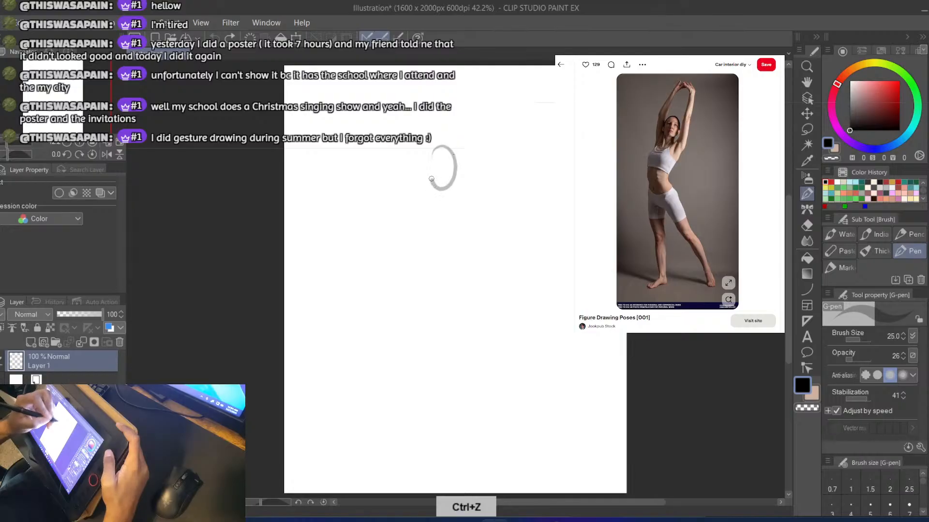
{"action": "key", "text": "ctrl+z"}
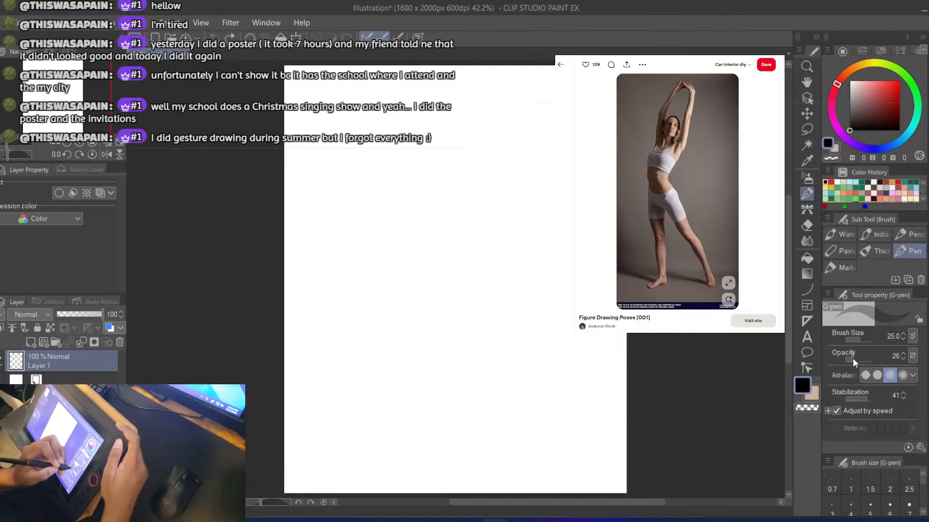
{"action": "left_click_drag", "start_coordinate": [852, 360], "coordinate": [885, 360]}
{"action": "mouse_move", "coordinate": [511, 162]}
{"action": "left_mouse_down"}
{"action": "mouse_move", "coordinate": [471, 186]}
{"action": "mouse_move", "coordinate": [469, 170]}
{"action": "left_mouse_up"}
{"action": "key", "text": "ctrl+z"}
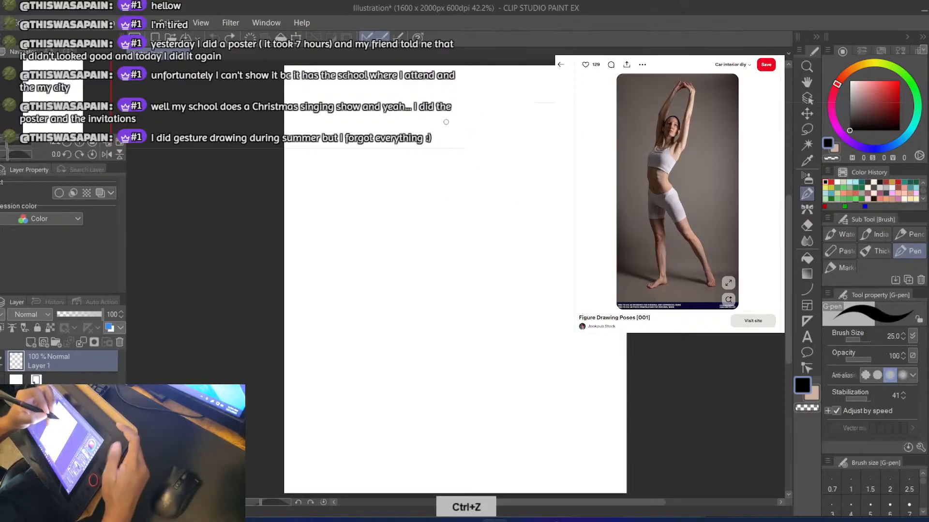
Draw an oval for the head and a slightly curved line below it for the spine
{"action": "mouse_move", "coordinate": [441, 135]}
{"action": "left_mouse_down"}
{"action": "mouse_move", "coordinate": [460, 185]}
{"action": "mouse_move", "coordinate": [436, 140]}
{"action": "mouse_move", "coordinate": [430, 154]}
{"action": "mouse_move", "coordinate": [445, 135]}
{"action": "left_mouse_up"}
{"action": "key", "text": "ctrl+z"}
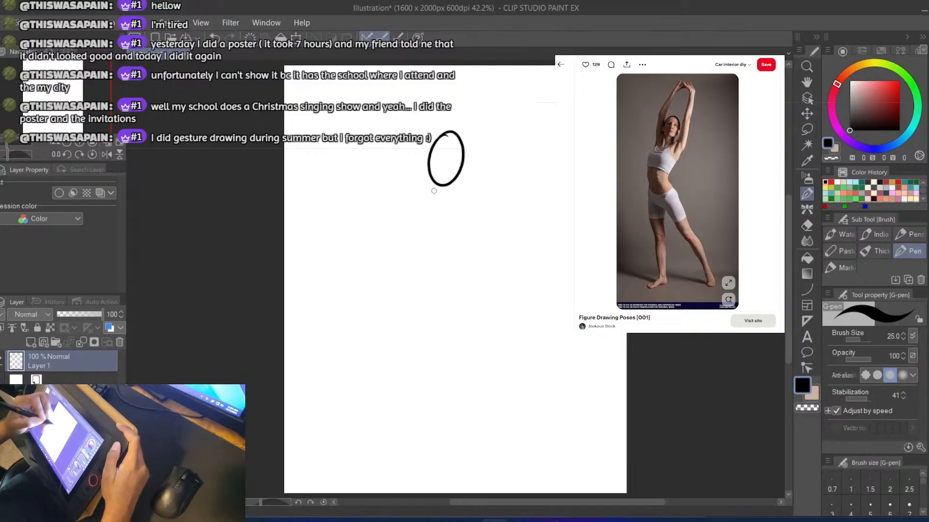
{"action": "left_click_drag", "start_coordinate": [434, 191], "coordinate": [420, 322]}
{"action": "key", "text": "ctrl+z"}
{"action": "left_click_drag", "start_coordinate": [440, 189], "coordinate": [437, 318]}
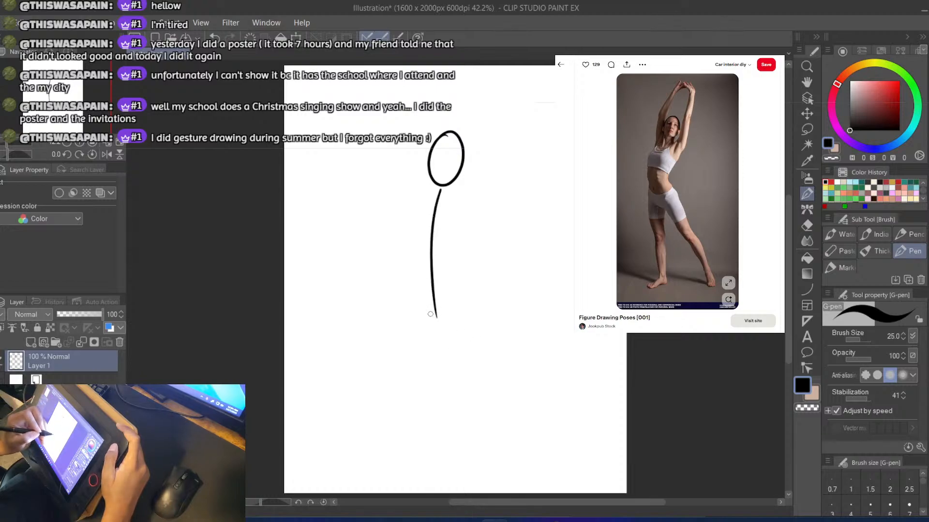
Draw the outstretched leg as a line curving from the hip down toward the canvas's lower-right corner
{"action": "key", "text": "ctrl+z"}
{"action": "mouse_move", "coordinate": [424, 316]}
{"action": "left_mouse_down"}
{"action": "mouse_move", "coordinate": [472, 319]}
{"action": "mouse_move", "coordinate": [454, 355]}
{"action": "mouse_move", "coordinate": [492, 420]}
{"action": "left_mouse_up"}
{"action": "key", "text": "ctrl+z"}
{"action": "key", "text": "ctrl+z"}
{"action": "mouse_move", "coordinate": [435, 313]}
{"action": "left_mouse_down"}
{"action": "mouse_move", "coordinate": [493, 423]}
{"action": "mouse_move", "coordinate": [538, 480]}
{"action": "left_mouse_up"}
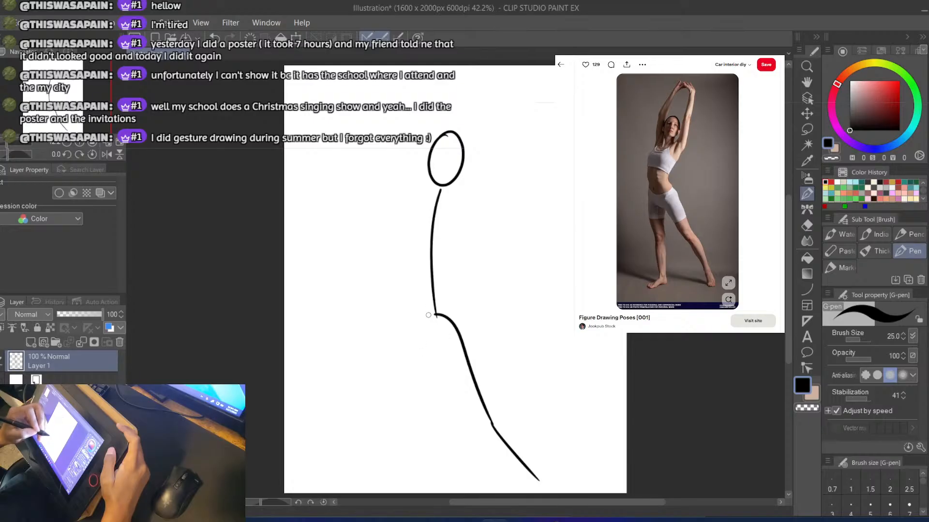
Draw the straighter supporting leg from the hip down to the left foot position, redoing it until it fits
{"action": "left_click_drag", "start_coordinate": [436, 315], "coordinate": [419, 440]}
{"action": "key", "text": "ctrl+z"}
{"action": "left_click_drag", "start_coordinate": [437, 316], "coordinate": [414, 478]}
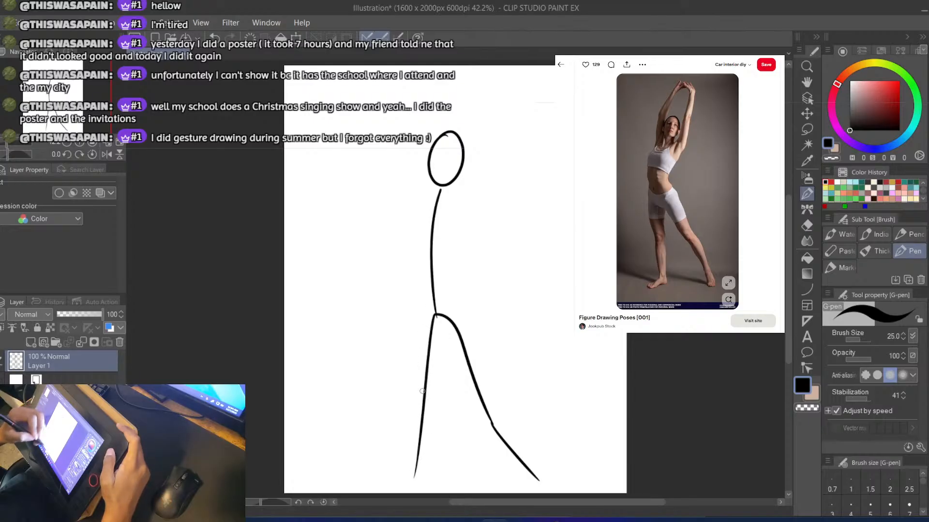
{"action": "key", "text": "ctrl+z"}
{"action": "left_click_drag", "start_coordinate": [434, 315], "coordinate": [409, 462]}
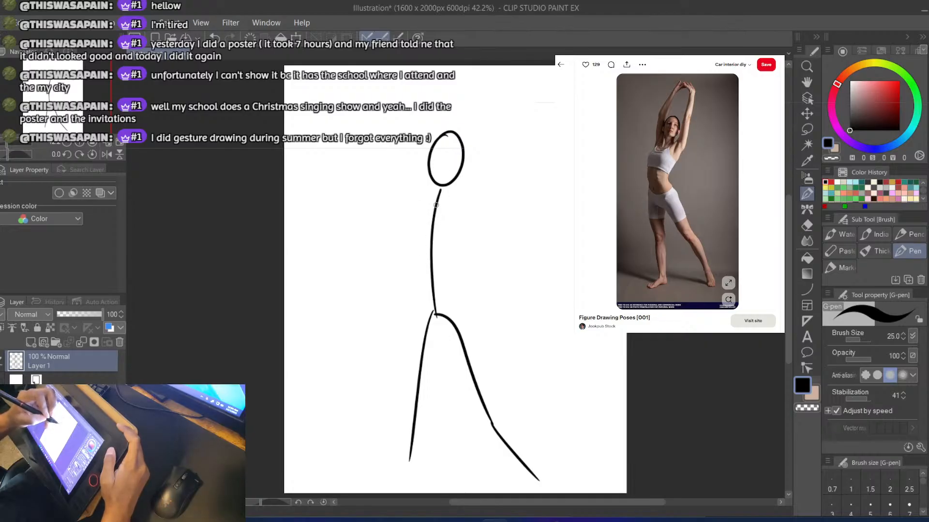
Draw a short shoulder line across the top of the spine and undo the trial raised-arm strokes
{"action": "left_click_drag", "start_coordinate": [438, 203], "coordinate": [503, 61]}
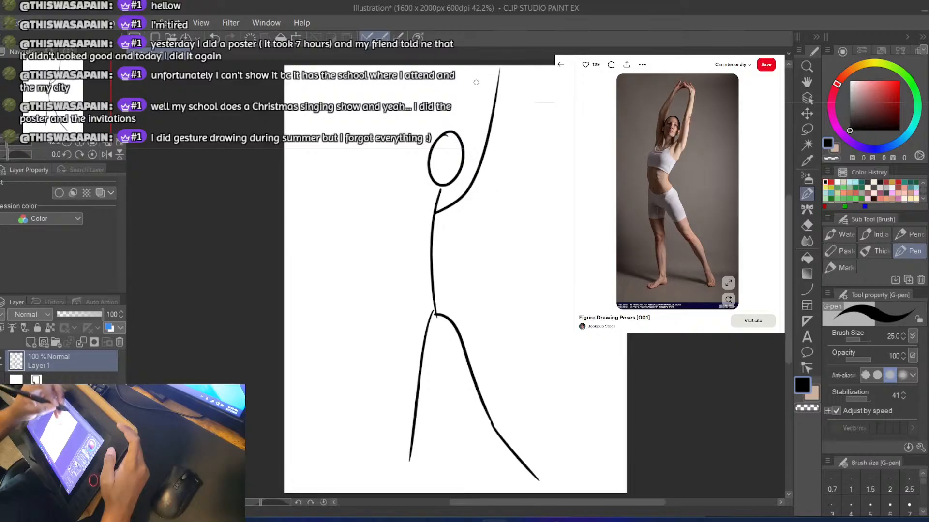
{"action": "key", "text": "ctrl+z"}
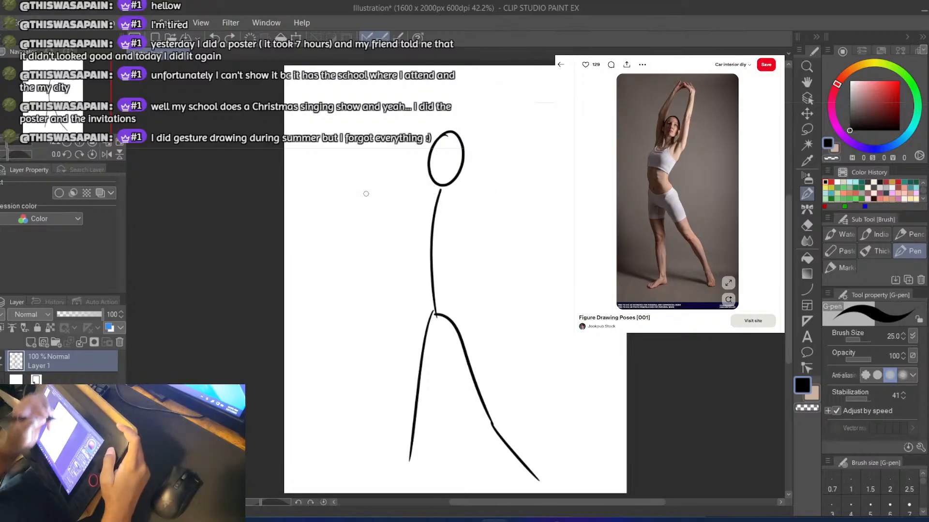
{"action": "mouse_move", "coordinate": [409, 196]}
{"action": "left_mouse_down"}
{"action": "mouse_move", "coordinate": [467, 199]}
{"action": "mouse_move", "coordinate": [504, 95]}
{"action": "left_mouse_up"}
{"action": "key", "text": "ctrl+z"}
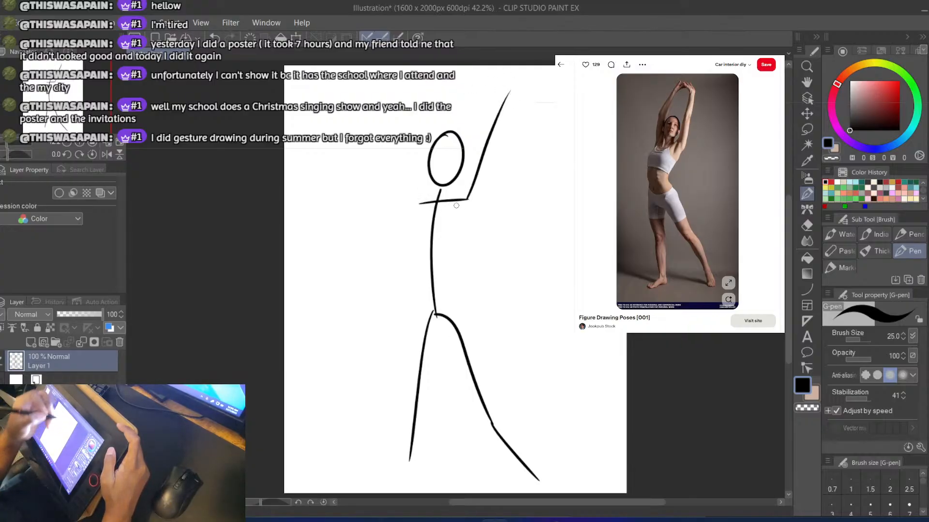
{"action": "key", "text": "ctrl+z"}
Draw the raised arm on the figure's right side as a curve from the shoulder end up past the head
{"action": "left_click_drag", "start_coordinate": [464, 202], "coordinate": [504, 97]}
{"action": "key", "text": "ctrl+z"}
{"action": "left_click_drag", "start_coordinate": [464, 199], "coordinate": [509, 97]}
{"action": "key", "text": "ctrl+z"}
{"action": "key", "text": "e"}
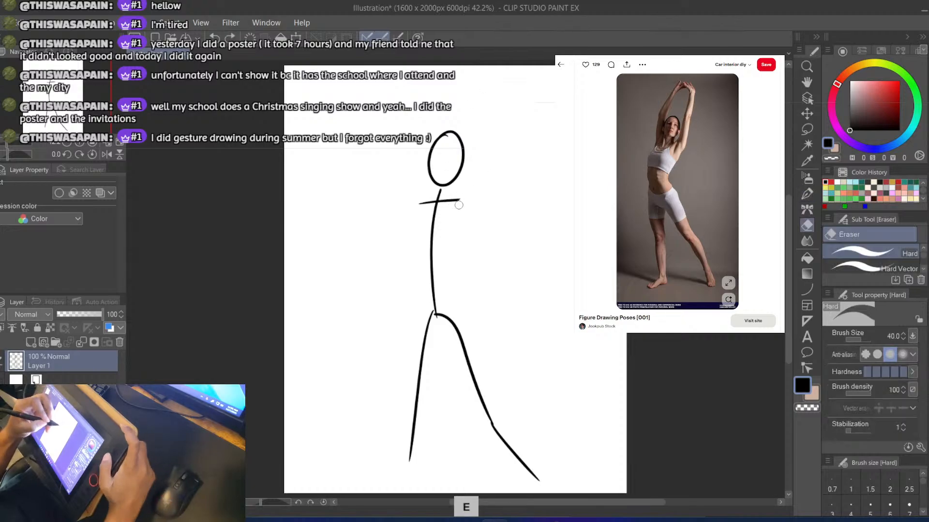
{"action": "key", "text": "p"}
{"action": "left_click_drag", "start_coordinate": [464, 198], "coordinate": [497, 114]}
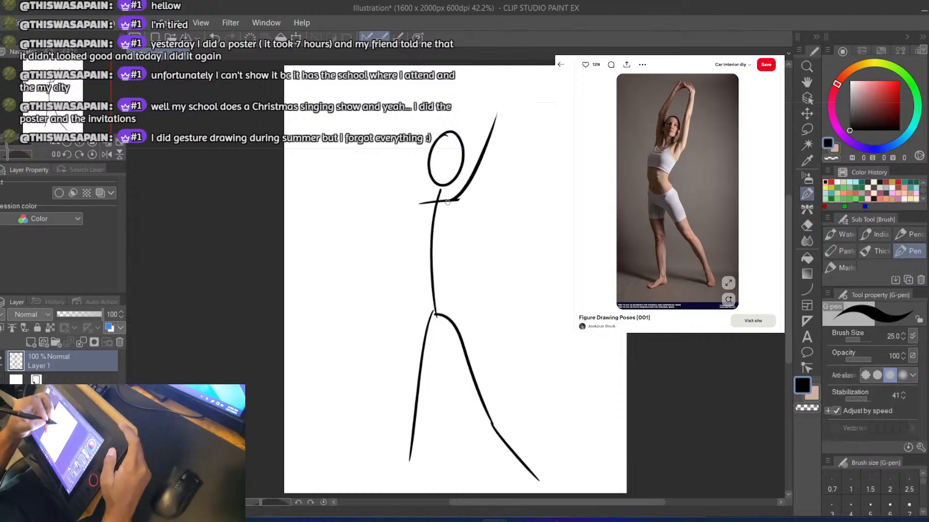
{"action": "key", "text": "ctrl+z"}
{"action": "mouse_move", "coordinate": [453, 201]}
{"action": "left_mouse_down"}
{"action": "mouse_move", "coordinate": [481, 170]}
{"action": "mouse_move", "coordinate": [501, 73]}
{"action": "left_mouse_up"}
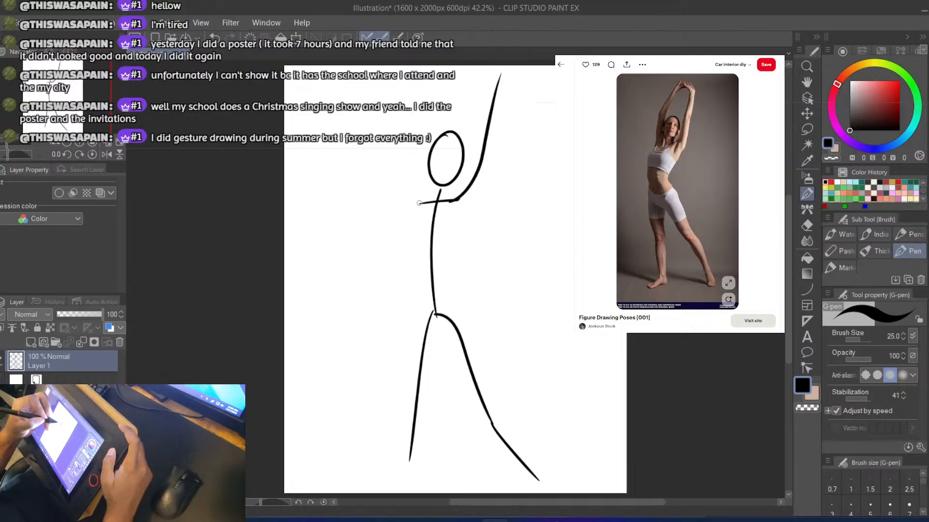
Draw the other raised arm from the left shoulder end, curving around the head to the canvas's upper edge
{"action": "left_click_drag", "start_coordinate": [419, 205], "coordinate": [450, 73]}
{"action": "key", "text": "ctrl+z"}
{"action": "mouse_move", "coordinate": [420, 203]}
{"action": "left_mouse_down"}
{"action": "mouse_move", "coordinate": [416, 167]}
{"action": "mouse_move", "coordinate": [467, 76]}
{"action": "left_mouse_up"}
{"action": "key", "text": "ctrl+z"}
{"action": "mouse_move", "coordinate": [411, 189]}
{"action": "left_mouse_down"}
{"action": "mouse_move", "coordinate": [423, 121]}
{"action": "mouse_move", "coordinate": [468, 59]}
{"action": "left_mouse_up"}
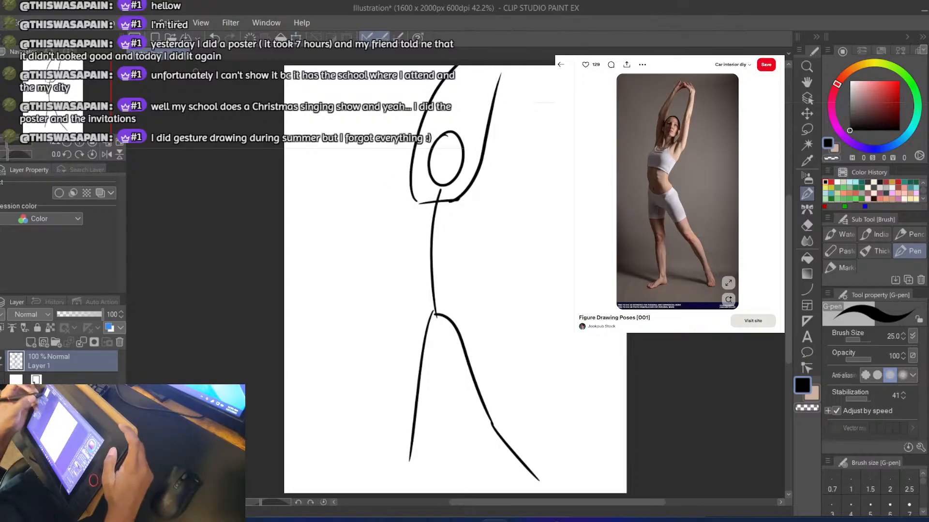
Scale the whole stick figure down and reposition it so there is room above the arms on the canvas
{"action": "key", "text": "ctrl+t"}
{"action": "left_click_drag", "start_coordinate": [406, 64], "coordinate": [422, 107]}
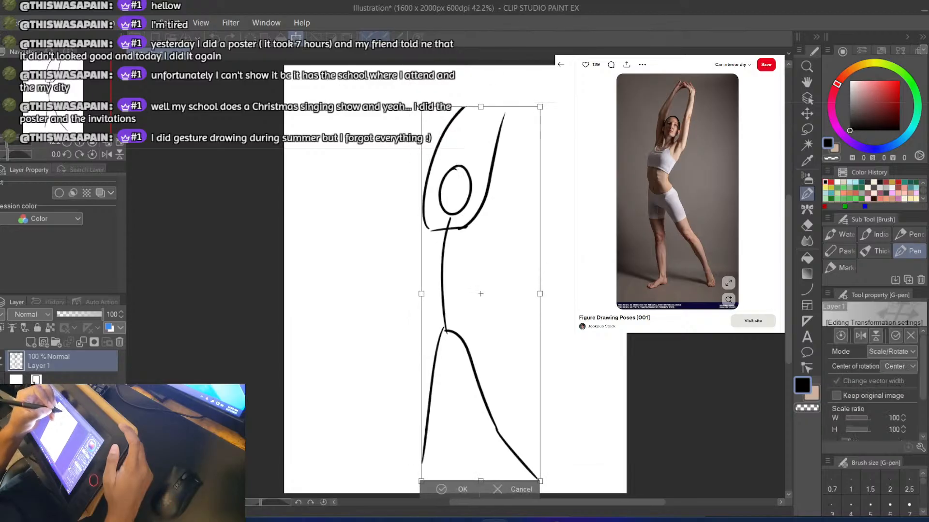
{"action": "left_click_drag", "start_coordinate": [425, 413], "coordinate": [405, 399]}
{"action": "left_click", "coordinate": [420, 487]}
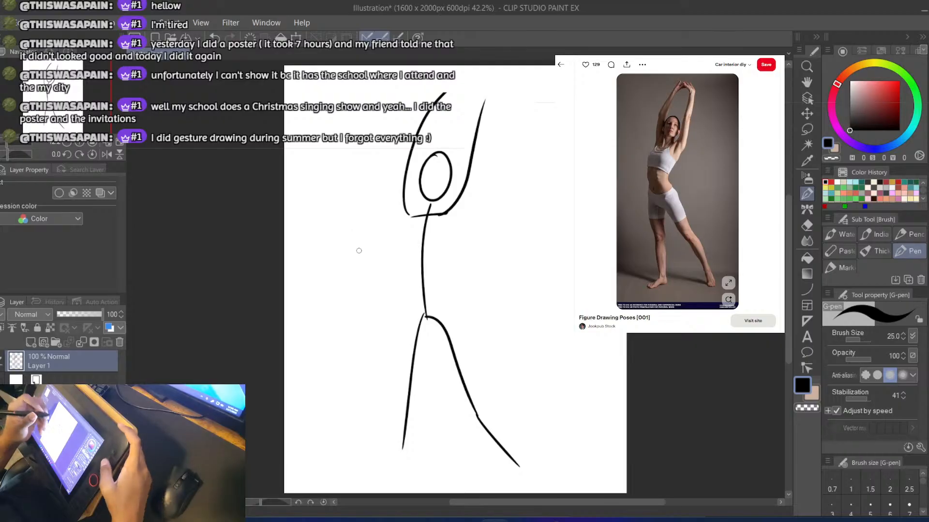
{"action": "key", "text": "ctrl+s"}
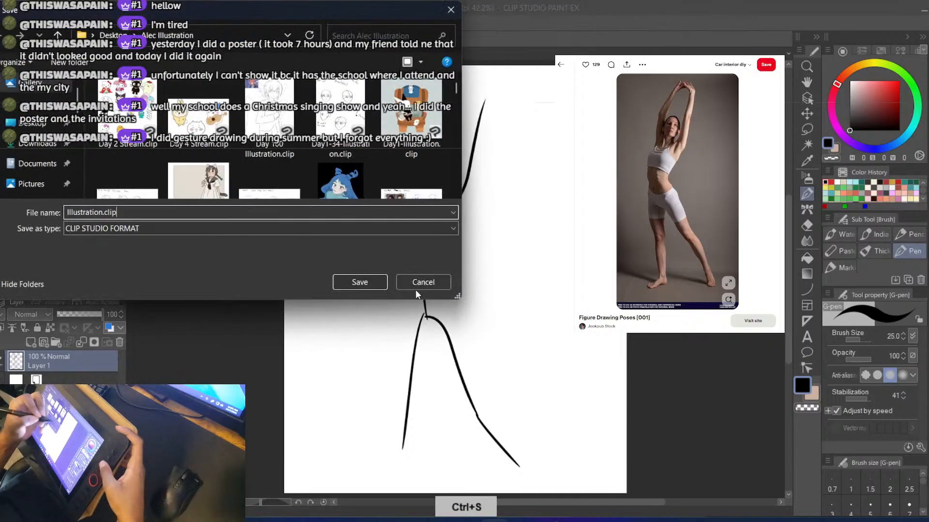
{"action": "left_click", "coordinate": [421, 280]}
Erase the left raised arm and redraw it as a smoother arc from the shoulder leaning over the head
{"action": "key", "text": "e"}
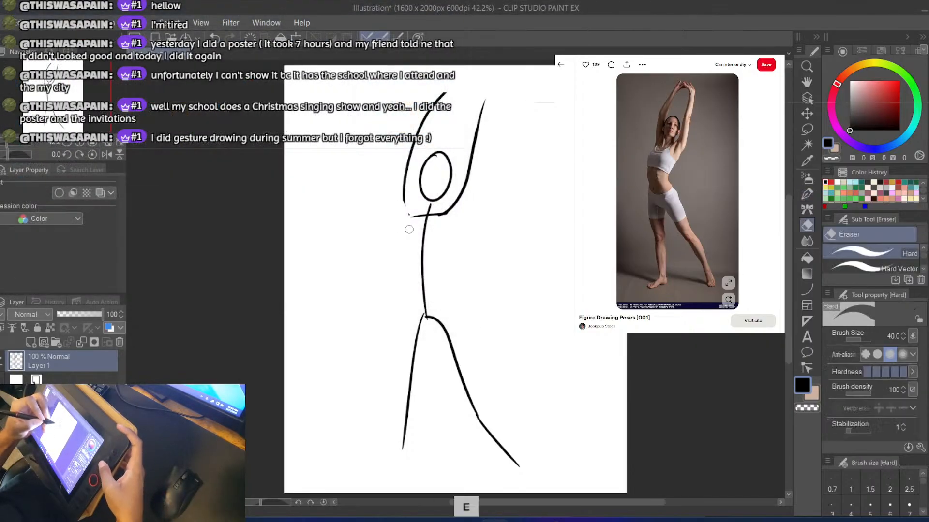
{"action": "left_click_drag", "start_coordinate": [405, 194], "coordinate": [441, 80]}
{"action": "key", "text": "b"}
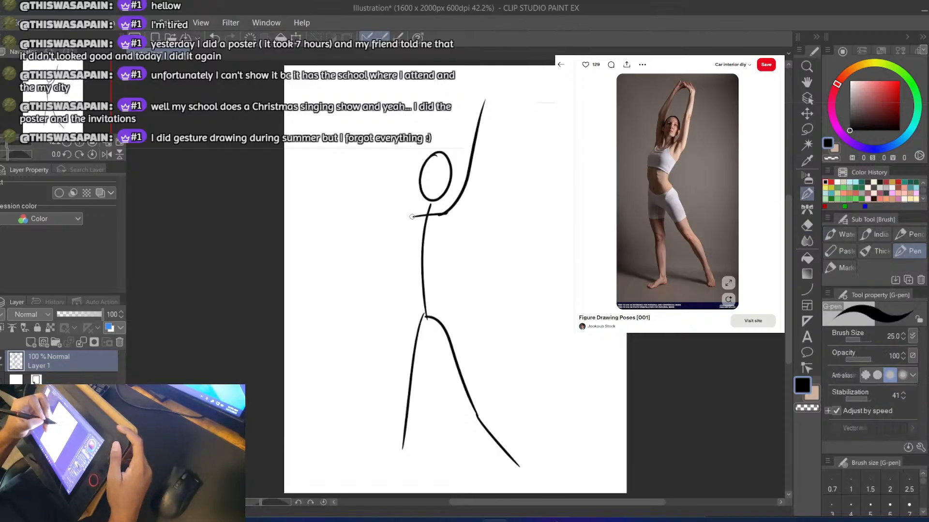
{"action": "mouse_move", "coordinate": [415, 214]}
{"action": "left_mouse_down"}
{"action": "mouse_move", "coordinate": [432, 145]}
{"action": "mouse_move", "coordinate": [491, 68]}
{"action": "left_mouse_up"}
{"action": "key", "text": "ctrl+z"}
{"action": "left_click_drag", "start_coordinate": [413, 213], "coordinate": [482, 66]}
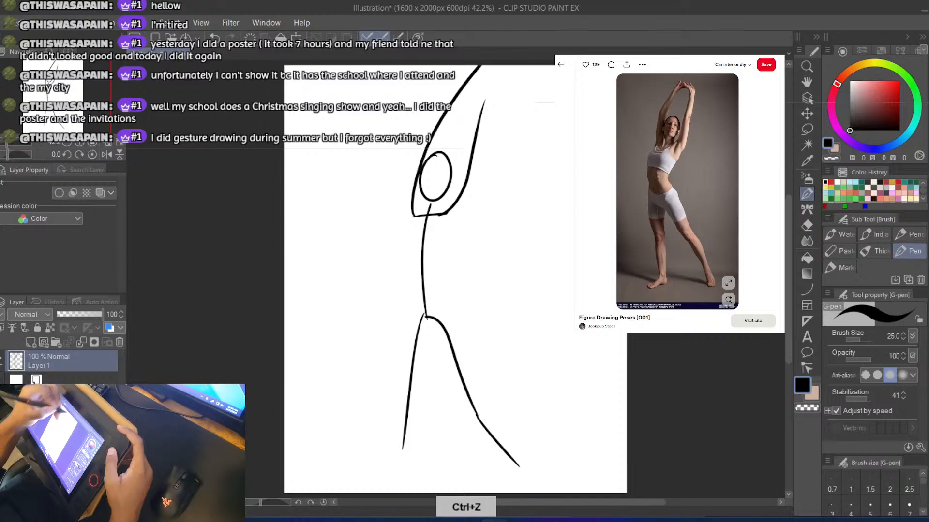
{"action": "key", "text": "ctrl+z"}
{"action": "mouse_move", "coordinate": [414, 216]}
{"action": "left_mouse_down"}
{"action": "mouse_move", "coordinate": [439, 119]}
{"action": "mouse_move", "coordinate": [486, 68]}
{"action": "left_mouse_up"}
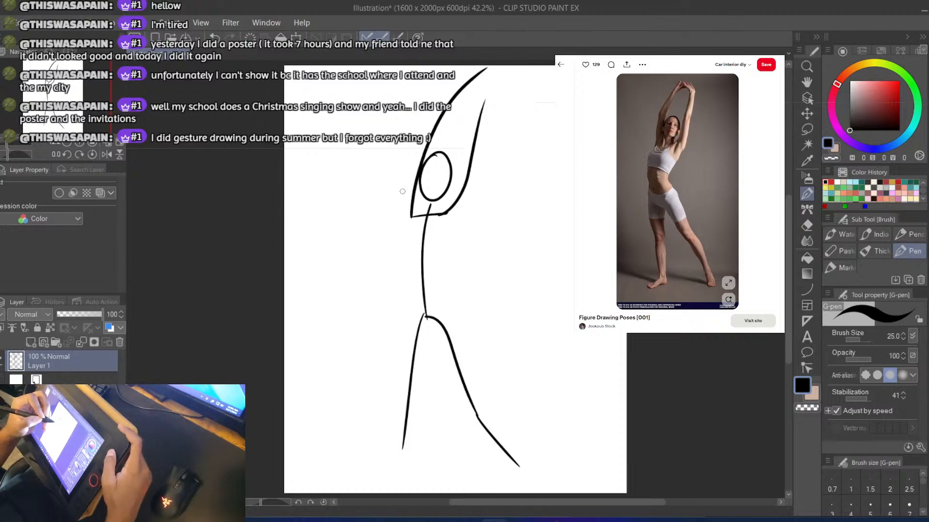
{"action": "key", "text": "ctrl+z"}
{"action": "mouse_move", "coordinate": [412, 217]}
{"action": "left_mouse_down"}
{"action": "mouse_move", "coordinate": [432, 137]}
{"action": "mouse_move", "coordinate": [485, 62]}
{"action": "mouse_move", "coordinate": [464, 85]}
{"action": "left_mouse_up"}
Rework the forearm tips so the two raised arms meet in a point above the head
{"action": "key", "text": "e"}
{"action": "key", "text": "b"}
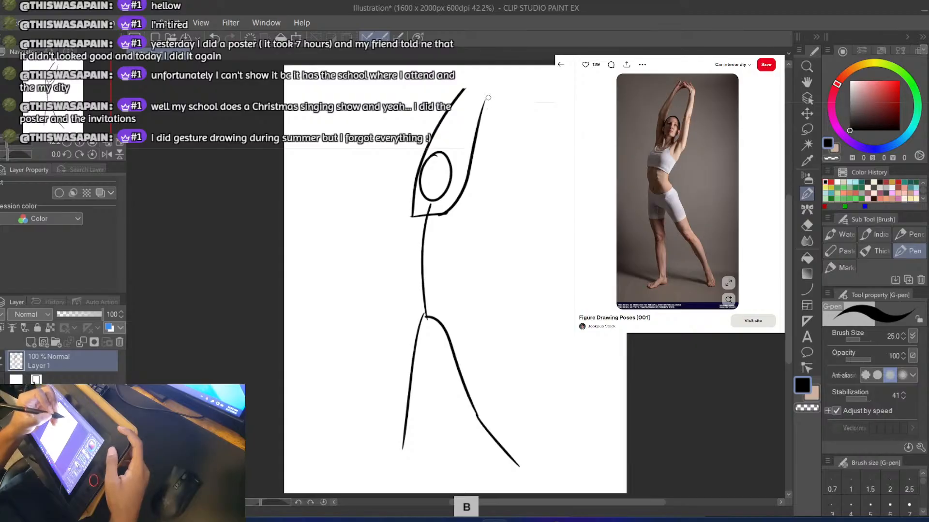
{"action": "key", "text": "ctrl+z"}
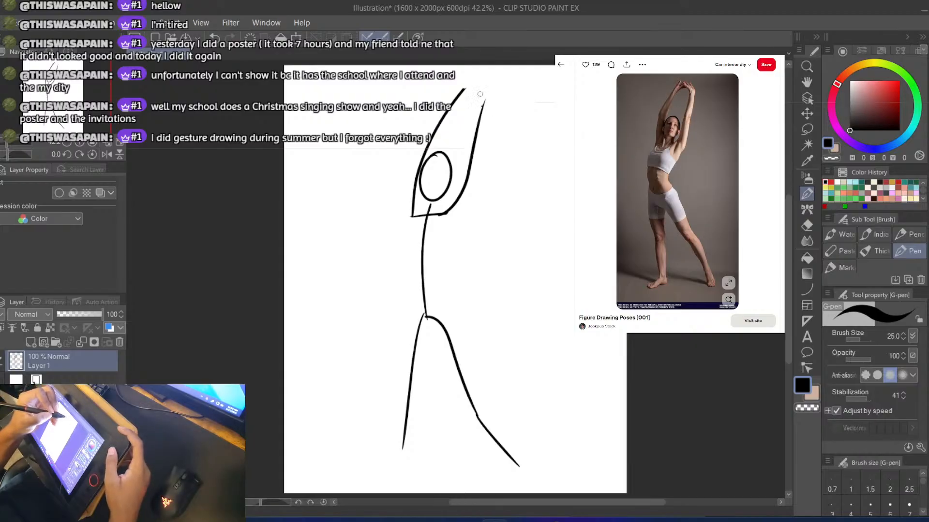
{"action": "left_click_drag", "start_coordinate": [482, 108], "coordinate": [480, 60]}
{"action": "key", "text": "ctrl+z"}
{"action": "mouse_move", "coordinate": [482, 124]}
{"action": "left_mouse_down"}
{"action": "mouse_move", "coordinate": [473, 74]}
{"action": "mouse_move", "coordinate": [486, 65]}
{"action": "mouse_move", "coordinate": [481, 80]}
{"action": "left_mouse_up"}
{"action": "key", "text": "ctrl+z"}
{"action": "key", "text": "e"}
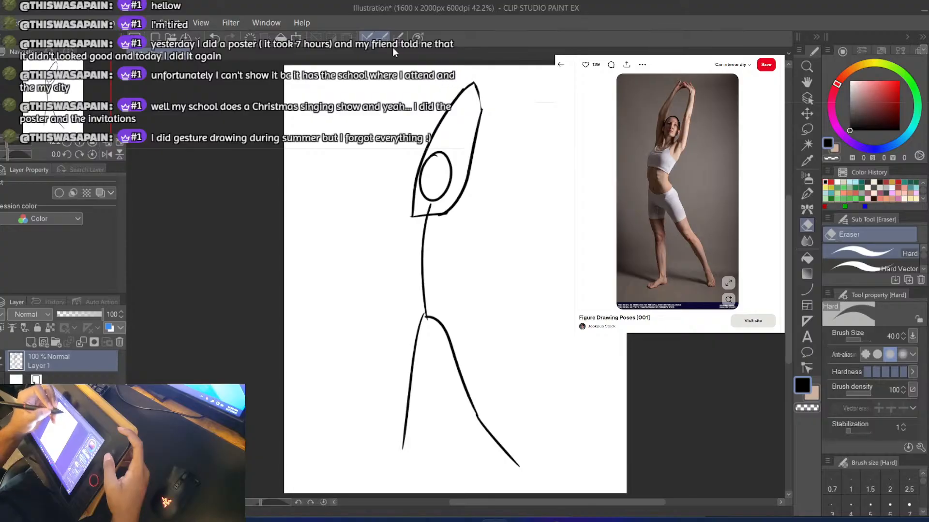
{"action": "key", "text": "b"}
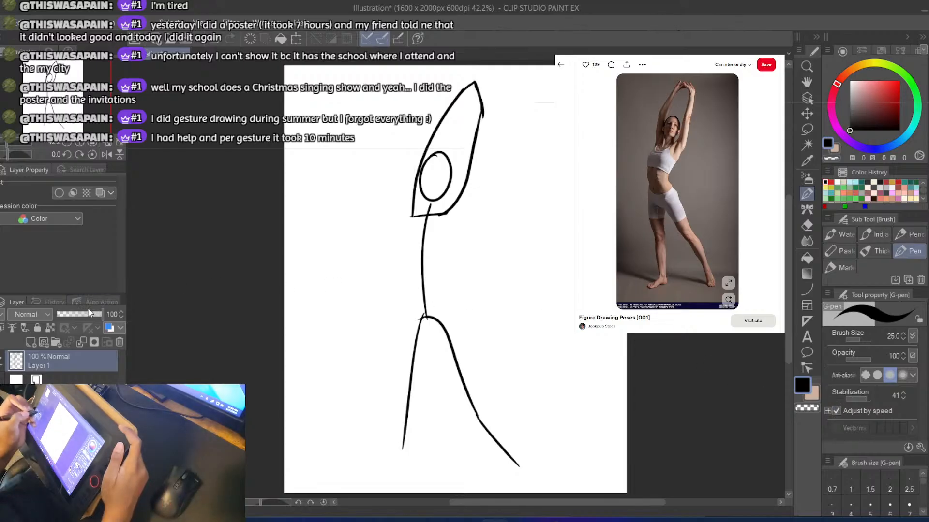
Lower the stick-figure layer's opacity to 33% and add a new layer above it for the body outline
{"action": "left_click_drag", "start_coordinate": [89, 313], "coordinate": [78, 313]}
{"action": "left_click", "coordinate": [30, 342]}
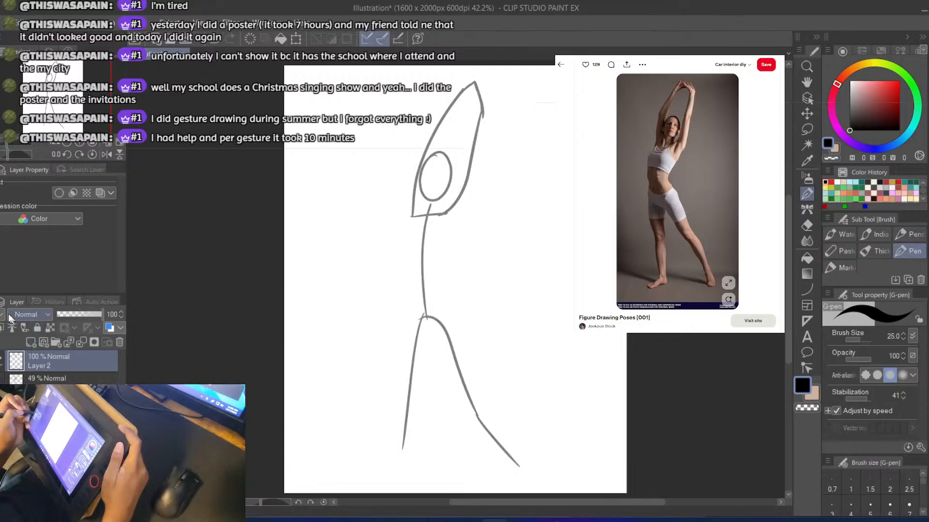
{"action": "left_click", "coordinate": [49, 378]}
{"action": "left_click", "coordinate": [72, 313]}
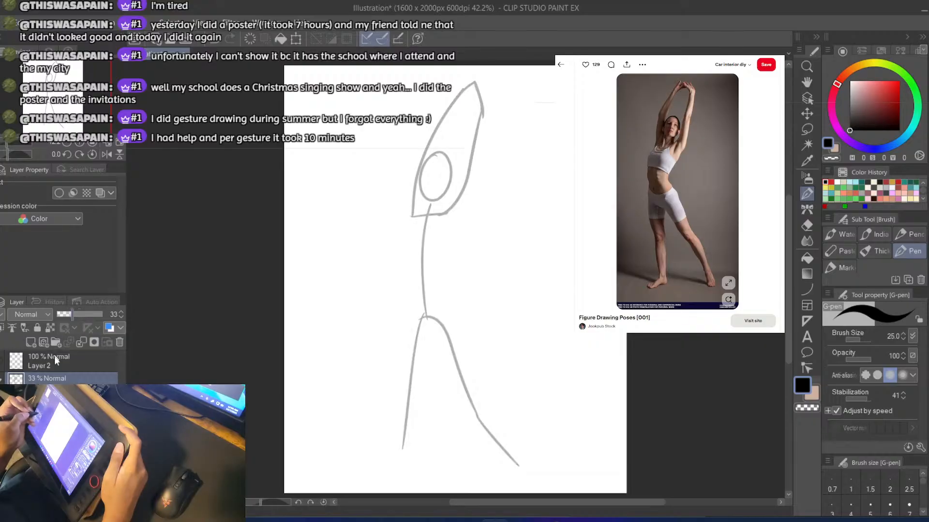
{"action": "left_click", "coordinate": [48, 361]}
Switch to the hard eraser and reduce its brush size to 15
{"action": "key", "text": "e"}
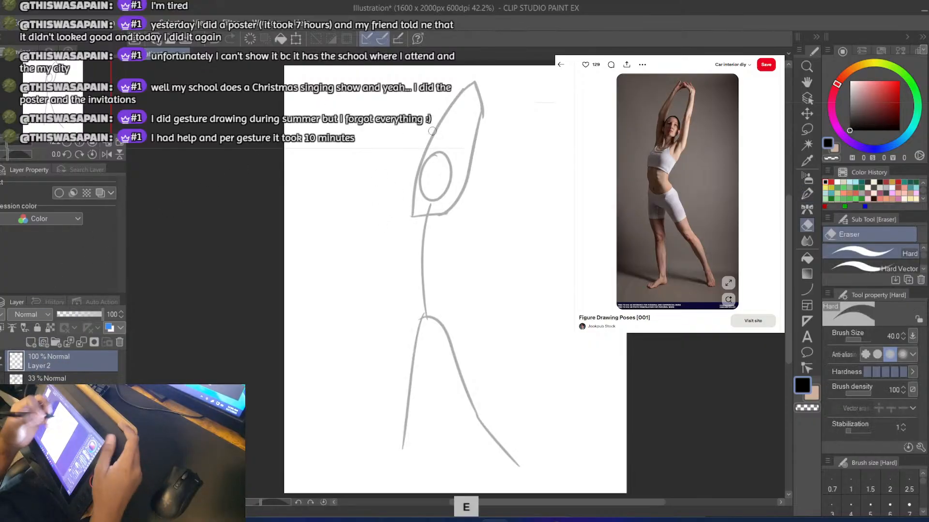
{"action": "key", "text": "minus"}
{"action": "key", "text": "minus"}
{"action": "key", "text": "minus"}
{"action": "key", "text": "minus"}
{"action": "key", "text": "minus"}
{"action": "key", "text": "minus"}
{"action": "key", "text": "asciicircum"}
{"action": "key", "text": "asciicircum"}
{"action": "key", "text": "asciicircum"}
{"action": "key", "text": "asciicircum"}
{"action": "key", "text": "asciicircum"}
{"action": "key", "text": "asciicircum"}
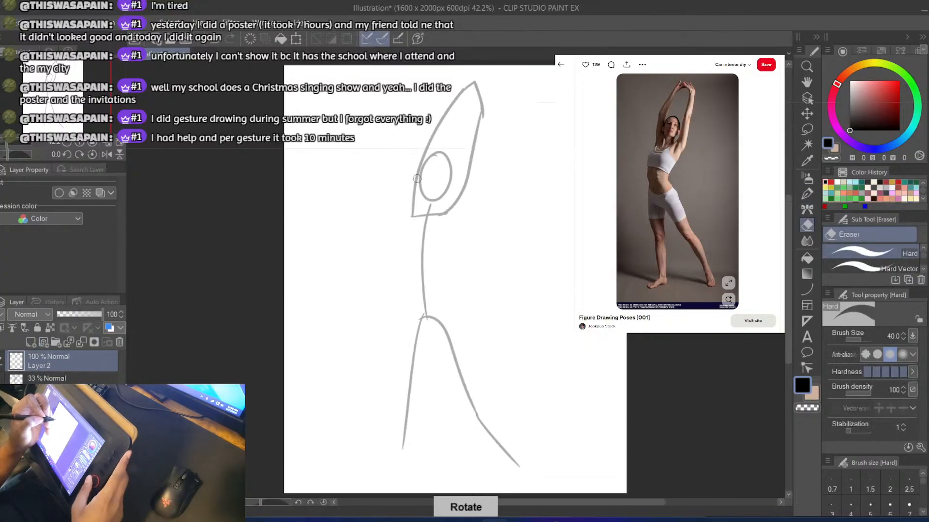
{"action": "scroll", "coordinate": [417, 180], "scroll_direction": "down", "scroll_amount": 2}
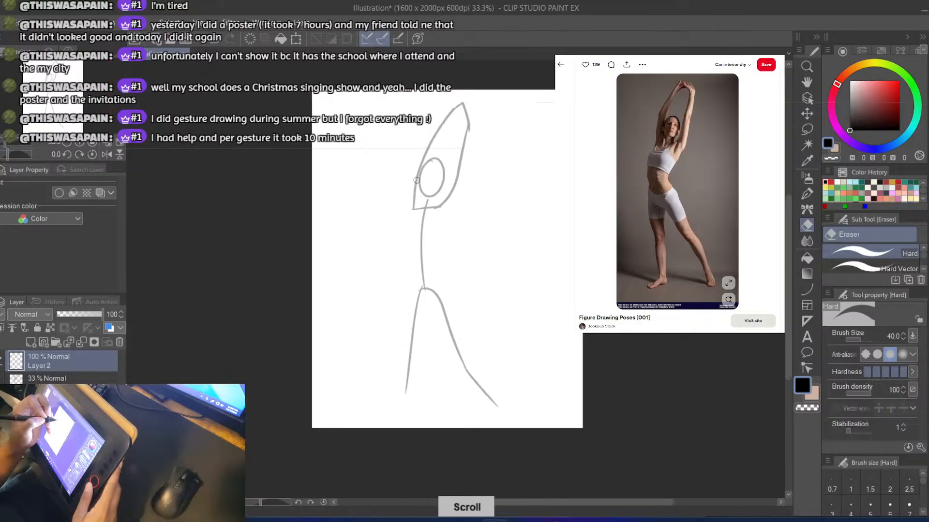
{"action": "scroll", "coordinate": [417, 181], "scroll_direction": "up", "scroll_amount": 2}
{"action": "key", "text": "bracketleft"}
{"action": "key", "text": "bracketleft"}
{"action": "key", "text": "bracketleft"}
{"action": "key", "text": "bracketleft"}
{"action": "key", "text": "bracketleft"}
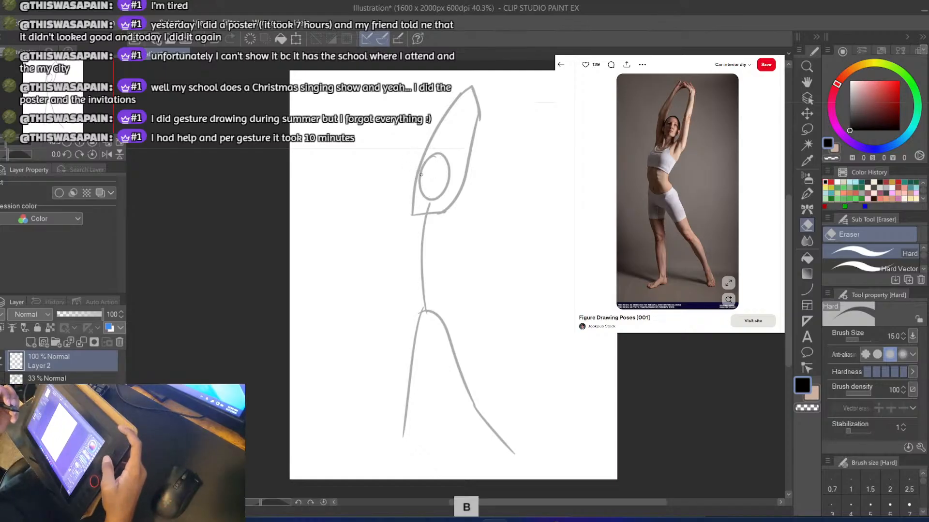
Trace the head as a black oval over the guide head on the new layer with the G-pen, redoing strokes until it fits
{"action": "key", "text": "p"}
{"action": "left_click_drag", "start_coordinate": [426, 160], "coordinate": [423, 193]}
{"action": "key", "text": "ctrl+z"}
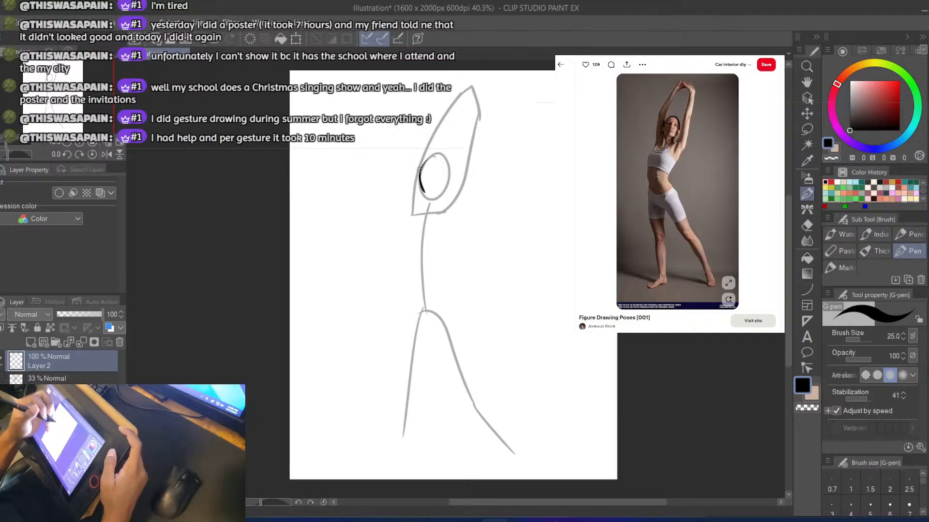
{"action": "key", "text": "ctrl+z"}
{"action": "mouse_move", "coordinate": [425, 162]}
{"action": "left_mouse_down"}
{"action": "mouse_move", "coordinate": [446, 163]}
{"action": "mouse_move", "coordinate": [440, 158]}
{"action": "mouse_move", "coordinate": [432, 203]}
{"action": "left_mouse_up"}
{"action": "key", "text": "ctrl+z"}
{"action": "key", "text": "ctrl+z"}
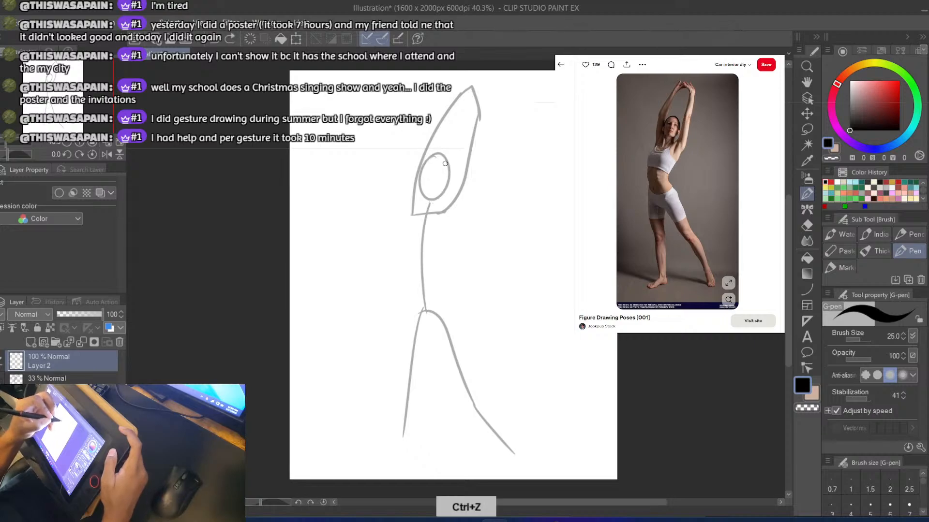
{"action": "mouse_move", "coordinate": [444, 161]}
{"action": "left_mouse_down"}
{"action": "mouse_move", "coordinate": [444, 186]}
{"action": "mouse_move", "coordinate": [420, 192]}
{"action": "mouse_move", "coordinate": [415, 173]}
{"action": "mouse_move", "coordinate": [418, 181]}
{"action": "mouse_move", "coordinate": [437, 158]}
{"action": "mouse_move", "coordinate": [444, 176]}
{"action": "mouse_move", "coordinate": [446, 162]}
{"action": "mouse_move", "coordinate": [438, 197]}
{"action": "mouse_move", "coordinate": [418, 191]}
{"action": "mouse_move", "coordinate": [443, 195]}
{"action": "mouse_move", "coordinate": [446, 157]}
{"action": "mouse_move", "coordinate": [436, 157]}
{"action": "mouse_move", "coordinate": [447, 163]}
{"action": "mouse_move", "coordinate": [448, 181]}
{"action": "mouse_move", "coordinate": [420, 193]}
{"action": "left_mouse_up"}
{"action": "key", "text": "ctrl+z"}
{"action": "key", "text": "ctrl+z"}
{"action": "key", "text": "ctrl+z"}
{"action": "key", "text": "ctrl+z"}
{"action": "key", "text": "ctrl+z"}
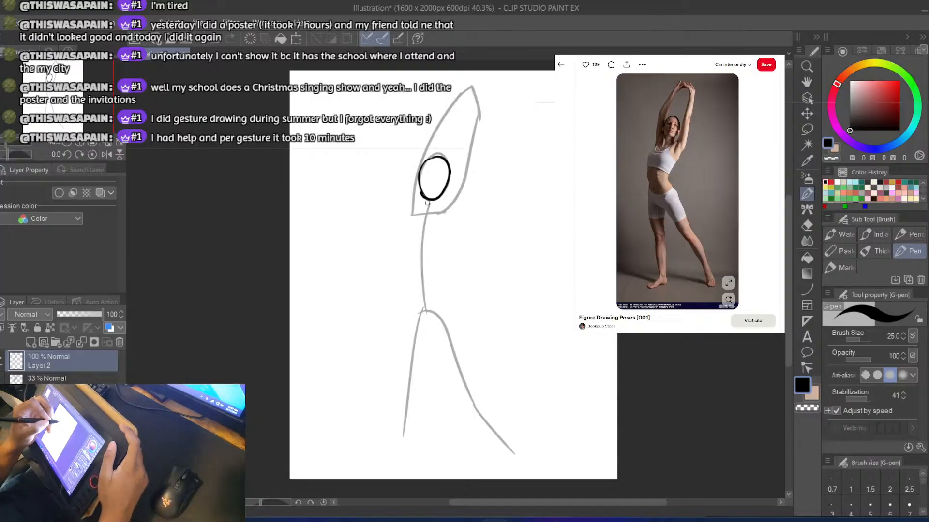
Draw two short neck lines below the head, one on each side of the guide spine
{"action": "key", "text": "ctrl+z"}
{"action": "mouse_move", "coordinate": [424, 200]}
{"action": "left_mouse_down"}
{"action": "mouse_move", "coordinate": [421, 216]}
{"action": "mouse_move", "coordinate": [432, 209]}
{"action": "left_mouse_up"}
{"action": "key", "text": "ctrl+z"}
{"action": "key", "text": "ctrl+z"}
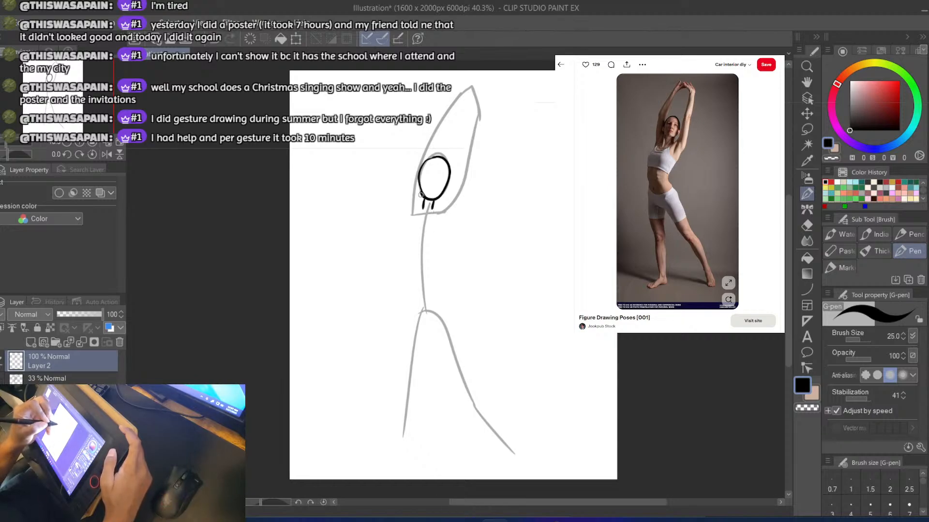
{"action": "key", "text": "e"}
Save the drawing in Clip Studio format as Gesture Day 1
{"action": "key", "text": "ctrl+s"}
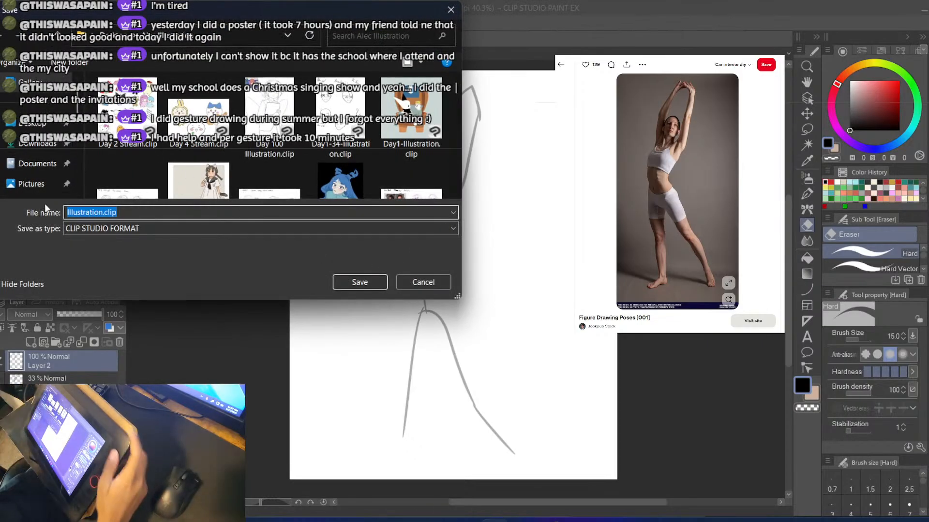
{"action": "left_click", "coordinate": [67, 213]}
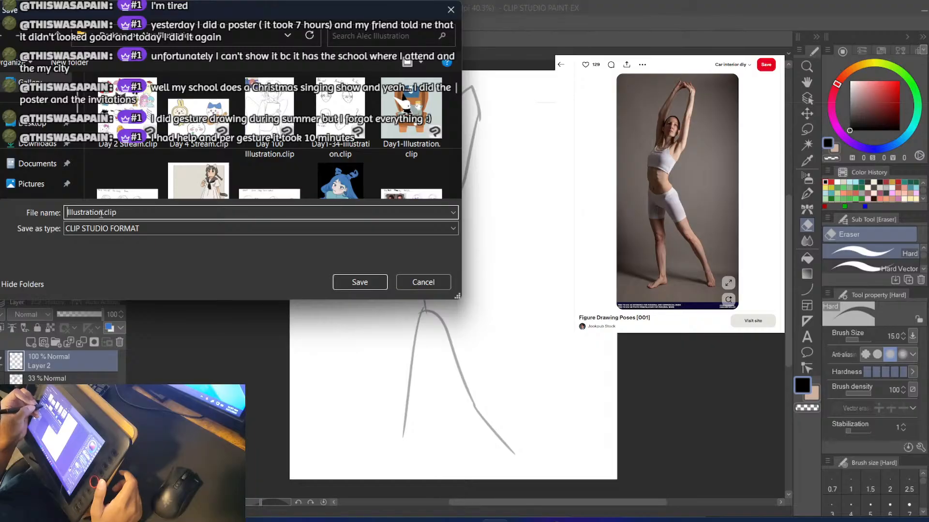
{"action": "left_click_drag", "start_coordinate": [101, 214], "coordinate": [61, 213]}
{"action": "type", "text": "Ge"}
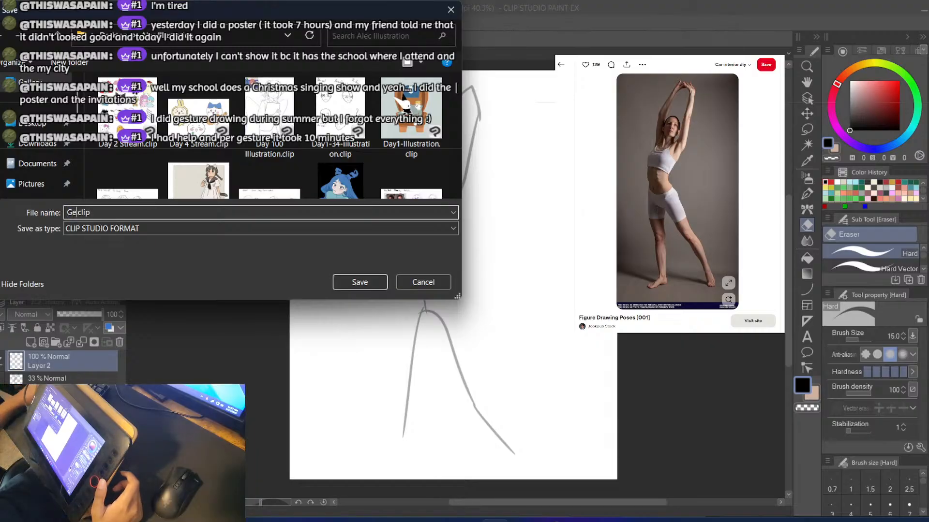
{"action": "type", "text": "sture"}
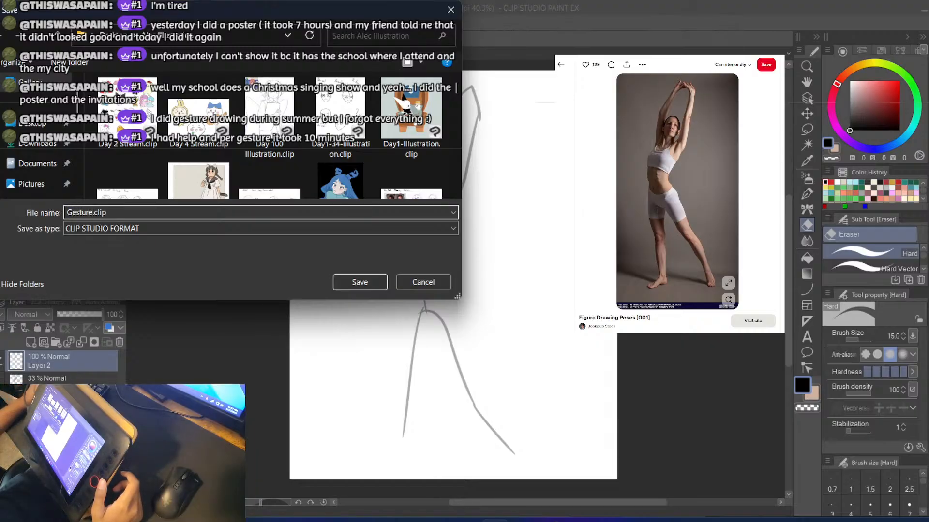
{"action": "type", "text": " Day 2"}
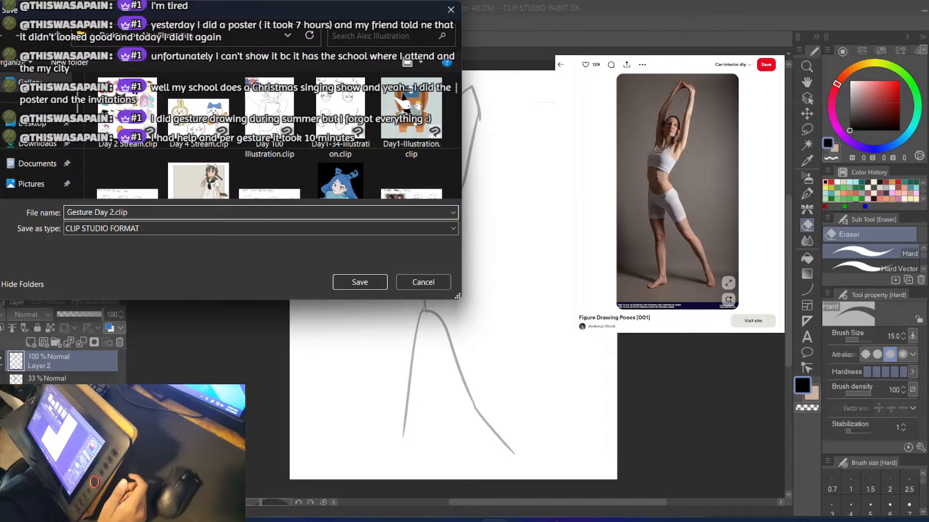
{"action": "key", "text": "BackSpace"}
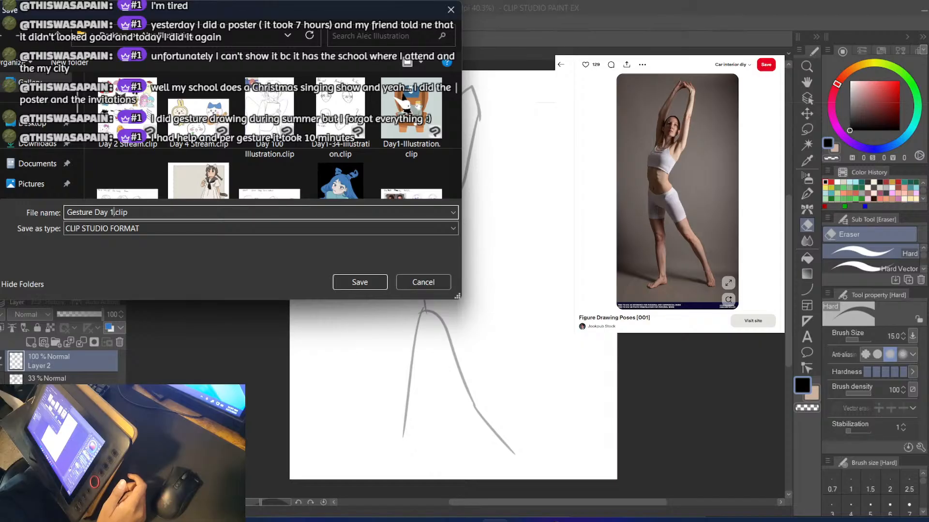
{"action": "key", "text": "Return"}
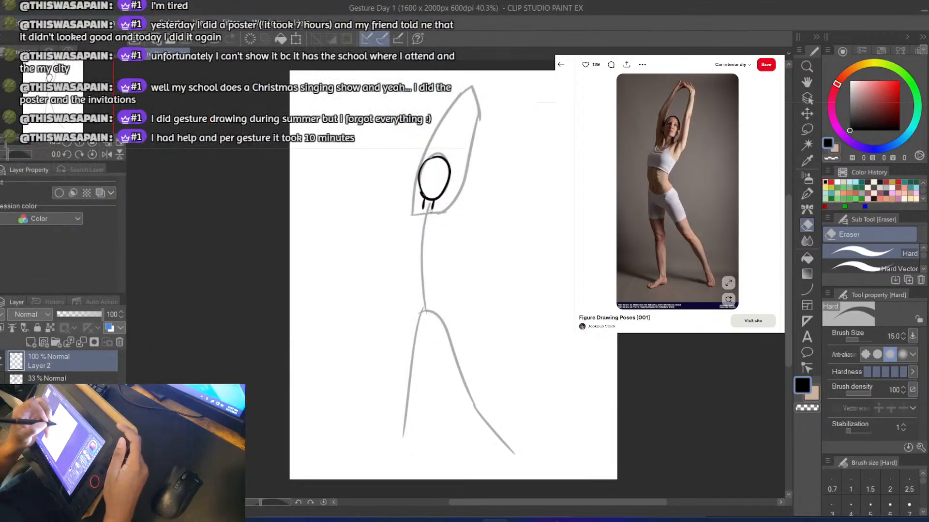
Erase the left neck line and redraw it longer, reaching down to the guide's shoulder line
{"action": "left_click_drag", "start_coordinate": [423, 196], "coordinate": [422, 204]}
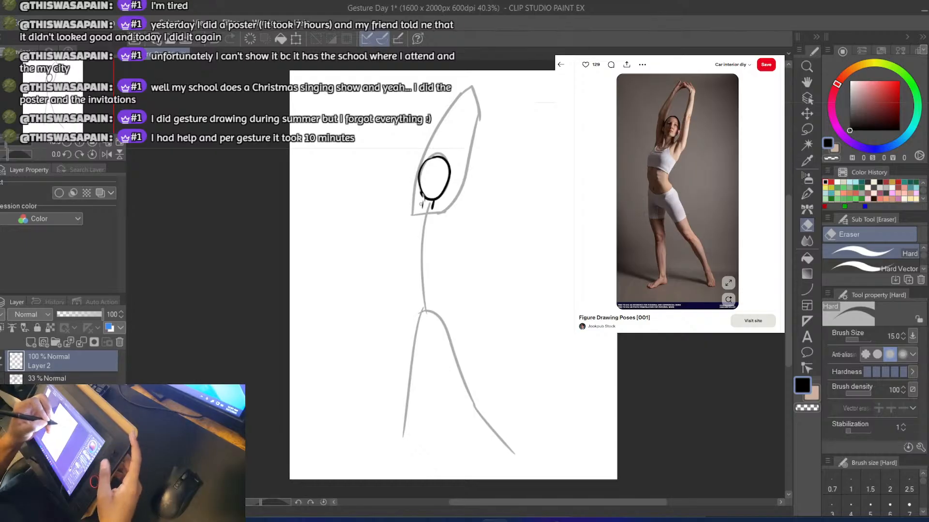
{"action": "key", "text": "e"}
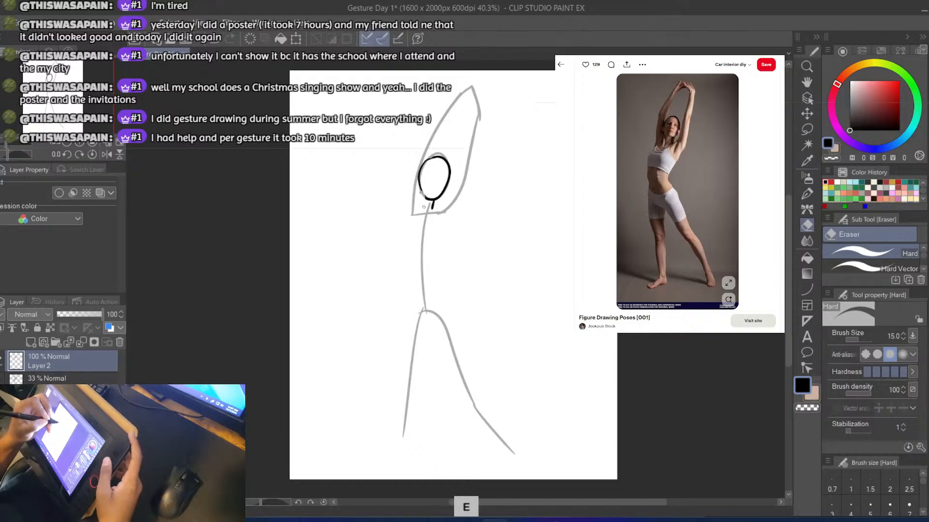
{"action": "key", "text": "b"}
{"action": "key", "text": "ctrl+z"}
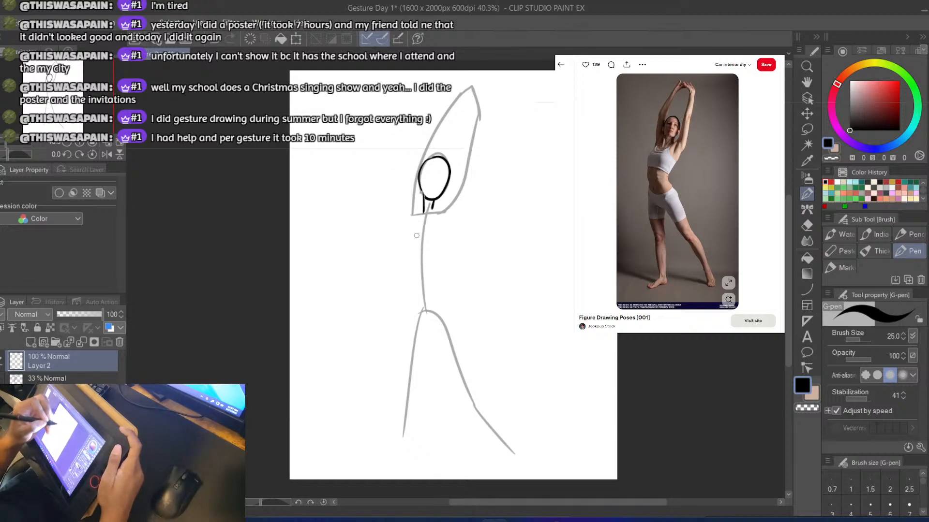
Draw the torso's left contour from the shoulder end, curving in at the waist and down to the hip
{"action": "left_click_drag", "start_coordinate": [412, 219], "coordinate": [410, 265]}
{"action": "key", "text": "ctrl+z"}
{"action": "left_click_drag", "start_coordinate": [410, 215], "coordinate": [408, 353]}
{"action": "key", "text": "ctrl+z"}
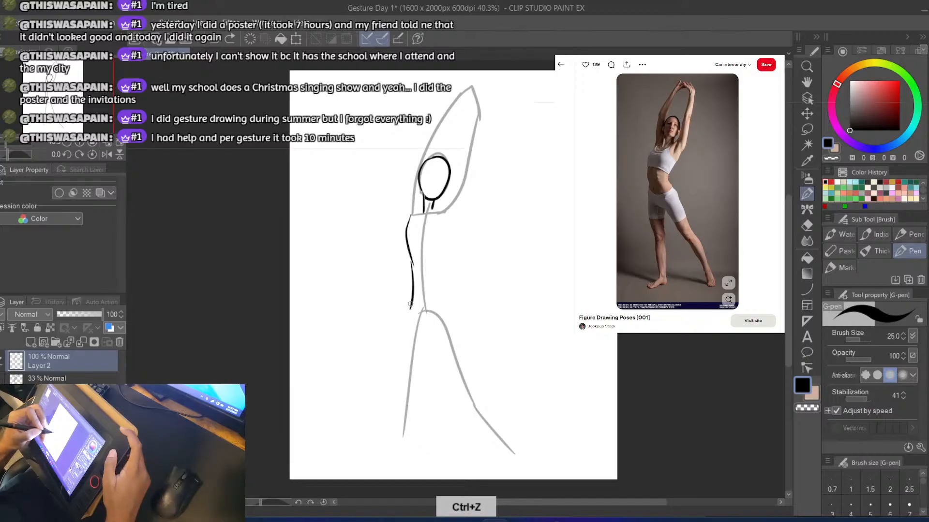
Continue the left contour from the hip down the outside of the straight leg to the ankle
{"action": "left_click_drag", "start_coordinate": [410, 305], "coordinate": [401, 431]}
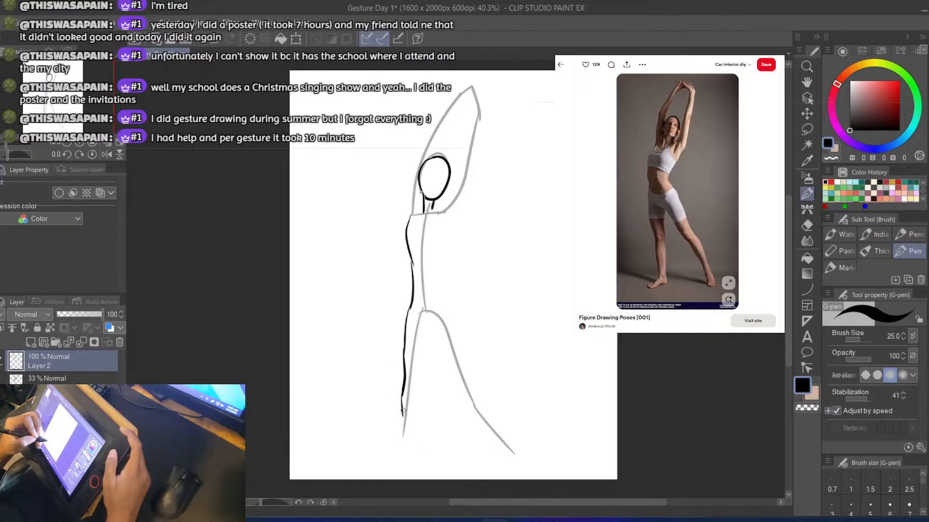
{"action": "key", "text": "ctrl+z"}
{"action": "left_click_drag", "start_coordinate": [403, 390], "coordinate": [401, 457]}
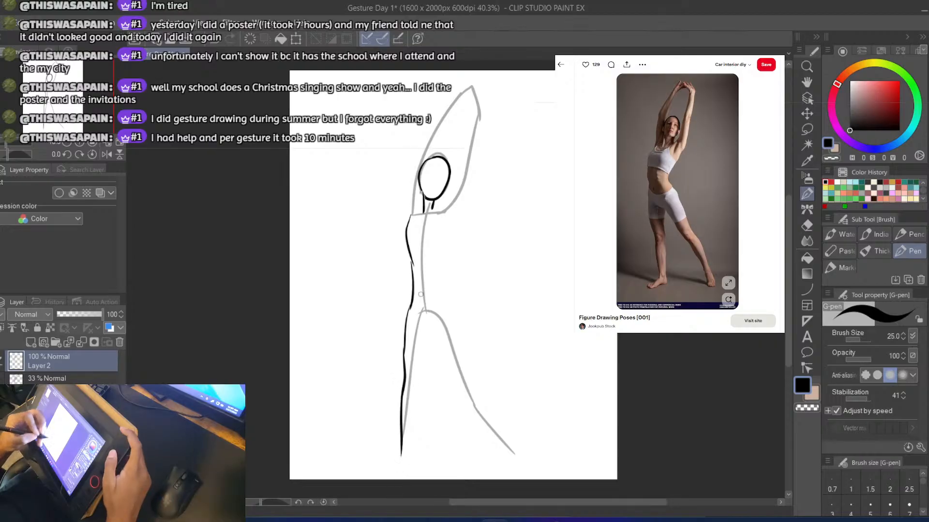
Draw the torso's right contour from the armpit in to the waist and out over the hip
{"action": "left_click_drag", "start_coordinate": [453, 255], "coordinate": [463, 325]}
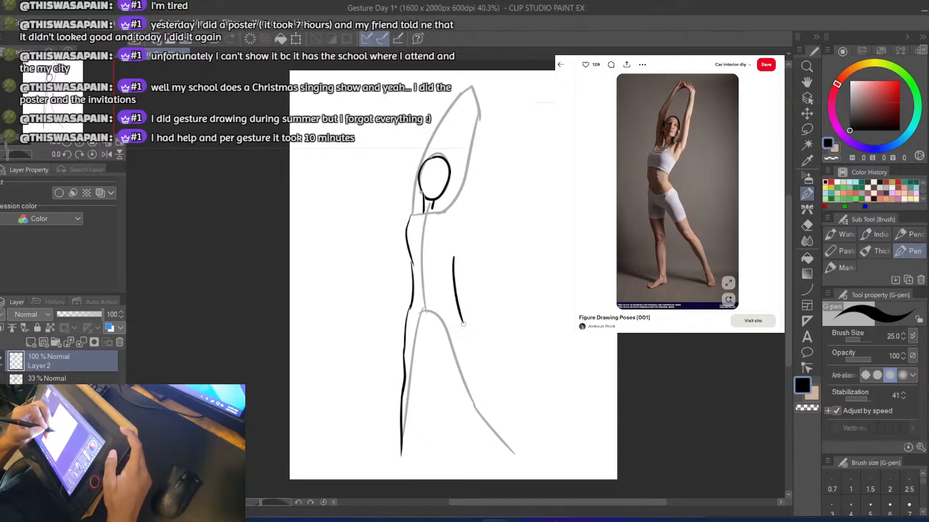
{"action": "key", "text": "ctrl+z"}
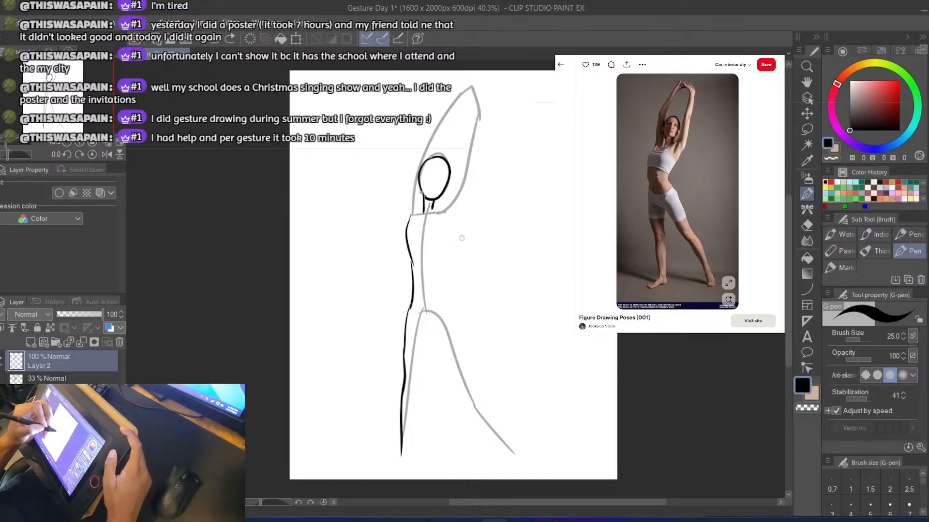
{"action": "left_click_drag", "start_coordinate": [473, 210], "coordinate": [448, 305]}
{"action": "key", "text": "ctrl+z"}
{"action": "key", "text": "ctrl+z"}
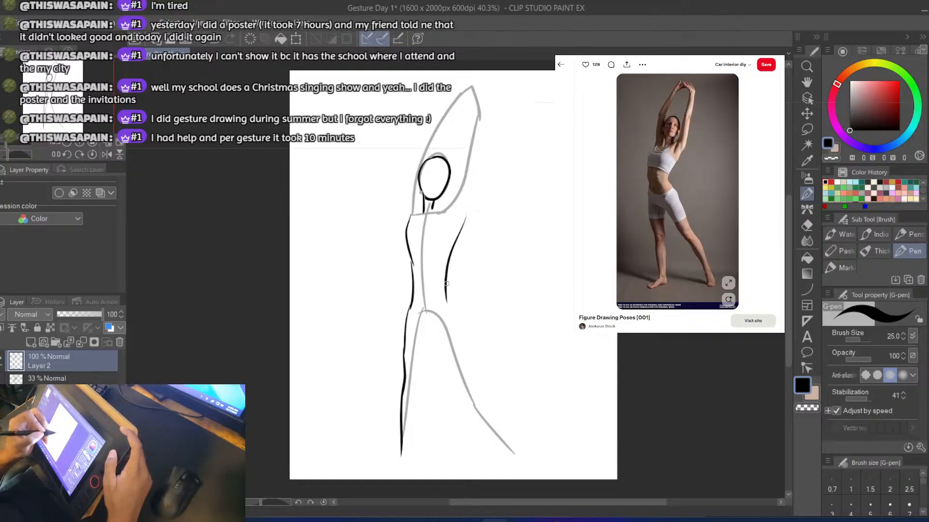
{"action": "left_click_drag", "start_coordinate": [448, 280], "coordinate": [464, 332]}
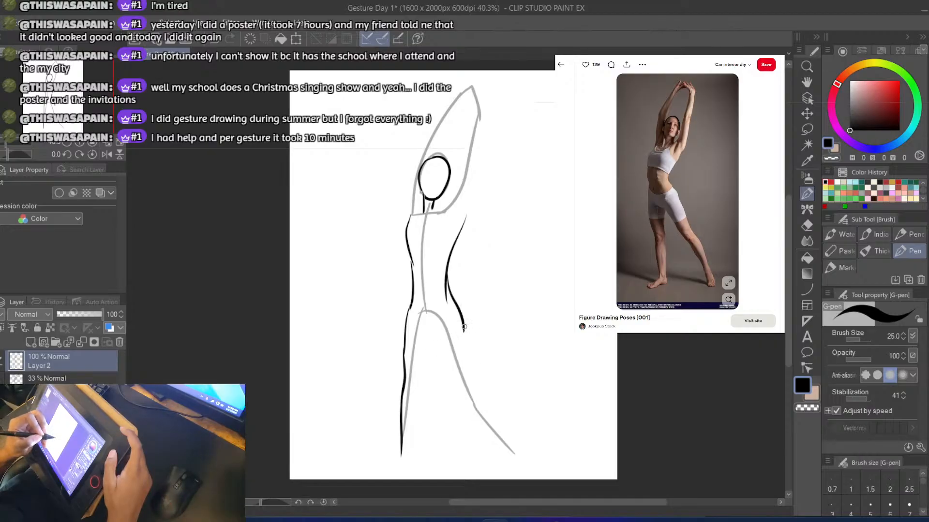
Draw the outer contour of the right, extended leg from the hip past the knee to the ankle
{"action": "left_click_drag", "start_coordinate": [463, 325], "coordinate": [480, 371]}
{"action": "key", "text": "ctrl+z"}
{"action": "left_click_drag", "start_coordinate": [463, 330], "coordinate": [503, 432]}
{"action": "key", "text": "ctrl+z"}
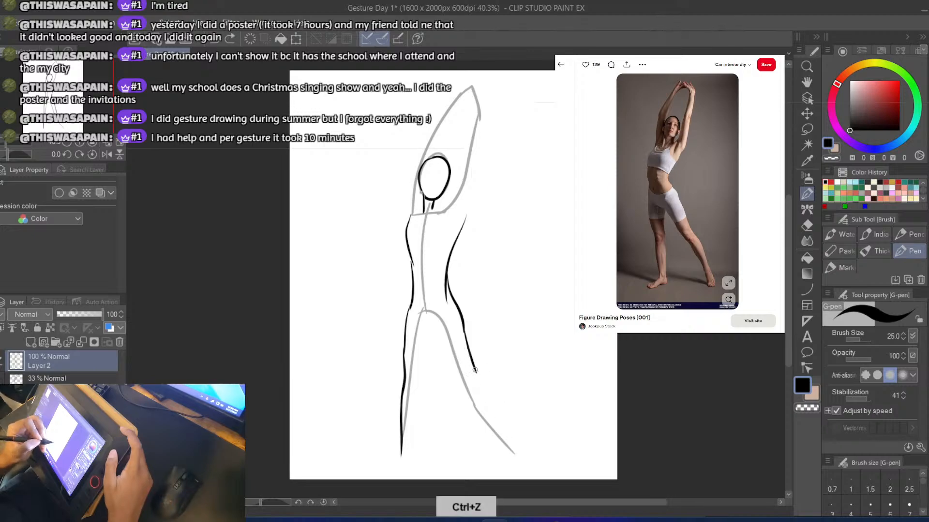
{"action": "left_click_drag", "start_coordinate": [473, 366], "coordinate": [517, 459]}
{"action": "key", "text": "ctrl+z"}
{"action": "left_click_drag", "start_coordinate": [500, 418], "coordinate": [521, 457]}
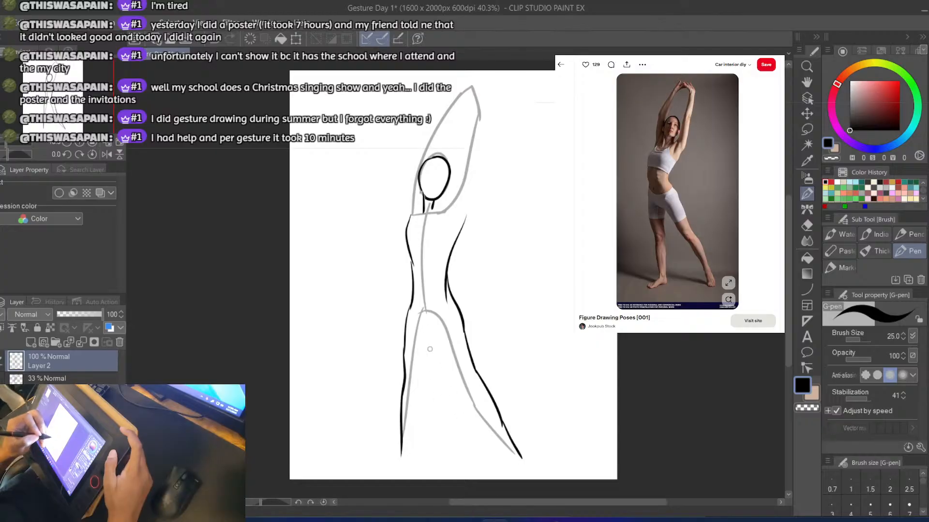
Draw the right leg's inner contour from the crotch to the ankle, ending the foot at the canvas's lower edge
{"action": "left_click_drag", "start_coordinate": [435, 325], "coordinate": [458, 391]}
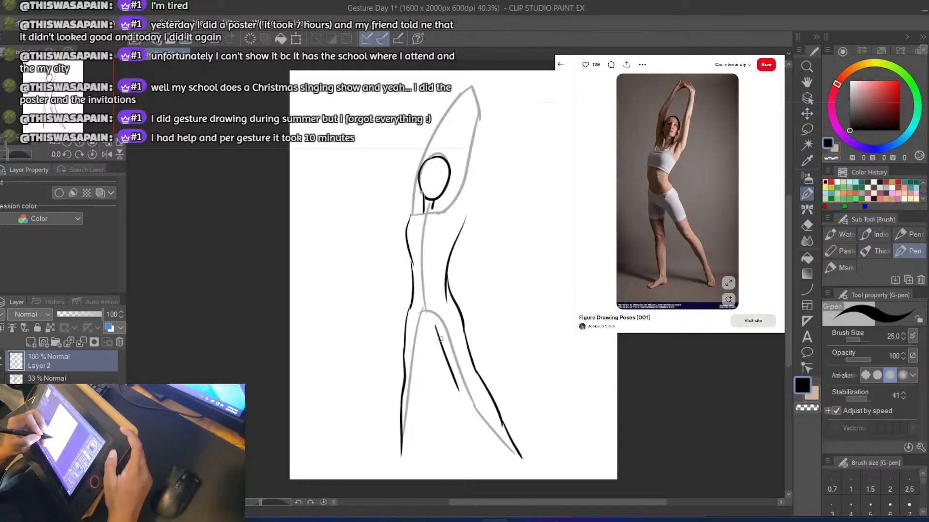
{"action": "key", "text": "ctrl+z"}
{"action": "left_click_drag", "start_coordinate": [436, 323], "coordinate": [470, 408]}
{"action": "key", "text": "ctrl+z"}
{"action": "left_click_drag", "start_coordinate": [453, 373], "coordinate": [503, 464]}
{"action": "key", "text": "ctrl+z"}
{"action": "left_click_drag", "start_coordinate": [470, 410], "coordinate": [516, 481]}
{"action": "key", "text": "ctrl+z"}
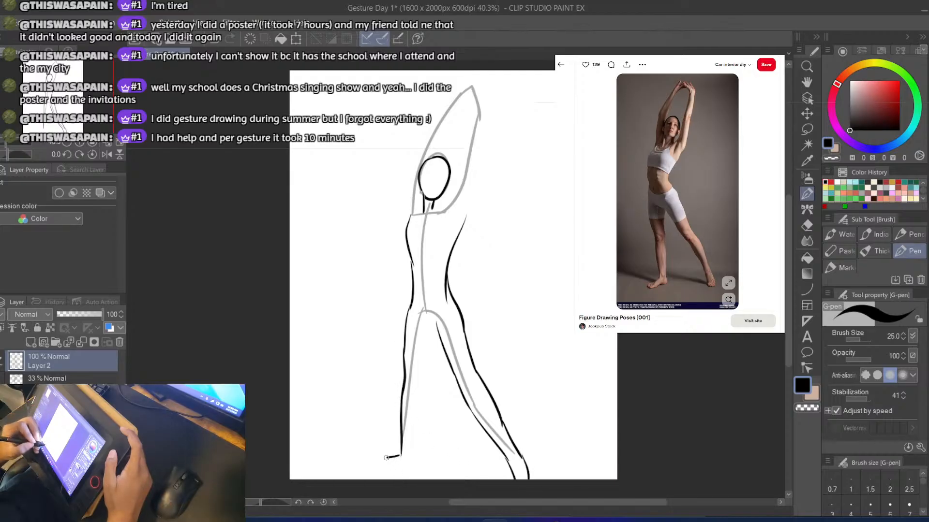
Draw the left foot pointing outward and the left leg's inner contour from the crotch down to the heel
{"action": "key", "text": "ctrl+z"}
{"action": "mouse_move", "coordinate": [401, 453]}
{"action": "left_mouse_down"}
{"action": "mouse_move", "coordinate": [368, 470]}
{"action": "mouse_move", "coordinate": [417, 467]}
{"action": "mouse_move", "coordinate": [421, 422]}
{"action": "left_mouse_up"}
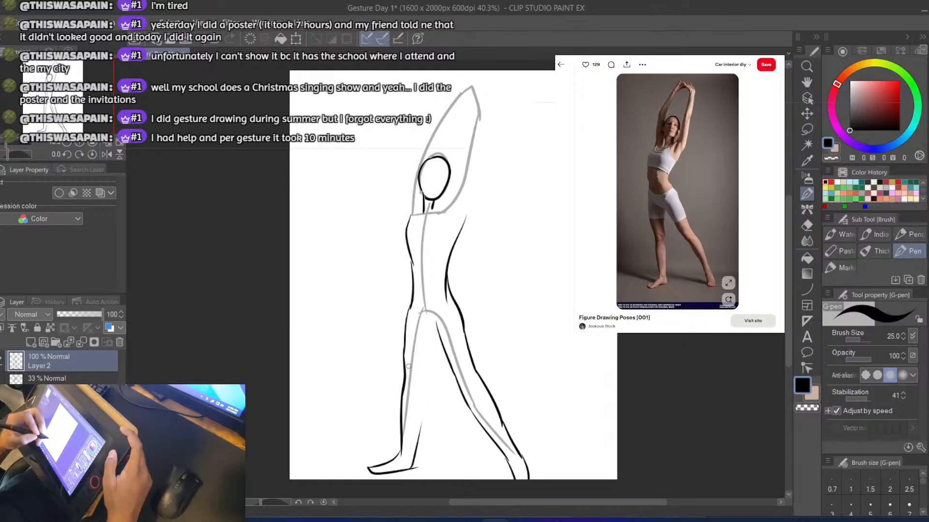
{"action": "left_click_drag", "start_coordinate": [430, 325], "coordinate": [419, 383]}
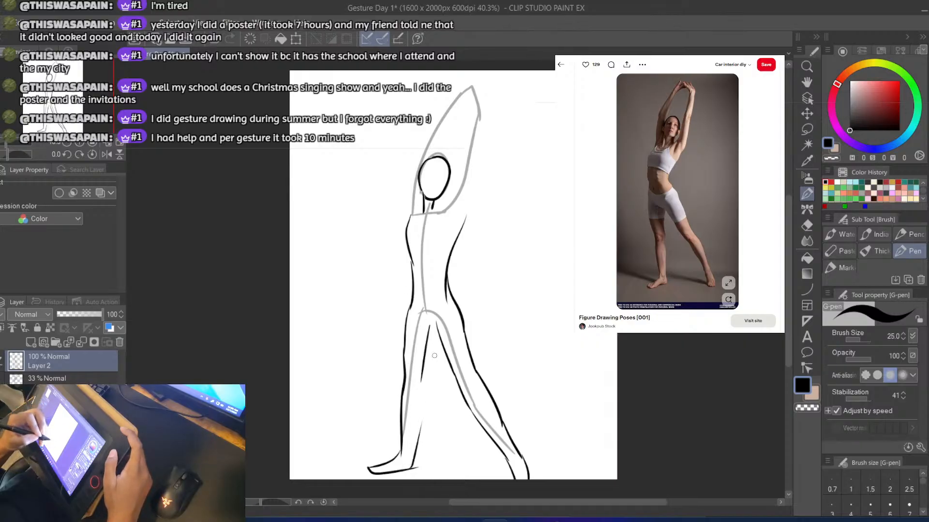
{"action": "key", "text": "ctrl+z"}
{"action": "left_click_drag", "start_coordinate": [432, 324], "coordinate": [425, 396]}
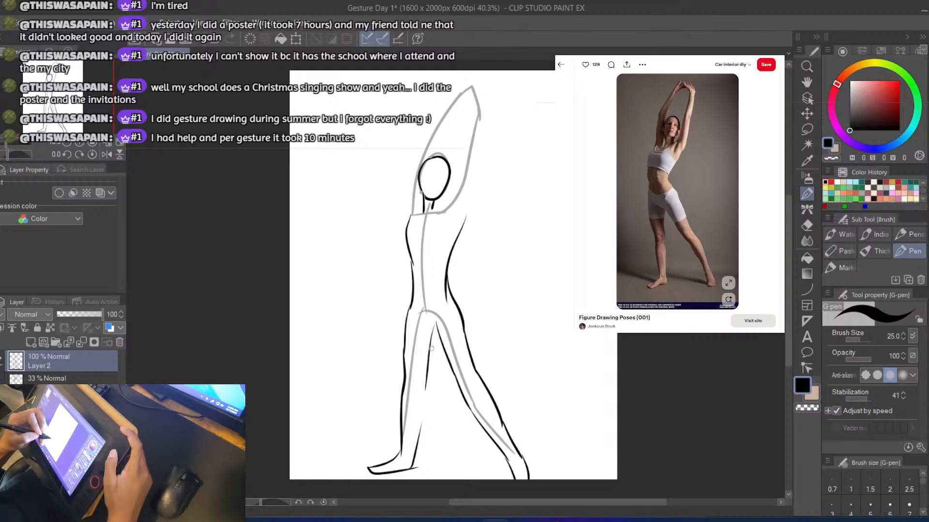
{"action": "key", "text": "ctrl+z"}
{"action": "left_click_drag", "start_coordinate": [433, 323], "coordinate": [411, 479]}
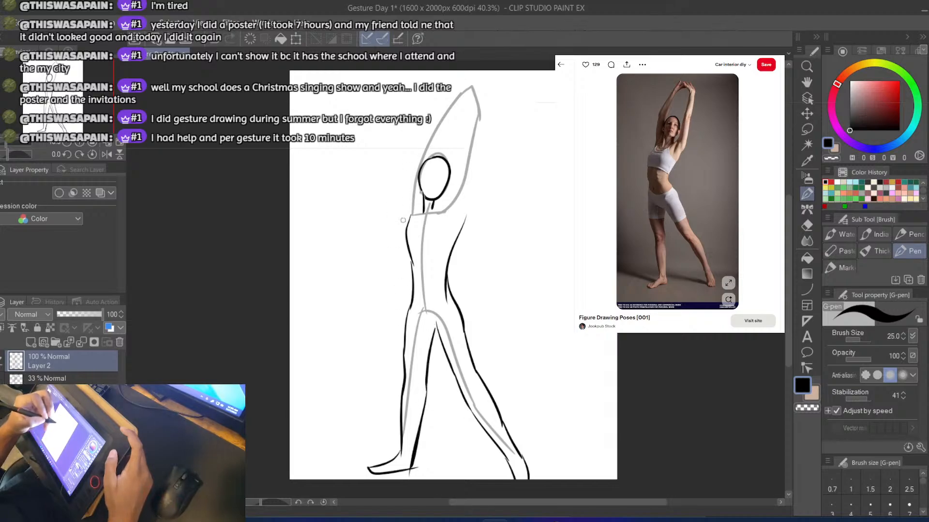
Draw the left raised arm's outer contour from the armpit past the elbow up to the wrist above the head
{"action": "left_click_drag", "start_coordinate": [406, 220], "coordinate": [424, 138]}
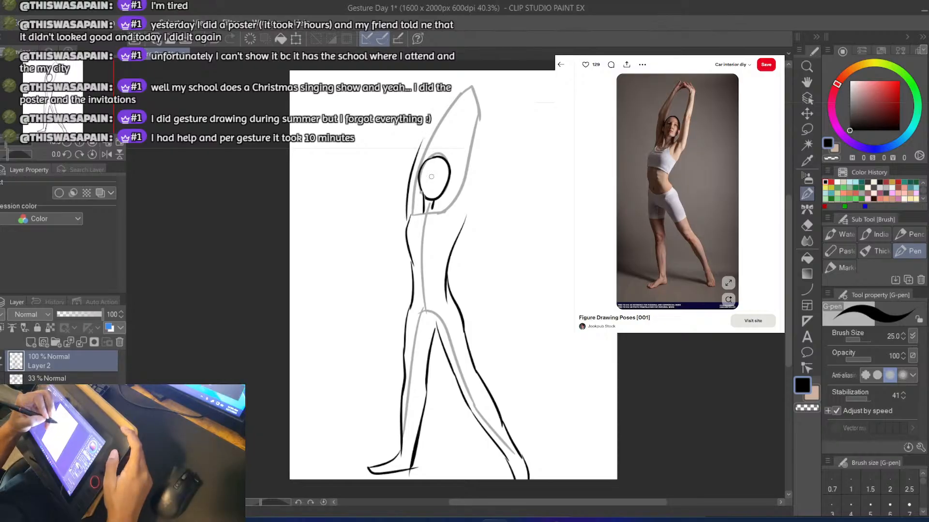
{"action": "key", "text": "ctrl+z"}
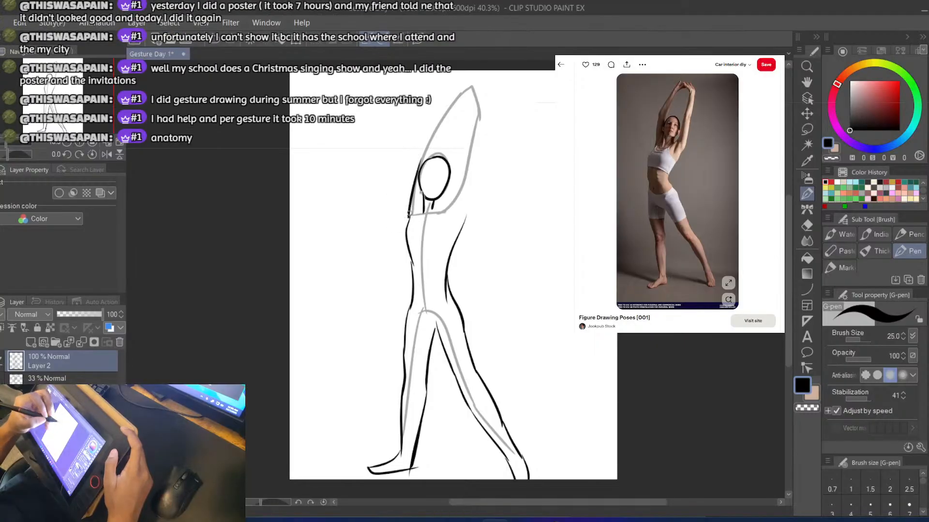
{"action": "left_click_drag", "start_coordinate": [406, 227], "coordinate": [415, 164]}
{"action": "key", "text": "ctrl+z"}
{"action": "left_click_drag", "start_coordinate": [406, 224], "coordinate": [424, 155]}
{"action": "key", "text": "ctrl+z"}
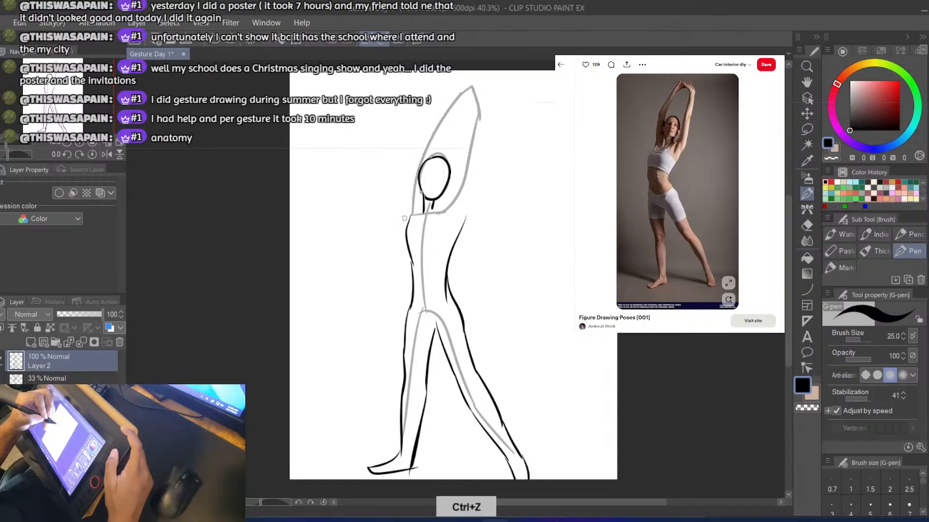
{"action": "mouse_move", "coordinate": [406, 225]}
{"action": "left_mouse_down"}
{"action": "mouse_move", "coordinate": [420, 147]}
{"action": "mouse_move", "coordinate": [465, 68]}
{"action": "left_mouse_up"}
{"action": "key", "text": "ctrl+z"}
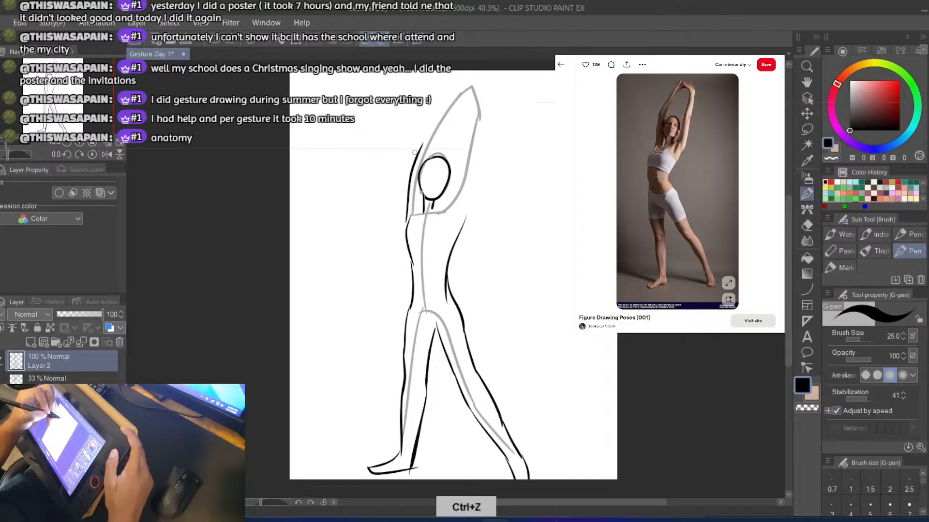
{"action": "left_click_drag", "start_coordinate": [418, 151], "coordinate": [468, 77]}
{"action": "key", "text": "ctrl+z"}
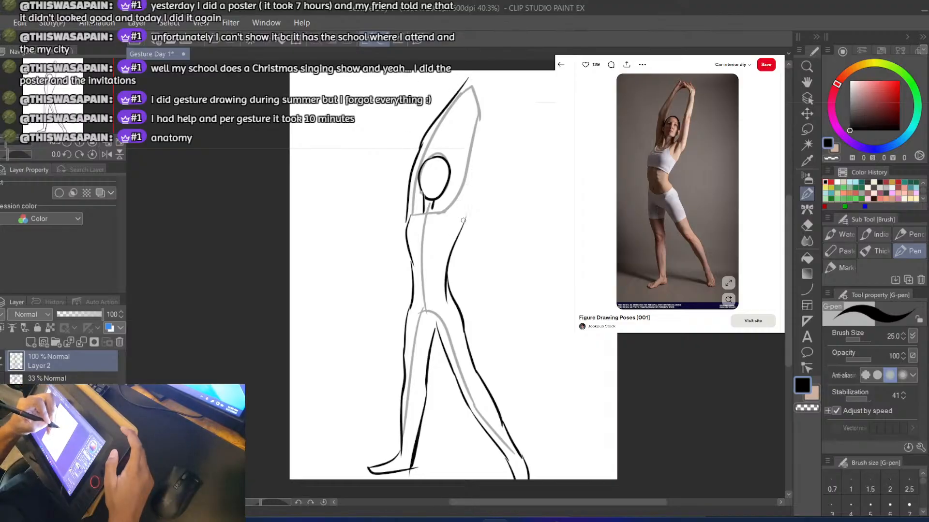
Draw the right raised arm's outer contour from the armpit to the wrist and outline the joined hands above the head
{"action": "mouse_move", "coordinate": [464, 218]}
{"action": "left_mouse_down"}
{"action": "mouse_move", "coordinate": [475, 202]}
{"action": "mouse_move", "coordinate": [484, 106]}
{"action": "left_mouse_up"}
{"action": "key", "text": "ctrl+z"}
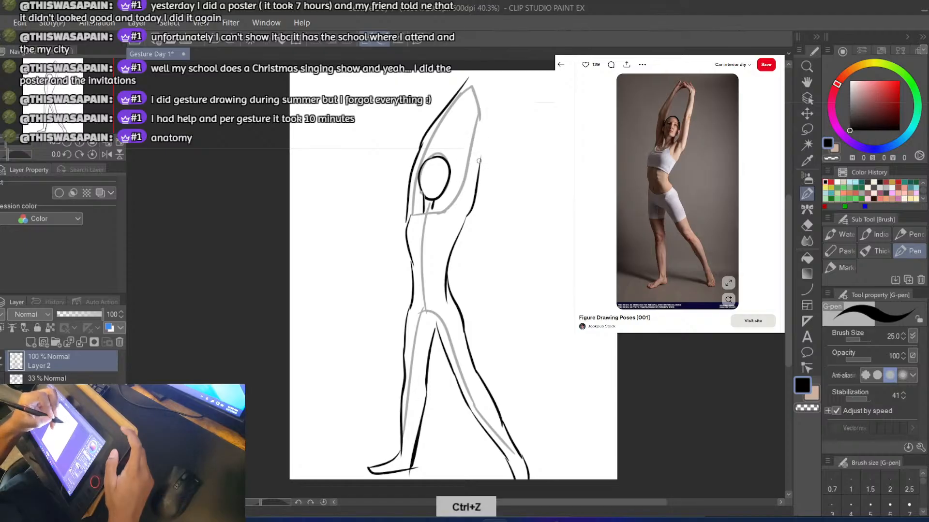
{"action": "left_click_drag", "start_coordinate": [480, 159], "coordinate": [483, 85]}
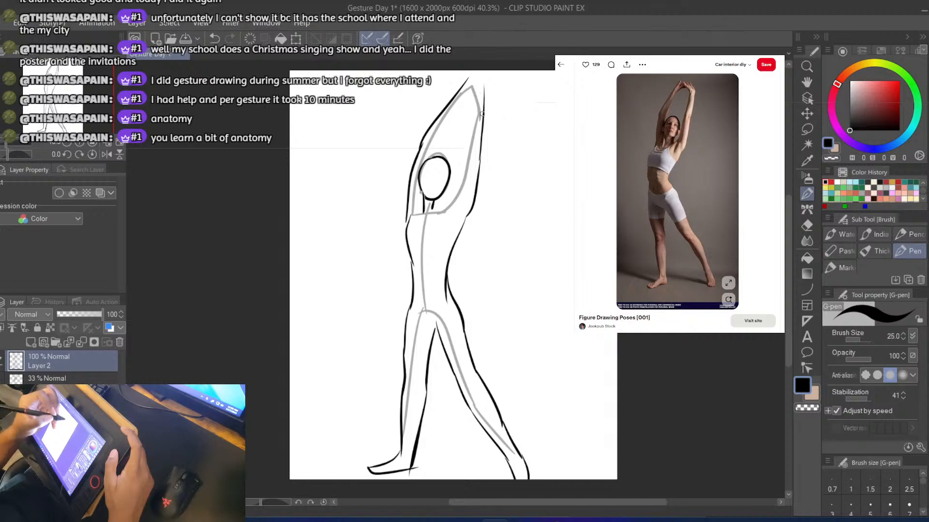
{"action": "key", "text": "ctrl+z"}
{"action": "mouse_move", "coordinate": [479, 162]}
{"action": "left_mouse_down"}
{"action": "mouse_move", "coordinate": [491, 98]}
{"action": "mouse_move", "coordinate": [479, 81]}
{"action": "mouse_move", "coordinate": [492, 99]}
{"action": "mouse_move", "coordinate": [469, 75]}
{"action": "left_mouse_up"}
{"action": "key", "text": "ctrl+z"}
{"action": "key", "text": "ctrl+z"}
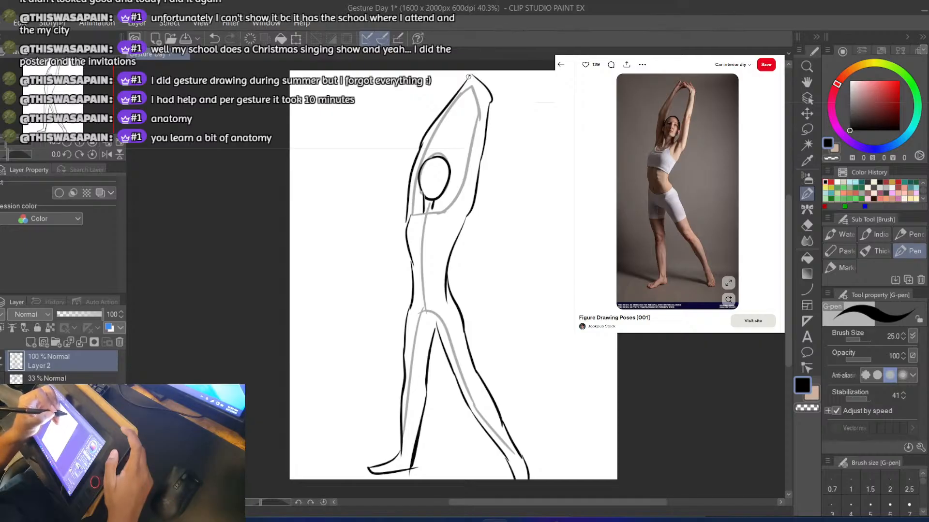
{"action": "key", "text": "ctrl+z"}
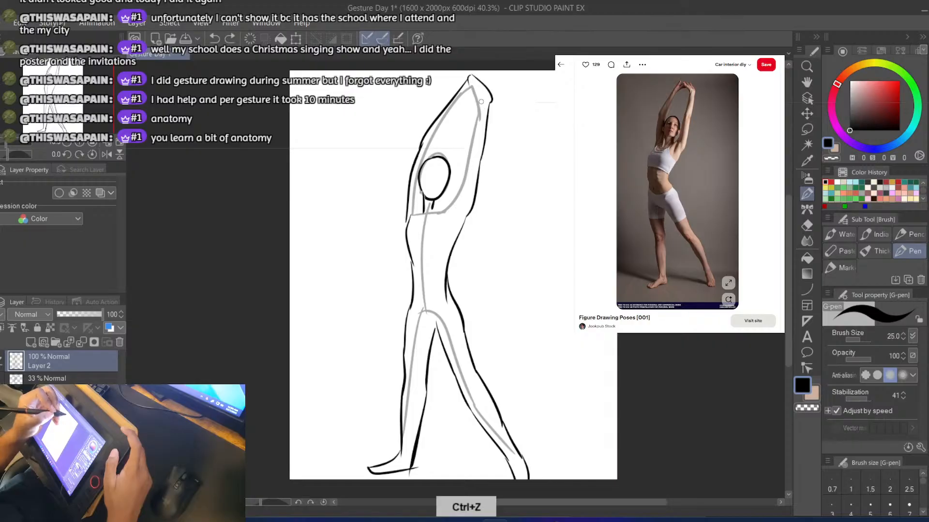
Draw the right arm's inner contour from the wrist down past the elbow towards the shoulder
{"action": "mouse_move", "coordinate": [479, 103]}
{"action": "left_mouse_down"}
{"action": "mouse_move", "coordinate": [468, 83]}
{"action": "mouse_move", "coordinate": [479, 114]}
{"action": "mouse_move", "coordinate": [470, 103]}
{"action": "mouse_move", "coordinate": [463, 160]}
{"action": "left_mouse_up"}
{"action": "key", "text": "ctrl+z"}
{"action": "left_click_drag", "start_coordinate": [479, 104], "coordinate": [458, 184]}
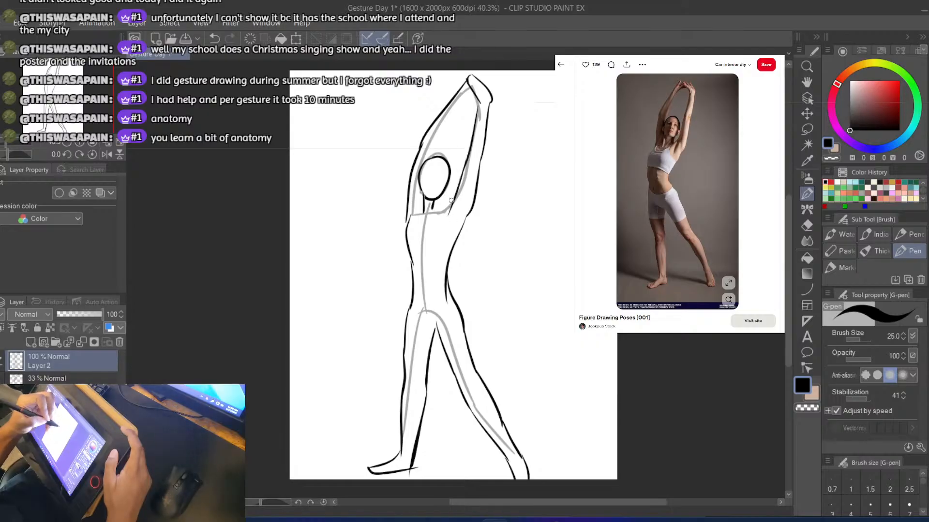
{"action": "key", "text": "ctrl+z"}
{"action": "left_click_drag", "start_coordinate": [477, 96], "coordinate": [462, 165]}
{"action": "key", "text": "ctrl+z"}
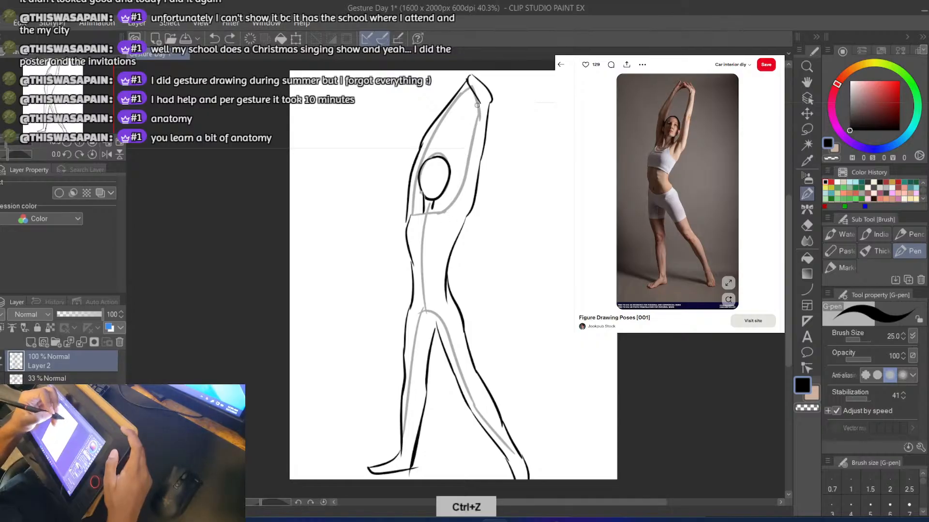
{"action": "left_click_drag", "start_coordinate": [478, 103], "coordinate": [464, 154]}
{"action": "key", "text": "ctrl+z"}
{"action": "left_click_drag", "start_coordinate": [478, 99], "coordinate": [468, 148]}
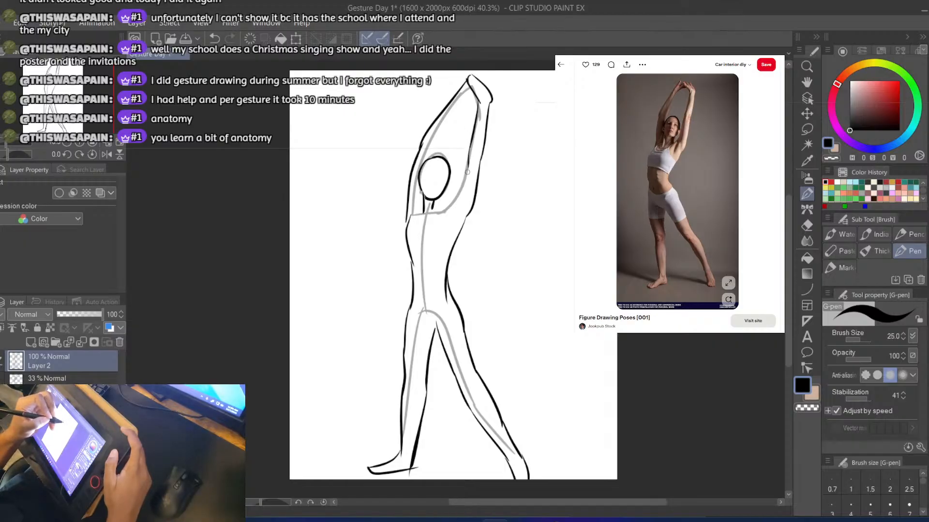
{"action": "left_click_drag", "start_coordinate": [469, 162], "coordinate": [445, 214]}
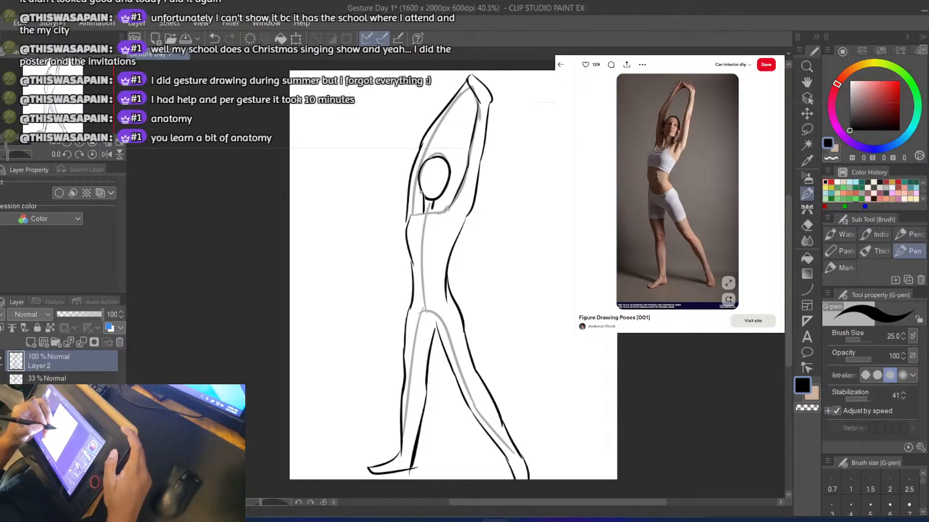
{"action": "key", "text": "ctrl+z"}
Add a short armpit crease below the right shoulder and extend the arm's inner contour down to the collar area
{"action": "left_click_drag", "start_coordinate": [459, 204], "coordinate": [438, 242]}
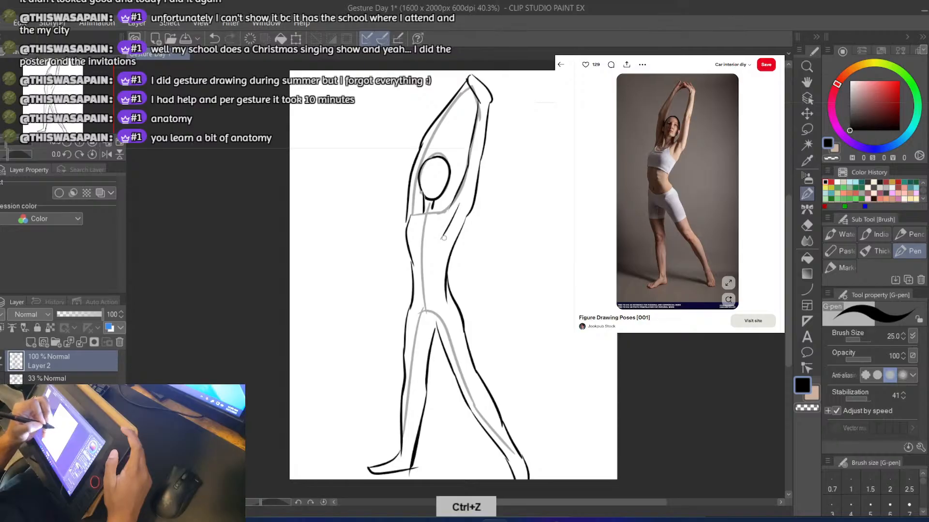
{"action": "key", "text": "ctrl+z"}
{"action": "left_click_drag", "start_coordinate": [459, 203], "coordinate": [448, 234]}
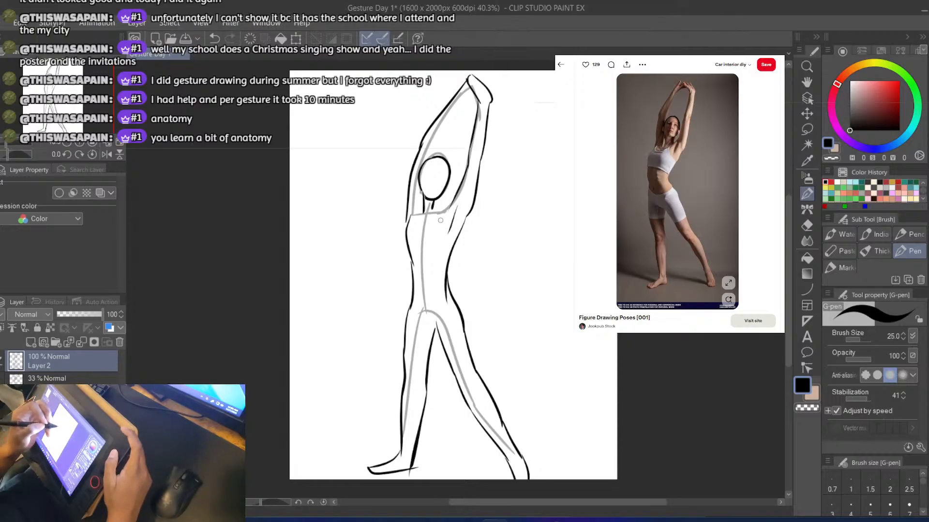
{"action": "left_click_drag", "start_coordinate": [454, 202], "coordinate": [437, 224]}
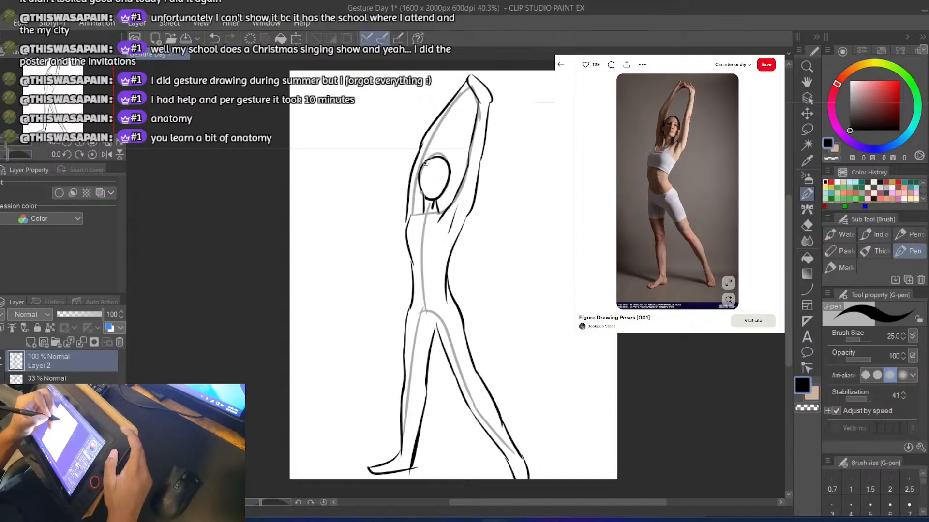
Draw the left arm's inner contour between the joined hands and the area just above the head
{"action": "key", "text": "ctrl+z"}
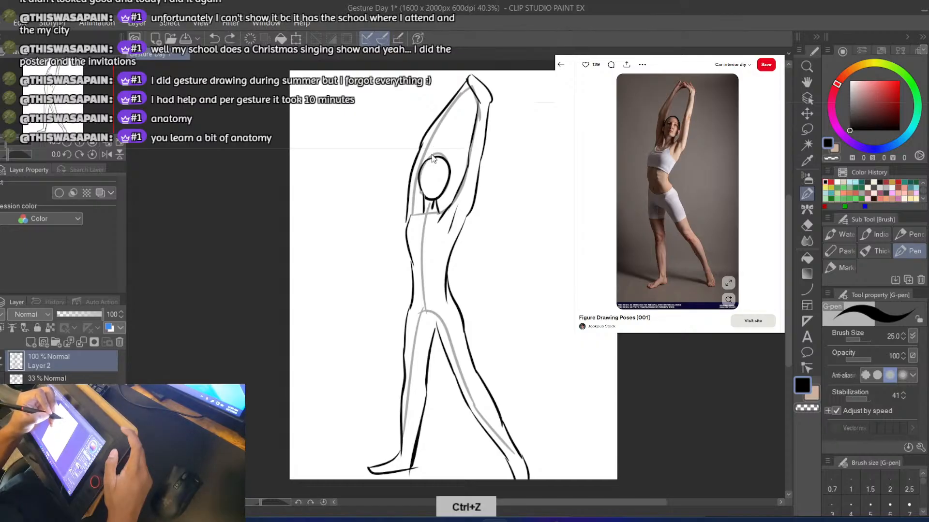
{"action": "left_click_drag", "start_coordinate": [438, 148], "coordinate": [469, 81]}
{"action": "key", "text": "ctrl+z"}
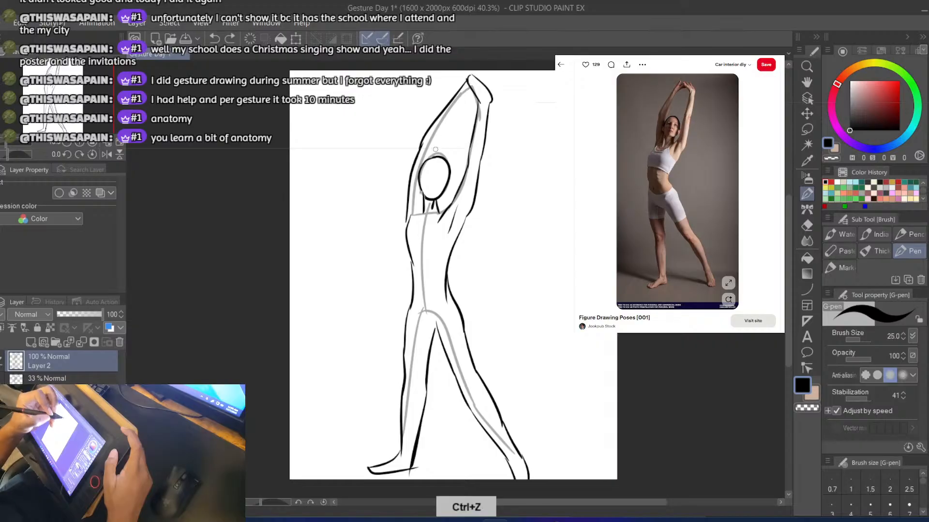
{"action": "left_click_drag", "start_coordinate": [433, 146], "coordinate": [462, 95]}
{"action": "key", "text": "ctrl+z"}
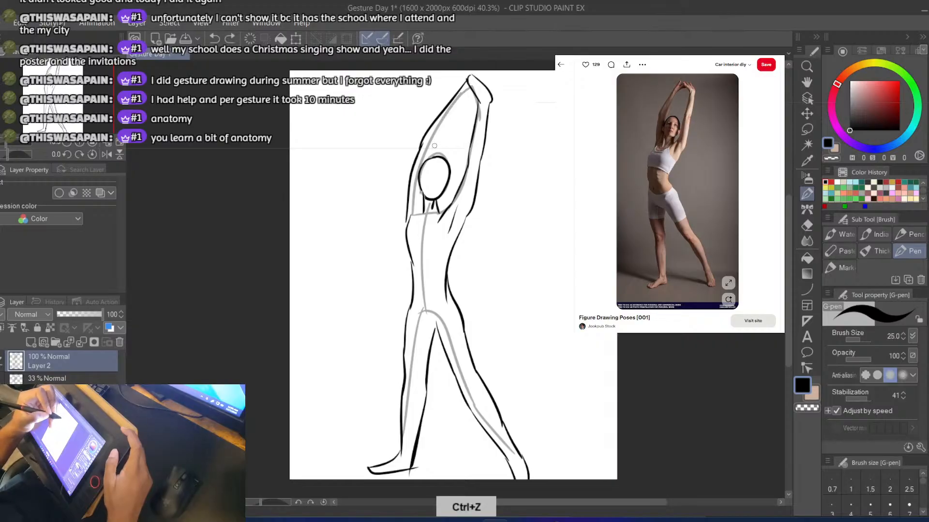
{"action": "mouse_move", "coordinate": [433, 148]}
{"action": "left_mouse_down"}
{"action": "mouse_move", "coordinate": [465, 93]}
{"action": "mouse_move", "coordinate": [428, 157]}
{"action": "mouse_move", "coordinate": [468, 88]}
{"action": "left_mouse_up"}
{"action": "key", "text": "ctrl+z"}
{"action": "key", "text": "ctrl+z"}
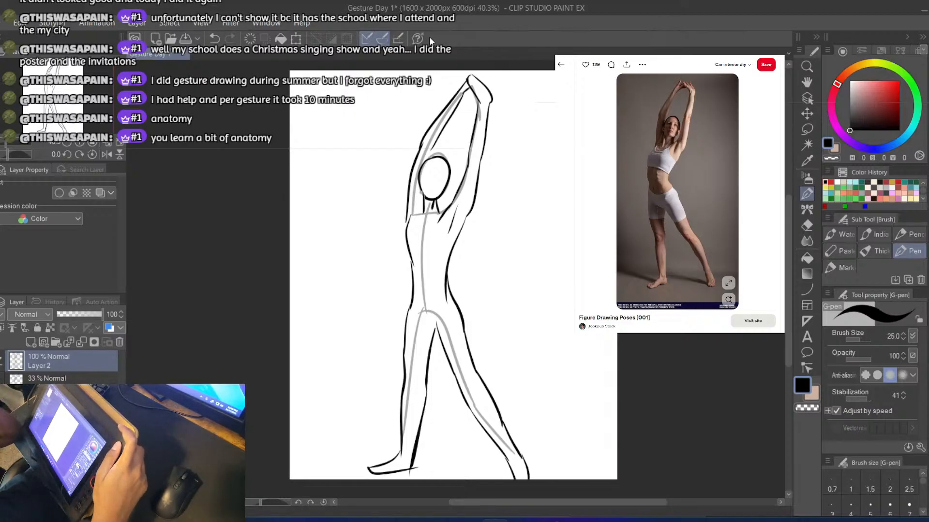
Hide and reshow the faded gesture layer to check the outline, and extend the left arm's inner contour down to the head
{"action": "left_click", "coordinate": [2, 382]}
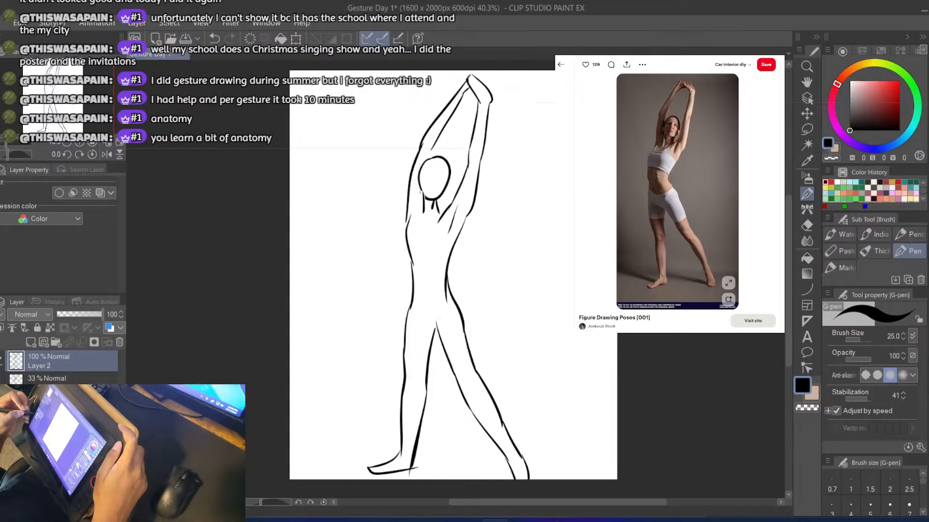
{"action": "left_click", "coordinate": [2, 379]}
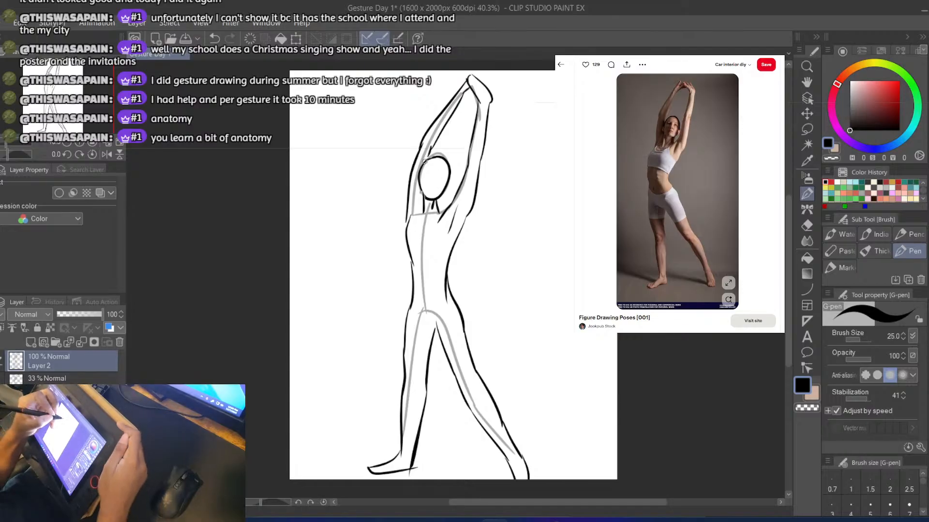
{"action": "key", "text": "ctrl+z"}
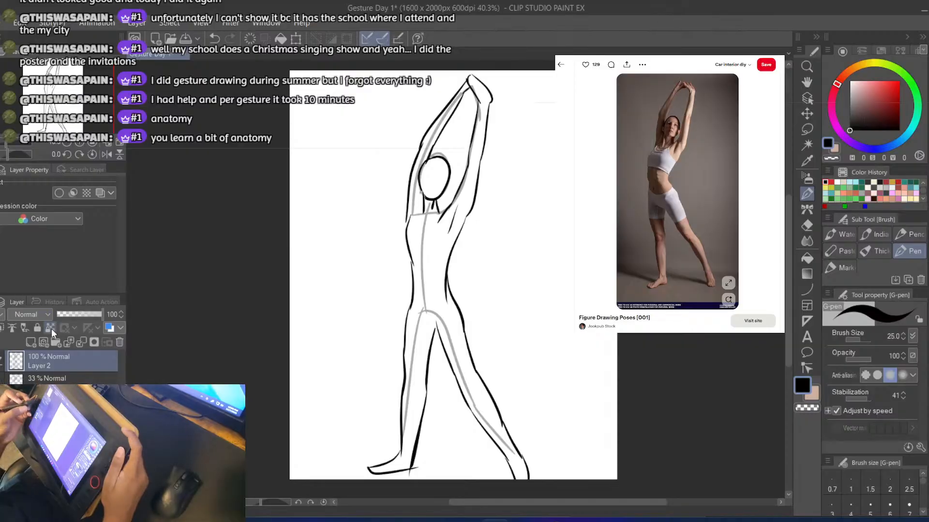
Add a new layer above the outline, fade the outline layer to 39% opacity, and make the new layer active
{"action": "left_click", "coordinate": [29, 345]}
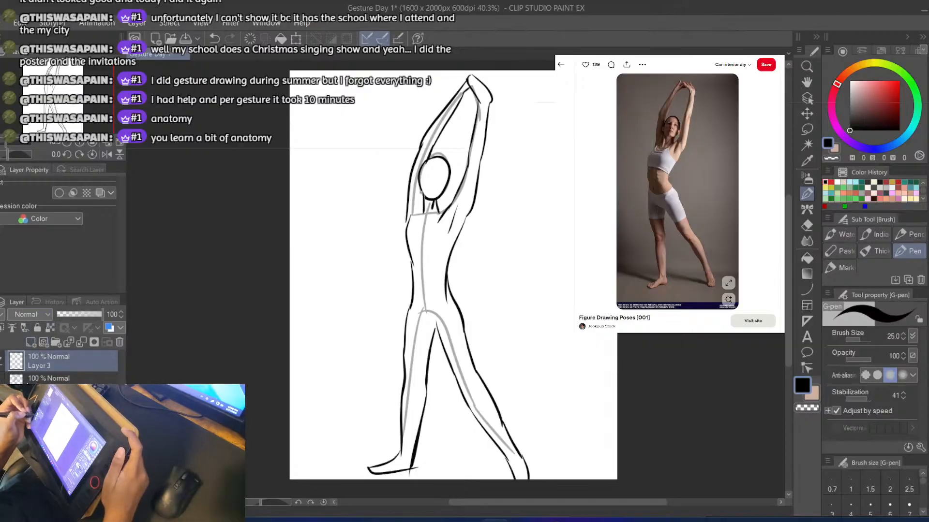
{"action": "left_click", "coordinate": [48, 379]}
{"action": "mouse_move", "coordinate": [86, 315]}
{"action": "left_mouse_down"}
{"action": "mouse_move", "coordinate": [62, 313]}
{"action": "mouse_move", "coordinate": [75, 315]}
{"action": "left_mouse_up"}
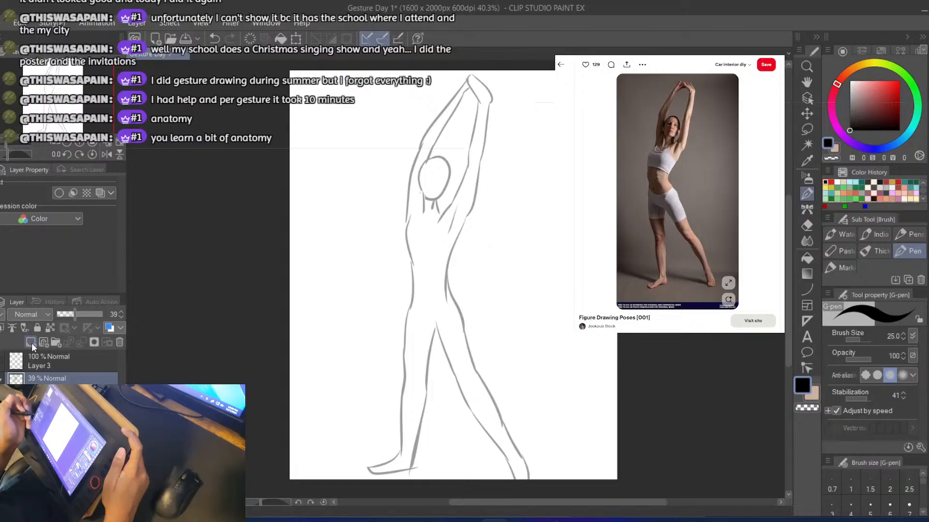
{"action": "left_click", "coordinate": [48, 362]}
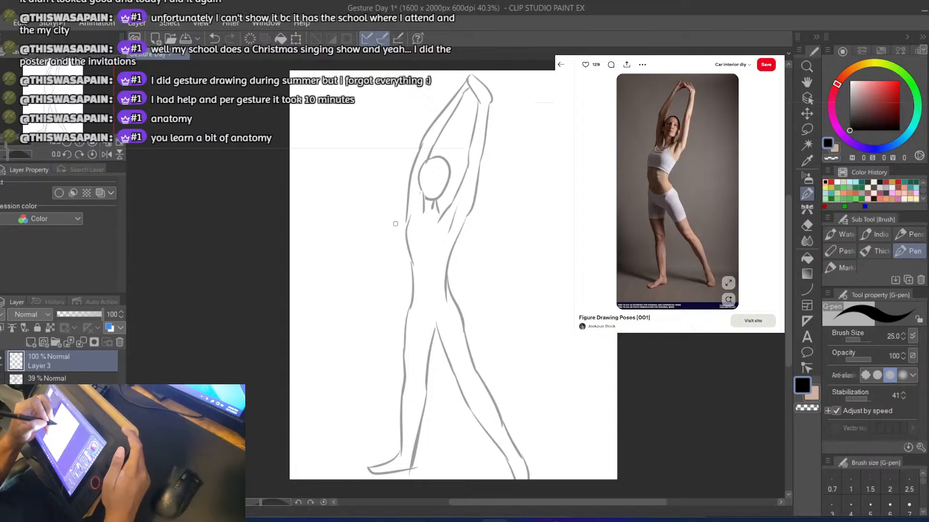
Draw a fuller left torso contour outside the faded outline, bulging from the armpit over the ribcage towards the waist
{"action": "mouse_move", "coordinate": [394, 245]}
{"action": "left_mouse_down"}
{"action": "mouse_move", "coordinate": [398, 221]}
{"action": "mouse_move", "coordinate": [397, 251]}
{"action": "left_mouse_up"}
{"action": "key", "text": "ctrl+z"}
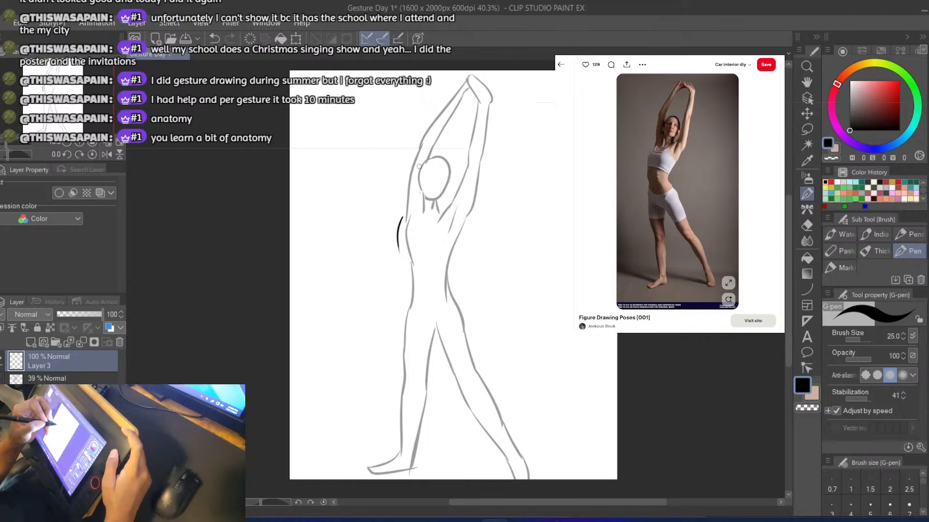
{"action": "key", "text": "ctrl+z"}
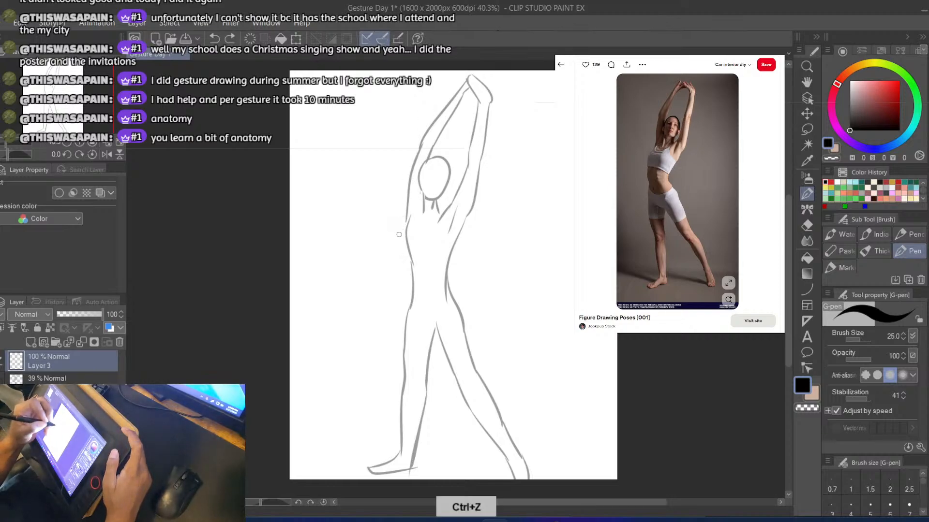
{"action": "left_click_drag", "start_coordinate": [410, 211], "coordinate": [401, 277]}
{"action": "key", "text": "ctrl+z"}
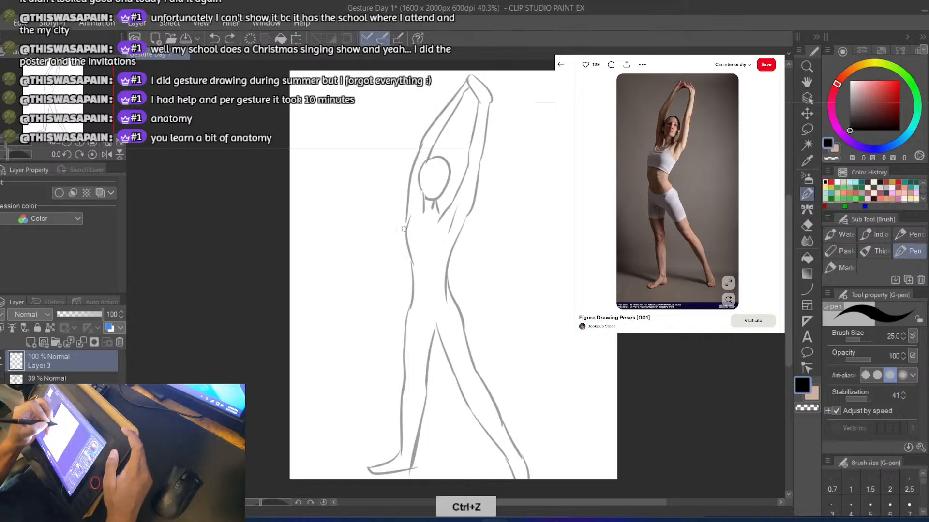
{"action": "left_click_drag", "start_coordinate": [408, 211], "coordinate": [404, 286]}
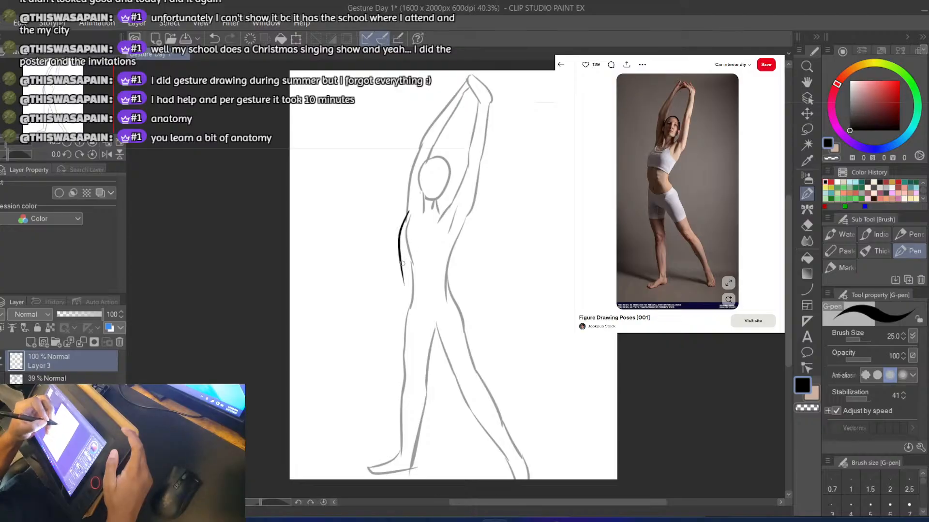
{"action": "key", "text": "ctrl+z"}
{"action": "key", "text": "ctrl+z"}
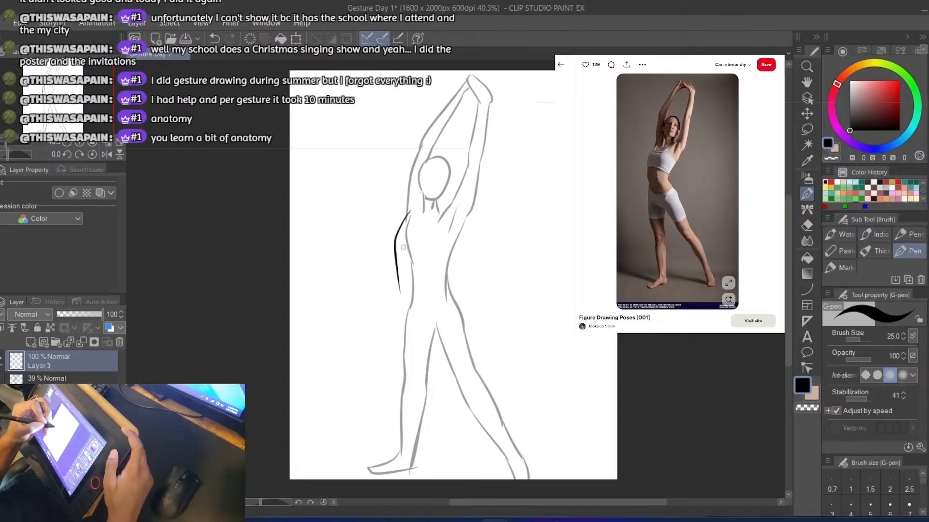
Continue the left torso contour outside the faded outline, curving in at the waist and down to the top of the hip
{"action": "left_click_drag", "start_coordinate": [394, 246], "coordinate": [406, 311]}
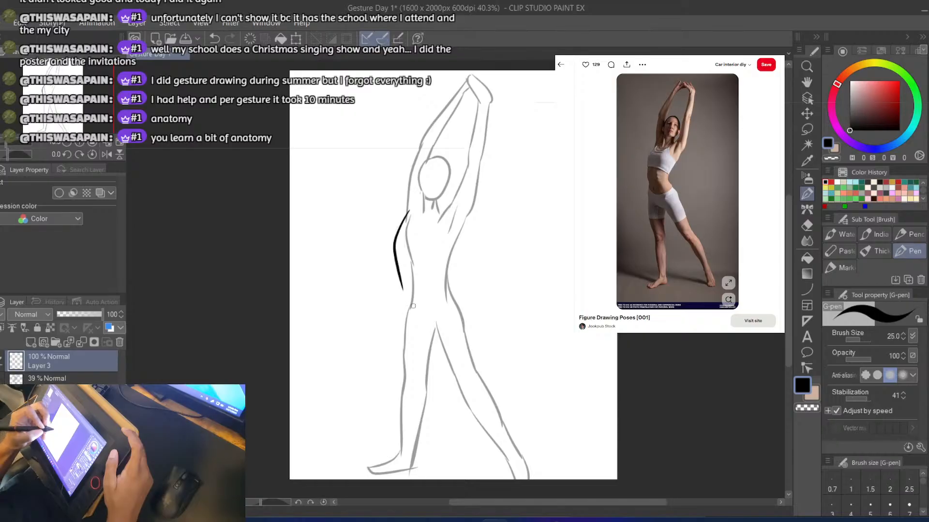
{"action": "key", "text": "ctrl+z"}
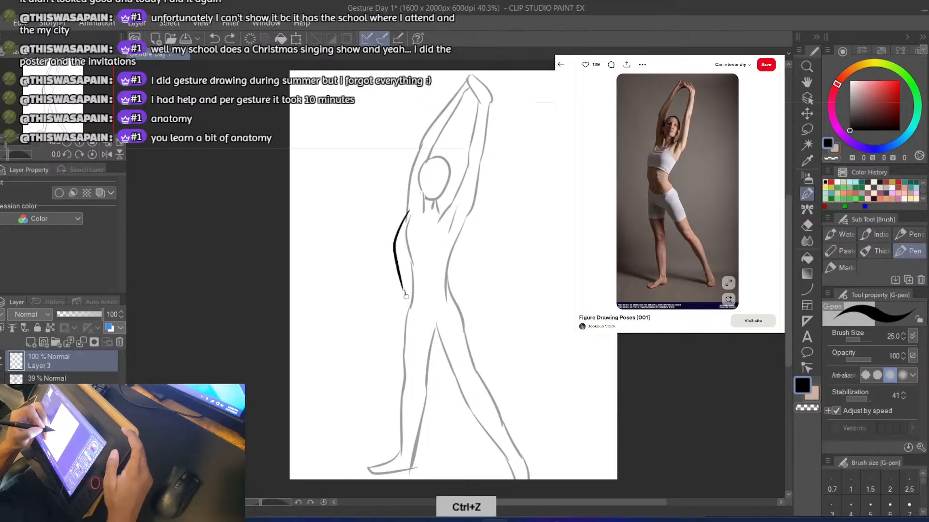
{"action": "key", "text": "ctrl+z"}
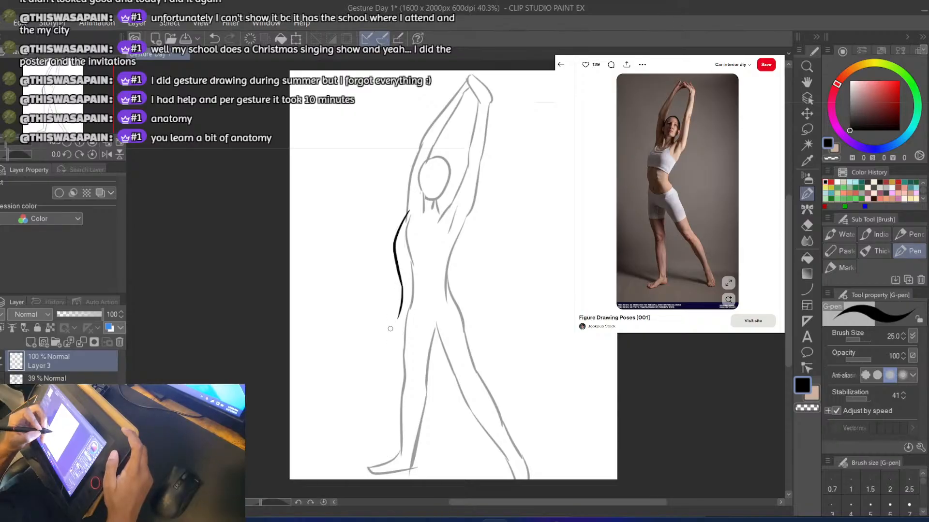
Draw the left leg's outer contour just outside the faded outline, from the hip down past the knee to the ankle
{"action": "key", "text": "ctrl+z"}
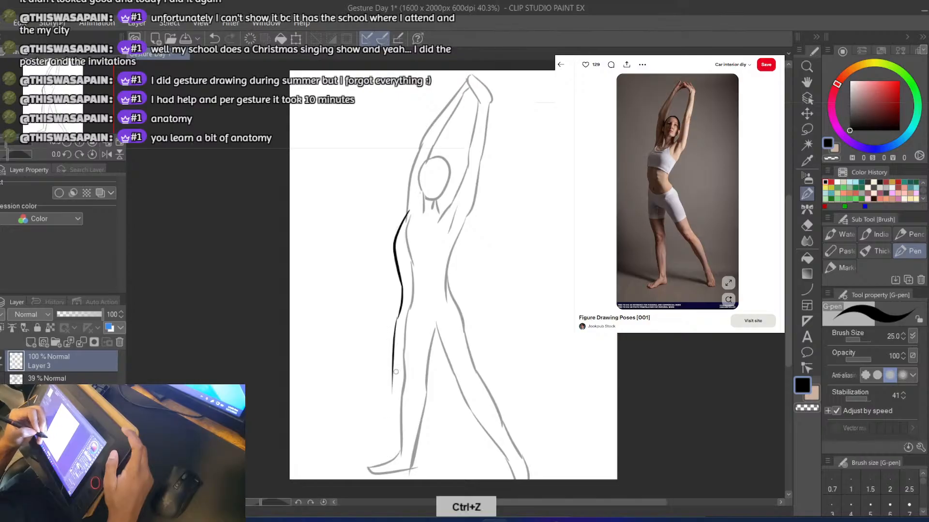
{"action": "key", "text": "ctrl+z"}
{"action": "left_click_drag", "start_coordinate": [399, 313], "coordinate": [394, 419]}
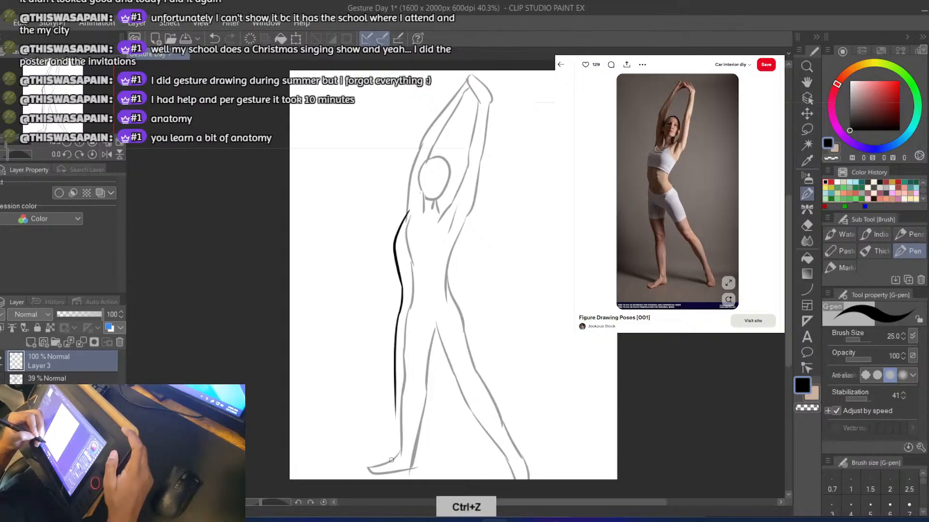
{"action": "key", "text": "ctrl+z"}
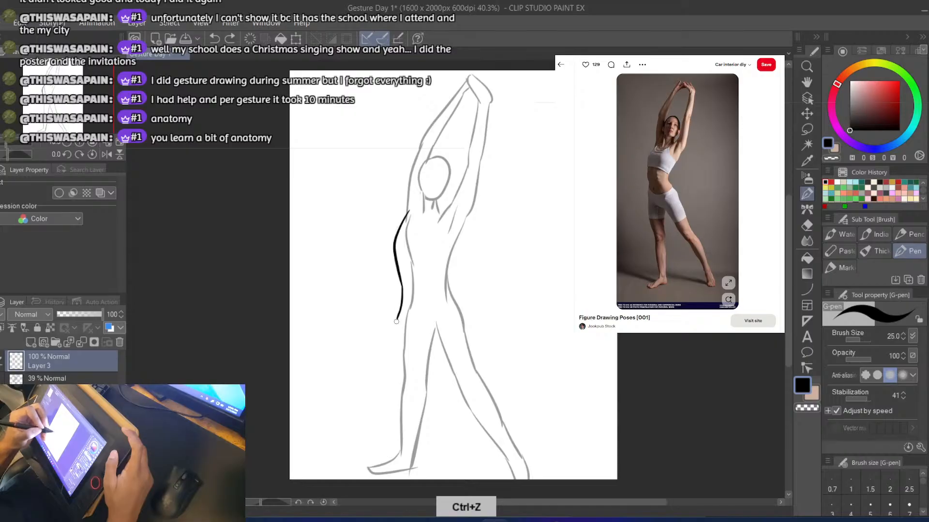
{"action": "left_click_drag", "start_coordinate": [397, 321], "coordinate": [397, 420]}
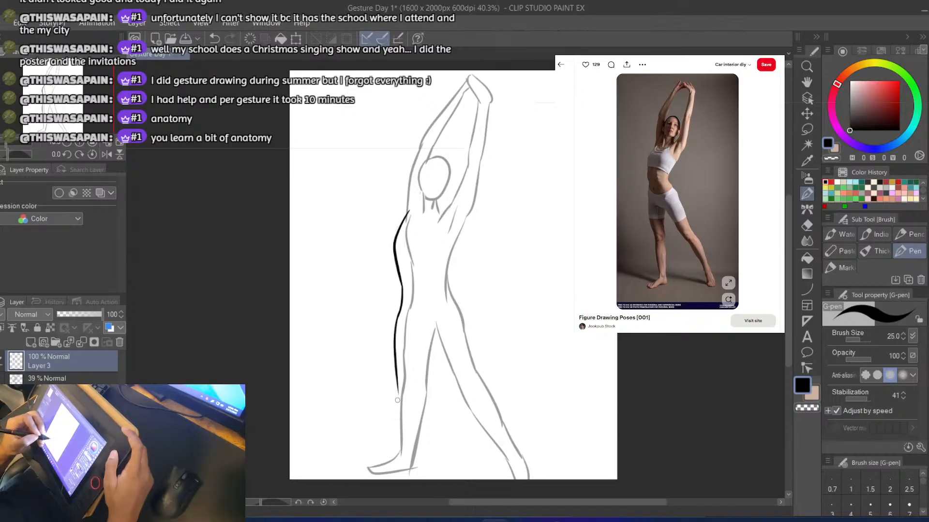
{"action": "key", "text": "ctrl+z"}
{"action": "left_click_drag", "start_coordinate": [398, 391], "coordinate": [401, 455]}
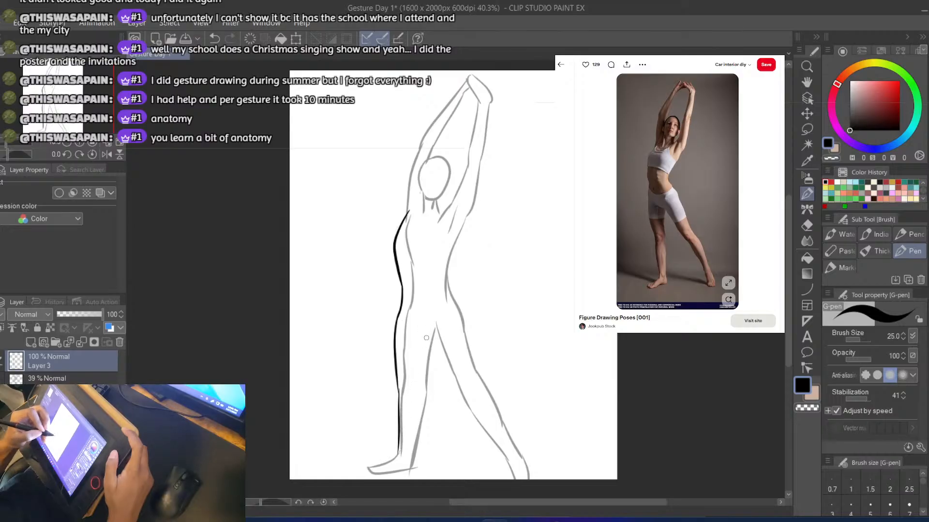
Draw the left leg's inner contour from the crotch down to the ankle
{"action": "left_click_drag", "start_coordinate": [429, 322], "coordinate": [420, 364]}
{"action": "key", "text": "ctrl+z"}
{"action": "left_click_drag", "start_coordinate": [433, 325], "coordinate": [414, 469]}
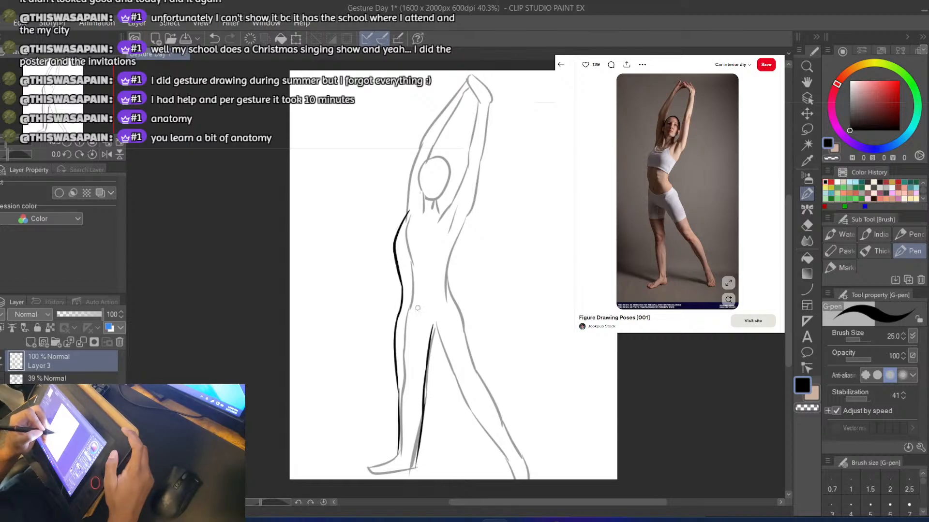
Try a short diagonal line from the lower pelvis across the crotch to the top of the right inner thigh
{"action": "left_click_drag", "start_coordinate": [419, 307], "coordinate": [453, 359]}
{"action": "key", "text": "ctrl+z"}
{"action": "left_click_drag", "start_coordinate": [421, 317], "coordinate": [450, 353]}
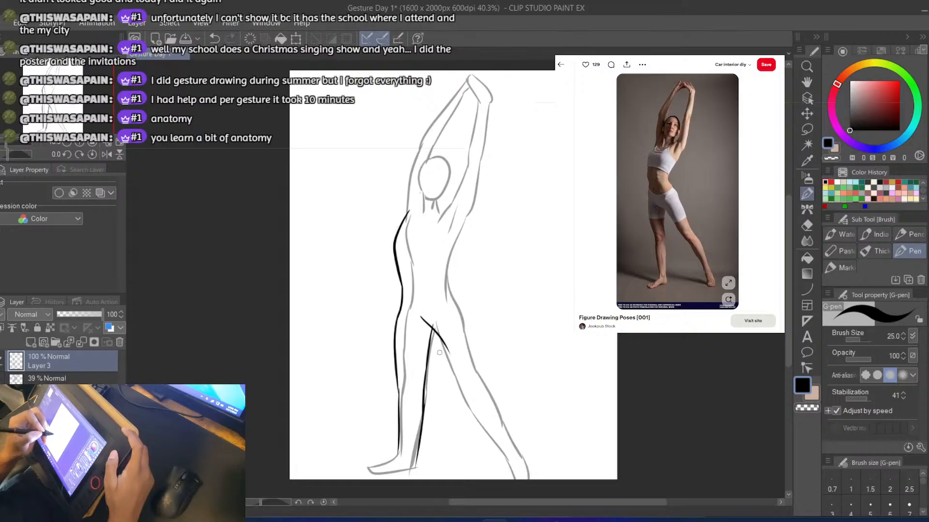
Fade the outline layer to 21% opacity and make Layer 3 active again
{"action": "left_click", "coordinate": [72, 378]}
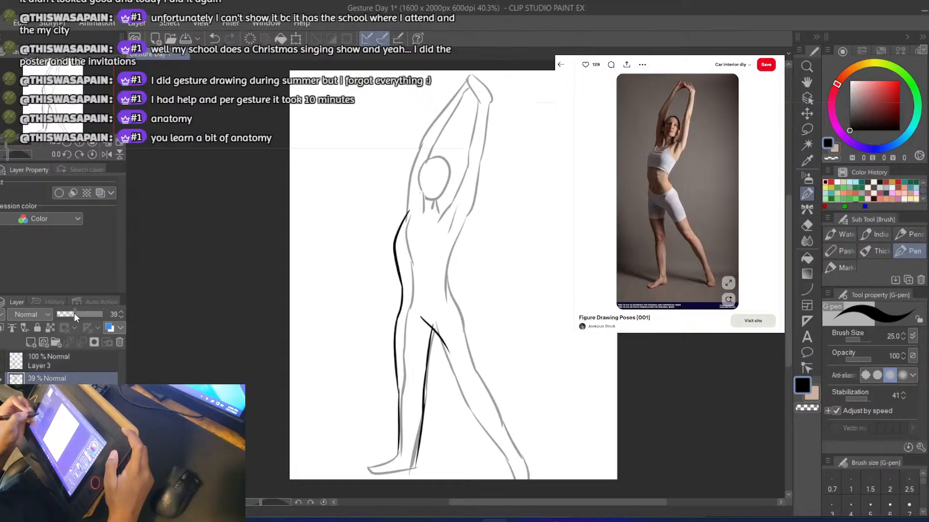
{"action": "left_click_drag", "start_coordinate": [74, 312], "coordinate": [66, 315]}
{"action": "left_click", "coordinate": [28, 369]}
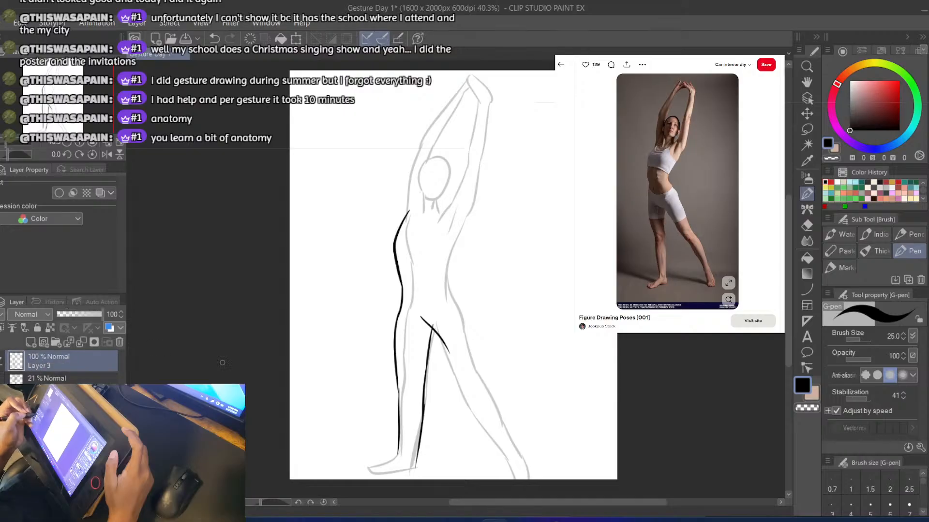
Erase the diagonal crotch line, enlarge the eraser to size 40, and return to the G-pen
{"action": "key", "text": "e"}
{"action": "mouse_move", "coordinate": [423, 319]}
{"action": "left_mouse_down"}
{"action": "mouse_move", "coordinate": [442, 341]}
{"action": "mouse_move", "coordinate": [436, 330]}
{"action": "mouse_move", "coordinate": [440, 335]}
{"action": "mouse_move", "coordinate": [424, 332]}
{"action": "mouse_move", "coordinate": [449, 353]}
{"action": "left_mouse_up"}
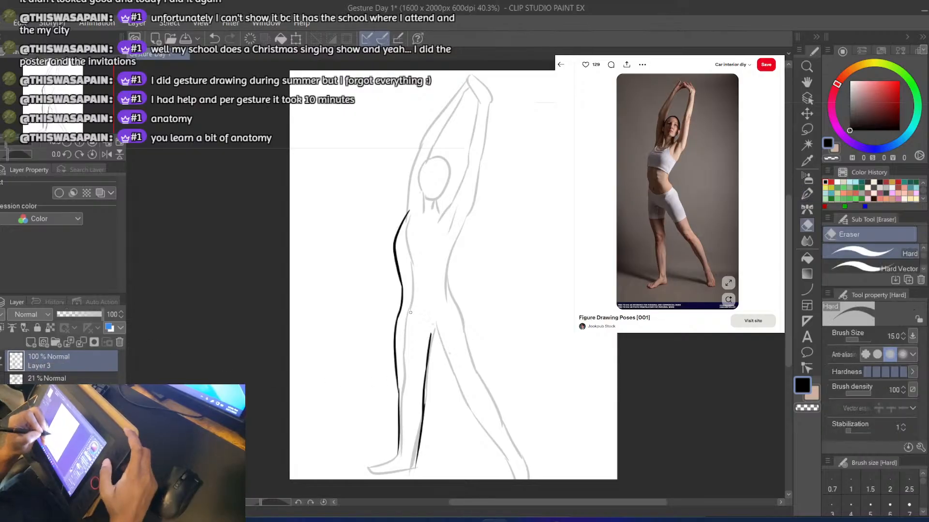
{"action": "key", "text": "]"}
{"action": "key", "text": "]"}
{"action": "key", "text": "]"}
{"action": "key", "text": "b"}
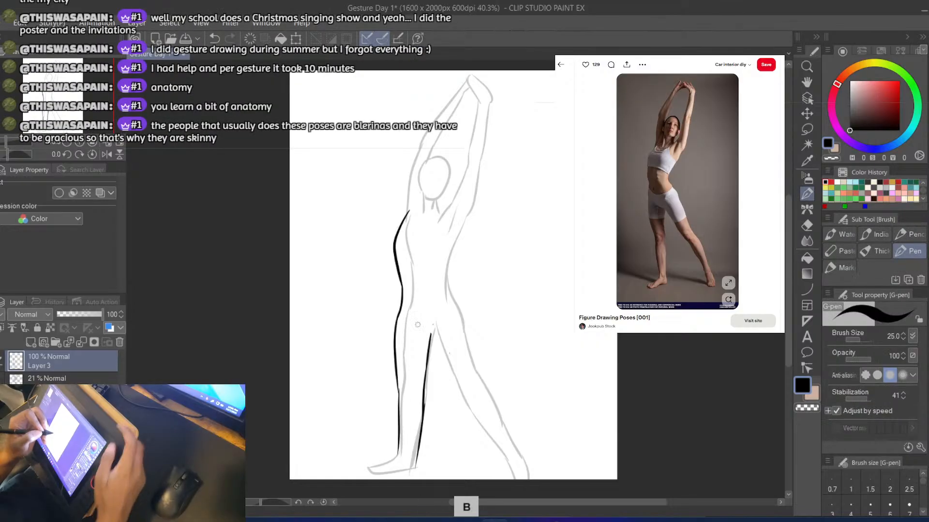
Draw a curved line from the lower pelvis through the crotch and down the right inner thigh to the knee
{"action": "mouse_move", "coordinate": [411, 312]}
{"action": "left_mouse_down"}
{"action": "mouse_move", "coordinate": [450, 364]}
{"action": "mouse_move", "coordinate": [430, 330]}
{"action": "left_mouse_up"}
{"action": "key", "text": "ctrl+z"}
{"action": "key", "text": "ctrl+z"}
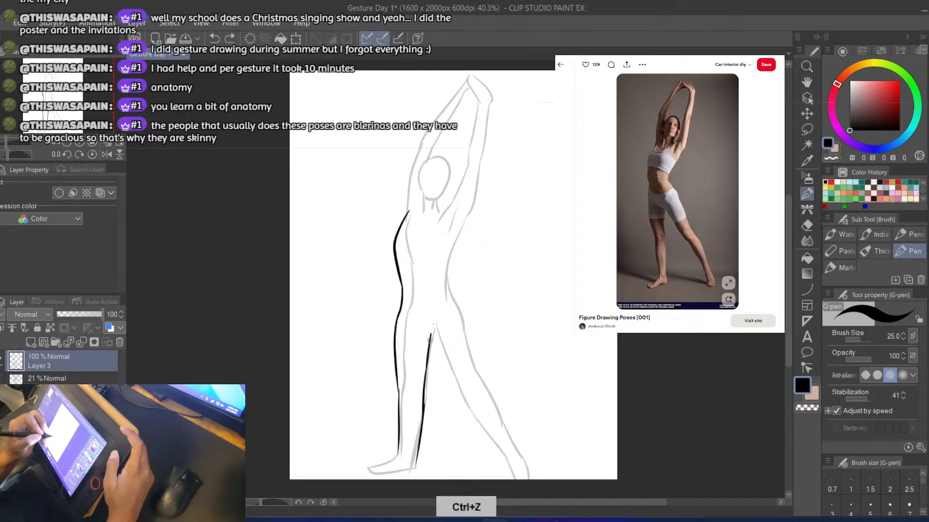
{"action": "mouse_move", "coordinate": [416, 315]}
{"action": "left_mouse_down"}
{"action": "mouse_move", "coordinate": [442, 339]}
{"action": "mouse_move", "coordinate": [466, 401]}
{"action": "left_mouse_up"}
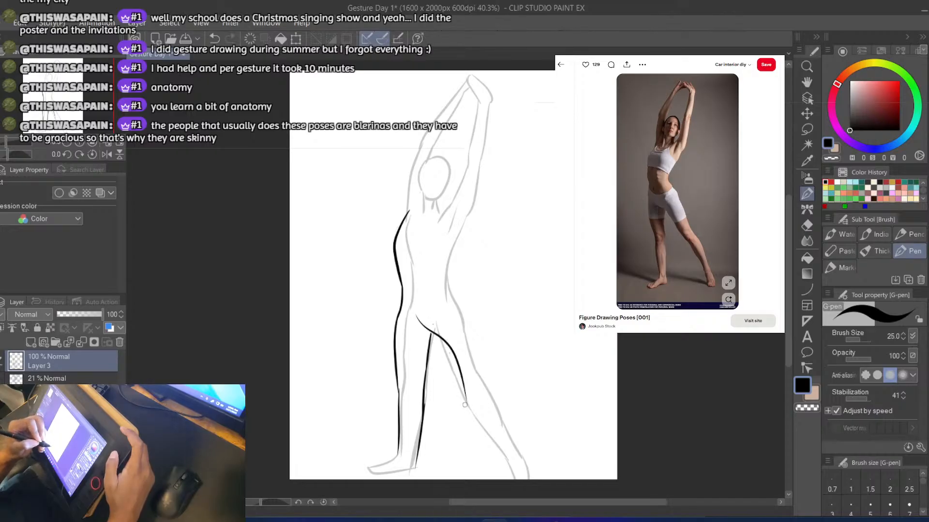
{"action": "key", "text": "ctrl+z"}
{"action": "left_click_drag", "start_coordinate": [434, 333], "coordinate": [466, 399]}
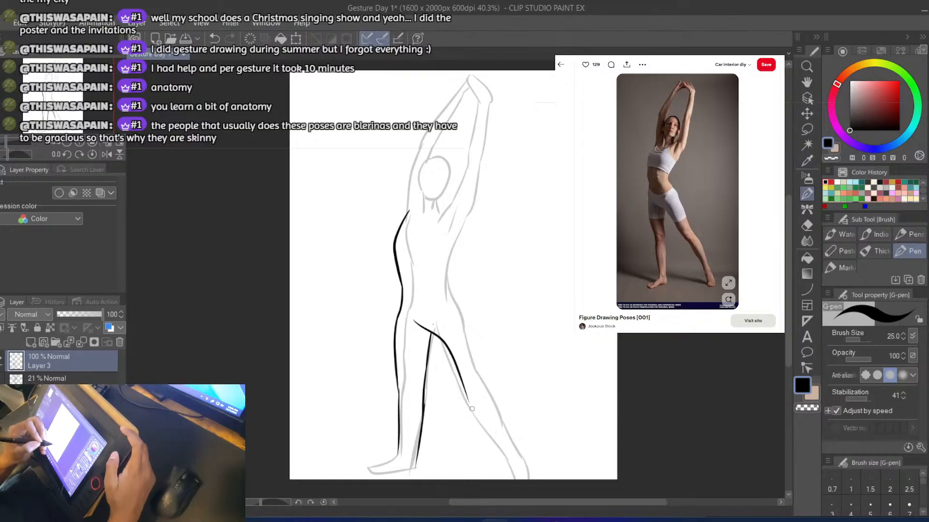
Extend the right leg's inner contour from the knee down to the ankle
{"action": "key", "text": "ctrl+z"}
{"action": "left_click_drag", "start_coordinate": [465, 395], "coordinate": [482, 424]}
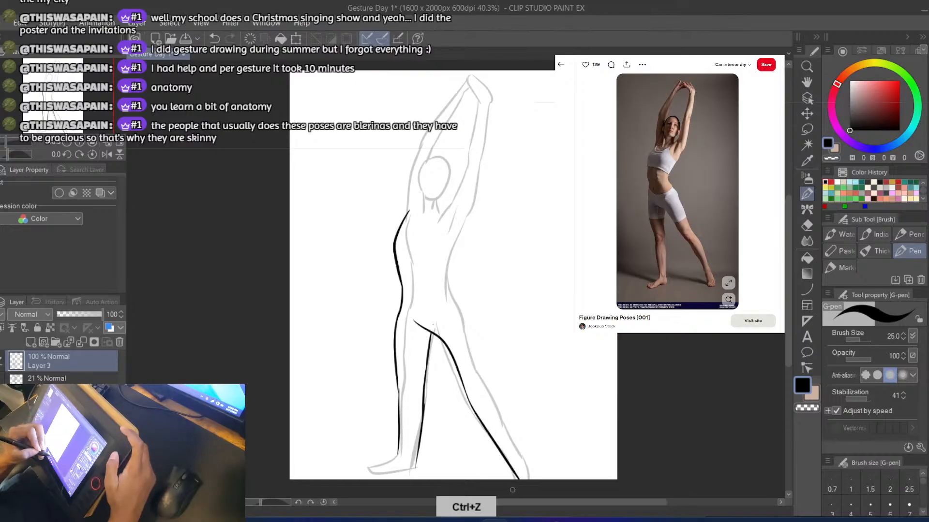
{"action": "key", "text": "ctrl+z"}
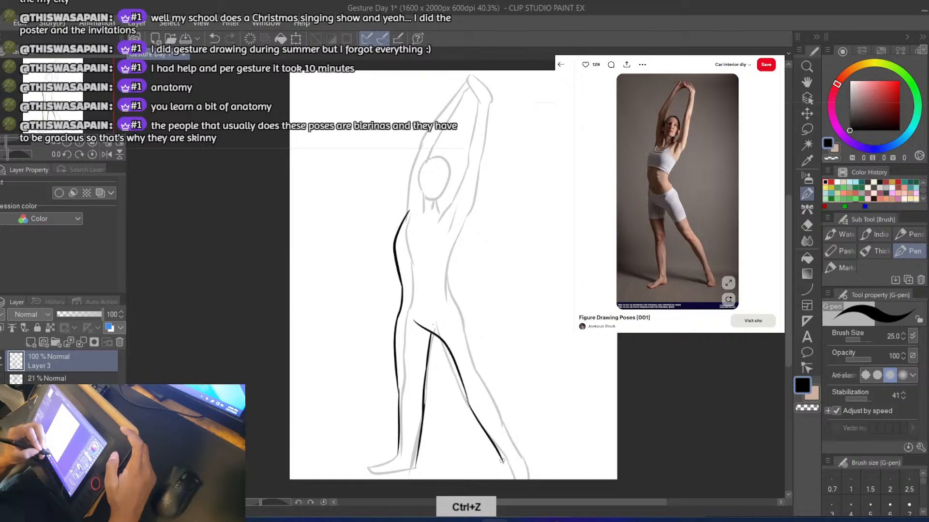
{"action": "left_click_drag", "start_coordinate": [473, 412], "coordinate": [510, 463]}
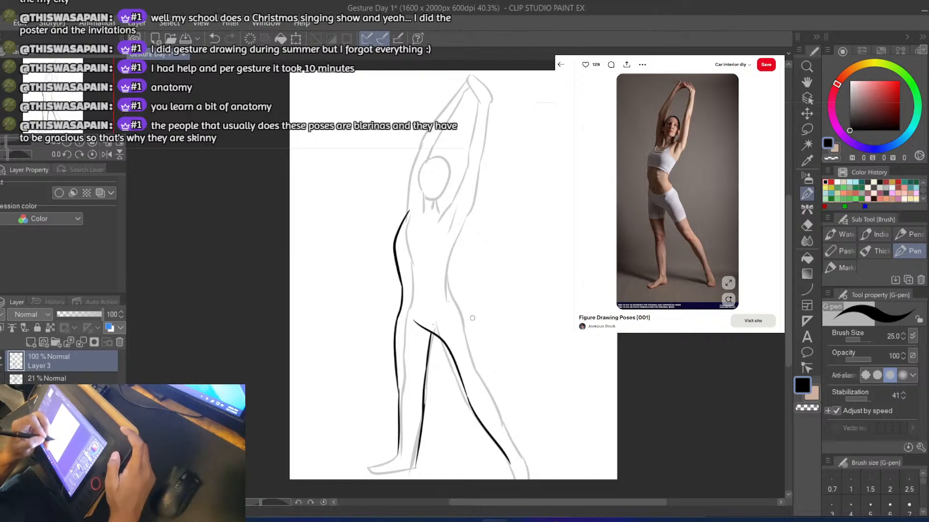
Draw the right leg's outer thigh contour outside the faded outline, from the hip to mid-thigh, erasing the stray first stroke
{"action": "key", "text": "ctrl+z"}
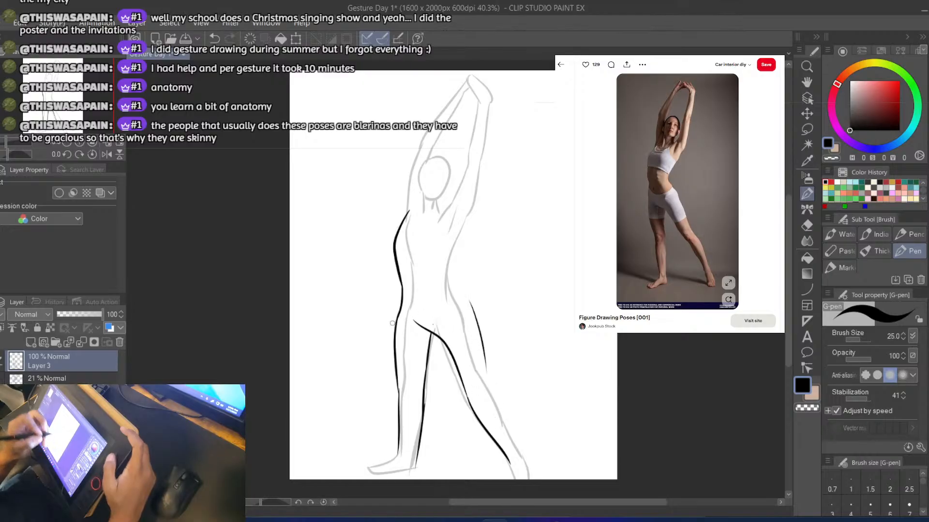
{"action": "key", "text": "e"}
{"action": "left_click_drag", "start_coordinate": [472, 304], "coordinate": [483, 340]}
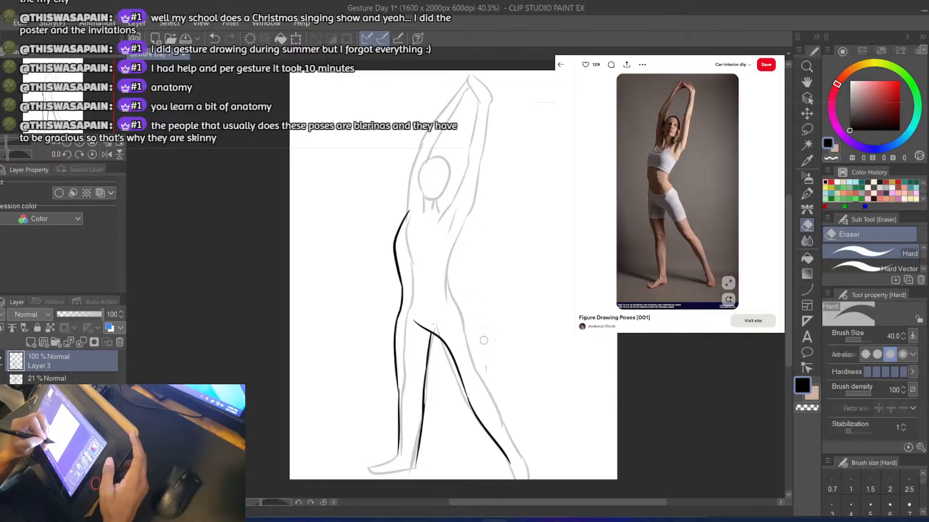
{"action": "key", "text": "p"}
{"action": "key", "text": "ctrl+z"}
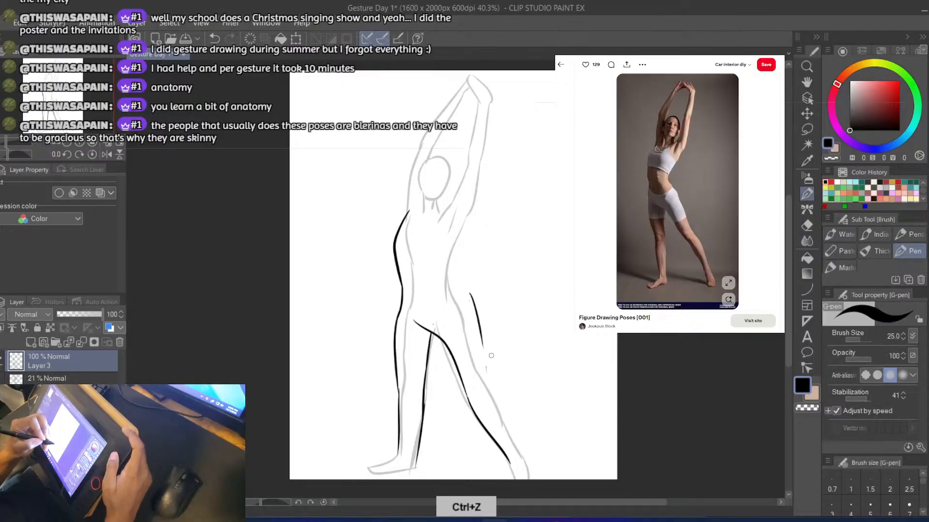
{"action": "key", "text": "ctrl+z"}
{"action": "left_click_drag", "start_coordinate": [482, 339], "coordinate": [496, 379]}
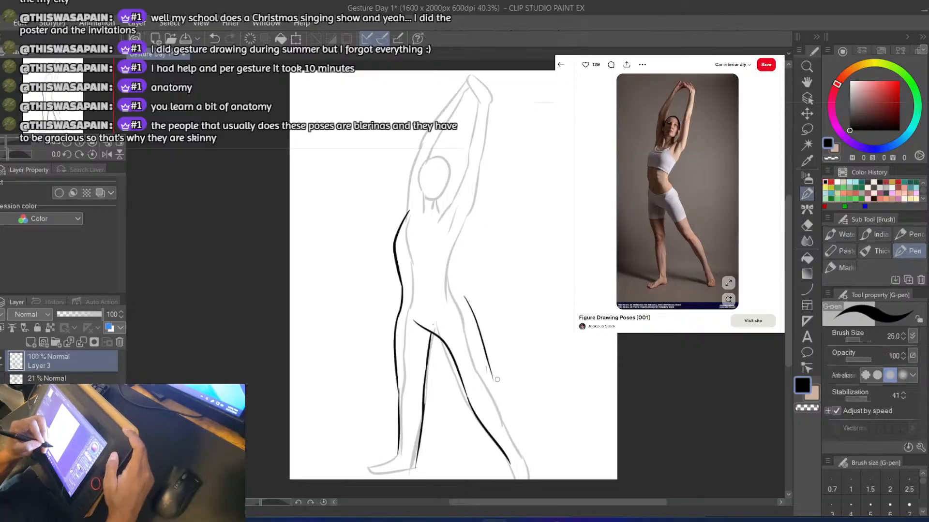
{"action": "key", "text": "ctrl+z"}
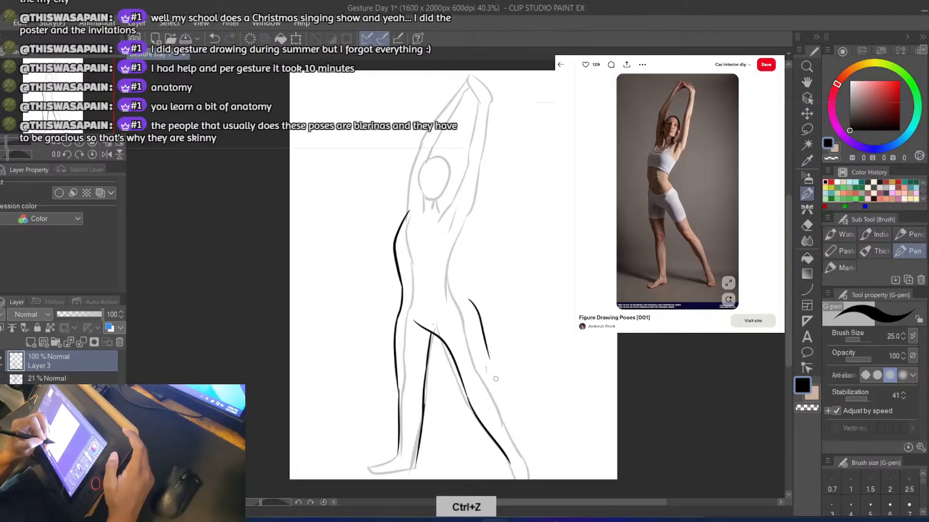
{"action": "key", "text": "ctrl+z"}
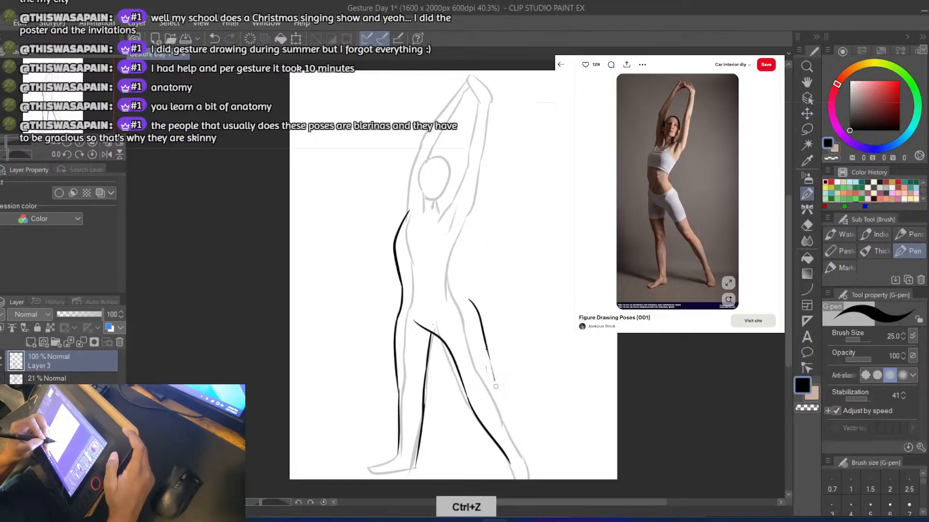
Extend the right leg's outer contour from mid-thigh past the knee to the ankle at the canvas edge
{"action": "left_click_drag", "start_coordinate": [487, 350], "coordinate": [526, 448]}
{"action": "left_click_drag", "start_coordinate": [488, 351], "coordinate": [526, 448]}
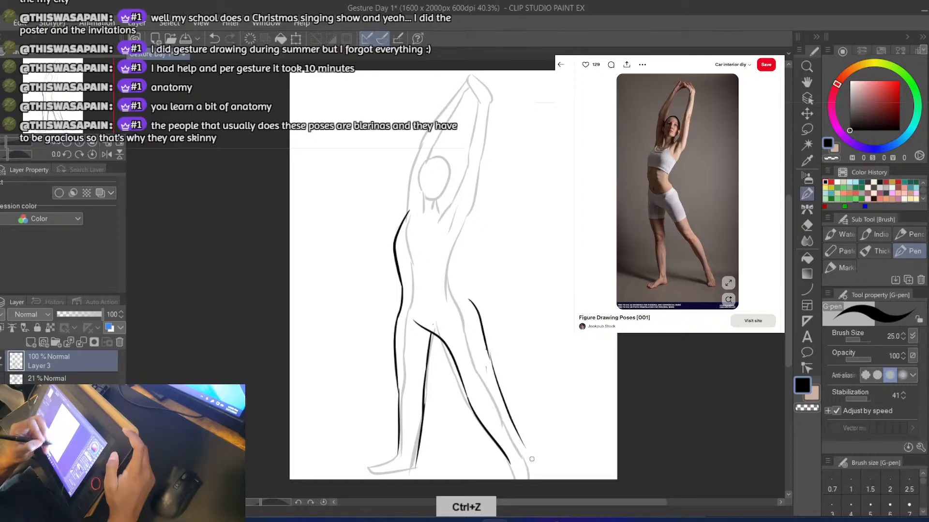
{"action": "key", "text": "ctrl+z"}
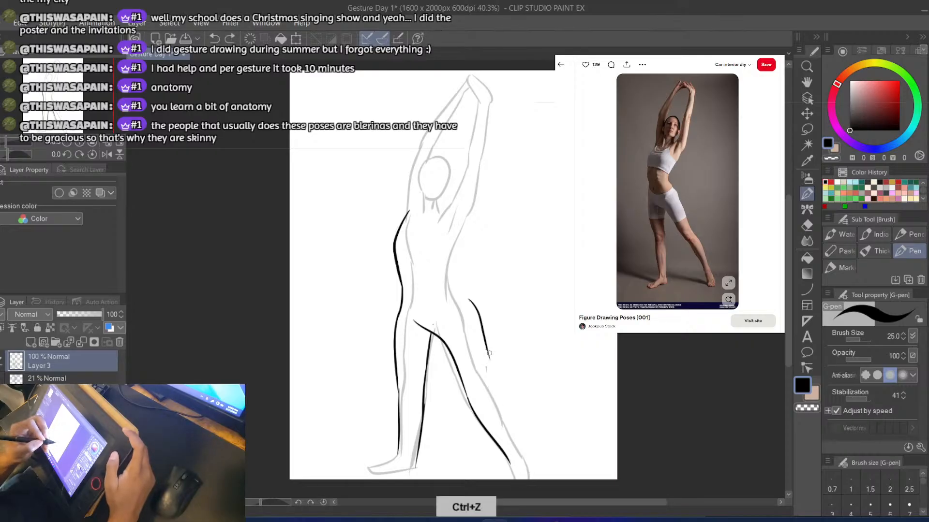
{"action": "left_click_drag", "start_coordinate": [501, 400], "coordinate": [531, 481]}
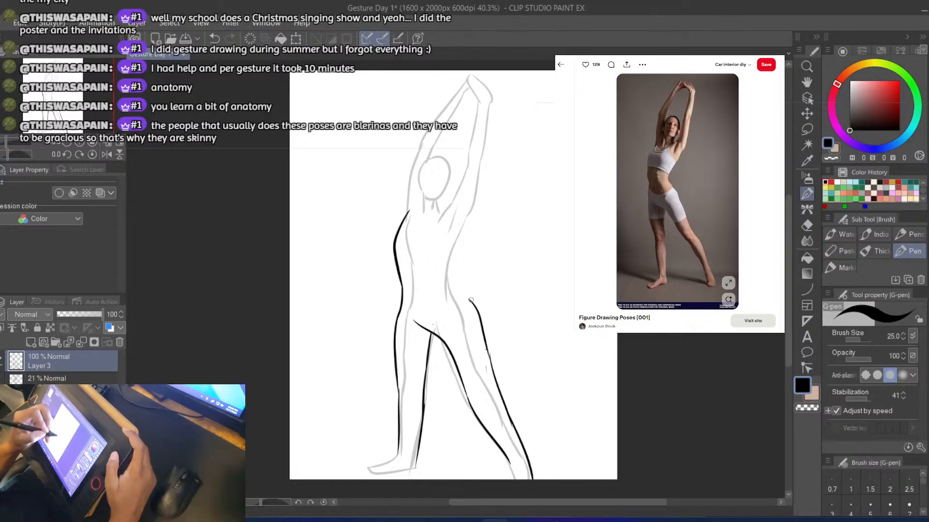
Draw the right torso contour outside the faded outline, from the hip in at the waist and up to the armpit
{"action": "key", "text": "ctrl+z"}
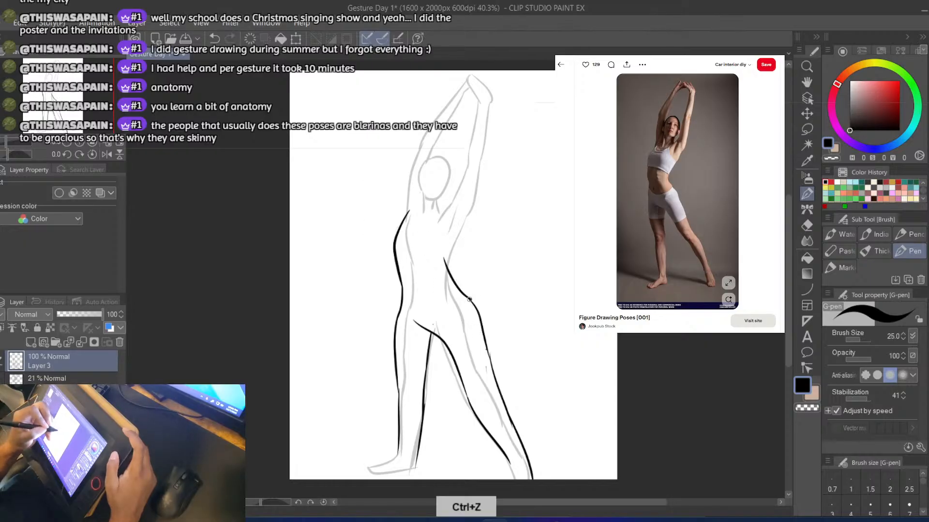
{"action": "key", "text": "ctrl+z"}
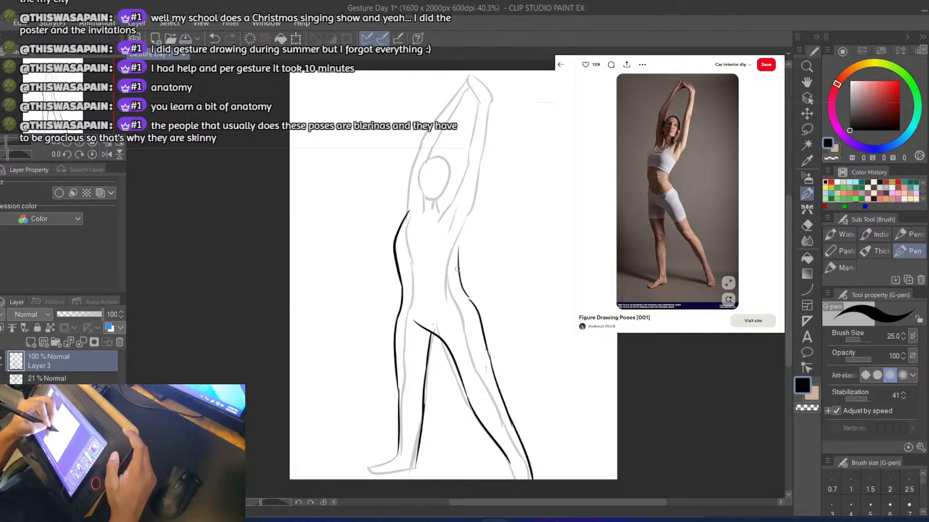
{"action": "key", "text": "ctrl+z"}
{"action": "left_click_drag", "start_coordinate": [459, 272], "coordinate": [488, 220]}
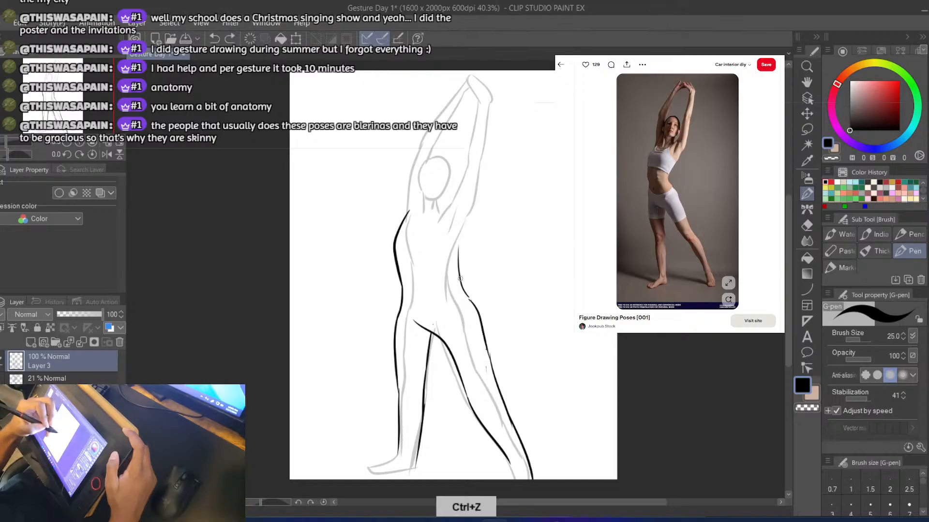
Draw the right arm's outer contour outside the faded outline, from the armpit past the upper arm to the wrist, redoing the first attempts
{"action": "key", "text": "e"}
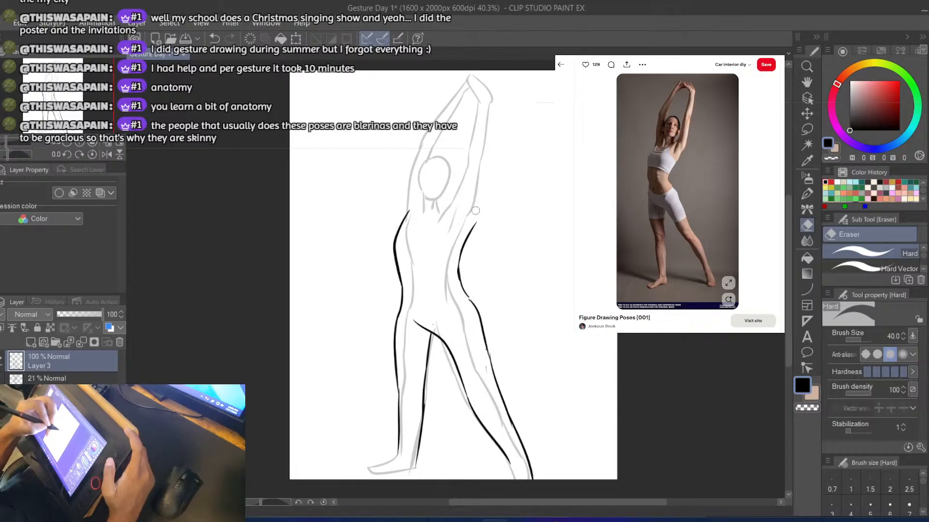
{"action": "key", "text": "b"}
{"action": "left_click_drag", "start_coordinate": [473, 224], "coordinate": [495, 177]}
{"action": "key", "text": "ctrl+z"}
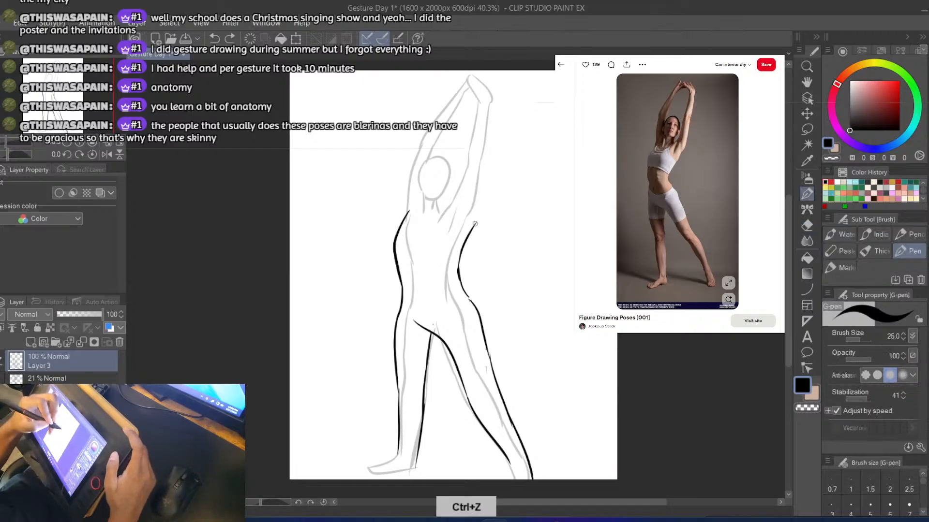
{"action": "key", "text": "ctrl+z"}
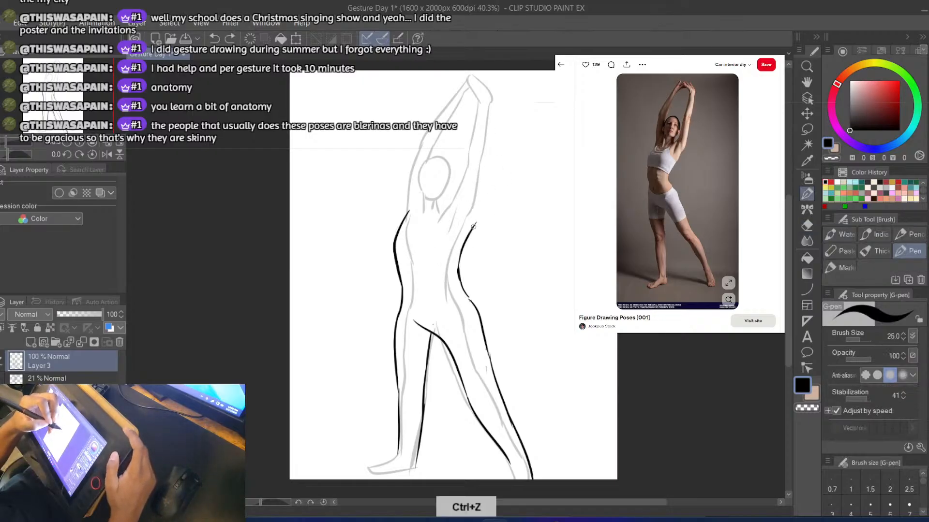
{"action": "left_click_drag", "start_coordinate": [467, 229], "coordinate": [488, 198]}
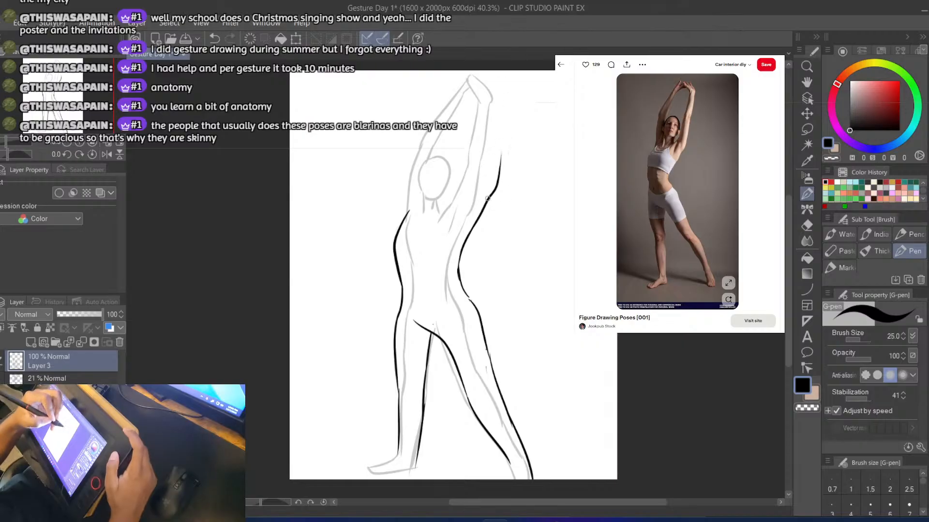
{"action": "key", "text": "ctrl+z"}
{"action": "left_click_drag", "start_coordinate": [490, 202], "coordinate": [512, 102]}
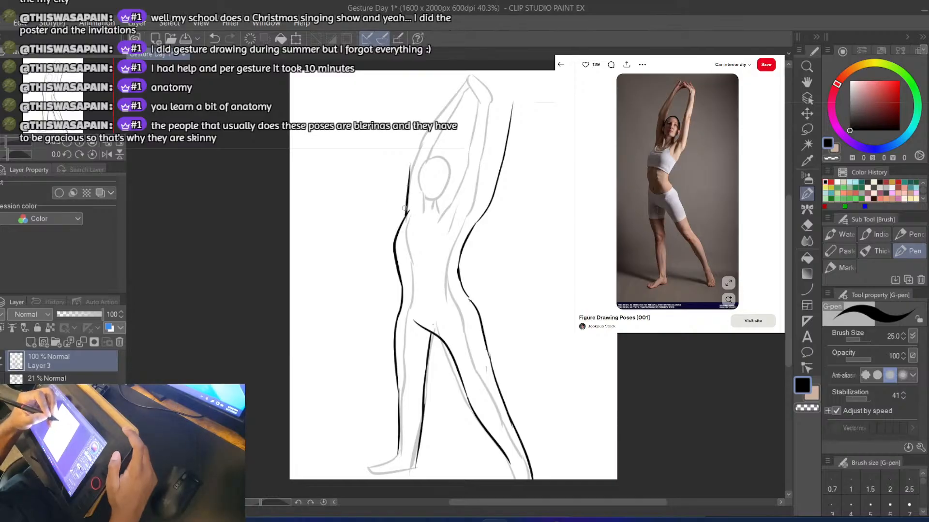
Try to draw the left upper arm's outer contour upward from the armpit
{"action": "key", "text": "ctrl+z"}
{"action": "left_click_drag", "start_coordinate": [405, 215], "coordinate": [411, 176]}
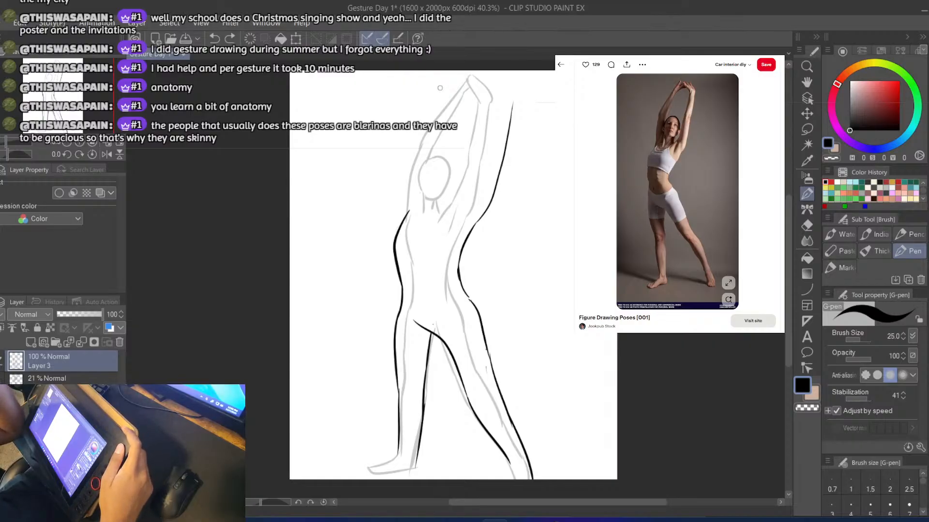
Examine the original outline alone at 100% opacity with Layer 3 hidden, and restore the faded outline and Layer 3
{"action": "left_click", "coordinate": [1, 361]}
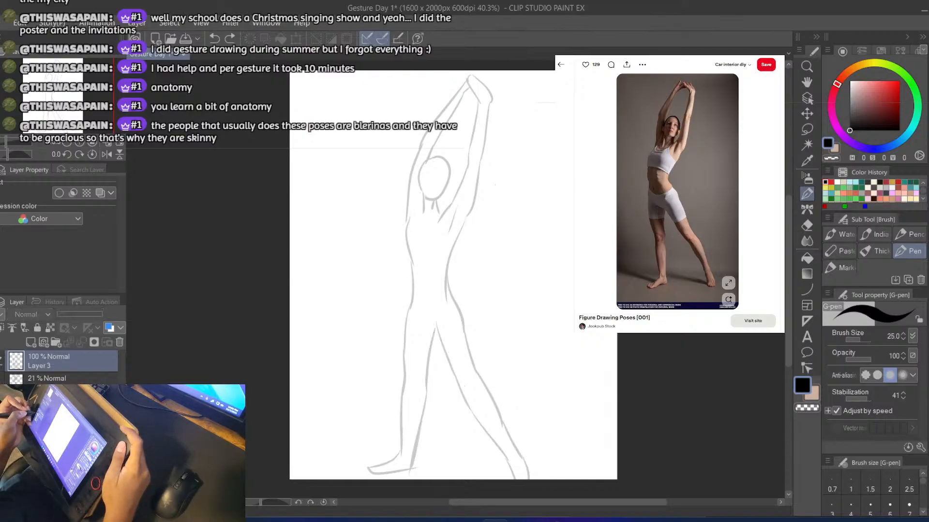
{"action": "left_click", "coordinate": [63, 379]}
{"action": "left_click_drag", "start_coordinate": [67, 318], "coordinate": [102, 318]}
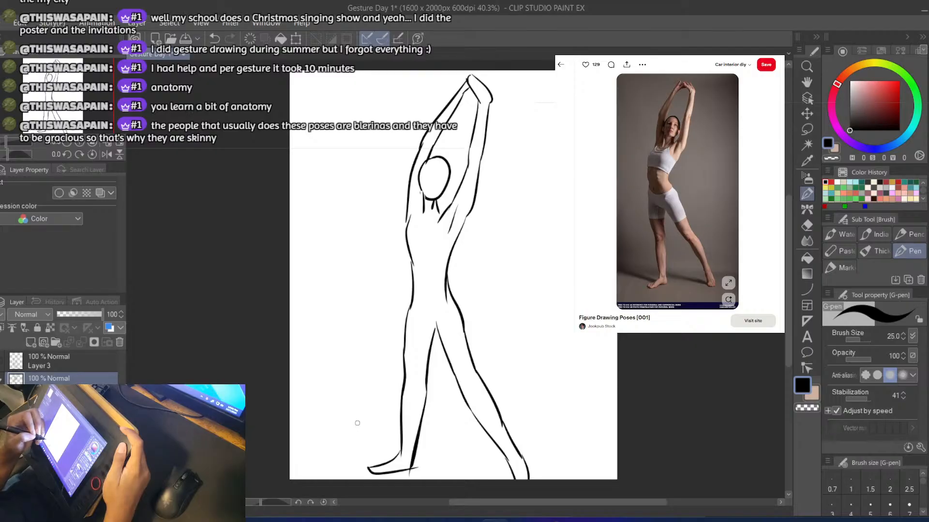
{"action": "left_click", "coordinate": [67, 314]}
{"action": "left_click", "coordinate": [1, 362]}
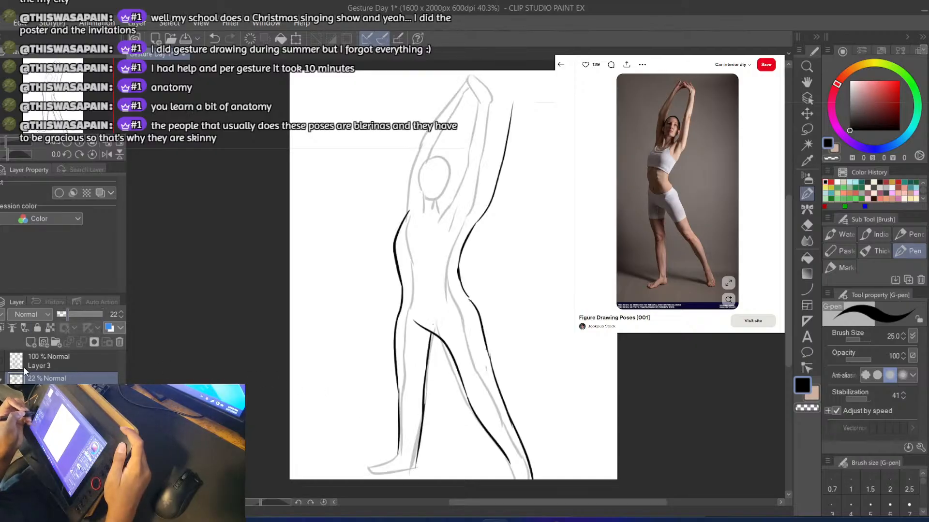
Set the outline layer's opacity to 20% and reselect Layer 3
{"action": "left_click", "coordinate": [40, 362]}
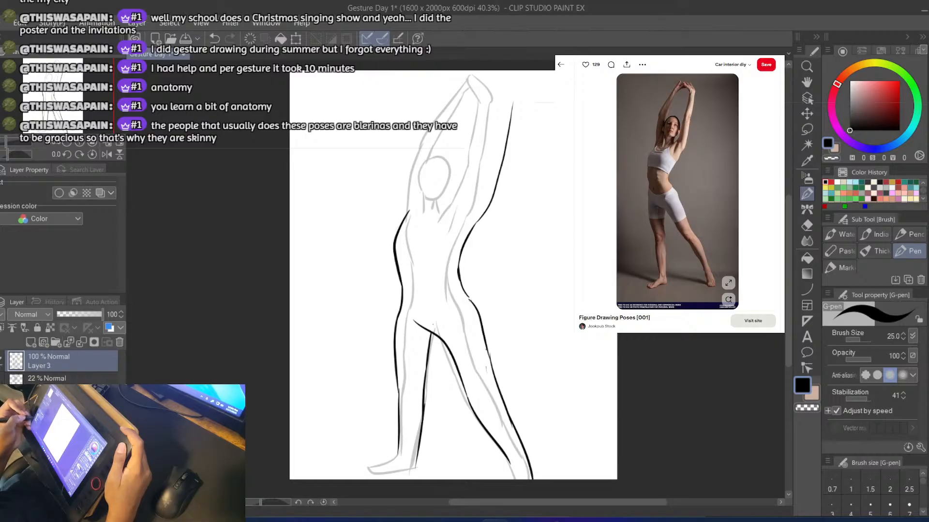
{"action": "left_click", "coordinate": [49, 378]}
{"action": "left_click", "coordinate": [63, 314]}
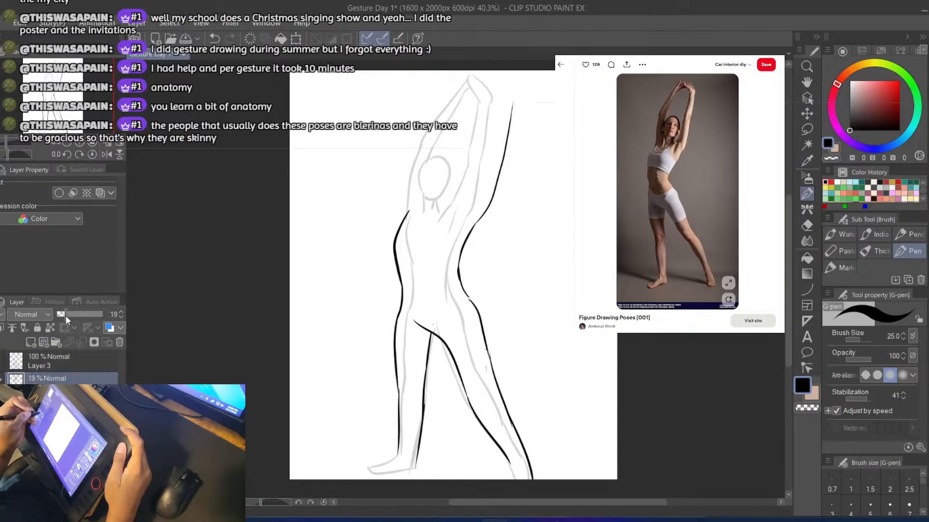
{"action": "left_click", "coordinate": [66, 315]}
{"action": "left_click", "coordinate": [53, 363]}
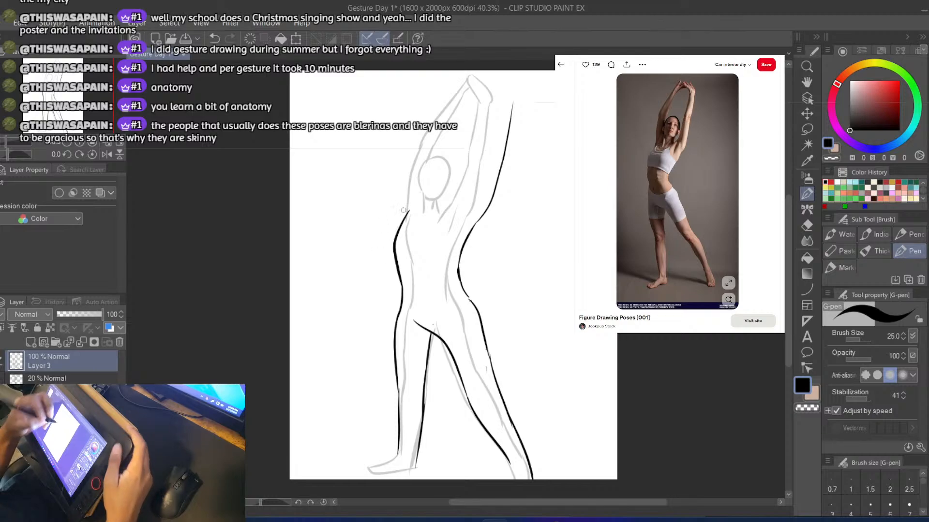
Draw the right hand's outer contour from the wrist up to the fingertips near the canvas's upper edge, discarding the stray left arm stroke
{"action": "left_click_drag", "start_coordinate": [409, 215], "coordinate": [415, 180]}
{"action": "key", "text": "ctrl+z"}
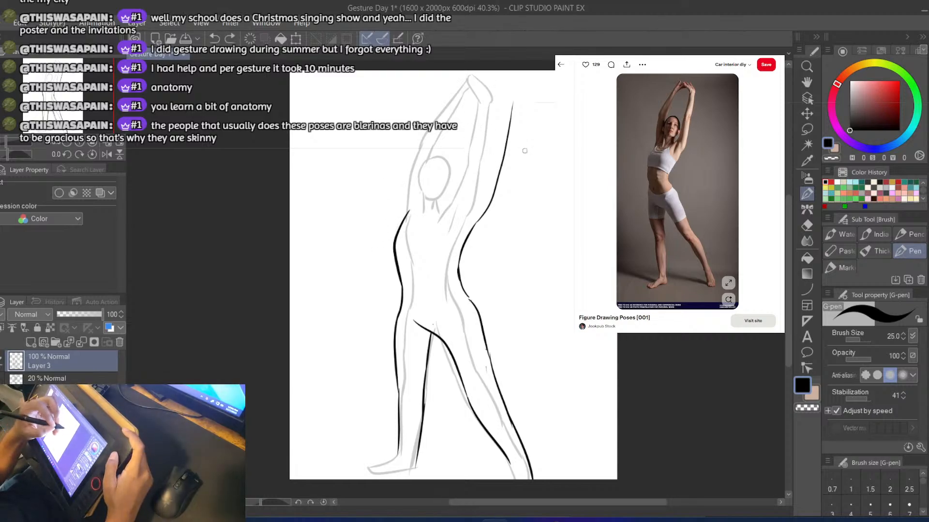
{"action": "key", "text": "ctrl+z"}
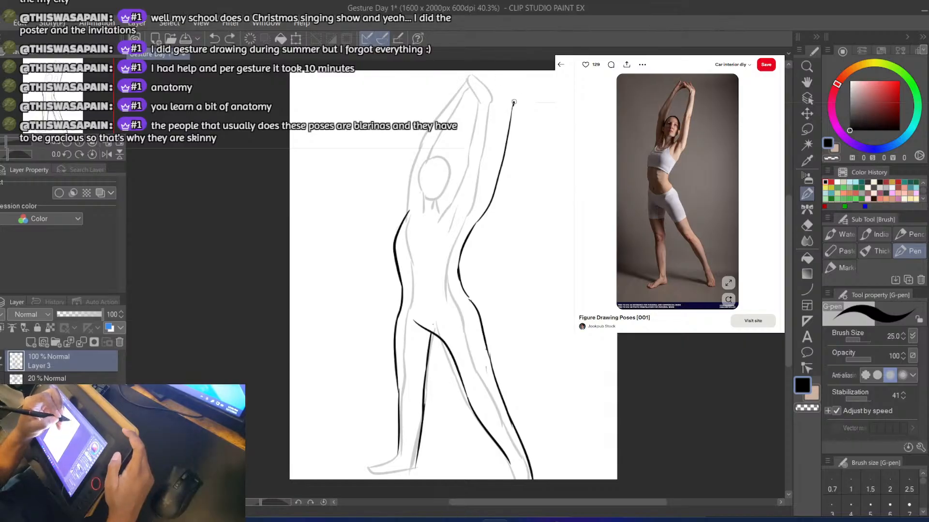
{"action": "key", "text": "ctrl+z"}
{"action": "left_click_drag", "start_coordinate": [491, 74], "coordinate": [511, 103]}
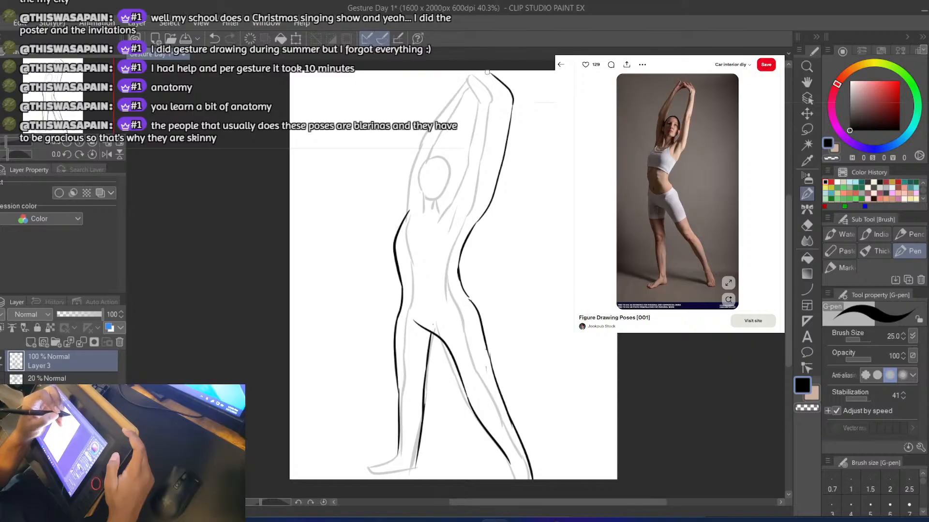
{"action": "key", "text": "ctrl+z"}
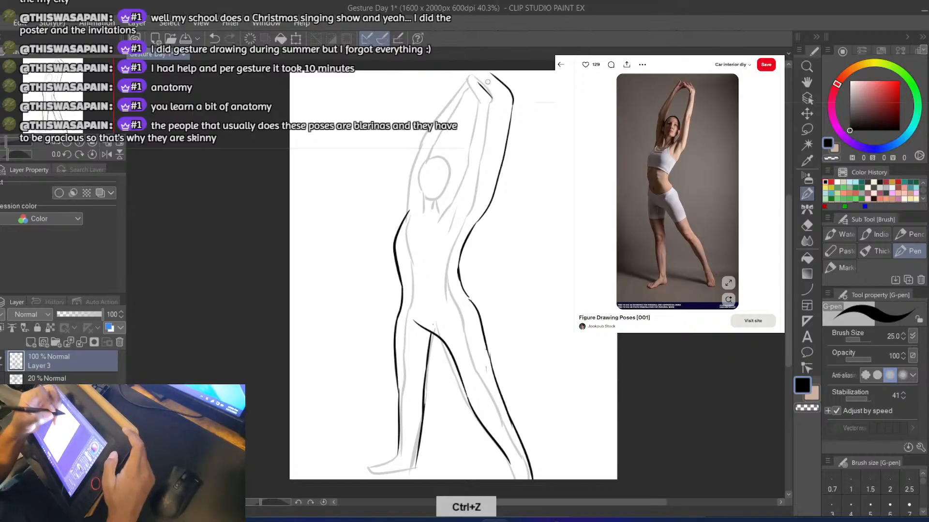
Try to draw the right forearm's inner contour from the hand down toward the elbow
{"action": "left_click_drag", "start_coordinate": [494, 99], "coordinate": [490, 143]}
{"action": "key", "text": "ctrl+z"}
{"action": "key", "text": "ctrl+z"}
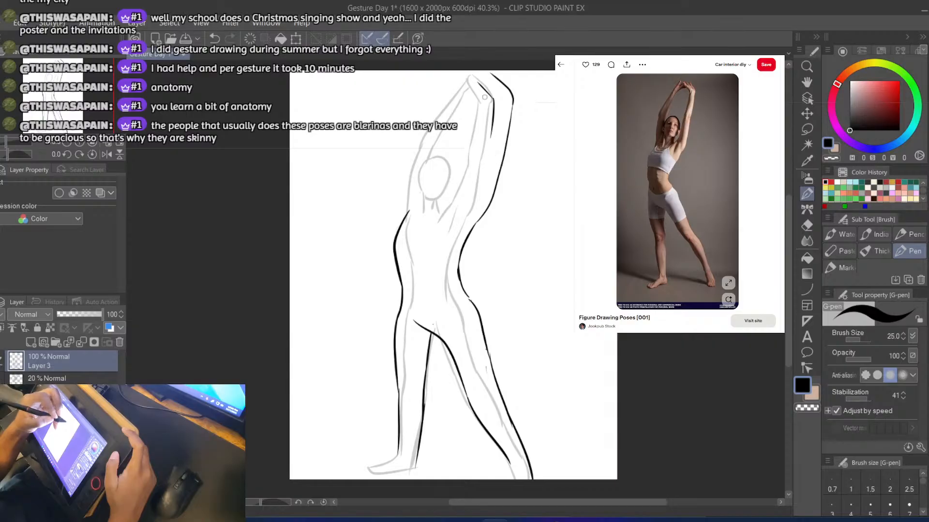
{"action": "key", "text": "ctrl+z"}
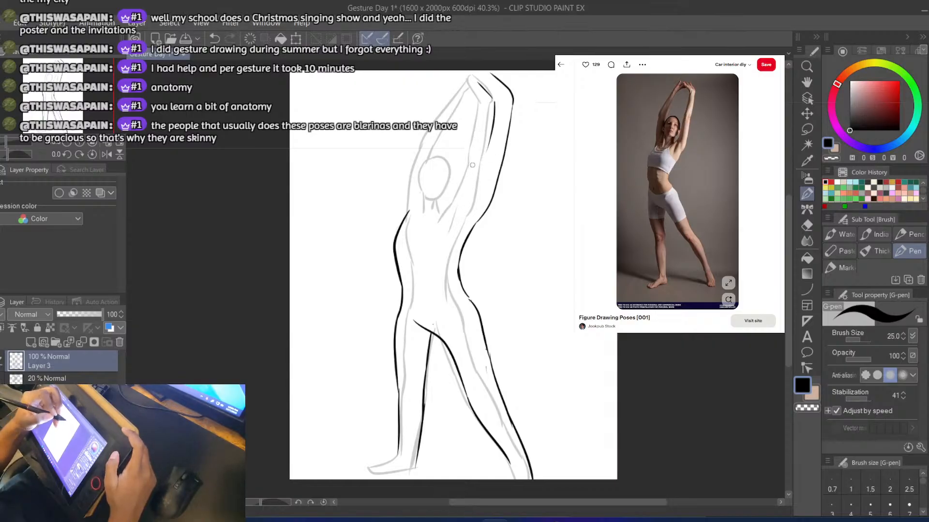
{"action": "key", "text": "ctrl+z"}
Try to extend the right arm's inner contour from the elbow down to the shoulder beside the neck, redrawing it several times
{"action": "mouse_move", "coordinate": [488, 147]}
{"action": "left_mouse_down"}
{"action": "mouse_move", "coordinate": [471, 202]}
{"action": "mouse_move", "coordinate": [455, 208]}
{"action": "left_mouse_up"}
{"action": "key", "text": "ctrl+z"}
{"action": "key", "text": "ctrl+z"}
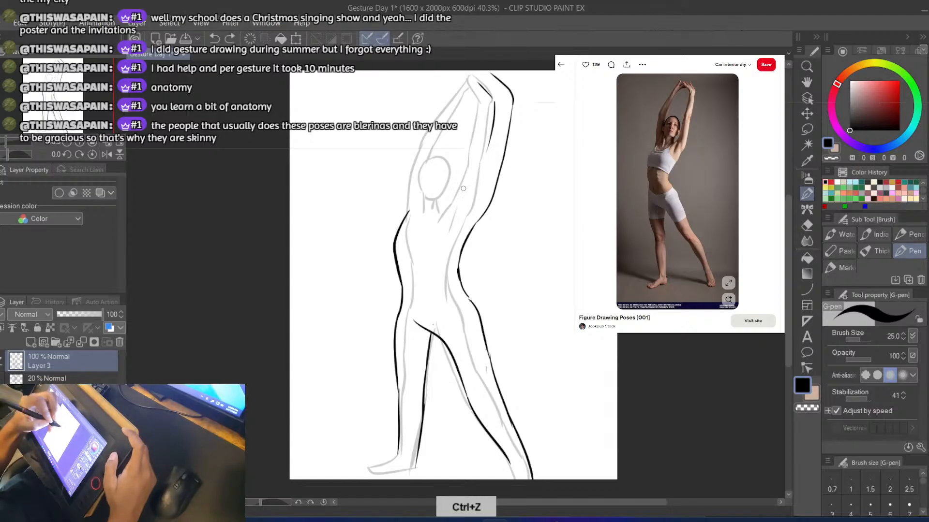
{"action": "key", "text": "ctrl+z"}
{"action": "mouse_move", "coordinate": [455, 209]}
{"action": "left_mouse_down"}
{"action": "mouse_move", "coordinate": [492, 140]}
{"action": "mouse_move", "coordinate": [464, 203]}
{"action": "left_mouse_up"}
{"action": "key", "text": "ctrl+z"}
{"action": "key", "text": "ctrl+z"}
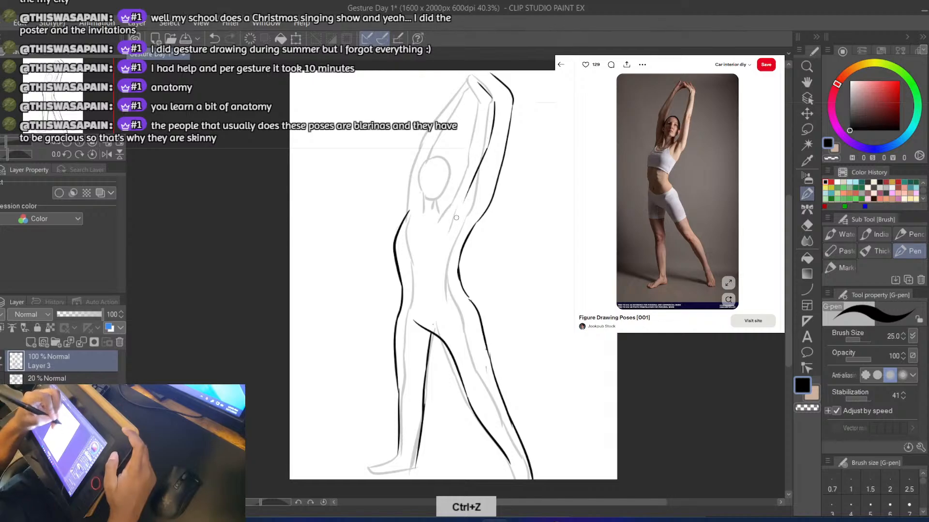
{"action": "key", "text": "ctrl+z"}
{"action": "mouse_move", "coordinate": [488, 149]}
{"action": "left_mouse_down"}
{"action": "mouse_move", "coordinate": [461, 221]}
{"action": "mouse_move", "coordinate": [453, 216]}
{"action": "left_mouse_up"}
{"action": "key", "text": "ctrl+z"}
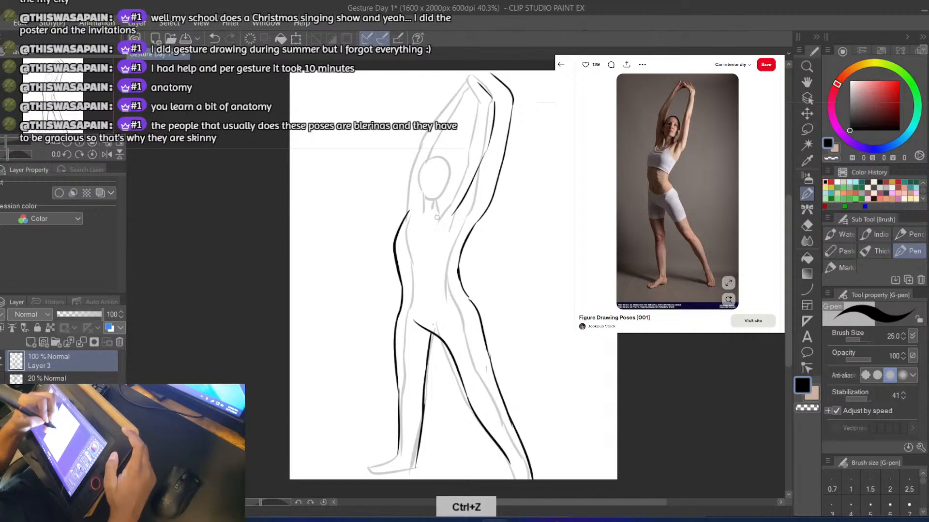
{"action": "key", "text": "ctrl+z"}
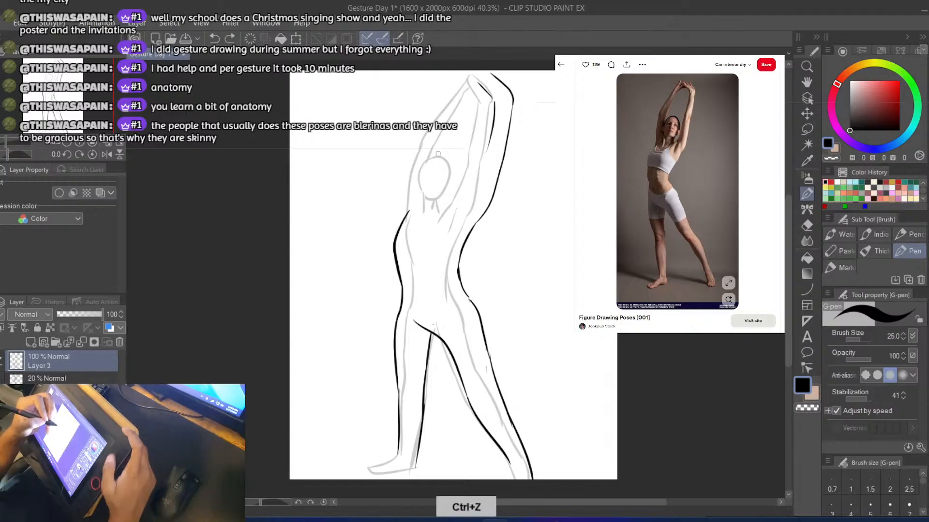
Remove the trial inner contour strokes from the right arm and hand
{"action": "key", "text": "e"}
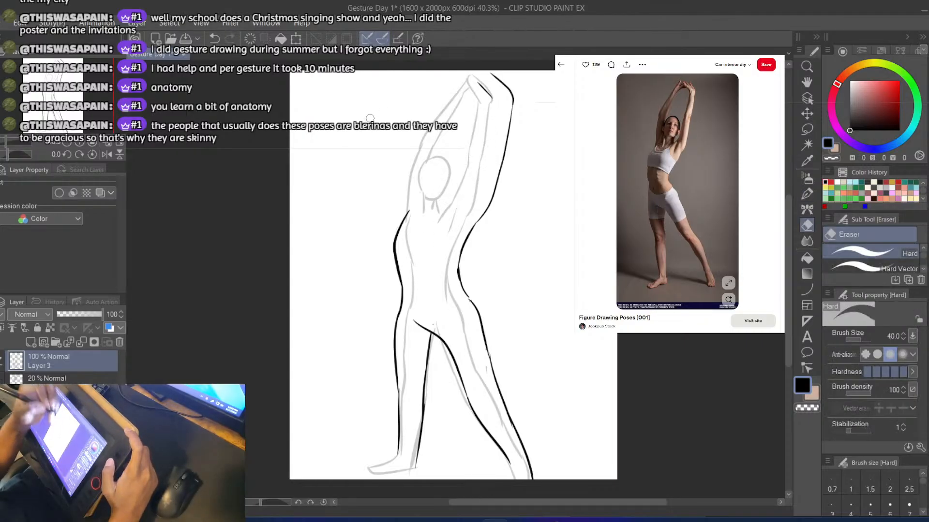
{"action": "key", "text": "b"}
{"action": "left_click_drag", "start_coordinate": [479, 83], "coordinate": [490, 94]}
{"action": "key", "text": "ctrl+z"}
{"action": "key", "text": "e"}
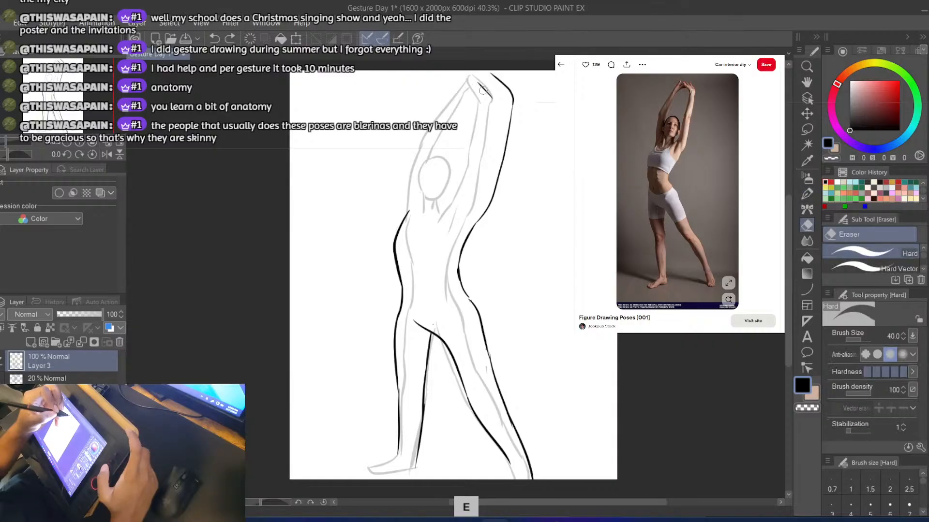
Fade the outline layer to 10% opacity and return to Layer 3 with the G-pen
{"action": "left_click", "coordinate": [49, 378]}
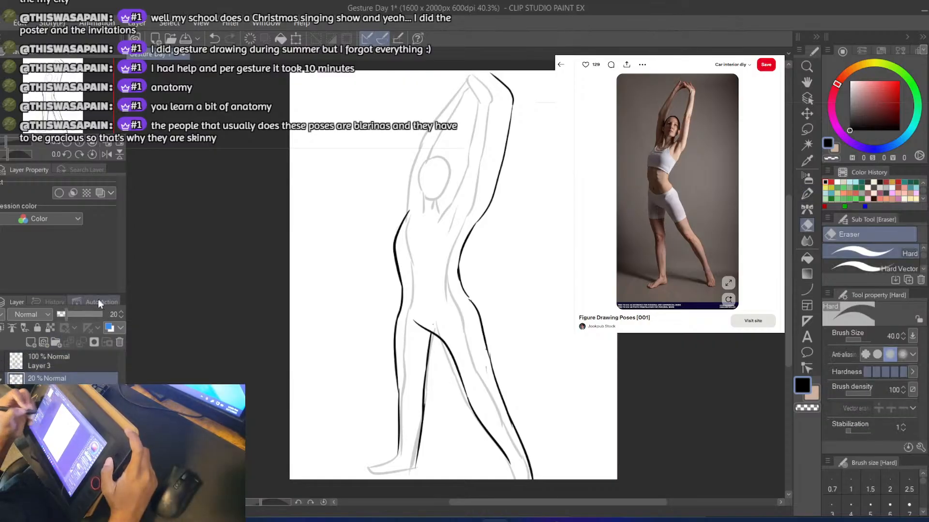
{"action": "left_click", "coordinate": [62, 314]}
{"action": "left_click", "coordinate": [61, 315]}
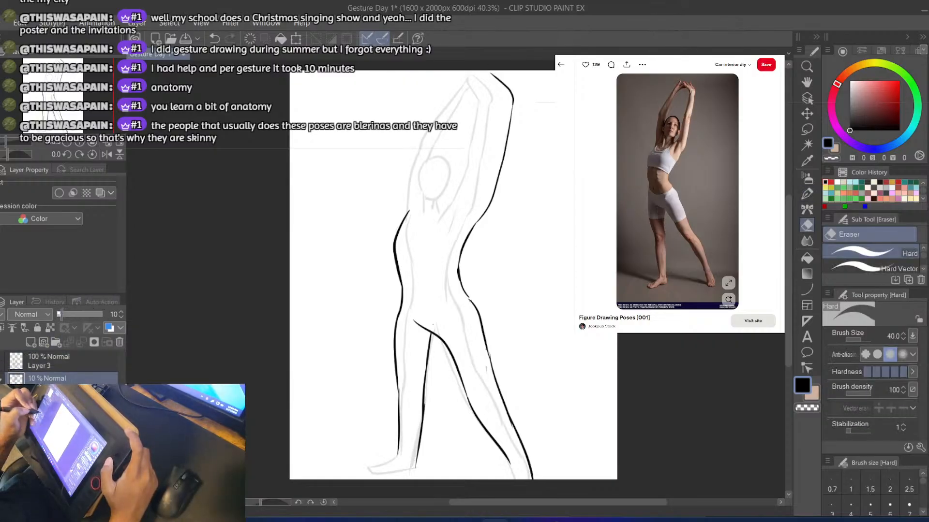
{"action": "left_click", "coordinate": [29, 359]}
{"action": "key", "text": "b"}
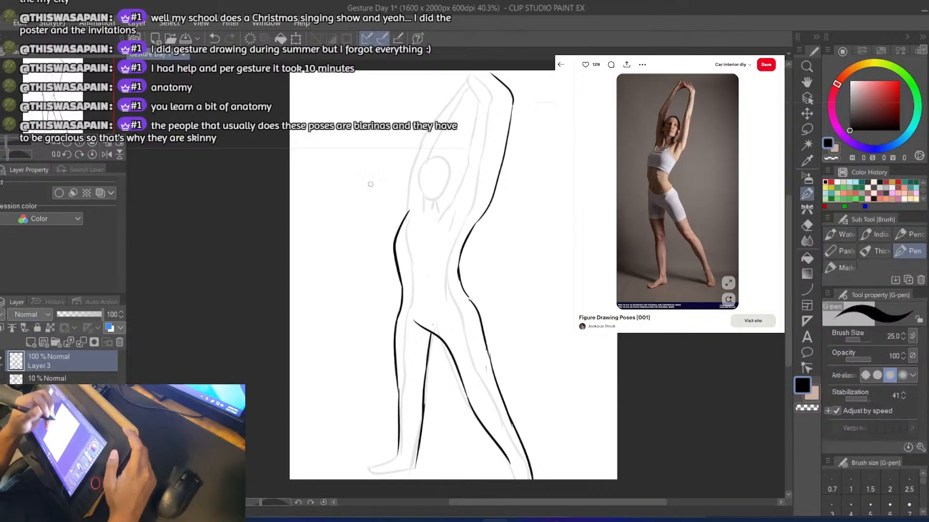
Draw a larger head oval slightly up and right of the faded head, with the neck's left line and a left upper arm stroke
{"action": "key", "text": "ctrl+z"}
{"action": "mouse_move", "coordinate": [410, 210]}
{"action": "left_mouse_down"}
{"action": "mouse_move", "coordinate": [413, 164]}
{"action": "mouse_move", "coordinate": [431, 186]}
{"action": "left_mouse_up"}
{"action": "key", "text": "ctrl+z"}
{"action": "mouse_move", "coordinate": [443, 152]}
{"action": "left_mouse_down"}
{"action": "mouse_move", "coordinate": [430, 195]}
{"action": "mouse_move", "coordinate": [450, 146]}
{"action": "mouse_move", "coordinate": [468, 162]}
{"action": "mouse_move", "coordinate": [451, 197]}
{"action": "mouse_move", "coordinate": [462, 189]}
{"action": "left_mouse_up"}
{"action": "key", "text": "ctrl+z"}
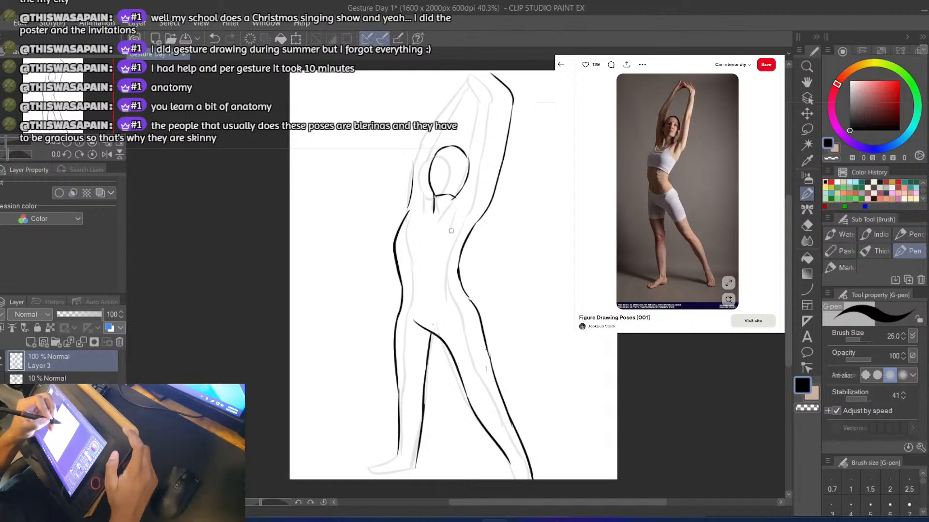
Add the neck's right line and redraw the left upper arm's outer contour from the armpit to the elbow
{"action": "key", "text": "ctrl+z"}
{"action": "mouse_move", "coordinate": [453, 207]}
{"action": "left_mouse_down"}
{"action": "mouse_move", "coordinate": [453, 221]}
{"action": "mouse_move", "coordinate": [415, 165]}
{"action": "left_mouse_up"}
{"action": "key", "text": "ctrl+z"}
{"action": "key", "text": "ctrl+z"}
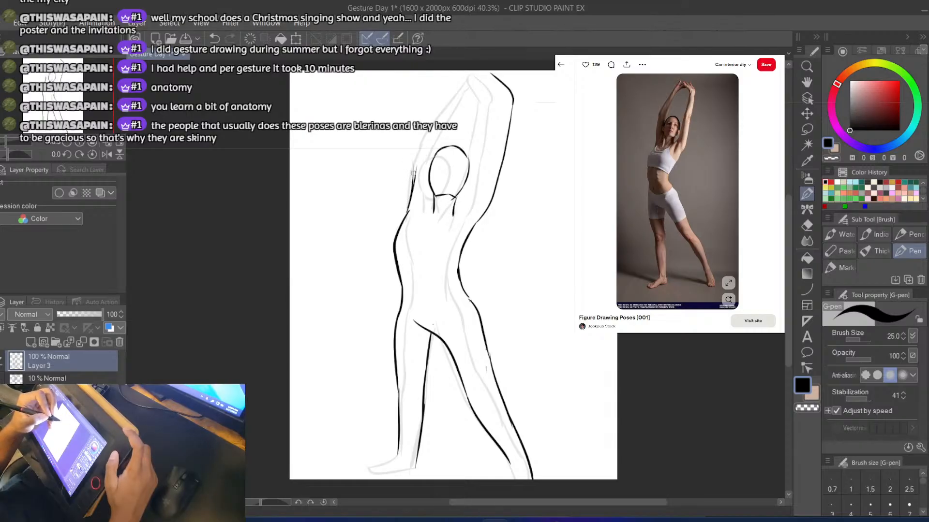
{"action": "key", "text": "ctrl+z"}
{"action": "key", "text": "ctrl+z"}
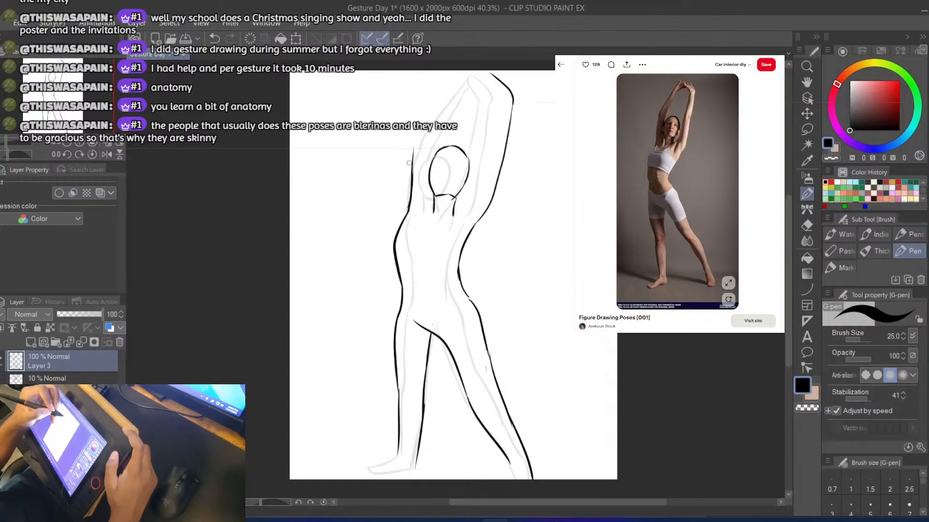
Draw the left forearm's outer contour from the elbow to the canvas's upper edge and its inner contour from the head to the hand
{"action": "left_click_drag", "start_coordinate": [411, 152], "coordinate": [462, 66]}
{"action": "key", "text": "ctrl+z"}
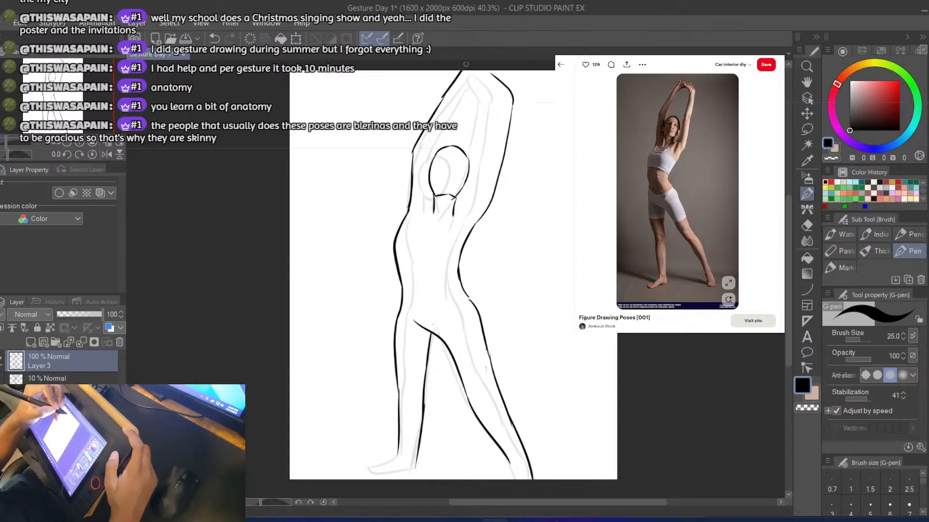
{"action": "key", "text": "ctrl+z"}
{"action": "mouse_move", "coordinate": [442, 97]}
{"action": "left_mouse_down"}
{"action": "mouse_move", "coordinate": [464, 67]}
{"action": "mouse_move", "coordinate": [457, 77]}
{"action": "mouse_move", "coordinate": [477, 79]}
{"action": "left_mouse_up"}
{"action": "key", "text": "ctrl+z"}
{"action": "key", "text": "ctrl+z"}
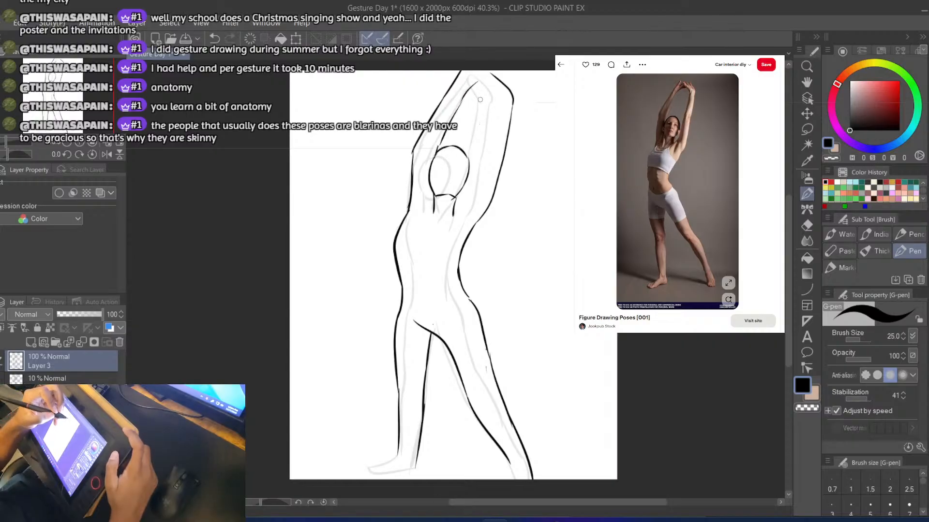
Redraw the inner contour of the figure's right-hand raised arm from the hand down beside the head
{"action": "key", "text": "ctrl+z"}
{"action": "mouse_move", "coordinate": [477, 73]}
{"action": "left_mouse_down"}
{"action": "mouse_move", "coordinate": [495, 101]}
{"action": "mouse_move", "coordinate": [484, 149]}
{"action": "left_mouse_up"}
{"action": "key", "text": "ctrl+z"}
{"action": "left_click_drag", "start_coordinate": [494, 113], "coordinate": [478, 189]}
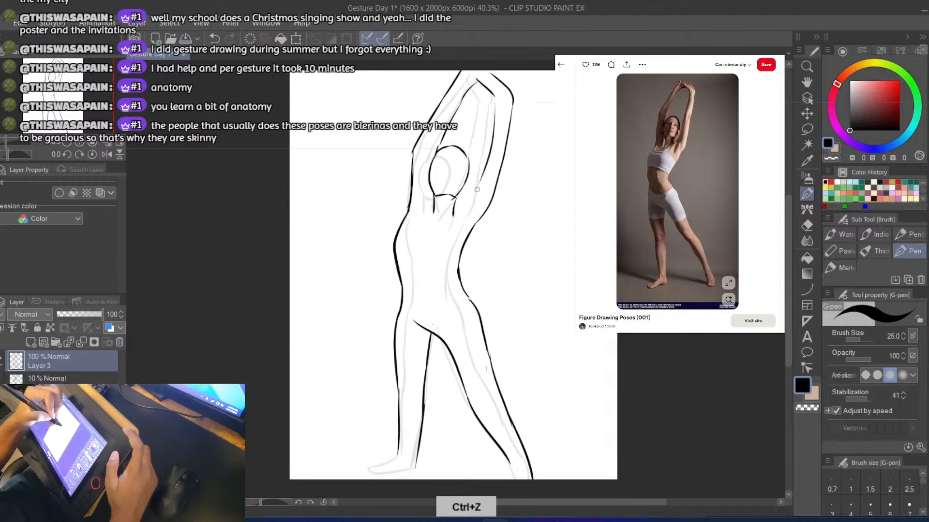
{"action": "key", "text": "ctrl+z"}
{"action": "left_click_drag", "start_coordinate": [494, 94], "coordinate": [474, 175]}
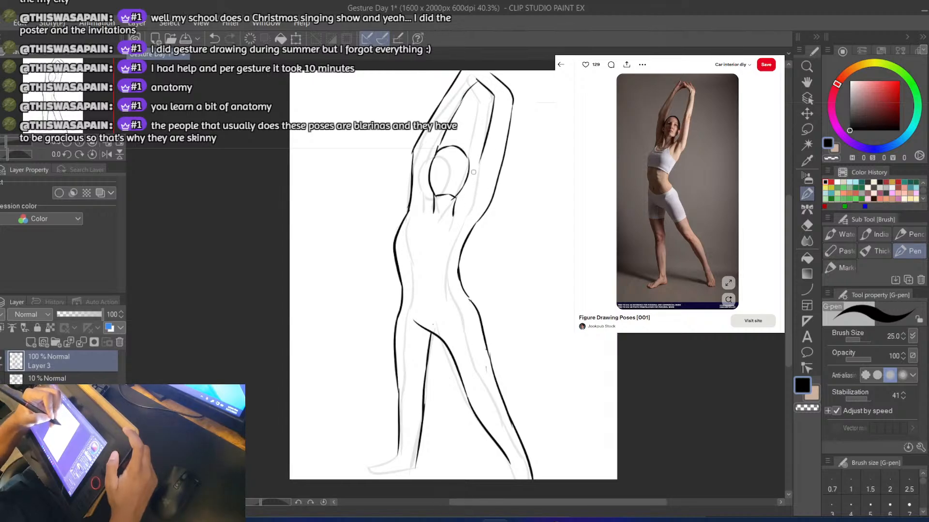
Extend that arm's inner contour down to the base of the neck and save the drawing
{"action": "key", "text": "ctrl+z"}
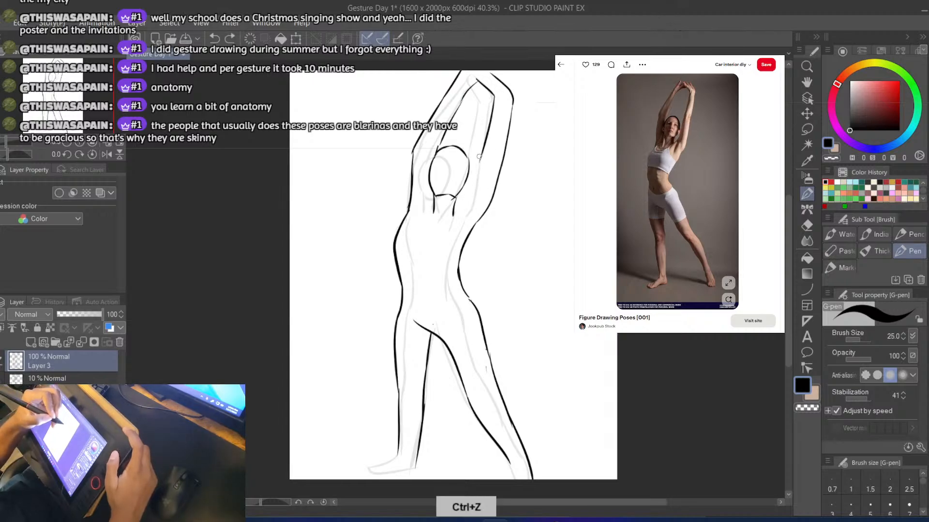
{"action": "left_click_drag", "start_coordinate": [481, 154], "coordinate": [469, 203]}
{"action": "key", "text": "ctrl+z"}
{"action": "left_click_drag", "start_coordinate": [480, 163], "coordinate": [450, 218]}
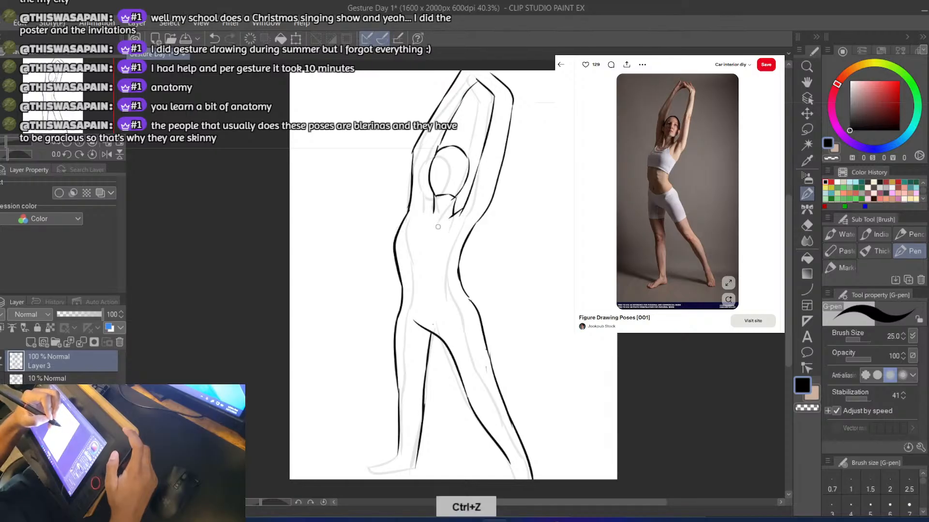
{"action": "key", "text": "ctrl+s"}
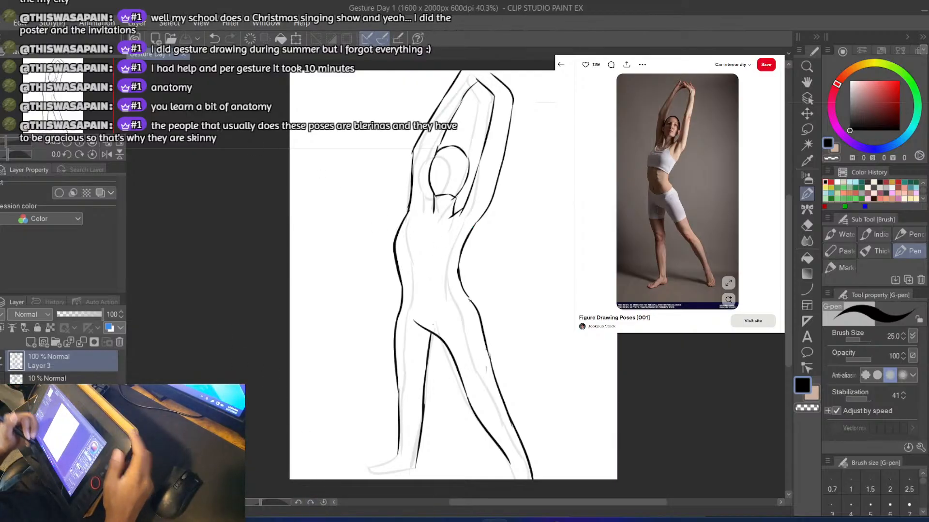
Hide Layer 3 and restore the outline layer and the stick-figure layer beneath it to 100% opacity
{"action": "scroll", "coordinate": [281, 385], "scroll_direction": "down", "scroll_amount": 1}
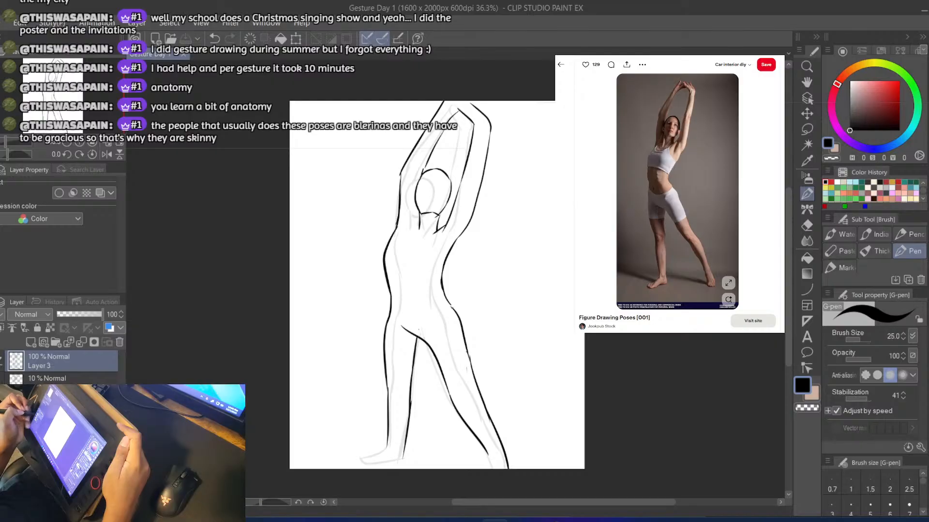
{"action": "key", "text": "Delete"}
{"action": "left_click", "coordinate": [54, 378]}
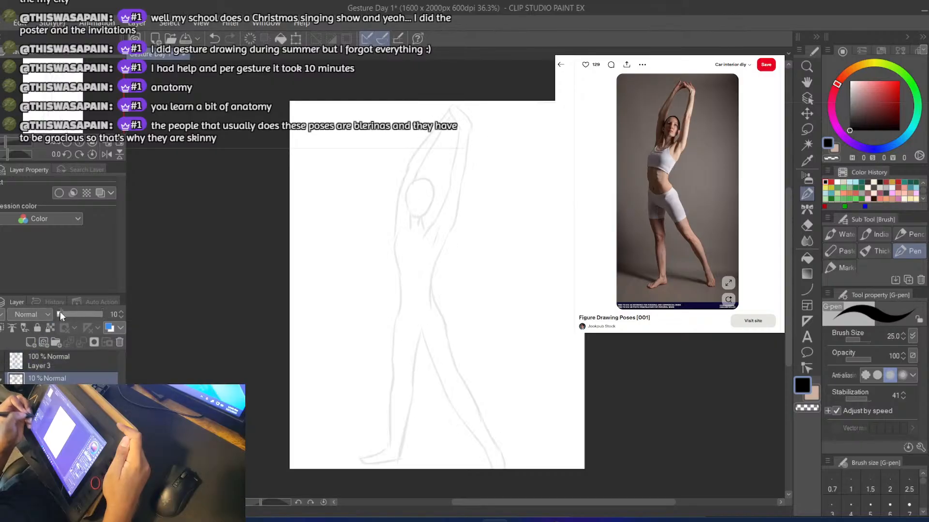
{"action": "left_click_drag", "start_coordinate": [62, 314], "coordinate": [142, 312]}
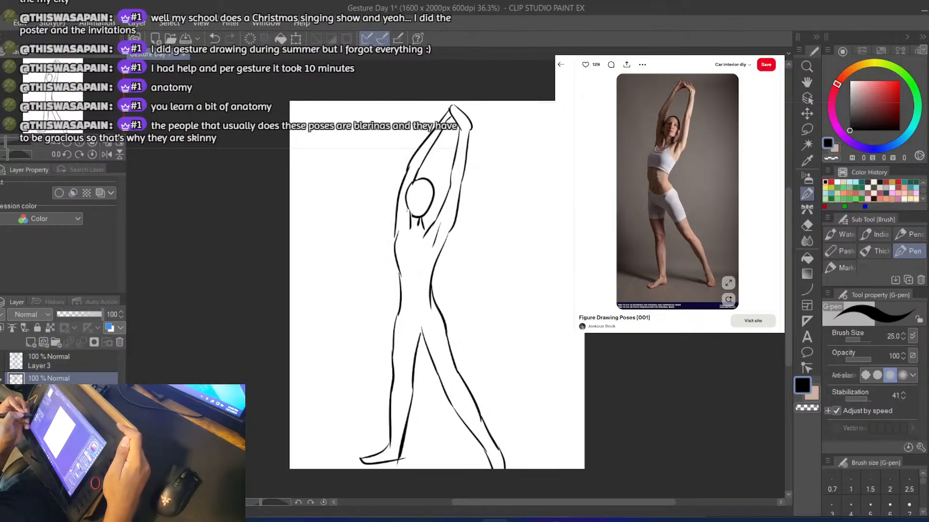
{"action": "left_click", "coordinate": [1, 379]}
{"action": "left_click", "coordinate": [0, 400]}
{"action": "left_click", "coordinate": [54, 400]}
{"action": "left_click_drag", "start_coordinate": [74, 314], "coordinate": [118, 314]}
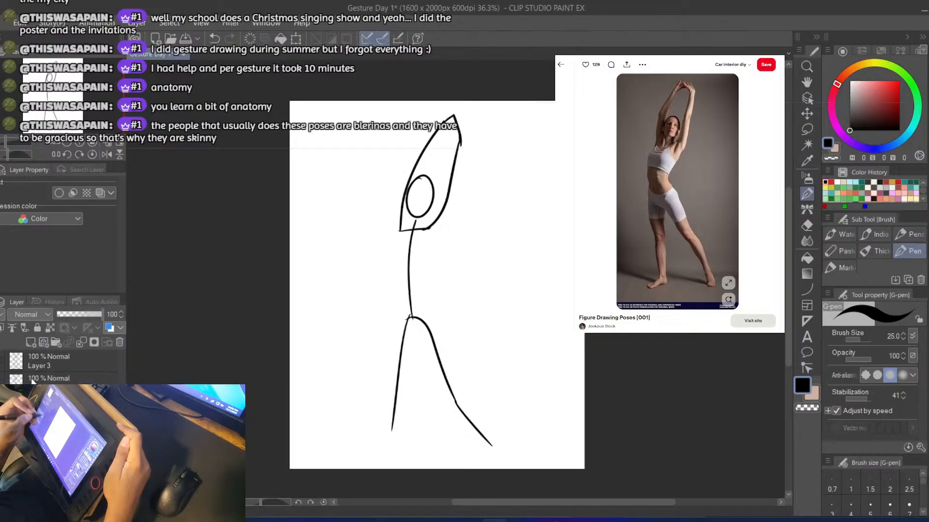
Compare the stick figure, outline and fuller figure by toggling their layers' visibility, ending with only Layer 3 shown and selected
{"action": "left_click", "coordinate": [1, 401]}
{"action": "left_click", "coordinate": [1, 361]}
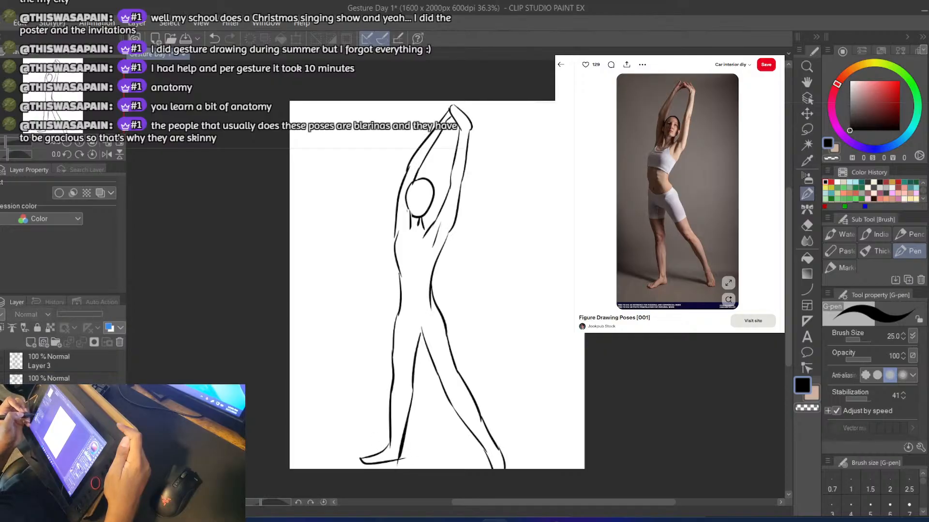
{"action": "left_click", "coordinate": [1, 361]}
{"action": "left_click", "coordinate": [1, 378]}
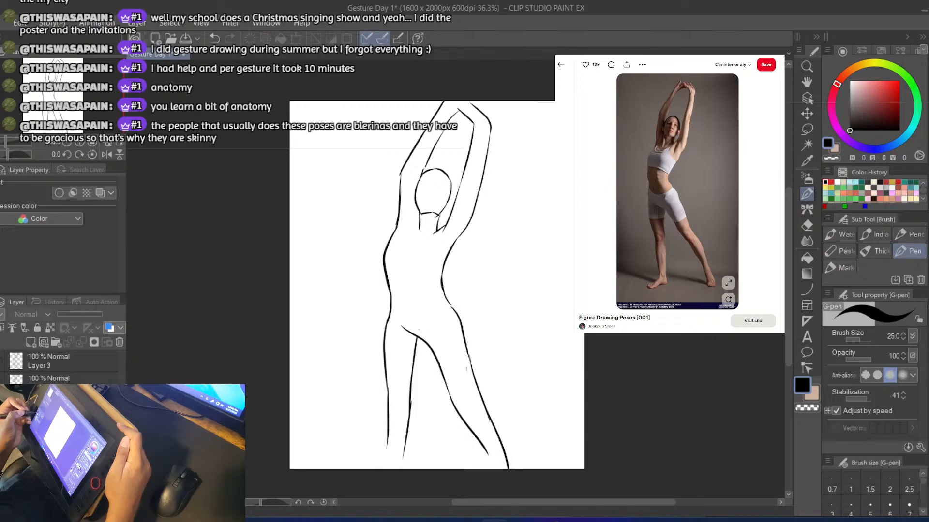
{"action": "left_click", "coordinate": [1, 362]}
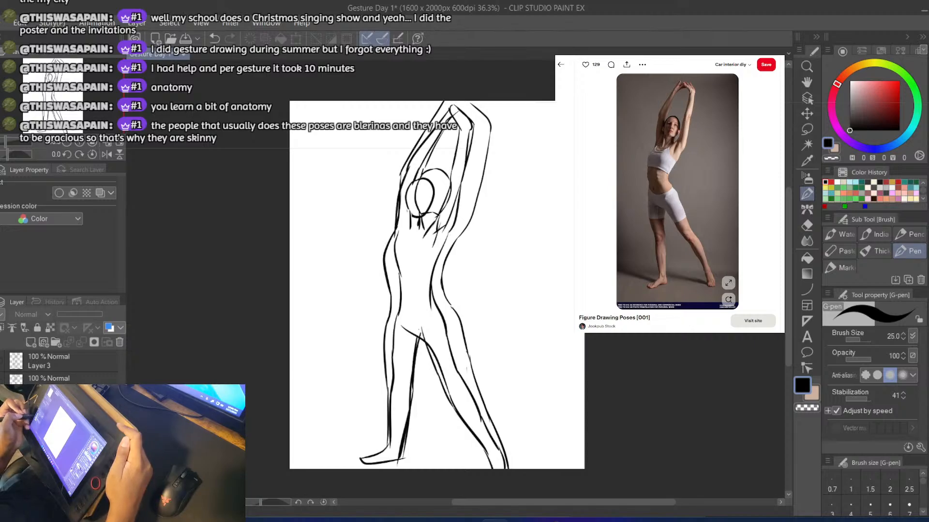
{"action": "left_click", "coordinate": [1, 361]}
{"action": "left_click", "coordinate": [1, 405]}
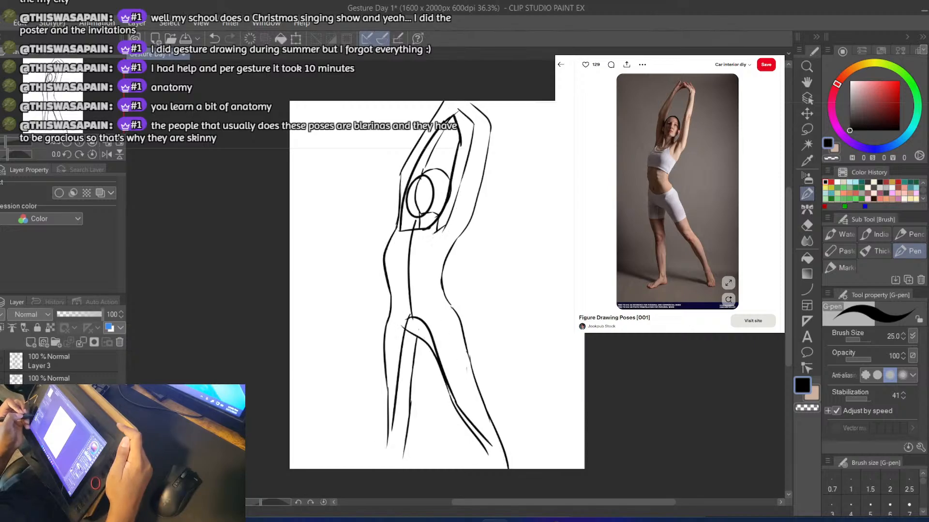
{"action": "left_click", "coordinate": [1, 405]}
{"action": "left_click", "coordinate": [39, 369]}
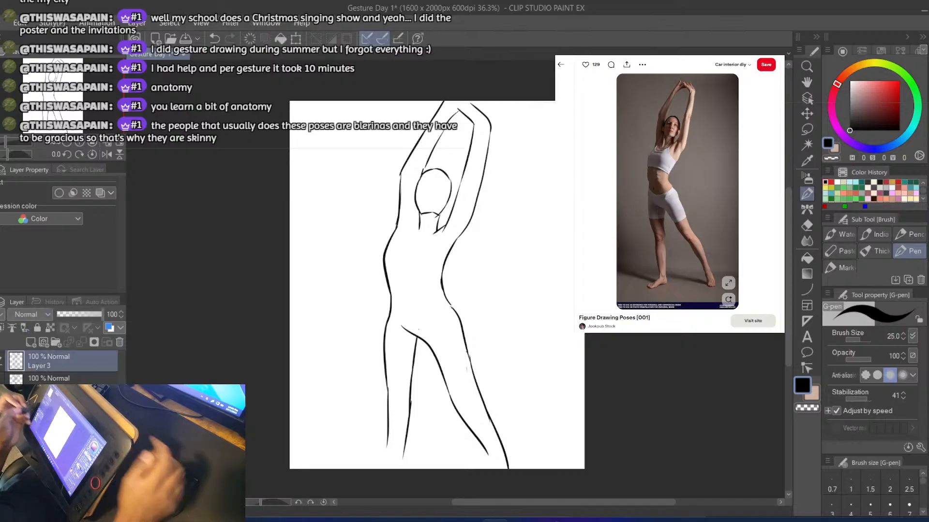
Copy the Pinterest pose photo, paste it onto the canvas and move its layer below the figure drawings
{"action": "left_click", "coordinate": [703, 201]}
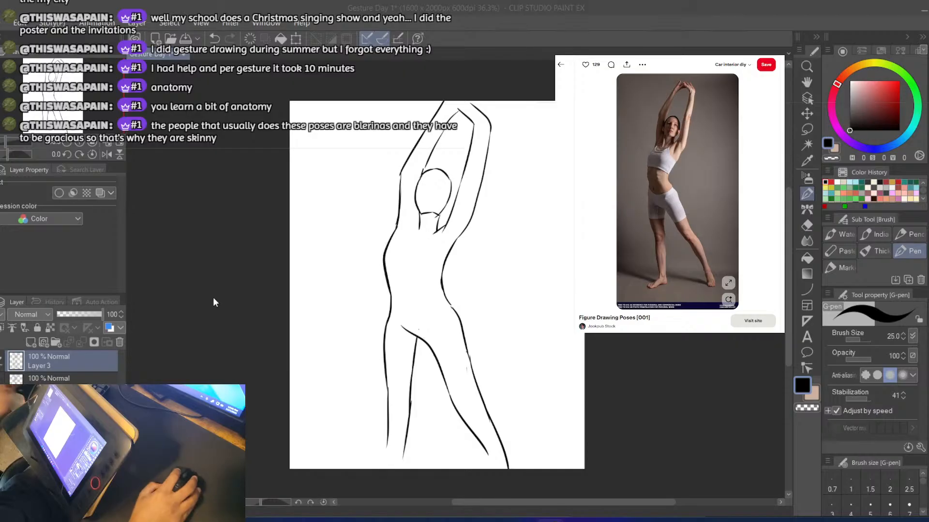
{"action": "left_click", "coordinate": [193, 319]}
{"action": "key", "text": "ctrl+v"}
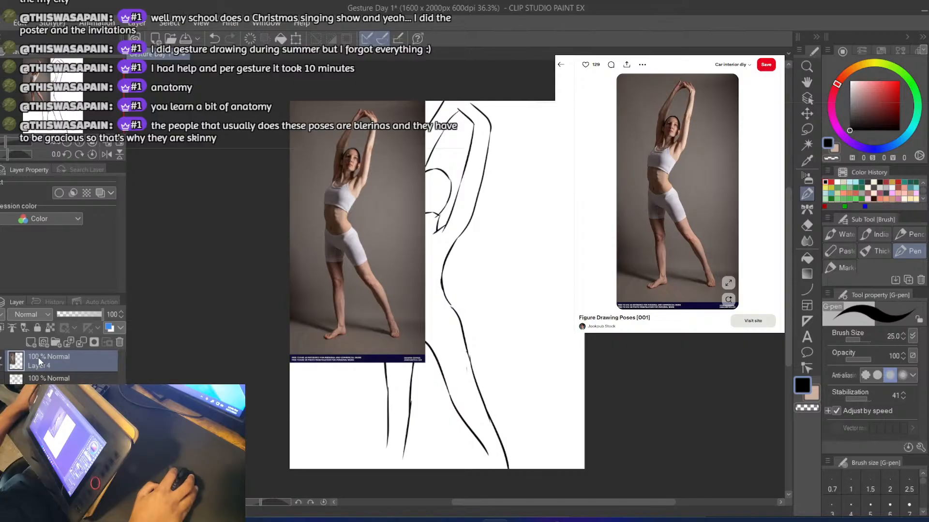
{"action": "left_click_drag", "start_coordinate": [48, 362], "coordinate": [48, 413]}
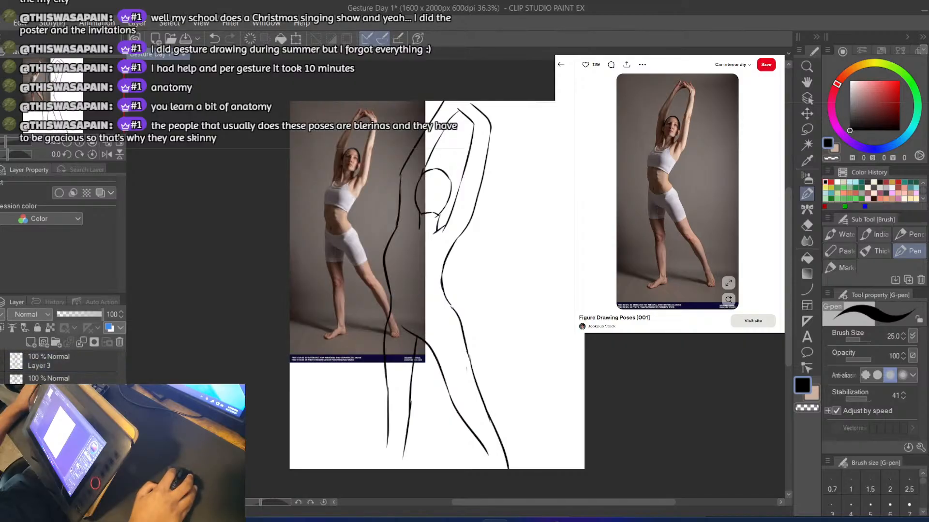
Group the figure and photo layers into a collapsed, hidden folder and add a new blank layer above it
{"action": "left_click", "coordinate": [48, 360]}
{"action": "left_click", "coordinate": [55, 342]}
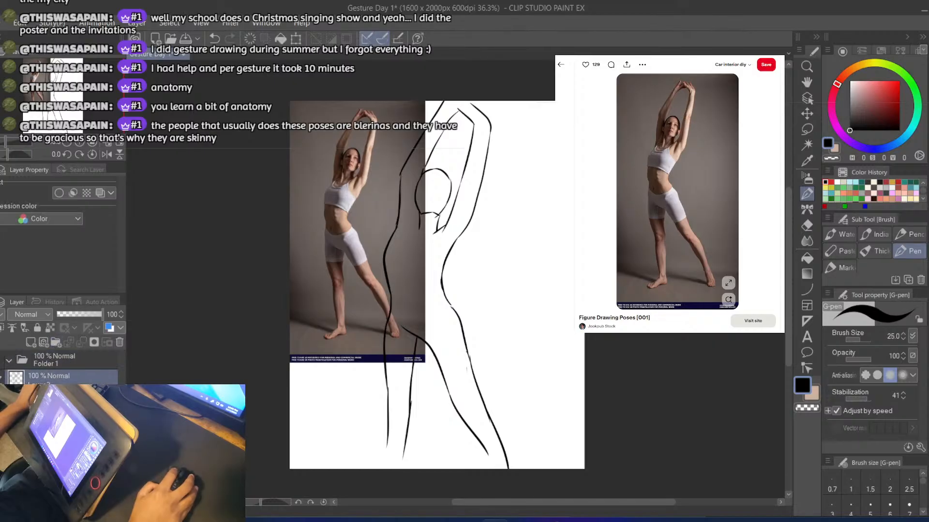
{"action": "left_click", "coordinate": [67, 376], "text": "shift"}
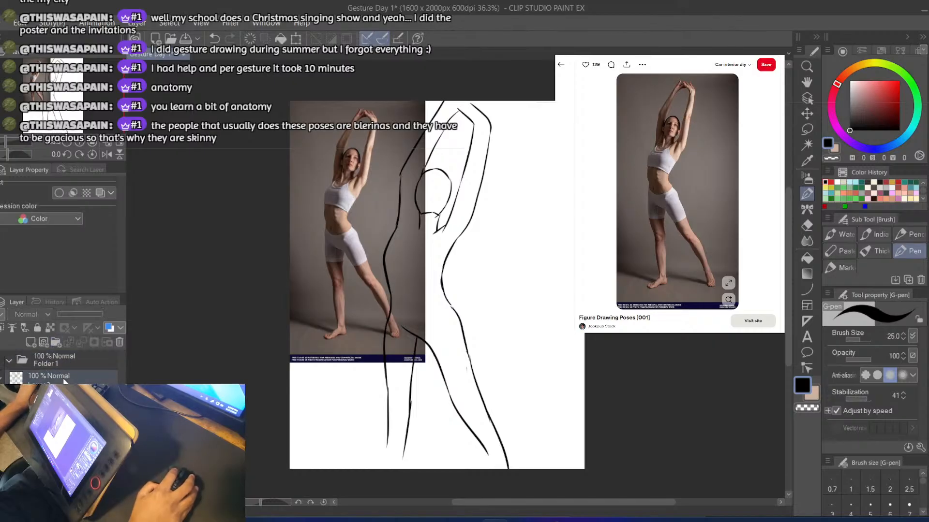
{"action": "left_click_drag", "start_coordinate": [67, 376], "coordinate": [52, 367]}
{"action": "left_click", "coordinate": [10, 361]}
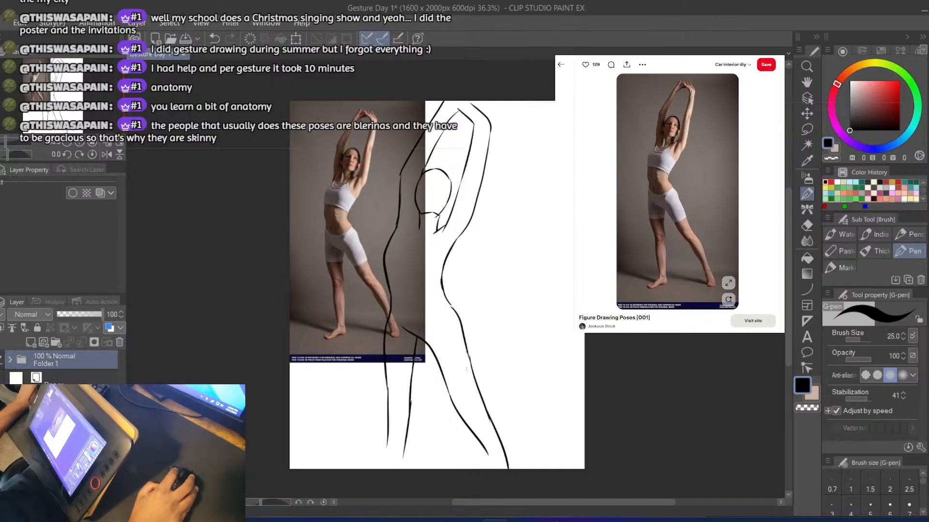
{"action": "left_click", "coordinate": [1, 360]}
{"action": "left_click", "coordinate": [31, 345]}
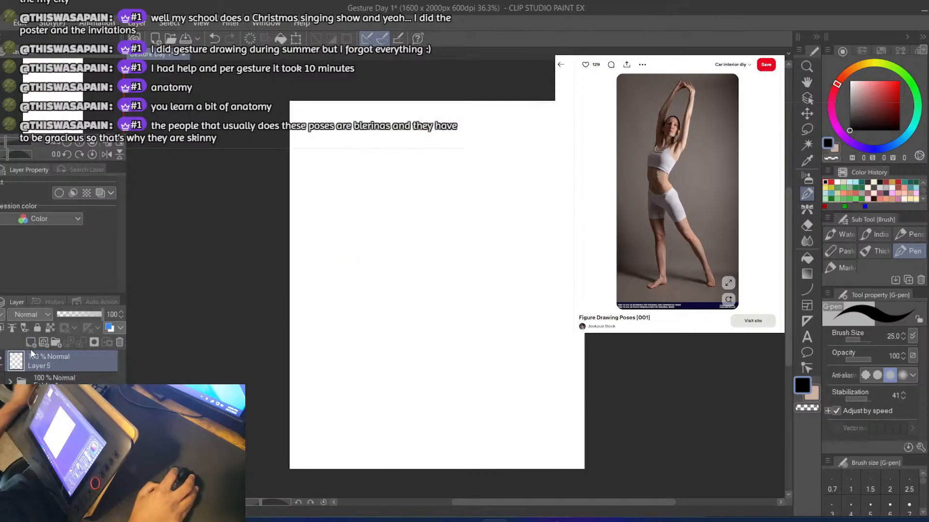
Return to the Pinterest results and open the black-and-white photo of the leaping man in dark shorts
{"action": "left_click", "coordinate": [560, 64]}
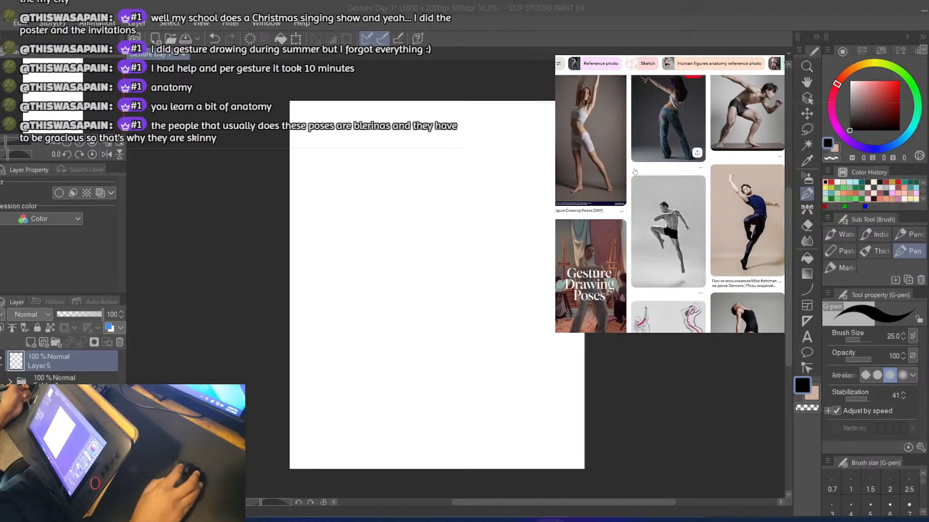
{"action": "scroll", "coordinate": [691, 137], "scroll_direction": "up", "scroll_amount": 1}
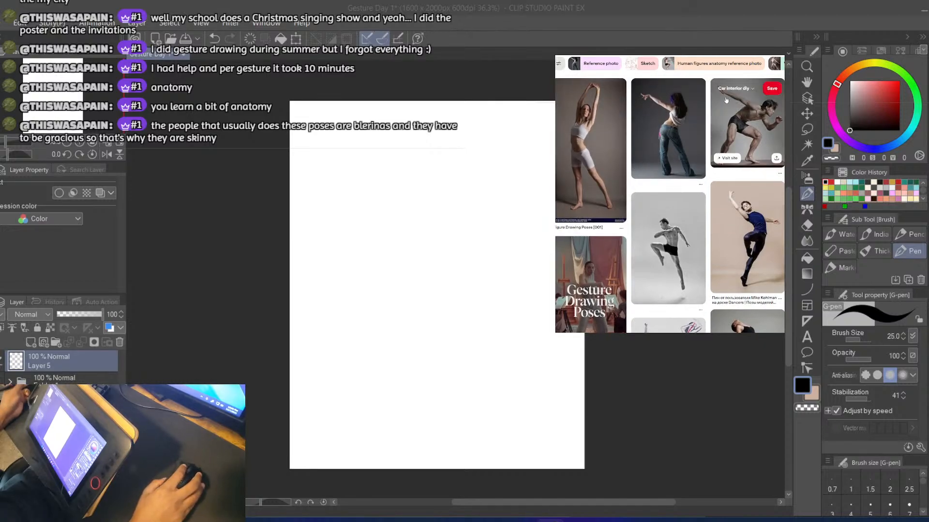
{"action": "left_click", "coordinate": [677, 243]}
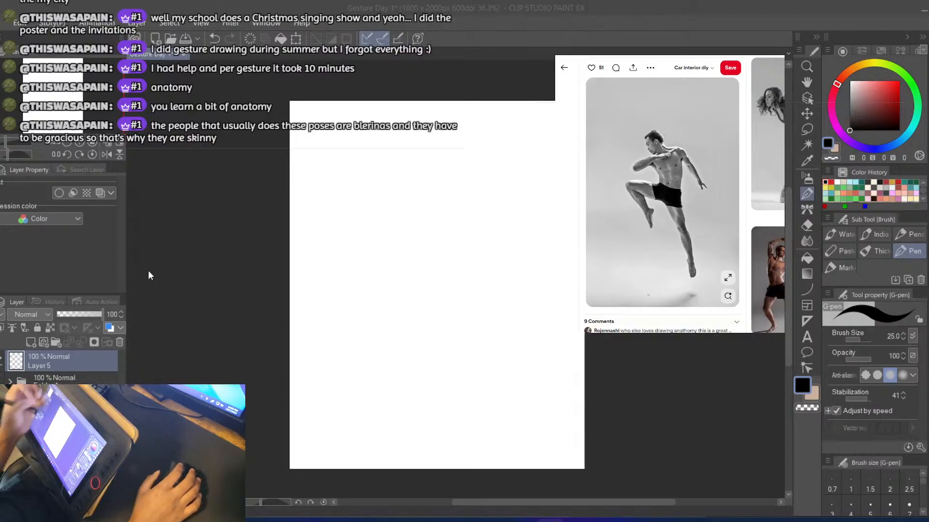
Draw a round head for the leaping pose in the upper middle of the canvas with the G-pen
{"action": "left_click", "coordinate": [306, 6]}
{"action": "key", "text": "b"}
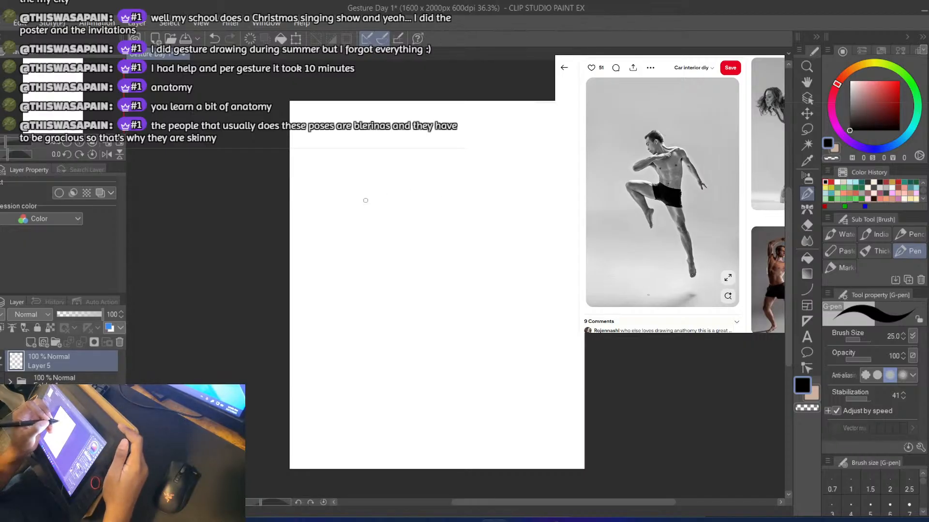
{"action": "left_click_drag", "start_coordinate": [399, 190], "coordinate": [335, 199]}
{"action": "key", "text": "ctrl+z"}
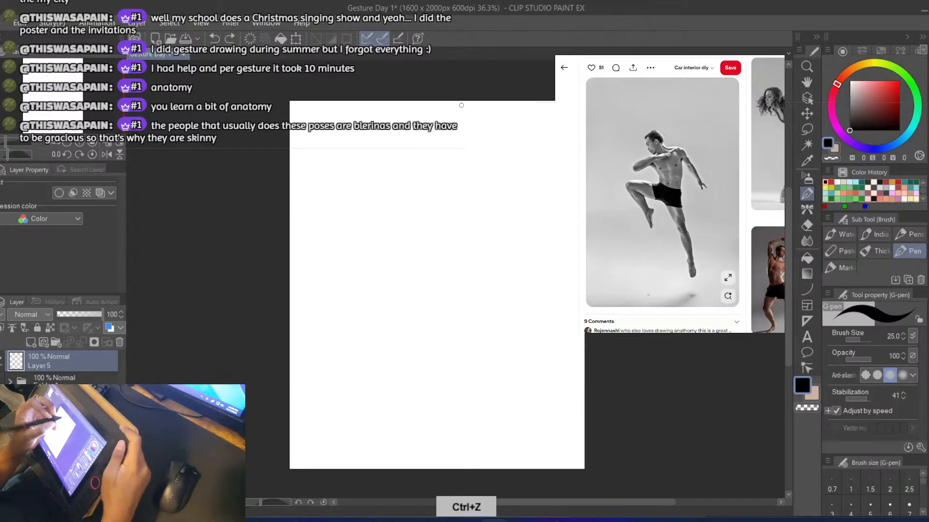
{"action": "key", "text": "ctrl+z"}
{"action": "left_click_drag", "start_coordinate": [393, 167], "coordinate": [400, 194]}
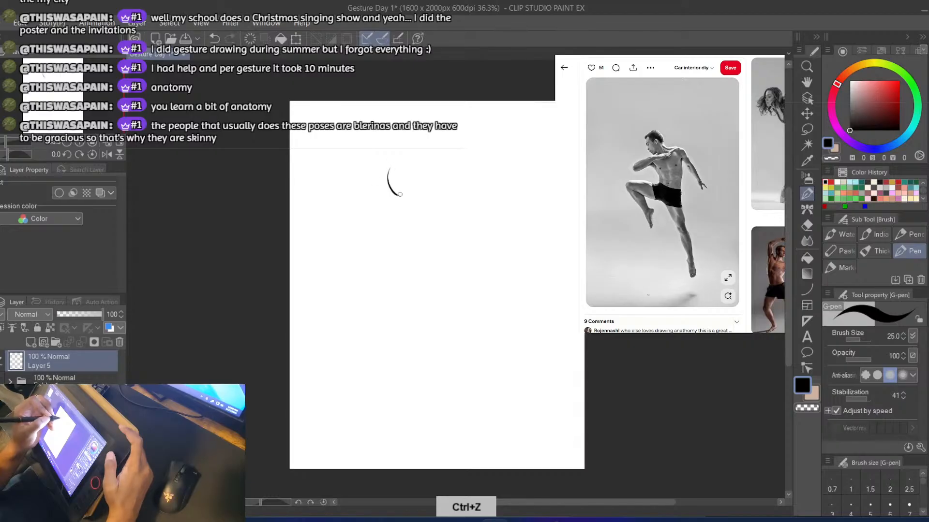
{"action": "key", "text": "ctrl+z"}
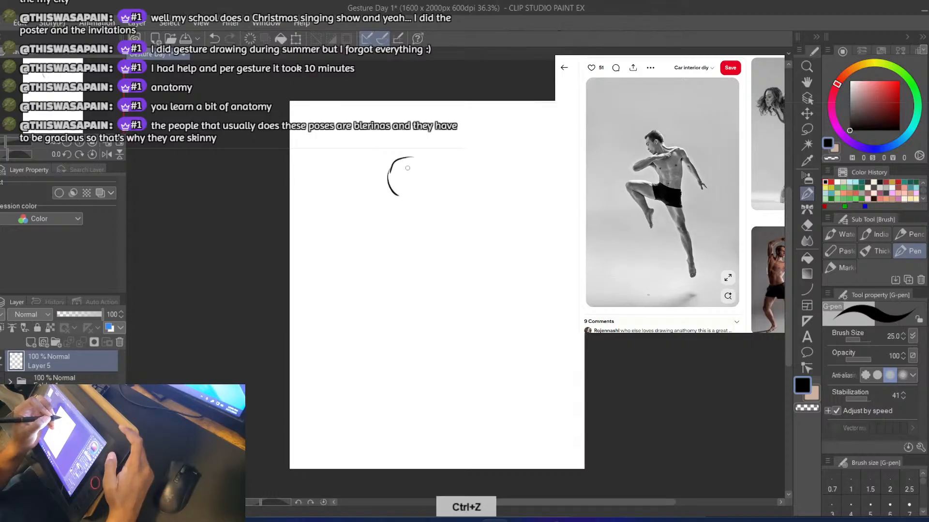
{"action": "left_click_drag", "start_coordinate": [388, 173], "coordinate": [407, 152]}
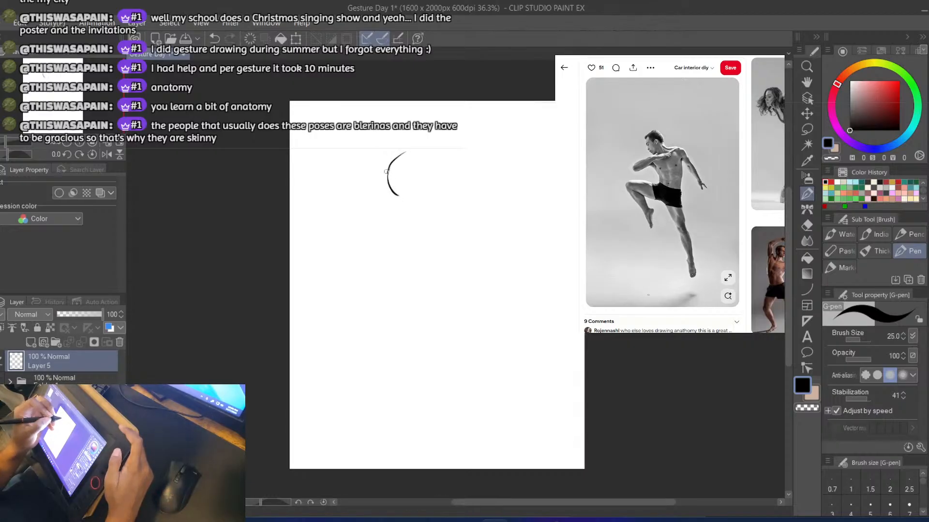
{"action": "key", "text": "ctrl+z"}
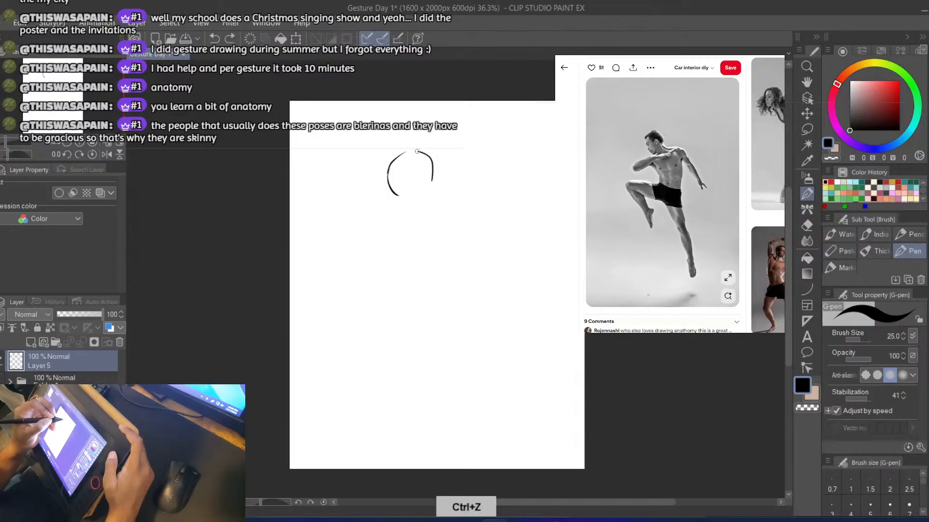
{"action": "key", "text": "ctrl+z"}
{"action": "mouse_move", "coordinate": [420, 154]}
{"action": "left_mouse_down"}
{"action": "mouse_move", "coordinate": [440, 176]}
{"action": "mouse_move", "coordinate": [421, 203]}
{"action": "left_mouse_up"}
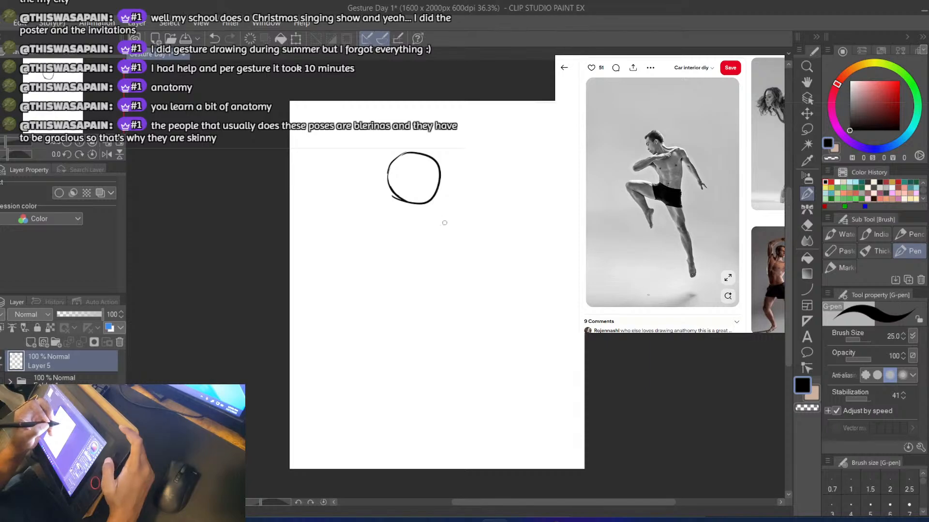
{"action": "key", "text": "ctrl+z"}
Erase the overlapping stroke end under the head, redraw its right side narrower and add a short neck line
{"action": "key", "text": "e"}
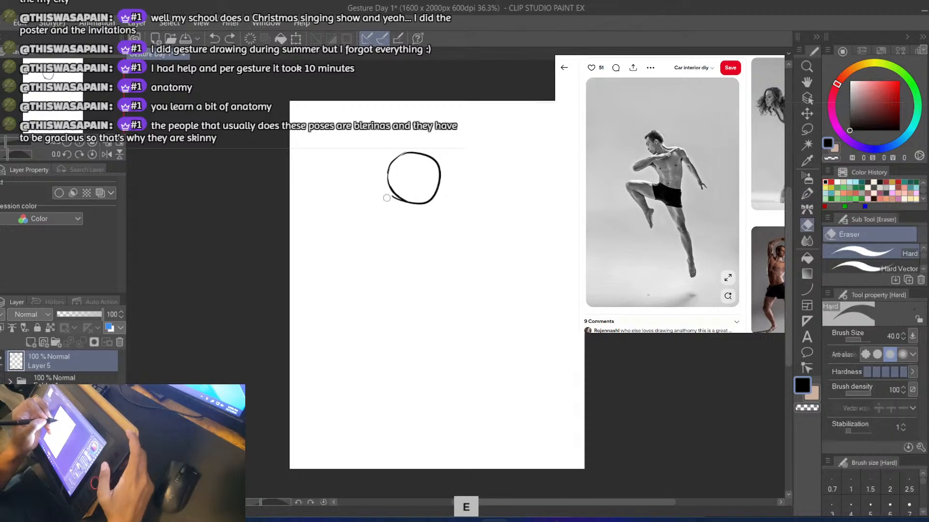
{"action": "mouse_move", "coordinate": [415, 209]}
{"action": "left_mouse_down"}
{"action": "mouse_move", "coordinate": [440, 150]}
{"action": "mouse_move", "coordinate": [420, 196]}
{"action": "mouse_move", "coordinate": [442, 210]}
{"action": "left_mouse_up"}
{"action": "key", "text": "p"}
{"action": "key", "text": "ctrl+z"}
{"action": "key", "text": "ctrl+z"}
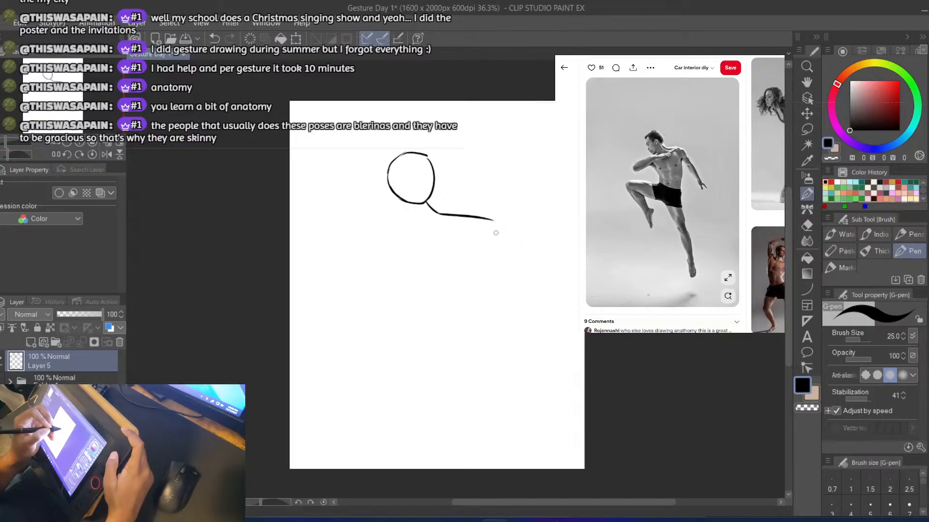
Draw one curved line from the neck across the right-hand shoulder and down the outer upper arm
{"action": "key", "text": "ctrl+z"}
{"action": "left_click_drag", "start_coordinate": [459, 218], "coordinate": [503, 270]}
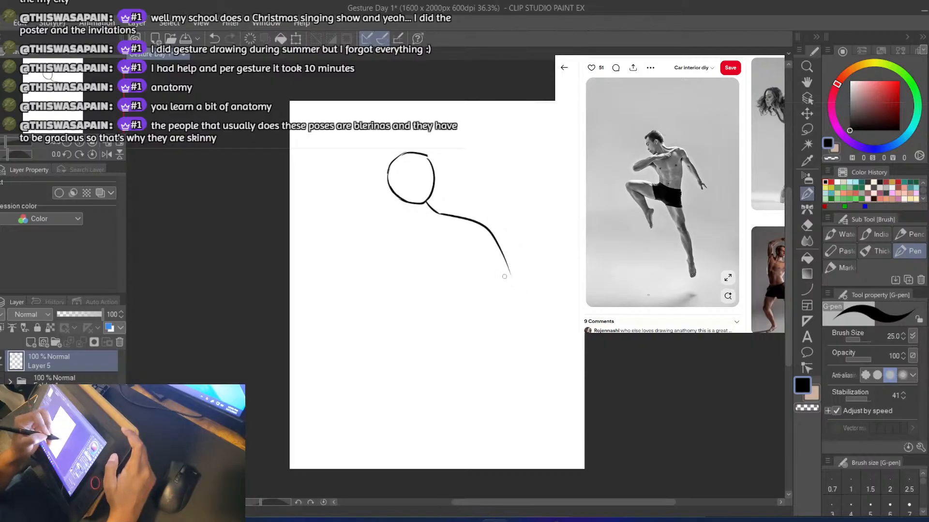
{"action": "key", "text": "ctrl+z"}
{"action": "left_click_drag", "start_coordinate": [440, 213], "coordinate": [508, 275]}
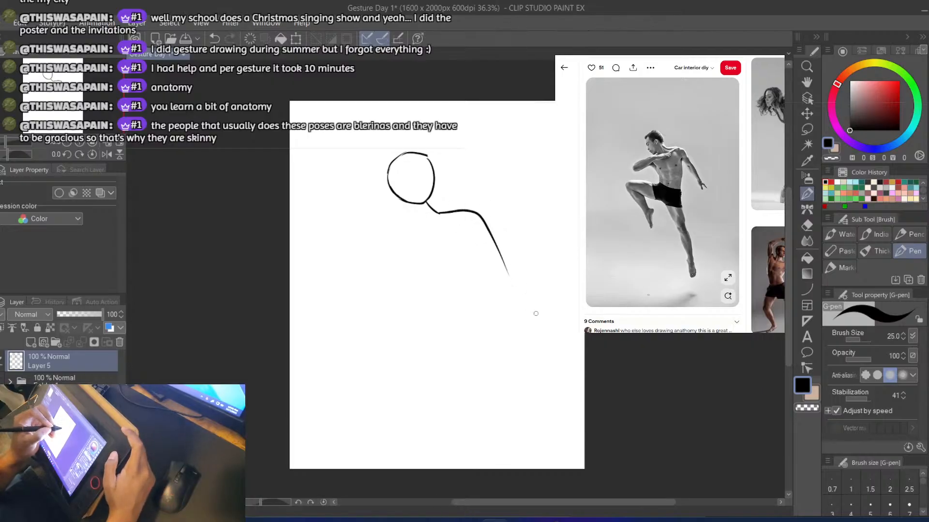
Undo the neck, shoulder and upper-arm lines so that only the round head of the leaping figure is kept
{"action": "left_click_drag", "start_coordinate": [418, 216], "coordinate": [339, 222]}
{"action": "key", "text": "ctrl+z"}
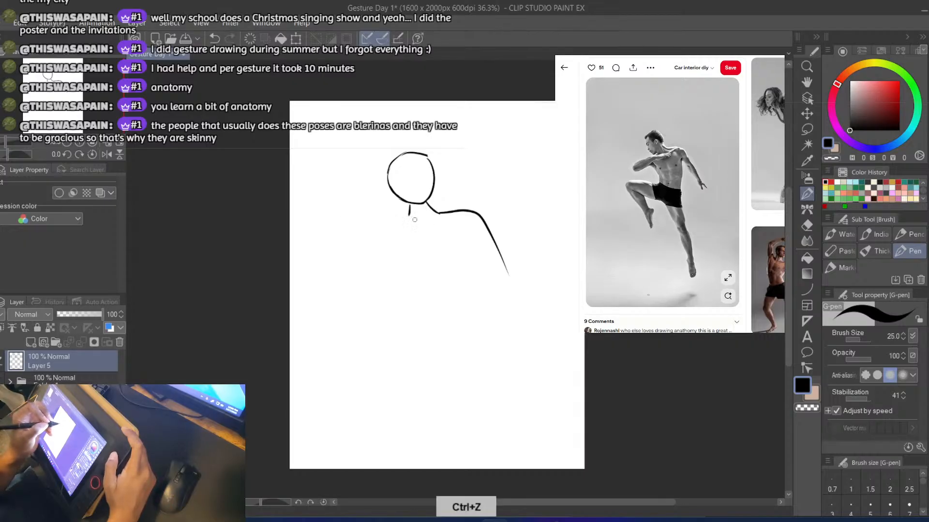
{"action": "key", "text": "ctrl+z"}
{"action": "key", "text": "e"}
{"action": "key", "text": "b"}
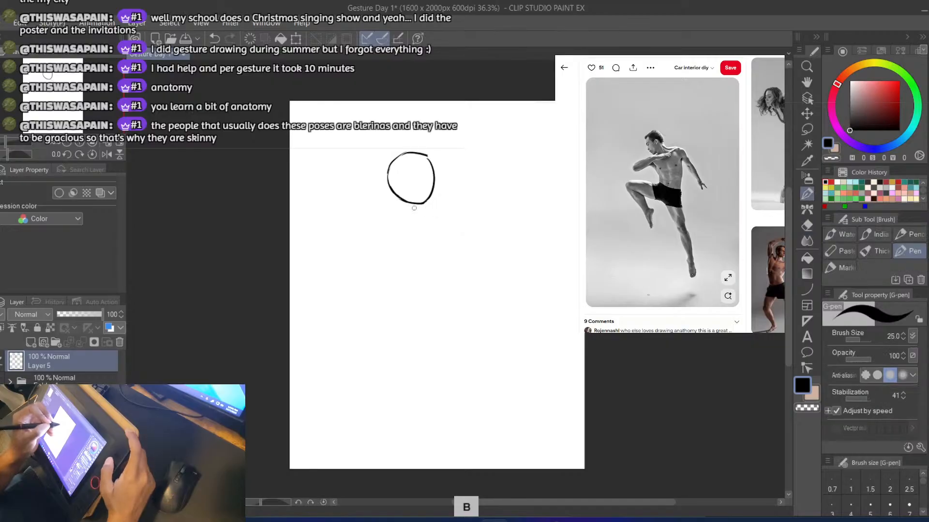
{"action": "key", "text": "ctrl+z"}
{"action": "key", "text": "ctrl+z"}
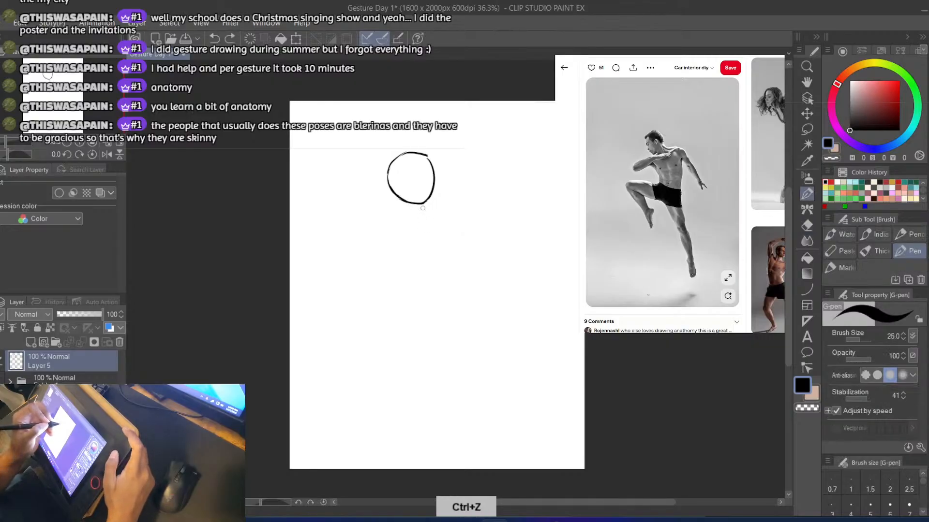
Draw a short neck, a nearly level shoulder line, the folded left-hand arm, the lowered right-hand arm and a slanted torso line
{"action": "mouse_move", "coordinate": [468, 214]}
{"action": "left_mouse_down"}
{"action": "mouse_move", "coordinate": [396, 218]}
{"action": "mouse_move", "coordinate": [331, 234]}
{"action": "mouse_move", "coordinate": [412, 234]}
{"action": "left_mouse_up"}
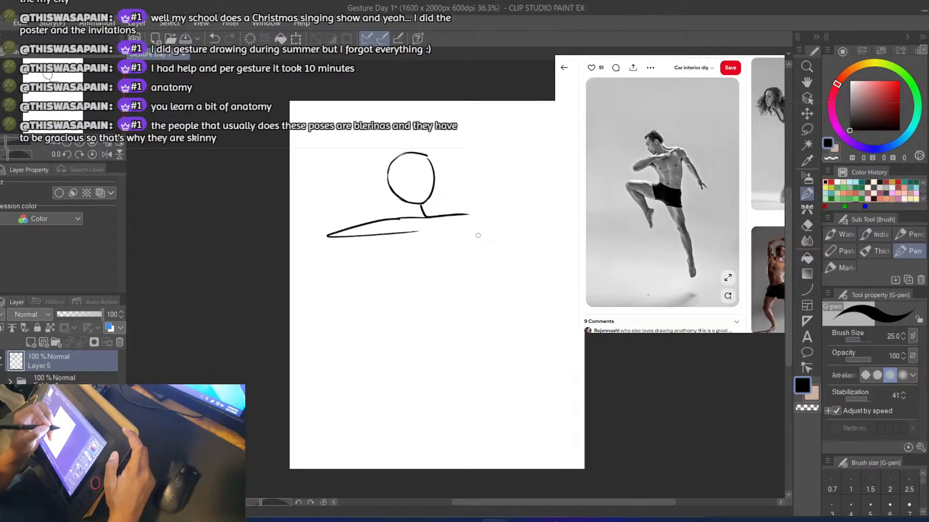
{"action": "key", "text": "ctrl+z"}
{"action": "key", "text": "ctrl+z"}
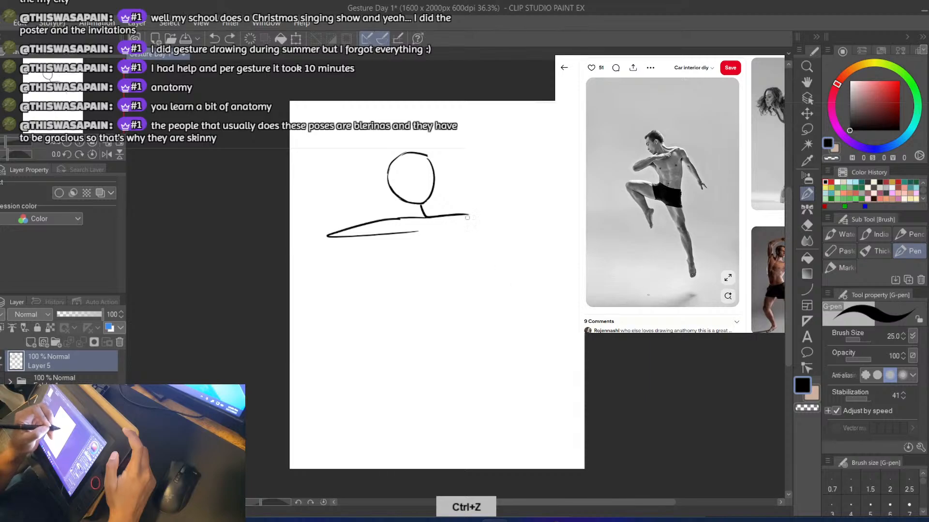
{"action": "left_click_drag", "start_coordinate": [466, 214], "coordinate": [515, 268]}
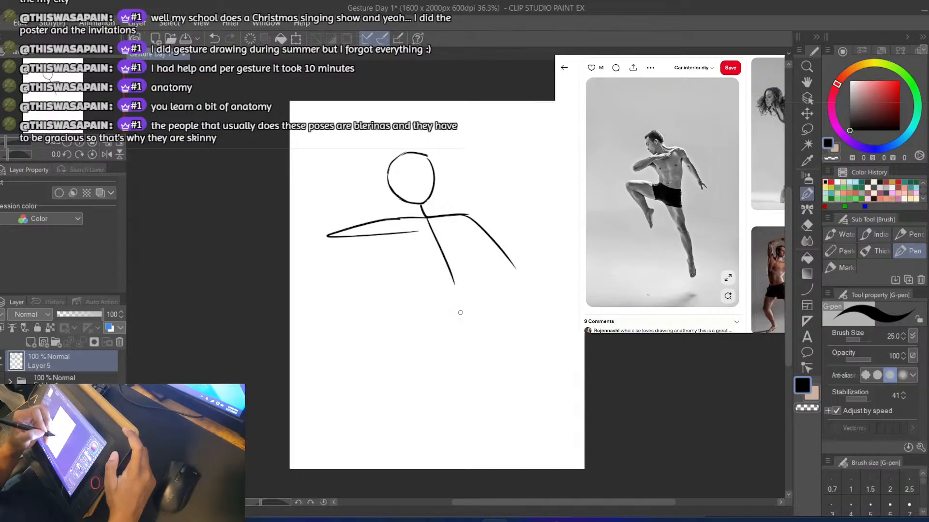
Extend the torso line down into the straight leg and draw the other leg raised from the hip with a sharply bent knee
{"action": "left_click_drag", "start_coordinate": [455, 284], "coordinate": [470, 386]}
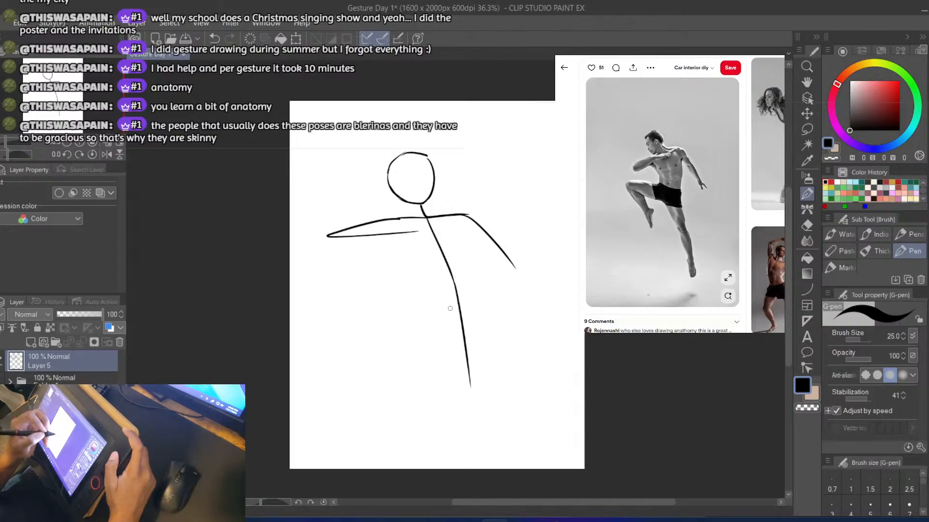
{"action": "left_click_drag", "start_coordinate": [455, 293], "coordinate": [357, 272]}
{"action": "key", "text": "ctrl+z"}
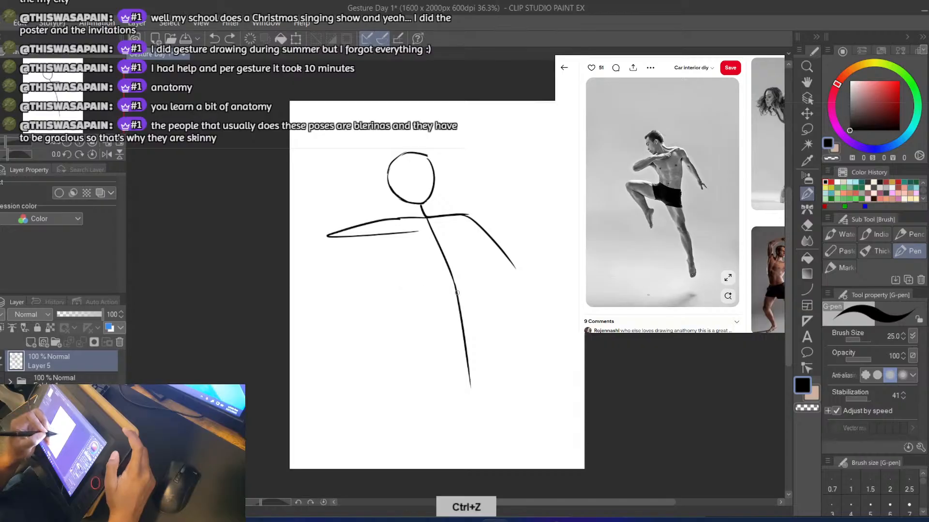
{"action": "mouse_move", "coordinate": [456, 290]}
{"action": "left_mouse_down"}
{"action": "mouse_move", "coordinate": [348, 267]}
{"action": "mouse_move", "coordinate": [376, 329]}
{"action": "left_mouse_up"}
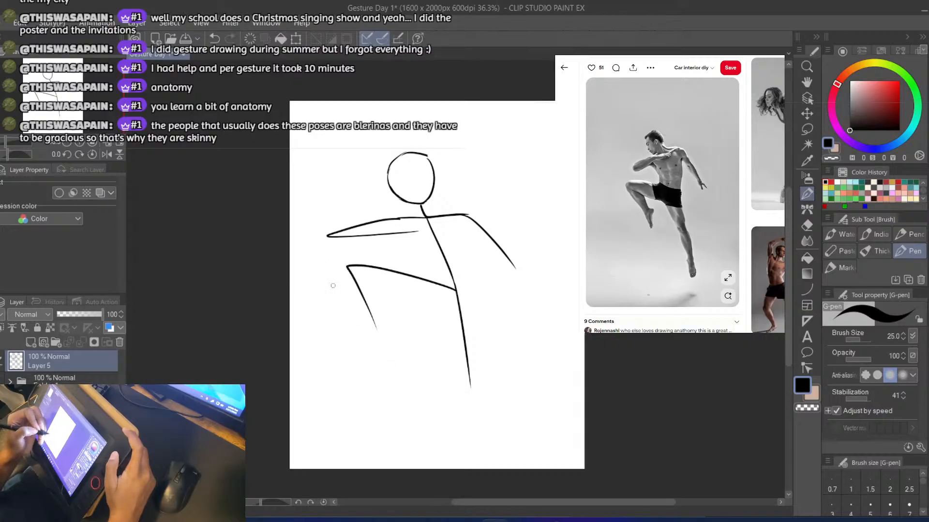
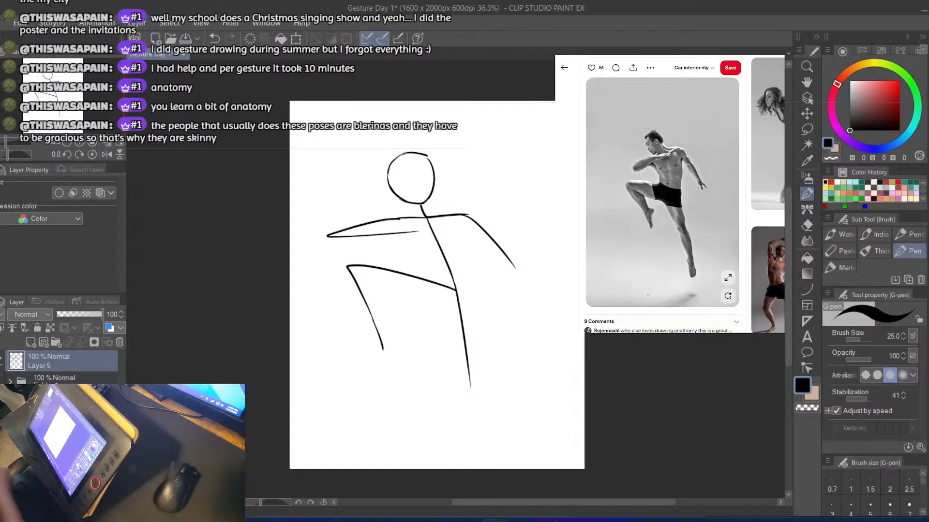
Add a new layer above the stick figure, lower the stick-figure layer's opacity to 16%, and make the new layer active again
{"action": "left_click", "coordinate": [30, 342]}
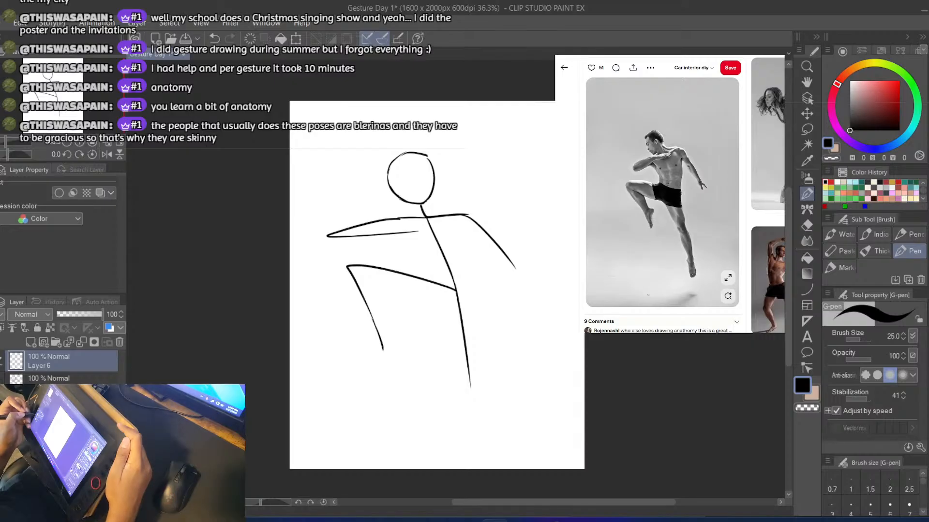
{"action": "left_click", "coordinate": [1, 383]}
{"action": "left_click", "coordinate": [1, 383]}
{"action": "left_click", "coordinate": [63, 381]}
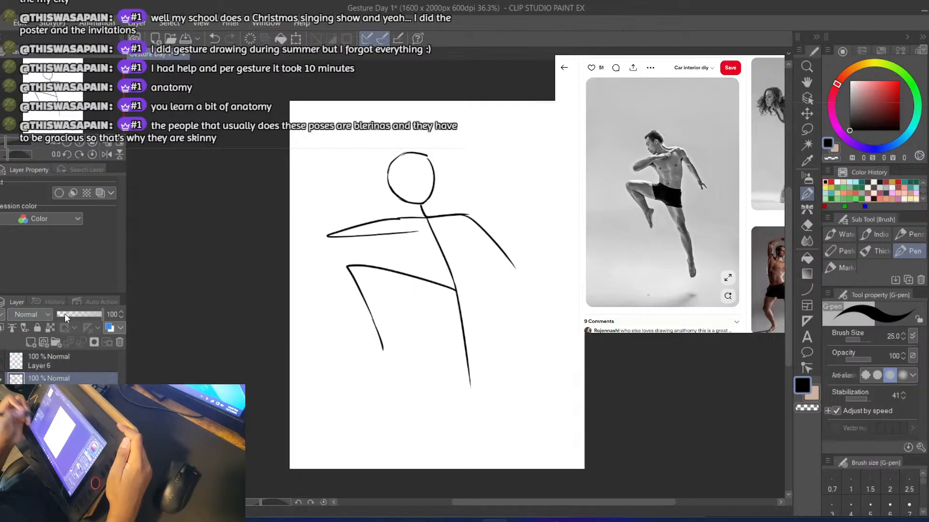
{"action": "left_click_drag", "start_coordinate": [64, 313], "coordinate": [62, 314]}
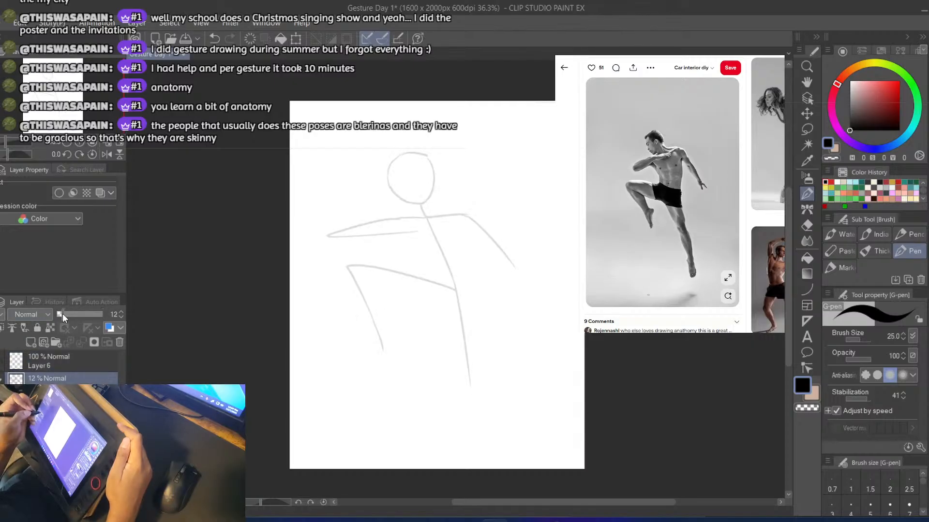
{"action": "left_click", "coordinate": [30, 369]}
Outline the head in black over the faded circle and add a short line on each side of the neck
{"action": "key", "text": "e"}
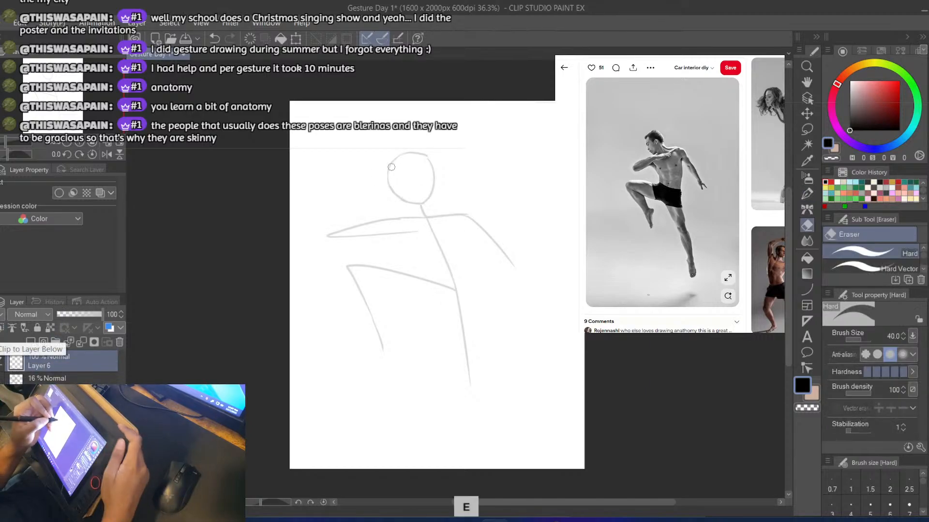
{"action": "key", "text": "b"}
{"action": "left_click_drag", "start_coordinate": [388, 174], "coordinate": [396, 199]}
{"action": "key", "text": "ctrl+z"}
{"action": "key", "text": "ctrl+z"}
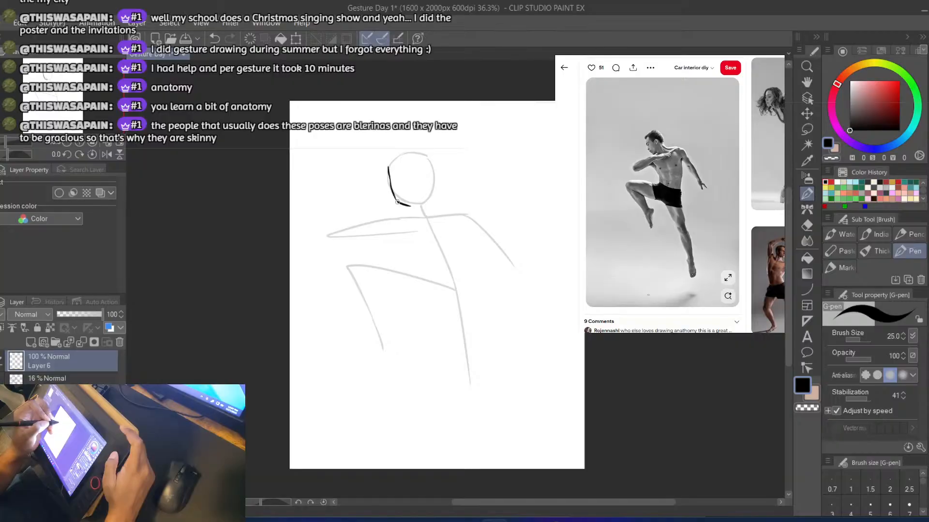
{"action": "key", "text": "ctrl+z"}
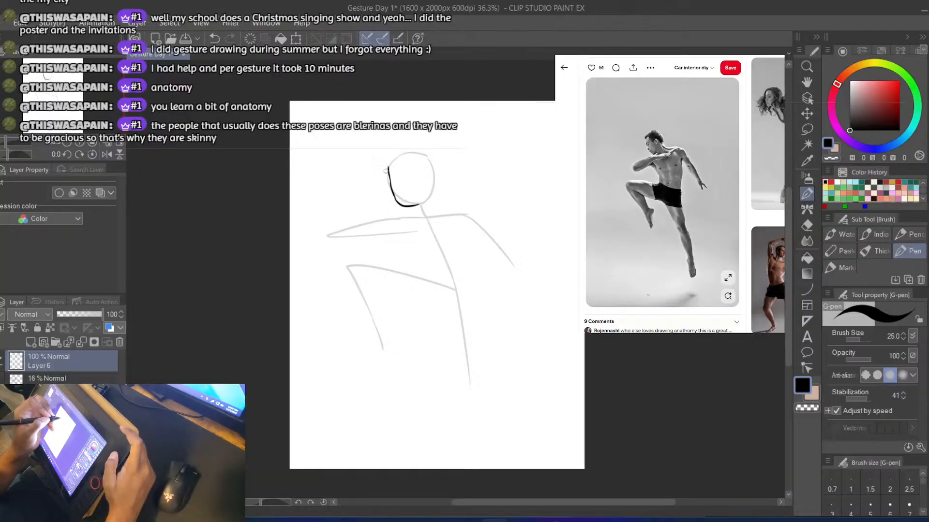
{"action": "key", "text": "ctrl+z"}
{"action": "mouse_move", "coordinate": [388, 170]}
{"action": "left_mouse_down"}
{"action": "mouse_move", "coordinate": [406, 157]}
{"action": "mouse_move", "coordinate": [429, 166]}
{"action": "mouse_move", "coordinate": [409, 155]}
{"action": "mouse_move", "coordinate": [389, 170]}
{"action": "mouse_move", "coordinate": [441, 214]}
{"action": "left_mouse_up"}
{"action": "key", "text": "ctrl+z"}
{"action": "key", "text": "ctrl+z"}
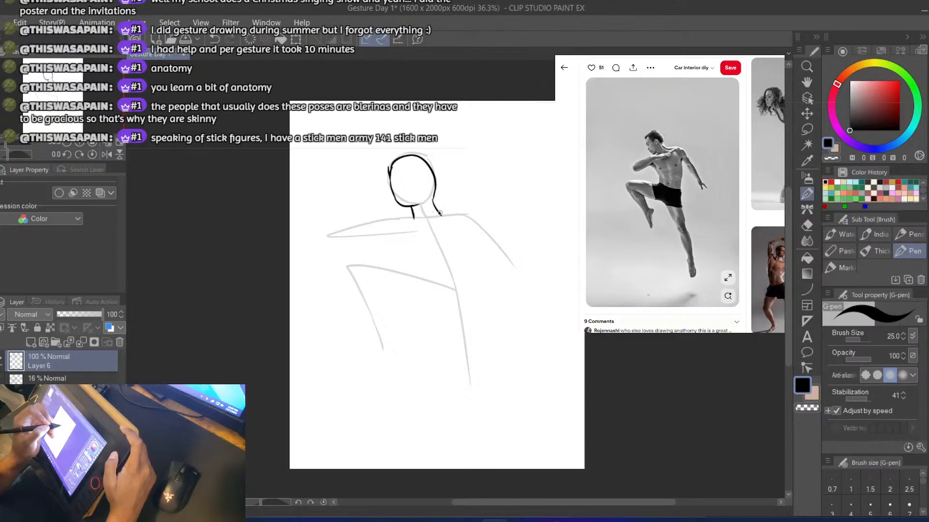
Draw the shoulder line from the right-hand side of the neck outward and curving down into the upper arm
{"action": "left_click_drag", "start_coordinate": [439, 212], "coordinate": [493, 232]}
{"action": "key", "text": "ctrl+z"}
{"action": "mouse_move", "coordinate": [433, 204]}
{"action": "left_mouse_down"}
{"action": "mouse_move", "coordinate": [457, 220]}
{"action": "mouse_move", "coordinate": [469, 212]}
{"action": "left_mouse_up"}
{"action": "key", "text": "ctrl+z"}
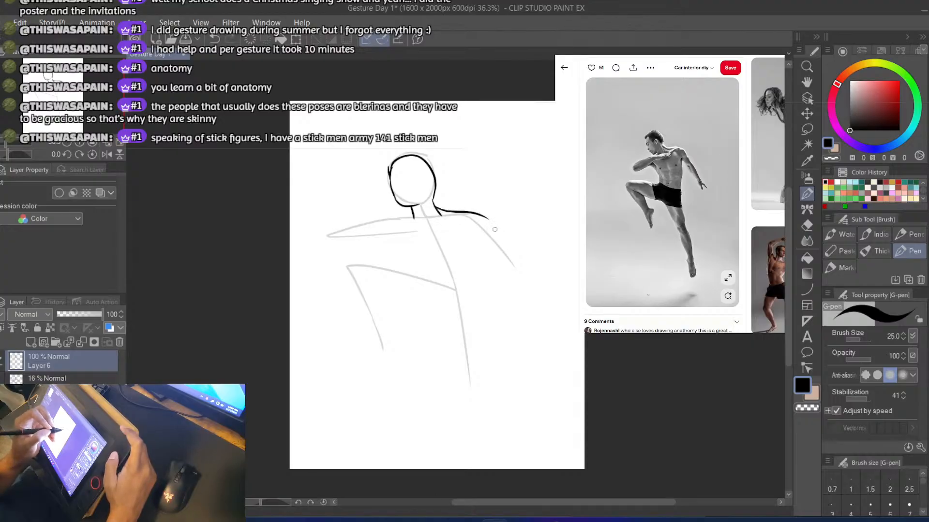
{"action": "key", "text": "ctrl+z"}
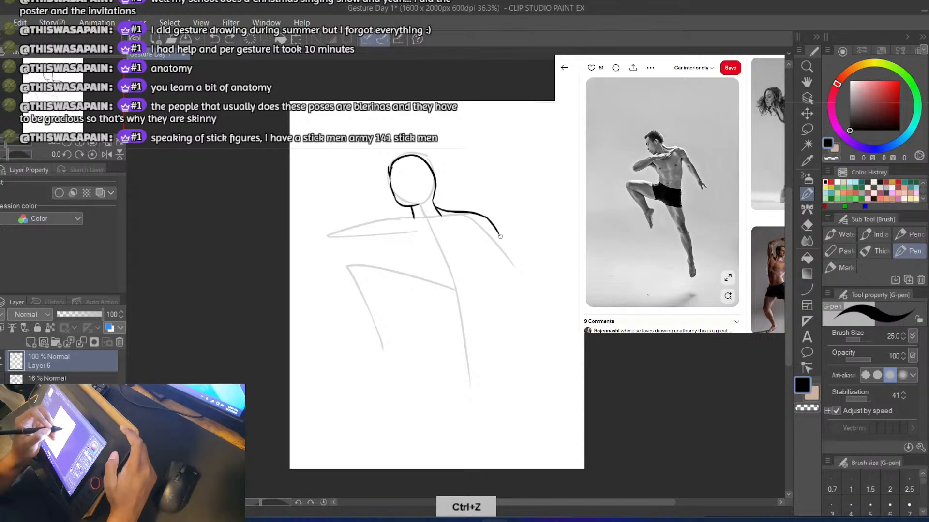
Continue the shoulder line down as the outer edge of the lowered right-hand arm
{"action": "left_click_drag", "start_coordinate": [500, 235], "coordinate": [541, 298]}
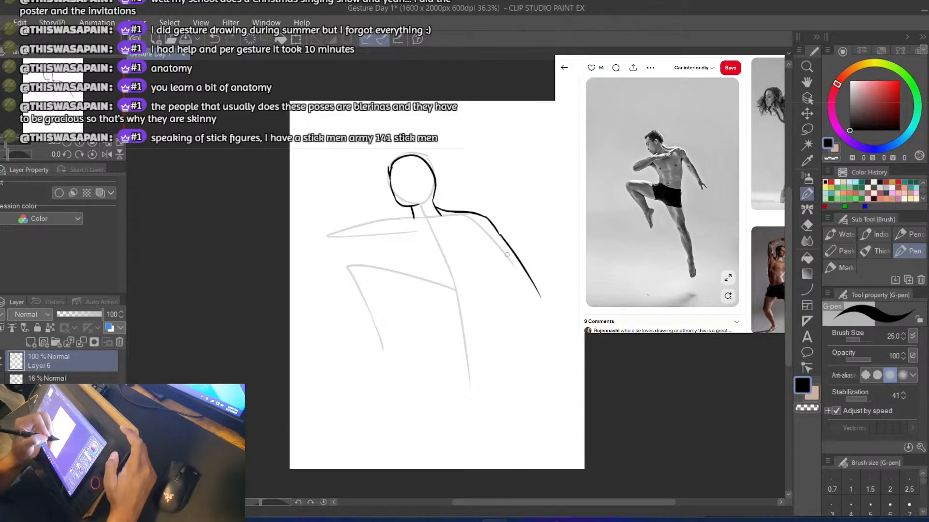
{"action": "key", "text": "ctrl+z"}
{"action": "left_click_drag", "start_coordinate": [499, 234], "coordinate": [535, 283]}
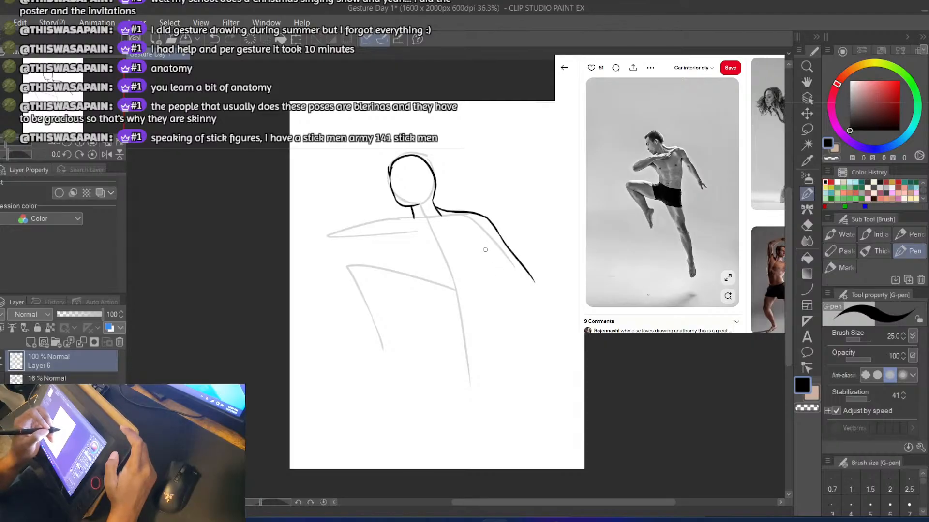
{"action": "key", "text": "ctrl+z"}
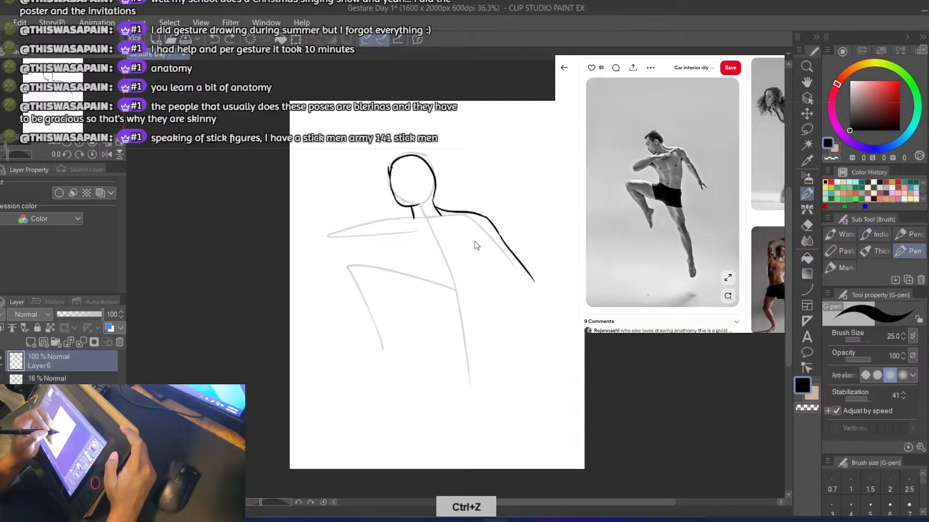
Draw the inner edge of the lowered right-hand arm from the armpit, roughly parallel to the outer edge
{"action": "left_click_drag", "start_coordinate": [471, 236], "coordinate": [527, 305]}
{"action": "key", "text": "ctrl+z"}
{"action": "left_click_drag", "start_coordinate": [483, 253], "coordinate": [526, 298]}
{"action": "key", "text": "ctrl+z"}
{"action": "left_click_drag", "start_coordinate": [482, 252], "coordinate": [526, 305]}
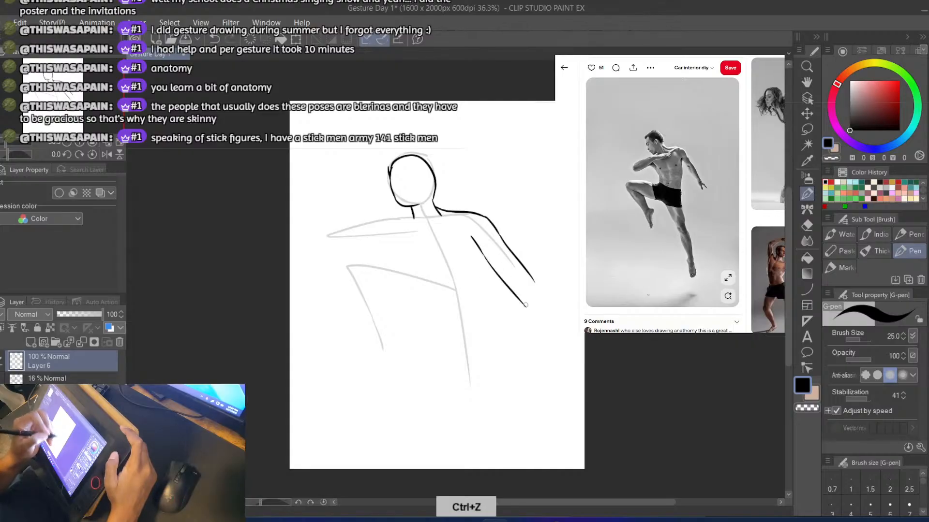
{"action": "key", "text": "ctrl+z"}
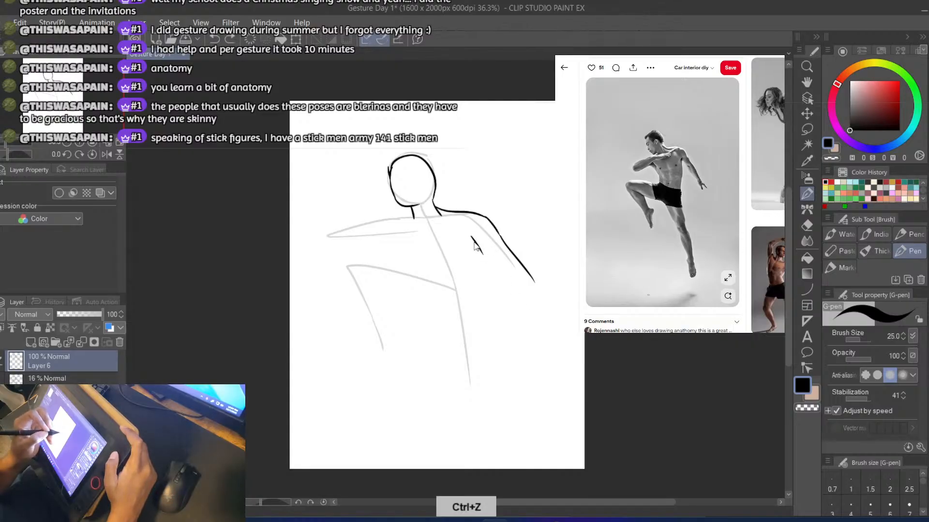
{"action": "key", "text": "e"}
{"action": "key", "text": "b"}
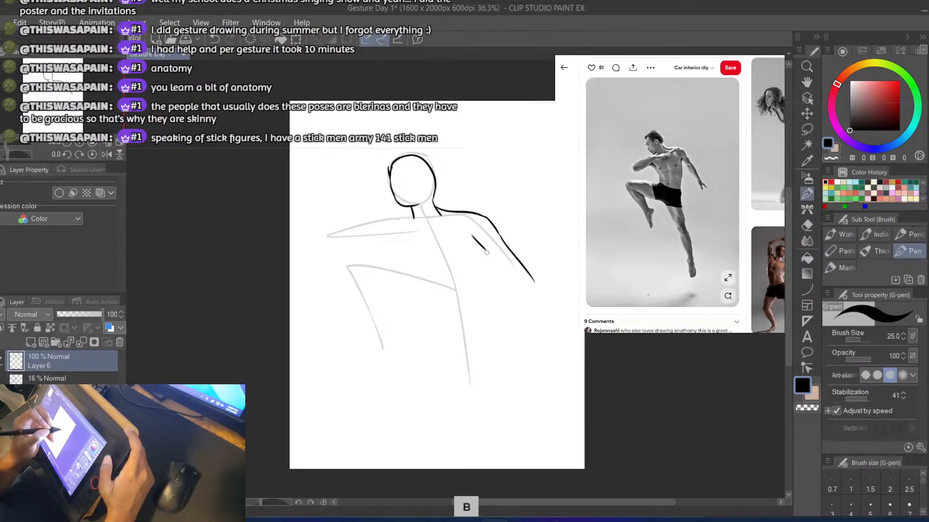
{"action": "key", "text": "ctrl+z"}
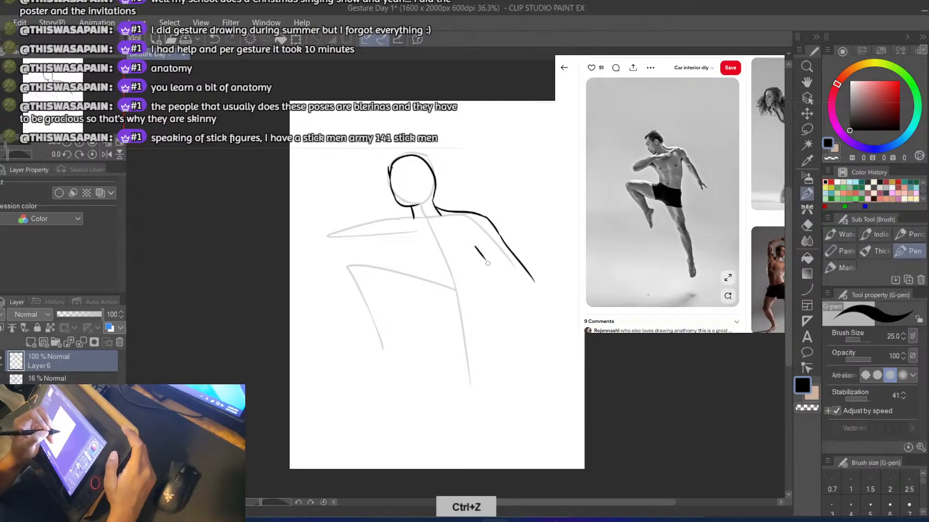
{"action": "left_click_drag", "start_coordinate": [486, 260], "coordinate": [521, 306]}
{"action": "key", "text": "ctrl+z"}
{"action": "left_click_drag", "start_coordinate": [486, 260], "coordinate": [524, 306]}
{"action": "key", "text": "ctrl+z"}
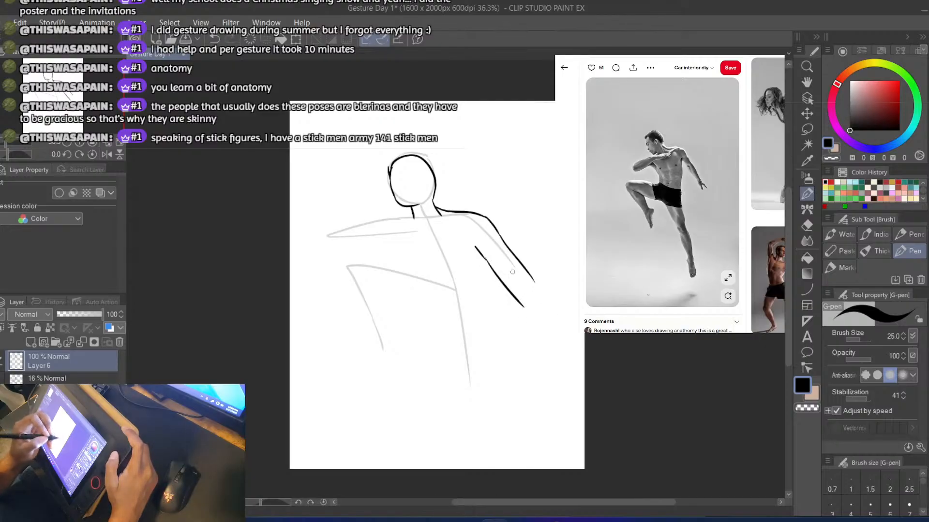
Rework the lowered arm's outer edge with a new forearm line and extend the inner edge further down
{"action": "key", "text": "ctrl+z"}
{"action": "mouse_move", "coordinate": [514, 256]}
{"action": "left_mouse_down"}
{"action": "mouse_move", "coordinate": [538, 309]}
{"action": "mouse_move", "coordinate": [508, 243]}
{"action": "left_mouse_up"}
{"action": "key", "text": "e"}
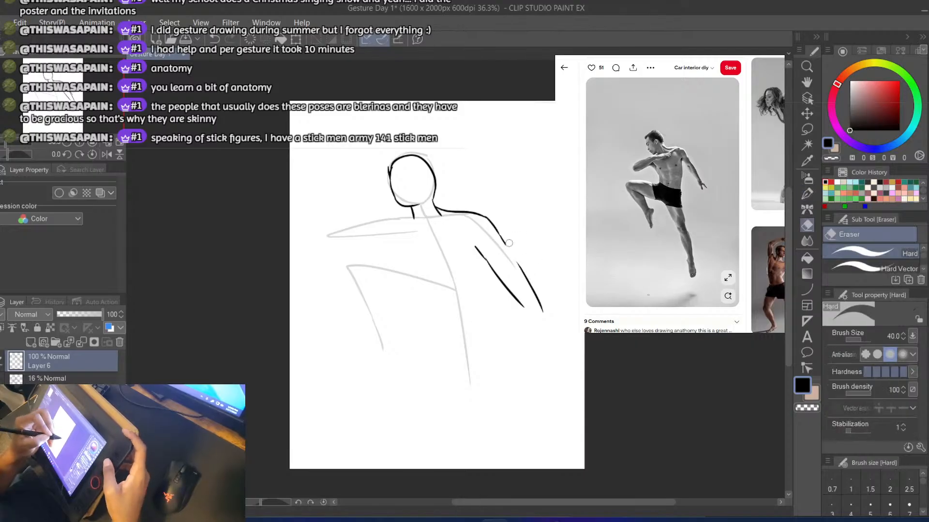
{"action": "key", "text": "p"}
{"action": "key", "text": "ctrl+z"}
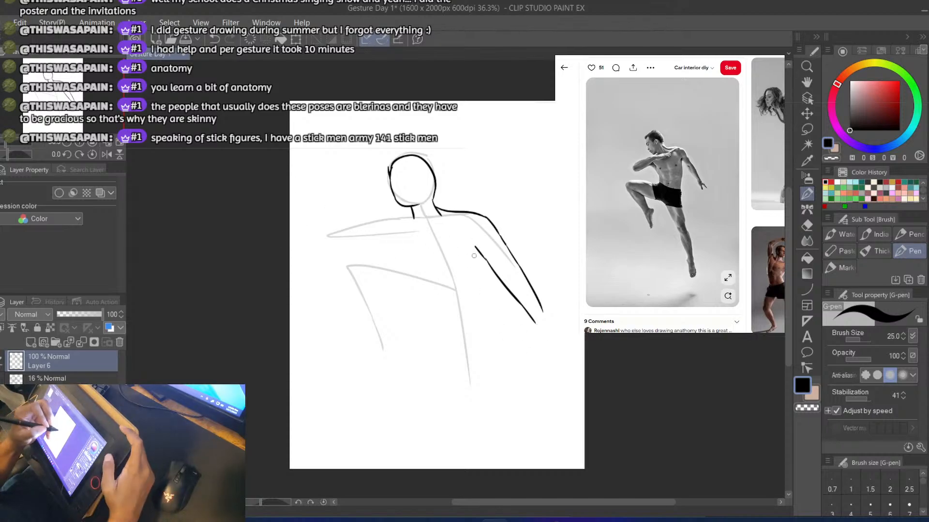
{"action": "key", "text": "ctrl+z"}
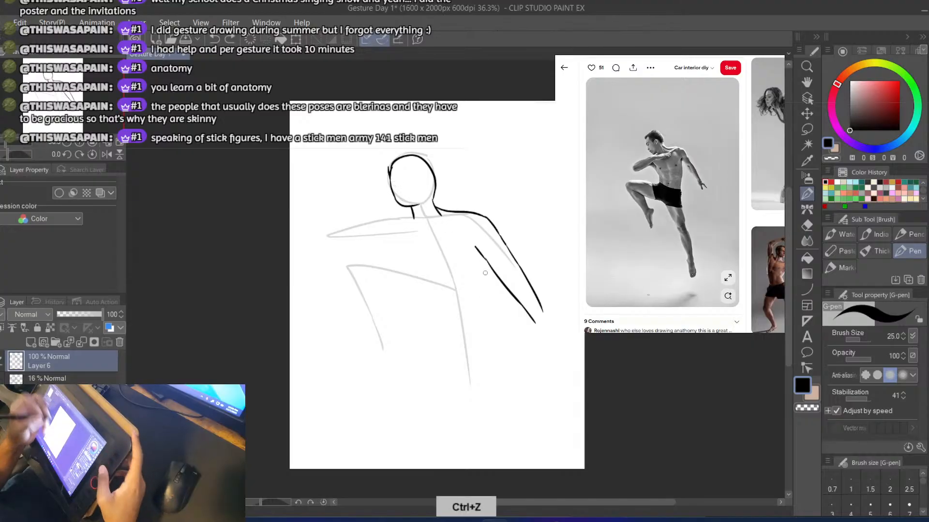
Erase both edges of the lowered right-hand arm back to the end of the shoulder line
{"action": "key", "text": "e"}
{"action": "mouse_move", "coordinate": [478, 260]}
{"action": "left_mouse_down"}
{"action": "mouse_move", "coordinate": [544, 331]}
{"action": "mouse_move", "coordinate": [511, 253]}
{"action": "left_mouse_up"}
{"action": "key", "text": "b"}
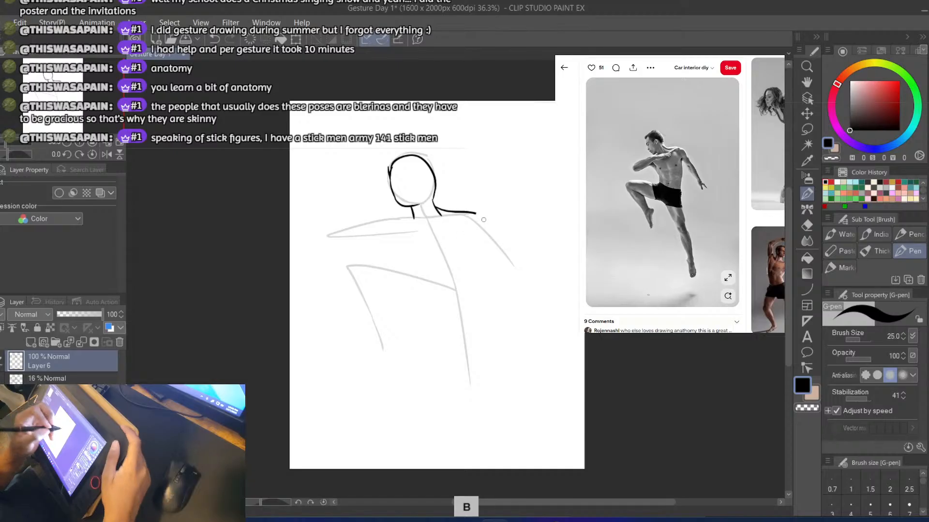
Draw the lowered right-hand arm from the shoulder with a curved outer edge and a slanted inner edge starting at the armpit
{"action": "key", "text": "ctrl+z"}
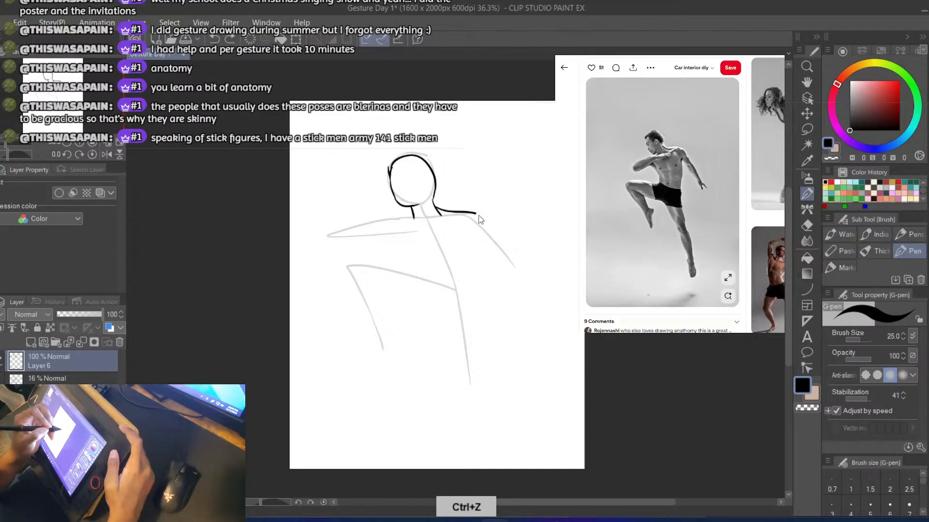
{"action": "left_click_drag", "start_coordinate": [498, 229], "coordinate": [532, 282]}
{"action": "key", "text": "ctrl+z"}
{"action": "left_click_drag", "start_coordinate": [477, 213], "coordinate": [529, 276]}
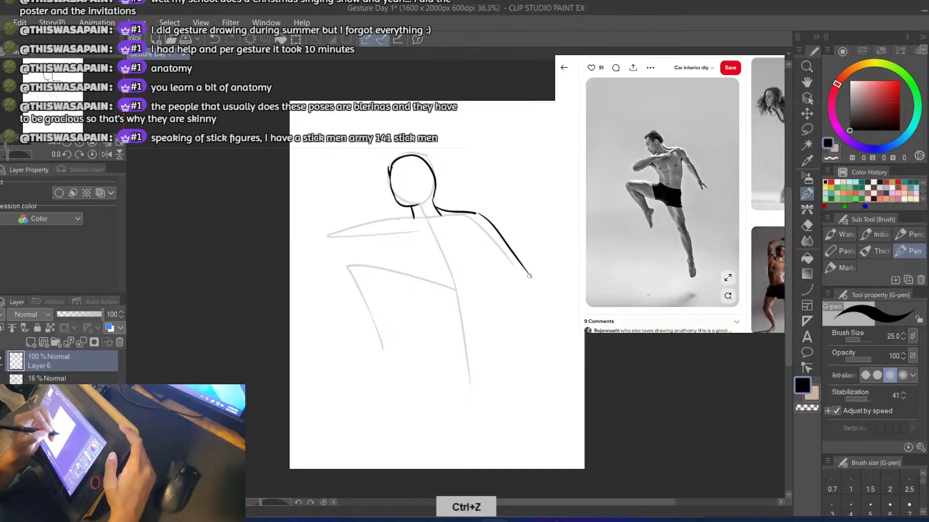
{"action": "left_click_drag", "start_coordinate": [470, 229], "coordinate": [520, 290]}
{"action": "key", "text": "ctrl+z"}
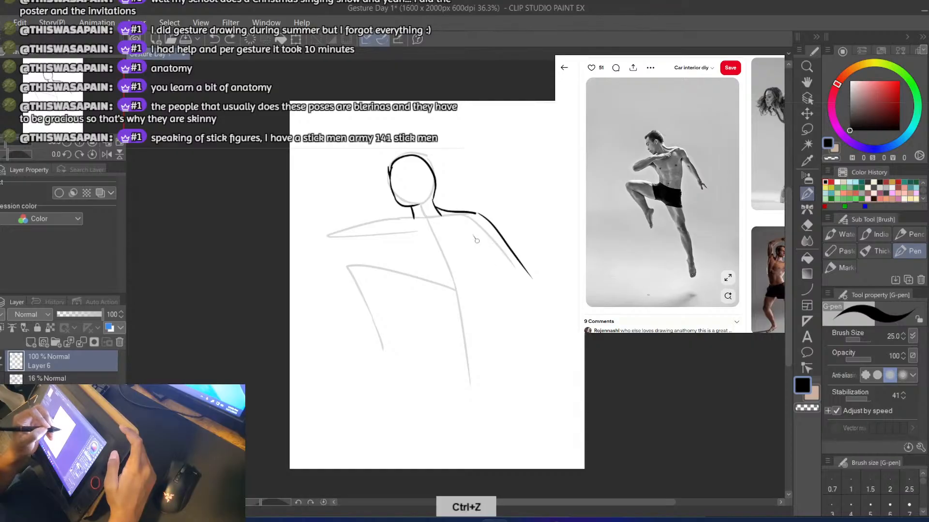
{"action": "key", "text": "ctrl+z"}
{"action": "left_click_drag", "start_coordinate": [476, 239], "coordinate": [521, 293]}
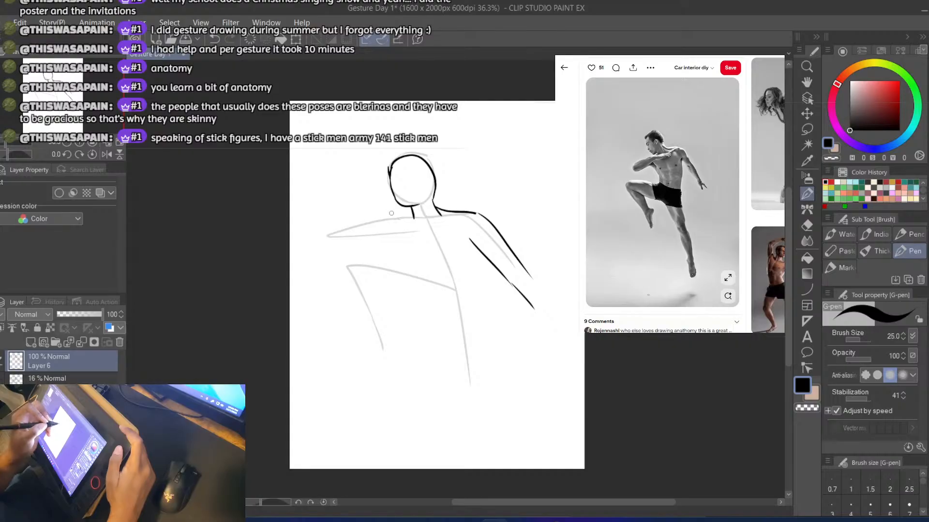
Outline the folded left-hand arm from the neck to a rounded elbow and back across the chest, adding an inner fold line
{"action": "left_click_drag", "start_coordinate": [413, 217], "coordinate": [368, 220]}
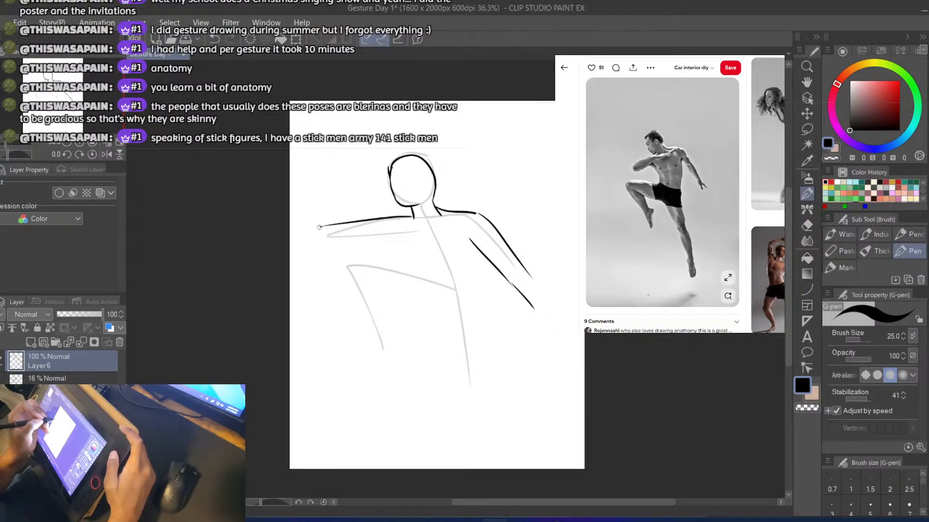
{"action": "key", "text": "ctrl+z"}
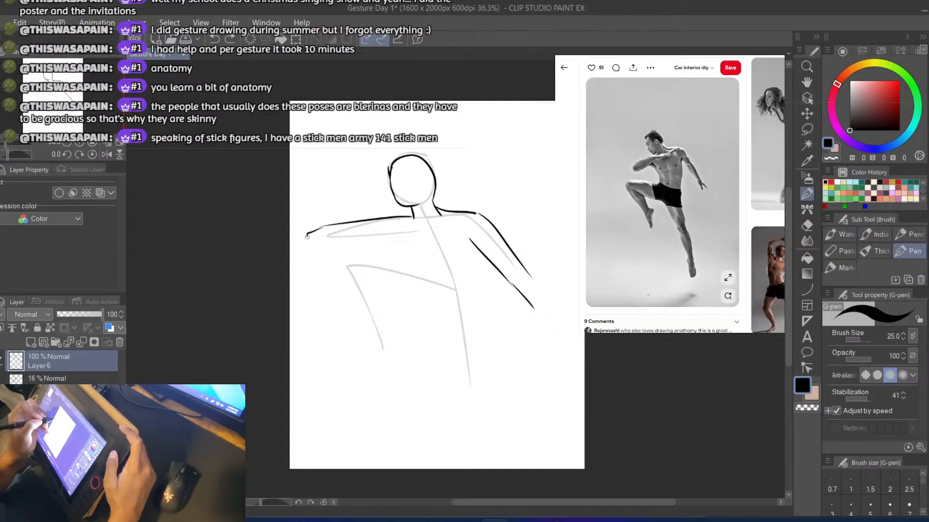
{"action": "key", "text": "ctrl+z"}
{"action": "mouse_move", "coordinate": [304, 240]}
{"action": "left_mouse_down"}
{"action": "mouse_move", "coordinate": [311, 249]}
{"action": "mouse_move", "coordinate": [380, 247]}
{"action": "mouse_move", "coordinate": [428, 234]}
{"action": "left_mouse_up"}
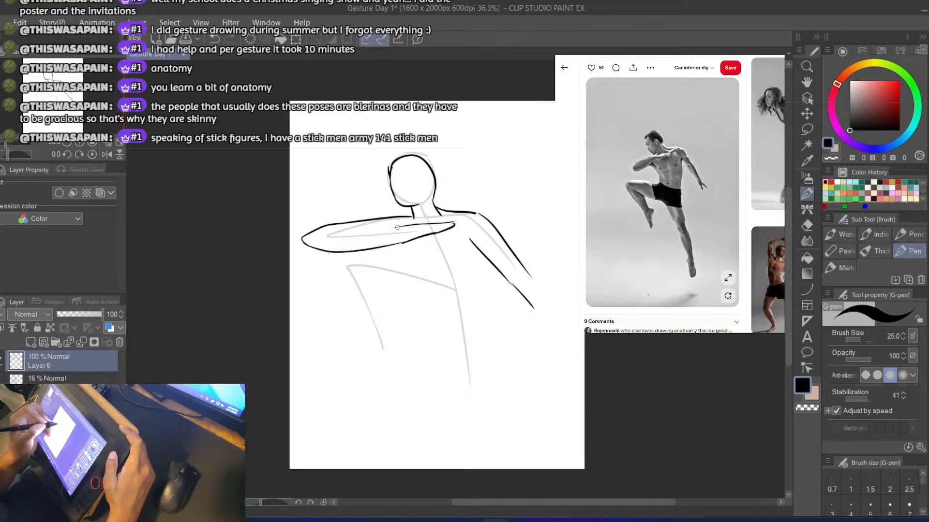
{"action": "left_click_drag", "start_coordinate": [322, 230], "coordinate": [403, 227]}
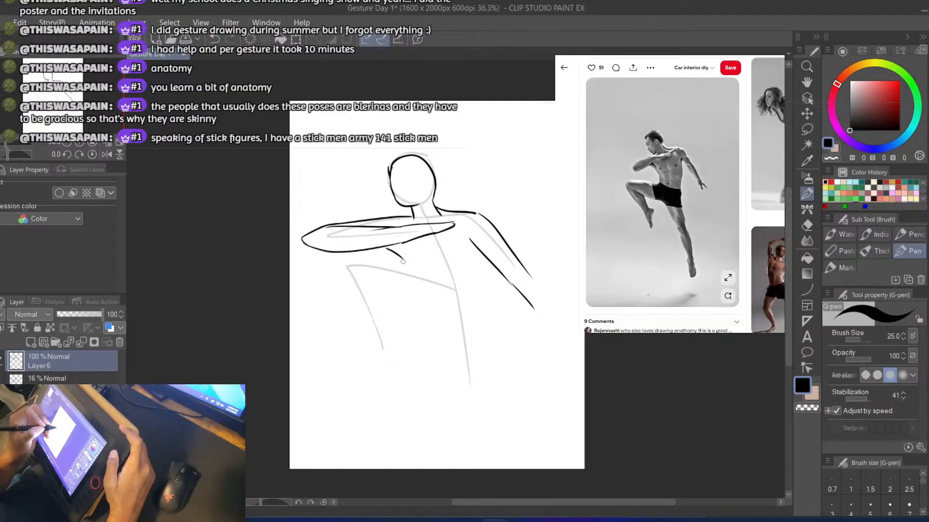
Draw the torso's left-hand side curving down from the folded arm, continuing into the raised thigh's upper edge as far as the knee
{"action": "key", "text": "ctrl+z"}
{"action": "left_click_drag", "start_coordinate": [385, 251], "coordinate": [406, 279]}
{"action": "key", "text": "ctrl+z"}
{"action": "key", "text": "ctrl+z"}
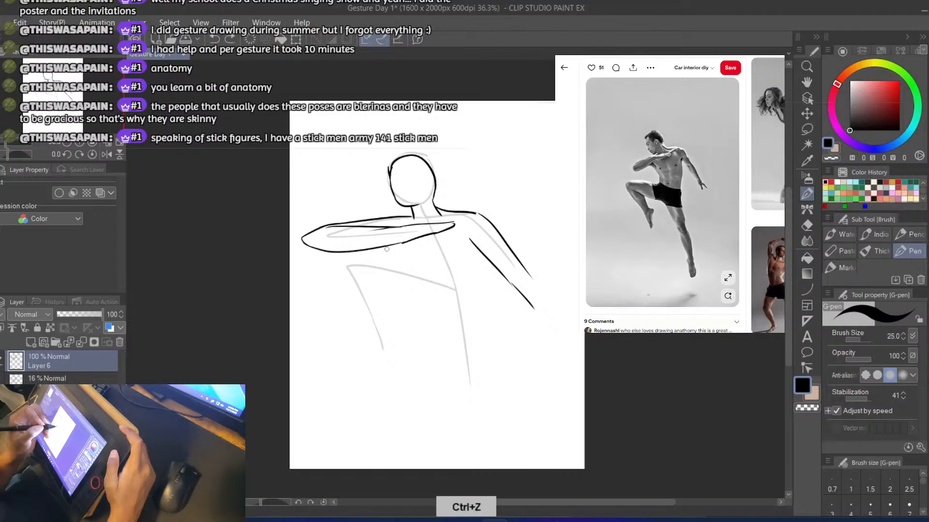
{"action": "left_click_drag", "start_coordinate": [386, 249], "coordinate": [421, 283]}
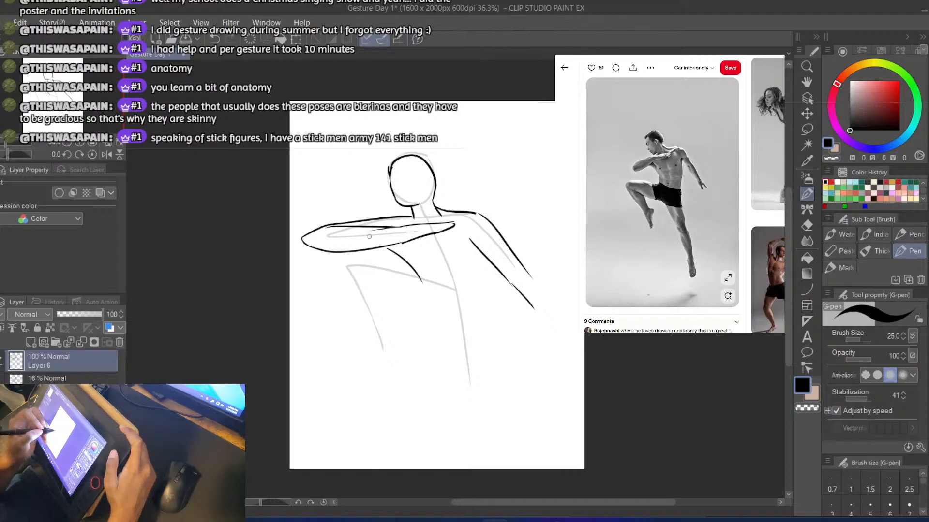
{"action": "key", "text": "ctrl+z"}
{"action": "mouse_move", "coordinate": [391, 247]}
{"action": "left_mouse_down"}
{"action": "mouse_move", "coordinate": [402, 289]}
{"action": "mouse_move", "coordinate": [319, 272]}
{"action": "left_mouse_up"}
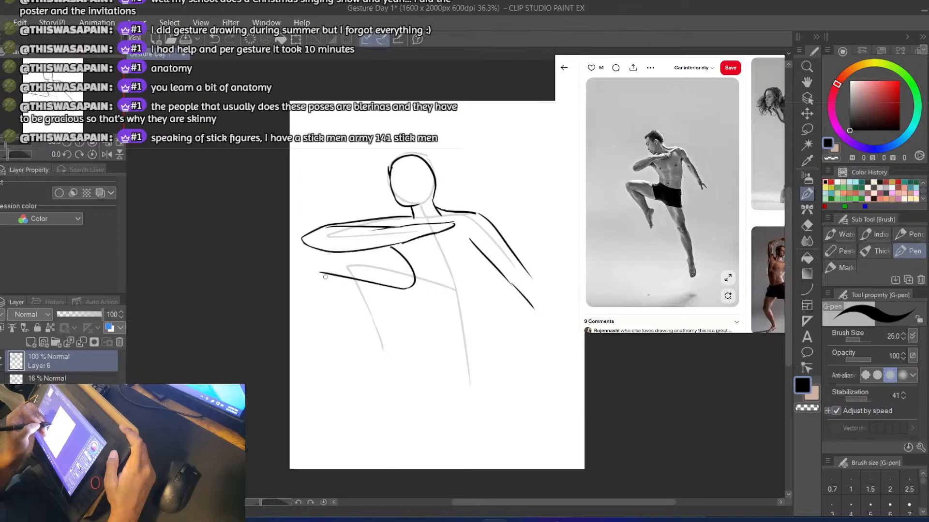
{"action": "key", "text": "ctrl+z"}
{"action": "mouse_move", "coordinate": [406, 289]}
{"action": "left_mouse_down"}
{"action": "mouse_move", "coordinate": [353, 273]}
{"action": "mouse_move", "coordinate": [318, 275]}
{"action": "mouse_move", "coordinate": [373, 370]}
{"action": "left_mouse_up"}
{"action": "key", "text": "ctrl+z"}
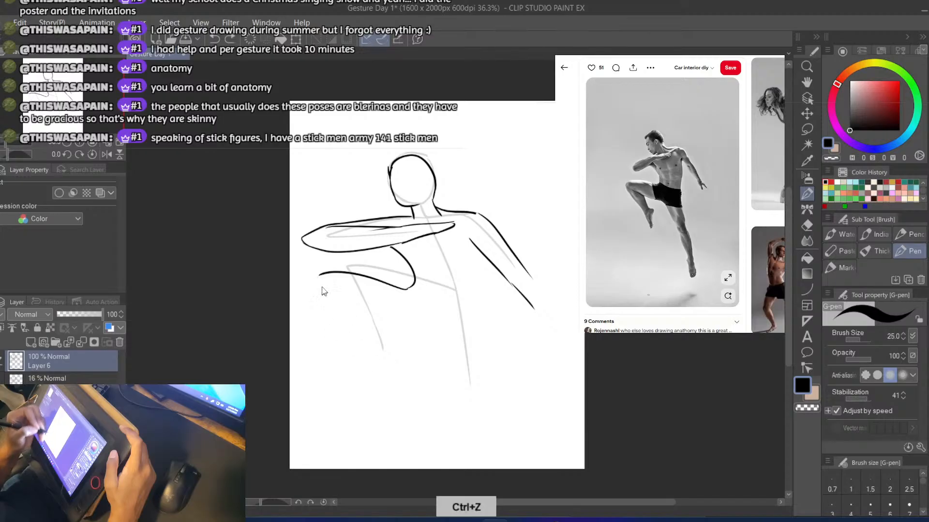
Outline the bent leg with a shin line from the knee, a line under the raised thigh and a short calf line
{"action": "mouse_move", "coordinate": [319, 277]}
{"action": "left_mouse_down"}
{"action": "mouse_move", "coordinate": [329, 313]}
{"action": "mouse_move", "coordinate": [386, 393]}
{"action": "left_mouse_up"}
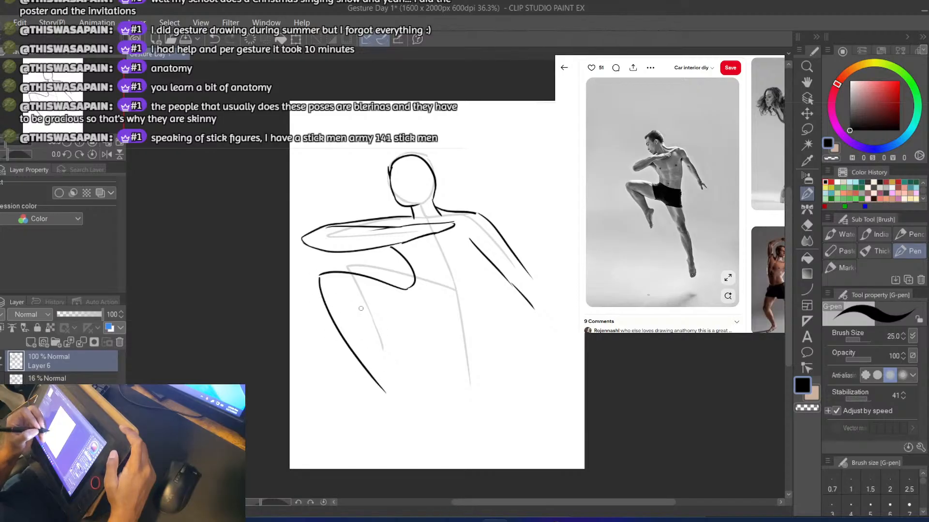
{"action": "key", "text": "ctrl+z"}
{"action": "mouse_move", "coordinate": [326, 307]}
{"action": "left_mouse_down"}
{"action": "mouse_move", "coordinate": [375, 369]}
{"action": "mouse_move", "coordinate": [384, 320]}
{"action": "mouse_move", "coordinate": [437, 315]}
{"action": "left_mouse_up"}
{"action": "key", "text": "ctrl+z"}
{"action": "left_click_drag", "start_coordinate": [361, 319], "coordinate": [439, 311]}
{"action": "key", "text": "ctrl+z"}
{"action": "mouse_move", "coordinate": [349, 305]}
{"action": "left_mouse_down"}
{"action": "mouse_move", "coordinate": [417, 316]}
{"action": "mouse_move", "coordinate": [377, 338]}
{"action": "mouse_move", "coordinate": [386, 376]}
{"action": "mouse_move", "coordinate": [395, 365]}
{"action": "left_mouse_up"}
{"action": "key", "text": "ctrl+z"}
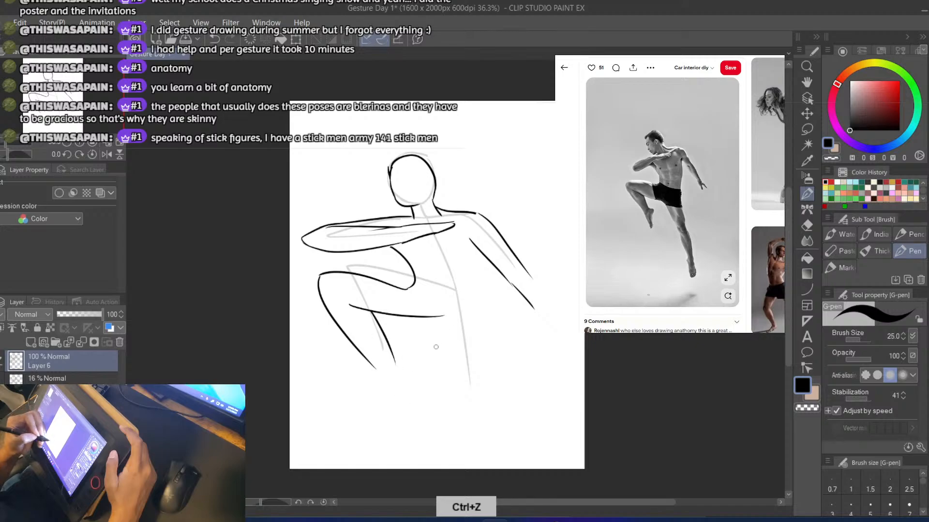
Draw the straight leg's inner edge, slanting down from the inner end of the raised thigh's underside
{"action": "mouse_move", "coordinate": [431, 316]}
{"action": "left_mouse_down"}
{"action": "mouse_move", "coordinate": [467, 351]}
{"action": "mouse_move", "coordinate": [455, 330]}
{"action": "mouse_move", "coordinate": [478, 414]}
{"action": "left_mouse_up"}
{"action": "key", "text": "ctrl+z"}
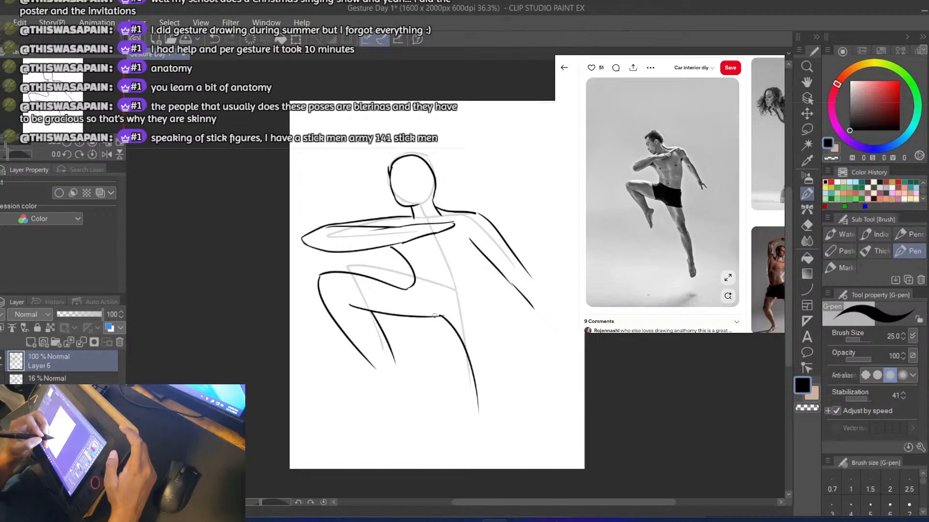
{"action": "key", "text": "ctrl+z"}
{"action": "left_click_drag", "start_coordinate": [438, 316], "coordinate": [477, 408]}
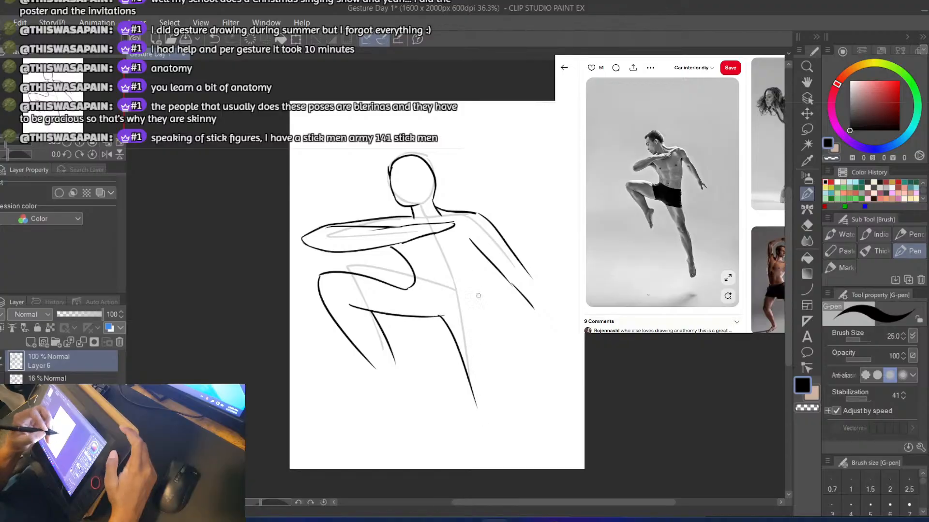
Draw the torso's right-hand side from the armpit down past the waist and hip, continuing into the straight leg's outer edge
{"action": "left_click_drag", "start_coordinate": [469, 239], "coordinate": [486, 330]}
{"action": "key", "text": "ctrl+z"}
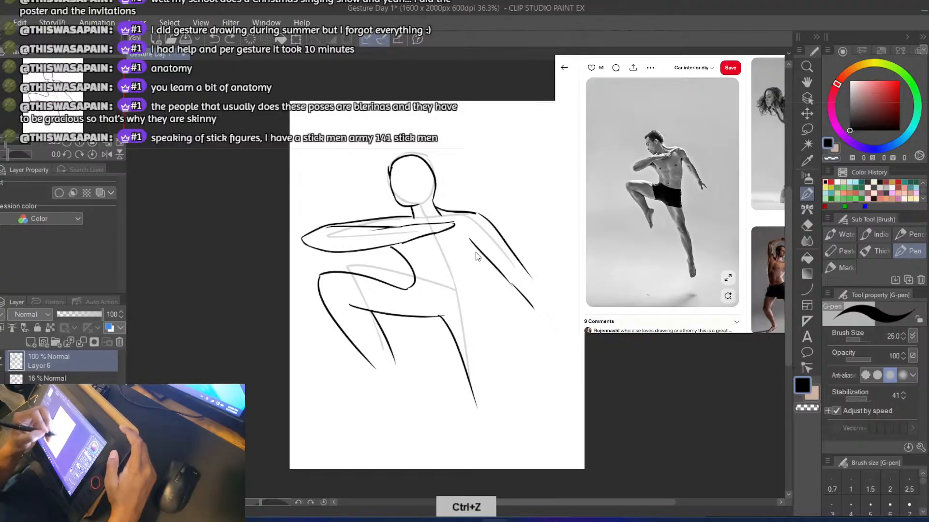
{"action": "left_click_drag", "start_coordinate": [469, 238], "coordinate": [508, 378]}
{"action": "key", "text": "ctrl+z"}
{"action": "left_click_drag", "start_coordinate": [489, 292], "coordinate": [503, 372]}
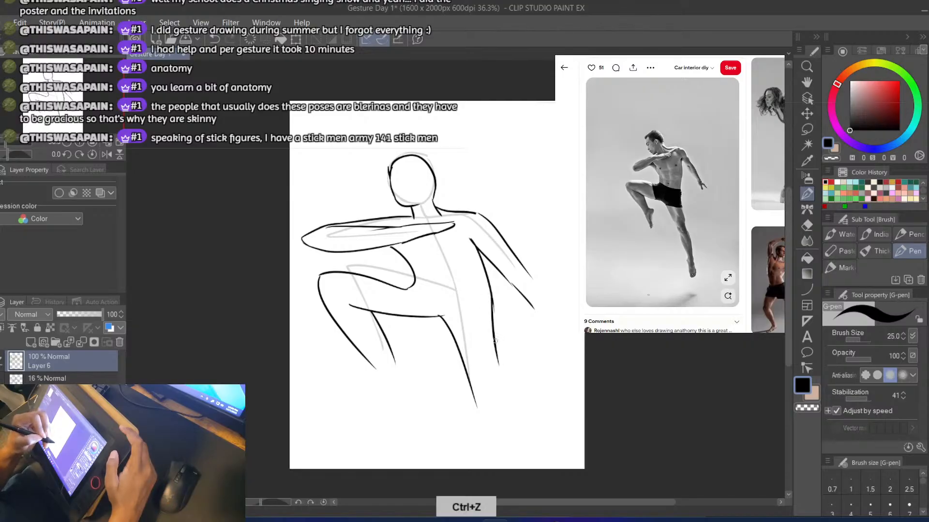
{"action": "key", "text": "ctrl+z"}
{"action": "left_click_drag", "start_coordinate": [484, 274], "coordinate": [508, 383]}
{"action": "key", "text": "ctrl+z"}
{"action": "key", "text": "ctrl+z"}
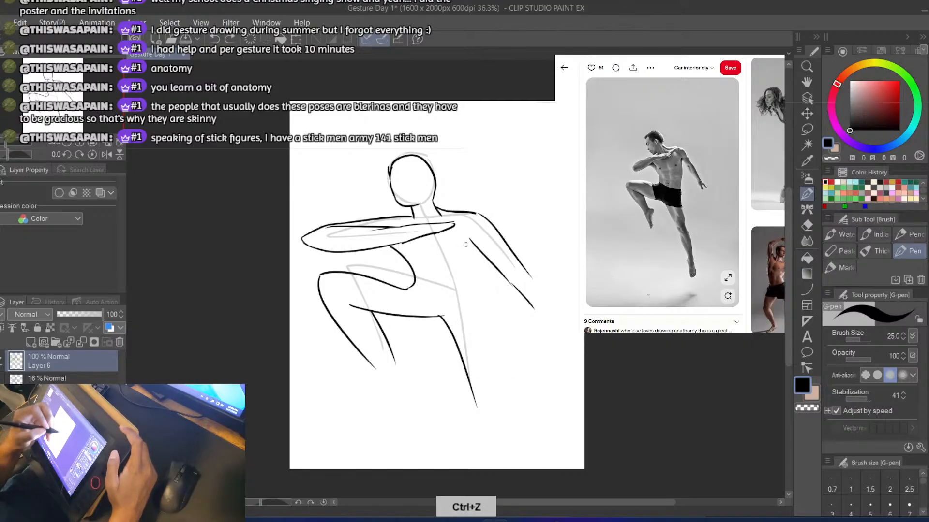
{"action": "mouse_move", "coordinate": [467, 238]}
{"action": "left_mouse_down"}
{"action": "mouse_move", "coordinate": [483, 274]}
{"action": "mouse_move", "coordinate": [502, 408]}
{"action": "left_mouse_up"}
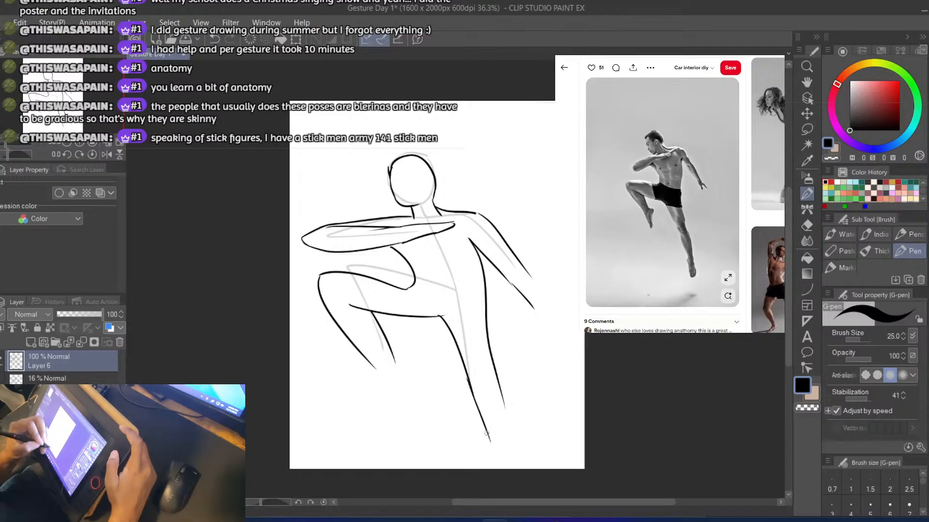
Extend the inner and outer edges of the straight leg further down the calf
{"action": "key", "text": "ctrl+z"}
{"action": "left_click_drag", "start_coordinate": [467, 379], "coordinate": [494, 447]}
{"action": "left_click_drag", "start_coordinate": [498, 378], "coordinate": [511, 446]}
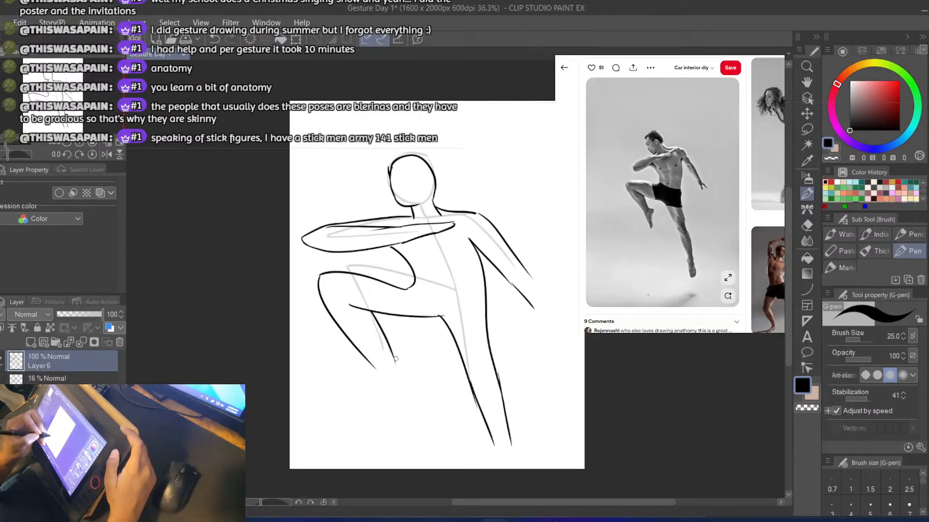
Draw the bent leg's pointed foot, with a front line continuing the shin, a rounded heel below the calf and a narrow toe tip
{"action": "left_click_drag", "start_coordinate": [396, 359], "coordinate": [392, 409]}
{"action": "key", "text": "ctrl+z"}
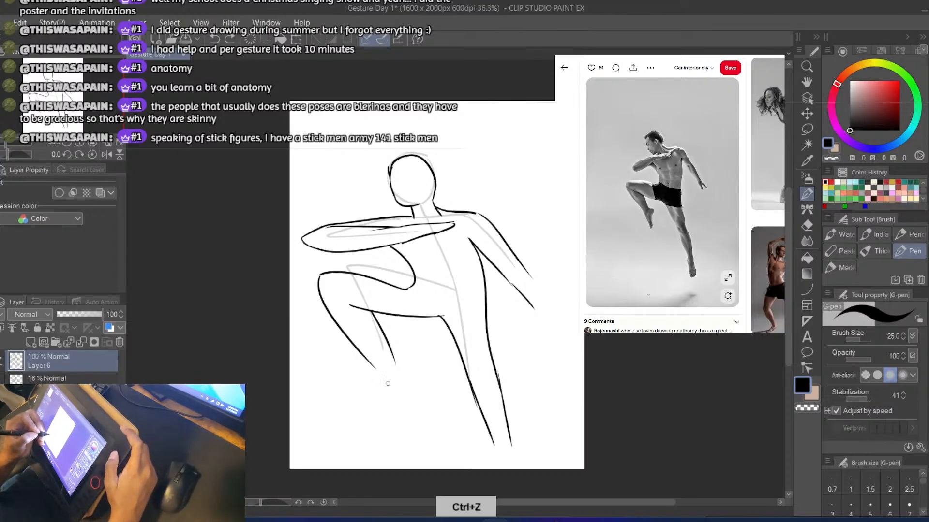
{"action": "left_click_drag", "start_coordinate": [373, 366], "coordinate": [395, 412]}
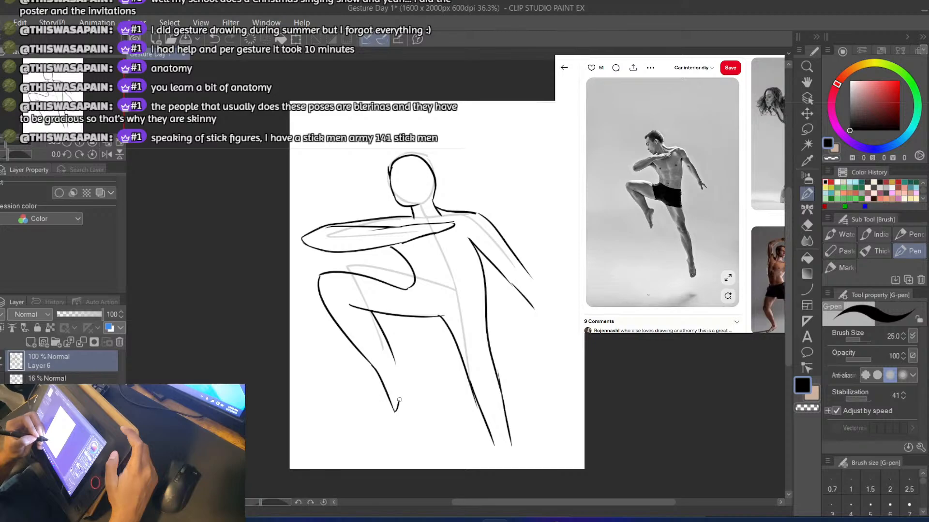
{"action": "key", "text": "ctrl+z"}
{"action": "left_click_drag", "start_coordinate": [401, 396], "coordinate": [402, 352]}
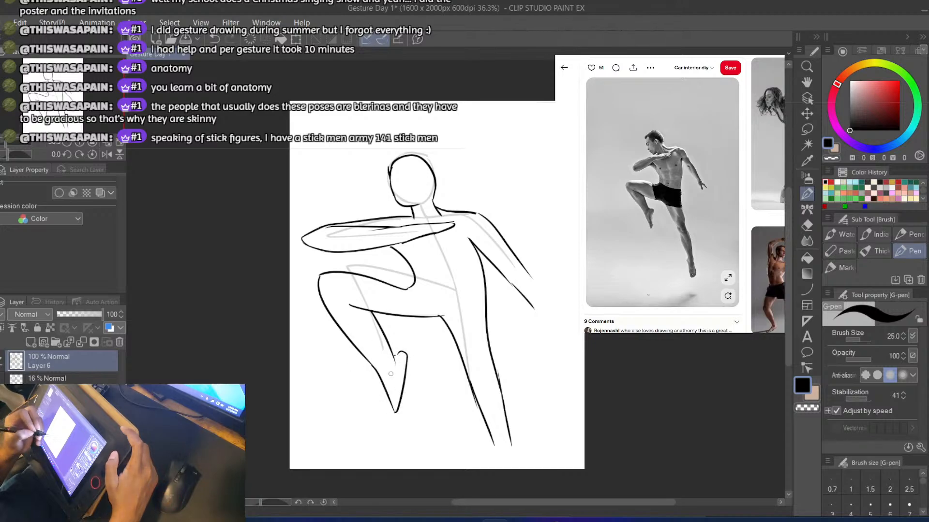
{"action": "key", "text": "ctrl+z"}
{"action": "left_click_drag", "start_coordinate": [395, 357], "coordinate": [398, 420]}
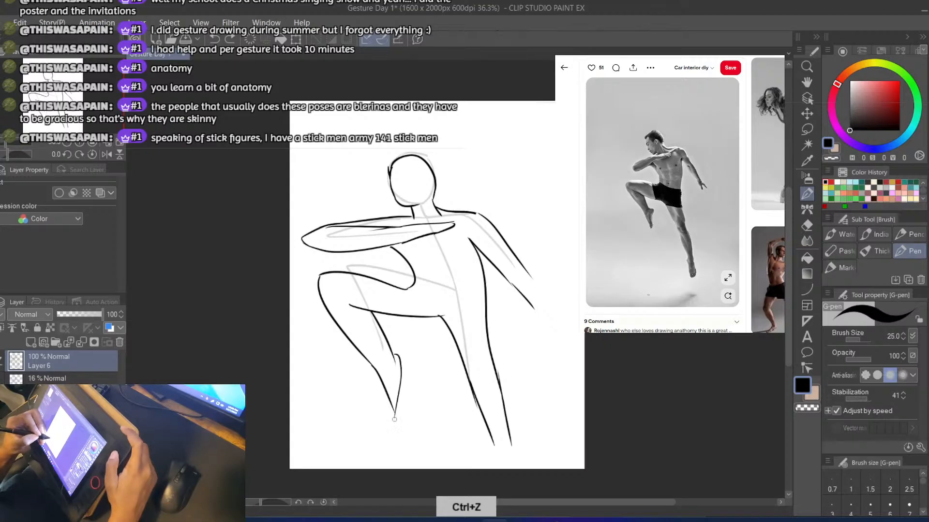
{"action": "key", "text": "ctrl+z"}
{"action": "left_click_drag", "start_coordinate": [405, 367], "coordinate": [396, 416]}
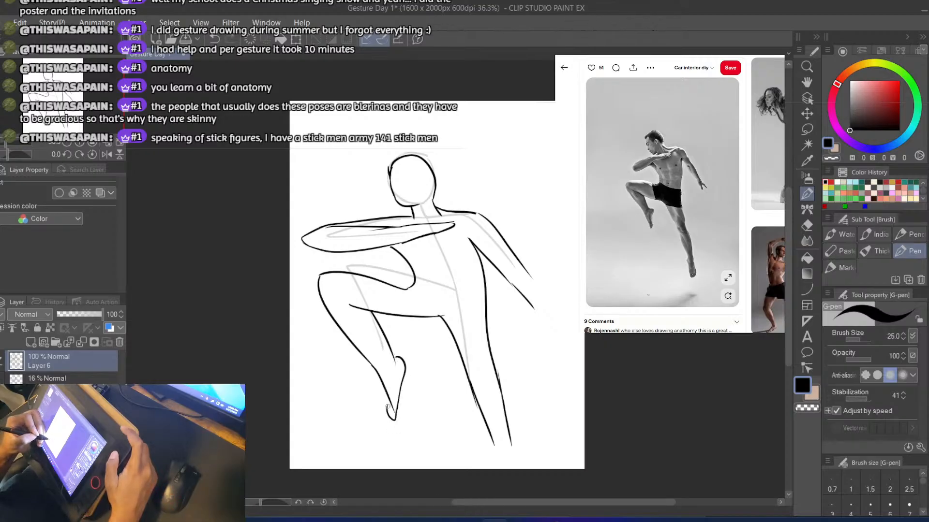
{"action": "key", "text": "ctrl+z"}
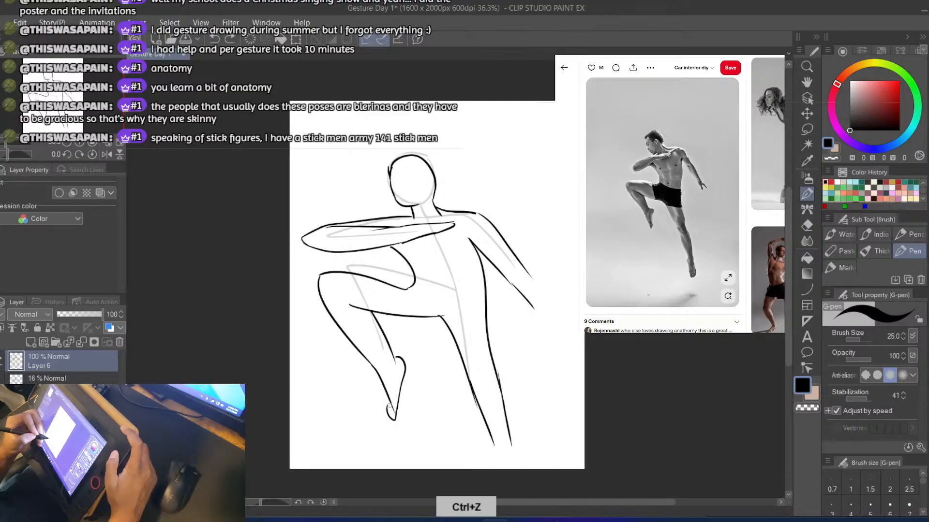
{"action": "left_click_drag", "start_coordinate": [389, 401], "coordinate": [394, 424]}
{"action": "key", "text": "e"}
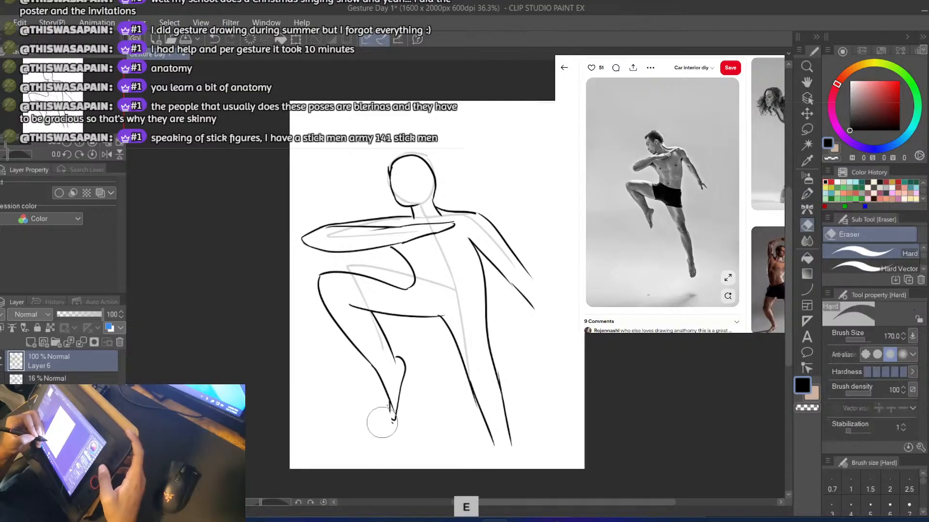
{"action": "key", "text": "b"}
{"action": "key", "text": "ctrl+z"}
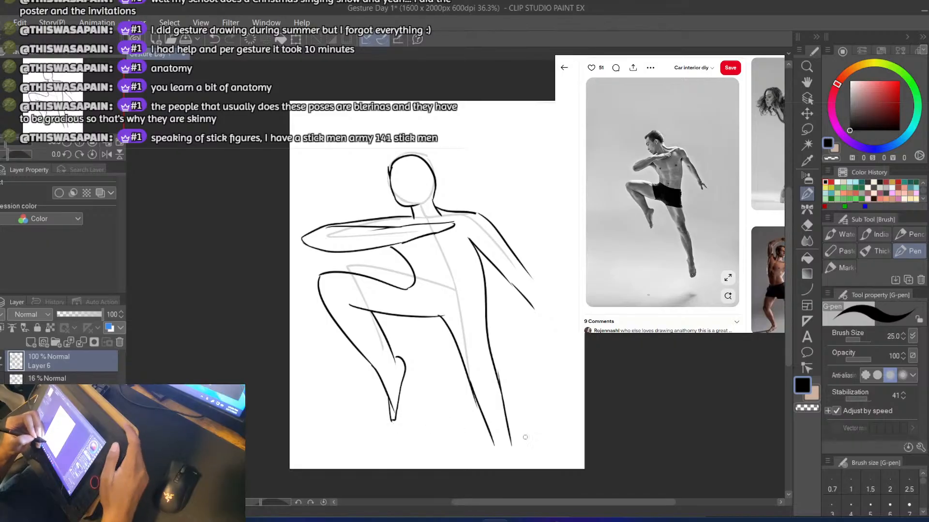
Extend the straight leg to the canvas's lower edge, and finish the lowered arm with longer forearm lines and simple fingers
{"action": "key", "text": "ctrl+z"}
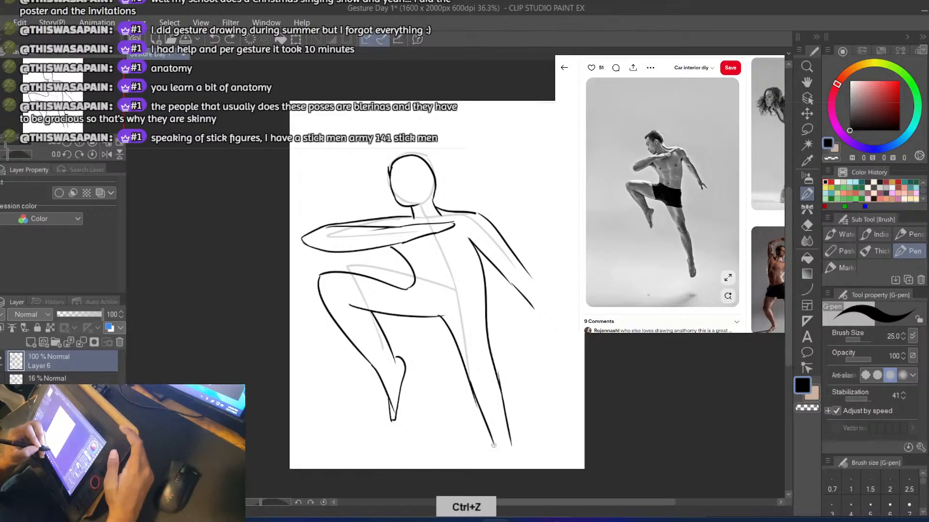
{"action": "key", "text": "ctrl+z"}
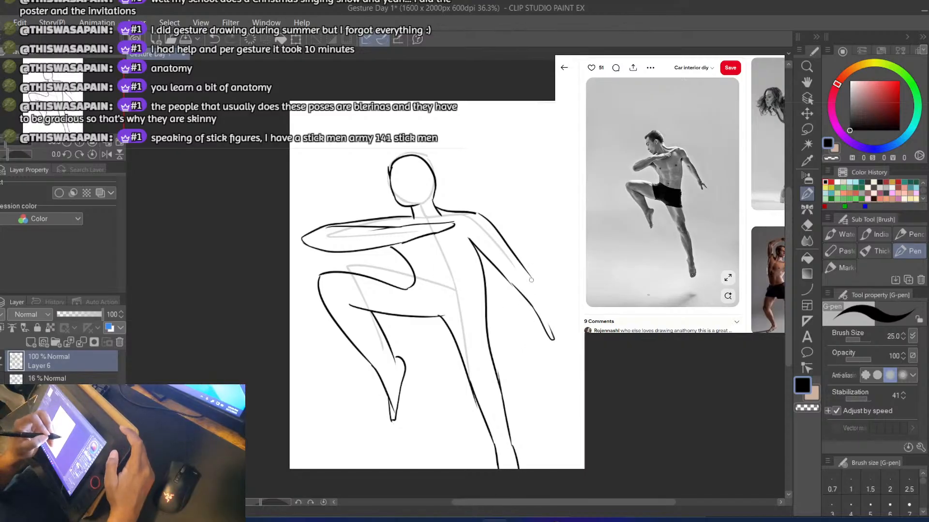
{"action": "left_click_drag", "start_coordinate": [519, 265], "coordinate": [546, 306]}
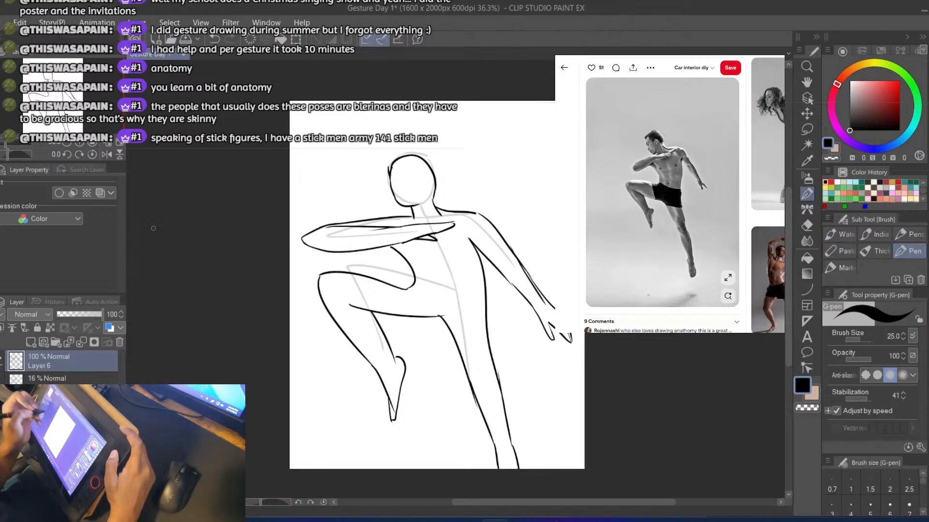
Erase the head's left-hand contour, redraw it as a face profile with a small angled chin, and save the drawing
{"action": "key", "text": "e"}
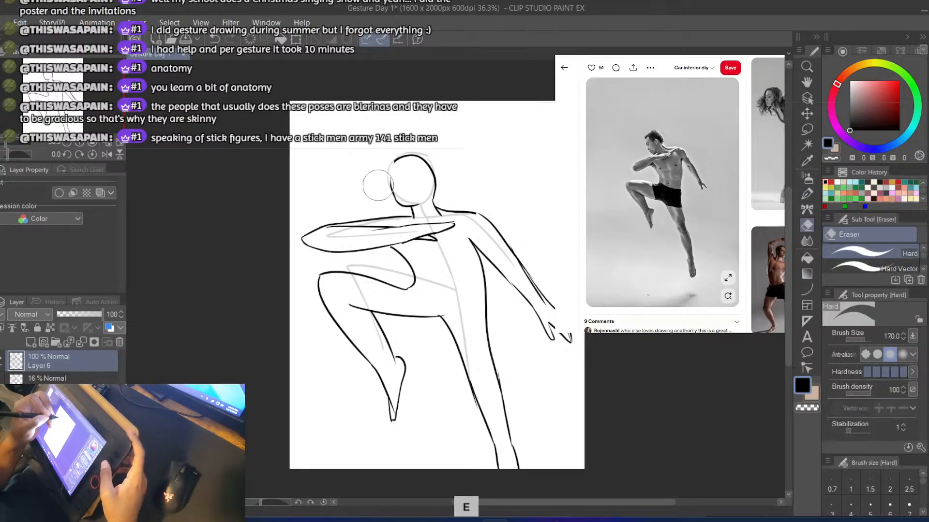
{"action": "key", "text": "b"}
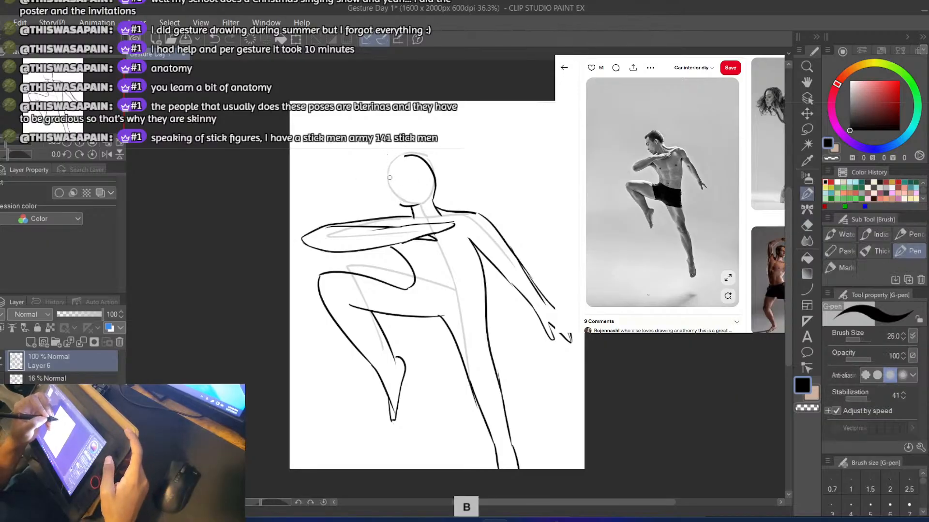
{"action": "left_click_drag", "start_coordinate": [389, 177], "coordinate": [394, 204]}
{"action": "key", "text": "ctrl+z"}
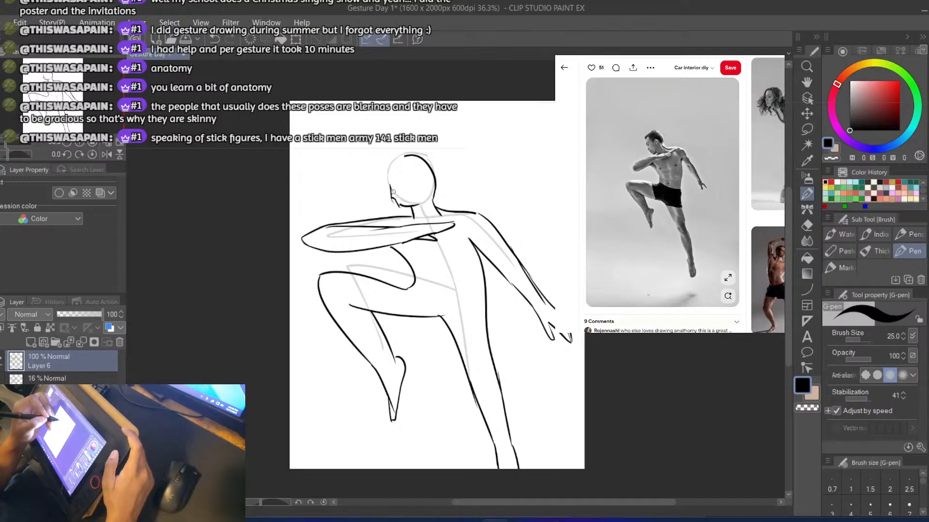
{"action": "key", "text": "ctrl+z"}
{"action": "left_click_drag", "start_coordinate": [395, 199], "coordinate": [401, 210]}
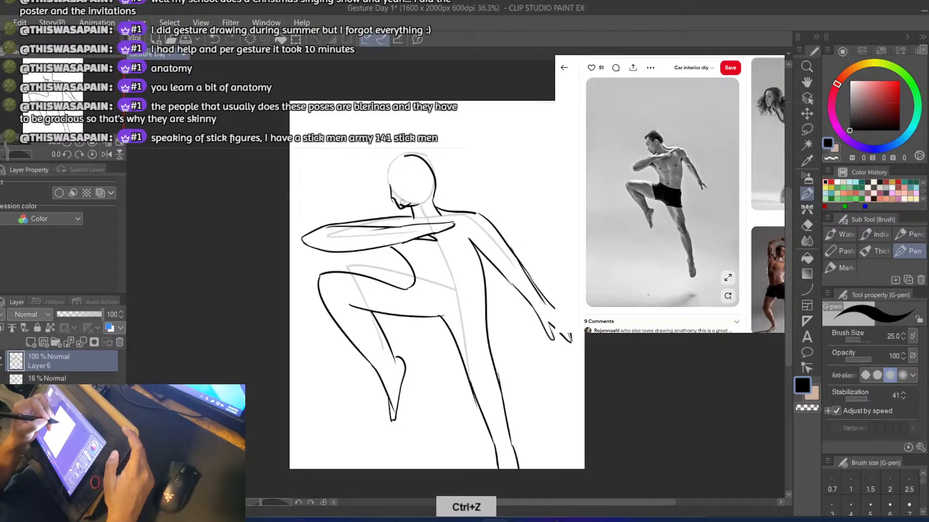
{"action": "key", "text": "ctrl+z"}
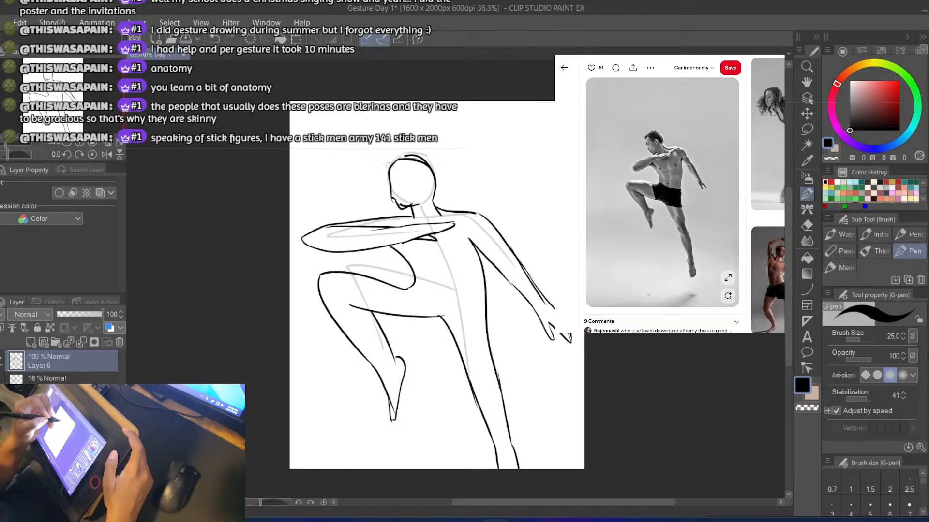
{"action": "key", "text": "ctrl+s"}
Reduce the pen size to 15 and remove the stray mark beside the lower face, setting the hard eraser to size 40
{"action": "key", "text": "e"}
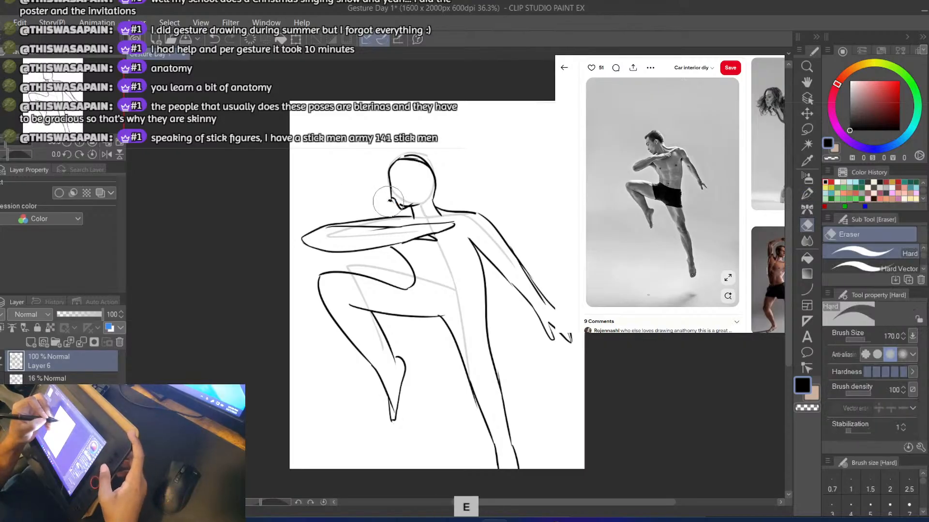
{"action": "key", "text": "b"}
{"action": "key", "text": "ctrl+z"}
{"action": "key", "text": "bracketleft"}
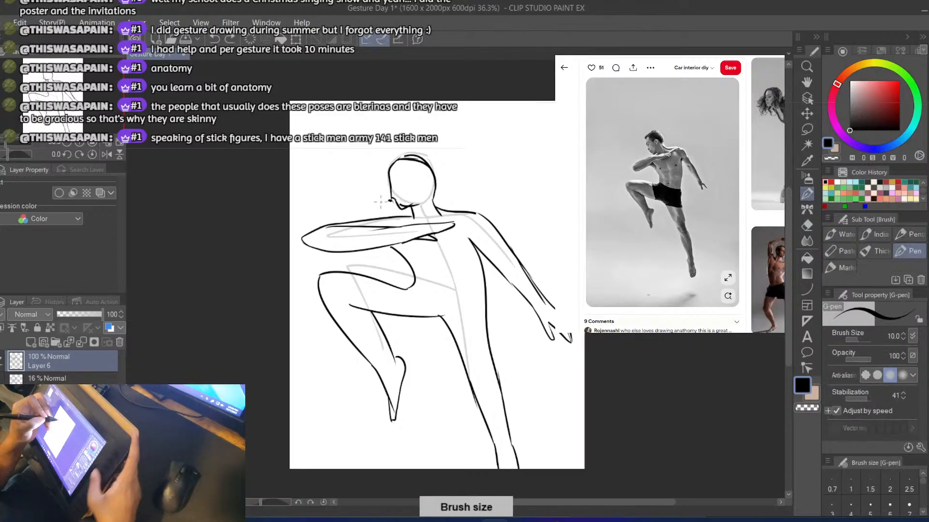
{"action": "key", "text": "bracketright"}
{"action": "key", "text": "bracketright"}
{"action": "key", "text": "bracketright"}
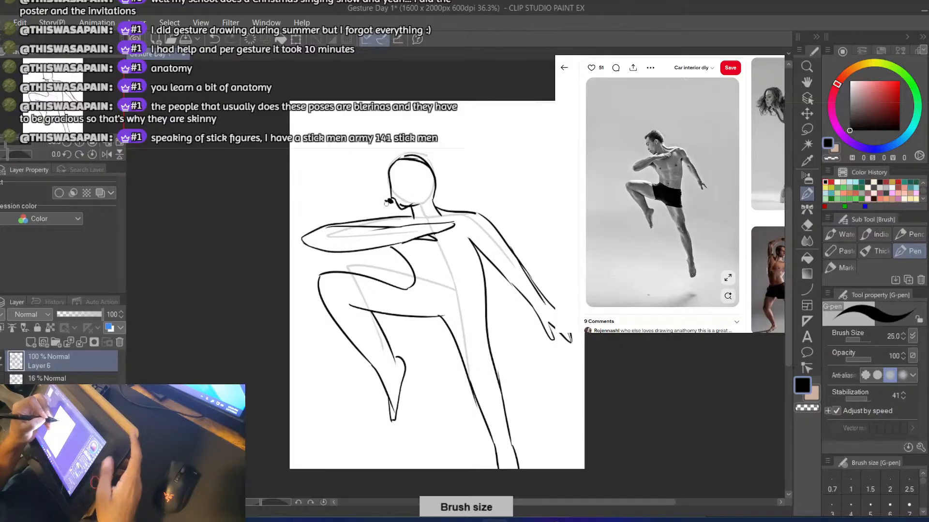
{"action": "key", "text": "ctrl+s"}
{"action": "key", "text": "bracketleft"}
{"action": "key", "text": "bracketleft"}
{"action": "key", "text": "bracketleft"}
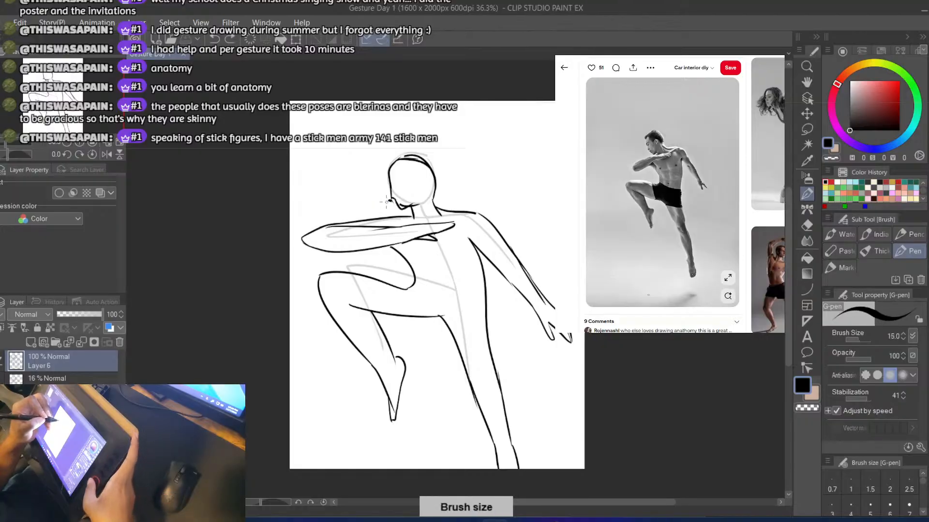
{"action": "key", "text": "ctrl+z"}
{"action": "key", "text": "e"}
{"action": "key", "text": "bracketright"}
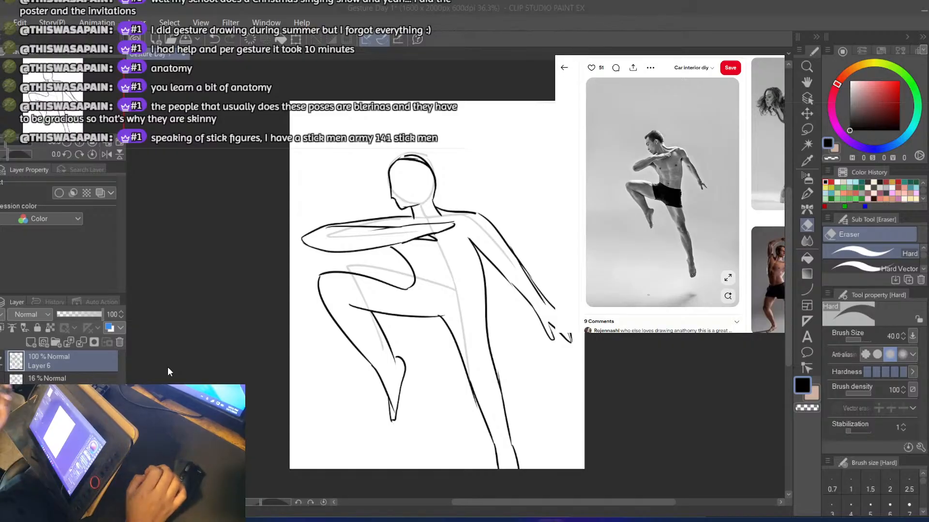
Add a new layer above the drawing, hide the outline and stick-figure layers, and select the new layer
{"action": "left_click", "coordinate": [31, 343]}
{"action": "left_click", "coordinate": [29, 378]}
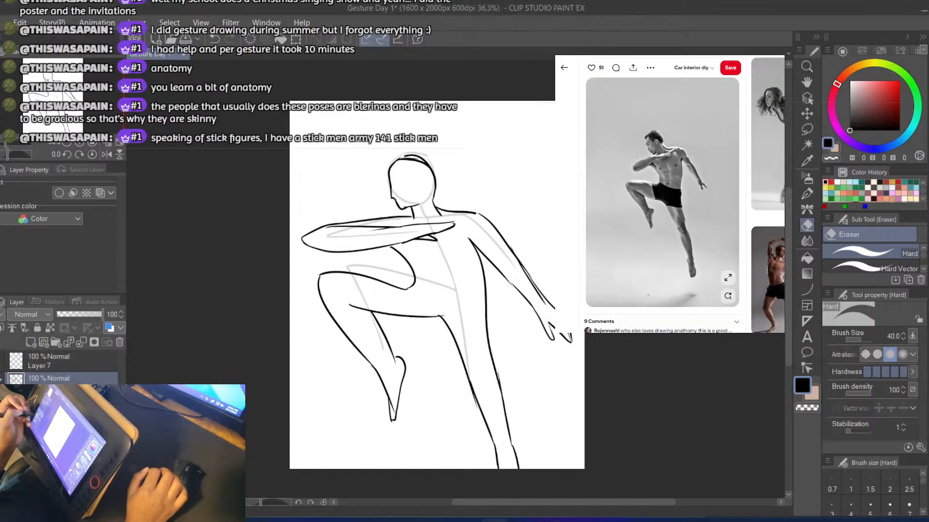
{"action": "left_click", "coordinate": [1, 380]}
{"action": "left_click", "coordinate": [1, 402]}
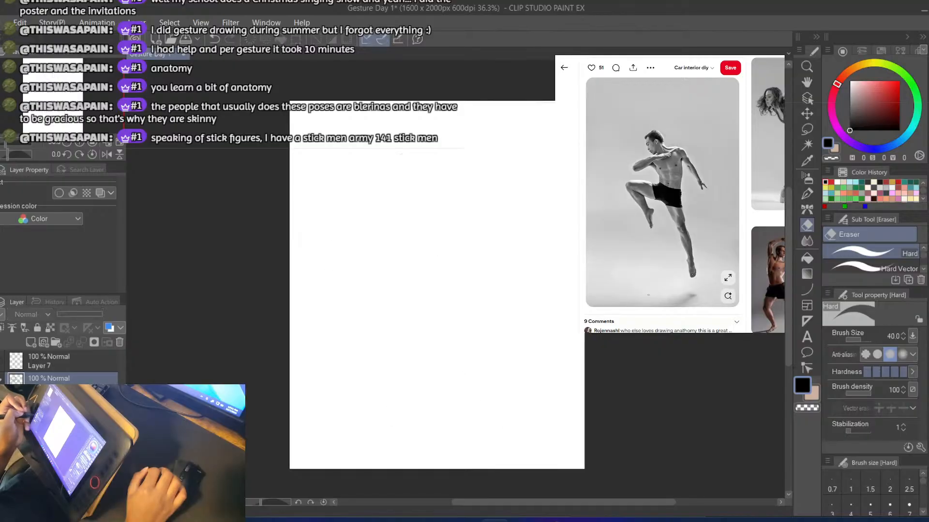
{"action": "left_click", "coordinate": [33, 366]}
With the size 15 pen, draw the head as a side profile with a chin, continuing into the back of the neck and shoulder
{"action": "key", "text": "p"}
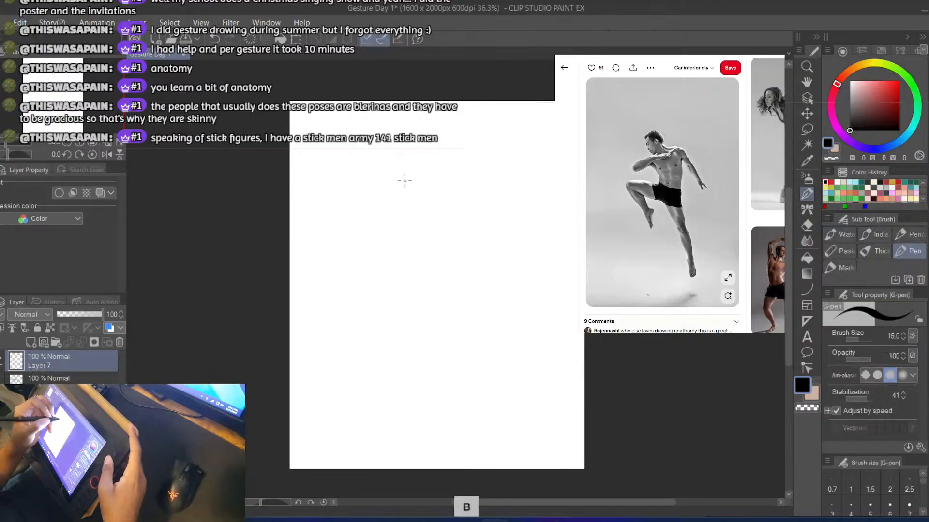
{"action": "left_click_drag", "start_coordinate": [398, 169], "coordinate": [400, 194]}
{"action": "key", "text": "ctrl+z"}
{"action": "mouse_move", "coordinate": [393, 152]}
{"action": "left_mouse_down"}
{"action": "mouse_move", "coordinate": [401, 189]}
{"action": "mouse_move", "coordinate": [414, 152]}
{"action": "mouse_move", "coordinate": [393, 182]}
{"action": "mouse_move", "coordinate": [413, 196]}
{"action": "mouse_move", "coordinate": [430, 160]}
{"action": "mouse_move", "coordinate": [445, 208]}
{"action": "mouse_move", "coordinate": [496, 207]}
{"action": "mouse_move", "coordinate": [516, 235]}
{"action": "left_mouse_up"}
{"action": "key", "text": "ctrl+z"}
{"action": "key", "text": "ctrl+z"}
{"action": "key", "text": "ctrl+z"}
{"action": "key", "text": "ctrl+z"}
{"action": "key", "text": "ctrl+z"}
{"action": "key", "text": "ctrl+z"}
Try drawing the lowered arm's outer edge, curving down from the end of the shoulder line
{"action": "mouse_move", "coordinate": [476, 208]}
{"action": "left_mouse_down"}
{"action": "mouse_move", "coordinate": [505, 216]}
{"action": "mouse_move", "coordinate": [538, 244]}
{"action": "left_mouse_up"}
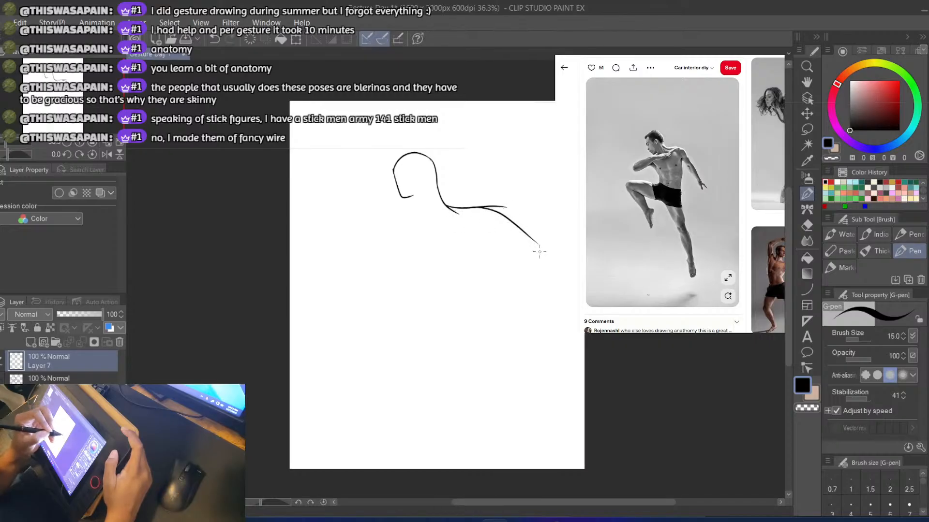
{"action": "key", "text": "ctrl+z"}
{"action": "left_click_drag", "start_coordinate": [496, 207], "coordinate": [545, 294]}
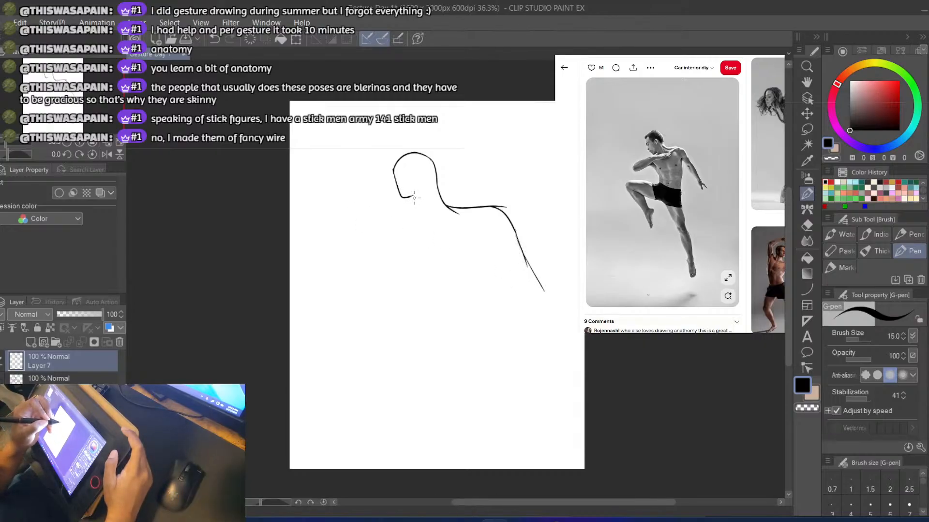
Add a short front neck line under the chin, and erase the shoulder and arm lines with an enlarged eraser
{"action": "key", "text": "ctrl+z"}
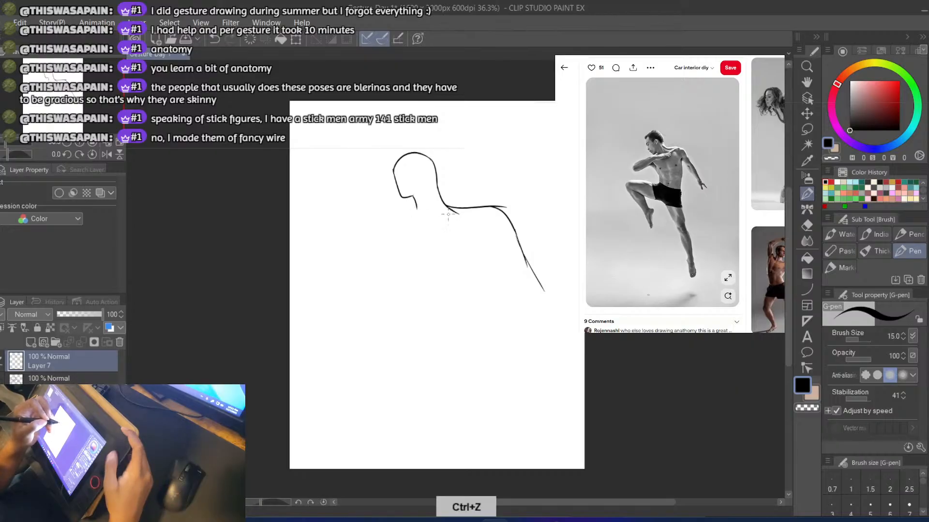
{"action": "key", "text": "ctrl+s"}
{"action": "key", "text": "e"}
{"action": "key", "text": "]"}
{"action": "key", "text": "]"}
{"action": "key", "text": "]"}
{"action": "key", "text": "]"}
{"action": "mouse_move", "coordinate": [450, 213]}
{"action": "left_mouse_down"}
{"action": "mouse_move", "coordinate": [470, 207]}
{"action": "mouse_move", "coordinate": [500, 218]}
{"action": "mouse_move", "coordinate": [543, 290]}
{"action": "left_mouse_up"}
{"action": "key", "text": "b"}
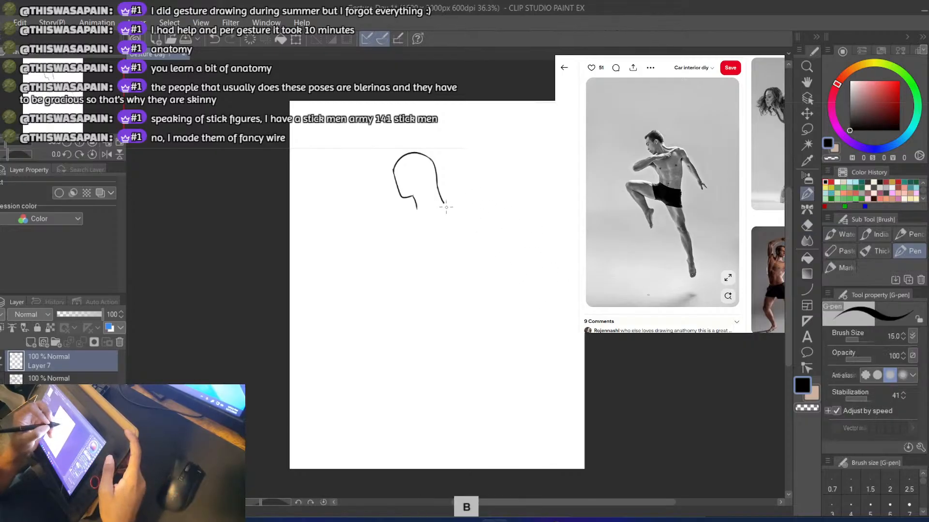
Draw the shoulder line from the back of the neck, continuing down into the lowered arm's outer edge
{"action": "mouse_move", "coordinate": [448, 204]}
{"action": "left_mouse_down"}
{"action": "mouse_move", "coordinate": [494, 207]}
{"action": "mouse_move", "coordinate": [533, 280]}
{"action": "left_mouse_up"}
{"action": "key", "text": "ctrl+z"}
{"action": "key", "text": "ctrl+z"}
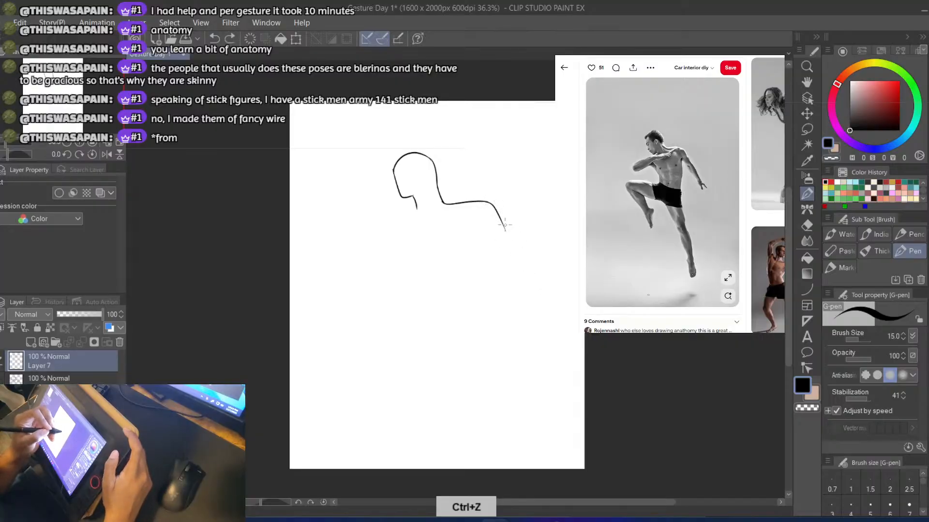
{"action": "left_click_drag", "start_coordinate": [504, 228], "coordinate": [530, 275]}
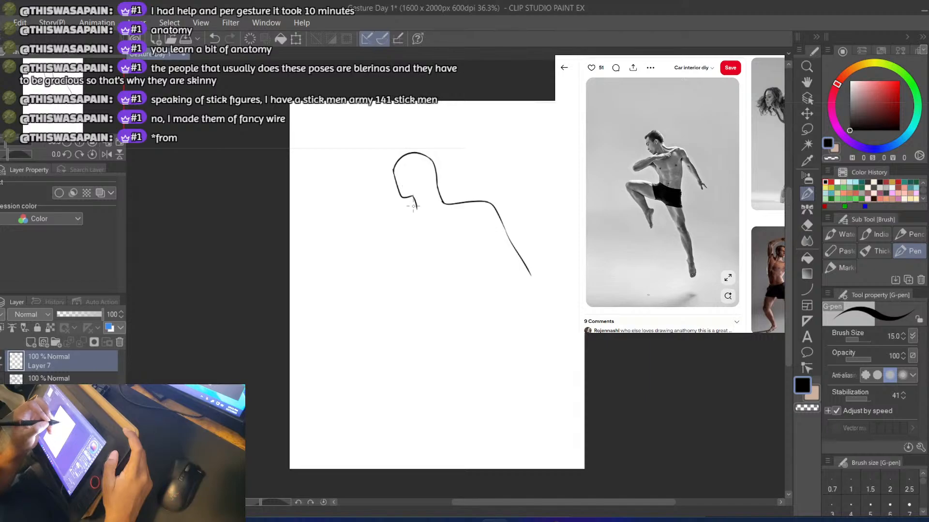
Erase the short front neck line, and draw the raised arm's upper edge from the chin out to the elbow
{"action": "key", "text": "e"}
{"action": "left_click_drag", "start_coordinate": [414, 207], "coordinate": [337, 214]}
{"action": "key", "text": "b"}
{"action": "key", "text": "ctrl+z"}
{"action": "key", "text": "ctrl+z"}
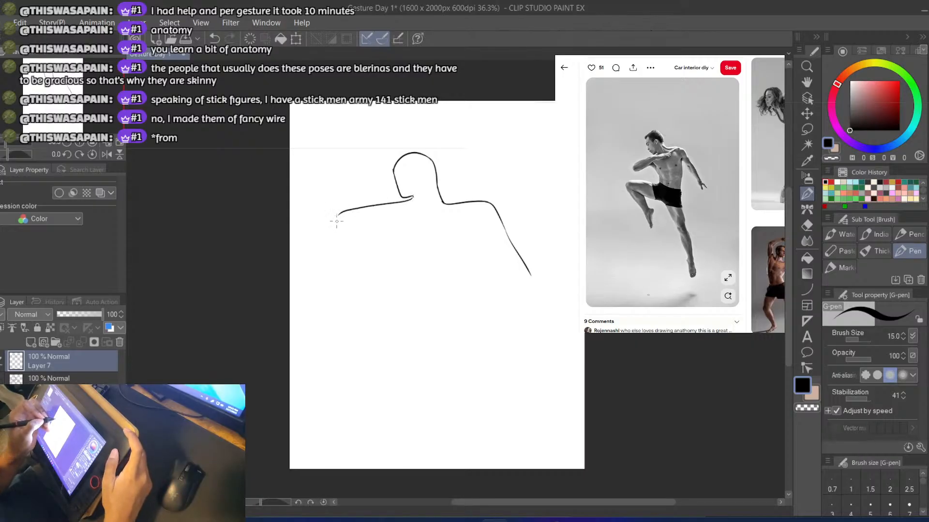
{"action": "key", "text": "ctrl+z"}
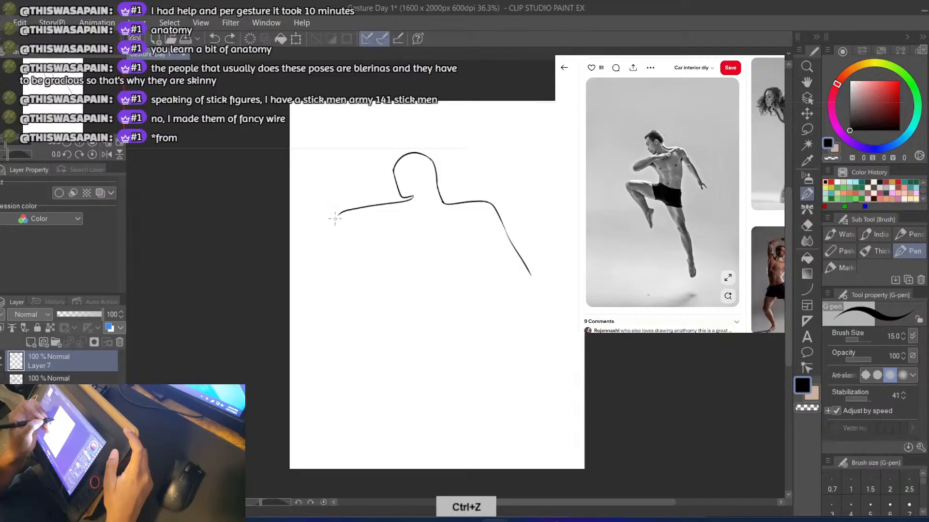
Draw the raised arm's rounded elbow and its lower edge running back toward the chest
{"action": "mouse_move", "coordinate": [334, 224]}
{"action": "left_mouse_down"}
{"action": "mouse_move", "coordinate": [336, 239]}
{"action": "mouse_move", "coordinate": [408, 221]}
{"action": "left_mouse_up"}
{"action": "key", "text": "ctrl+z"}
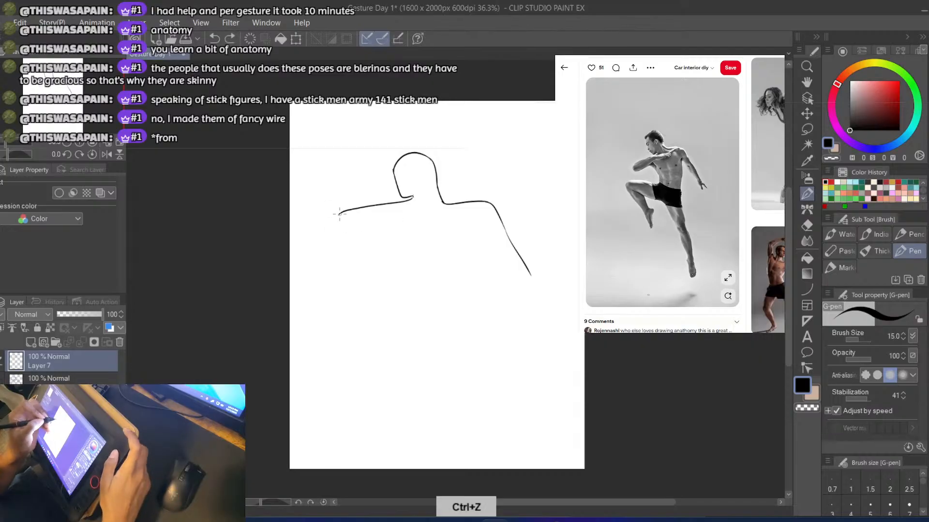
{"action": "mouse_move", "coordinate": [331, 233]}
{"action": "left_mouse_down"}
{"action": "mouse_move", "coordinate": [348, 242]}
{"action": "mouse_move", "coordinate": [442, 221]}
{"action": "left_mouse_up"}
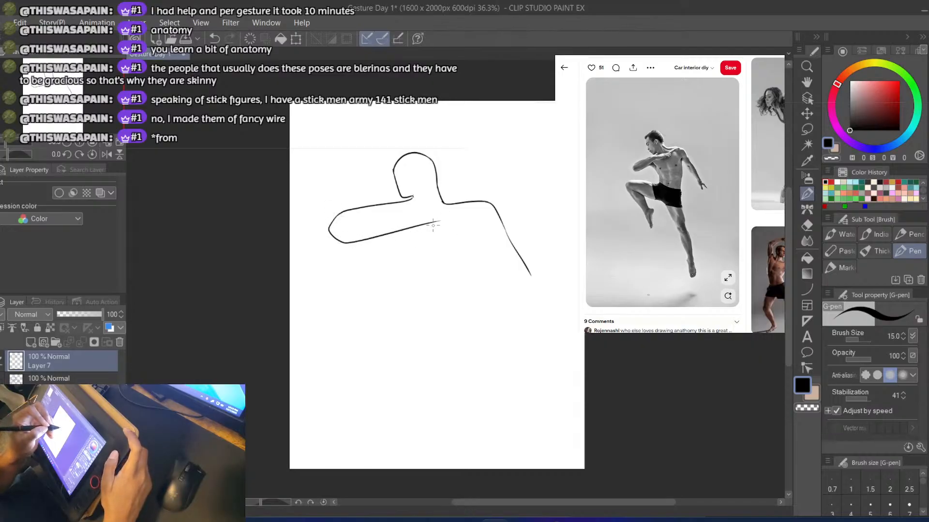
Draw the front of the torso curving down from the raised arm, then the top edge of the lifted thigh to the knee
{"action": "key", "text": "ctrl+z"}
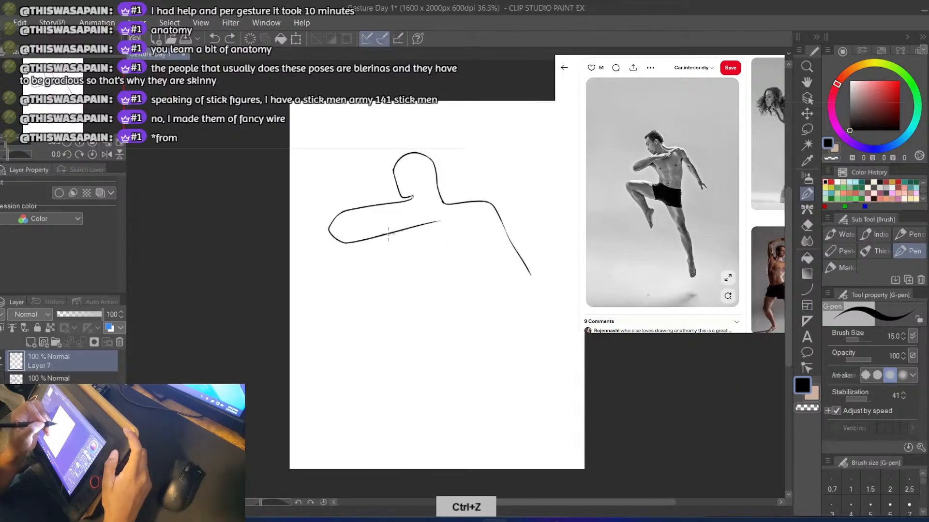
{"action": "key", "text": "ctrl+z"}
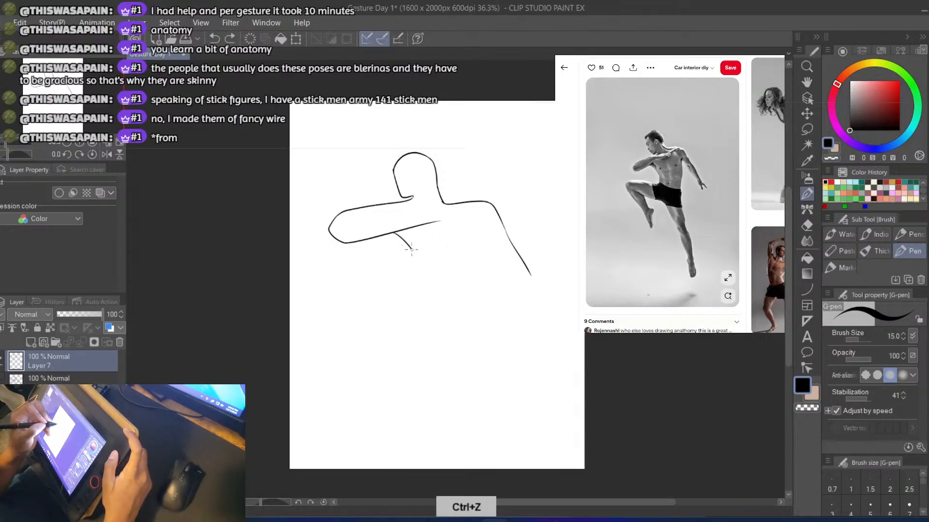
{"action": "mouse_move", "coordinate": [411, 249]}
{"action": "left_mouse_down"}
{"action": "mouse_move", "coordinate": [415, 284]}
{"action": "mouse_move", "coordinate": [337, 277]}
{"action": "left_mouse_up"}
{"action": "key", "text": "ctrl+z"}
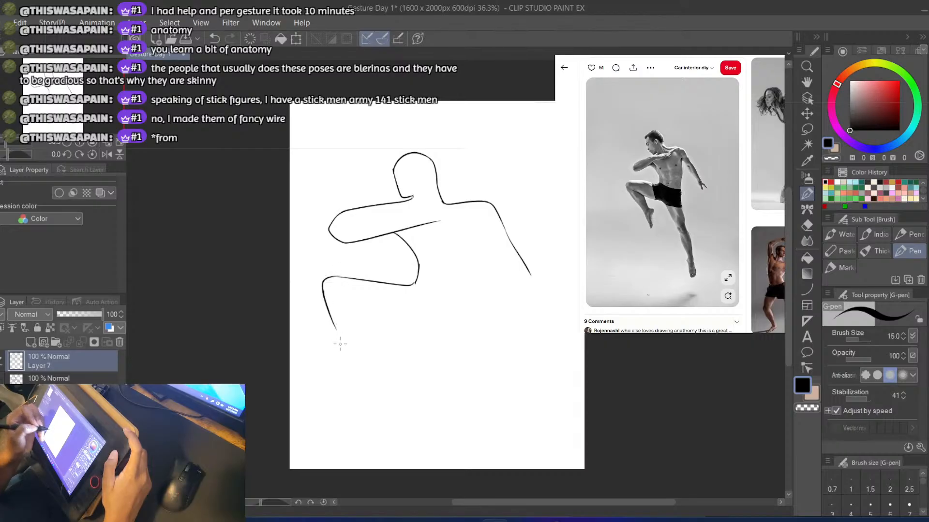
Redraw the lifted knee and shin as one long line, ending in a pointed foot with its heel
{"action": "key", "text": "ctrl+z"}
{"action": "mouse_move", "coordinate": [338, 278]}
{"action": "left_mouse_down"}
{"action": "mouse_move", "coordinate": [319, 288]}
{"action": "mouse_move", "coordinate": [333, 324]}
{"action": "mouse_move", "coordinate": [390, 401]}
{"action": "mouse_move", "coordinate": [392, 355]}
{"action": "mouse_move", "coordinate": [383, 387]}
{"action": "mouse_move", "coordinate": [391, 408]}
{"action": "mouse_move", "coordinate": [388, 354]}
{"action": "mouse_move", "coordinate": [376, 375]}
{"action": "mouse_move", "coordinate": [394, 413]}
{"action": "mouse_move", "coordinate": [397, 353]}
{"action": "mouse_move", "coordinate": [393, 415]}
{"action": "mouse_move", "coordinate": [402, 356]}
{"action": "left_mouse_up"}
{"action": "key", "text": "ctrl+z"}
{"action": "key", "text": "ctrl+z"}
{"action": "key", "text": "ctrl+z"}
{"action": "key", "text": "ctrl+z"}
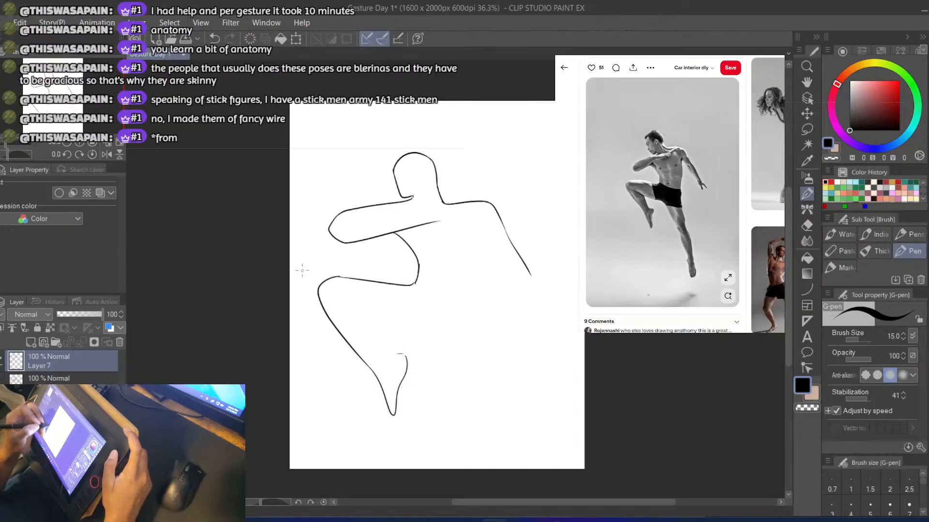
Try several curves for the underside of the lifted thigh, from behind the knee toward the hip
{"action": "left_click_drag", "start_coordinate": [335, 302], "coordinate": [402, 316]}
{"action": "key", "text": "ctrl+z"}
{"action": "left_click_drag", "start_coordinate": [346, 313], "coordinate": [444, 329]}
{"action": "key", "text": "ctrl+z"}
{"action": "key", "text": "ctrl+z"}
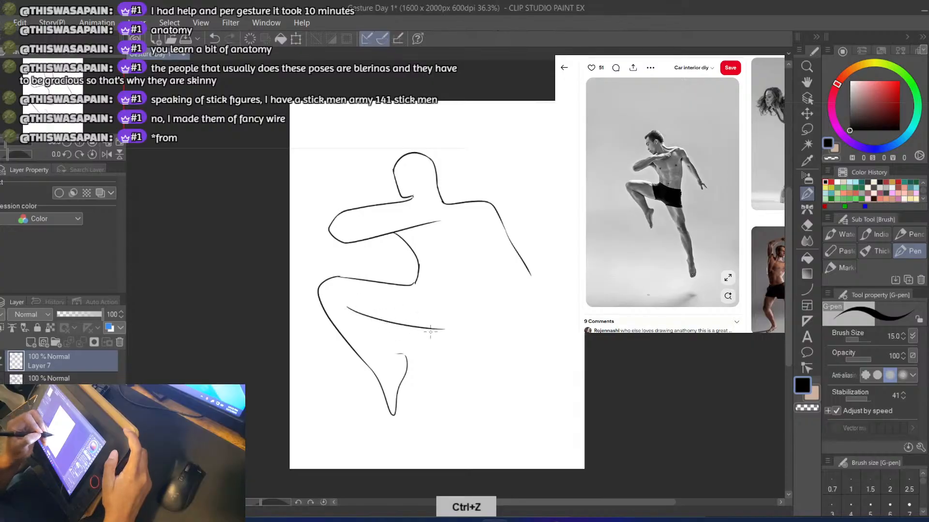
{"action": "key", "text": "ctrl+z"}
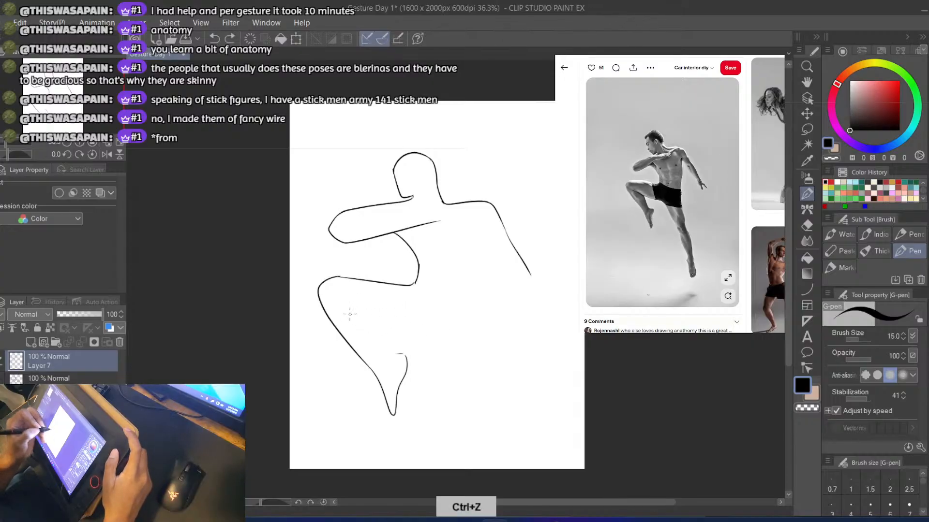
{"action": "left_click_drag", "start_coordinate": [349, 314], "coordinate": [436, 322]}
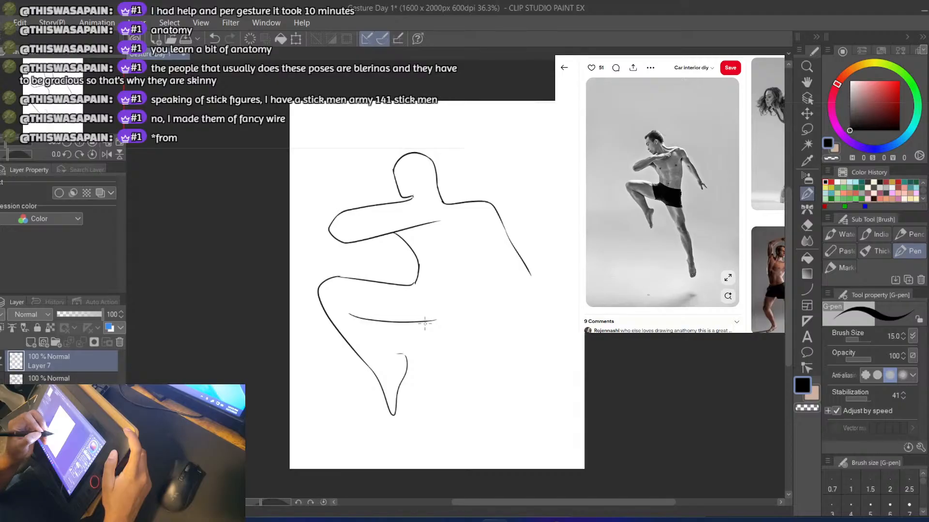
{"action": "key", "text": "ctrl+z"}
{"action": "left_click_drag", "start_coordinate": [353, 314], "coordinate": [439, 332]}
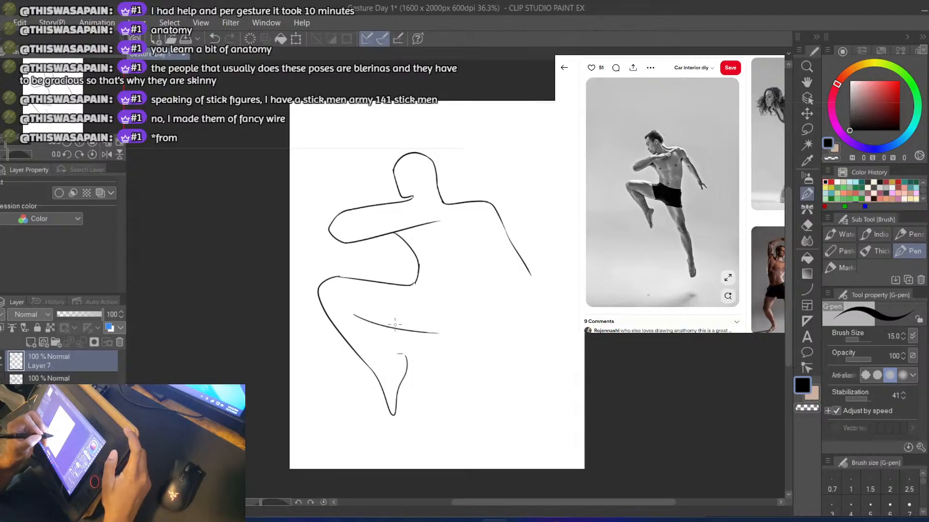
{"action": "key", "text": "ctrl+z"}
{"action": "left_click_drag", "start_coordinate": [354, 314], "coordinate": [449, 331]}
{"action": "key", "text": "ctrl+z"}
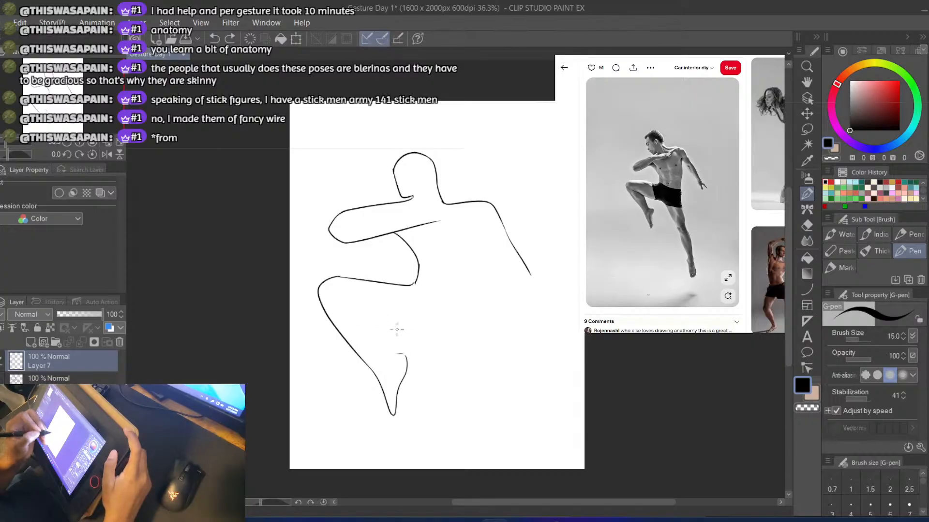
Draw the lifted thigh's underside up to the crotch, and try several inner-edge strokes for the extended leg
{"action": "mouse_move", "coordinate": [390, 327]}
{"action": "left_mouse_down"}
{"action": "mouse_move", "coordinate": [454, 334]}
{"action": "mouse_move", "coordinate": [476, 351]}
{"action": "mouse_move", "coordinate": [480, 397]}
{"action": "left_mouse_up"}
{"action": "key", "text": "ctrl+z"}
{"action": "left_click_drag", "start_coordinate": [458, 333], "coordinate": [485, 389]}
{"action": "key", "text": "ctrl+z"}
{"action": "left_click_drag", "start_coordinate": [458, 334], "coordinate": [490, 394]}
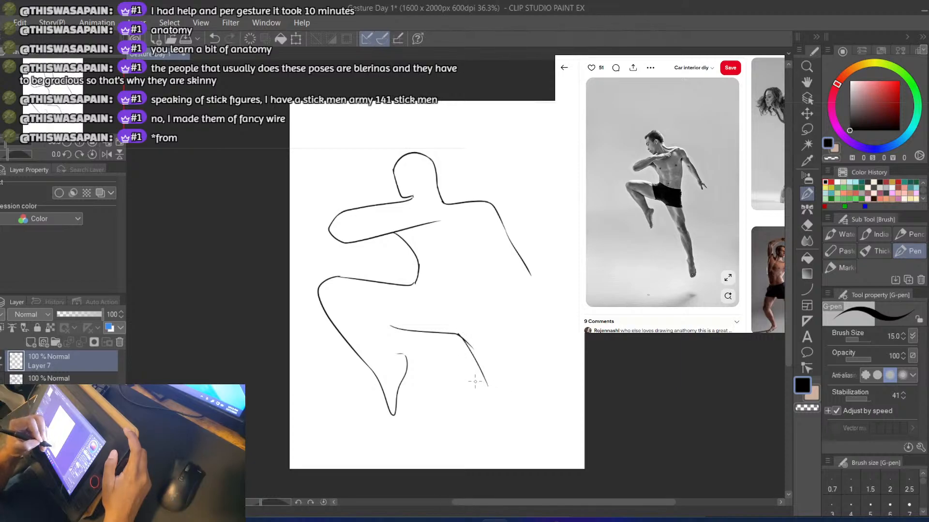
{"action": "key", "text": "ctrl+z"}
{"action": "left_click_drag", "start_coordinate": [458, 334], "coordinate": [484, 411]}
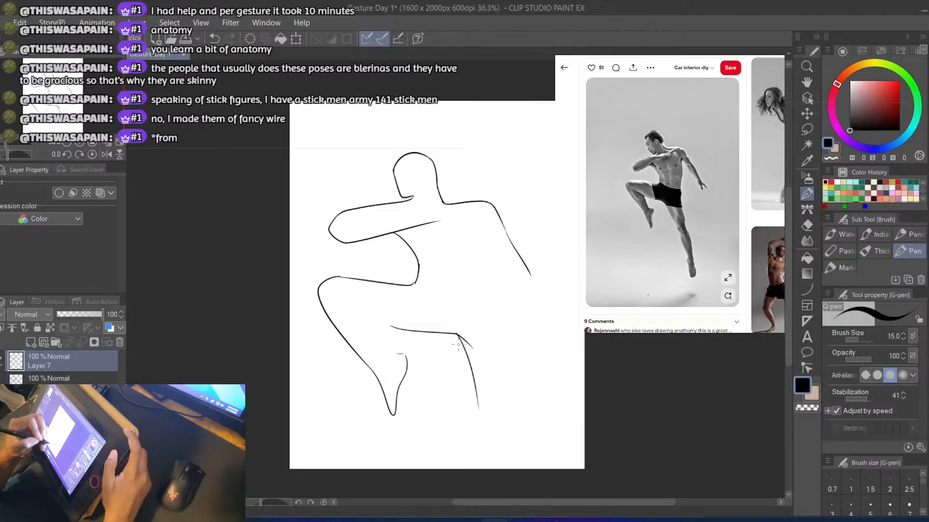
{"action": "key", "text": "ctrl+z"}
{"action": "left_click_drag", "start_coordinate": [458, 335], "coordinate": [483, 423]}
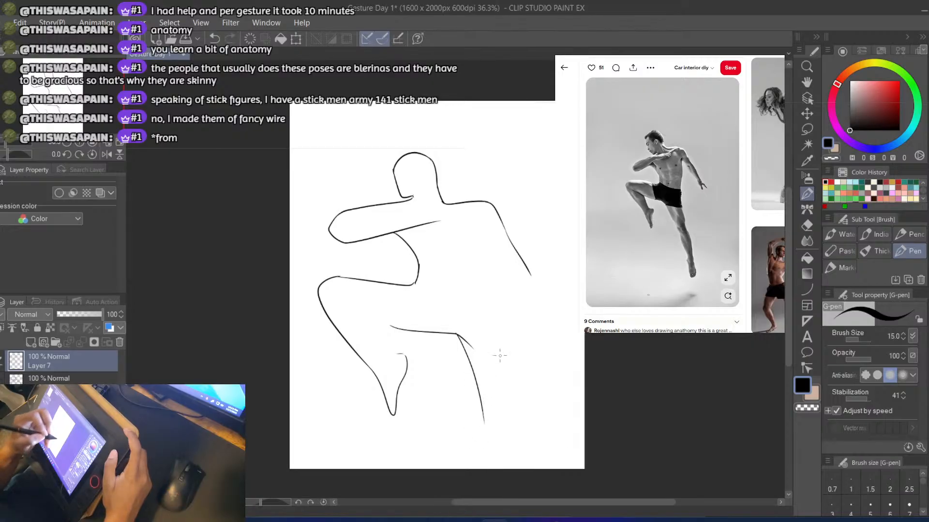
Try short strokes for the extended leg's outer edge and hip, and undo them with the inner-leg line
{"action": "left_click_drag", "start_coordinate": [513, 323], "coordinate": [515, 388]}
{"action": "key", "text": "ctrl+z"}
{"action": "left_click_drag", "start_coordinate": [495, 284], "coordinate": [507, 341]}
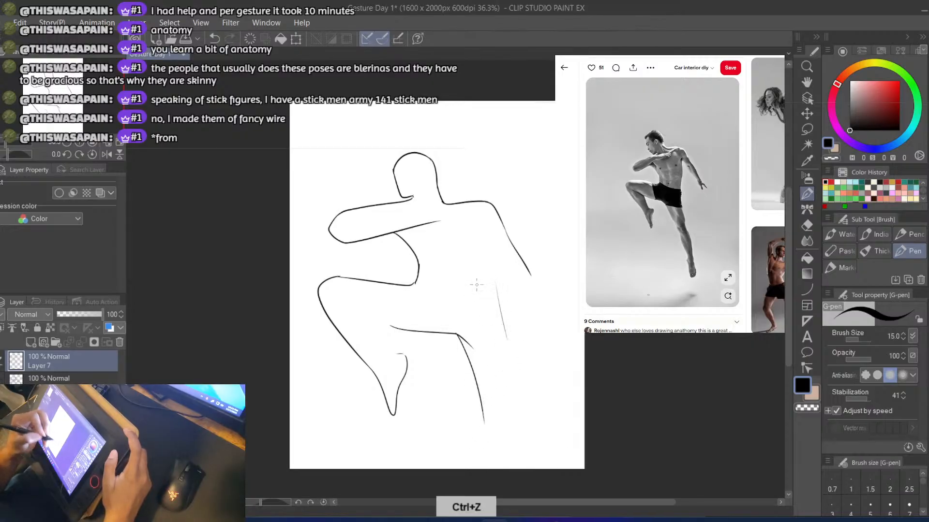
{"action": "key", "text": "ctrl+z"}
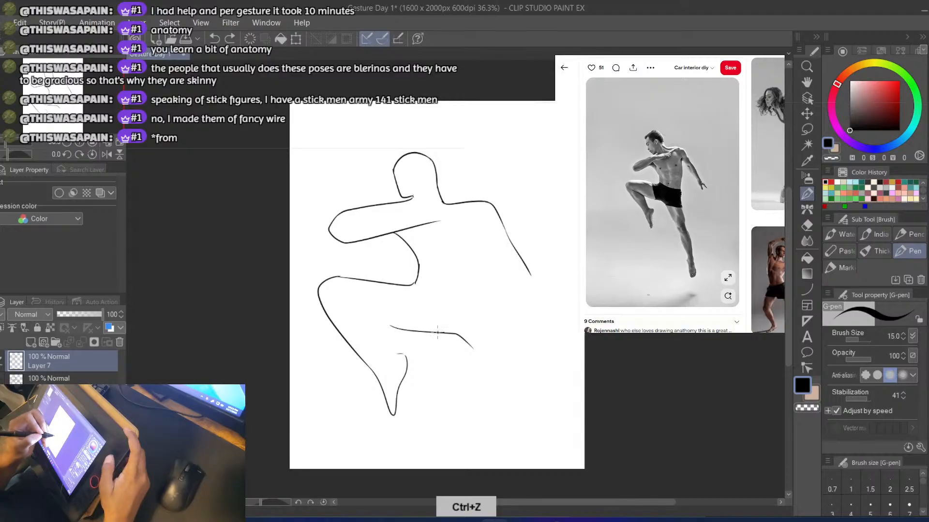
Redraw the extended leg's inner thigh from the crotch, clean up the old line end, and join it smoothly to the lifted thigh
{"action": "left_click_drag", "start_coordinate": [438, 332], "coordinate": [469, 384]}
{"action": "key", "text": "ctrl+z"}
{"action": "key", "text": "ctrl+z"}
{"action": "mouse_move", "coordinate": [446, 333]}
{"action": "left_mouse_down"}
{"action": "mouse_move", "coordinate": [482, 411]}
{"action": "mouse_move", "coordinate": [475, 354]}
{"action": "left_mouse_up"}
{"action": "key", "text": "e"}
{"action": "key", "text": "b"}
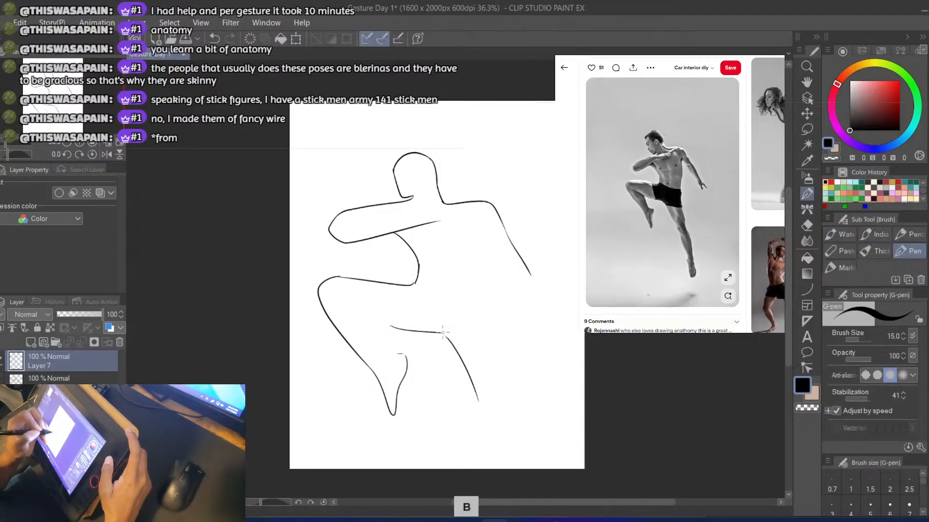
{"action": "left_click_drag", "start_coordinate": [437, 331], "coordinate": [458, 366]}
{"action": "key", "text": "ctrl+z"}
{"action": "left_click_drag", "start_coordinate": [437, 331], "coordinate": [451, 343]}
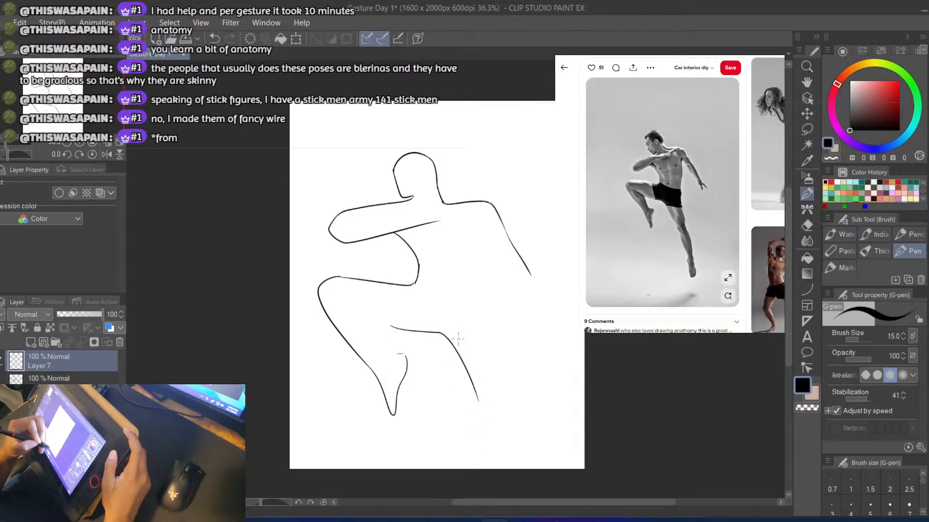
Draw the back of the torso from the armpit straight down through the hip into the extended leg's outer edge
{"action": "left_click_drag", "start_coordinate": [485, 230], "coordinate": [494, 296]}
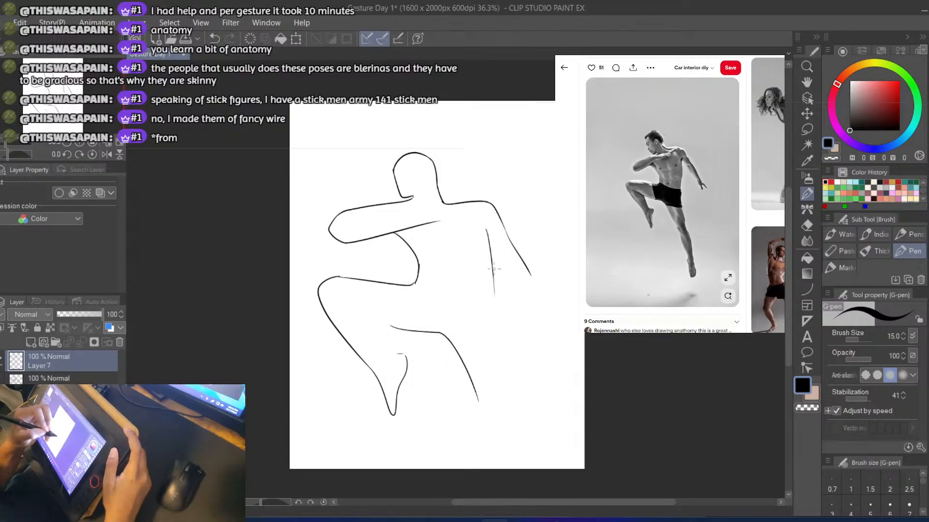
{"action": "key", "text": "ctrl+z"}
{"action": "left_click_drag", "start_coordinate": [491, 232], "coordinate": [494, 271]}
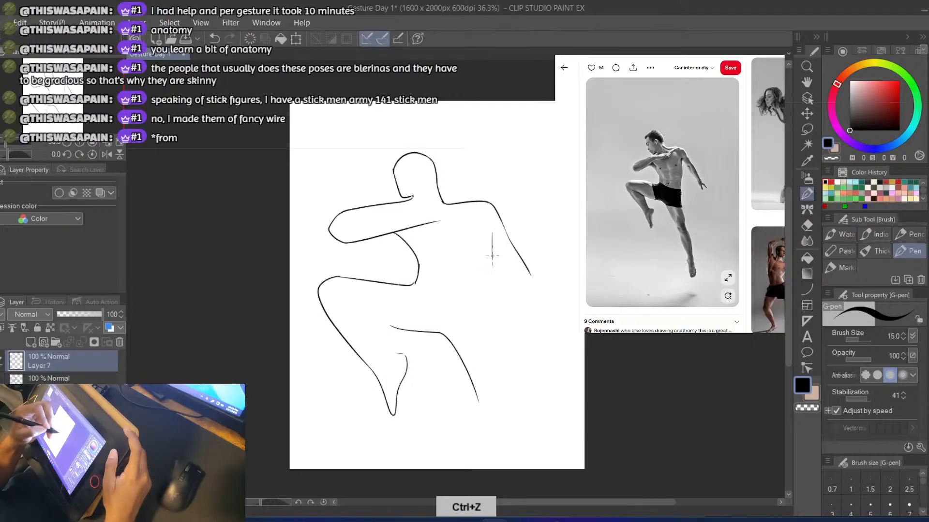
{"action": "key", "text": "ctrl+z"}
{"action": "mouse_move", "coordinate": [491, 231]}
{"action": "left_mouse_down"}
{"action": "mouse_move", "coordinate": [493, 353]}
{"action": "mouse_move", "coordinate": [508, 402]}
{"action": "left_mouse_up"}
{"action": "key", "text": "ctrl+z"}
{"action": "left_click_drag", "start_coordinate": [495, 323], "coordinate": [505, 430]}
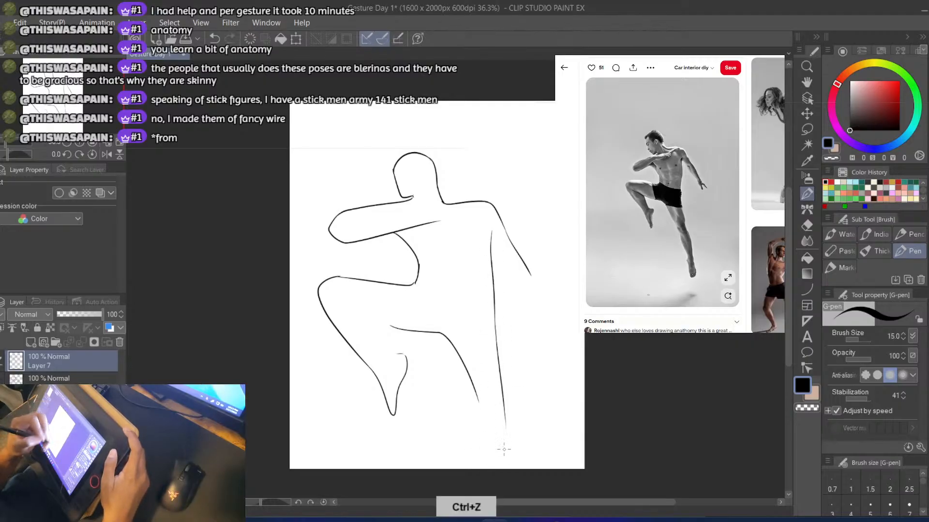
Extend the inner and outer edges of the extended leg past the knee toward the bottom of the page
{"action": "left_click_drag", "start_coordinate": [476, 397], "coordinate": [490, 457]}
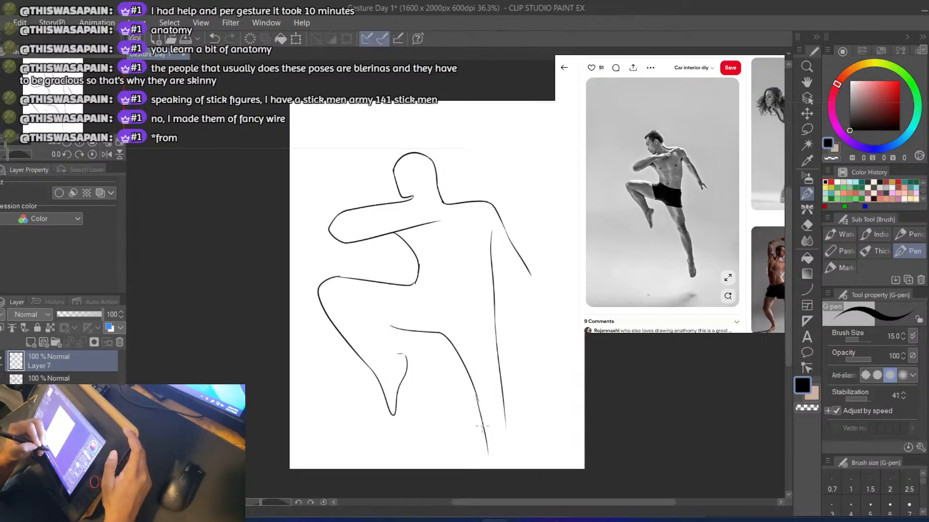
{"action": "key", "text": "ctrl+z"}
{"action": "left_click_drag", "start_coordinate": [476, 397], "coordinate": [490, 465]}
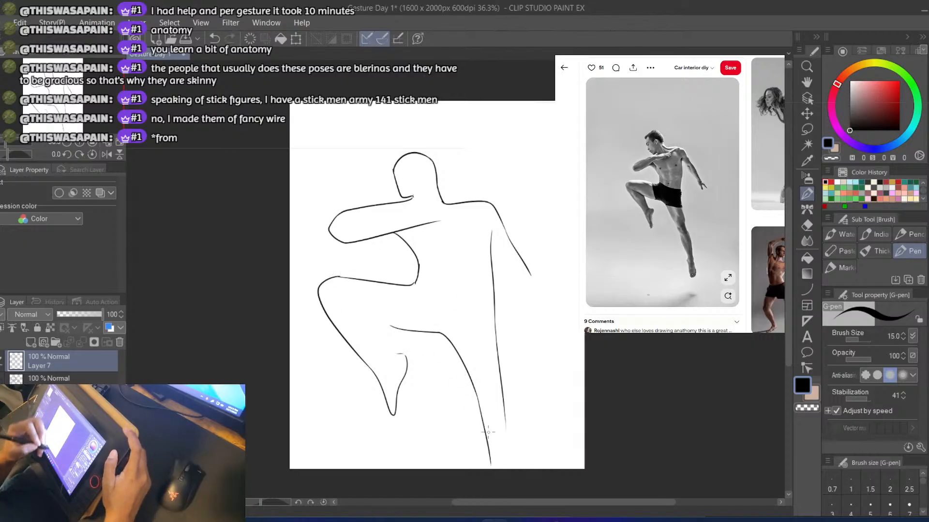
{"action": "key", "text": "ctrl+z"}
{"action": "left_click_drag", "start_coordinate": [477, 400], "coordinate": [492, 462]}
{"action": "key", "text": "ctrl+z"}
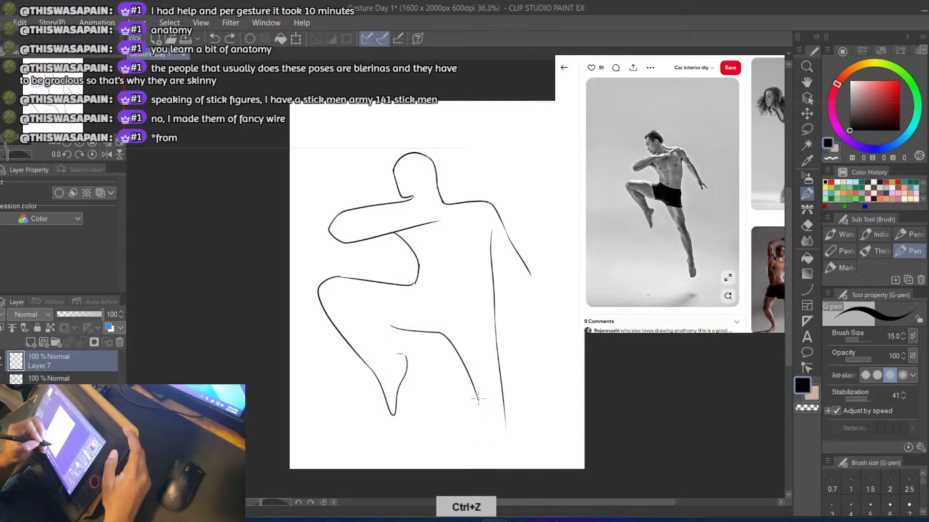
{"action": "left_click_drag", "start_coordinate": [476, 399], "coordinate": [492, 458]}
{"action": "mouse_move", "coordinate": [502, 397]}
{"action": "left_mouse_down"}
{"action": "mouse_move", "coordinate": [511, 463]}
{"action": "mouse_move", "coordinate": [508, 455]}
{"action": "left_mouse_up"}
{"action": "key", "text": "ctrl+z"}
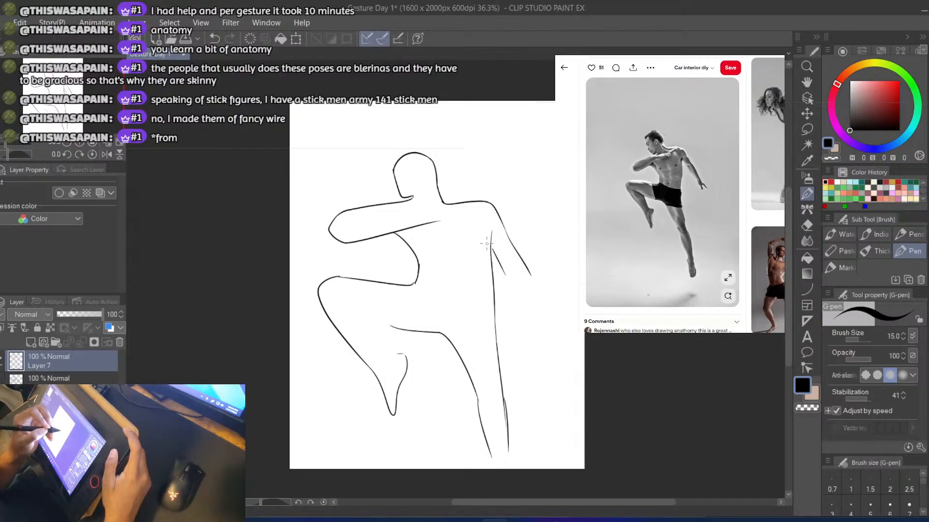
Draw the lowered arm's inner edge from the armpit down to the elbow, undoing unsatisfactory strokes
{"action": "key", "text": "ctrl+z"}
{"action": "left_click_drag", "start_coordinate": [483, 237], "coordinate": [502, 273]}
{"action": "key", "text": "ctrl+z"}
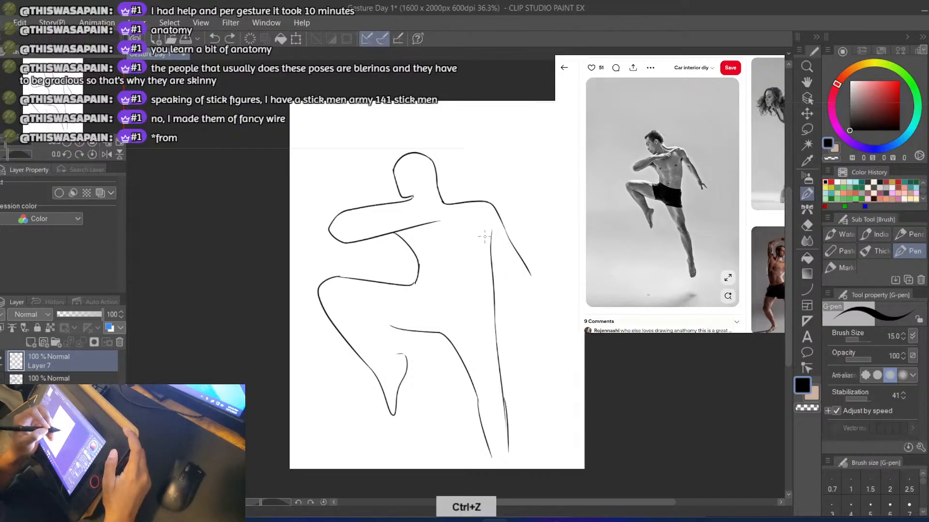
{"action": "left_click_drag", "start_coordinate": [484, 236], "coordinate": [511, 285]}
{"action": "key", "text": "ctrl+z"}
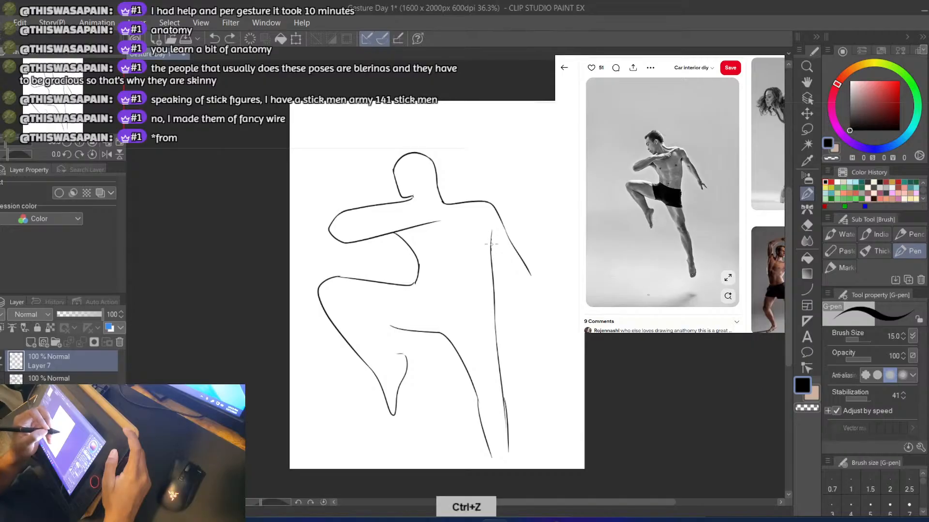
{"action": "left_click_drag", "start_coordinate": [487, 237], "coordinate": [539, 309]}
{"action": "key", "text": "ctrl+z"}
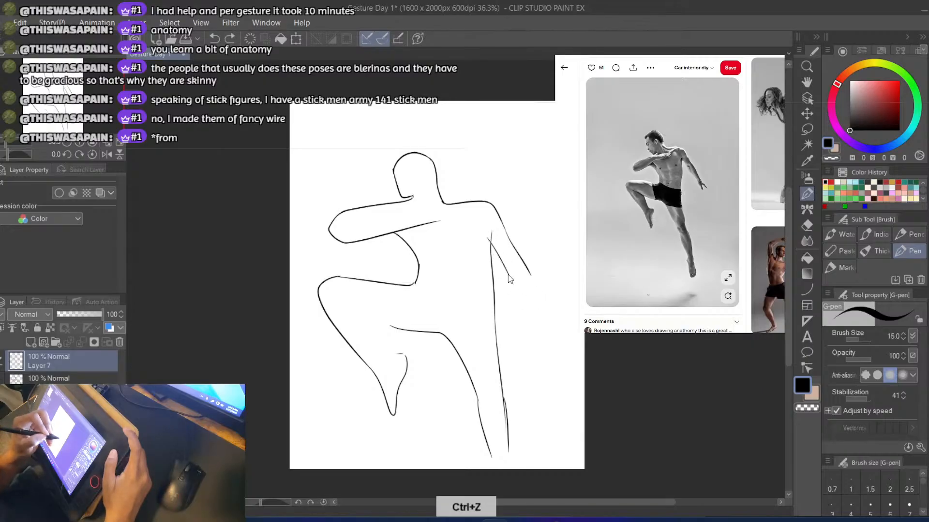
Finish the lowered forearm with a simple pointed hand, and save the drawing
{"action": "left_click_drag", "start_coordinate": [503, 267], "coordinate": [538, 308]}
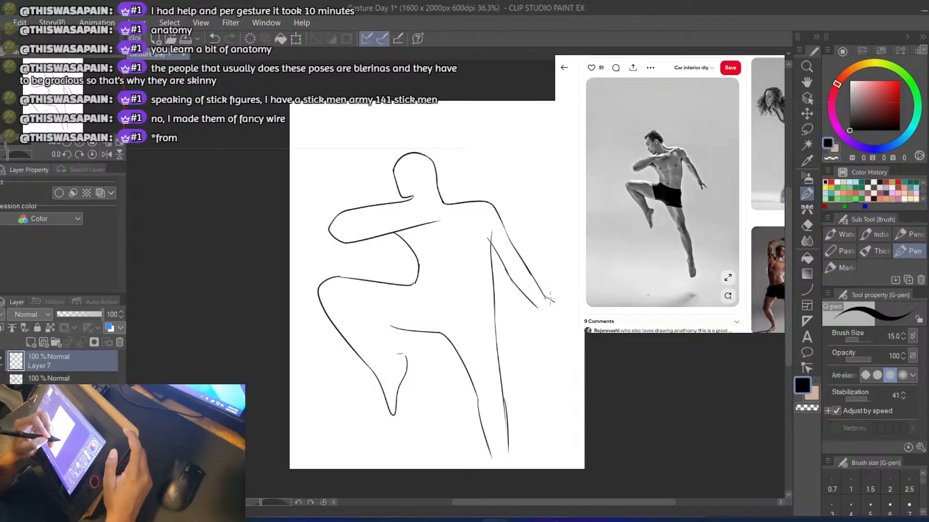
{"action": "left_click_drag", "start_coordinate": [544, 326], "coordinate": [545, 313]}
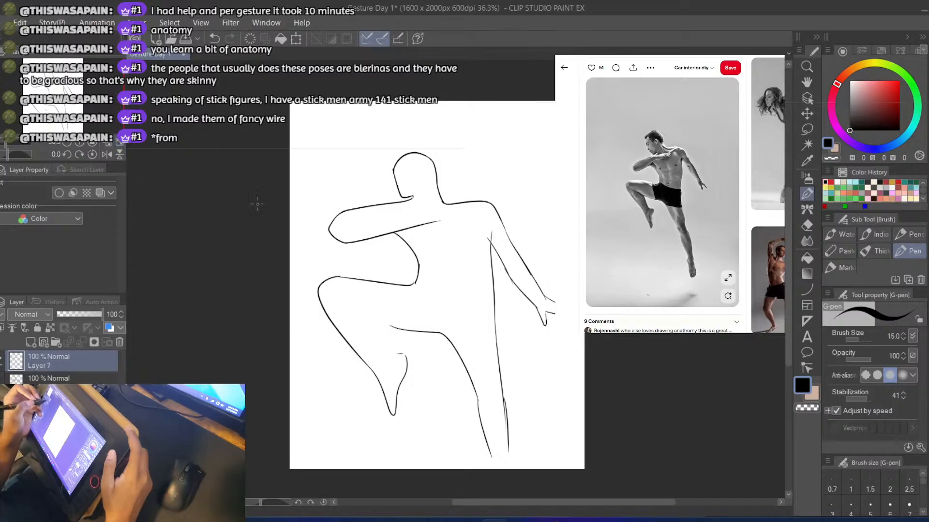
{"action": "key", "text": "ctrl+s"}
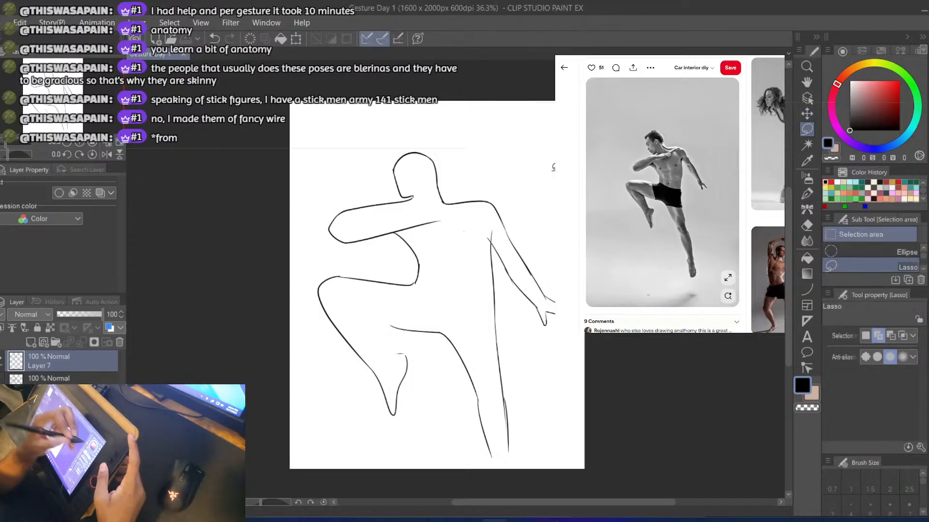
Erase the upper part of the torso's back line and extend the lowered arm's inner edge up to the armpit
{"action": "key", "text": "e"}
{"action": "mouse_move", "coordinate": [482, 239]}
{"action": "left_mouse_down"}
{"action": "mouse_move", "coordinate": [482, 230]}
{"action": "mouse_move", "coordinate": [487, 271]}
{"action": "mouse_move", "coordinate": [482, 234]}
{"action": "left_mouse_up"}
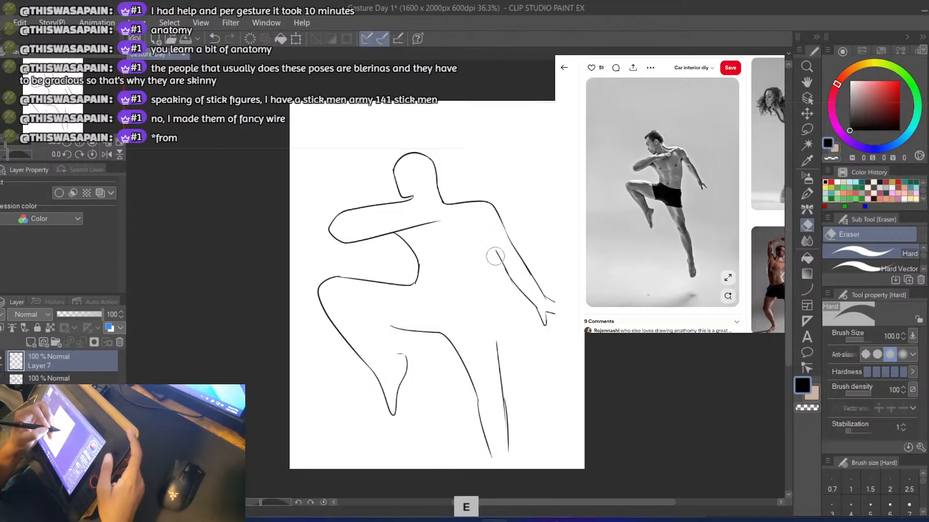
{"action": "key", "text": "b"}
{"action": "key", "text": "ctrl+z"}
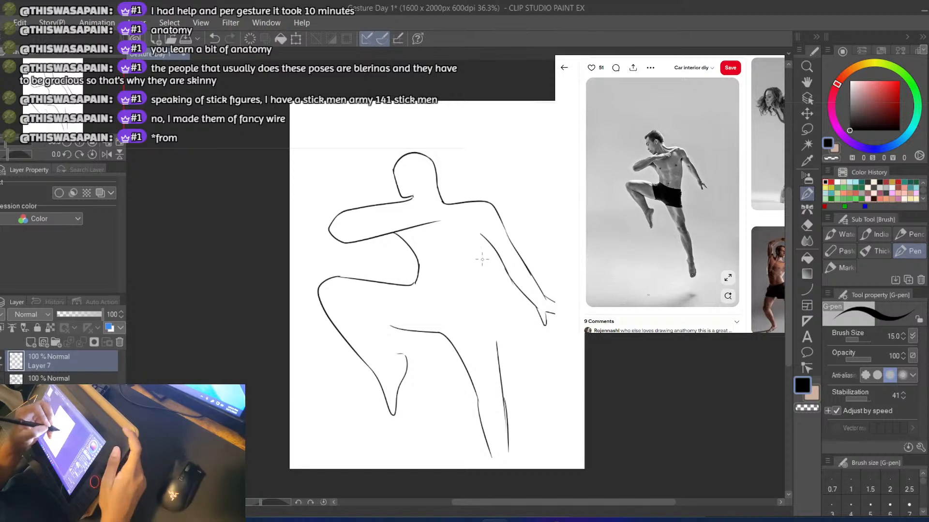
Redraw the torso's back edge from the armpit down through the hip into the extended leg's outer edge, undoing unsatisfactory strokes
{"action": "left_click_drag", "start_coordinate": [482, 237], "coordinate": [495, 286]}
{"action": "key", "text": "ctrl+z"}
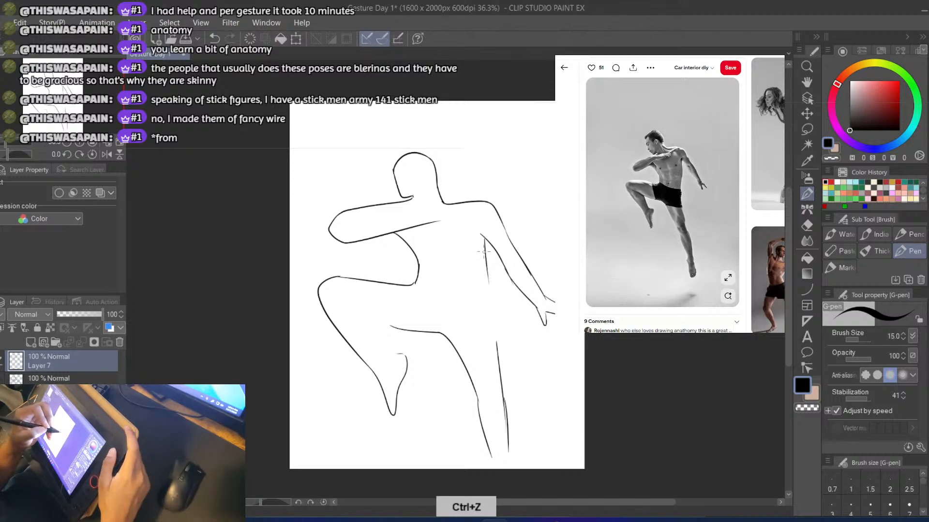
{"action": "key", "text": "ctrl+z"}
{"action": "left_click_drag", "start_coordinate": [485, 236], "coordinate": [494, 350]}
{"action": "key", "text": "ctrl+z"}
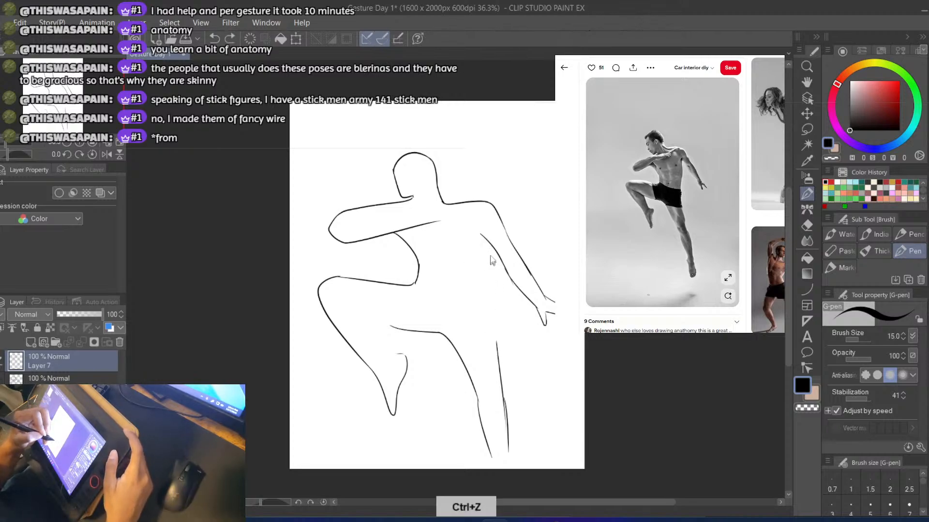
{"action": "left_click_drag", "start_coordinate": [488, 246], "coordinate": [497, 367]}
{"action": "key", "text": "ctrl+z"}
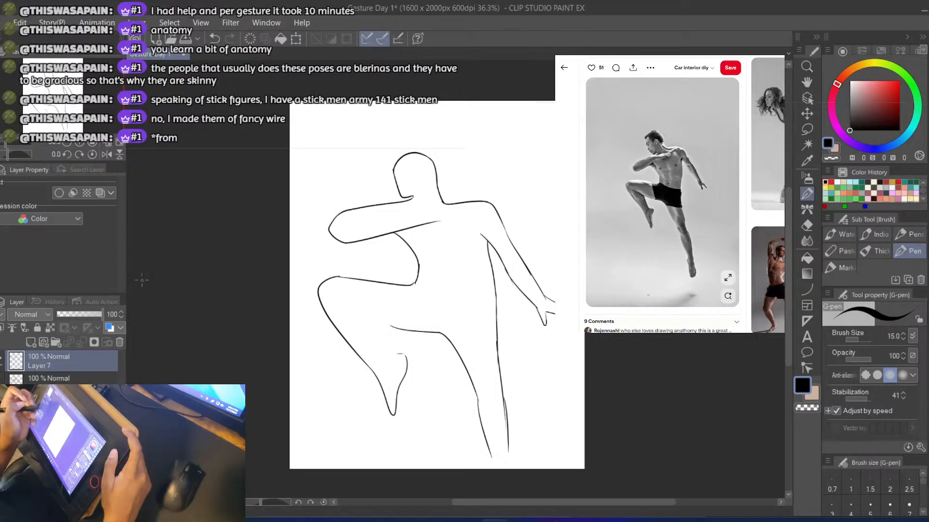
Compare the current figure drawing with the layer below by toggling their visibility, leaving Layer 7 shown
{"action": "left_click", "coordinate": [1, 360]}
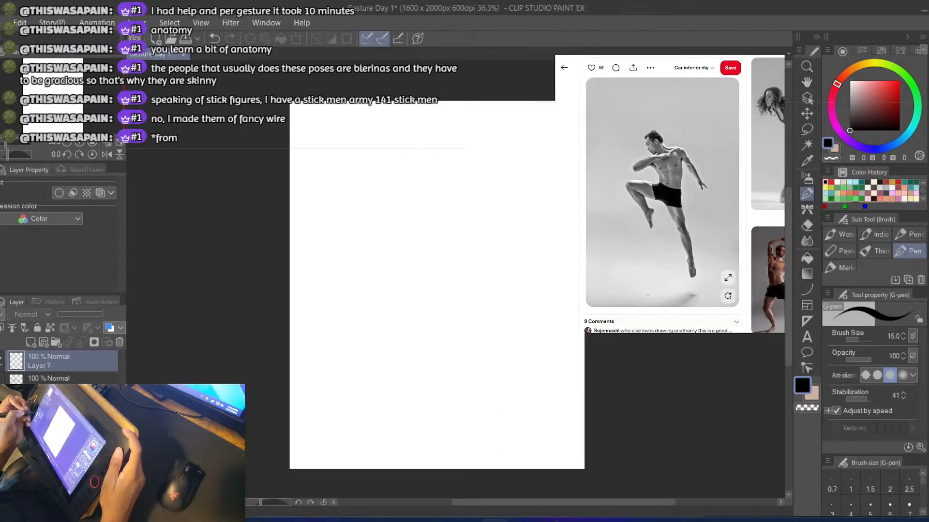
{"action": "left_click", "coordinate": [1, 383]}
{"action": "left_click", "coordinate": [1, 383]}
{"action": "left_click", "coordinate": [1, 361]}
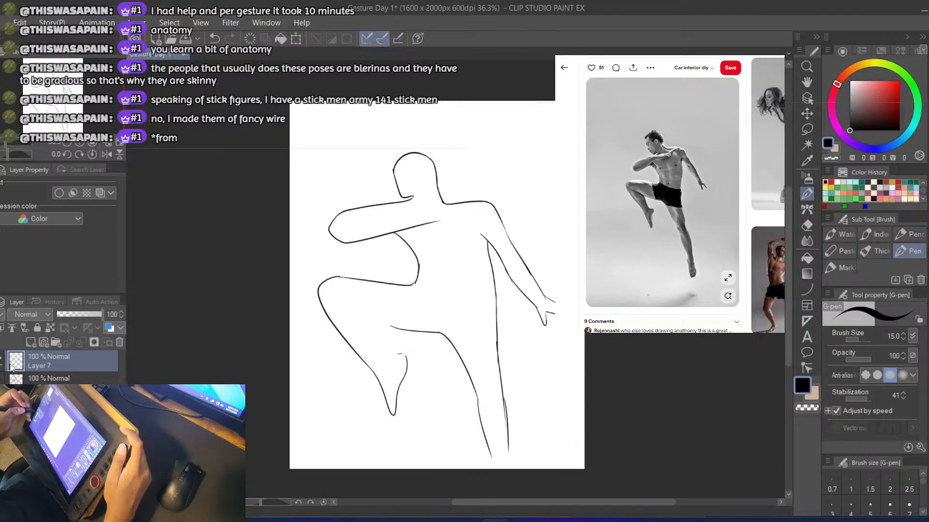
Draw the underside of the raised thigh from behind the bent knee to the existing crotch line, retrying until it joins smoothly
{"action": "key", "text": "b"}
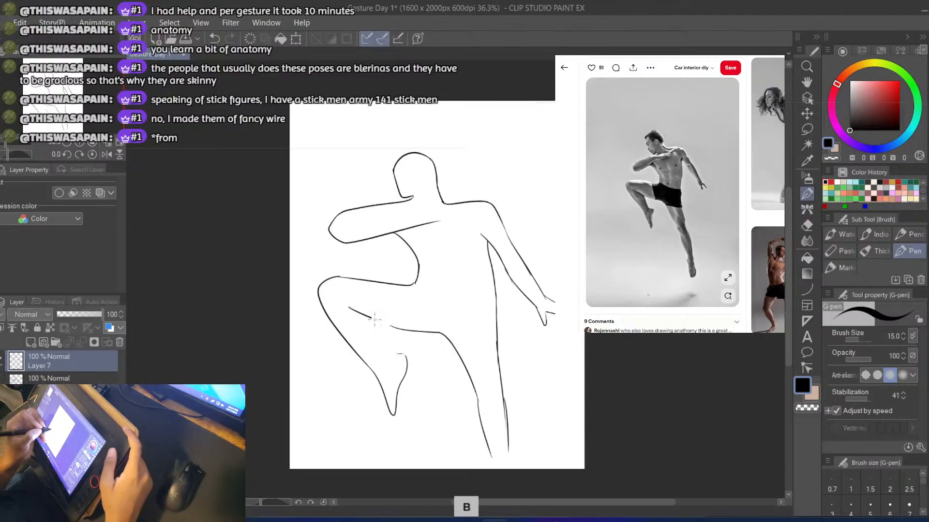
{"action": "key", "text": "ctrl+z"}
{"action": "left_click_drag", "start_coordinate": [352, 310], "coordinate": [402, 330]}
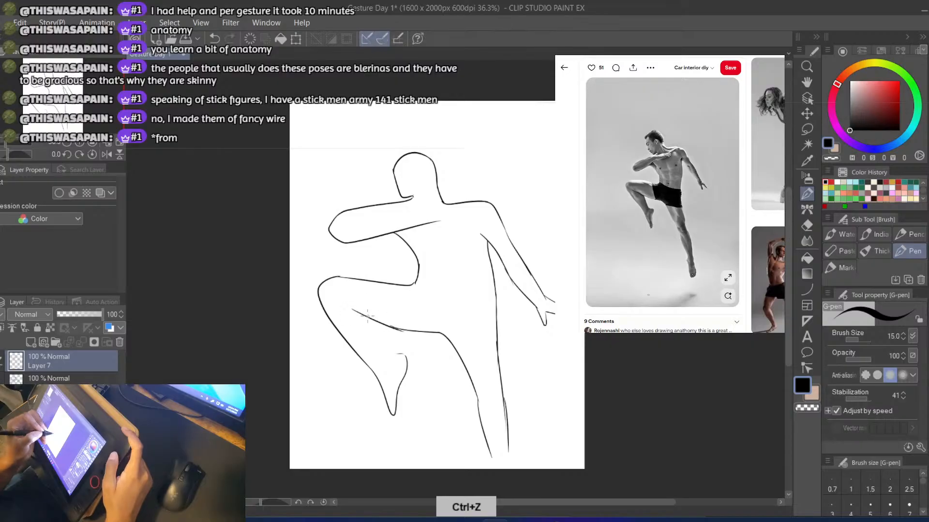
{"action": "key", "text": "ctrl+z"}
{"action": "key", "text": "ctrl+z"}
{"action": "left_click_drag", "start_coordinate": [353, 313], "coordinate": [397, 327]}
{"action": "key", "text": "ctrl+z"}
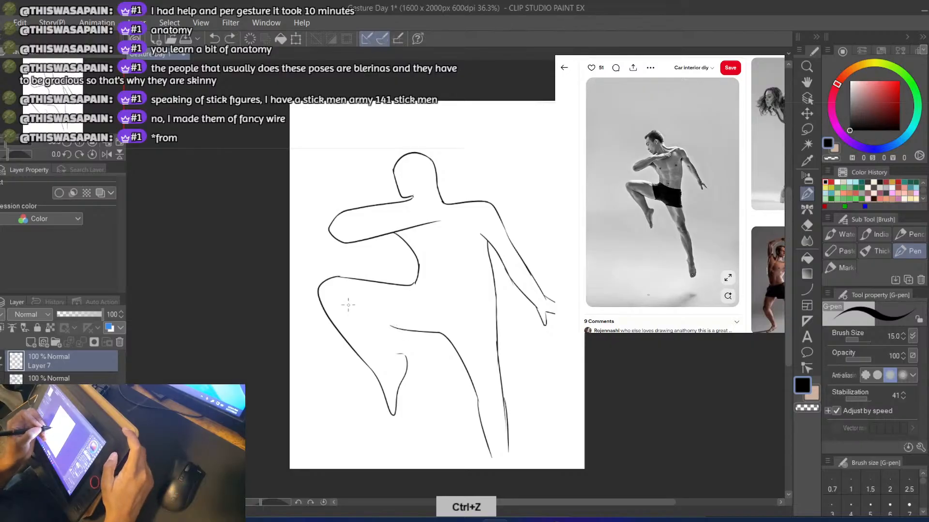
{"action": "left_click_drag", "start_coordinate": [344, 304], "coordinate": [396, 328]}
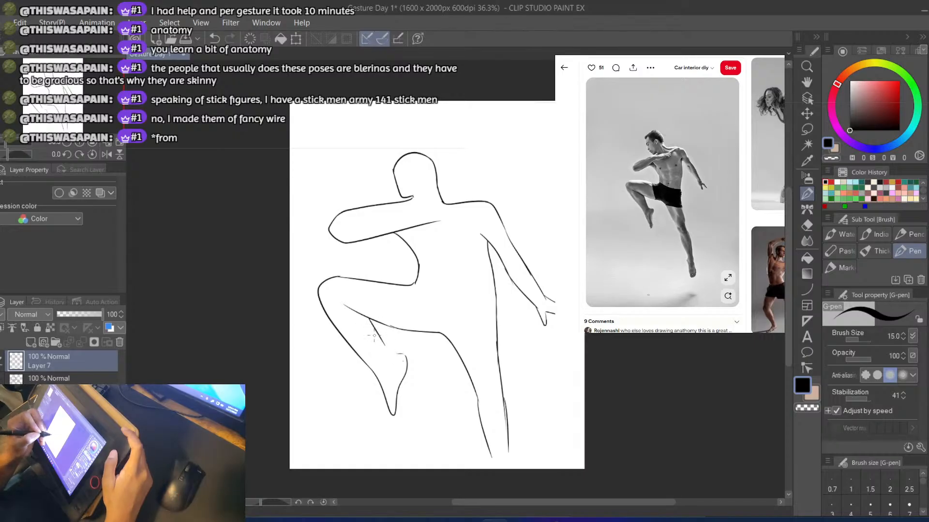
Draw the back of the bent leg's calf from under the thigh to the heel, and add a curved line inside the foot
{"action": "key", "text": "ctrl+z"}
{"action": "key", "text": "ctrl+z"}
{"action": "mouse_move", "coordinate": [369, 317]}
{"action": "left_mouse_down"}
{"action": "mouse_move", "coordinate": [399, 360]}
{"action": "mouse_move", "coordinate": [406, 398]}
{"action": "left_mouse_up"}
{"action": "key", "text": "ctrl+z"}
{"action": "left_click_drag", "start_coordinate": [394, 354], "coordinate": [400, 380]}
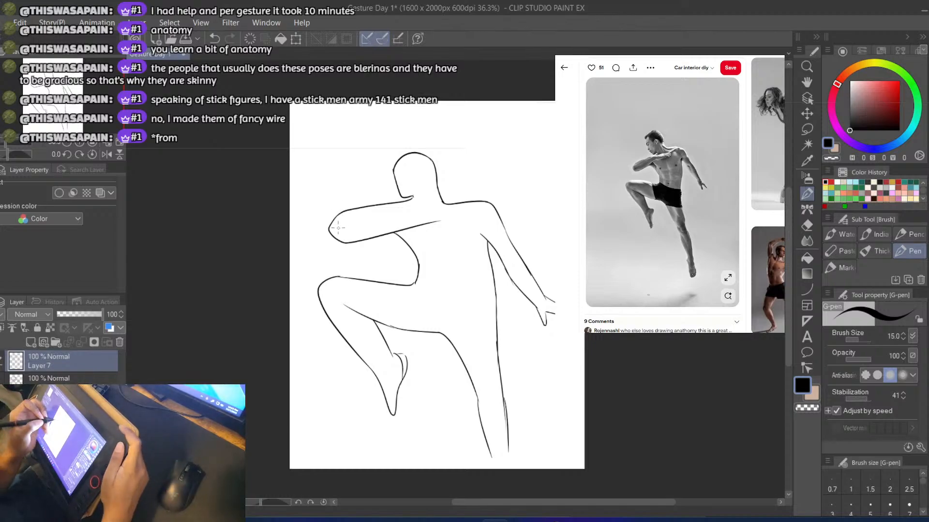
Extend the raised forearm's upper edge across the chest and outline a simple hand resting near the far shoulder
{"action": "left_click_drag", "start_coordinate": [362, 209], "coordinate": [431, 208]}
{"action": "key", "text": "ctrl+z"}
{"action": "key", "text": "ctrl+z"}
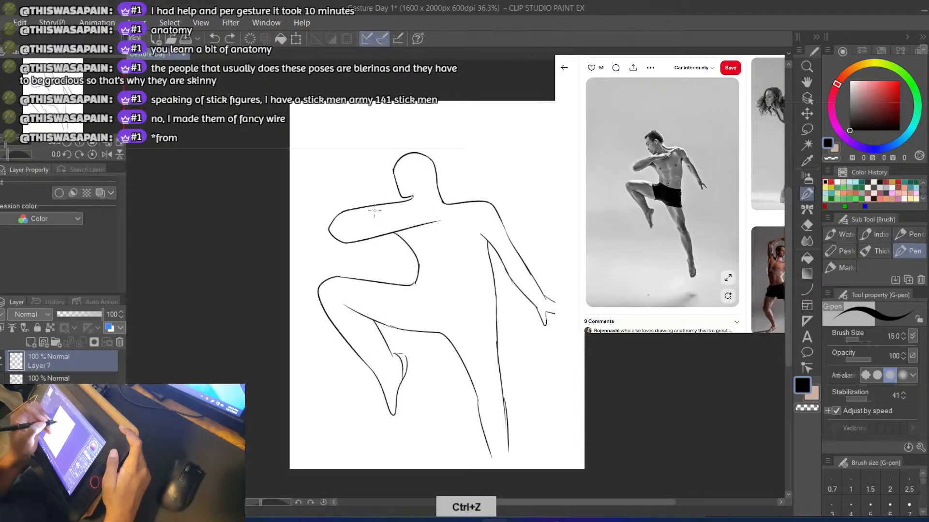
{"action": "mouse_move", "coordinate": [374, 206]}
{"action": "left_mouse_down"}
{"action": "mouse_move", "coordinate": [444, 209]}
{"action": "mouse_move", "coordinate": [436, 218]}
{"action": "mouse_move", "coordinate": [412, 215]}
{"action": "mouse_move", "coordinate": [471, 211]}
{"action": "left_mouse_up"}
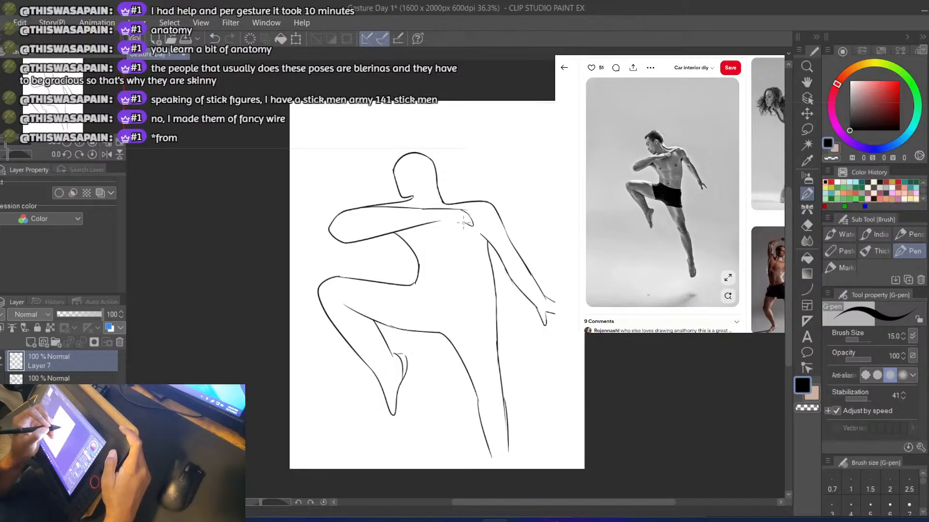
{"action": "left_click_drag", "start_coordinate": [465, 221], "coordinate": [432, 219]}
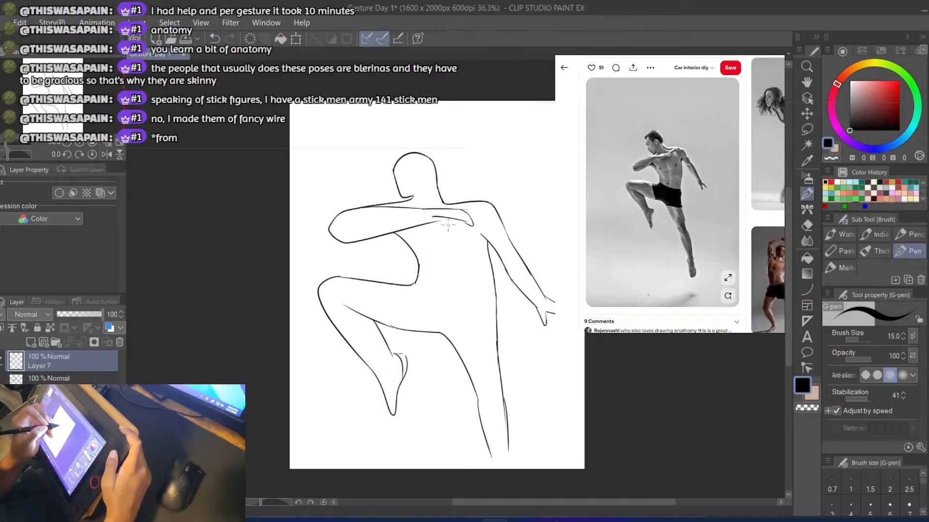
{"action": "key", "text": "ctrl+z"}
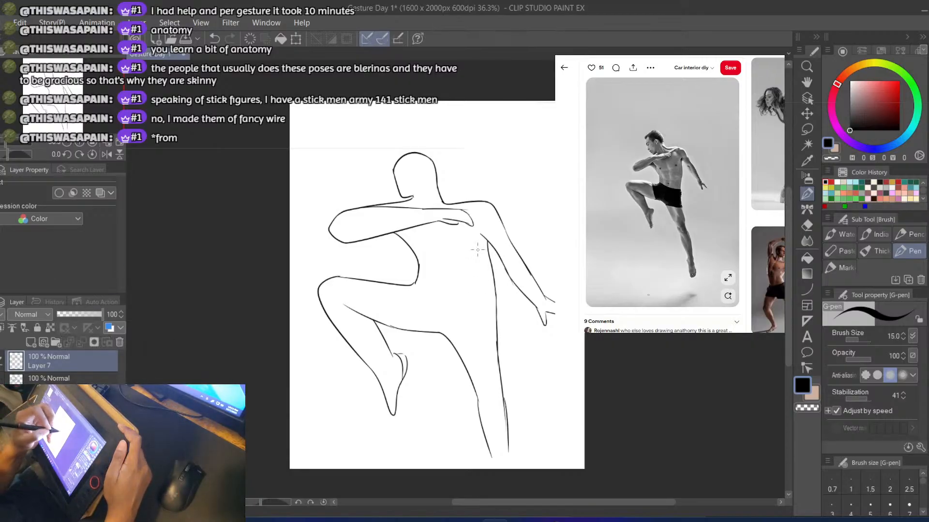
Add a short armpit crease where the lowered arm meets the torso, undoing unsatisfactory strokes
{"action": "key", "text": "ctrl+z"}
{"action": "left_click_drag", "start_coordinate": [482, 235], "coordinate": [482, 257]}
{"action": "key", "text": "e"}
{"action": "key", "text": "b"}
{"action": "key", "text": "ctrl+z"}
{"action": "key", "text": "ctrl+z"}
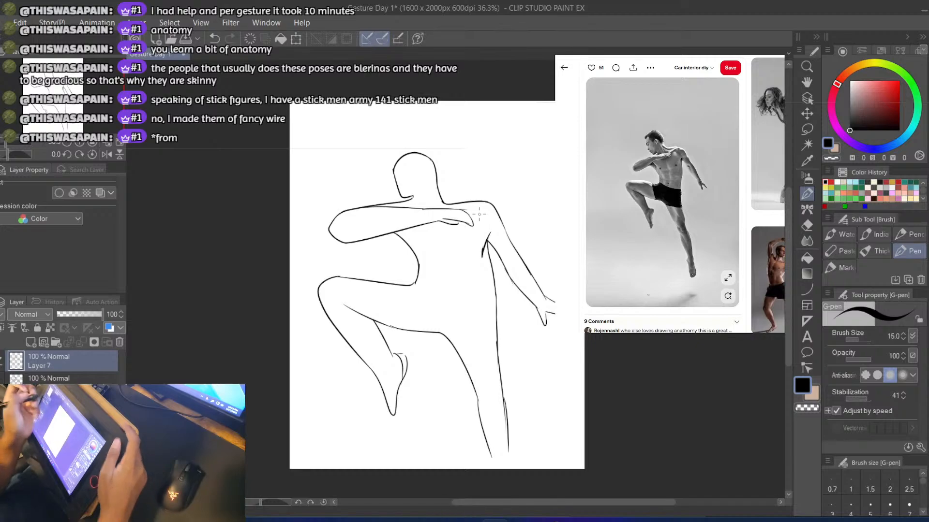
{"action": "key", "text": "ctrl+z"}
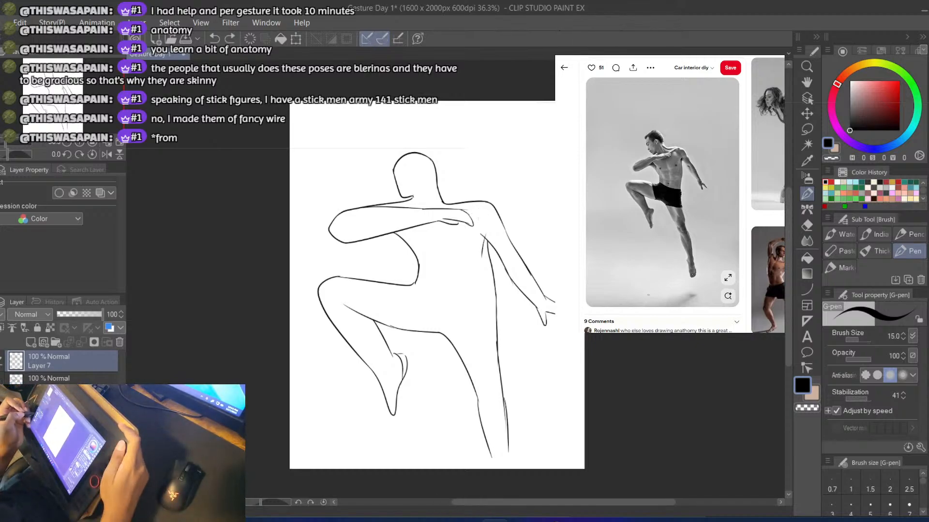
Copy the leaping man's reference photo and paste it into the canvas beneath the figure drawing
{"action": "left_click", "coordinate": [687, 224]}
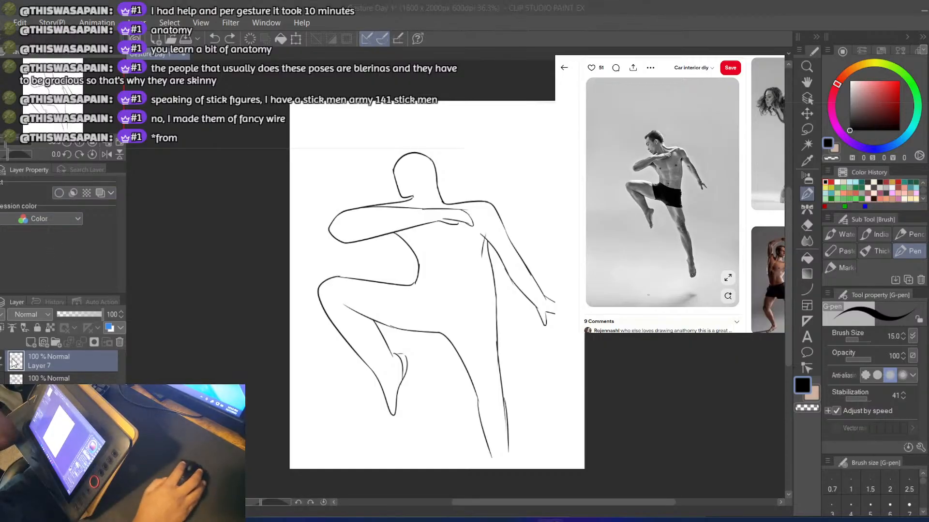
{"action": "left_click", "coordinate": [58, 483]}
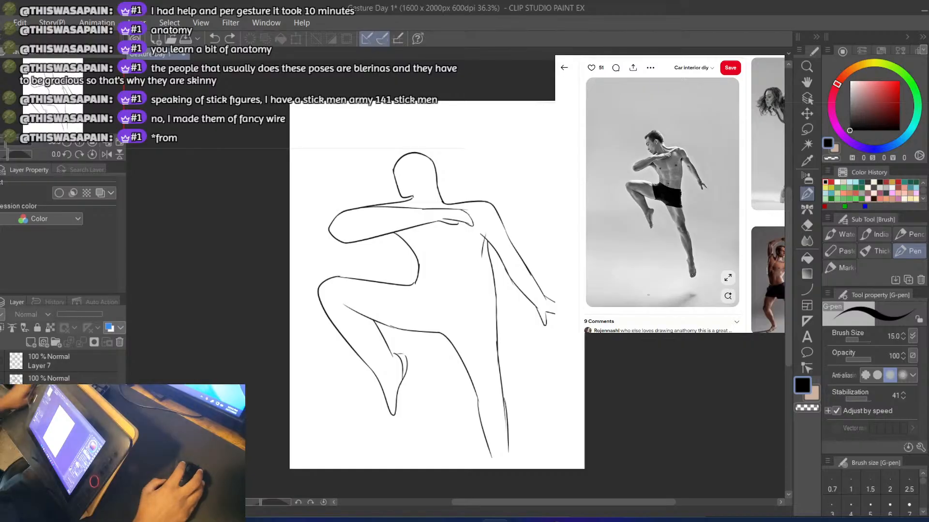
{"action": "key", "text": "ctrl+v"}
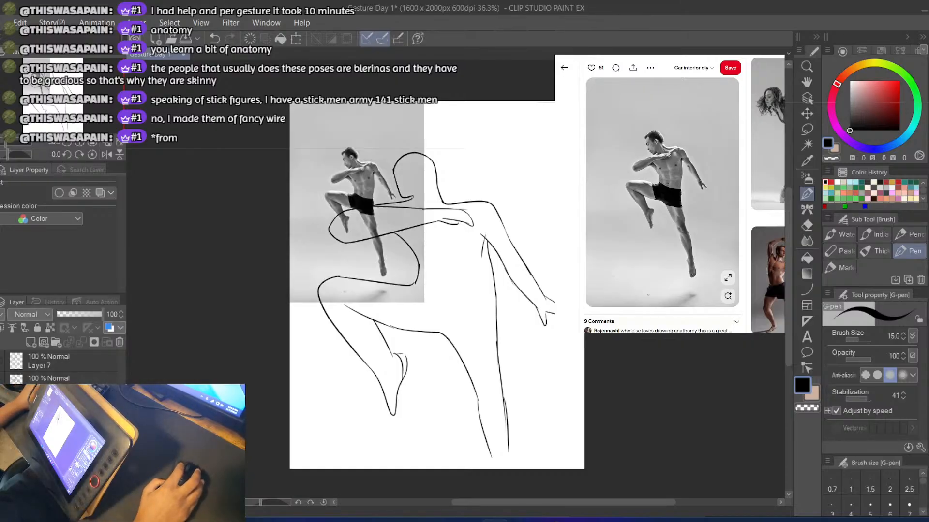
Create a new layer folder, move the figure drawing and pasted reference photo layers into it, and collapse the folder
{"action": "left_click", "coordinate": [55, 343]}
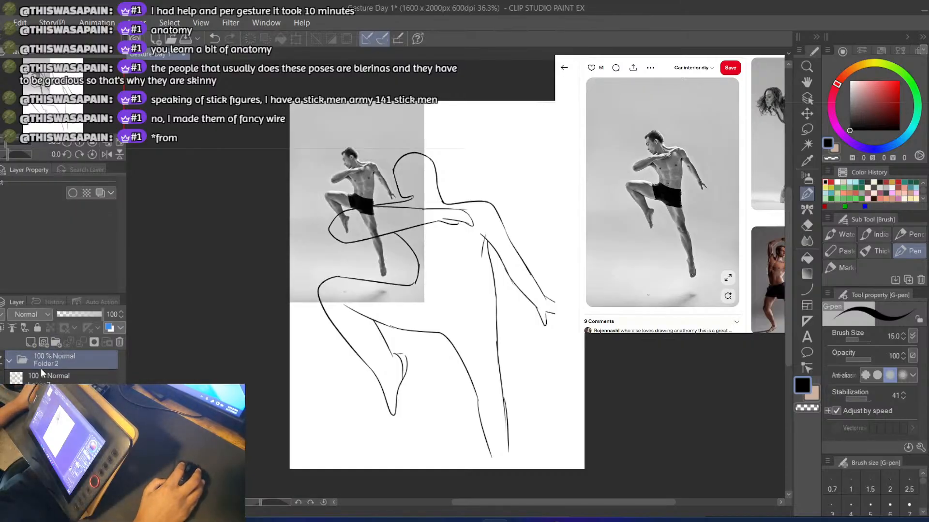
{"action": "left_click", "coordinate": [54, 377]}
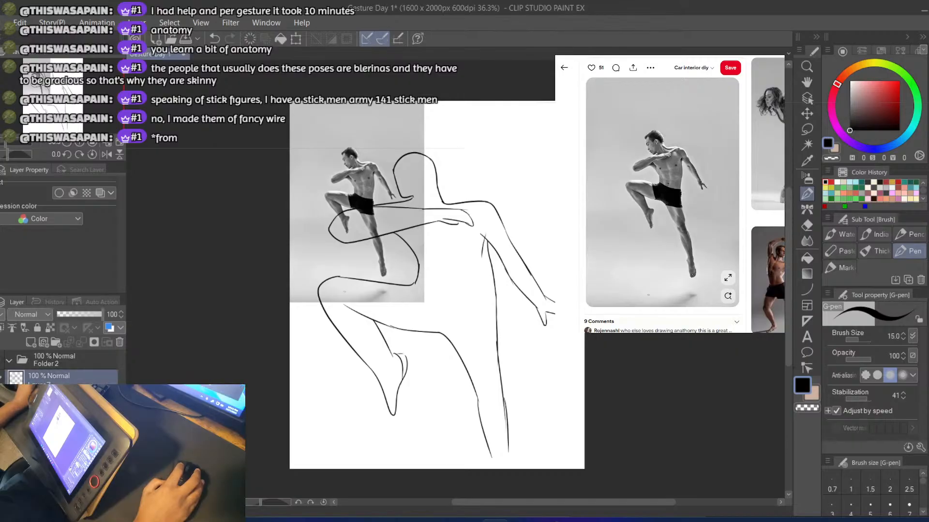
{"action": "left_click_drag", "start_coordinate": [53, 377], "coordinate": [56, 361]}
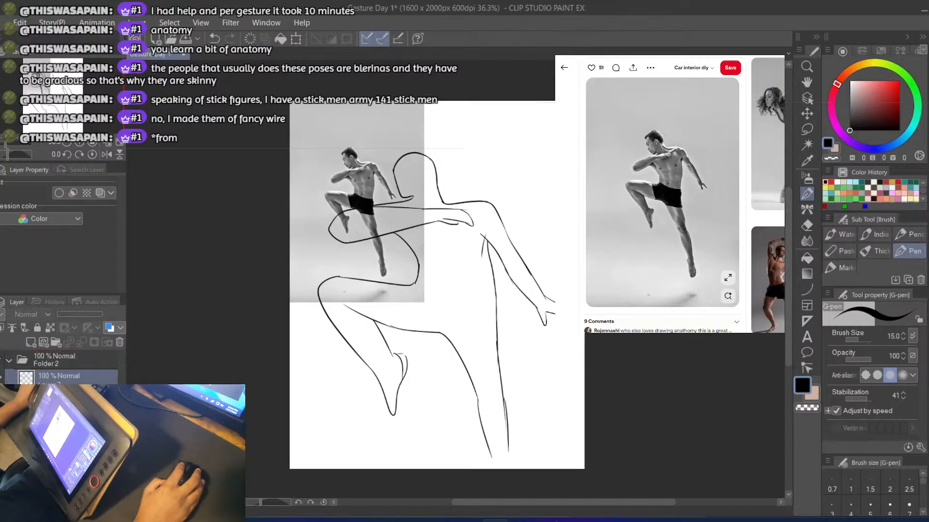
{"action": "left_click", "coordinate": [9, 362]}
Compare Folder 2 with Folder 1 by toggling their visibility, leave both hidden, and add a blank layer above them
{"action": "left_click", "coordinate": [1, 360]}
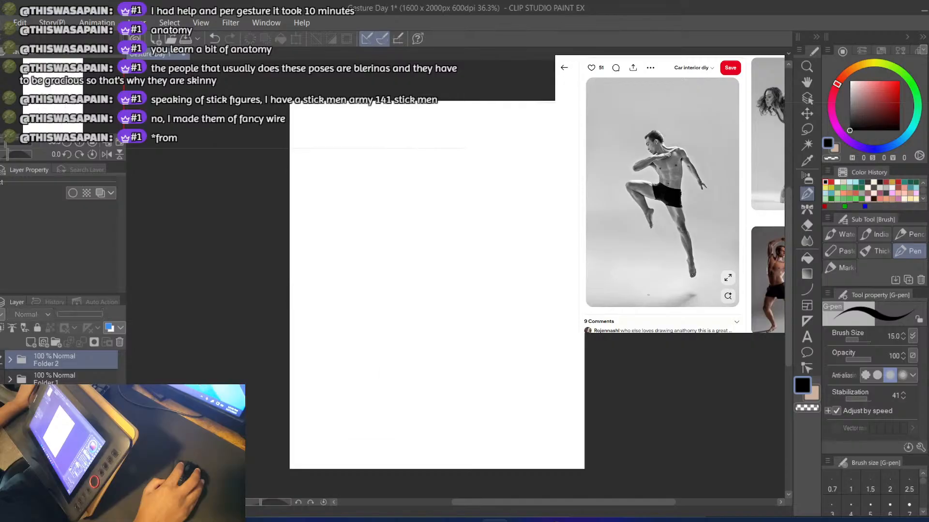
{"action": "left_click", "coordinate": [1, 379]}
{"action": "left_click", "coordinate": [1, 379]}
{"action": "left_click", "coordinate": [1, 360]}
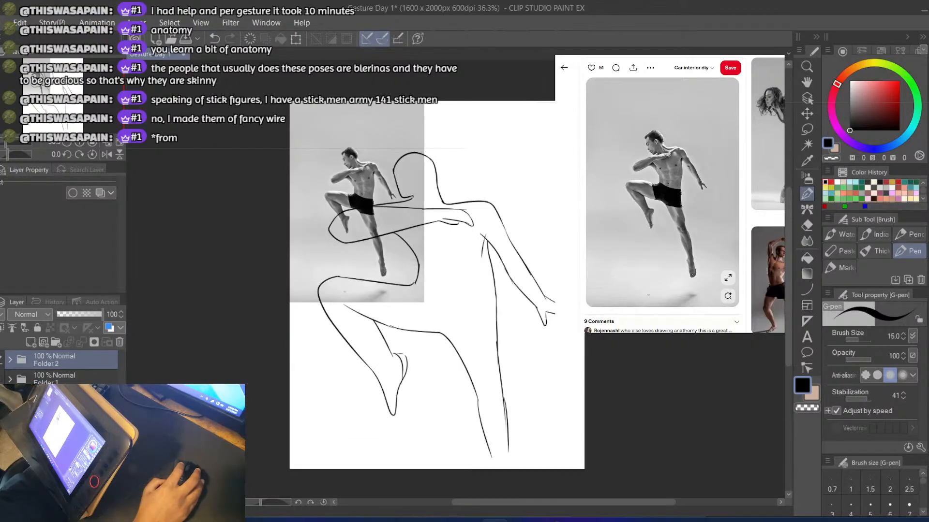
{"action": "left_click", "coordinate": [1, 359]}
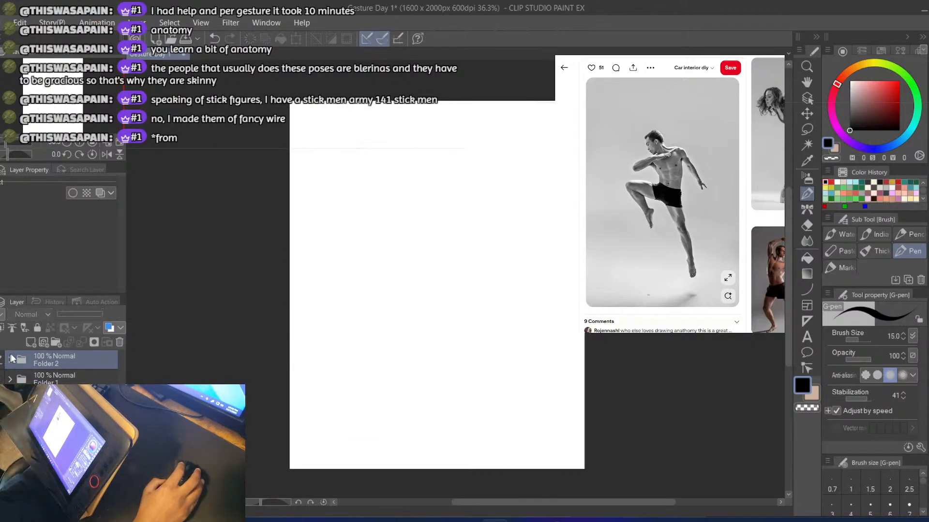
{"action": "left_click", "coordinate": [32, 343]}
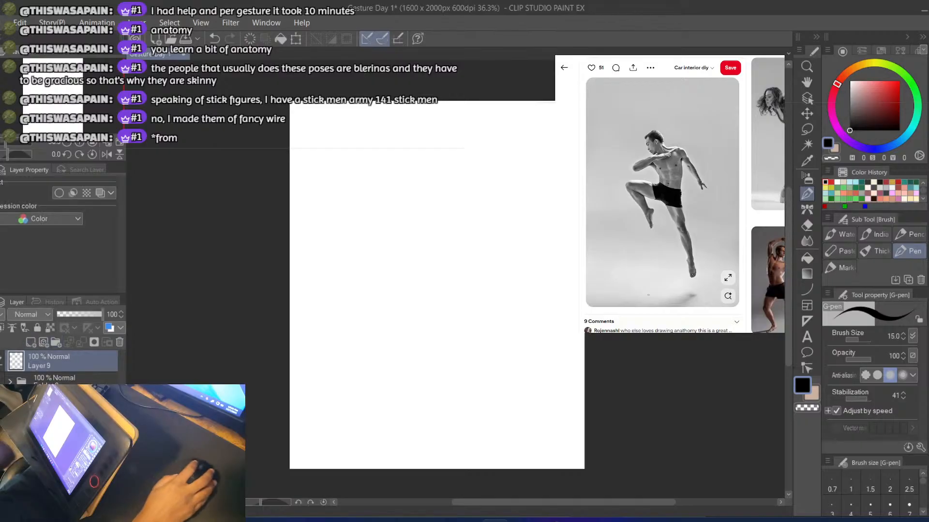
Return to the gesture pose results in the reference browser and open the photo of the leaning woman in a cap and baggy black trousers
{"action": "left_click", "coordinate": [564, 67]}
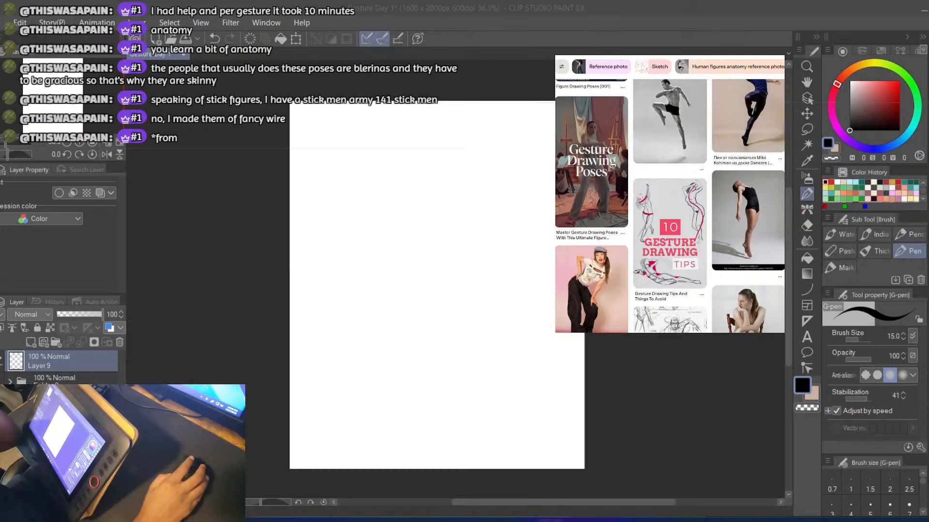
{"action": "scroll", "coordinate": [670, 203], "scroll_direction": "down", "scroll_amount": 3}
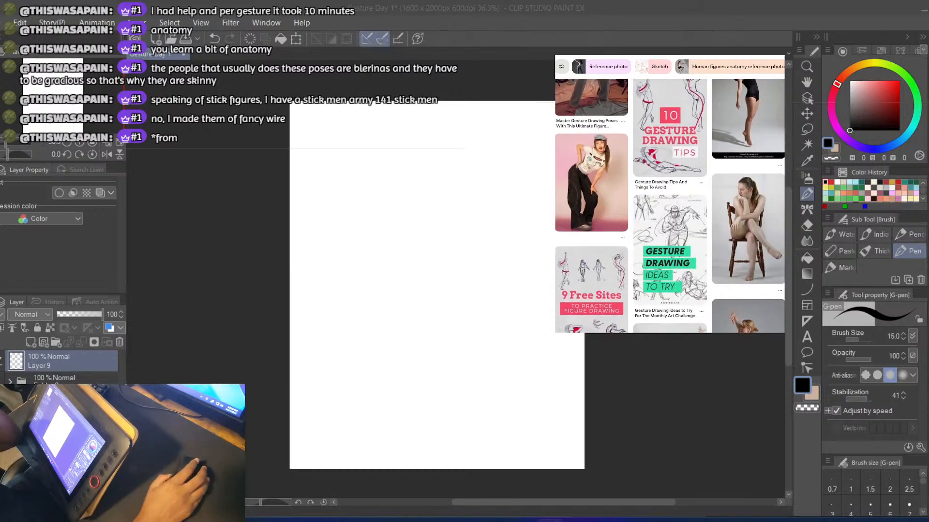
{"action": "scroll", "coordinate": [702, 194], "scroll_direction": "down", "scroll_amount": 1}
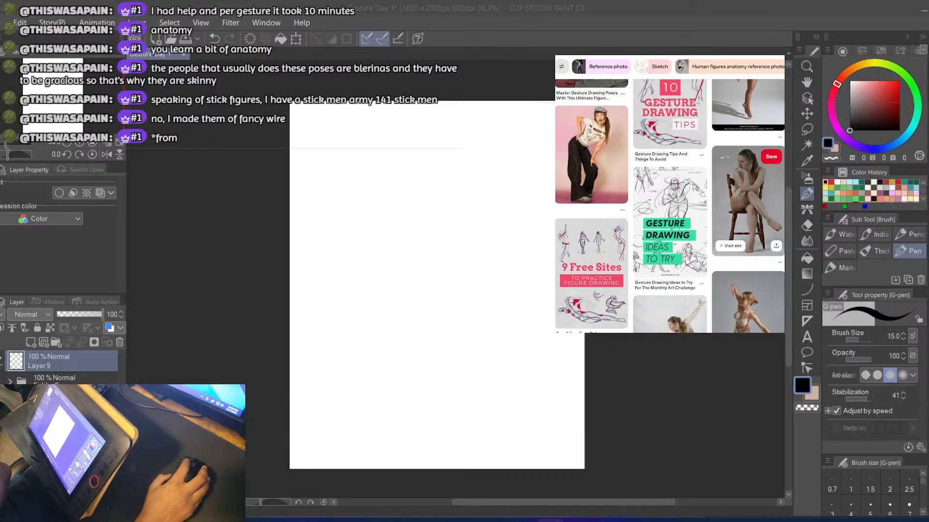
{"action": "left_click", "coordinate": [602, 165]}
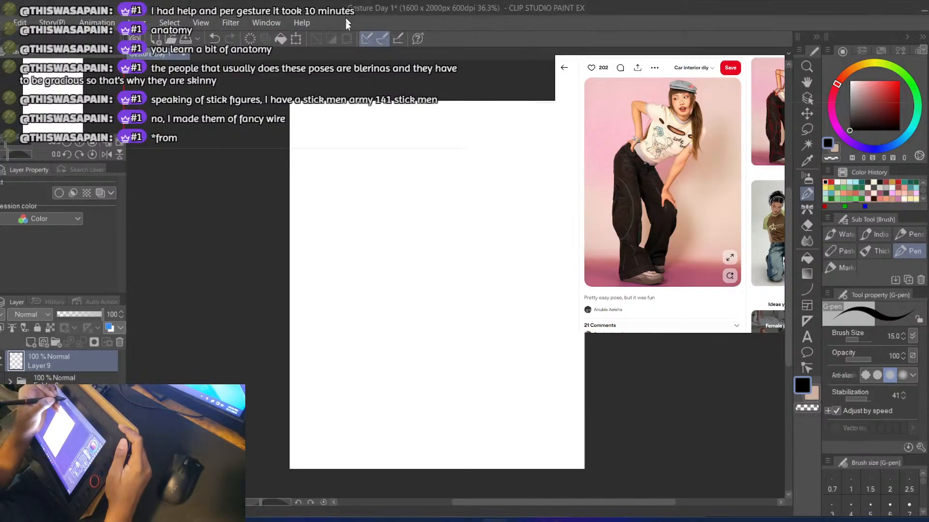
{"action": "key", "text": "b"}
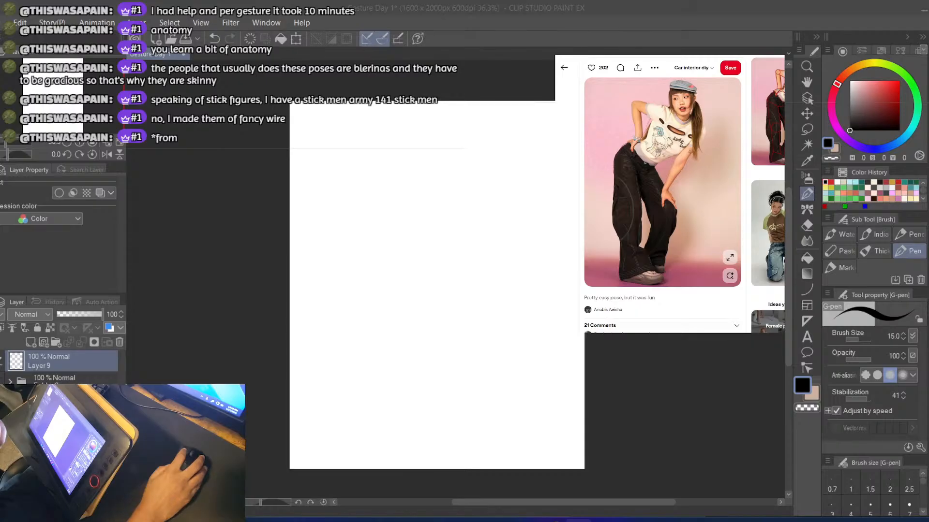
{"action": "left_click", "coordinate": [423, 153]}
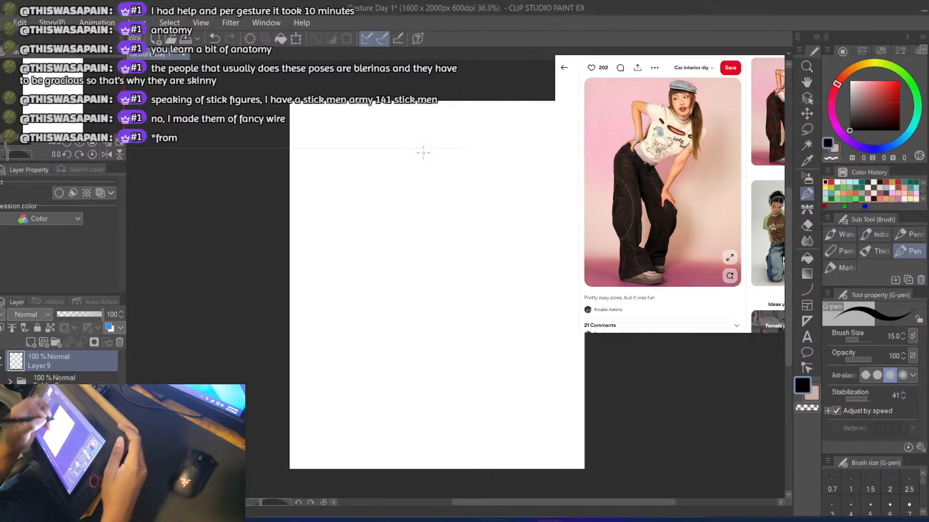
{"action": "key", "text": "ctrl+z"}
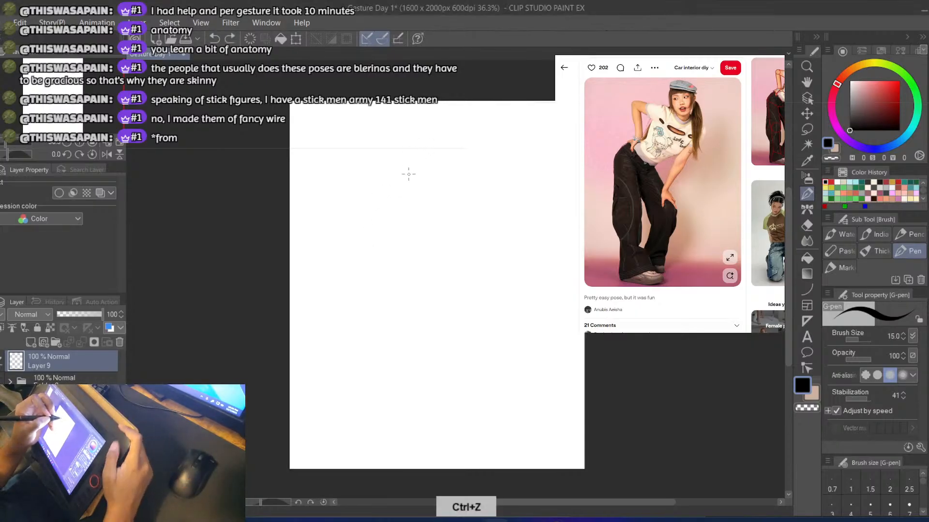
Sketch the sides and pointed chin of the woman's face with the G-pen, high on the canvas and just right of centre
{"action": "mouse_move", "coordinate": [442, 159]}
{"action": "left_mouse_down"}
{"action": "mouse_move", "coordinate": [430, 169]}
{"action": "mouse_move", "coordinate": [431, 197]}
{"action": "mouse_move", "coordinate": [421, 194]}
{"action": "left_mouse_up"}
{"action": "key", "text": "ctrl+z"}
{"action": "key", "text": "ctrl+z"}
{"action": "key", "text": "ctrl+z"}
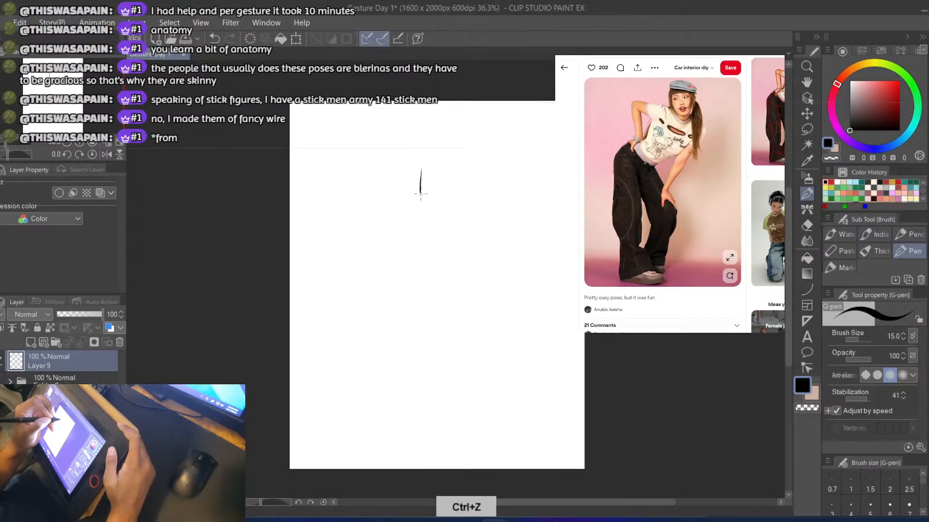
{"action": "key", "text": "ctrl+z"}
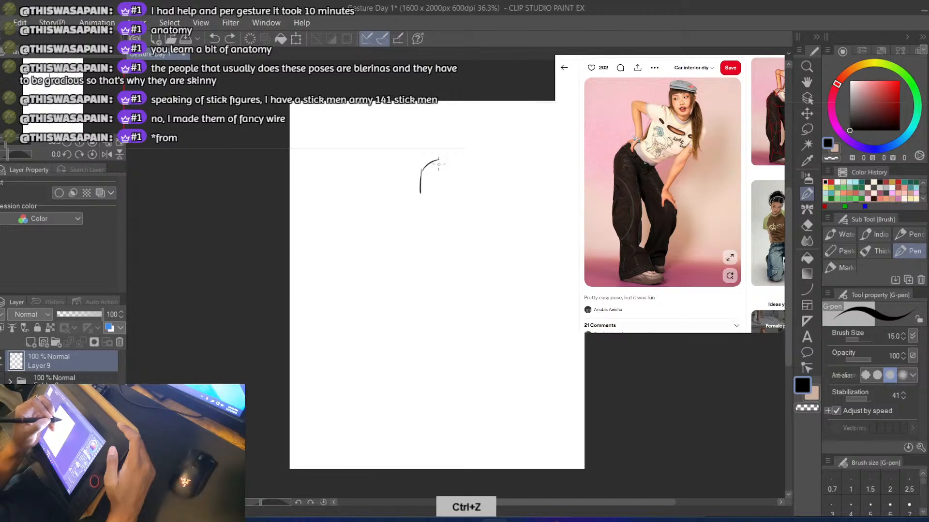
{"action": "key", "text": "ctrl+z"}
{"action": "mouse_move", "coordinate": [421, 169]}
{"action": "left_mouse_down"}
{"action": "mouse_move", "coordinate": [424, 198]}
{"action": "mouse_move", "coordinate": [458, 204]}
{"action": "left_mouse_up"}
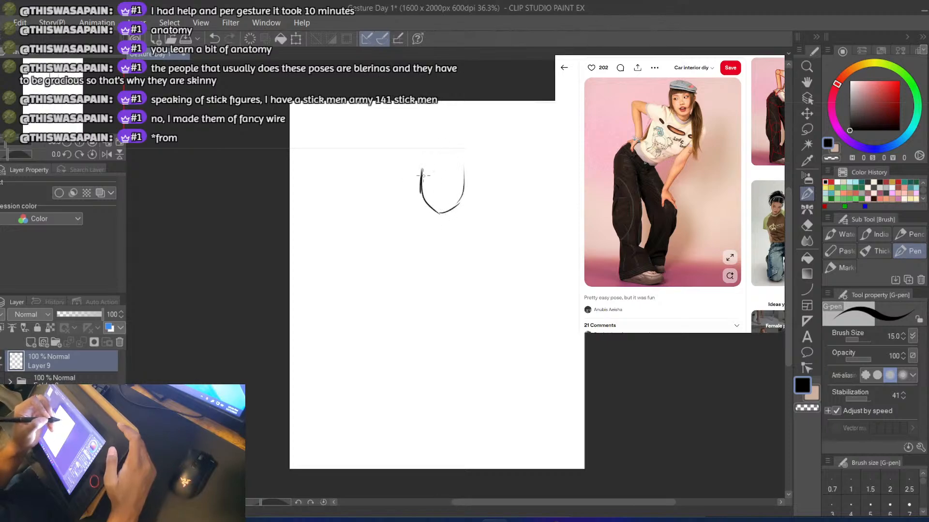
Close the head into an oval with a rounded crown and reinforce the outlines of both sides of the face
{"action": "mouse_move", "coordinate": [421, 171]}
{"action": "left_mouse_down"}
{"action": "mouse_move", "coordinate": [454, 161]}
{"action": "mouse_move", "coordinate": [465, 170]}
{"action": "left_mouse_up"}
{"action": "key", "text": "ctrl+z"}
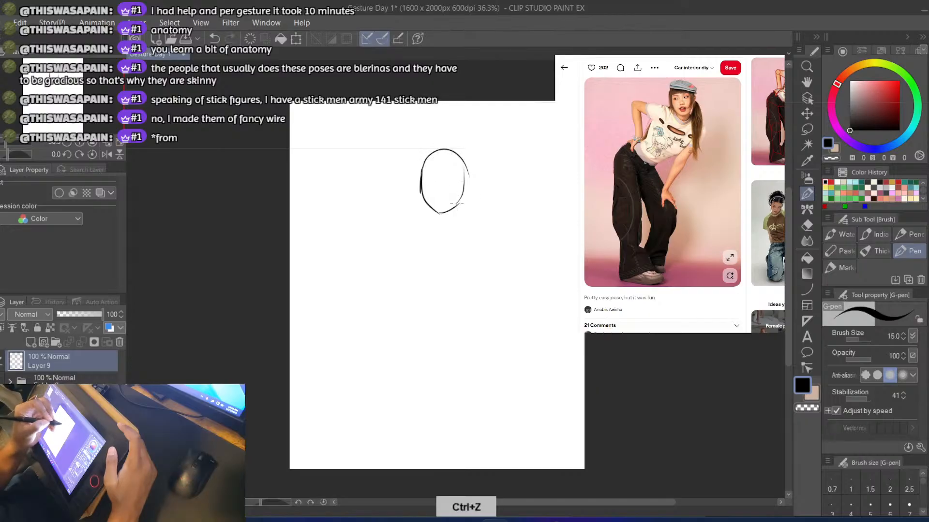
{"action": "key", "text": "ctrl+z"}
{"action": "mouse_move", "coordinate": [423, 164]}
{"action": "left_mouse_down"}
{"action": "mouse_move", "coordinate": [458, 162]}
{"action": "mouse_move", "coordinate": [458, 208]}
{"action": "left_mouse_up"}
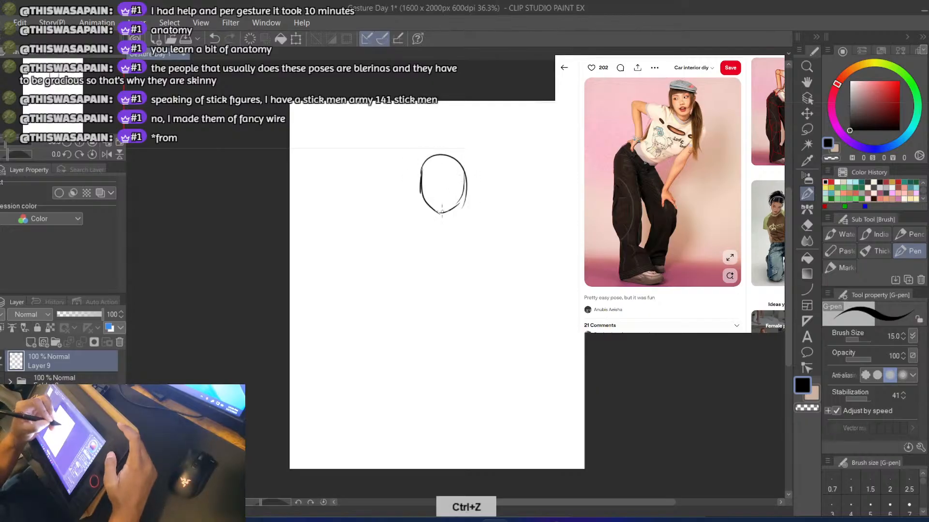
{"action": "key", "text": "ctrl+z"}
{"action": "mouse_move", "coordinate": [449, 155]}
{"action": "left_mouse_down"}
{"action": "mouse_move", "coordinate": [420, 170]}
{"action": "mouse_move", "coordinate": [415, 205]}
{"action": "mouse_move", "coordinate": [425, 209]}
{"action": "mouse_move", "coordinate": [419, 175]}
{"action": "left_mouse_up"}
{"action": "key", "text": "e"}
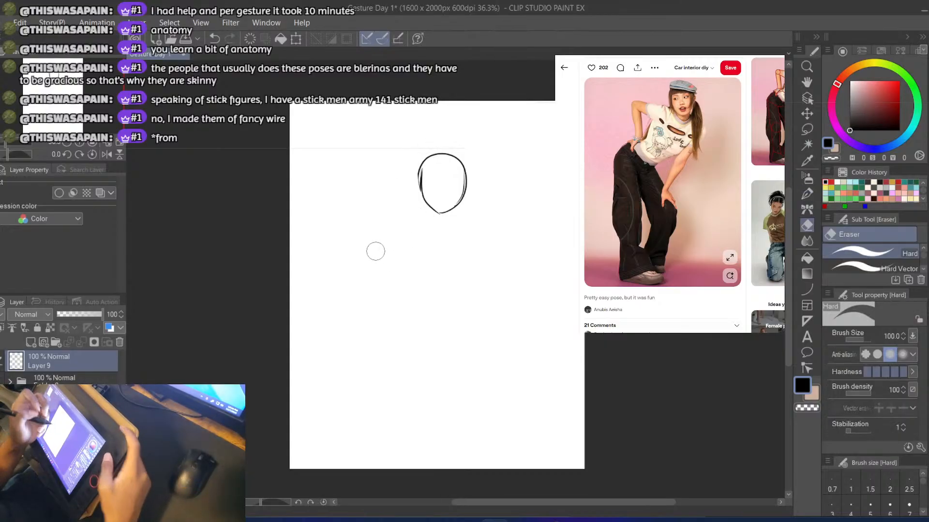
Draw a short neck below the chin and a straight shoulder line across it that slopes down to the right
{"action": "key", "text": "b"}
{"action": "left_click_drag", "start_coordinate": [457, 207], "coordinate": [457, 220]}
{"action": "key", "text": "ctrl+z"}
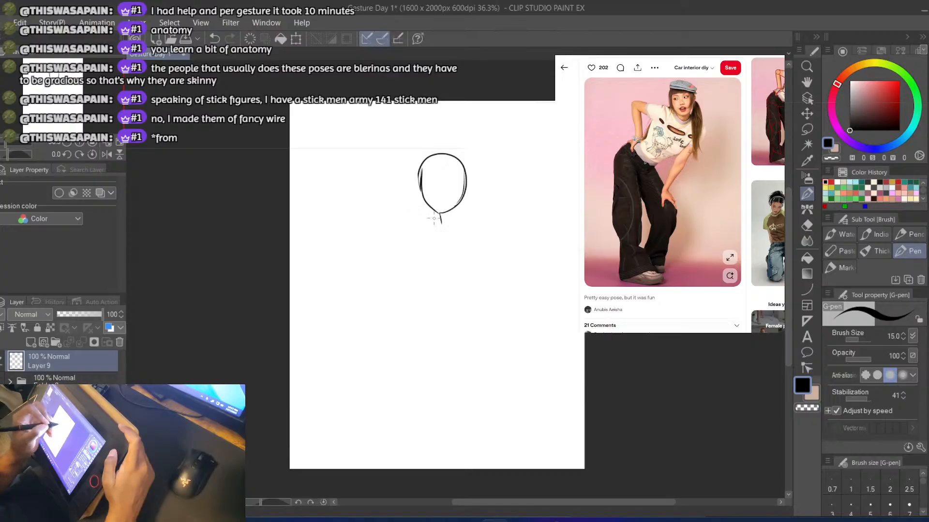
{"action": "key", "text": "ctrl+z"}
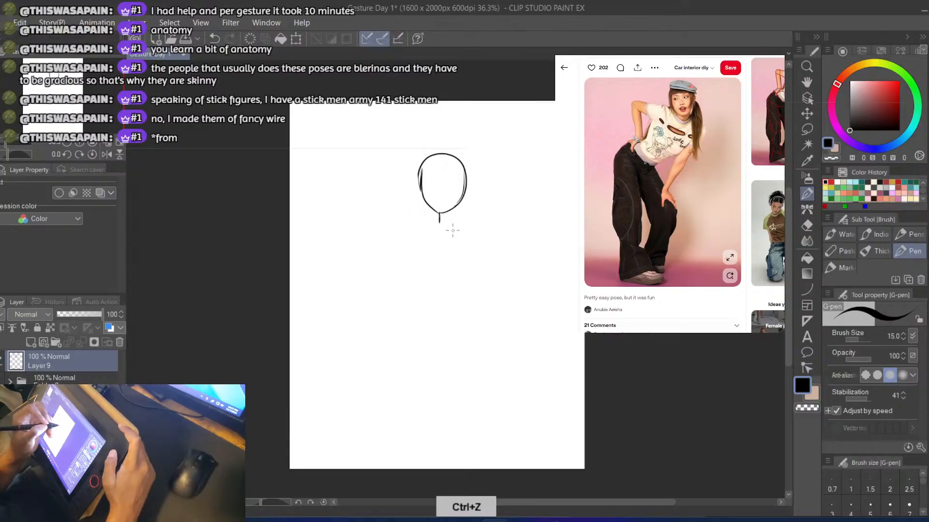
{"action": "key", "text": "ctrl+z"}
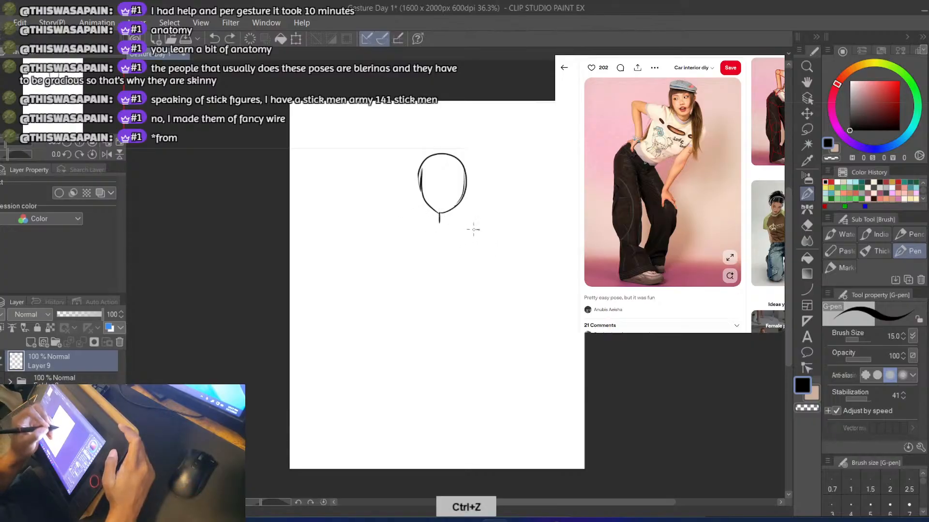
{"action": "left_click_drag", "start_coordinate": [395, 209], "coordinate": [361, 208]}
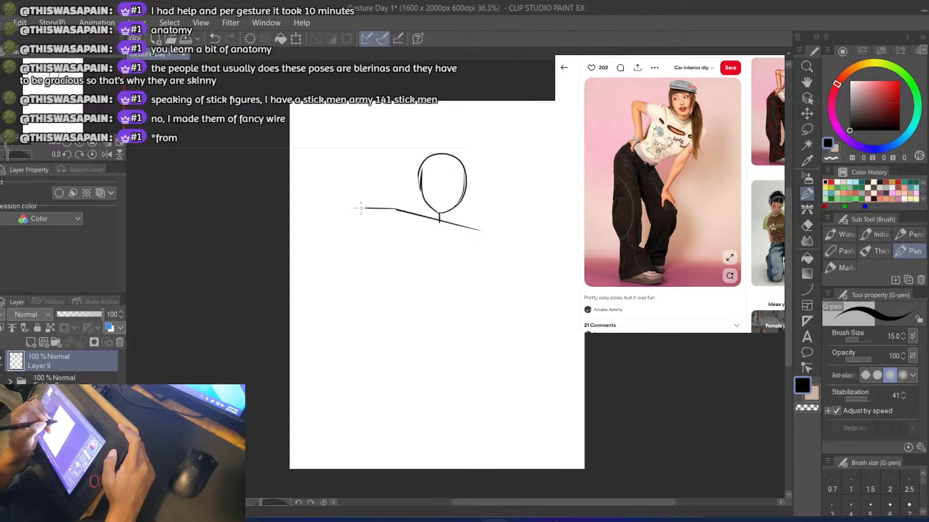
{"action": "key", "text": "ctrl+z"}
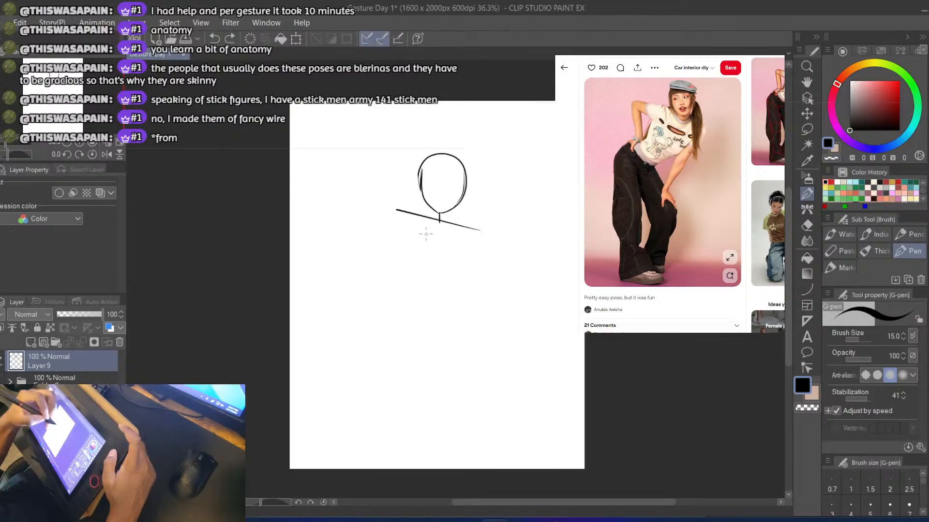
Try out a curved spine from the neck down to the hips, with a first leg line continuing from its lower end
{"action": "left_click_drag", "start_coordinate": [437, 220], "coordinate": [395, 280]}
{"action": "key", "text": "ctrl+z"}
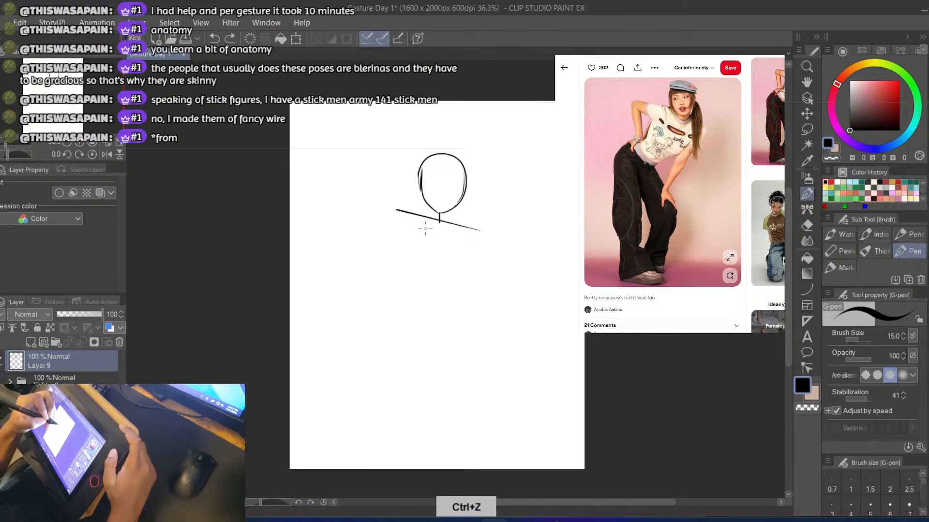
{"action": "left_click_drag", "start_coordinate": [438, 221], "coordinate": [398, 273]}
{"action": "key", "text": "ctrl+z"}
{"action": "key", "text": "e"}
{"action": "left_click_drag", "start_coordinate": [436, 227], "coordinate": [401, 270]}
{"action": "key", "text": "b"}
{"action": "key", "text": "ctrl+z"}
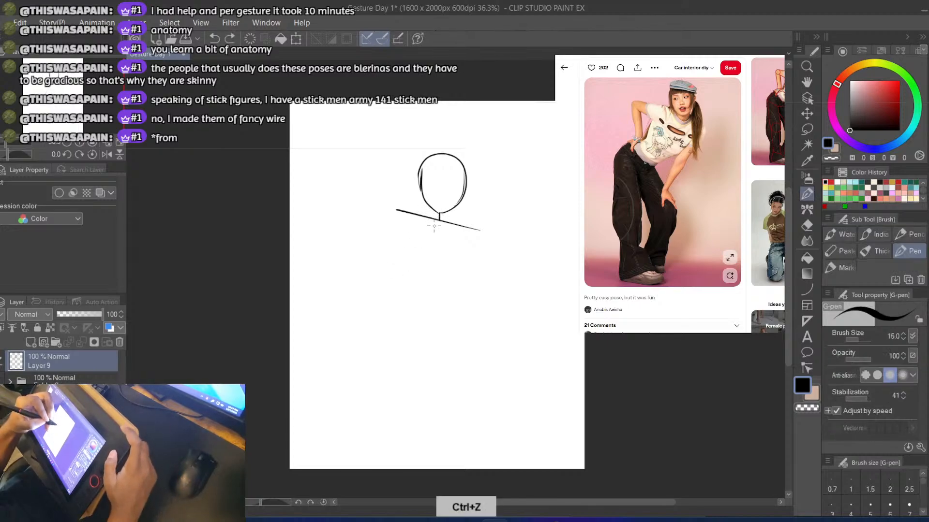
{"action": "left_click_drag", "start_coordinate": [439, 220], "coordinate": [382, 289]}
{"action": "key", "text": "ctrl+z"}
{"action": "mouse_move", "coordinate": [438, 219]}
{"action": "left_mouse_down"}
{"action": "mouse_move", "coordinate": [373, 294]}
{"action": "mouse_move", "coordinate": [349, 382]}
{"action": "left_mouse_up"}
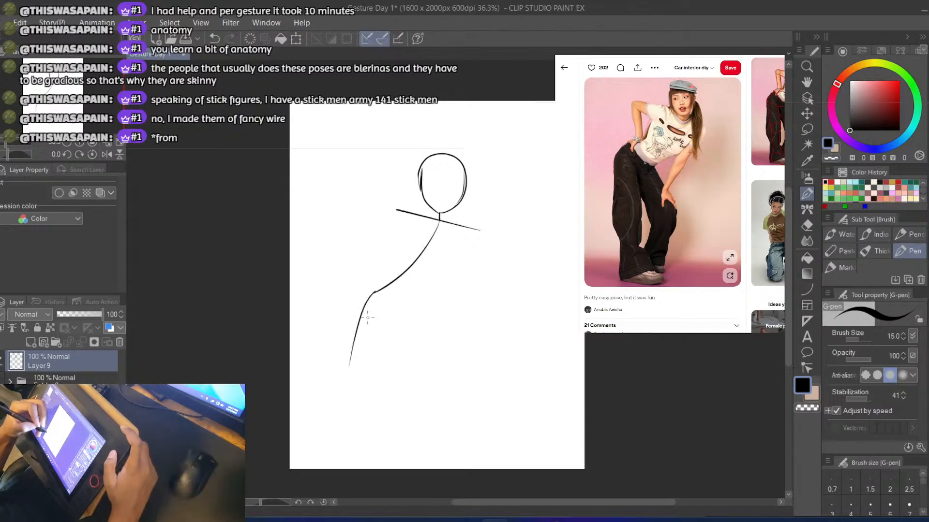
{"action": "key", "text": "ctrl+z"}
{"action": "left_click_drag", "start_coordinate": [363, 312], "coordinate": [364, 386]}
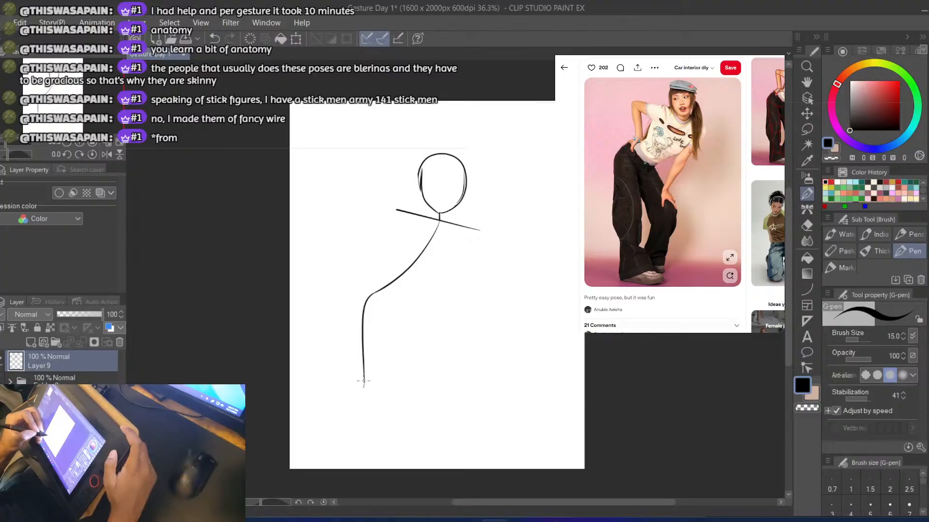
{"action": "key", "text": "ctrl+z"}
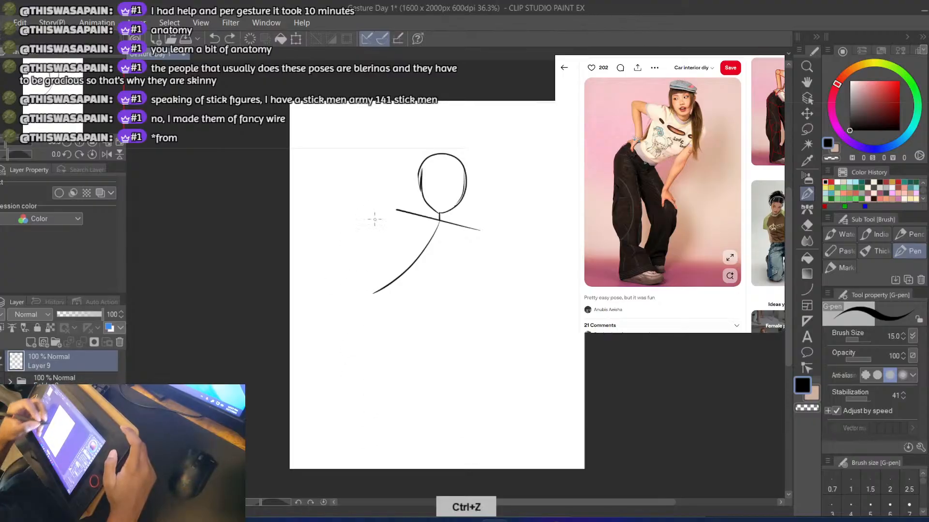
{"action": "key", "text": "ctrl+z"}
{"action": "left_click_drag", "start_coordinate": [420, 247], "coordinate": [360, 305]}
{"action": "key", "text": "ctrl+z"}
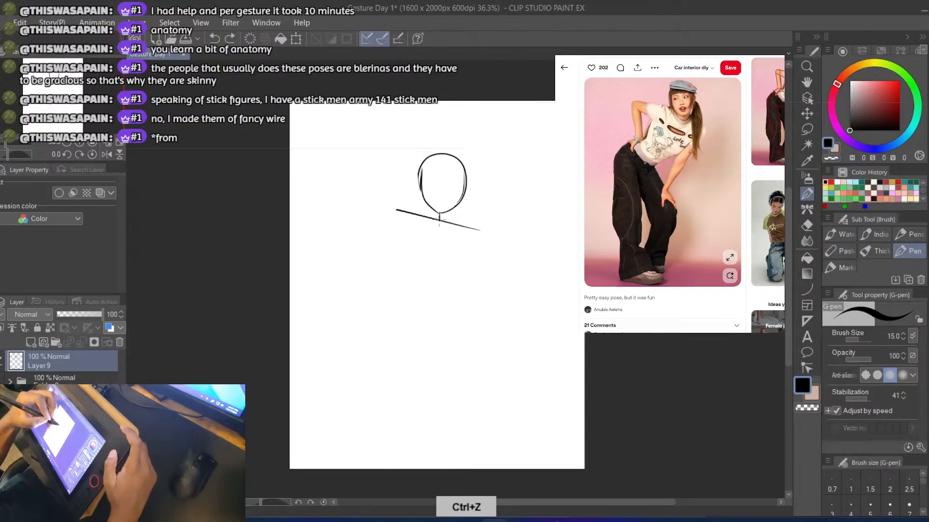
Draw the spine curving from the neck down-left to the hips, and continue it into the nearly straight left leg
{"action": "mouse_move", "coordinate": [438, 220]}
{"action": "left_mouse_down"}
{"action": "mouse_move", "coordinate": [369, 318]}
{"action": "mouse_move", "coordinate": [355, 373]}
{"action": "left_mouse_up"}
{"action": "key", "text": "ctrl+z"}
{"action": "left_click_drag", "start_coordinate": [362, 308], "coordinate": [366, 417]}
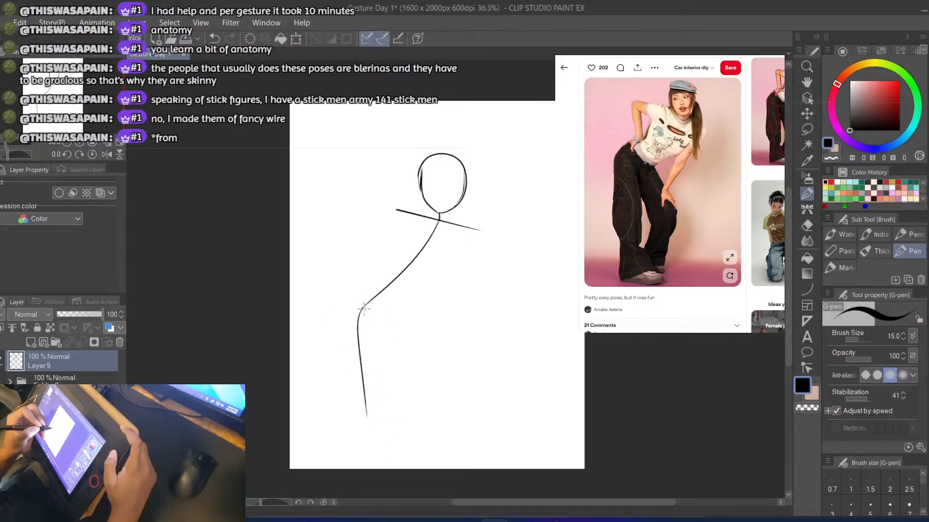
{"action": "key", "text": "ctrl+z"}
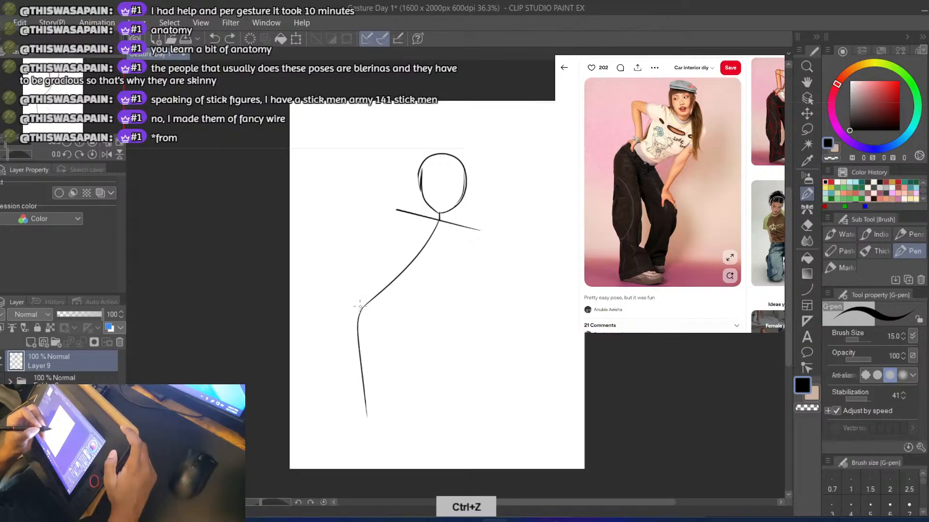
{"action": "key", "text": "ctrl+z"}
Add a short, slightly tilted hip line across the lower end of the spine
{"action": "mouse_move", "coordinate": [350, 308]}
{"action": "left_mouse_down"}
{"action": "mouse_move", "coordinate": [407, 310]}
{"action": "mouse_move", "coordinate": [372, 307]}
{"action": "mouse_move", "coordinate": [401, 304]}
{"action": "left_mouse_up"}
{"action": "key", "text": "ctrl+z"}
{"action": "key", "text": "ctrl+z"}
{"action": "key", "text": "ctrl+z"}
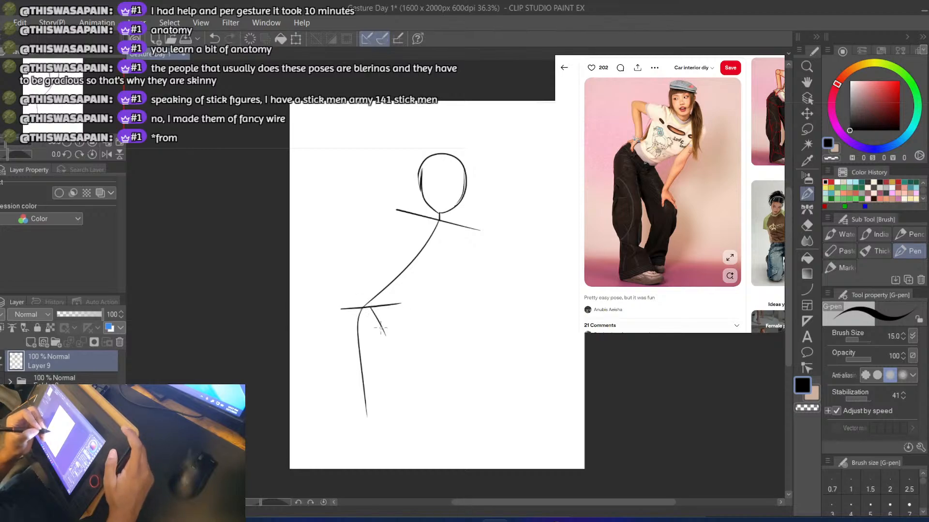
Sketch the bent right leg from the hip line outward to the knee and back inward along the shin
{"action": "key", "text": "ctrl+z"}
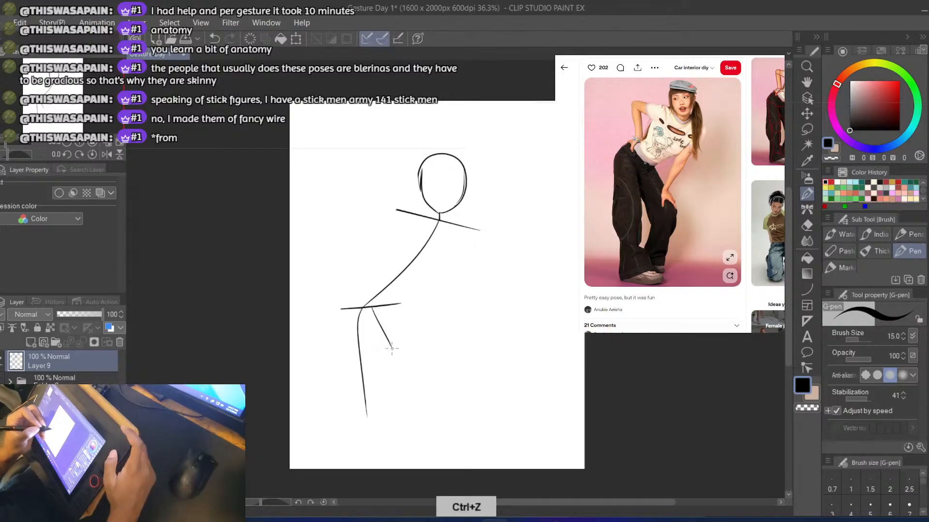
{"action": "left_click_drag", "start_coordinate": [366, 309], "coordinate": [411, 359]}
{"action": "key", "text": "ctrl+z"}
{"action": "mouse_move", "coordinate": [381, 319]}
{"action": "left_mouse_down"}
{"action": "mouse_move", "coordinate": [419, 364]}
{"action": "mouse_move", "coordinate": [394, 329]}
{"action": "mouse_move", "coordinate": [417, 361]}
{"action": "mouse_move", "coordinate": [403, 417]}
{"action": "left_mouse_up"}
{"action": "key", "text": "ctrl+z"}
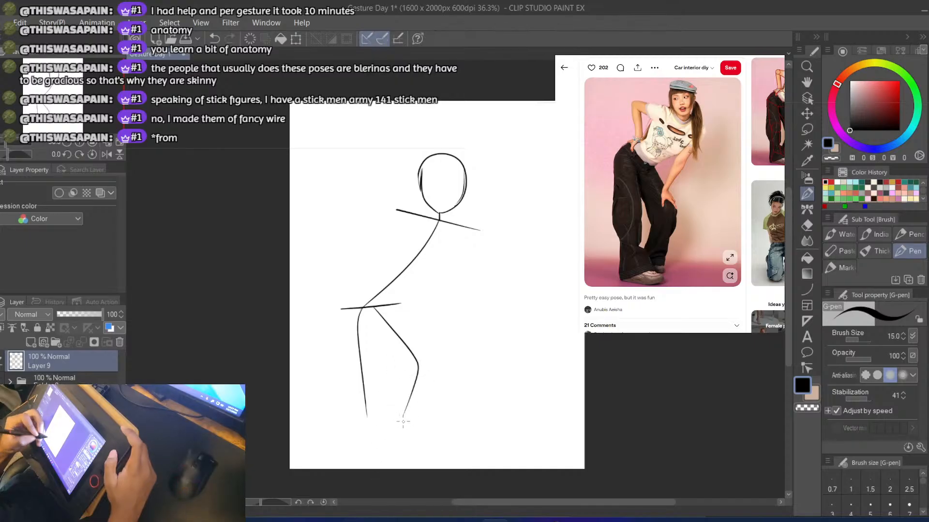
{"action": "key", "text": "ctrl+z"}
Extend both lower legs down to the ankles and finish each with a short foot pointing right
{"action": "left_click_drag", "start_coordinate": [405, 409], "coordinate": [393, 445]}
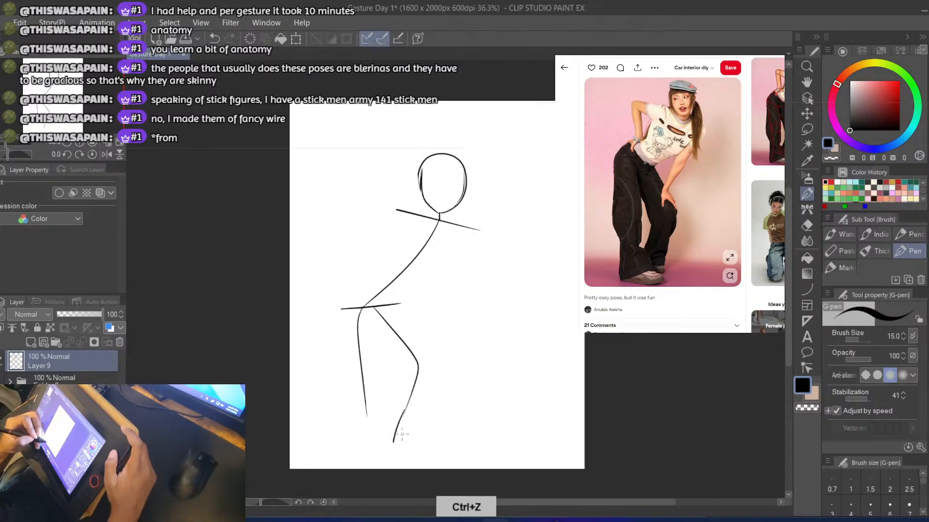
{"action": "key", "text": "ctrl+z"}
{"action": "mouse_move", "coordinate": [403, 413]}
{"action": "left_mouse_down"}
{"action": "mouse_move", "coordinate": [421, 454]}
{"action": "mouse_move", "coordinate": [393, 444]}
{"action": "left_mouse_up"}
{"action": "key", "text": "ctrl+z"}
{"action": "key", "text": "ctrl+z"}
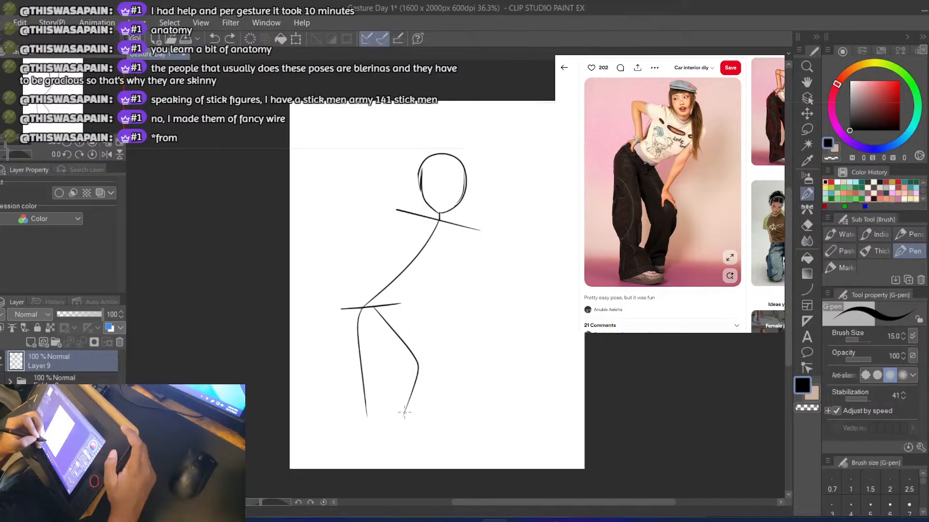
{"action": "left_click_drag", "start_coordinate": [404, 413], "coordinate": [392, 445]}
{"action": "key", "text": "ctrl+z"}
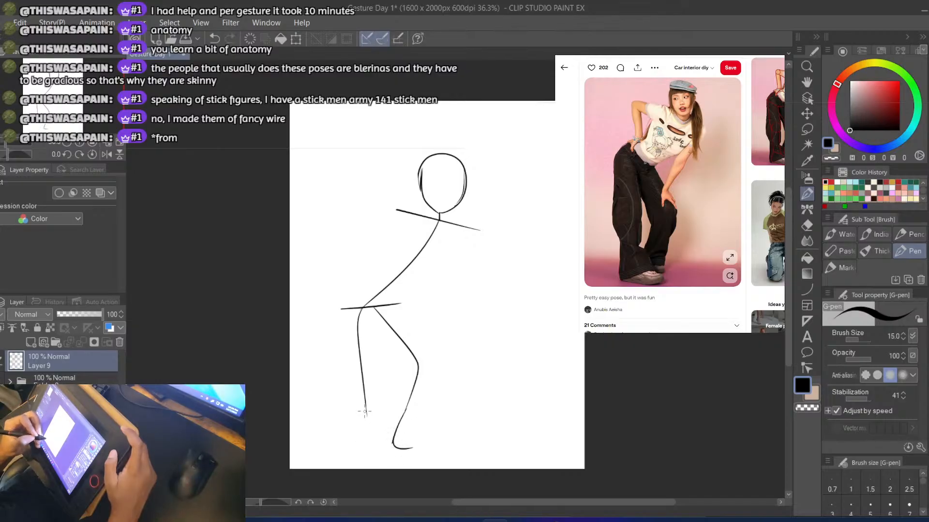
{"action": "key", "text": "ctrl+z"}
{"action": "left_click_drag", "start_coordinate": [365, 411], "coordinate": [376, 454]}
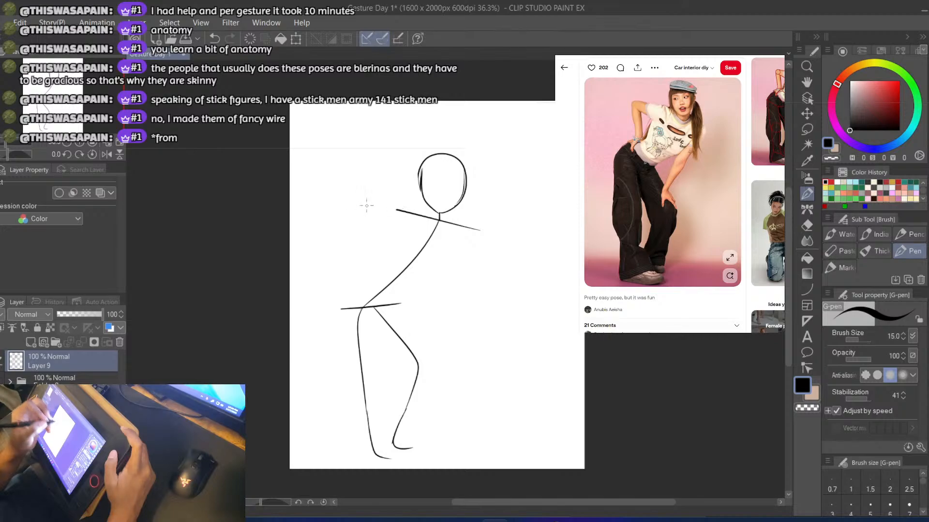
Draw the left arm outward from the shoulder to a sharp elbow, with the forearm running down toward the hip
{"action": "key", "text": "ctrl+z"}
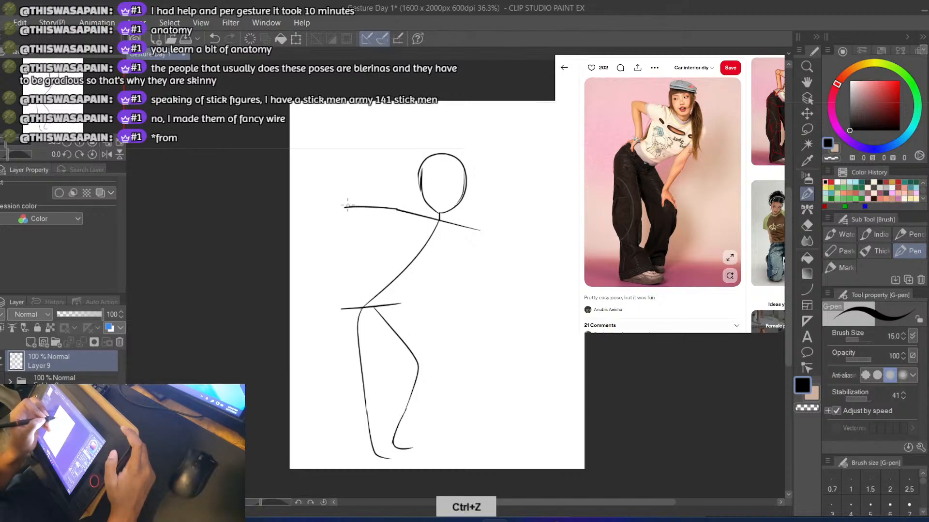
{"action": "key", "text": "ctrl+z"}
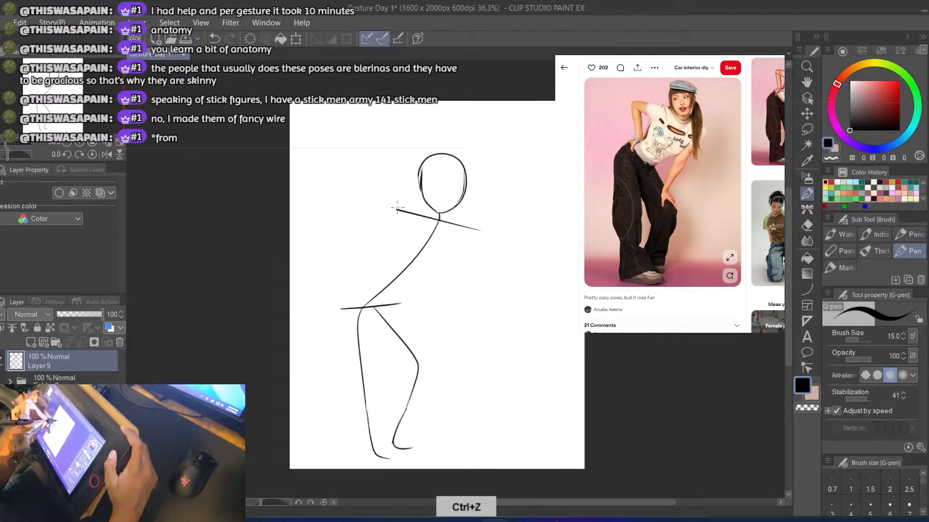
{"action": "left_click_drag", "start_coordinate": [346, 215], "coordinate": [398, 209]}
{"action": "key", "text": "ctrl+z"}
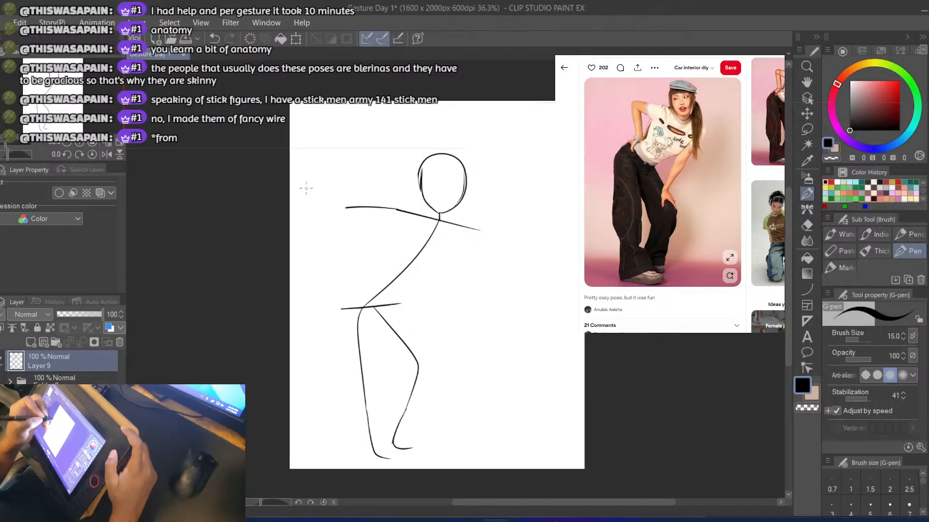
{"action": "key", "text": "ctrl+z"}
{"action": "left_click_drag", "start_coordinate": [345, 209], "coordinate": [363, 303]}
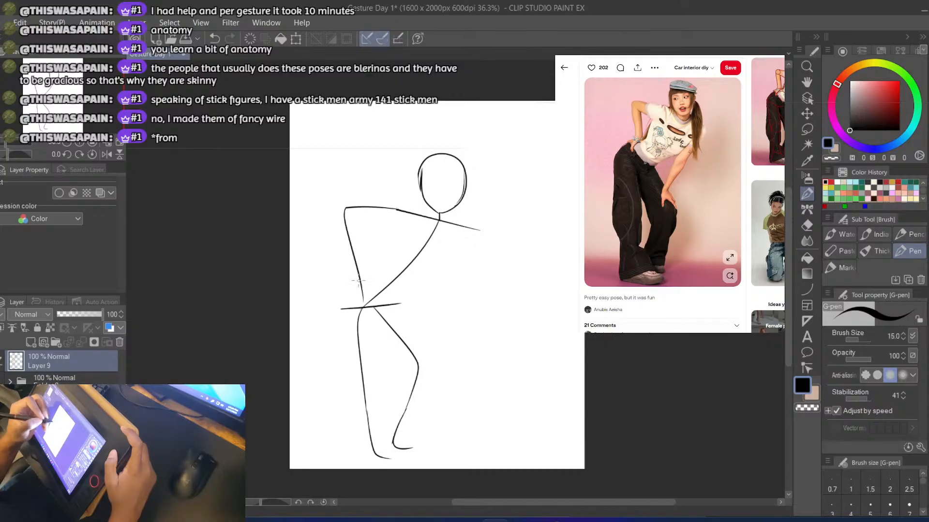
{"action": "key", "text": "ctrl+z"}
{"action": "left_click_drag", "start_coordinate": [343, 210], "coordinate": [358, 283]}
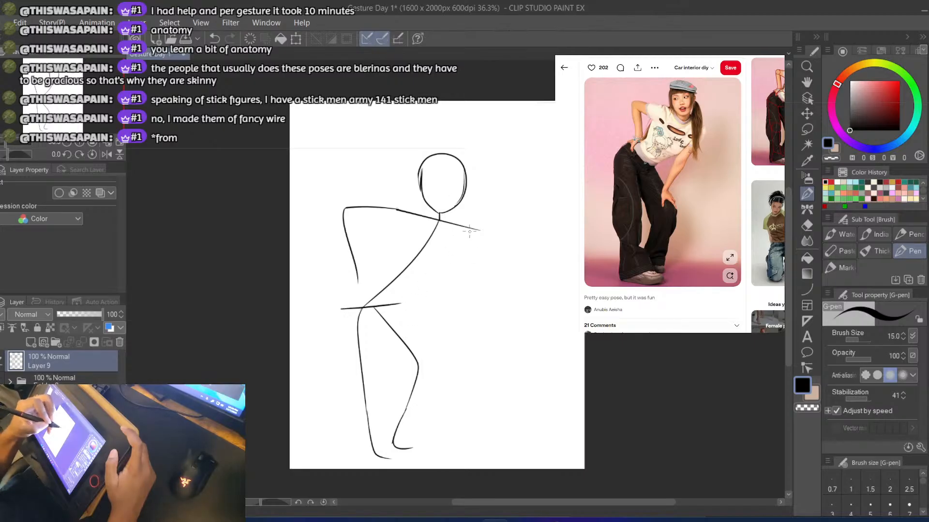
Draw the right arm as one long line from the shoulder's end down to the bent knee
{"action": "left_click_drag", "start_coordinate": [473, 231], "coordinate": [437, 323]}
{"action": "key", "text": "ctrl+z"}
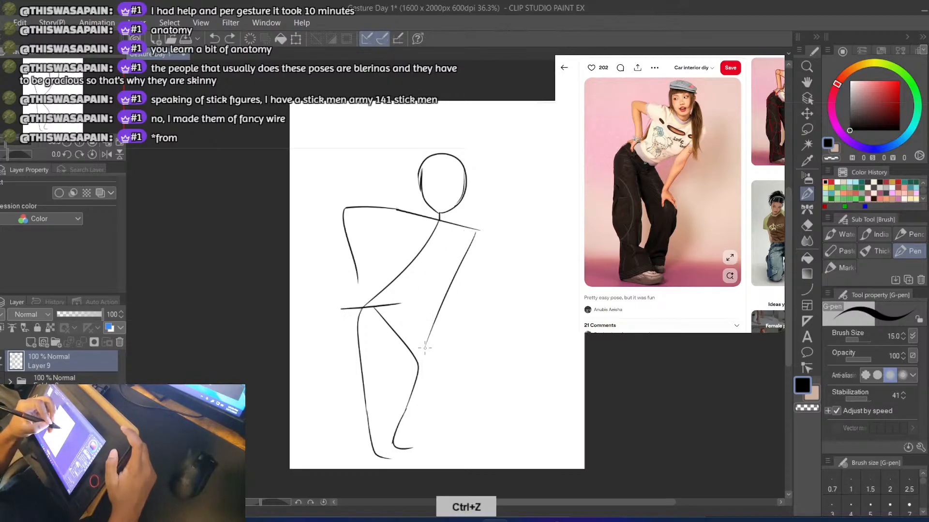
{"action": "left_click_drag", "start_coordinate": [478, 227], "coordinate": [413, 345]}
{"action": "key", "text": "ctrl+z"}
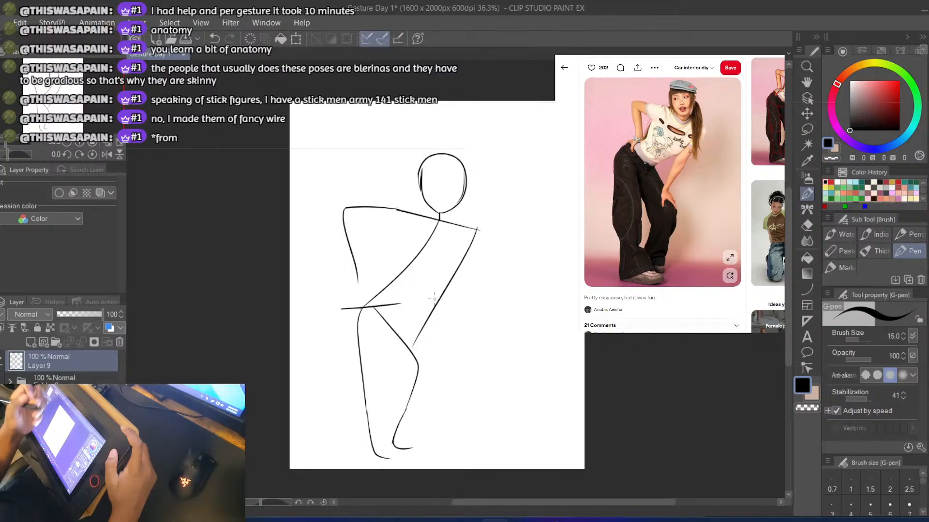
{"action": "left_click_drag", "start_coordinate": [468, 246], "coordinate": [415, 344]}
{"action": "key", "text": "ctrl+z"}
{"action": "left_click_drag", "start_coordinate": [478, 228], "coordinate": [414, 357]}
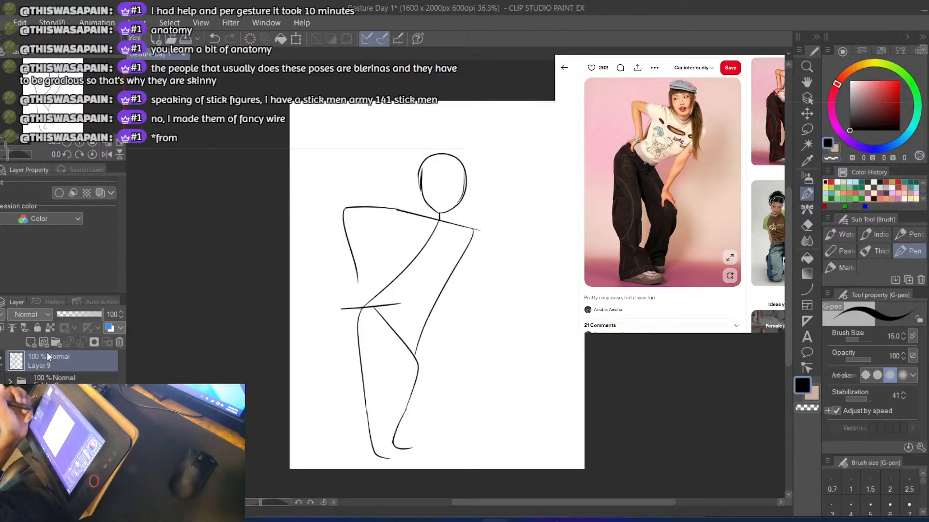
Erase the hip line, both legs, and the lower ends of the spine and the long right arm
{"action": "key", "text": "e"}
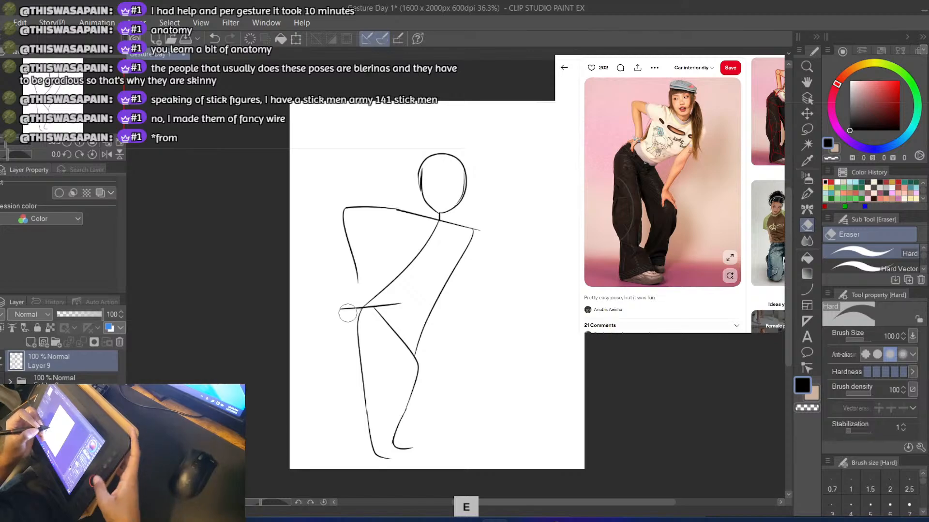
{"action": "mouse_move", "coordinate": [346, 297]}
{"action": "left_mouse_down"}
{"action": "mouse_move", "coordinate": [377, 298]}
{"action": "mouse_move", "coordinate": [364, 300]}
{"action": "mouse_move", "coordinate": [395, 317]}
{"action": "mouse_move", "coordinate": [395, 336]}
{"action": "mouse_move", "coordinate": [418, 367]}
{"action": "mouse_move", "coordinate": [406, 421]}
{"action": "mouse_move", "coordinate": [371, 389]}
{"action": "mouse_move", "coordinate": [365, 443]}
{"action": "mouse_move", "coordinate": [361, 371]}
{"action": "left_mouse_up"}
{"action": "left_click_drag", "start_coordinate": [368, 447], "coordinate": [378, 457]}
{"action": "key", "text": "b"}
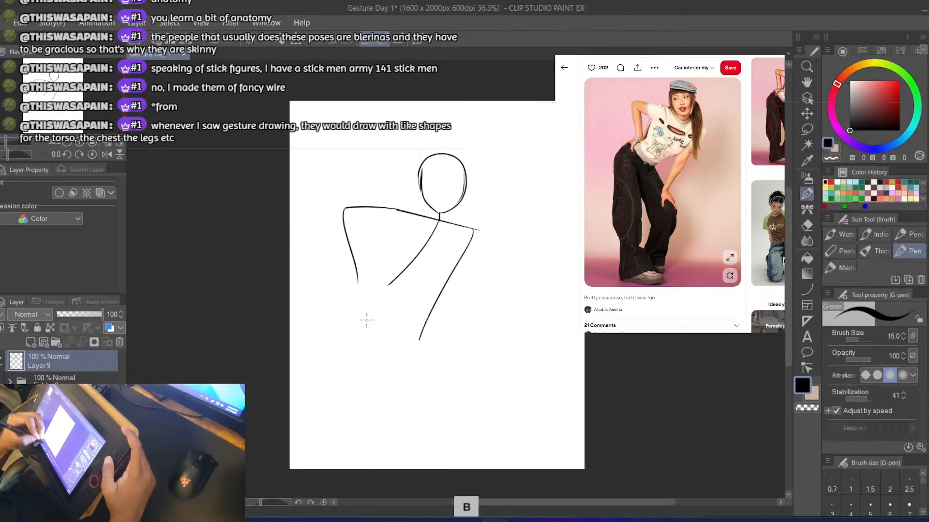
{"action": "key", "text": "ctrl+z"}
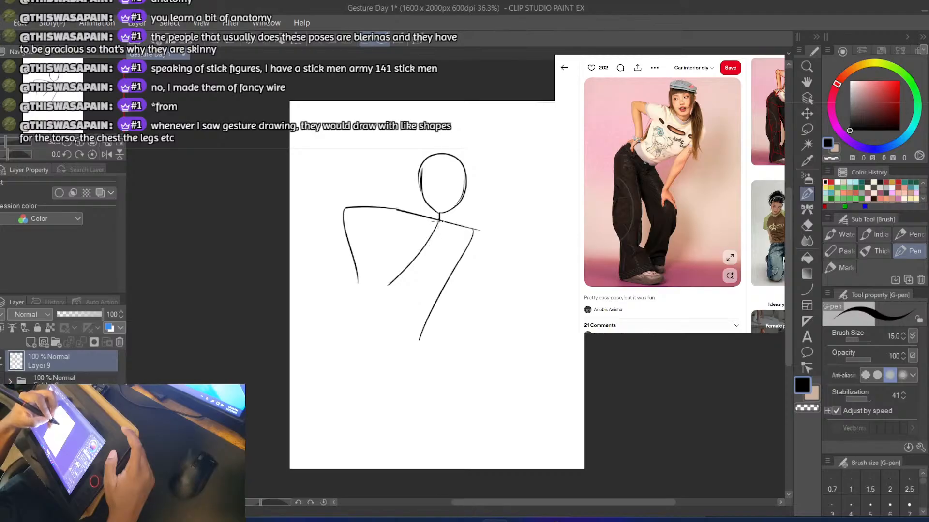
Redraw the spine as a stronger curve swinging out to a hip farther left, and run the left leg down from it
{"action": "mouse_move", "coordinate": [435, 222]}
{"action": "left_mouse_down"}
{"action": "mouse_move", "coordinate": [393, 278]}
{"action": "mouse_move", "coordinate": [339, 303]}
{"action": "left_mouse_up"}
{"action": "key", "text": "ctrl+z"}
{"action": "mouse_move", "coordinate": [436, 221]}
{"action": "left_mouse_down"}
{"action": "mouse_move", "coordinate": [394, 273]}
{"action": "mouse_move", "coordinate": [334, 299]}
{"action": "mouse_move", "coordinate": [323, 367]}
{"action": "left_mouse_up"}
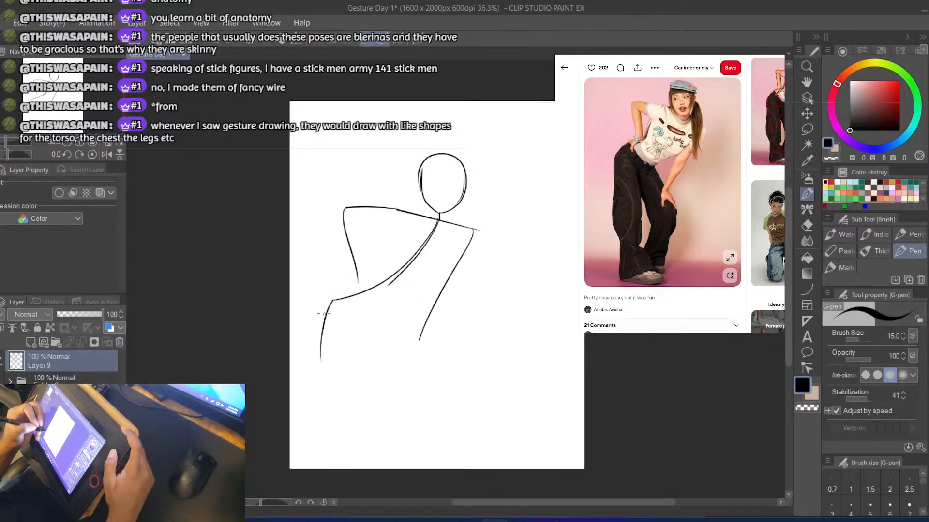
{"action": "key", "text": "ctrl+z"}
{"action": "mouse_move", "coordinate": [334, 302]}
{"action": "left_mouse_down"}
{"action": "mouse_move", "coordinate": [324, 349]}
{"action": "mouse_move", "coordinate": [346, 449]}
{"action": "left_mouse_up"}
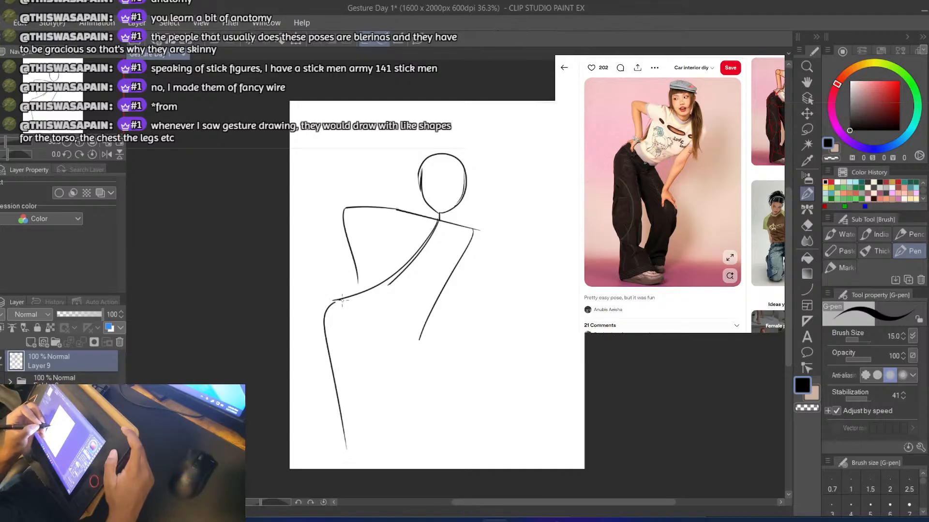
Draw a short hip line and, from its right end, the right leg bending outward at the knee and back inward
{"action": "key", "text": "ctrl+z"}
{"action": "mouse_move", "coordinate": [342, 301]}
{"action": "left_mouse_down"}
{"action": "mouse_move", "coordinate": [371, 301]}
{"action": "mouse_move", "coordinate": [398, 371]}
{"action": "left_mouse_up"}
{"action": "key", "text": "ctrl+z"}
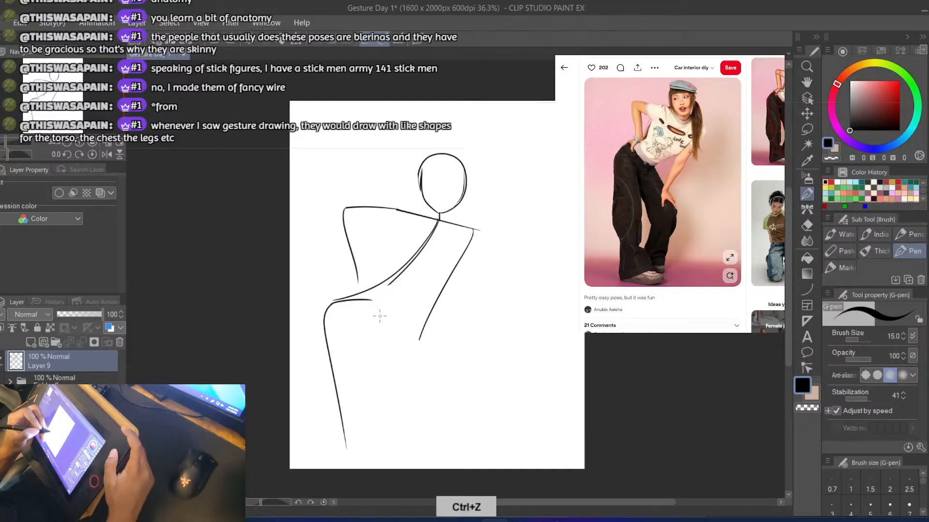
{"action": "mouse_move", "coordinate": [374, 300]}
{"action": "left_mouse_down"}
{"action": "mouse_move", "coordinate": [418, 379]}
{"action": "mouse_move", "coordinate": [371, 465]}
{"action": "left_mouse_up"}
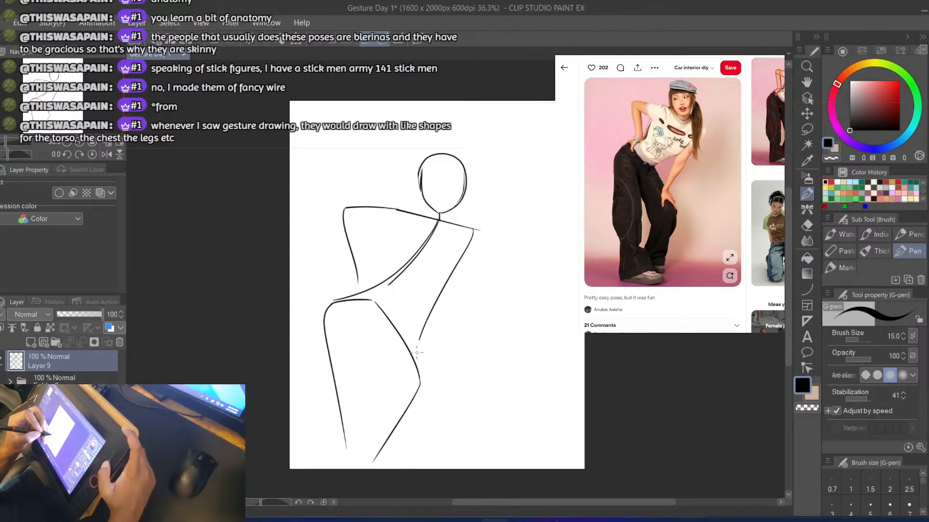
Extend the right arm down to the bent leg above the knee and the left forearm down to the hip
{"action": "left_click_drag", "start_coordinate": [419, 338], "coordinate": [413, 364]}
{"action": "key", "text": "ctrl+z"}
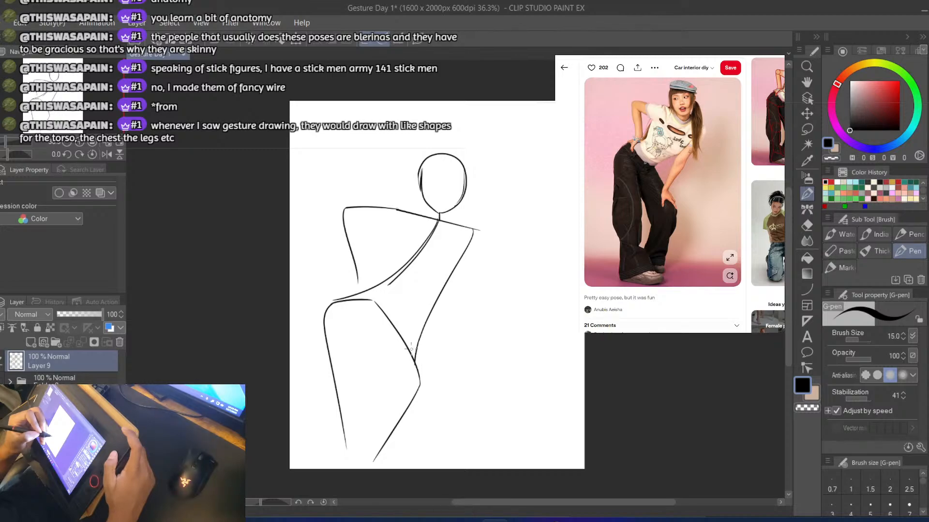
{"action": "key", "text": "ctrl+z"}
{"action": "left_click_drag", "start_coordinate": [358, 279], "coordinate": [350, 302]}
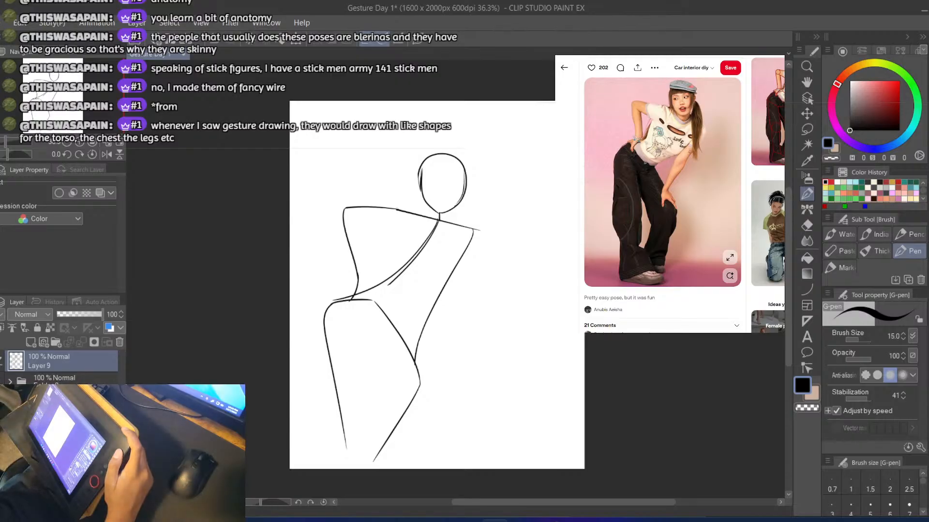
{"action": "mouse_move", "coordinate": [344, 448]}
{"action": "left_mouse_down"}
{"action": "mouse_move", "coordinate": [354, 461]}
{"action": "mouse_move", "coordinate": [377, 461]}
{"action": "left_mouse_up"}
{"action": "key", "text": "ctrl+z"}
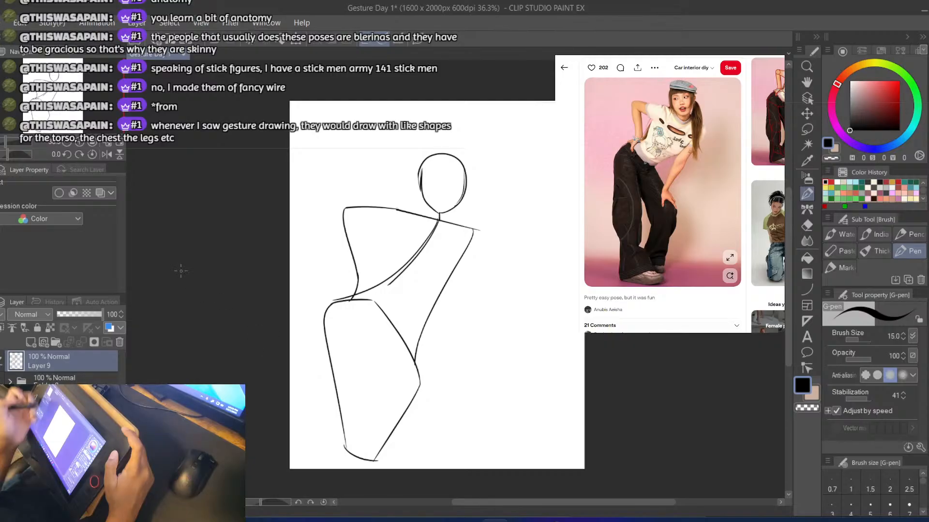
{"action": "key", "text": "ctrl+z"}
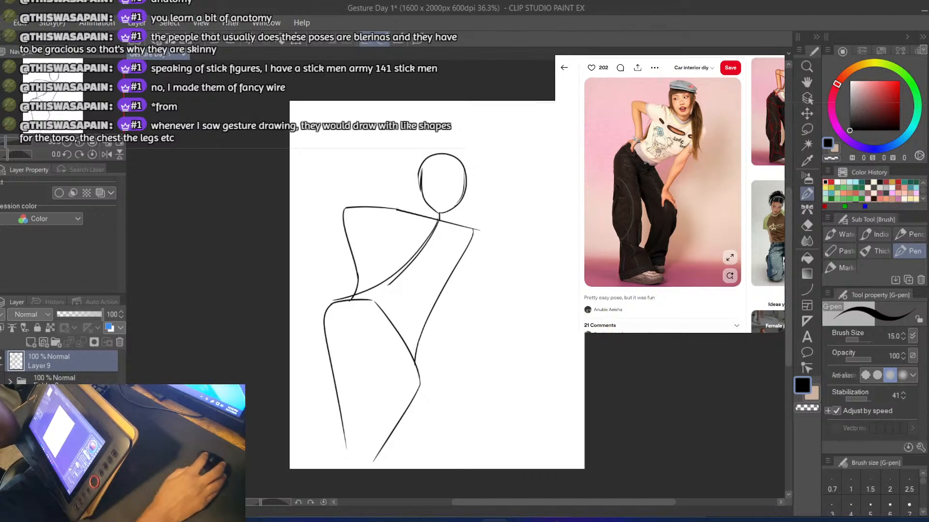
Check the version of the pose photo with a construction overlay and skim the gesture-drawing video for finished example figures
{"action": "left_click", "coordinate": [768, 119]}
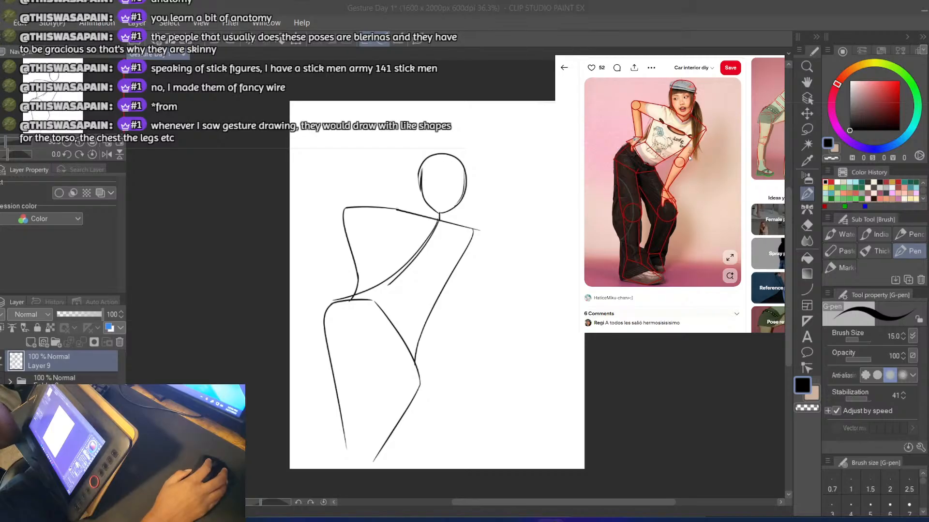
{"action": "key", "text": "ctrl+Tab"}
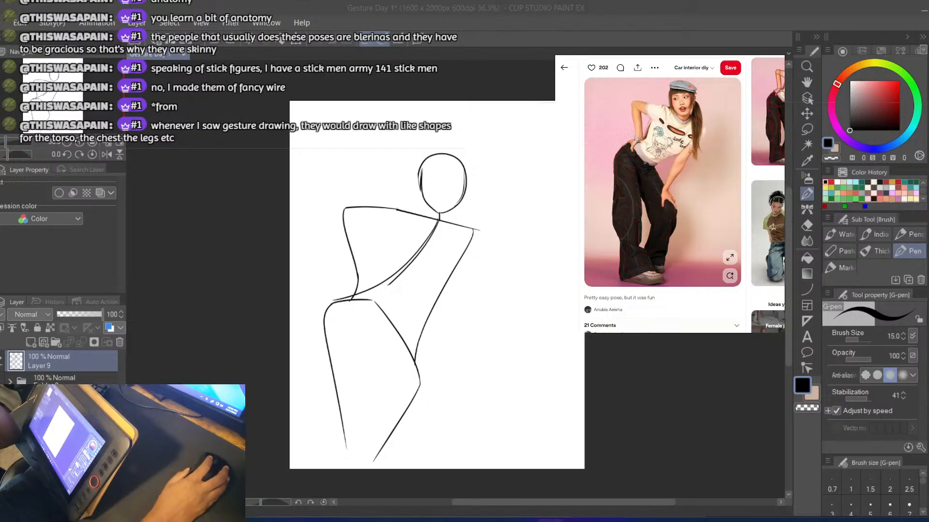
{"action": "key", "text": "ctrl+Tab"}
{"action": "left_click", "coordinate": [643, 201]}
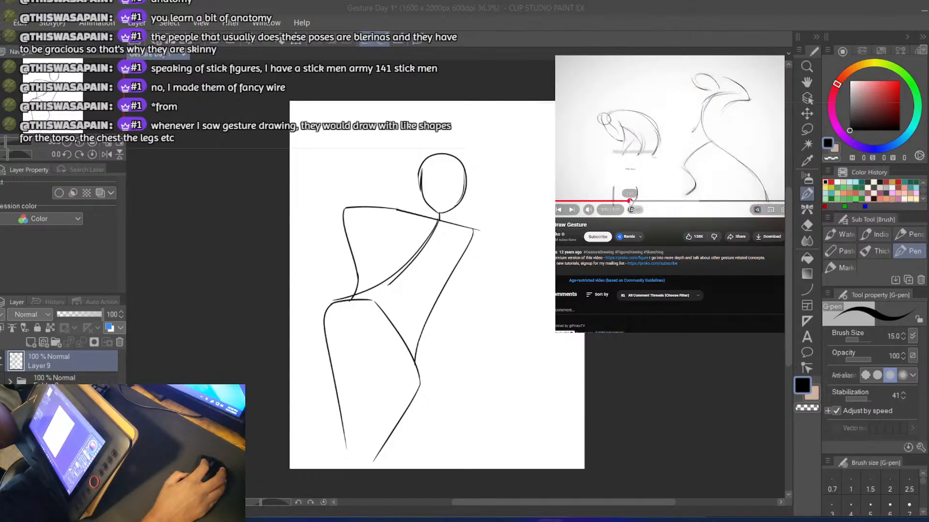
{"action": "left_click", "coordinate": [633, 201]}
{"action": "left_click", "coordinate": [622, 201]}
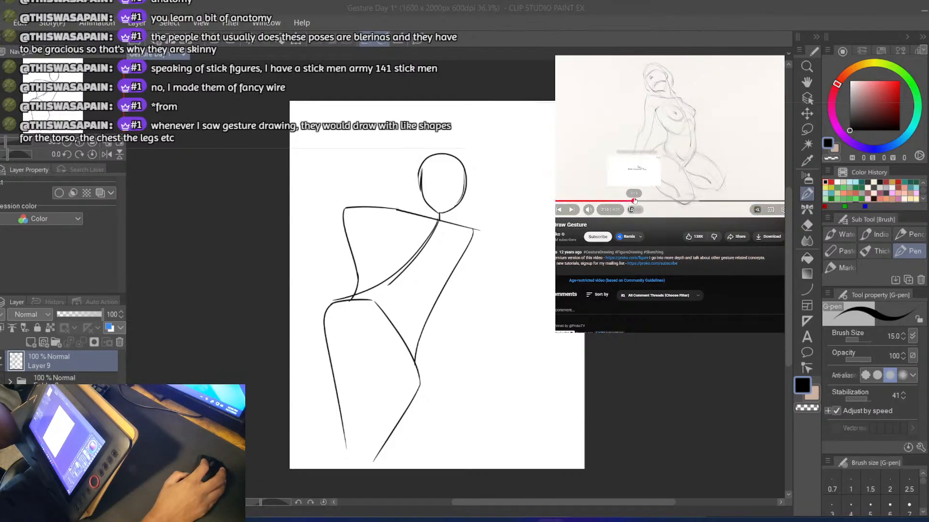
{"action": "left_click", "coordinate": [639, 200]}
{"action": "left_click", "coordinate": [645, 200]}
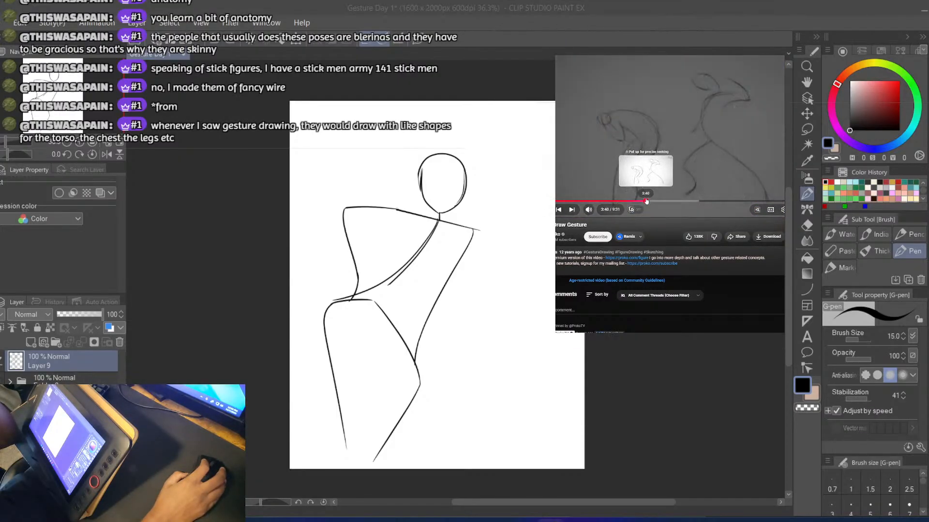
{"action": "left_click_drag", "start_coordinate": [646, 201], "coordinate": [646, 201]}
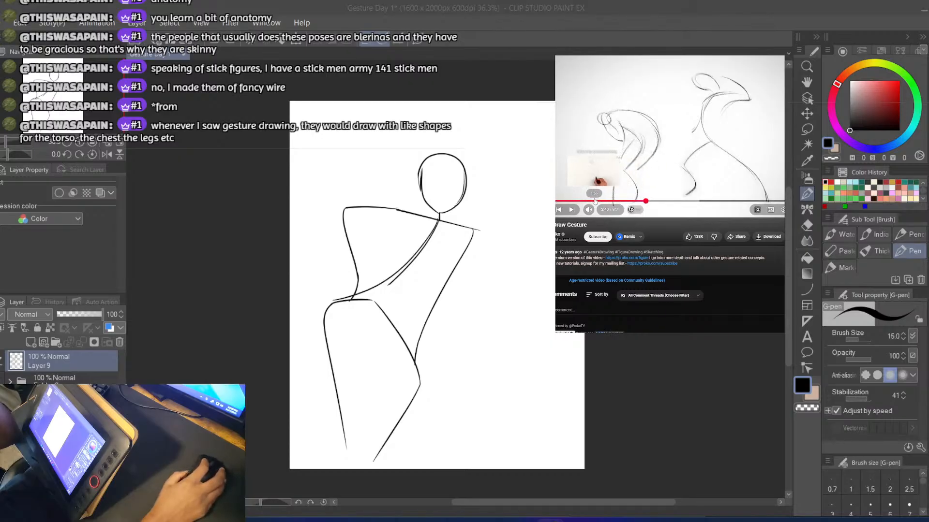
Watch how the video builds up the seated figure's torso and limbs, pause it, and return to the reference photo
{"action": "left_click", "coordinate": [596, 200]}
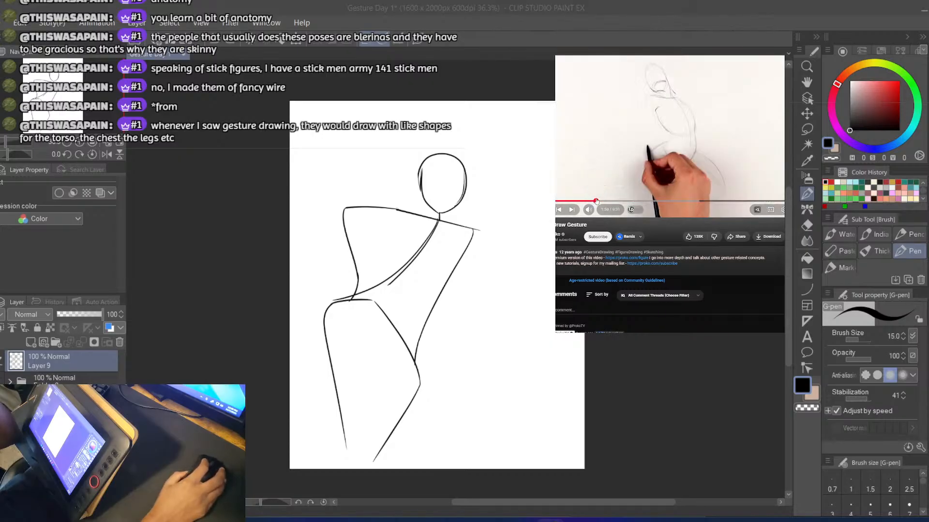
{"action": "left_click", "coordinate": [672, 133]}
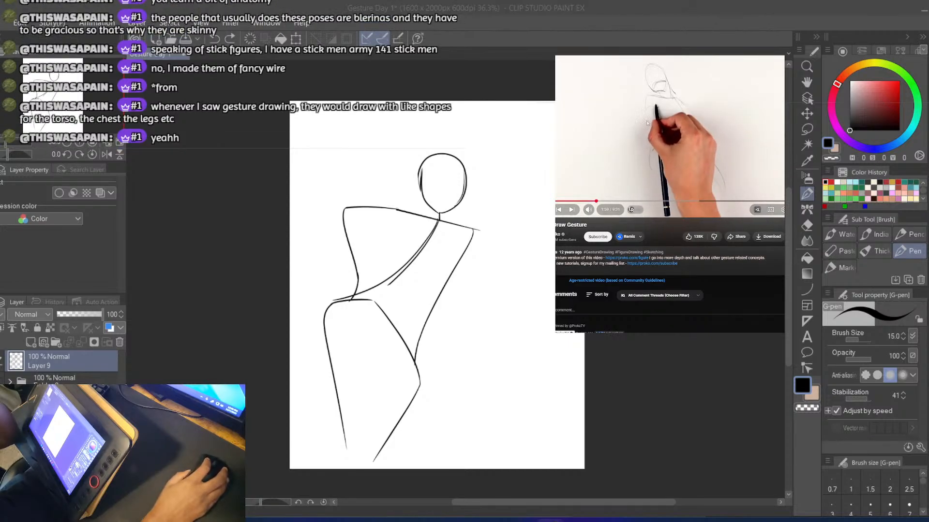
{"action": "left_click", "coordinate": [651, 134]}
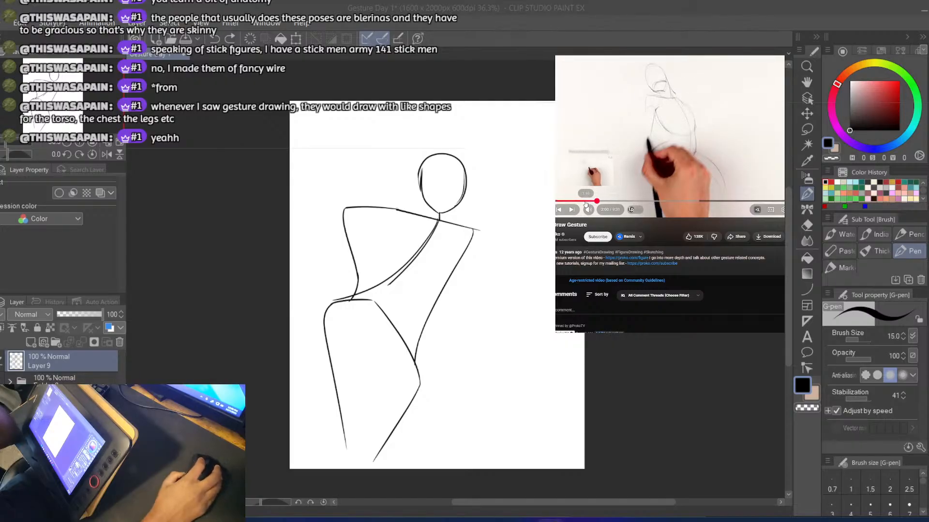
{"action": "left_click", "coordinate": [584, 200]}
{"action": "left_click", "coordinate": [589, 186]}
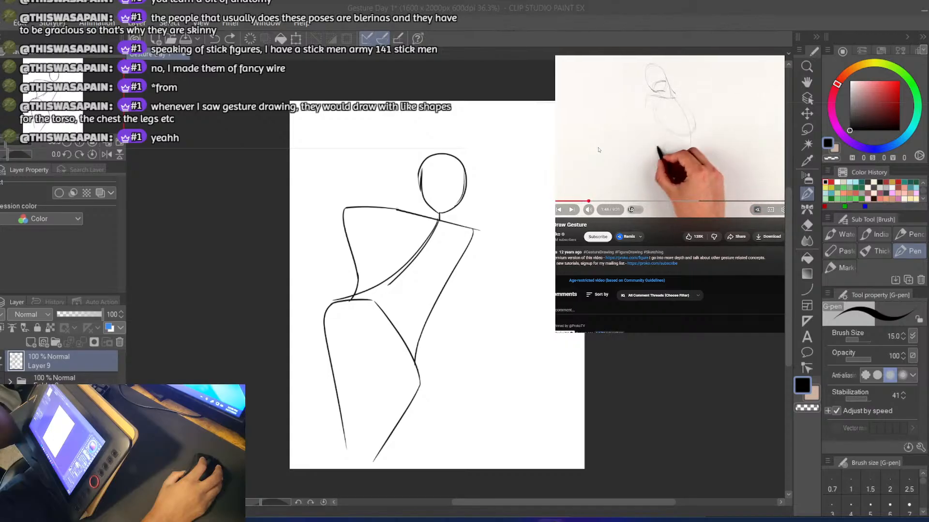
{"action": "left_click", "coordinate": [598, 150]}
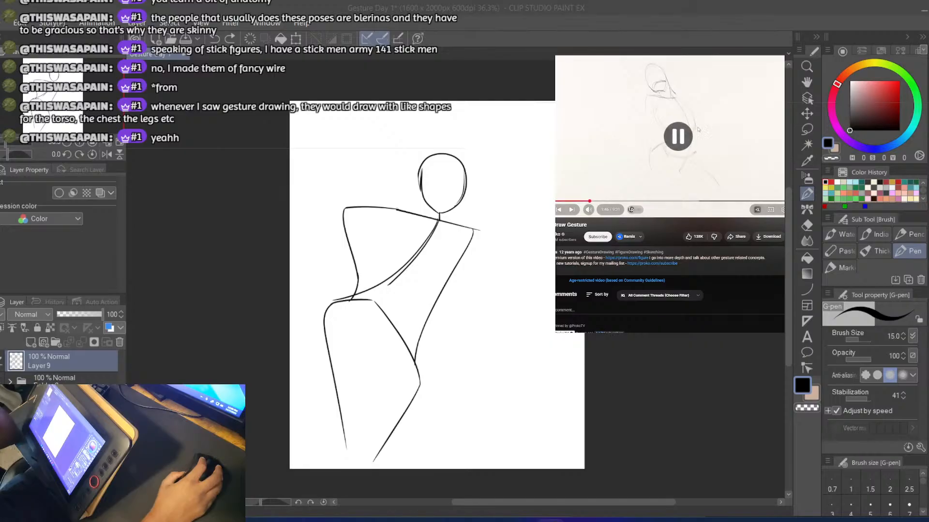
{"action": "key", "text": "ctrl+Tab"}
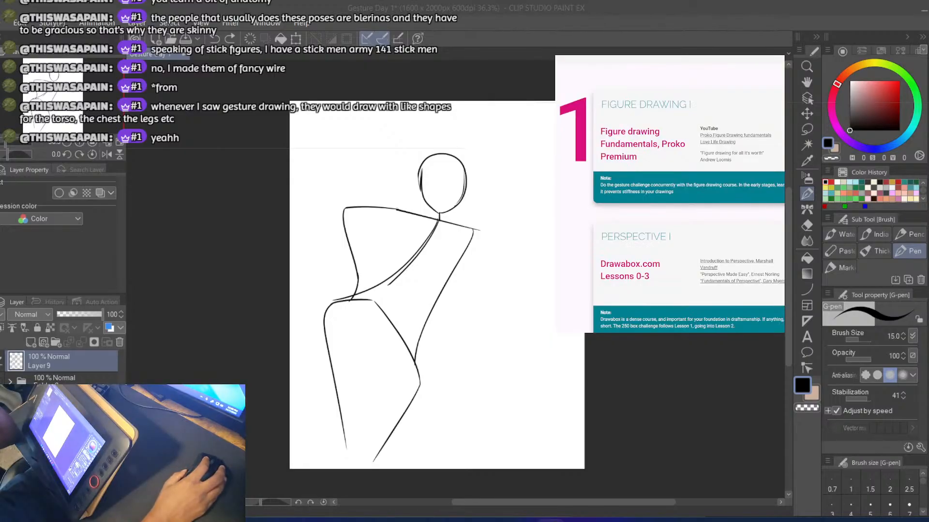
{"action": "key", "text": "ctrl+Tab"}
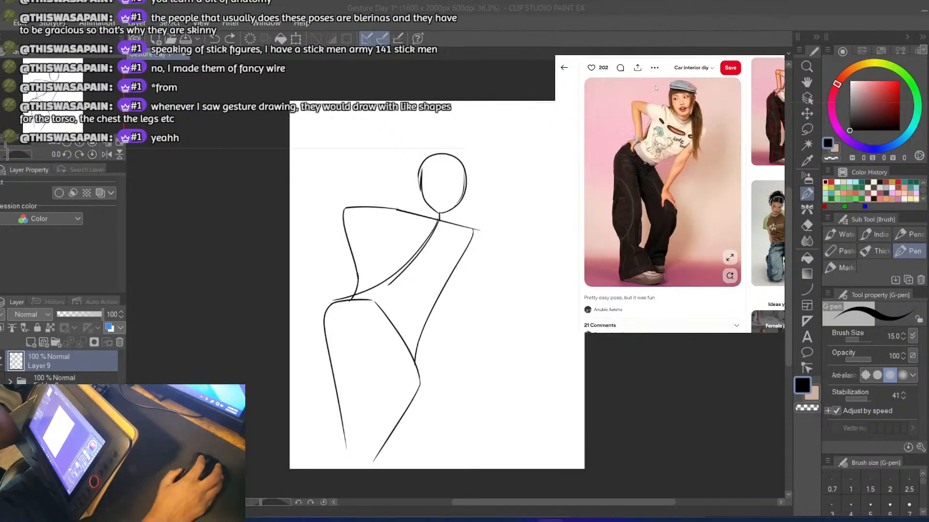
Add a new layer, set Layer 9's opacity to 0 to hide the stick figure, and ready the pen on the new layer
{"action": "left_click", "coordinate": [31, 342]}
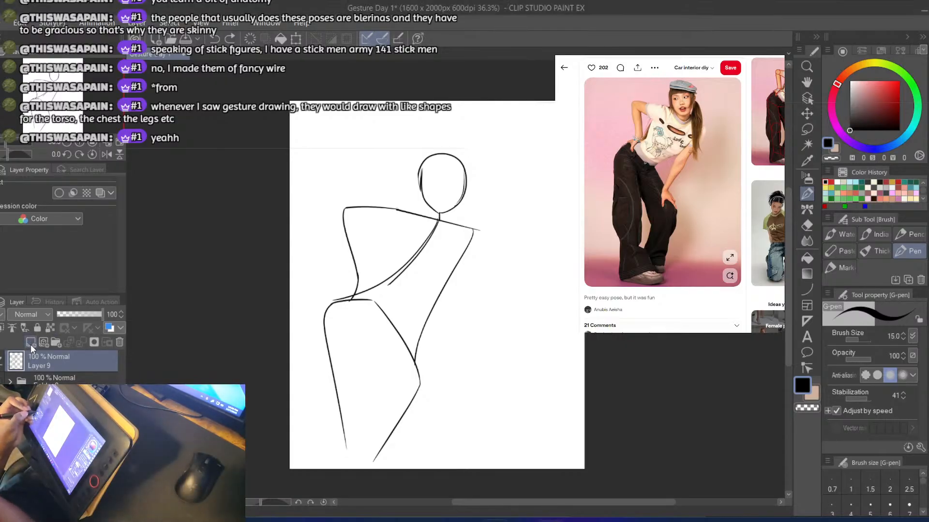
{"action": "left_click", "coordinate": [43, 378]}
{"action": "left_click_drag", "start_coordinate": [78, 315], "coordinate": [29, 316]}
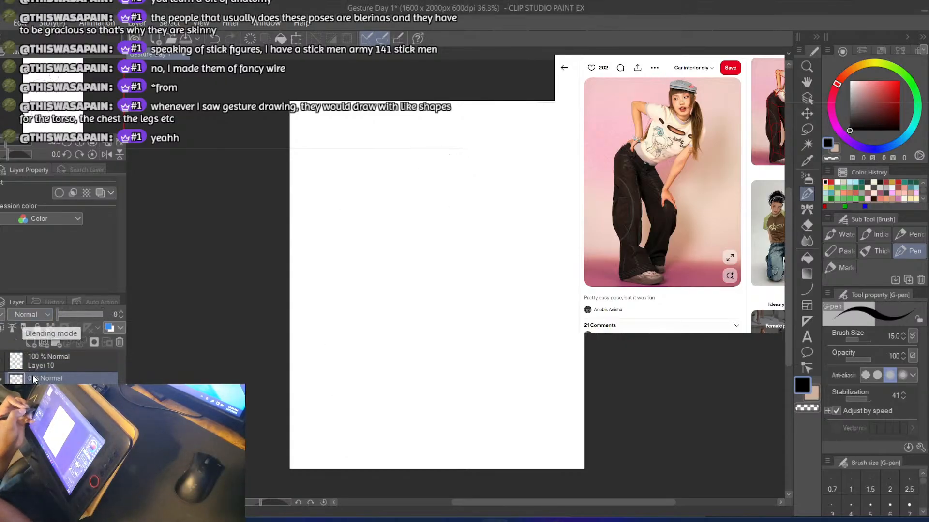
{"action": "left_click", "coordinate": [30, 368]}
{"action": "key", "text": "b"}
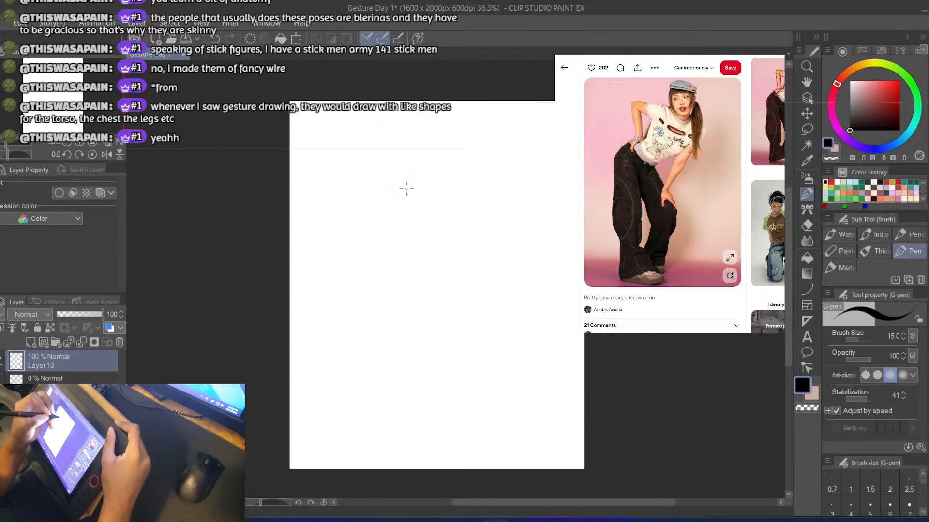
Draw the head as a narrow upright oval near the upper middle of the canvas, redoing strokes until it closes
{"action": "mouse_move", "coordinate": [397, 176]}
{"action": "left_mouse_down"}
{"action": "mouse_move", "coordinate": [401, 199]}
{"action": "mouse_move", "coordinate": [415, 208]}
{"action": "left_mouse_up"}
{"action": "key", "text": "ctrl+z"}
{"action": "key", "text": "ctrl+z"}
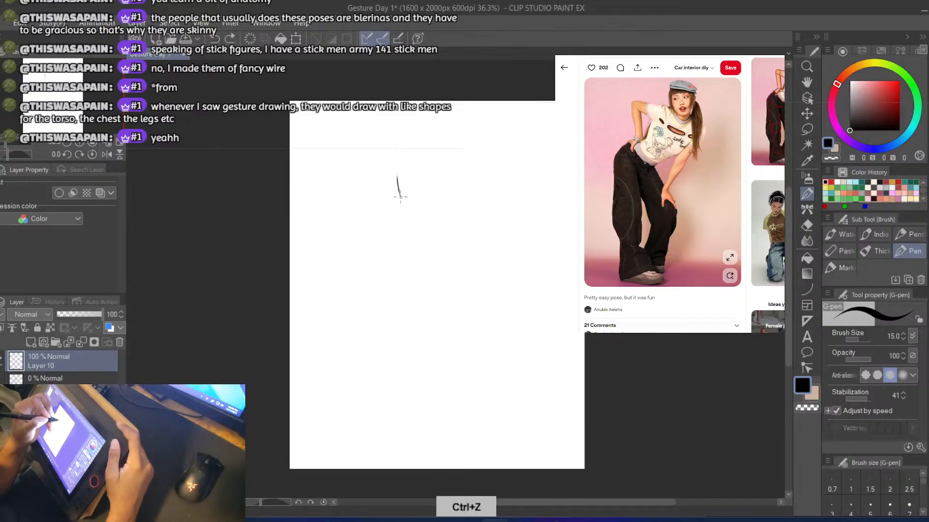
{"action": "mouse_move", "coordinate": [397, 176]}
{"action": "left_mouse_down"}
{"action": "mouse_move", "coordinate": [414, 212]}
{"action": "mouse_move", "coordinate": [432, 205]}
{"action": "mouse_move", "coordinate": [442, 166]}
{"action": "left_mouse_up"}
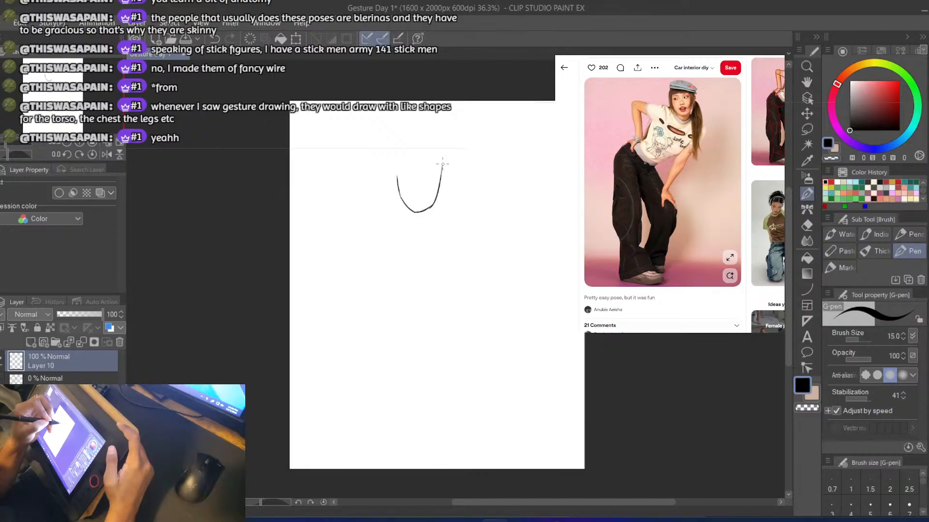
{"action": "key", "text": "ctrl+z"}
{"action": "mouse_move", "coordinate": [431, 207]}
{"action": "left_mouse_down"}
{"action": "mouse_move", "coordinate": [441, 166]}
{"action": "mouse_move", "coordinate": [437, 198]}
{"action": "mouse_move", "coordinate": [437, 173]}
{"action": "left_mouse_up"}
{"action": "key", "text": "ctrl+z"}
{"action": "mouse_move", "coordinate": [400, 198]}
{"action": "left_mouse_down"}
{"action": "mouse_move", "coordinate": [409, 156]}
{"action": "mouse_move", "coordinate": [434, 163]}
{"action": "left_mouse_up"}
{"action": "key", "text": "ctrl+z"}
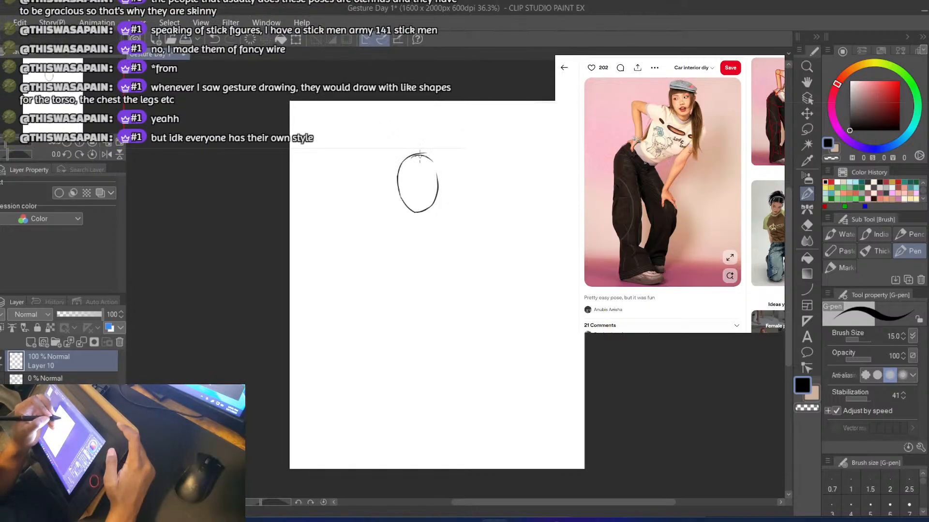
{"action": "key", "text": "ctrl+z"}
{"action": "key", "text": "ctrl+z"}
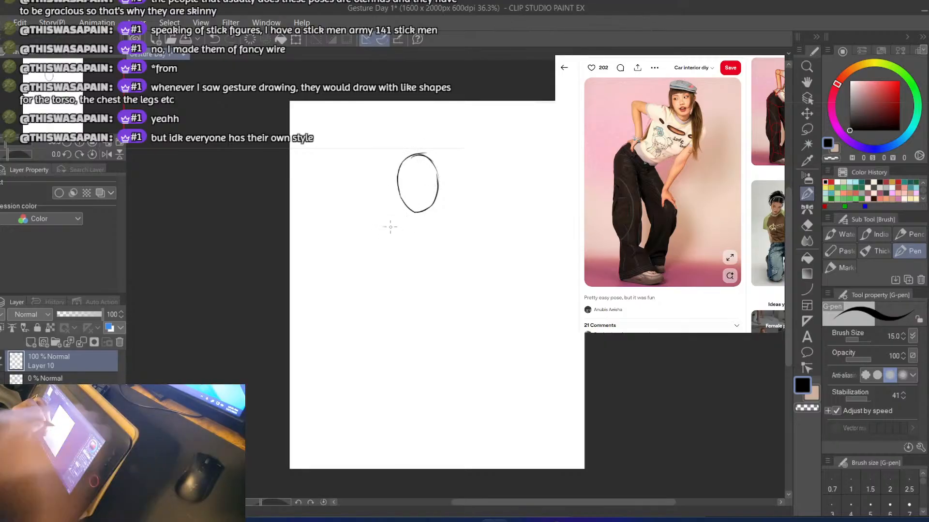
Try two short neck lines and a spine stroke under the head, and erase them again
{"action": "left_click_drag", "start_coordinate": [407, 206], "coordinate": [428, 222]}
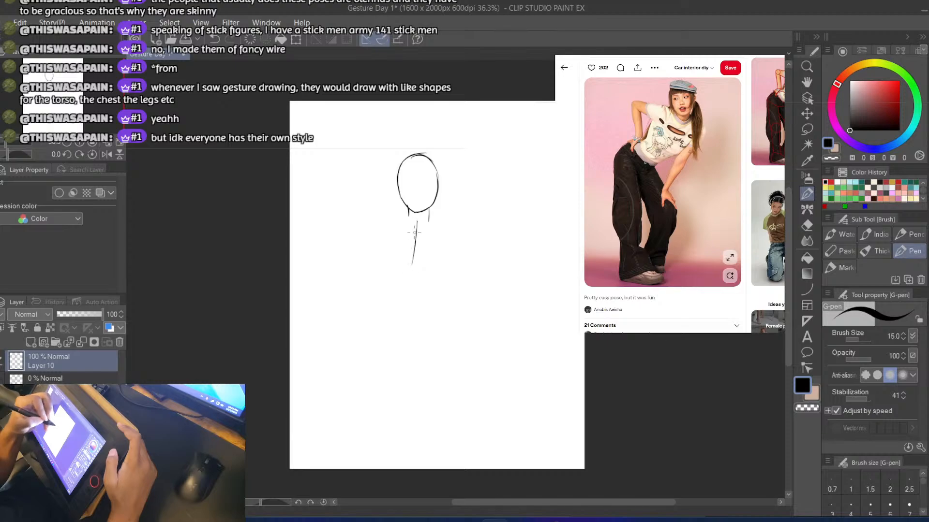
{"action": "key", "text": "ctrl+z"}
{"action": "mouse_move", "coordinate": [418, 222]}
{"action": "left_mouse_down"}
{"action": "mouse_move", "coordinate": [402, 271]}
{"action": "mouse_move", "coordinate": [421, 247]}
{"action": "left_mouse_up"}
{"action": "key", "text": "ctrl+z"}
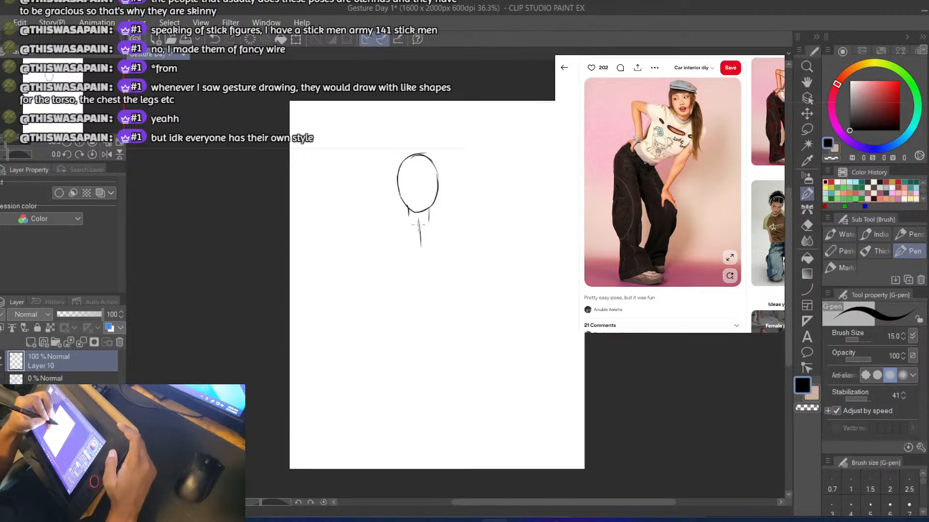
{"action": "key", "text": "ctrl+z"}
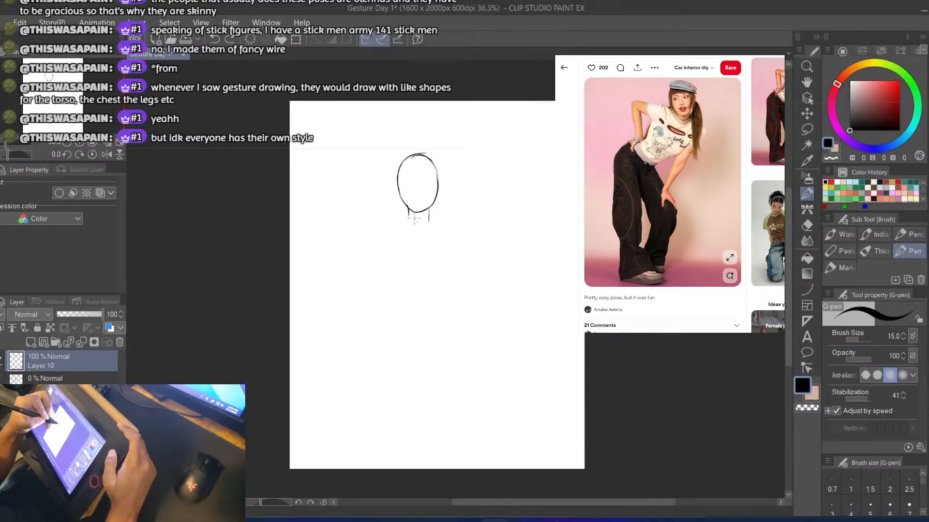
{"action": "key", "text": "e"}
{"action": "left_click_drag", "start_coordinate": [406, 203], "coordinate": [429, 219]}
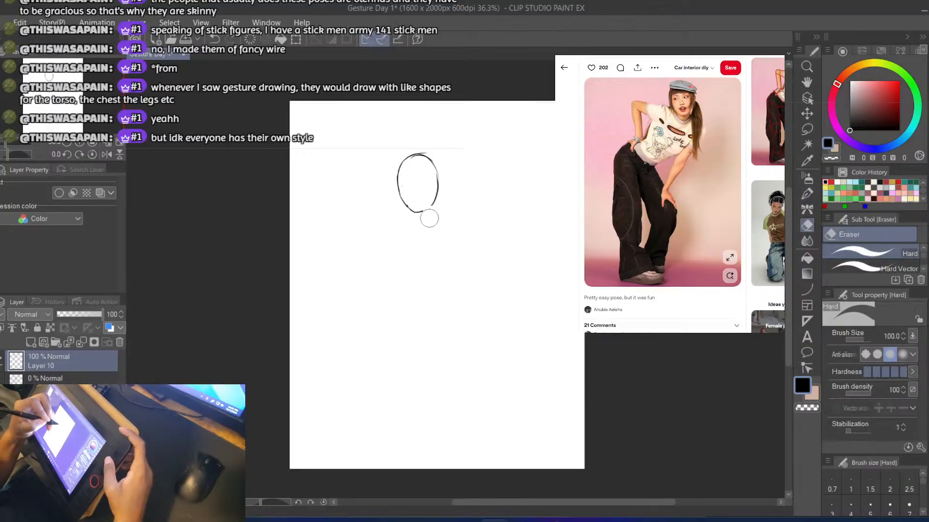
Lasso the head oval, rotate it slightly counterclockwise and shift it a little lower, apply the transformation and clear the selection
{"action": "key", "text": "m"}
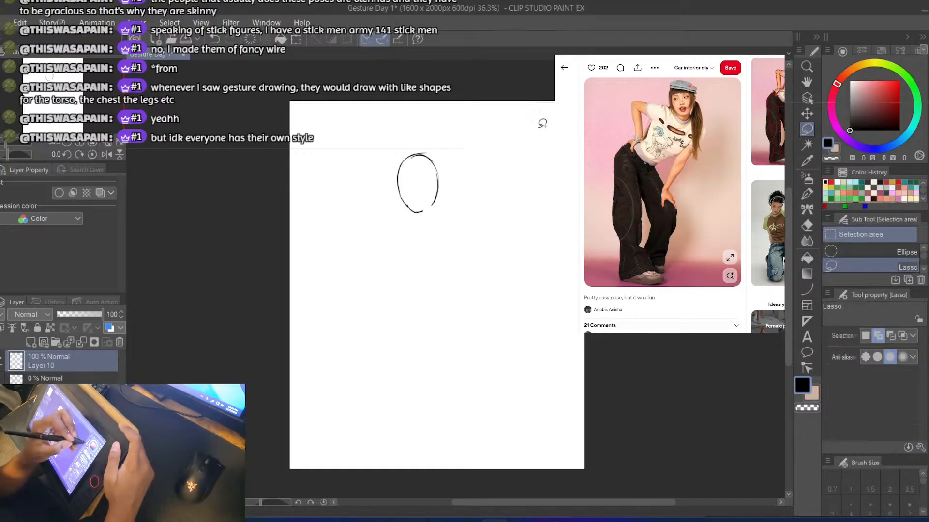
{"action": "mouse_move", "coordinate": [382, 147]}
{"action": "left_mouse_down"}
{"action": "mouse_move", "coordinate": [405, 234]}
{"action": "mouse_move", "coordinate": [385, 141]}
{"action": "left_mouse_up"}
{"action": "left_click", "coordinate": [474, 263]}
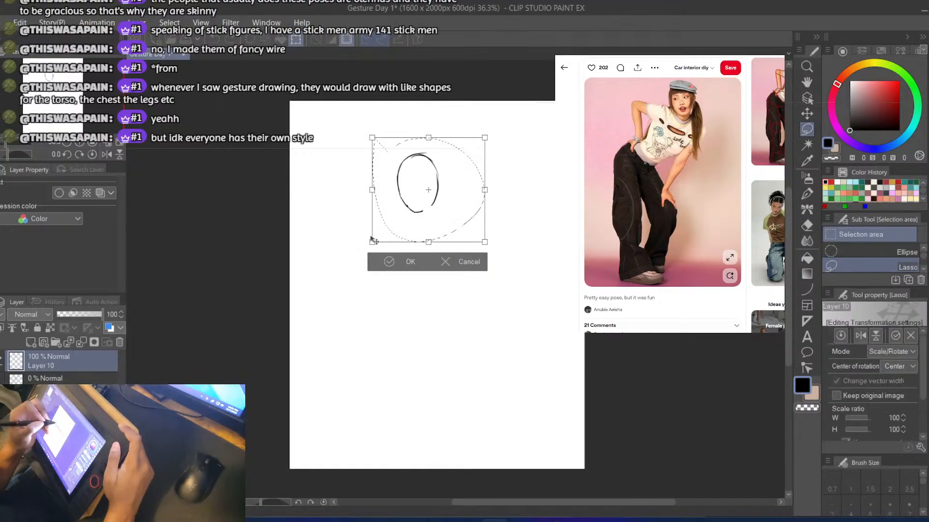
{"action": "left_click_drag", "start_coordinate": [371, 237], "coordinate": [369, 259]}
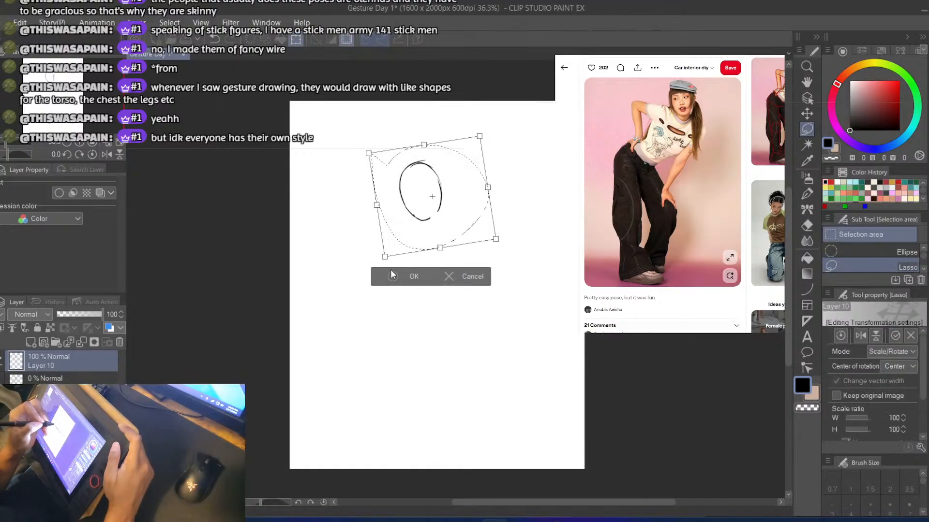
{"action": "left_click", "coordinate": [386, 274]}
{"action": "left_click", "coordinate": [323, 270]}
Draw two short neck lines with the pen and a long spine curve sweeping down to the left below them, redoing strokes as needed
{"action": "key", "text": "b"}
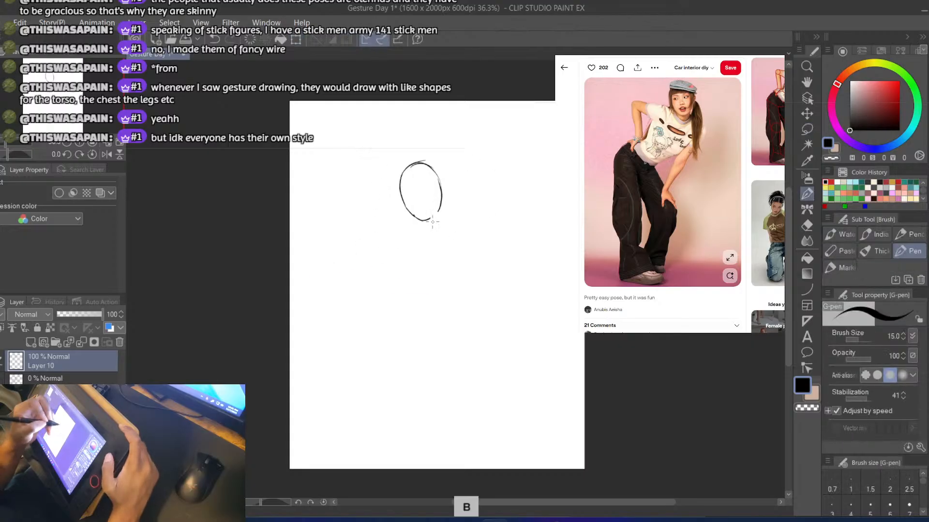
{"action": "key", "text": "ctrl+z"}
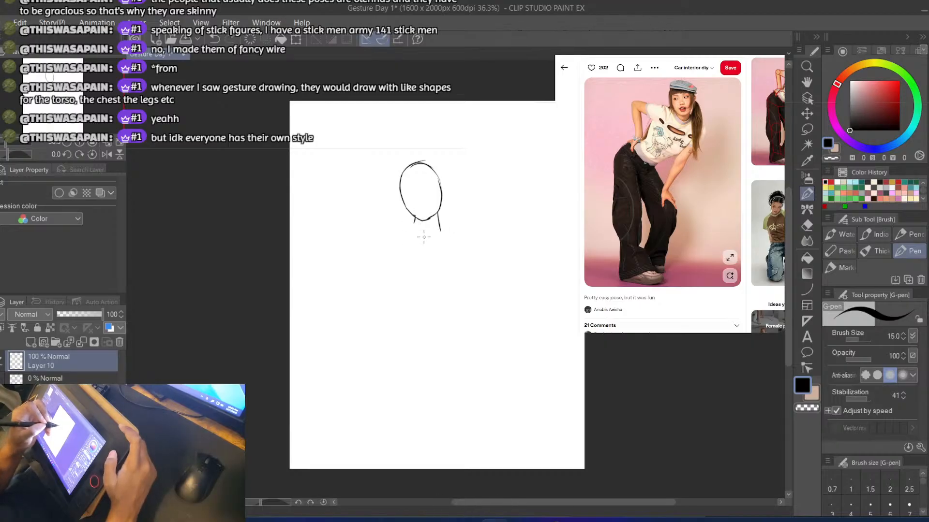
{"action": "left_click_drag", "start_coordinate": [426, 242], "coordinate": [375, 306]}
{"action": "key", "text": "ctrl+z"}
{"action": "key", "text": "ctrl+z"}
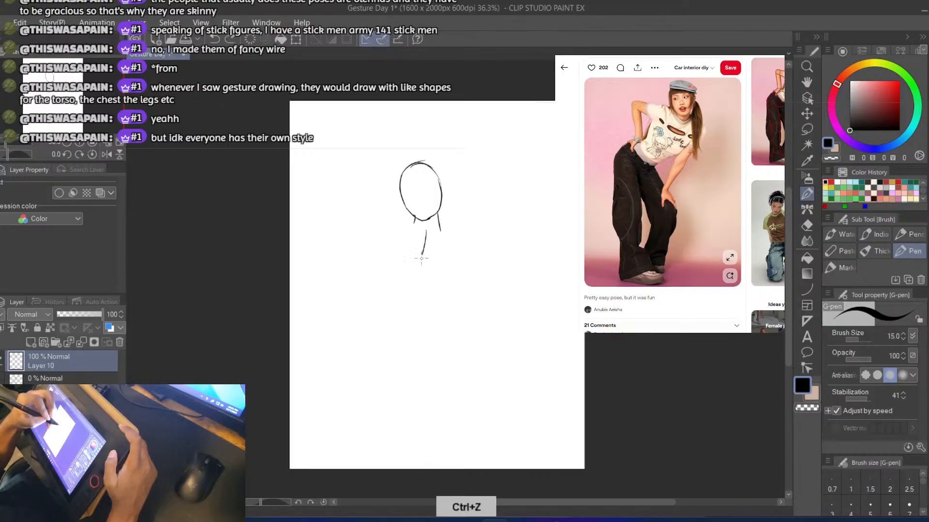
{"action": "left_click_drag", "start_coordinate": [421, 258], "coordinate": [383, 313]}
{"action": "key", "text": "ctrl+z"}
{"action": "mouse_move", "coordinate": [426, 233]}
{"action": "left_mouse_down"}
{"action": "mouse_move", "coordinate": [393, 293]}
{"action": "mouse_move", "coordinate": [373, 306]}
{"action": "left_mouse_up"}
{"action": "key", "text": "ctrl+z"}
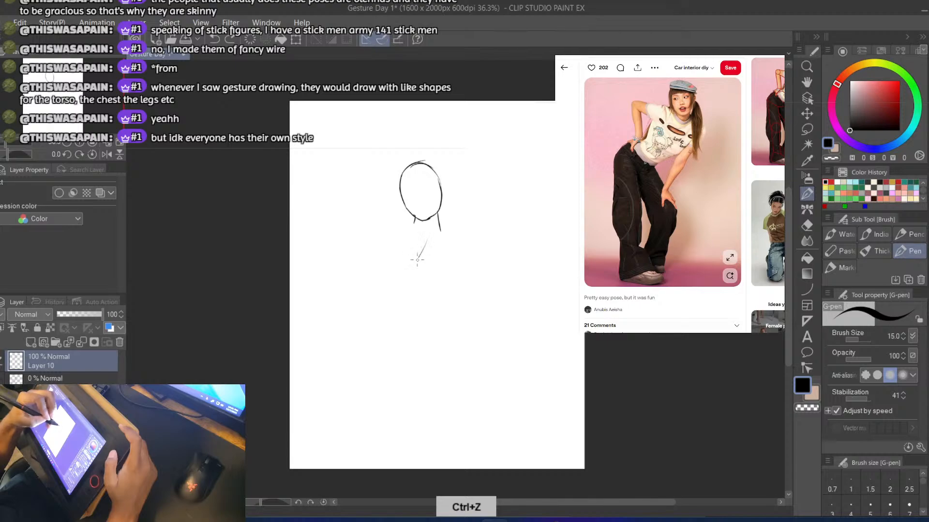
{"action": "left_click_drag", "start_coordinate": [417, 260], "coordinate": [364, 308]}
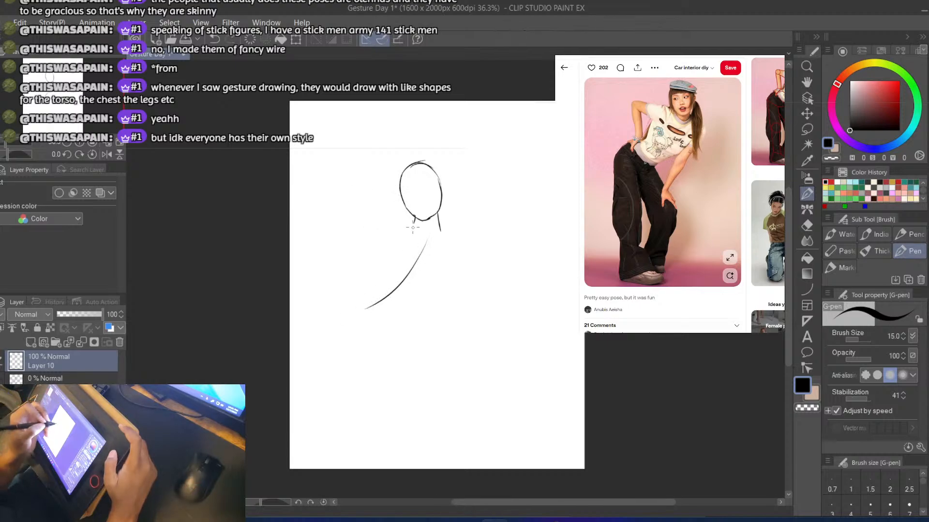
{"action": "key", "text": "ctrl+z"}
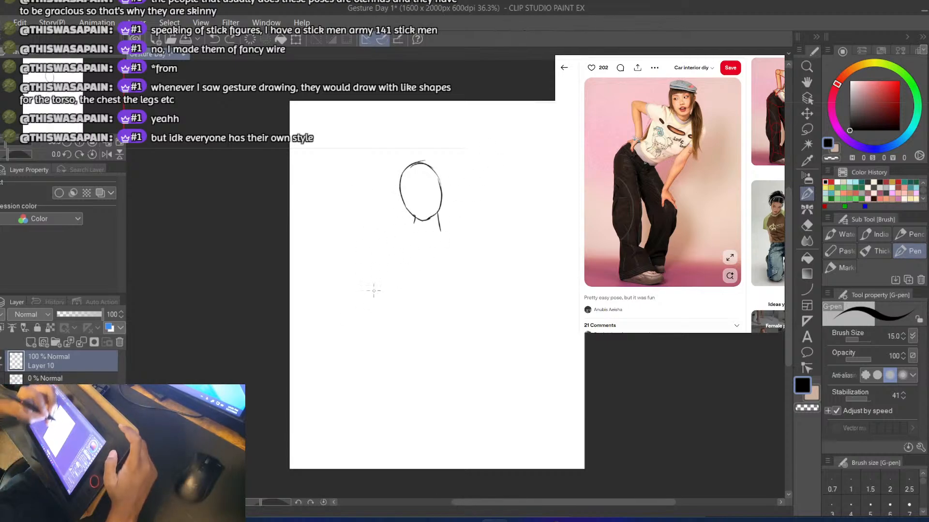
{"action": "left_click_drag", "start_coordinate": [422, 235], "coordinate": [367, 310]}
{"action": "key", "text": "ctrl+z"}
{"action": "mouse_move", "coordinate": [422, 234]}
{"action": "left_mouse_down"}
{"action": "mouse_move", "coordinate": [409, 285]}
{"action": "mouse_move", "coordinate": [376, 323]}
{"action": "left_mouse_up"}
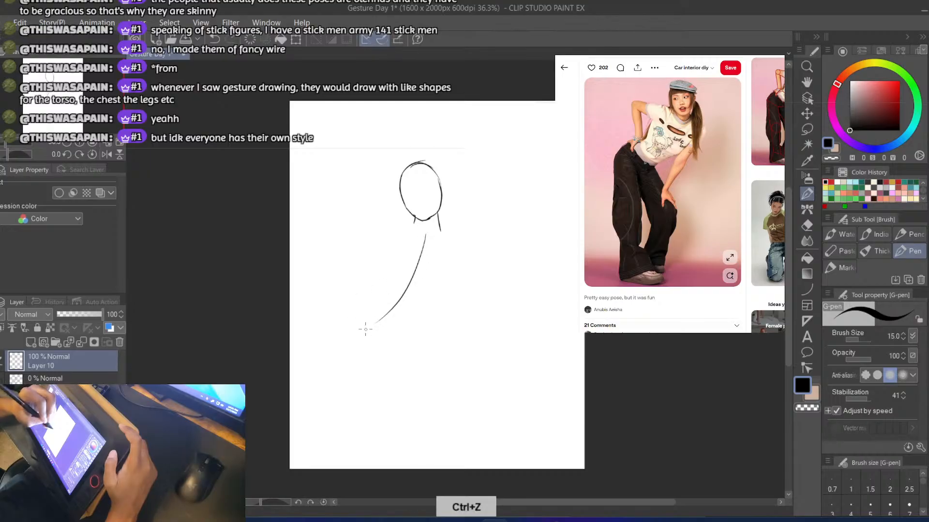
{"action": "key", "text": "ctrl+z"}
{"action": "mouse_move", "coordinate": [426, 235]}
{"action": "left_mouse_down"}
{"action": "mouse_move", "coordinate": [415, 277]}
{"action": "mouse_move", "coordinate": [373, 333]}
{"action": "left_mouse_up"}
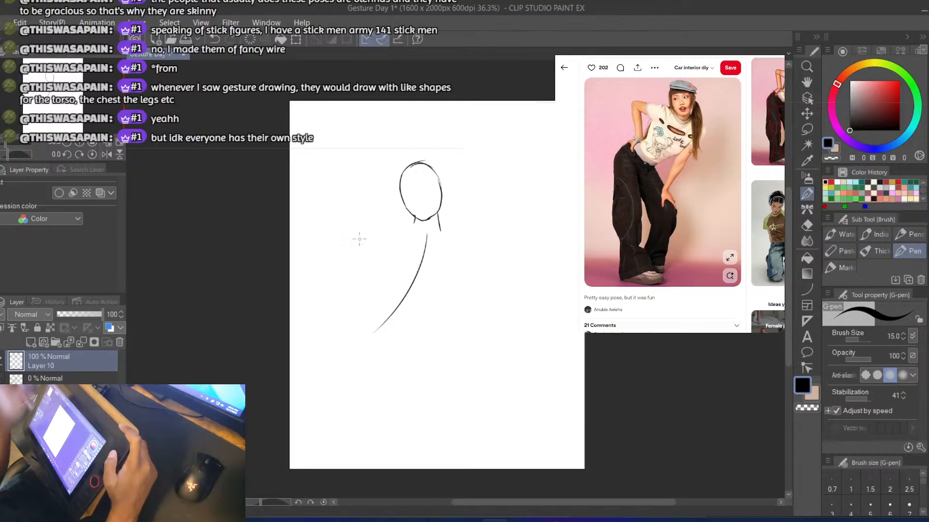
Try a curved stroke for the left side of the rib cage beside the spine, and undo it
{"action": "left_click_drag", "start_coordinate": [392, 233], "coordinate": [385, 278]}
{"action": "key", "text": "ctrl+z"}
{"action": "key", "text": "ctrl+z"}
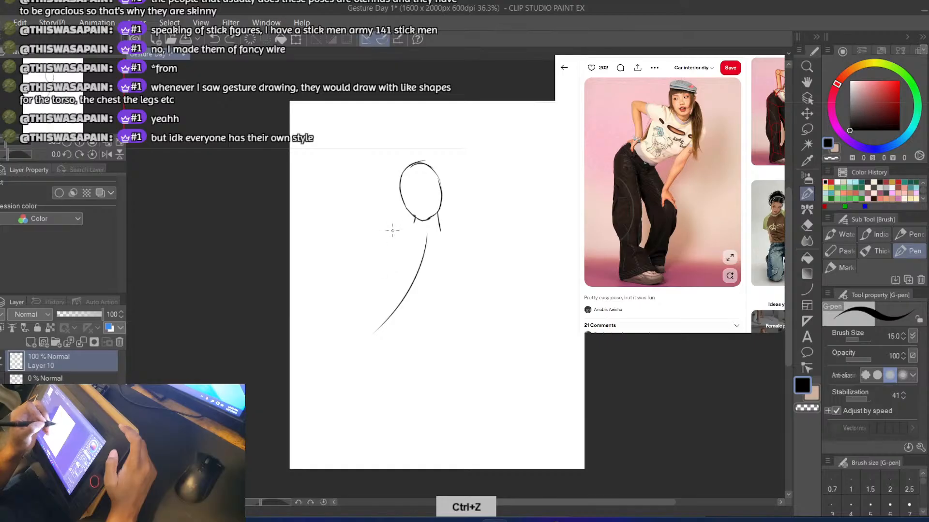
{"action": "left_click_drag", "start_coordinate": [392, 231], "coordinate": [390, 294]}
{"action": "key", "text": "ctrl+z"}
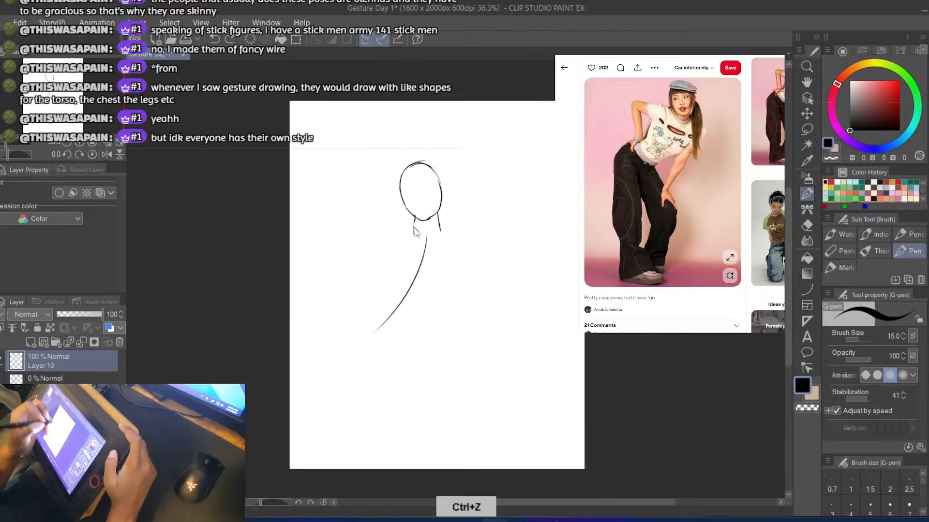
Draw the right side of the rib cage as a long curve from the shoulder down, hooking inward toward the spine
{"action": "key", "text": "ctrl+z"}
{"action": "mouse_move", "coordinate": [448, 236]}
{"action": "left_mouse_down"}
{"action": "mouse_move", "coordinate": [436, 296]}
{"action": "mouse_move", "coordinate": [403, 304]}
{"action": "mouse_move", "coordinate": [423, 311]}
{"action": "left_mouse_up"}
{"action": "key", "text": "ctrl+z"}
{"action": "key", "text": "ctrl+z"}
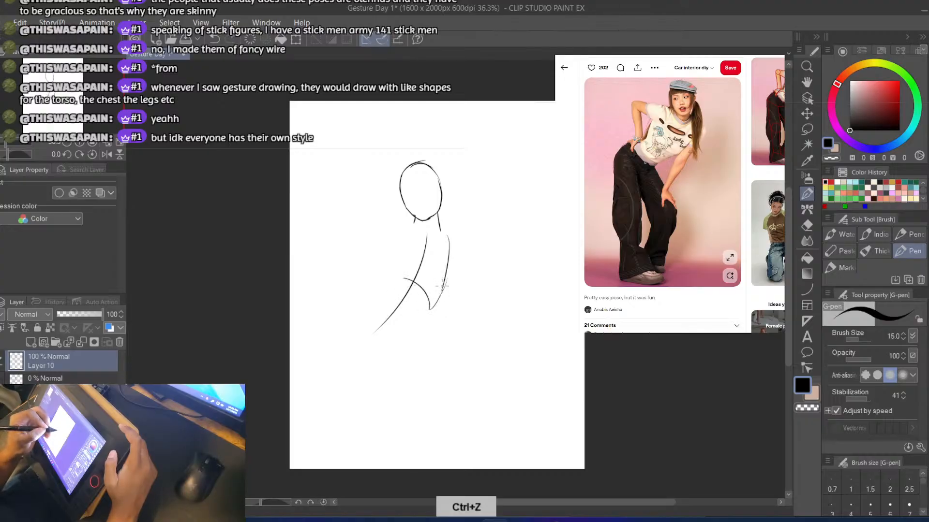
{"action": "key", "text": "ctrl+z"}
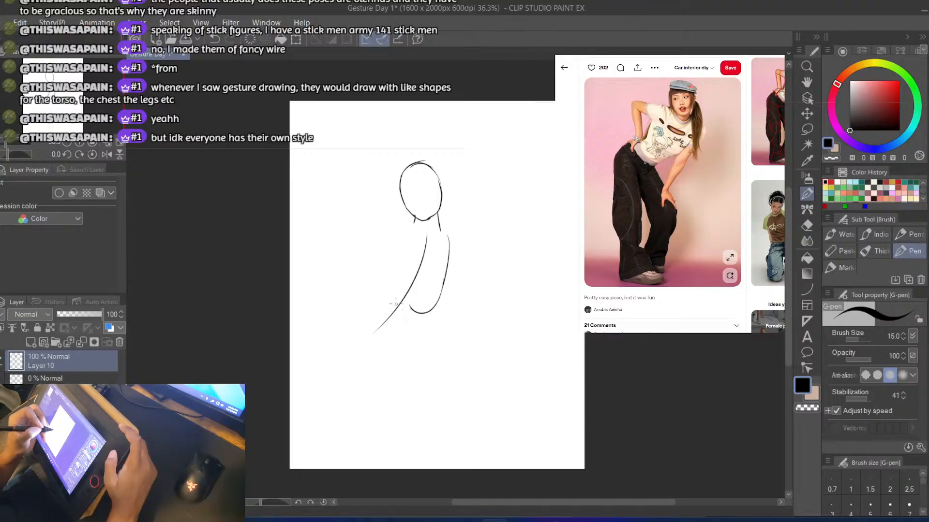
Draw the arched lower edge of the rib cage across the spine and its left contour up to the neck, redoing strokes
{"action": "left_click_drag", "start_coordinate": [412, 284], "coordinate": [425, 319]}
{"action": "key", "text": "ctrl+z"}
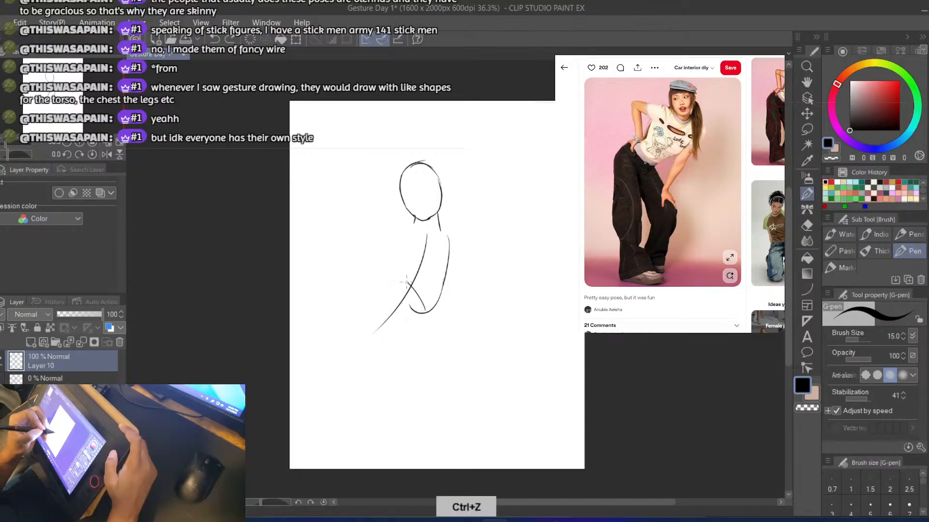
{"action": "left_click_drag", "start_coordinate": [414, 283], "coordinate": [424, 320]}
{"action": "key", "text": "ctrl+z"}
{"action": "mouse_move", "coordinate": [412, 282]}
{"action": "left_mouse_down"}
{"action": "mouse_move", "coordinate": [379, 300]}
{"action": "mouse_move", "coordinate": [373, 262]}
{"action": "mouse_move", "coordinate": [376, 296]}
{"action": "left_mouse_up"}
{"action": "key", "text": "ctrl+z"}
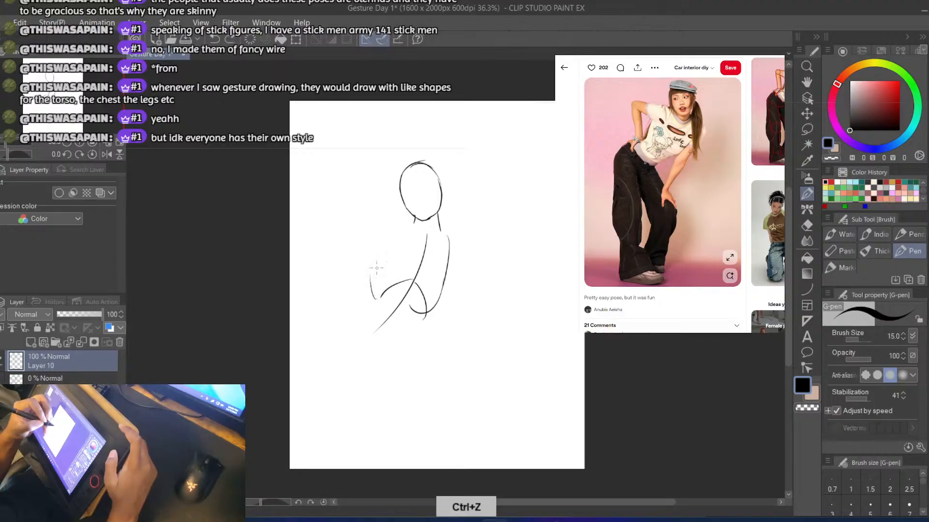
{"action": "key", "text": "ctrl+z"}
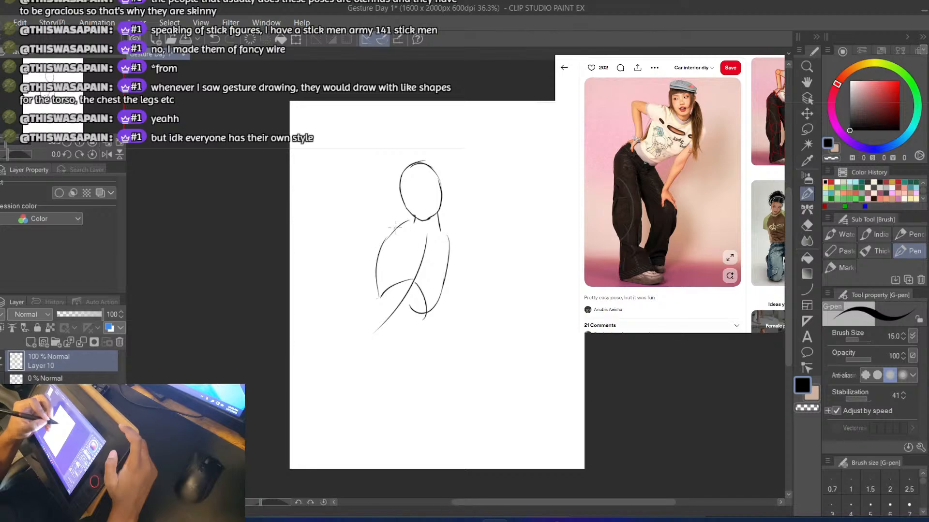
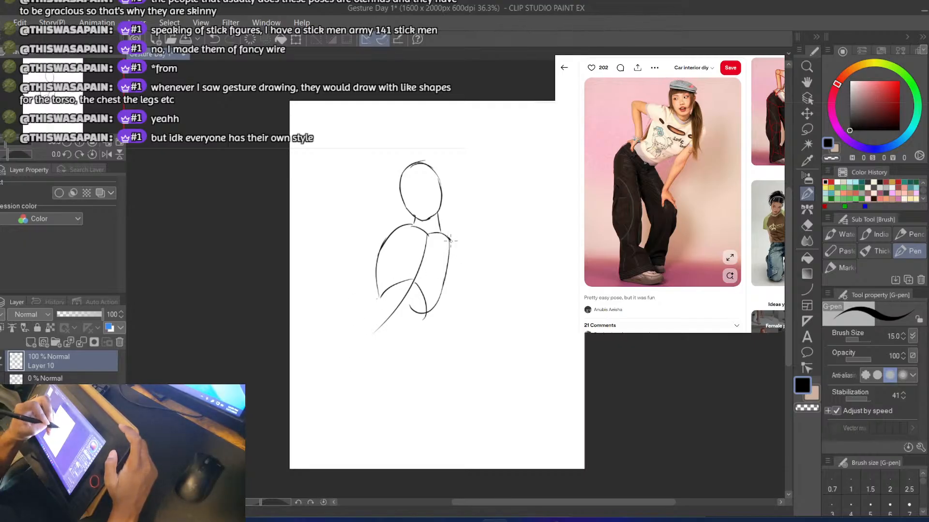
Draw a second, fuller outer curve along the right side of the rib cage, from the shoulder down to its lower edge
{"action": "key", "text": "ctrl+z"}
{"action": "left_click_drag", "start_coordinate": [451, 240], "coordinate": [432, 319]}
{"action": "key", "text": "ctrl+z"}
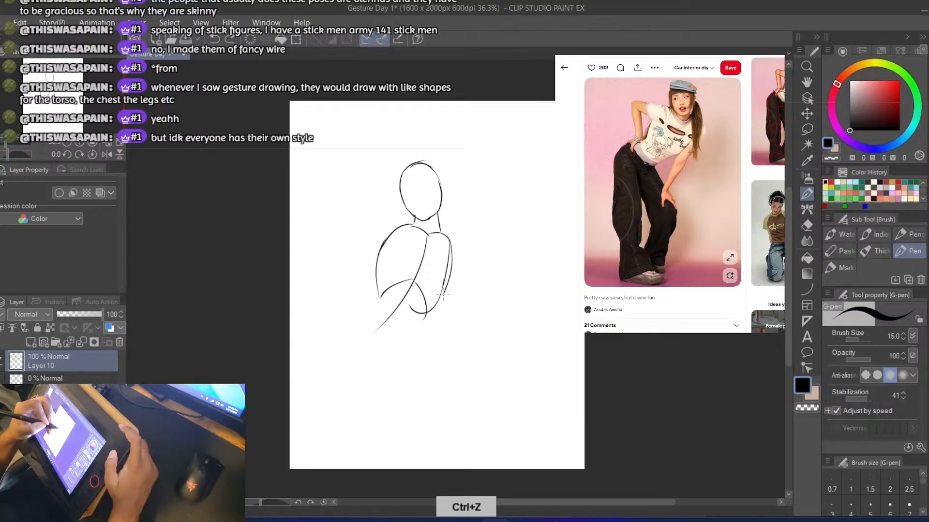
Erase the rib cage's upper left contour and redraw it as a shoulder slope joining a curved neckline below the neck
{"action": "key", "text": "e"}
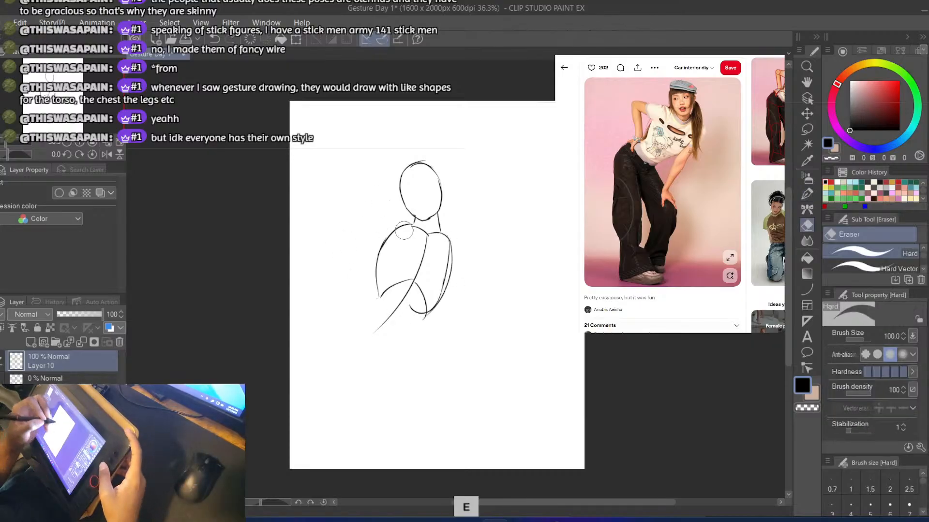
{"action": "mouse_move", "coordinate": [402, 229]}
{"action": "left_mouse_down"}
{"action": "mouse_move", "coordinate": [424, 234]}
{"action": "mouse_move", "coordinate": [400, 231]}
{"action": "mouse_move", "coordinate": [376, 257]}
{"action": "left_mouse_up"}
{"action": "key", "text": "b"}
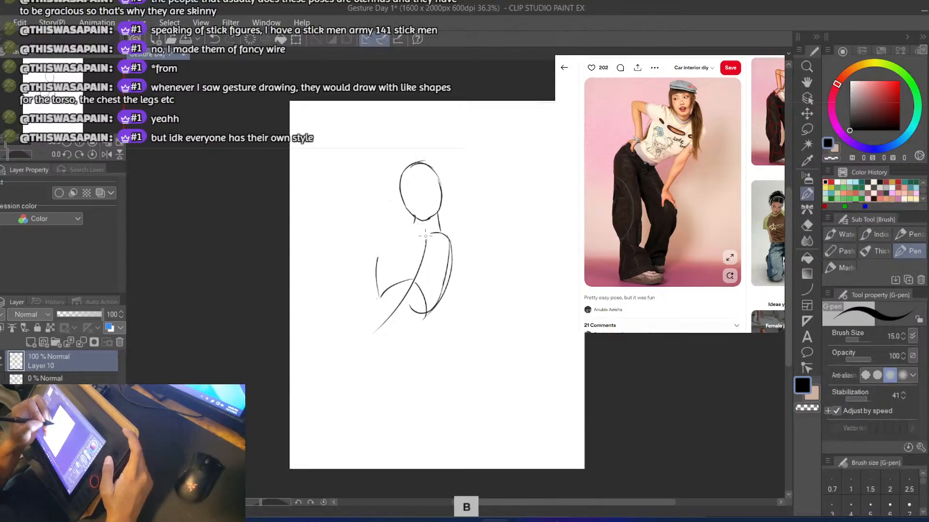
{"action": "key", "text": "ctrl+z"}
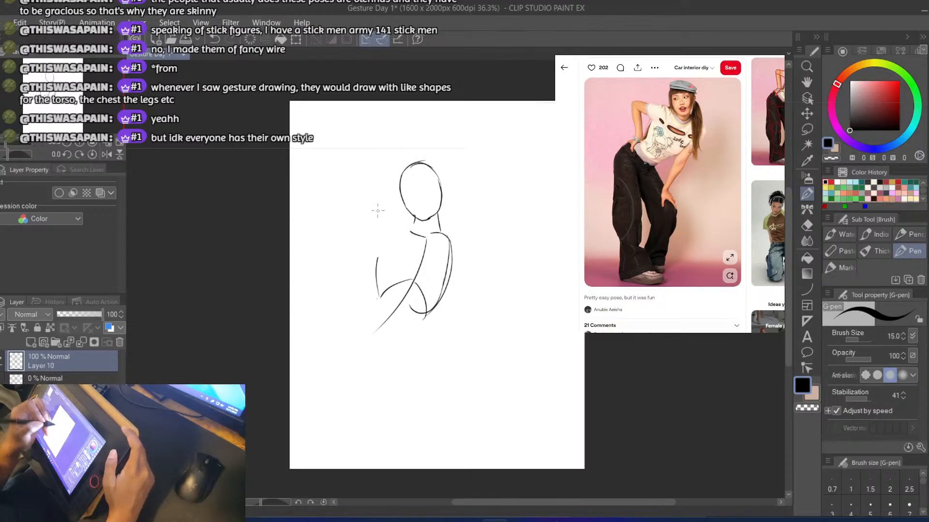
{"action": "key", "text": "ctrl+z"}
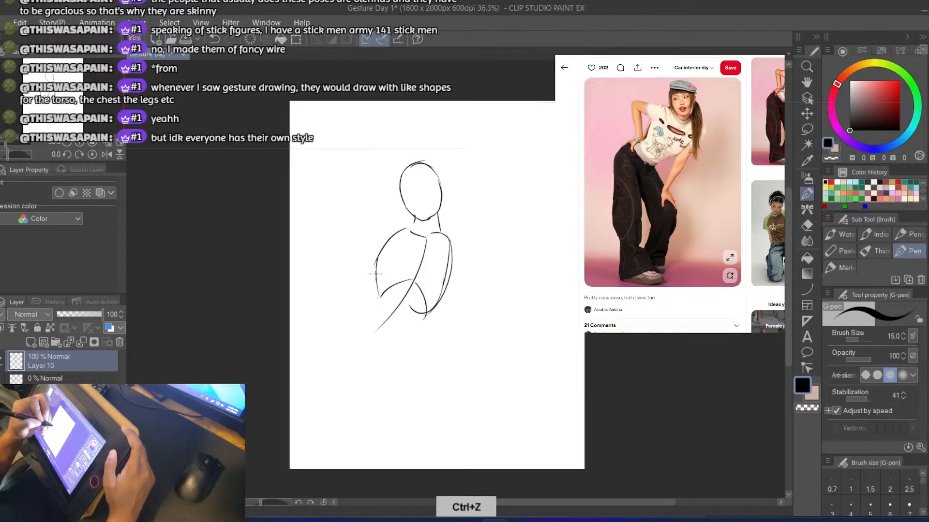
{"action": "key", "text": "ctrl+z"}
{"action": "key", "text": "ctrl+z"}
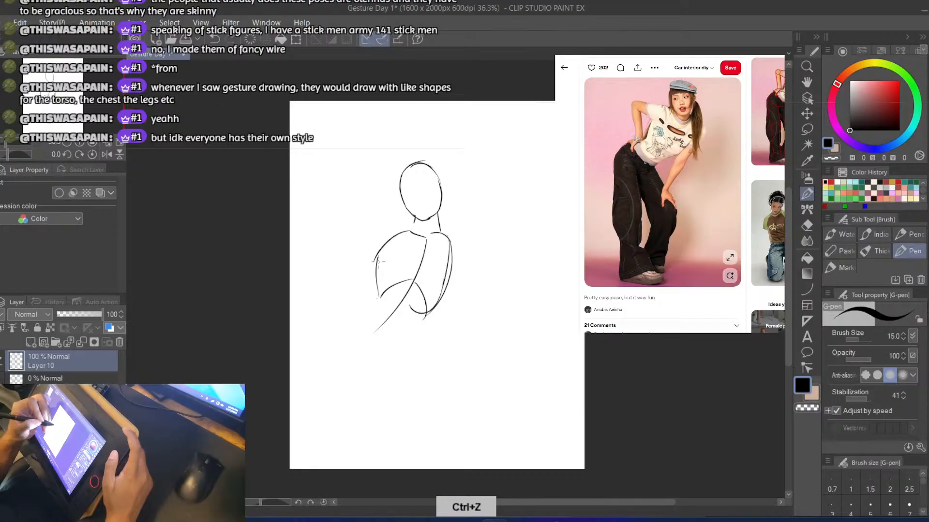
{"action": "key", "text": "e"}
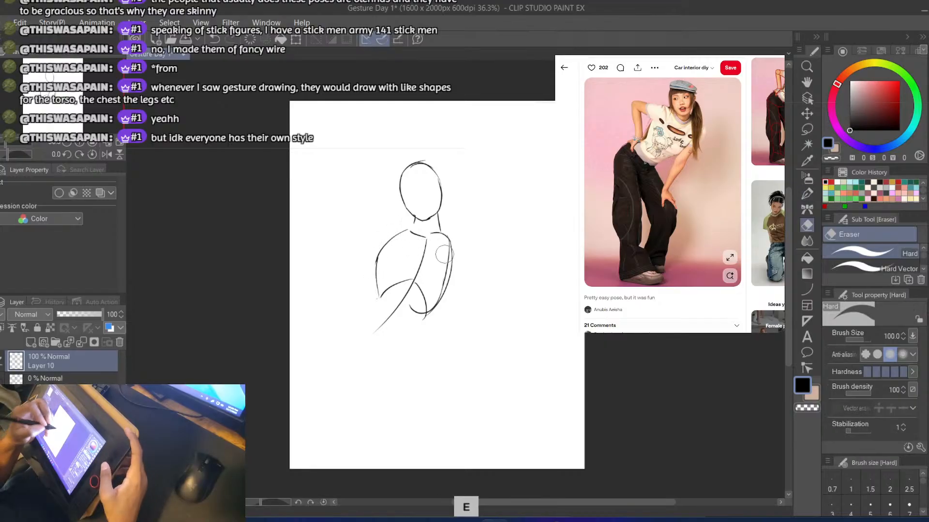
{"action": "key", "text": "b"}
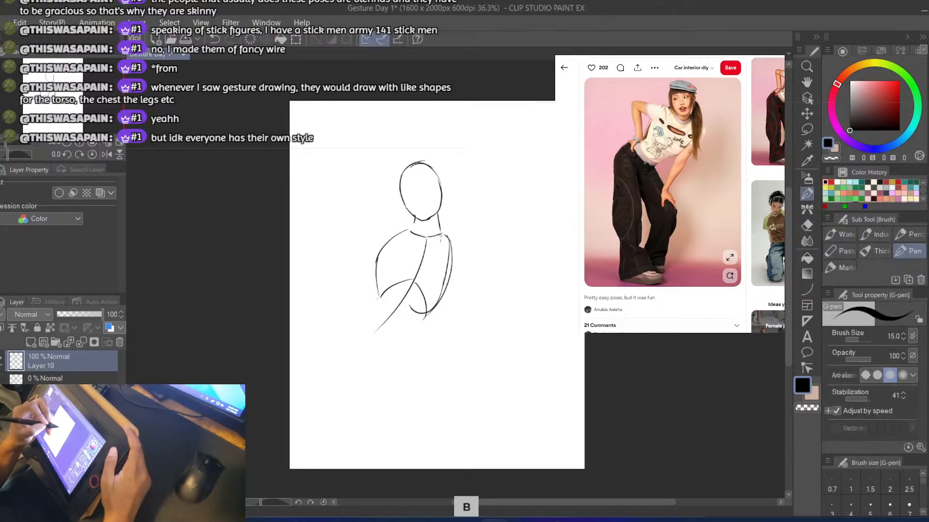
Draw a small arc for the left shoulder and a long outer arm curve down from the right shoulder, redoing strokes
{"action": "key", "text": "ctrl+z"}
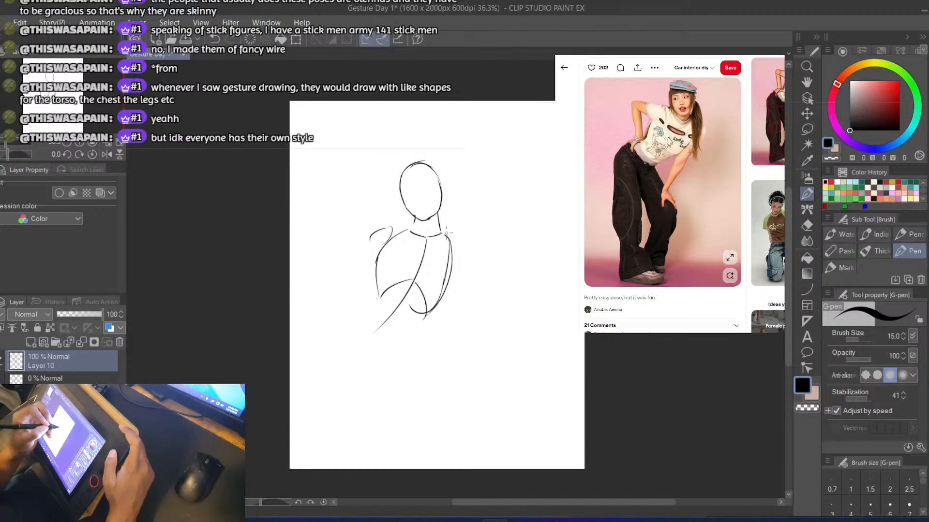
{"action": "key", "text": "ctrl+z"}
{"action": "mouse_move", "coordinate": [445, 234]}
{"action": "left_mouse_down"}
{"action": "mouse_move", "coordinate": [465, 254]}
{"action": "mouse_move", "coordinate": [439, 359]}
{"action": "left_mouse_up"}
{"action": "key", "text": "ctrl+z"}
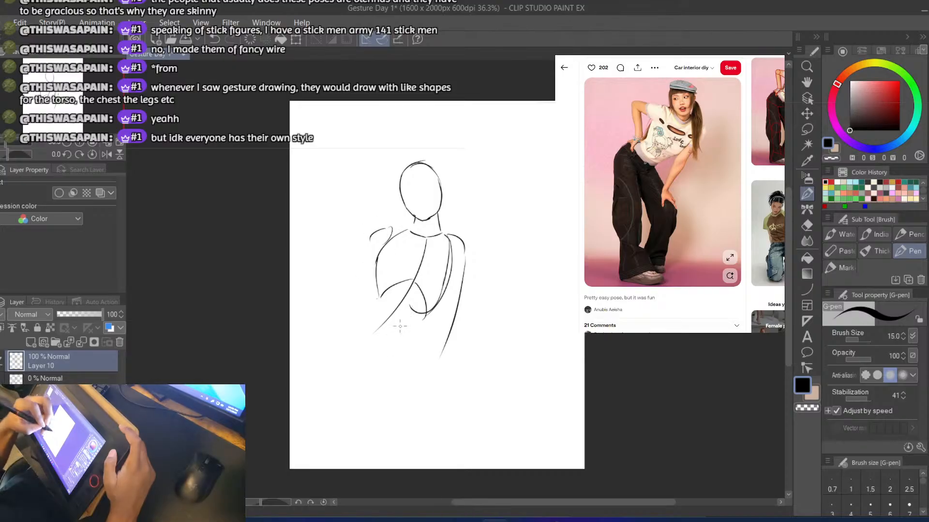
Try a slanted waist line running down to the left from the rib cage's lower right end
{"action": "key", "text": "ctrl+z"}
{"action": "left_click_drag", "start_coordinate": [417, 312], "coordinate": [379, 342]}
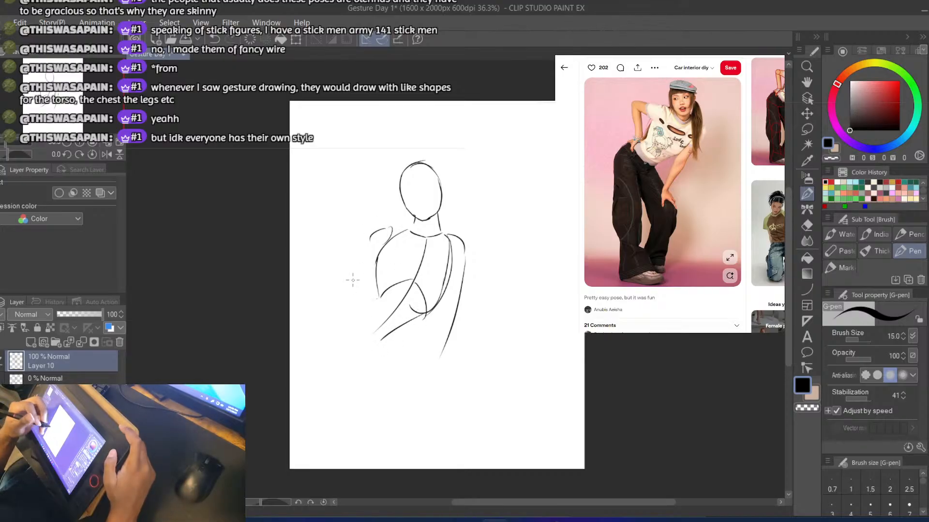
{"action": "key", "text": "ctrl+z"}
{"action": "left_click_drag", "start_coordinate": [421, 317], "coordinate": [387, 347]}
{"action": "key", "text": "ctrl+z"}
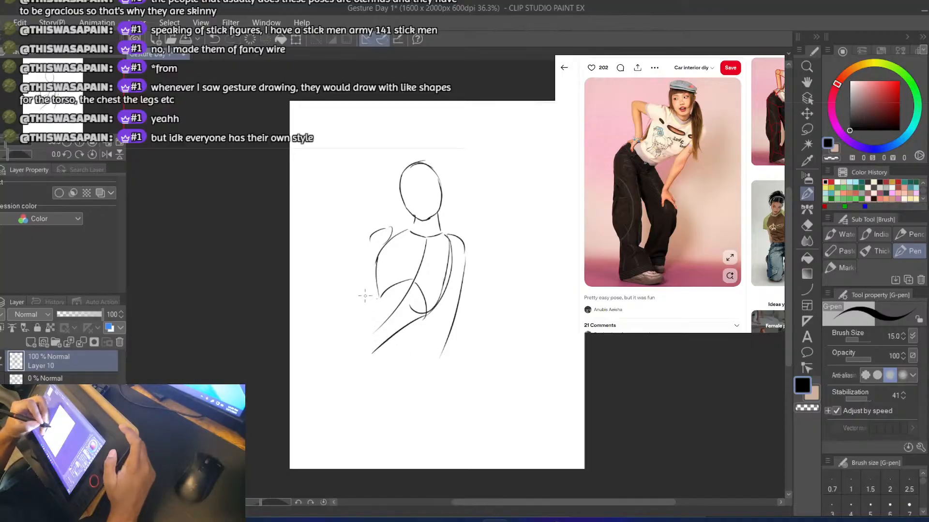
{"action": "key", "text": "ctrl+z"}
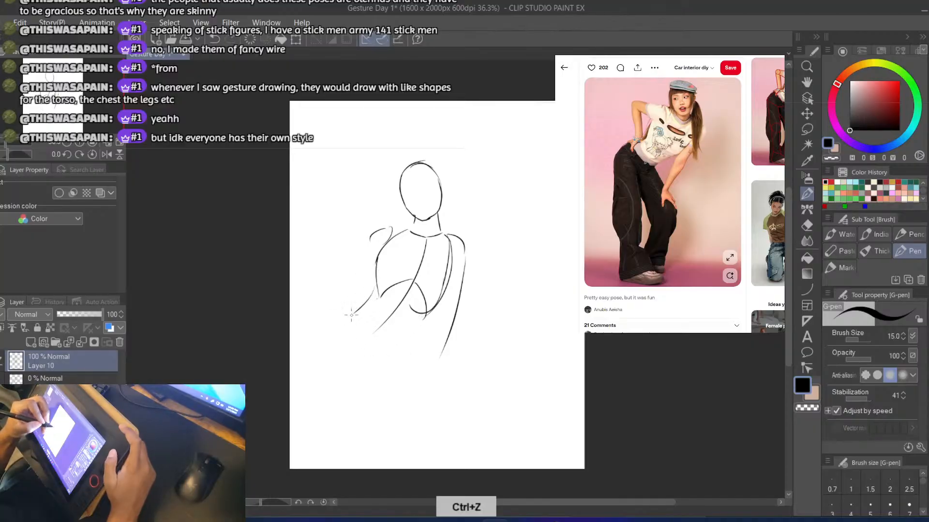
Draw the left waist line curving outward from the rib cage and continue it into a rounded outer hip, redoing strokes
{"action": "key", "text": "ctrl+z"}
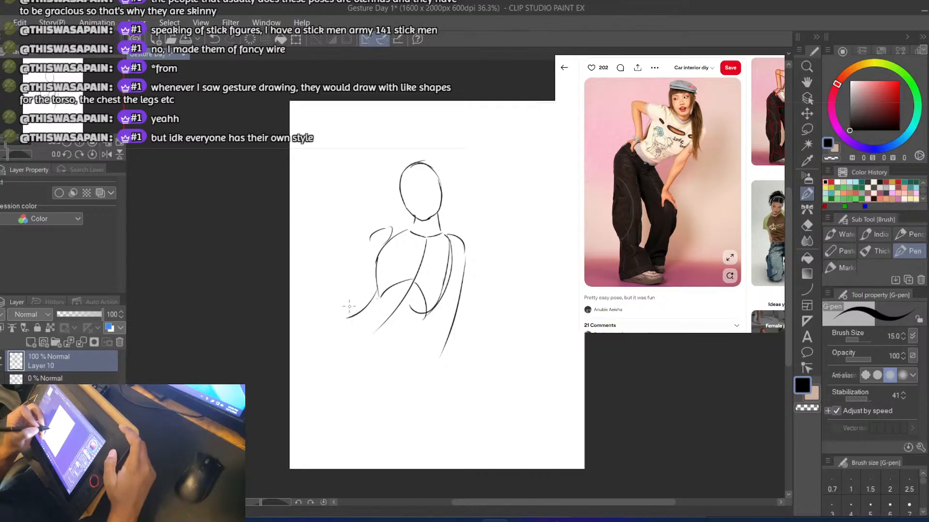
{"action": "key", "text": "ctrl+z"}
{"action": "left_click_drag", "start_coordinate": [349, 316], "coordinate": [318, 368]}
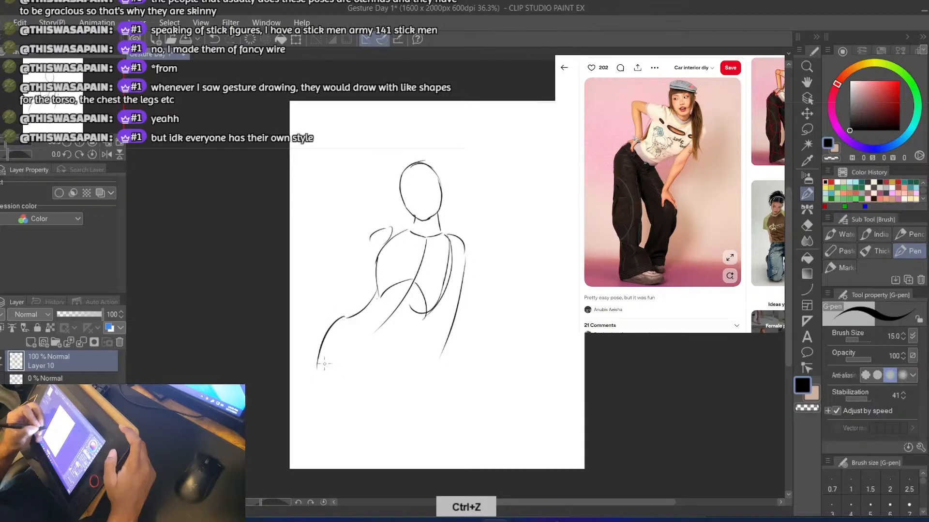
{"action": "key", "text": "ctrl+z"}
{"action": "left_click_drag", "start_coordinate": [347, 320], "coordinate": [324, 355]}
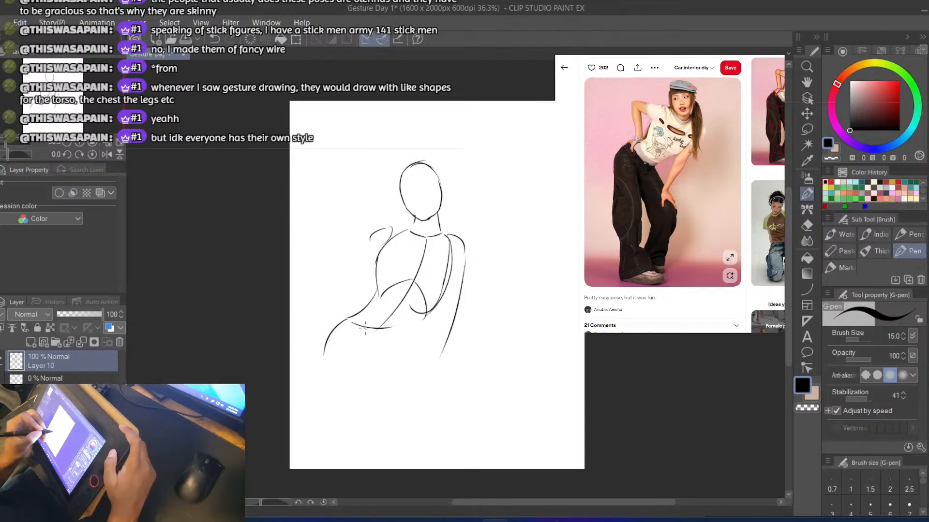
Draw the curved waistband across the top of the pelvis from the left hip to the right, redoing strokes
{"action": "key", "text": "ctrl+z"}
{"action": "left_click_drag", "start_coordinate": [344, 319], "coordinate": [401, 335]}
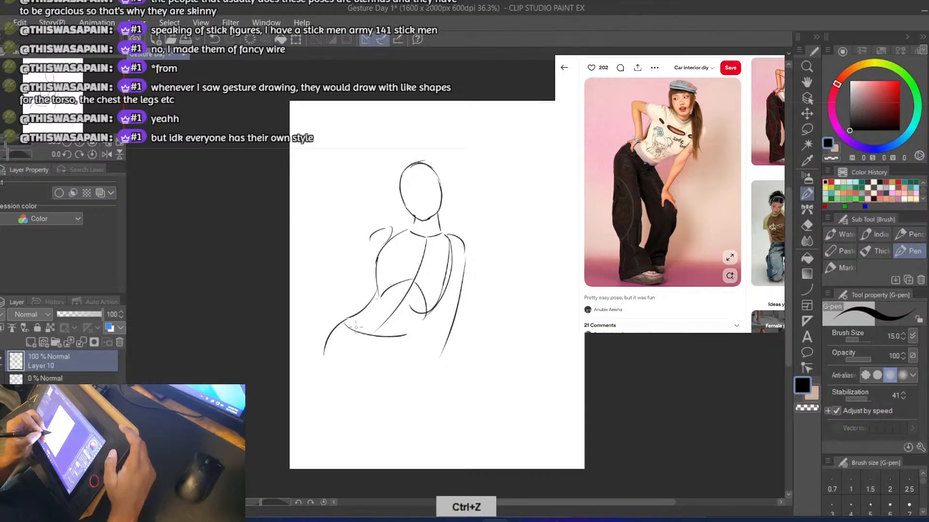
{"action": "key", "text": "ctrl+z"}
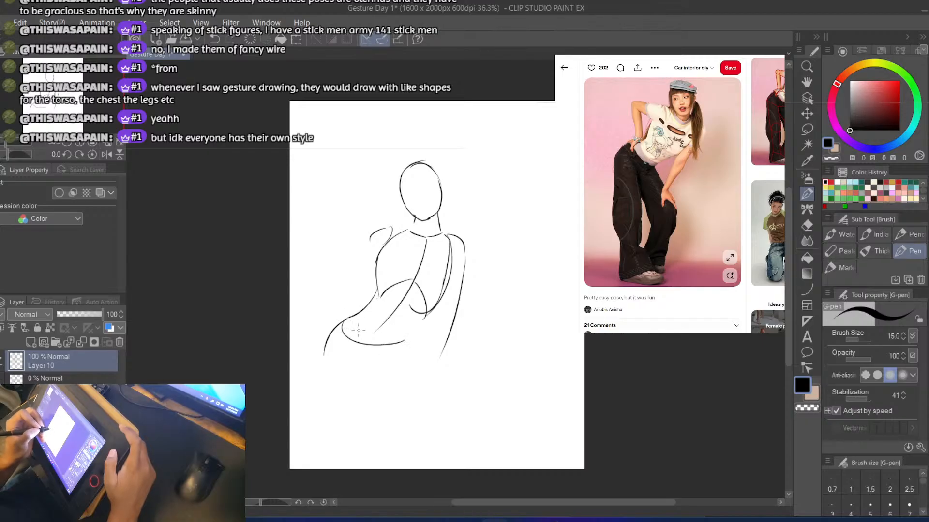
{"action": "key", "text": "ctrl+z"}
{"action": "mouse_move", "coordinate": [344, 321]}
{"action": "left_mouse_down"}
{"action": "mouse_move", "coordinate": [379, 340]}
{"action": "mouse_move", "coordinate": [406, 338]}
{"action": "left_mouse_up"}
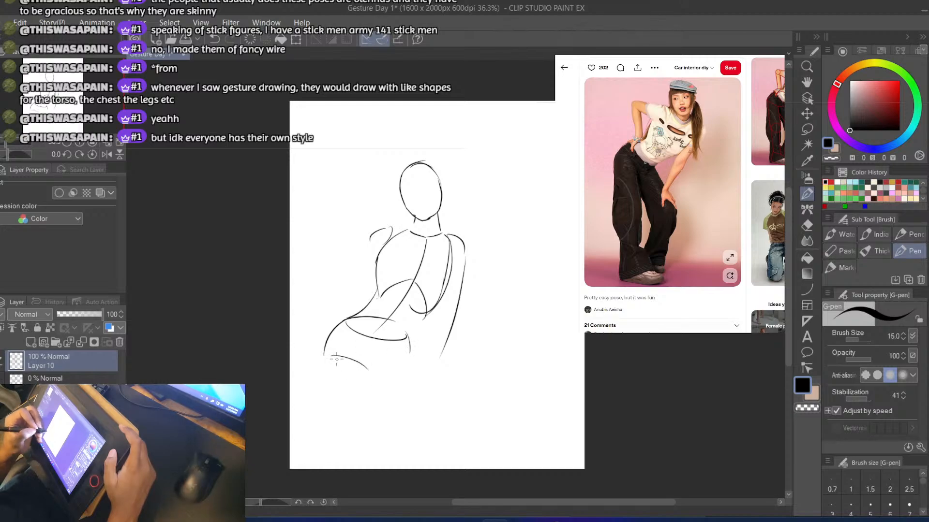
Draw the left leg's outer thigh as a line slanting down from the hip curve, redoing strokes until the angle fits
{"action": "key", "text": "ctrl+z"}
{"action": "left_click_drag", "start_coordinate": [323, 338], "coordinate": [325, 396]}
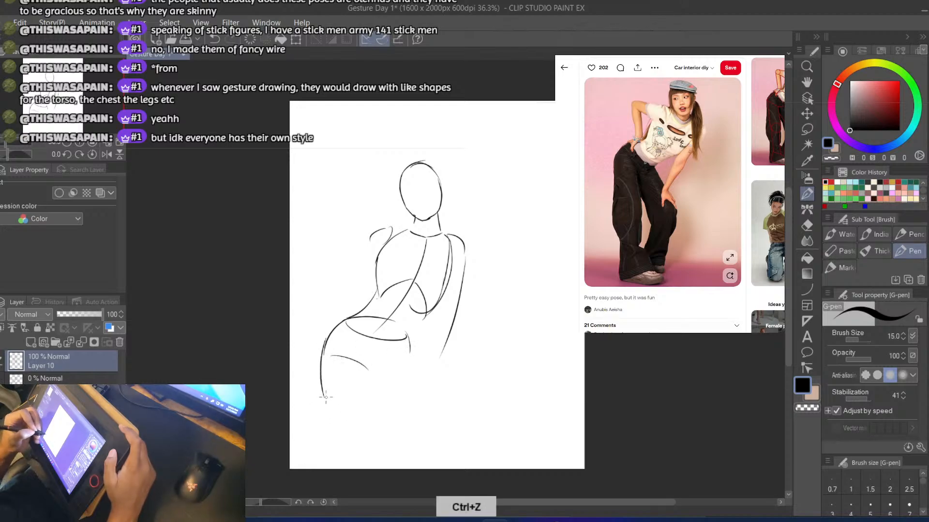
{"action": "left_click_drag", "start_coordinate": [337, 437], "coordinate": [339, 455]}
{"action": "key", "text": "ctrl+z"}
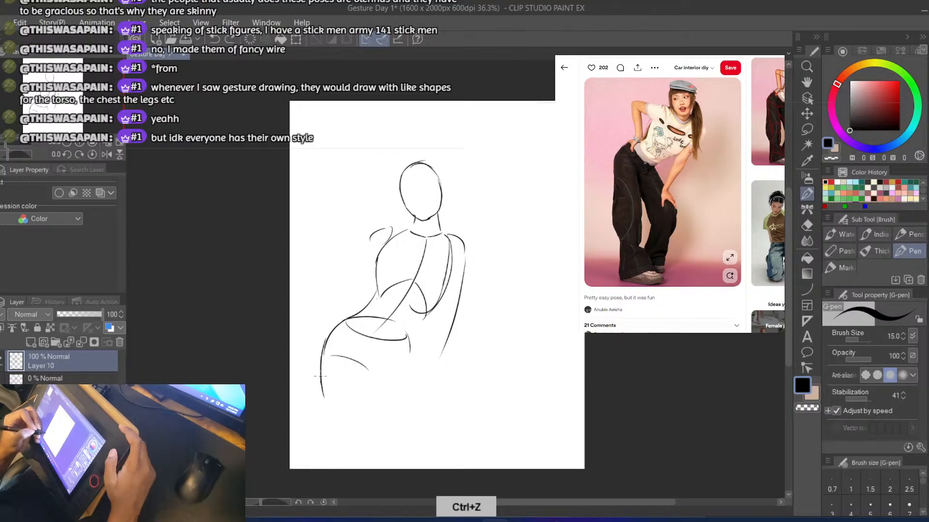
{"action": "left_click_drag", "start_coordinate": [324, 385], "coordinate": [340, 463]}
{"action": "key", "text": "ctrl+z"}
{"action": "key", "text": "ctrl+z"}
{"action": "key", "text": "ctrl+z"}
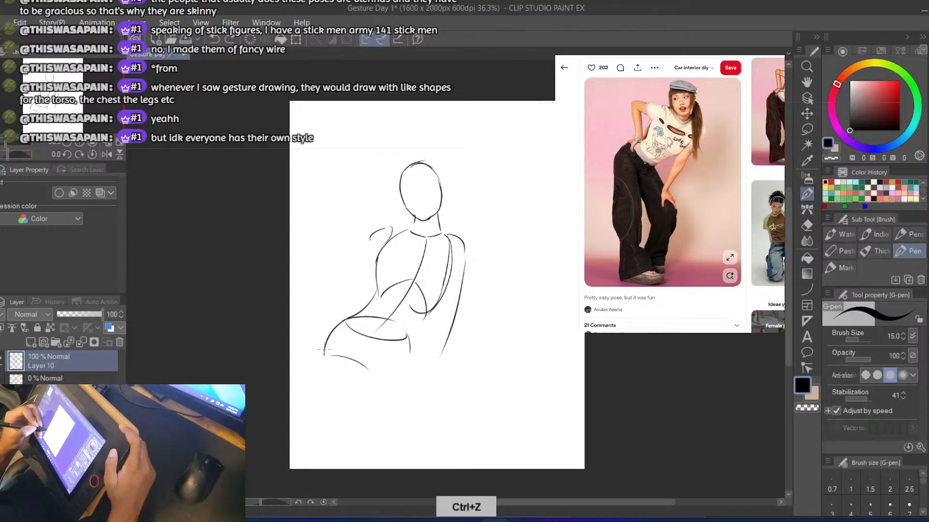
{"action": "left_click_drag", "start_coordinate": [324, 355], "coordinate": [341, 416]}
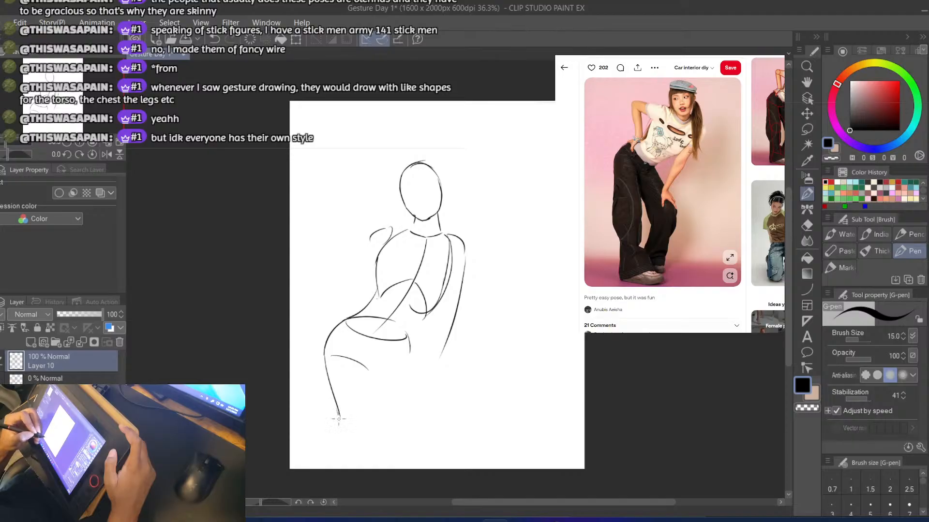
Draw the left leg's inner thigh as a nearly vertical line down from the end of the crotch curve, redoing strokes
{"action": "left_click_drag", "start_coordinate": [366, 358], "coordinate": [380, 430]}
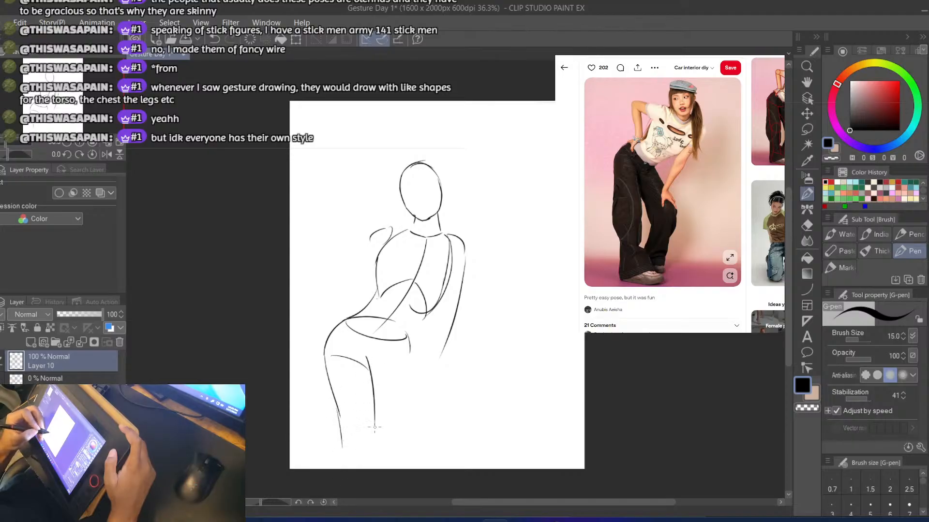
{"action": "key", "text": "ctrl+z"}
{"action": "left_click_drag", "start_coordinate": [372, 359], "coordinate": [382, 441]}
{"action": "key", "text": "ctrl+z"}
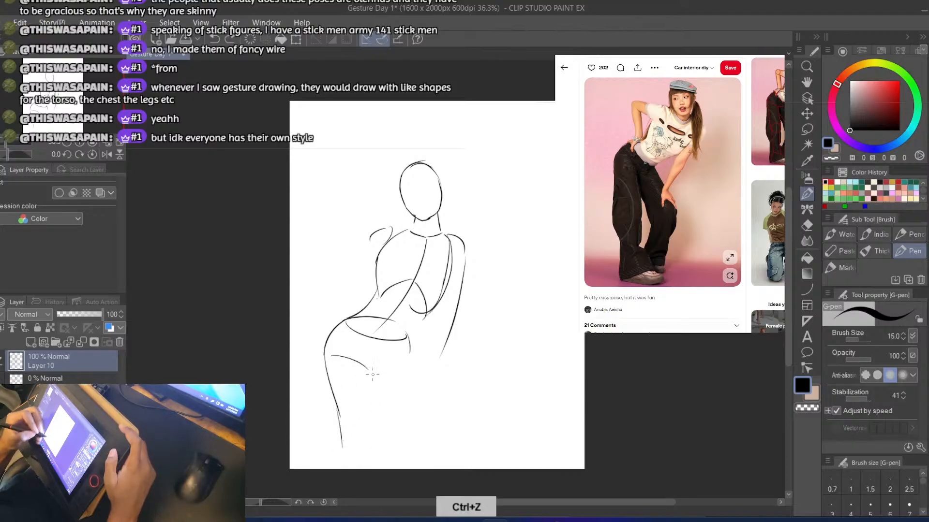
{"action": "left_click_drag", "start_coordinate": [371, 360], "coordinate": [378, 439]}
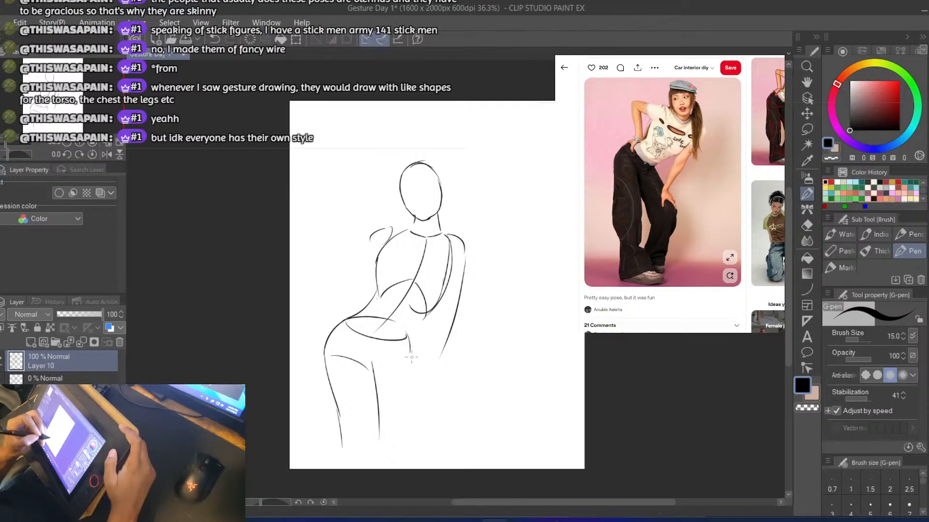
Draw the right leg's outer contour from the waistband out to the bent knee and back in to the canvas's lower edge
{"action": "key", "text": "ctrl+z"}
{"action": "left_click_drag", "start_coordinate": [409, 338], "coordinate": [431, 393]}
{"action": "key", "text": "ctrl+z"}
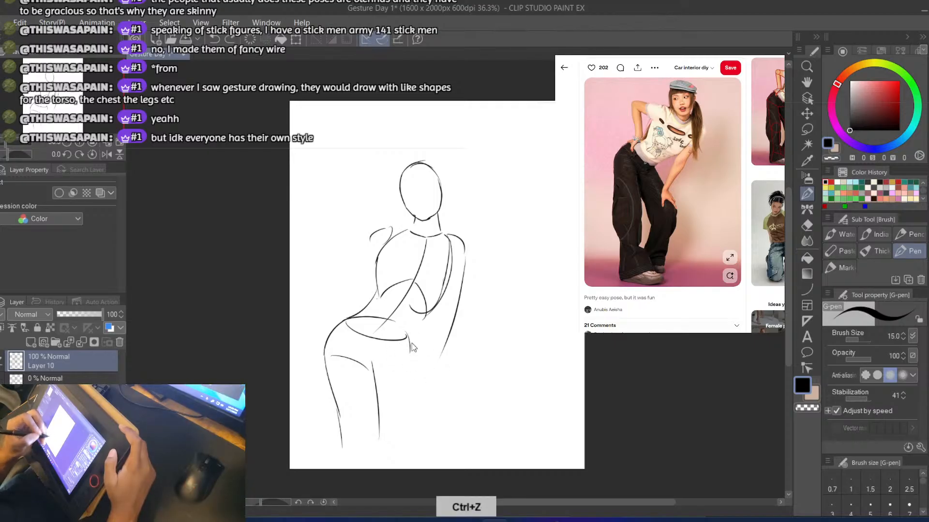
{"action": "mouse_move", "coordinate": [409, 338]}
{"action": "left_mouse_down"}
{"action": "mouse_move", "coordinate": [442, 422]}
{"action": "mouse_move", "coordinate": [446, 412]}
{"action": "mouse_move", "coordinate": [423, 468]}
{"action": "left_mouse_up"}
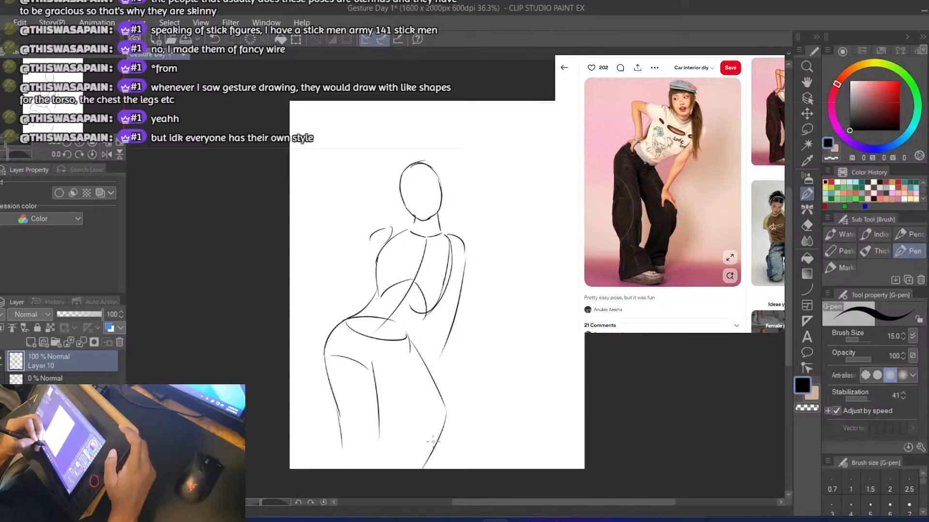
Draw the right leg's inner thigh as a diagonal line from the crotch down to the knee, redoing strokes
{"action": "key", "text": "ctrl+z"}
{"action": "left_click_drag", "start_coordinate": [376, 368], "coordinate": [413, 421]}
{"action": "key", "text": "ctrl+z"}
{"action": "key", "text": "ctrl+z"}
{"action": "mouse_move", "coordinate": [374, 365]}
{"action": "left_mouse_down"}
{"action": "mouse_move", "coordinate": [417, 423]}
{"action": "mouse_move", "coordinate": [404, 427]}
{"action": "mouse_move", "coordinate": [391, 455]}
{"action": "left_mouse_up"}
{"action": "key", "text": "ctrl+z"}
Draw the right lower leg's inner contour curving down from the back of the knee, redoing strokes
{"action": "left_click_drag", "start_coordinate": [409, 411], "coordinate": [396, 467]}
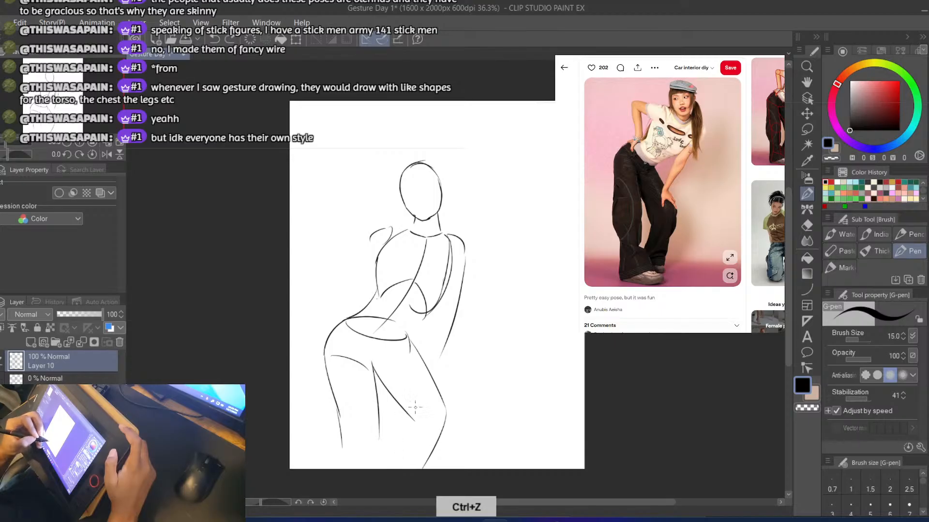
{"action": "left_click_drag", "start_coordinate": [415, 409], "coordinate": [398, 466]}
{"action": "key", "text": "ctrl+z"}
{"action": "mouse_move", "coordinate": [419, 410]}
{"action": "left_mouse_down"}
{"action": "mouse_move", "coordinate": [442, 411]}
{"action": "mouse_move", "coordinate": [444, 428]}
{"action": "left_mouse_up"}
{"action": "key", "text": "ctrl+z"}
{"action": "key", "text": "ctrl+z"}
{"action": "key", "text": "ctrl+z"}
{"action": "key", "text": "ctrl+z"}
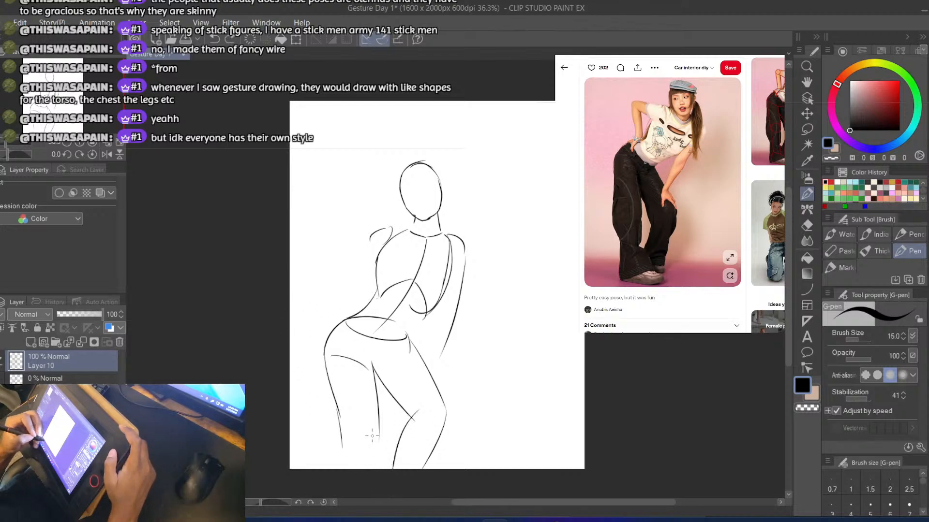
Extend the left leg's inner and outer lines below the knee toward the canvas's lower edge, redoing strokes
{"action": "left_click_drag", "start_coordinate": [377, 429], "coordinate": [364, 468]}
{"action": "key", "text": "ctrl+z"}
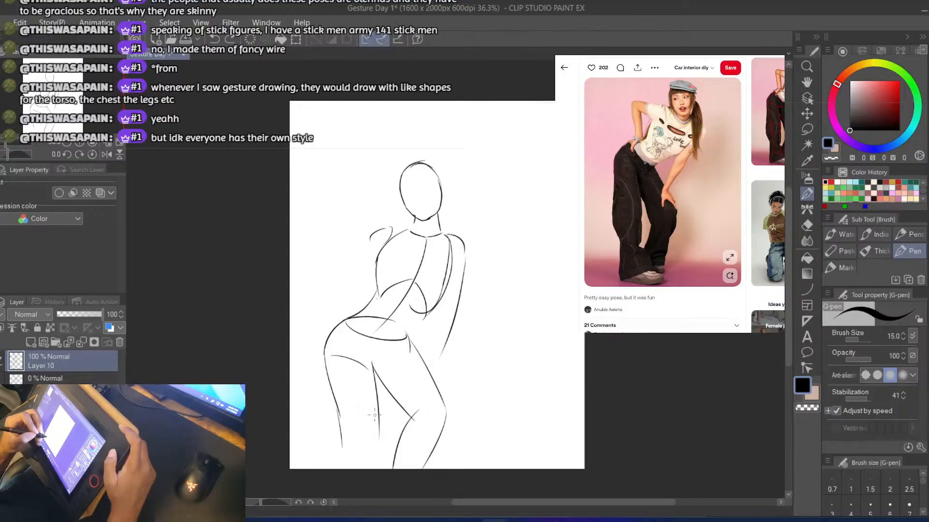
{"action": "left_click_drag", "start_coordinate": [374, 415], "coordinate": [370, 469]}
{"action": "key", "text": "ctrl+z"}
{"action": "left_click_drag", "start_coordinate": [337, 407], "coordinate": [342, 462]}
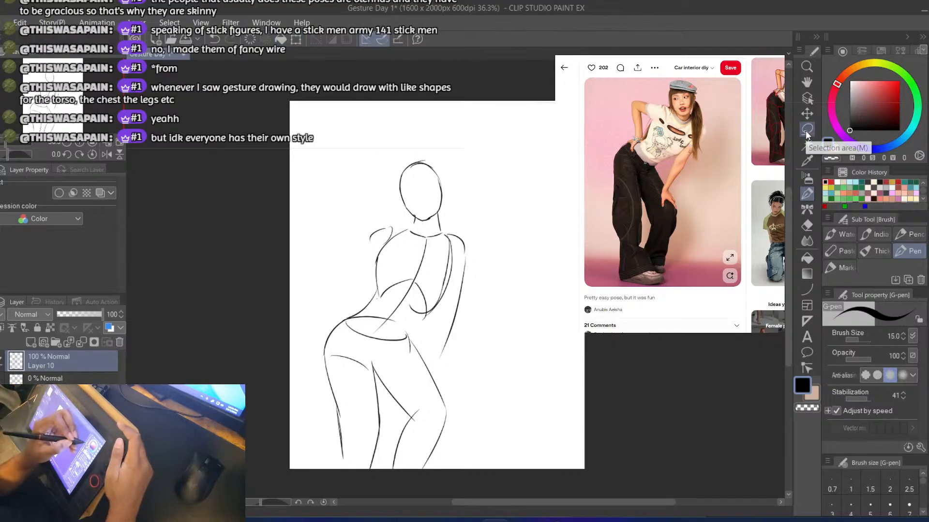
Move the whole figure up and slightly right with a transform to make room below the legs, and save the file
{"action": "left_click", "coordinate": [296, 40]}
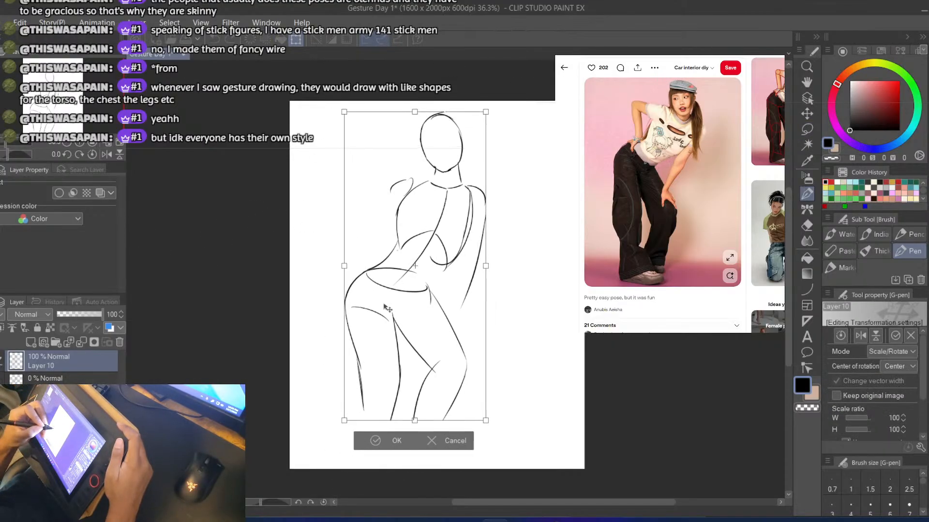
{"action": "left_click_drag", "start_coordinate": [385, 308], "coordinate": [386, 312]}
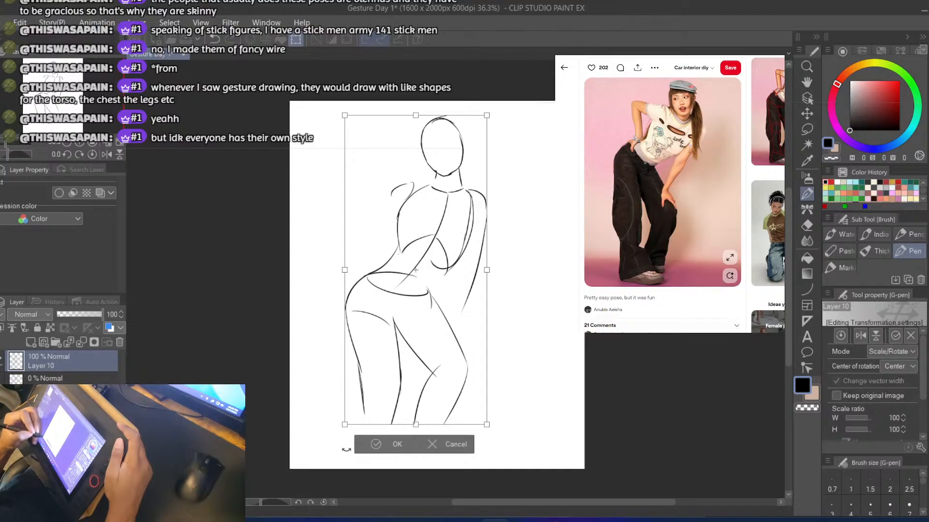
{"action": "key", "text": "Return"}
{"action": "key", "text": "ctrl+s"}
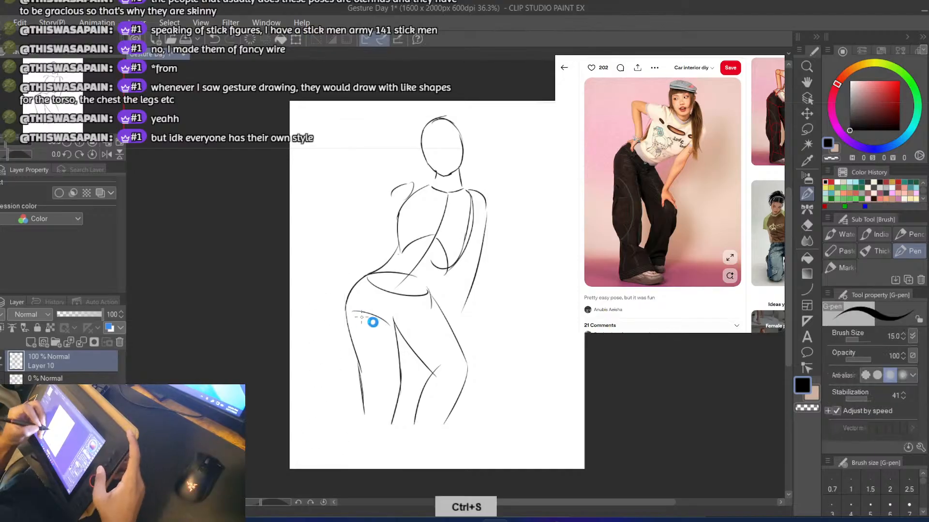
Erase the short curve across the top of the left thigh
{"action": "key", "text": "e"}
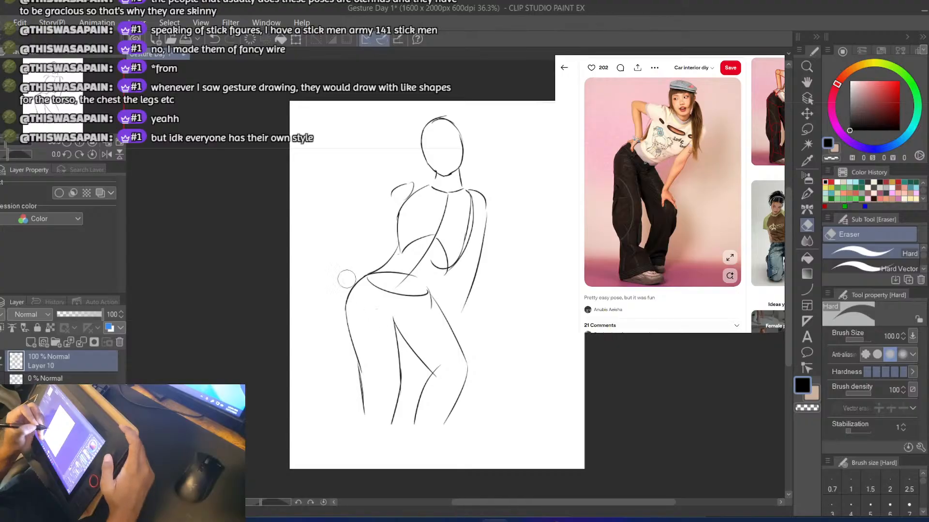
{"action": "key", "text": "b"}
Draw the left upper arm as two nearly horizontal lines reaching outward from the shoulder to the elbow, redoing strokes
{"action": "mouse_move", "coordinate": [371, 197]}
{"action": "left_mouse_down"}
{"action": "mouse_move", "coordinate": [410, 181]}
{"action": "mouse_move", "coordinate": [351, 193]}
{"action": "left_mouse_up"}
{"action": "key", "text": "ctrl+z"}
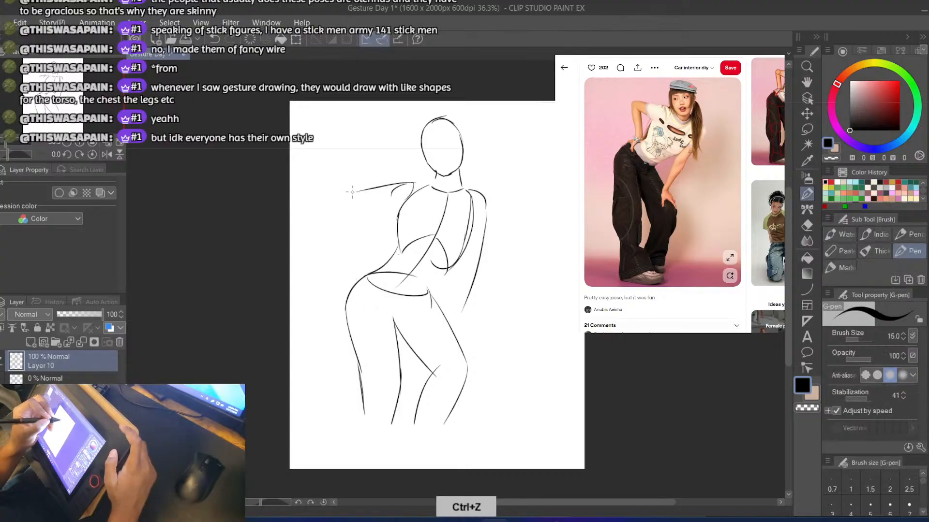
{"action": "key", "text": "ctrl+z"}
{"action": "left_click_drag", "start_coordinate": [413, 183], "coordinate": [348, 190]}
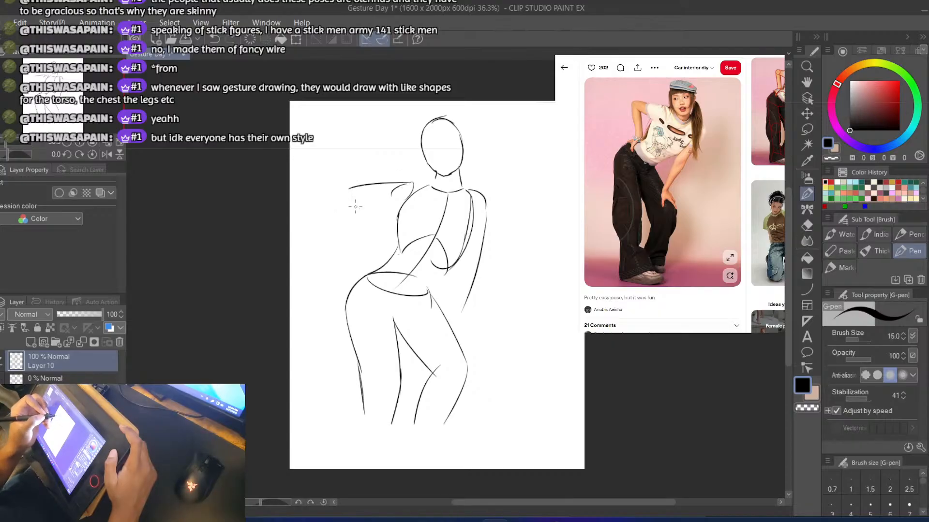
{"action": "key", "text": "ctrl+z"}
{"action": "left_click_drag", "start_coordinate": [401, 205], "coordinate": [346, 202]}
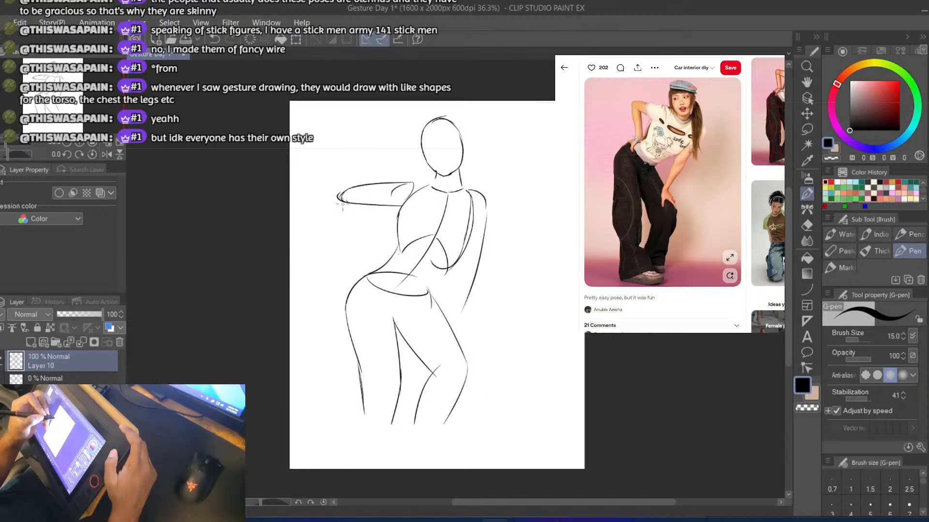
{"action": "key", "text": "ctrl+z"}
{"action": "key", "text": "ctrl+z"}
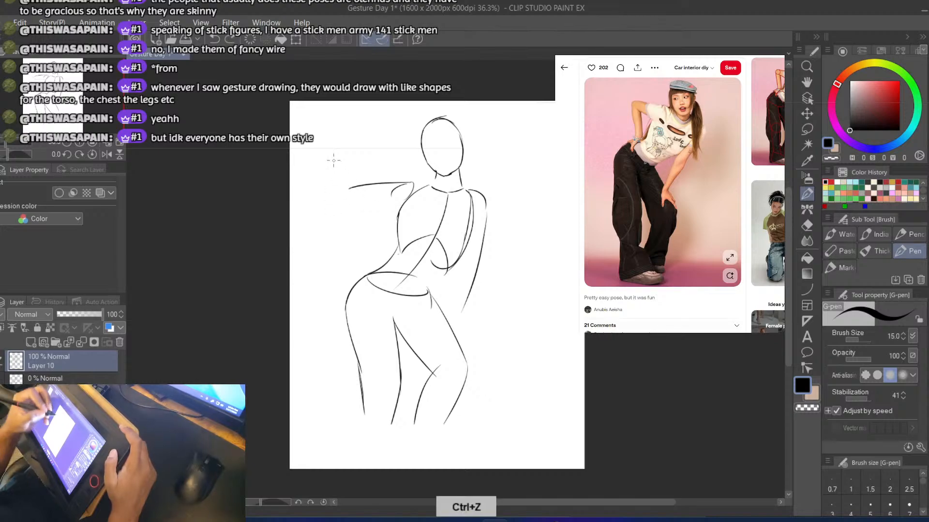
{"action": "key", "text": "ctrl+z"}
{"action": "mouse_move", "coordinate": [418, 184]}
{"action": "left_mouse_down"}
{"action": "mouse_move", "coordinate": [347, 178]}
{"action": "mouse_move", "coordinate": [378, 197]}
{"action": "mouse_move", "coordinate": [361, 197]}
{"action": "mouse_move", "coordinate": [405, 200]}
{"action": "left_mouse_up"}
{"action": "key", "text": "ctrl+z"}
Draw the left forearm's inner line slanting from the elbow toward the hip and rough in its outer line, redoing strokes
{"action": "key", "text": "ctrl+z"}
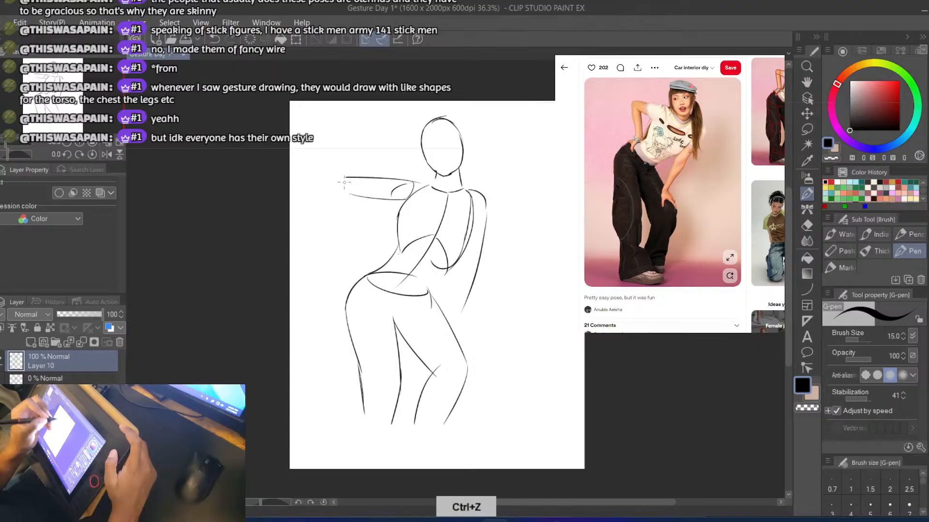
{"action": "mouse_move", "coordinate": [347, 178]}
{"action": "left_mouse_down"}
{"action": "mouse_move", "coordinate": [334, 192]}
{"action": "mouse_move", "coordinate": [357, 244]}
{"action": "left_mouse_up"}
{"action": "key", "text": "ctrl+z"}
{"action": "key", "text": "ctrl+z"}
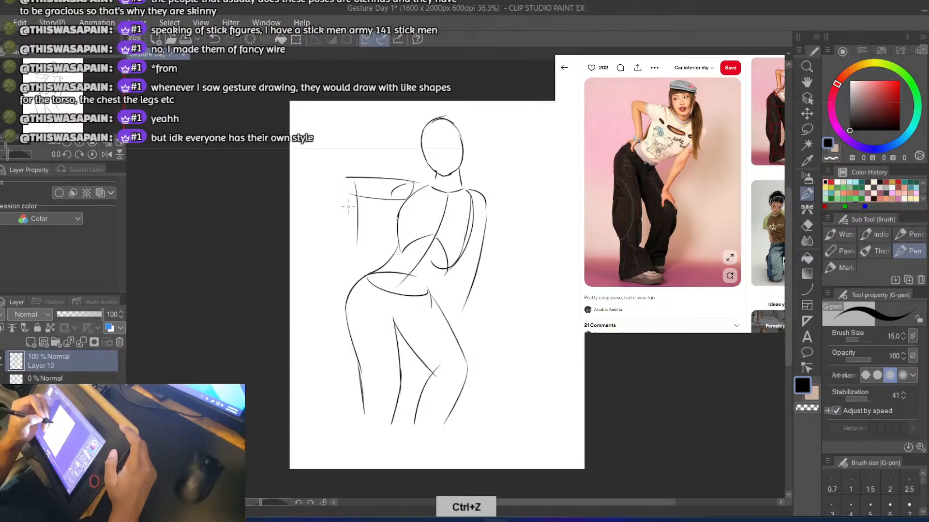
{"action": "left_click_drag", "start_coordinate": [338, 203], "coordinate": [341, 220]}
{"action": "key", "text": "ctrl+z"}
{"action": "left_click_drag", "start_coordinate": [342, 179], "coordinate": [354, 269]}
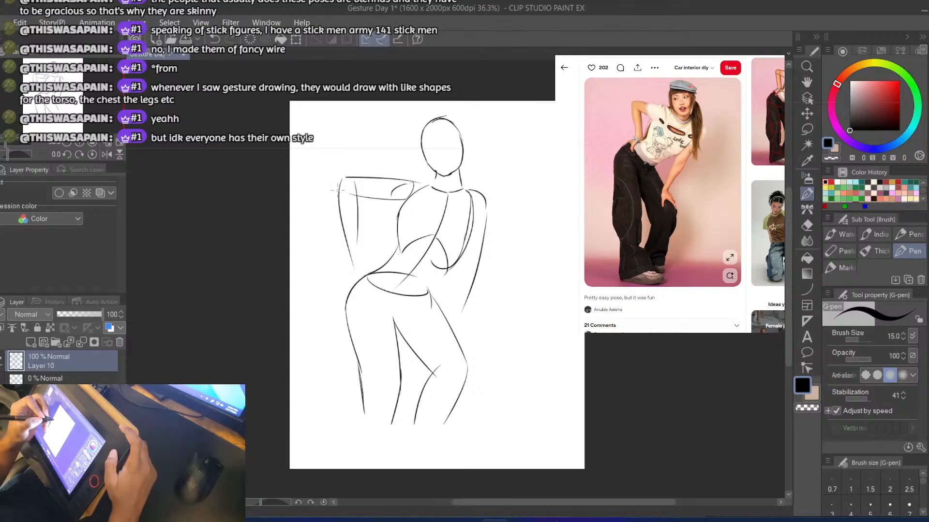
{"action": "key", "text": "ctrl+z"}
{"action": "key", "text": "ctrl+z"}
{"action": "left_click_drag", "start_coordinate": [354, 190], "coordinate": [370, 240]}
{"action": "key", "text": "ctrl+z"}
{"action": "key", "text": "ctrl+z"}
{"action": "mouse_move", "coordinate": [346, 178]}
{"action": "left_mouse_down"}
{"action": "mouse_move", "coordinate": [342, 208]}
{"action": "mouse_move", "coordinate": [361, 245]}
{"action": "mouse_move", "coordinate": [340, 194]}
{"action": "mouse_move", "coordinate": [359, 261]}
{"action": "left_mouse_up"}
{"action": "key", "text": "ctrl+z"}
{"action": "left_click_drag", "start_coordinate": [366, 221], "coordinate": [375, 265]}
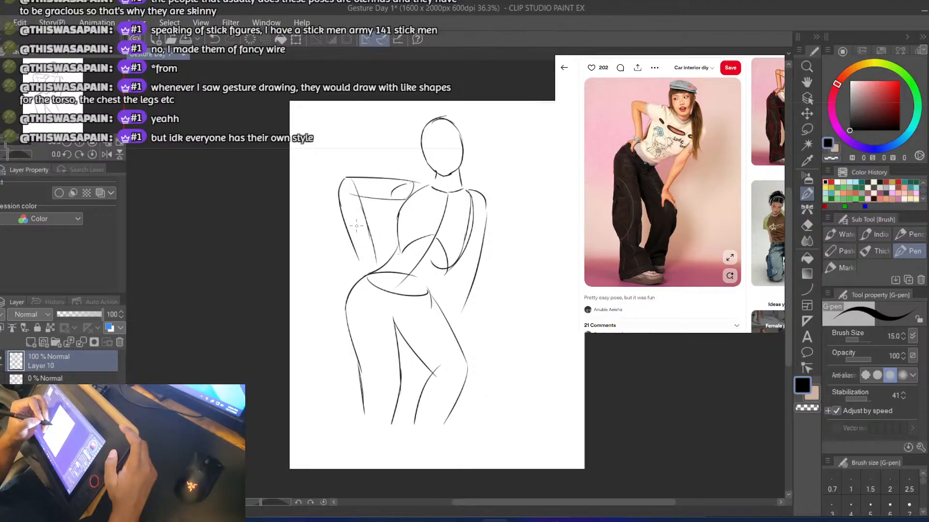
Round off the left elbow and redraw the forearm's outer line down to the wrist at the hip, redoing strokes
{"action": "key", "text": "ctrl+z"}
{"action": "key", "text": "ctrl+z"}
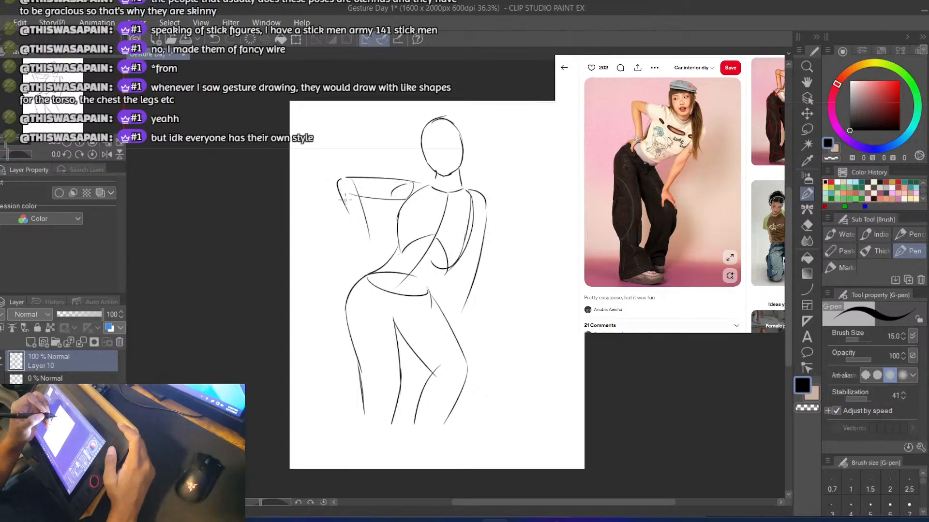
{"action": "key", "text": "ctrl+z"}
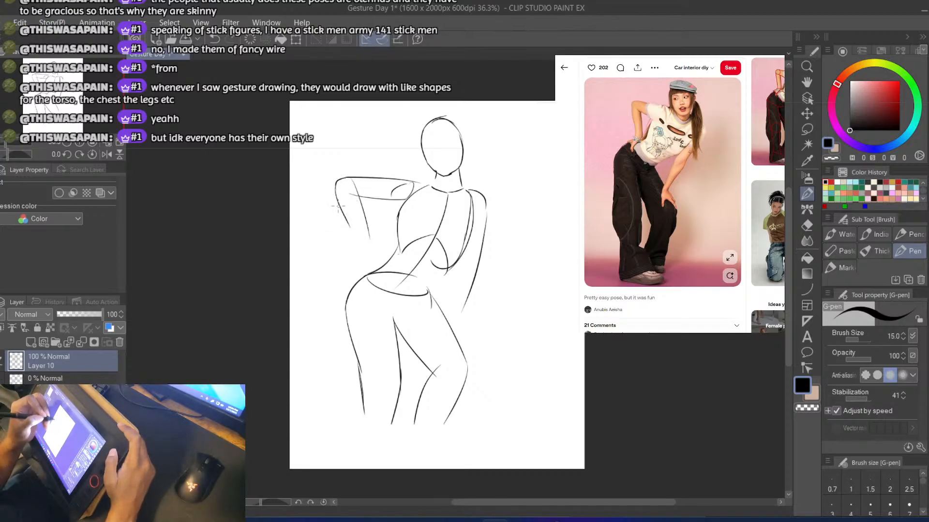
{"action": "key", "text": "ctrl+z"}
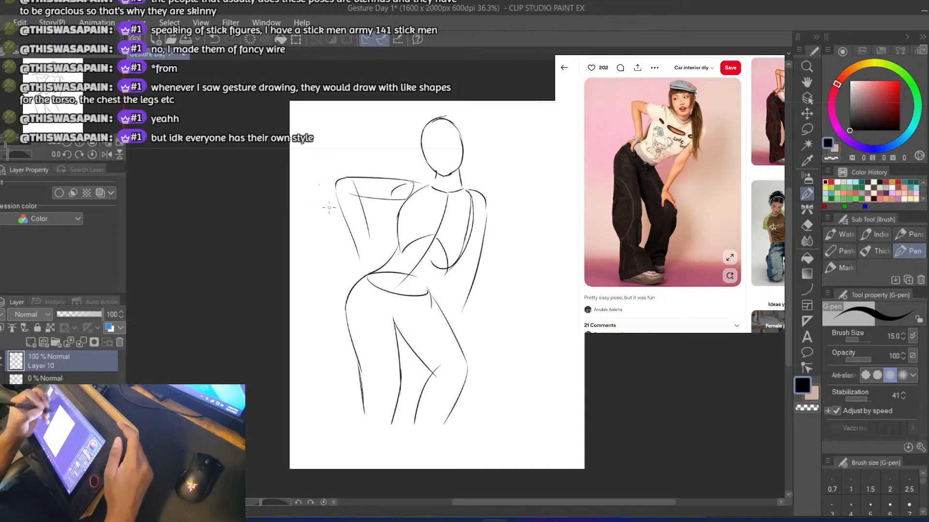
{"action": "key", "text": "ctrl+z"}
{"action": "key", "text": "ctrl+z"}
{"action": "left_click_drag", "start_coordinate": [336, 183], "coordinate": [351, 237]}
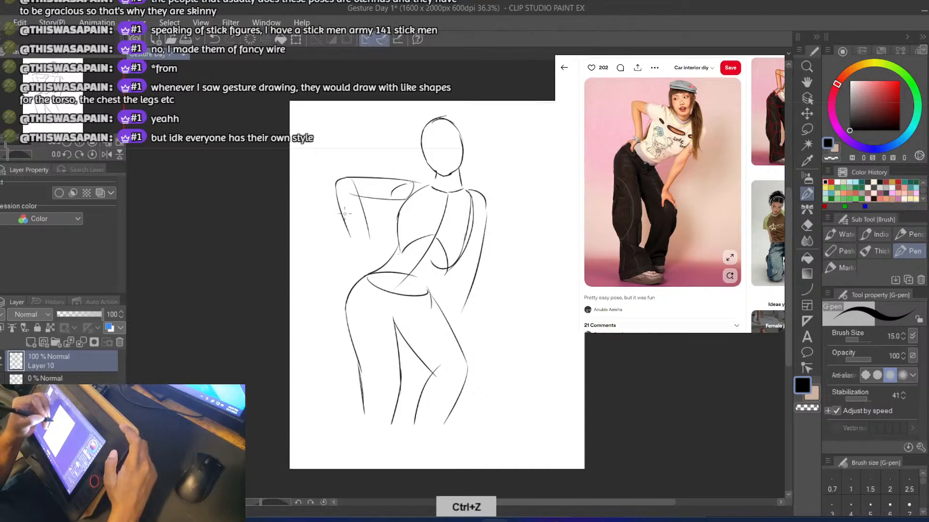
{"action": "key", "text": "ctrl+z"}
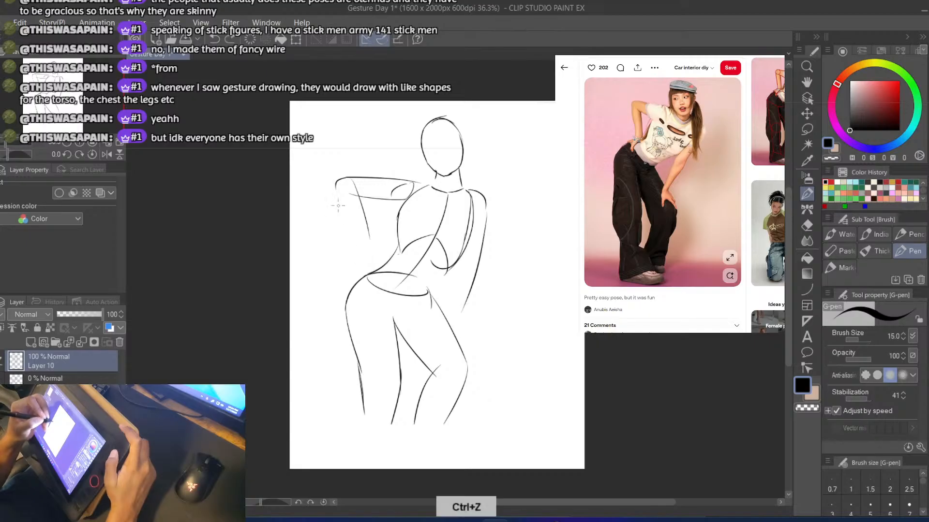
{"action": "left_click_drag", "start_coordinate": [334, 187], "coordinate": [360, 257]}
{"action": "key", "text": "ctrl+z"}
{"action": "mouse_move", "coordinate": [335, 192]}
{"action": "left_mouse_down"}
{"action": "mouse_move", "coordinate": [364, 269]}
{"action": "mouse_move", "coordinate": [356, 279]}
{"action": "left_mouse_up"}
{"action": "key", "text": "ctrl+z"}
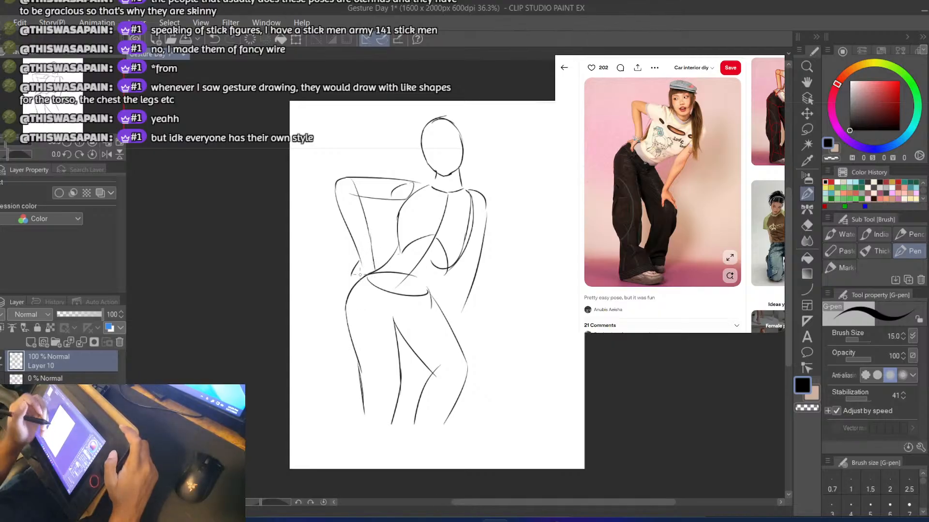
Draw the left hand as short strokes resting on the hip and erase the stray mark beside the wrist
{"action": "key", "text": "ctrl+z"}
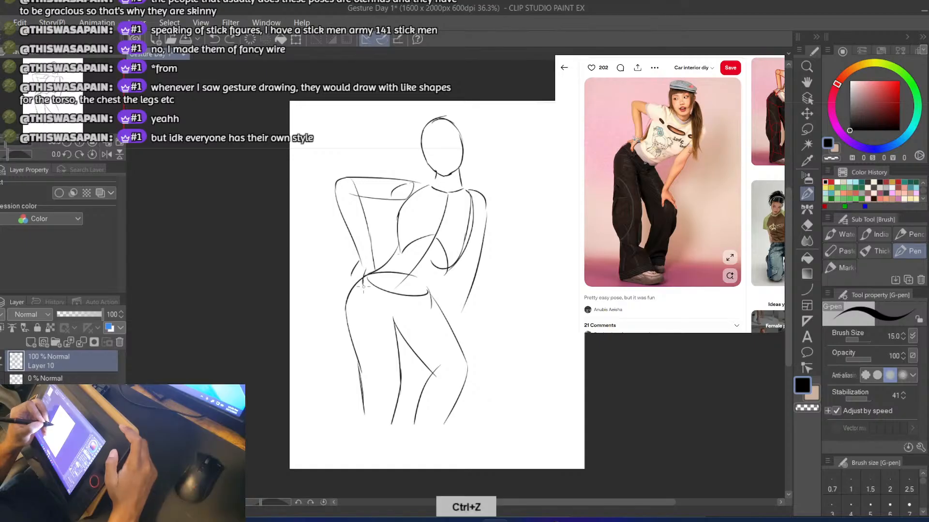
{"action": "left_click_drag", "start_coordinate": [355, 273], "coordinate": [349, 292]}
{"action": "key", "text": "ctrl+z"}
{"action": "key", "text": "ctrl+z"}
{"action": "key", "text": "ctrl+z"}
{"action": "key", "text": "b"}
{"action": "key", "text": "b"}
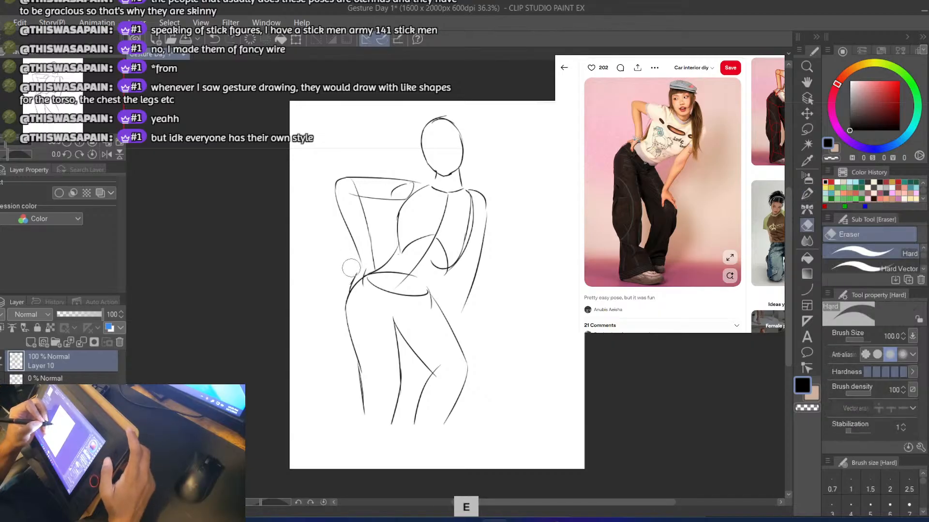
{"action": "key", "text": "ctrl+z"}
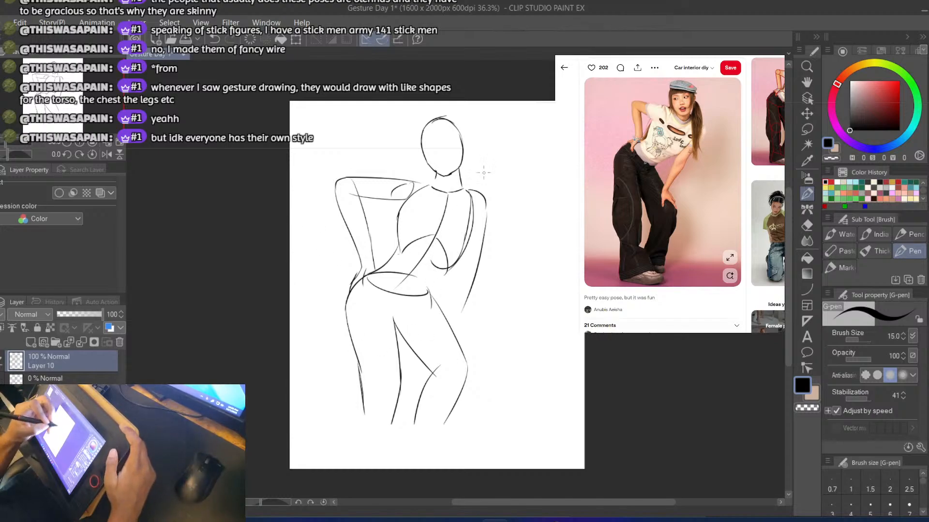
Draw the right forearm's inner line from beside the ribcage down to the upper thigh, redoing strokes
{"action": "key", "text": "ctrl+z"}
{"action": "mouse_move", "coordinate": [461, 248]}
{"action": "left_mouse_down"}
{"action": "mouse_move", "coordinate": [459, 307]}
{"action": "mouse_move", "coordinate": [464, 247]}
{"action": "mouse_move", "coordinate": [449, 306]}
{"action": "left_mouse_up"}
{"action": "key", "text": "ctrl+z"}
{"action": "key", "text": "ctrl+z"}
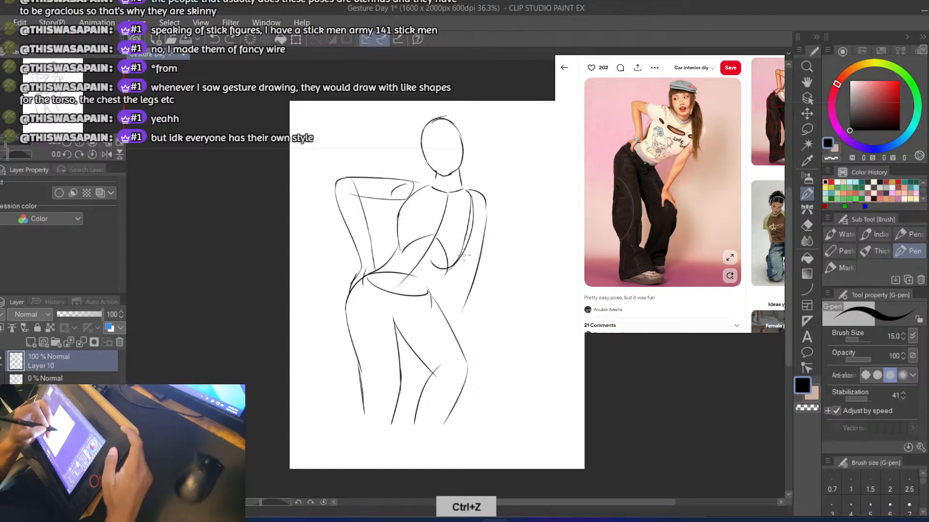
{"action": "left_click_drag", "start_coordinate": [464, 251], "coordinate": [456, 285]}
{"action": "key", "text": "ctrl+z"}
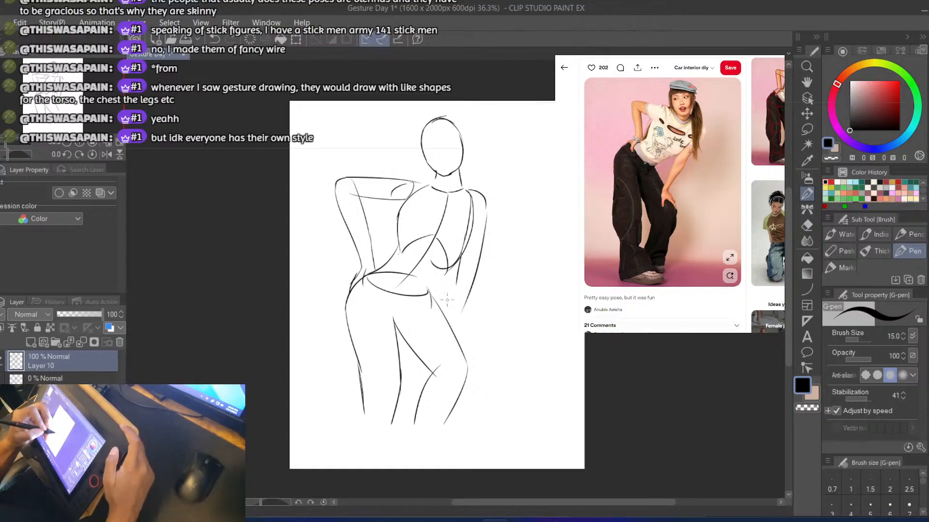
{"action": "key", "text": "ctrl+z"}
{"action": "left_click_drag", "start_coordinate": [465, 250], "coordinate": [450, 304]}
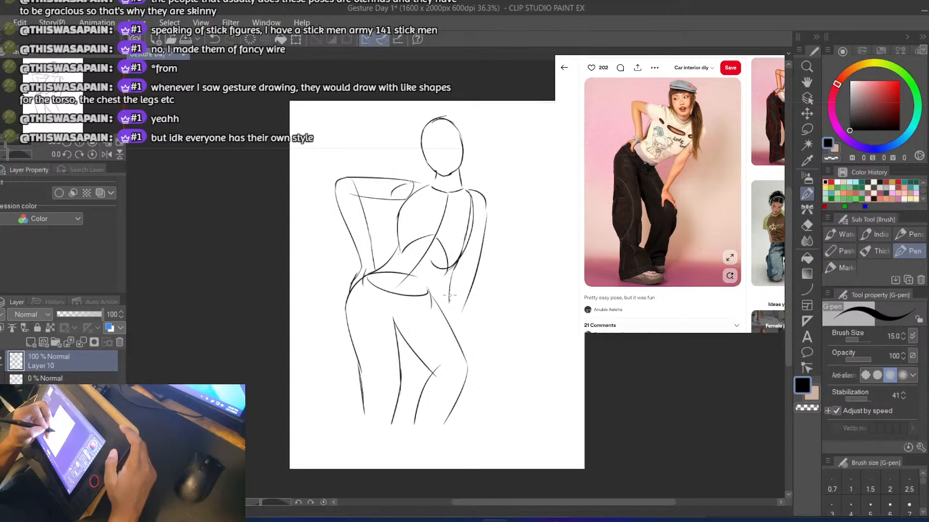
{"action": "key", "text": "ctrl+z"}
{"action": "left_click_drag", "start_coordinate": [454, 270], "coordinate": [449, 341]}
{"action": "key", "text": "ctrl+z"}
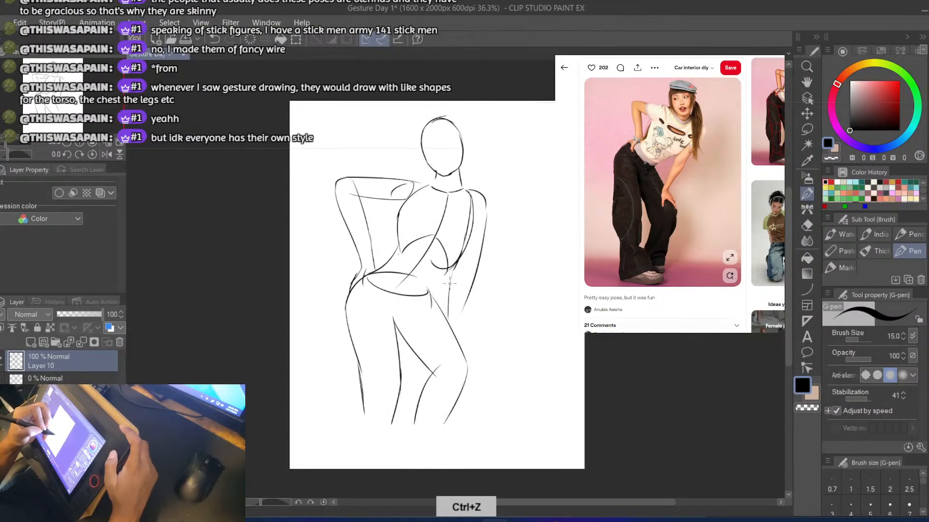
{"action": "key", "text": "ctrl+z"}
{"action": "left_click_drag", "start_coordinate": [453, 269], "coordinate": [446, 318]}
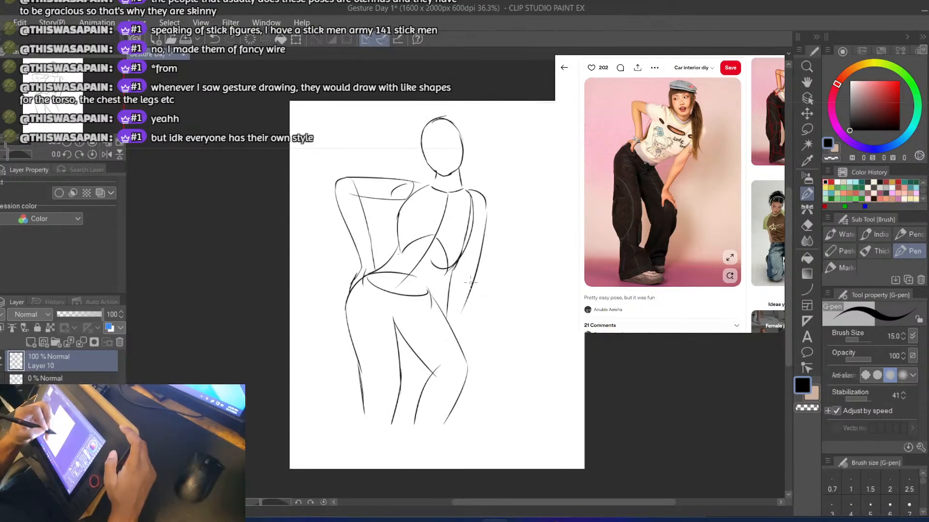
Extend the right forearm's outer and inner lines down to the wrist over the right thigh, redoing strokes
{"action": "left_click_drag", "start_coordinate": [475, 275], "coordinate": [457, 332]}
{"action": "key", "text": "ctrl+z"}
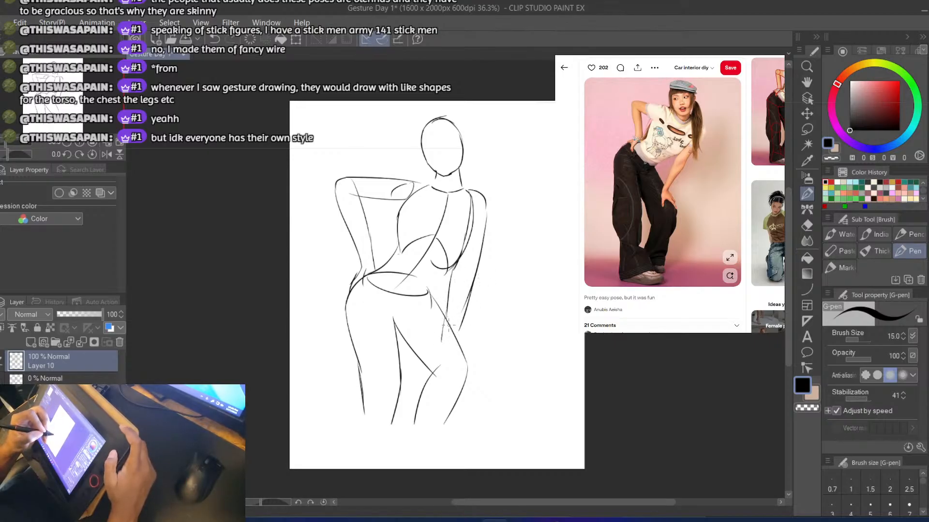
{"action": "key", "text": "ctrl+z"}
{"action": "left_click_drag", "start_coordinate": [445, 318], "coordinate": [448, 337]}
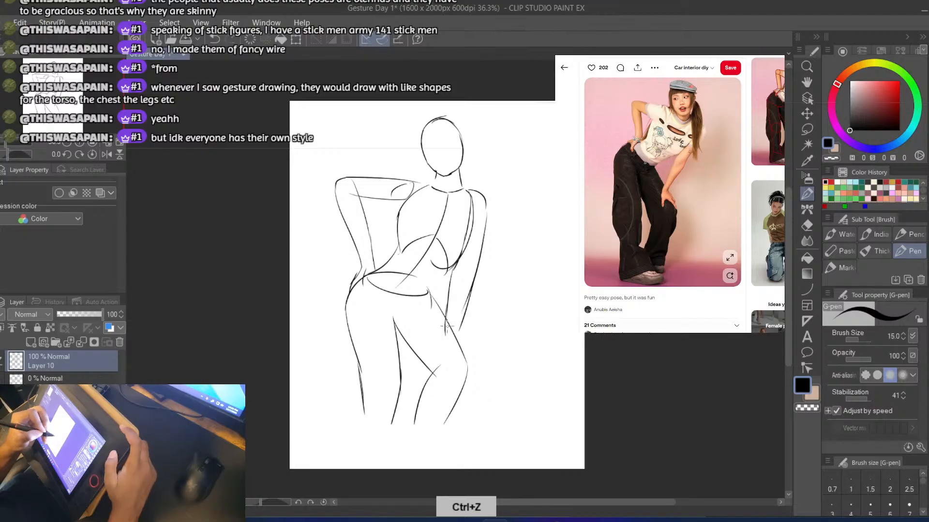
{"action": "key", "text": "ctrl+z"}
{"action": "left_click_drag", "start_coordinate": [446, 297], "coordinate": [447, 338]}
{"action": "key", "text": "ctrl+z"}
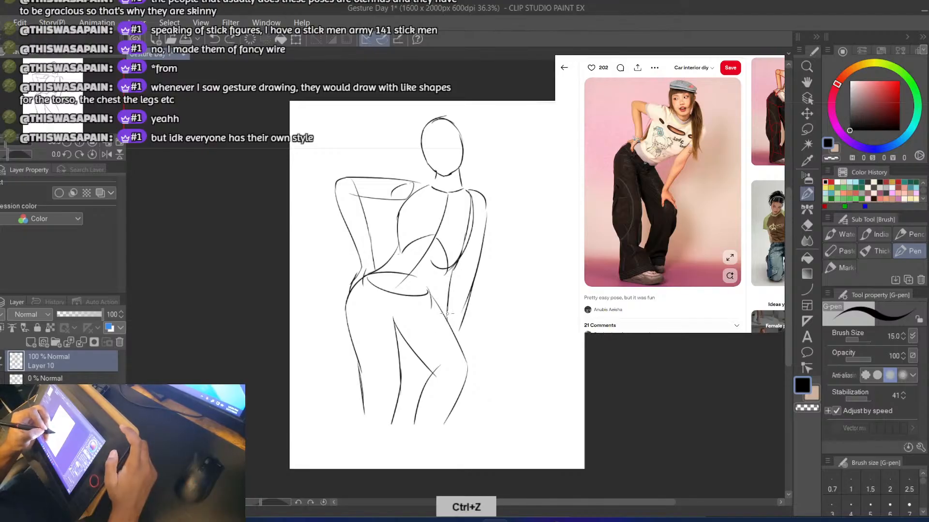
{"action": "left_click_drag", "start_coordinate": [445, 307], "coordinate": [446, 336]}
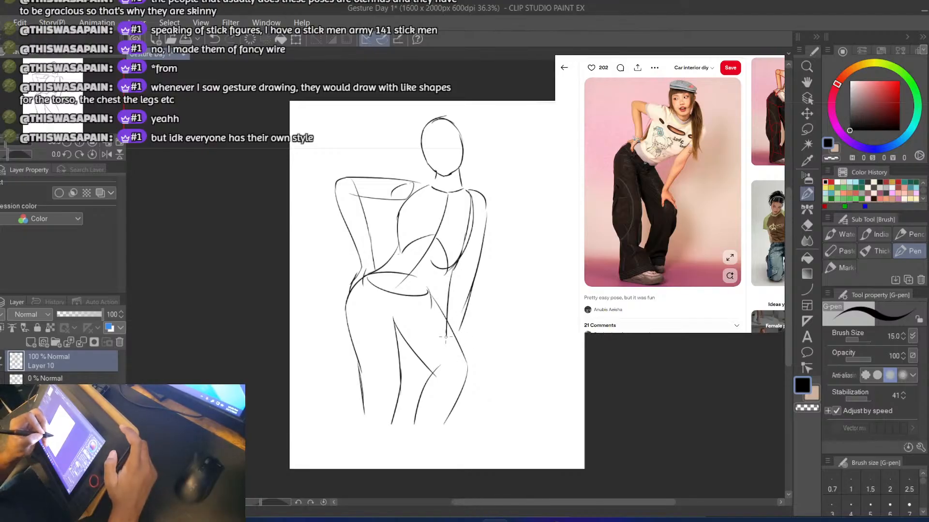
Draw the right hand's contour resting just above the right knee, redoing strokes
{"action": "key", "text": "ctrl+z"}
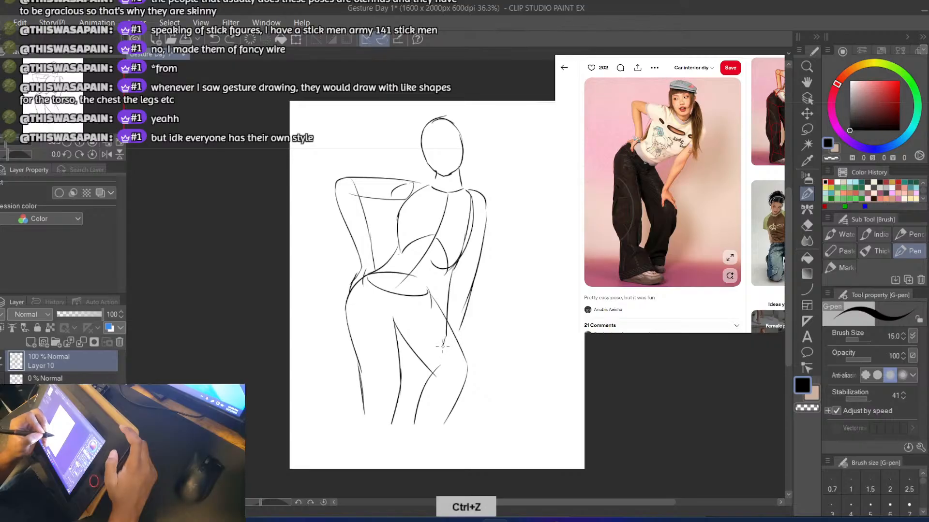
{"action": "key", "text": "ctrl+z"}
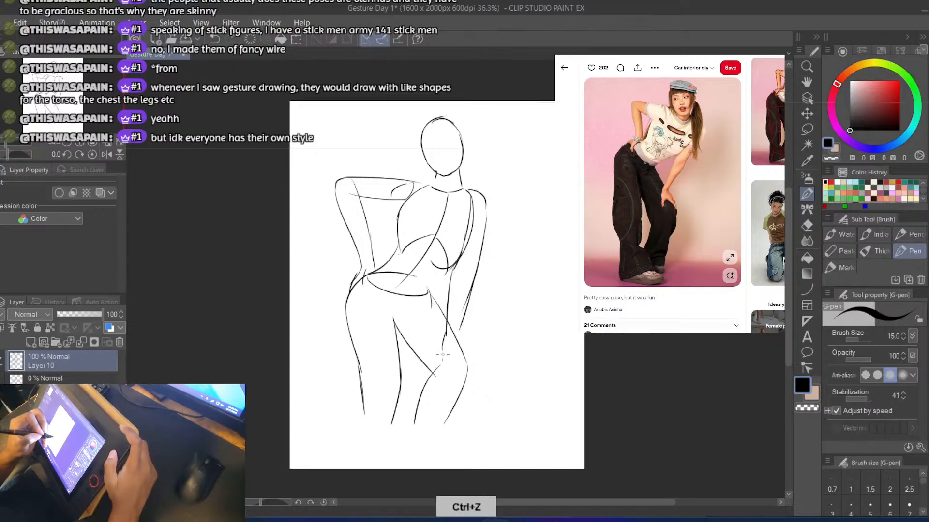
{"action": "left_click_drag", "start_coordinate": [443, 355], "coordinate": [442, 364]}
{"action": "key", "text": "ctrl+z"}
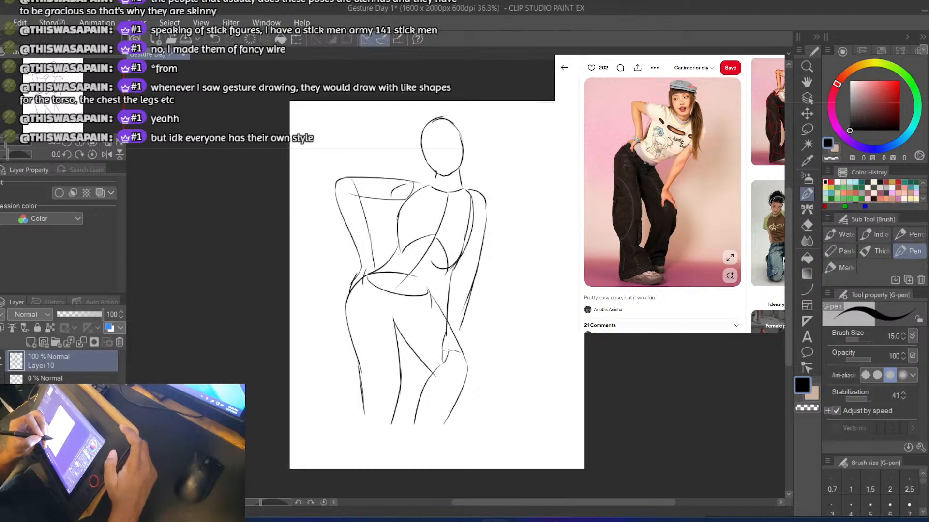
{"action": "key", "text": "ctrl+z"}
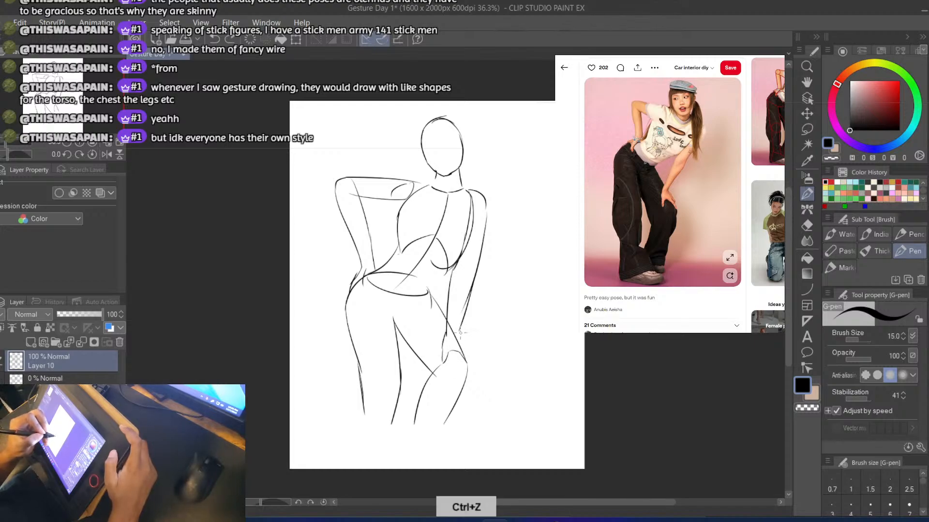
{"action": "left_click_drag", "start_coordinate": [464, 346], "coordinate": [468, 371]}
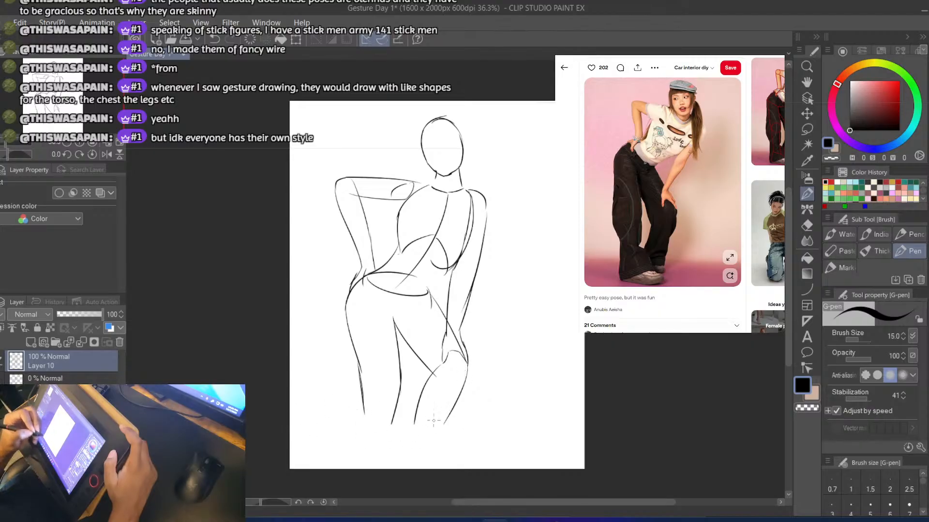
Erase the right shin's inner line and the left leg's outer line, and redraw the outer line from hip past the knee, redoing strokes
{"action": "key", "text": "e"}
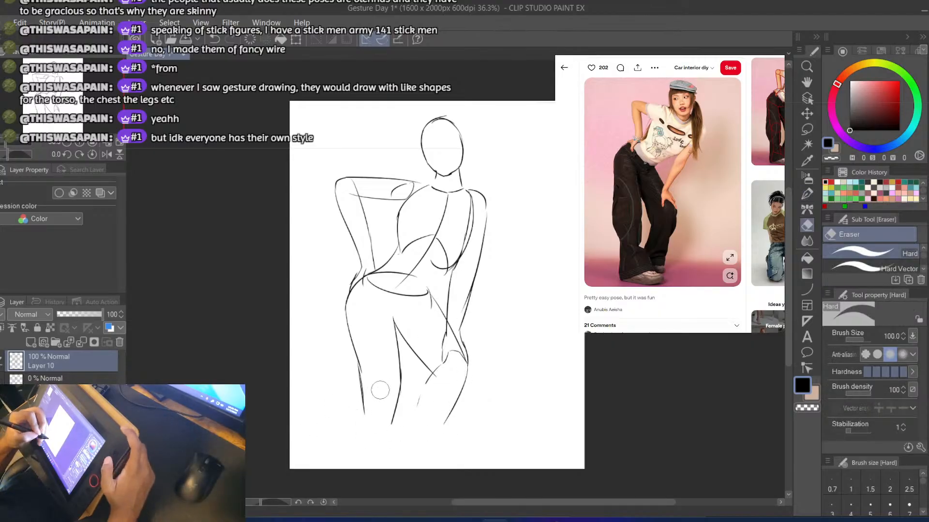
{"action": "left_click_drag", "start_coordinate": [355, 332], "coordinate": [365, 426]}
{"action": "key", "text": "p"}
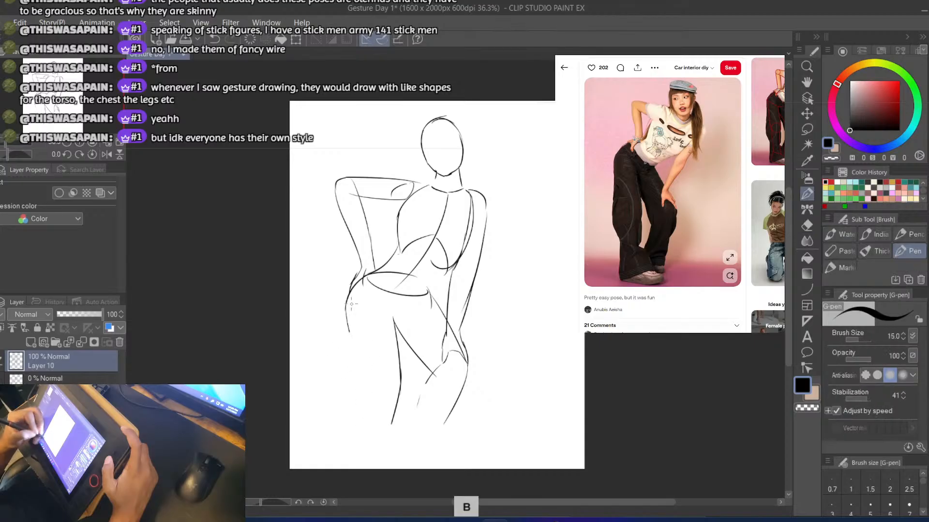
{"action": "mouse_move", "coordinate": [344, 312]}
{"action": "left_mouse_down"}
{"action": "mouse_move", "coordinate": [365, 390]}
{"action": "mouse_move", "coordinate": [354, 344]}
{"action": "mouse_move", "coordinate": [368, 380]}
{"action": "mouse_move", "coordinate": [363, 442]}
{"action": "left_mouse_up"}
{"action": "key", "text": "ctrl+z"}
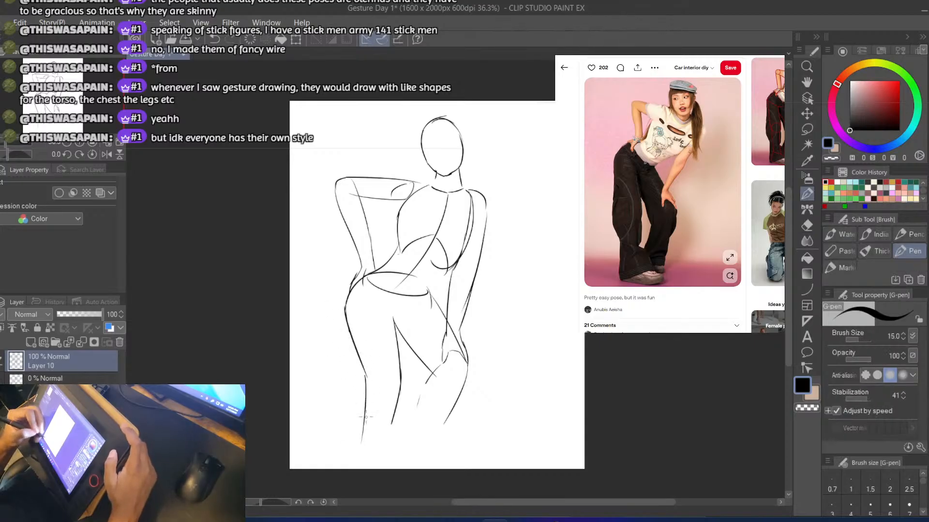
{"action": "key", "text": "ctrl+z"}
{"action": "left_click_drag", "start_coordinate": [367, 372], "coordinate": [365, 441]}
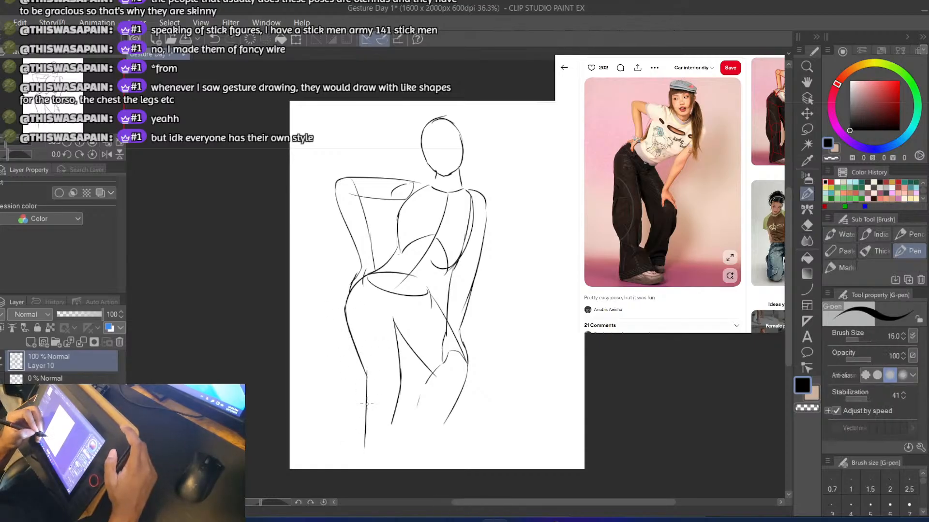
Erase the left leg's outer and inner lines and redraw the outer one nearly straight down from the hip, redoing strokes
{"action": "key", "text": "e"}
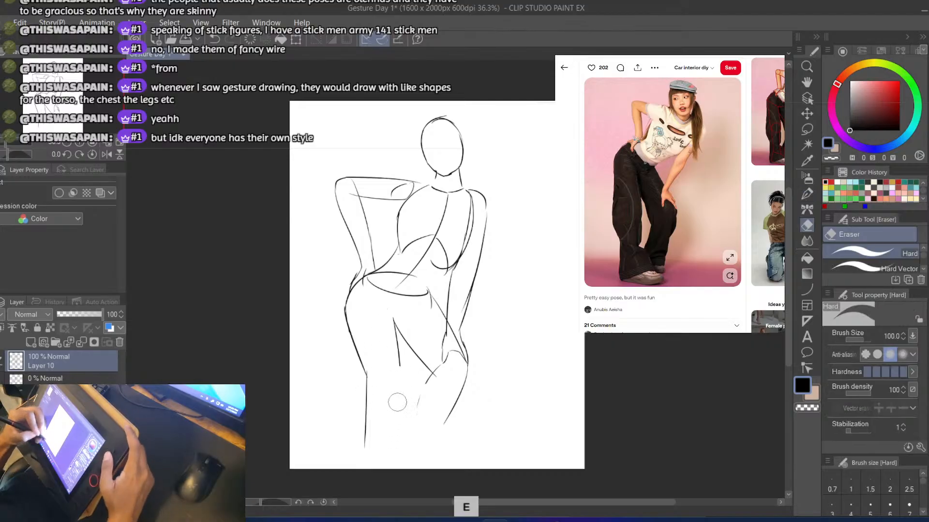
{"action": "mouse_move", "coordinate": [372, 339]}
{"action": "left_mouse_down"}
{"action": "mouse_move", "coordinate": [358, 393]}
{"action": "mouse_move", "coordinate": [347, 313]}
{"action": "mouse_move", "coordinate": [345, 369]}
{"action": "left_mouse_up"}
{"action": "key", "text": "b"}
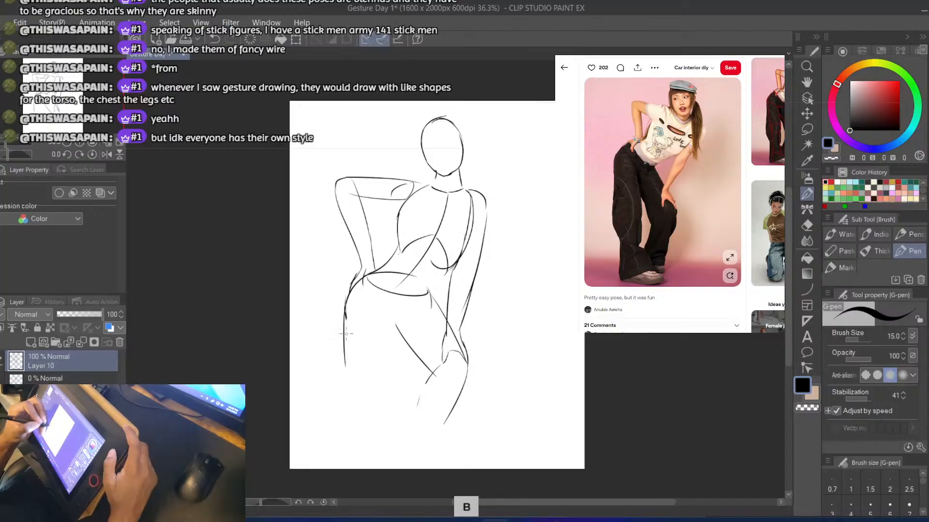
{"action": "key", "text": "ctrl+z"}
{"action": "left_click_drag", "start_coordinate": [345, 316], "coordinate": [347, 435]}
{"action": "key", "text": "ctrl+z"}
{"action": "left_click_drag", "start_coordinate": [346, 309], "coordinate": [349, 415]}
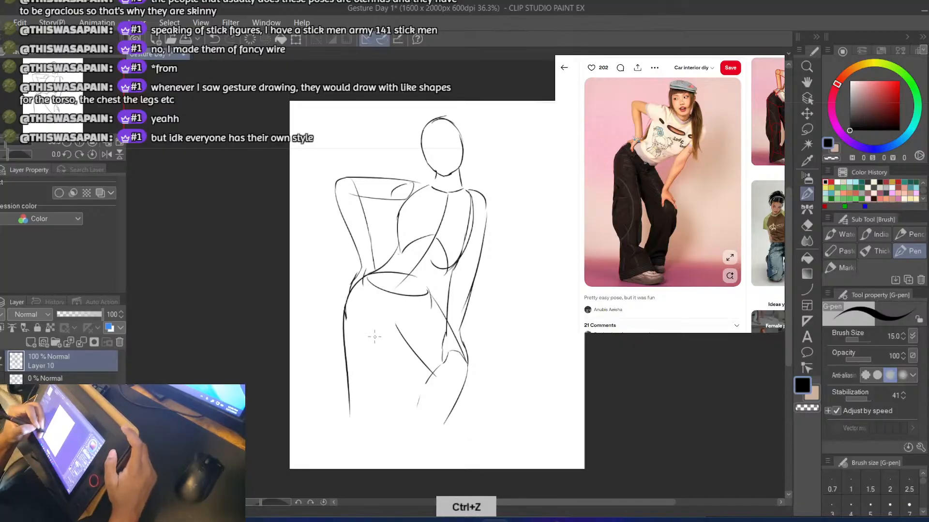
Draw the left leg's inner line from the crotch down past the knee, redoing strokes
{"action": "key", "text": "ctrl+z"}
{"action": "mouse_move", "coordinate": [389, 312]}
{"action": "left_mouse_down"}
{"action": "mouse_move", "coordinate": [386, 389]}
{"action": "mouse_move", "coordinate": [395, 390]}
{"action": "left_mouse_up"}
{"action": "key", "text": "ctrl+z"}
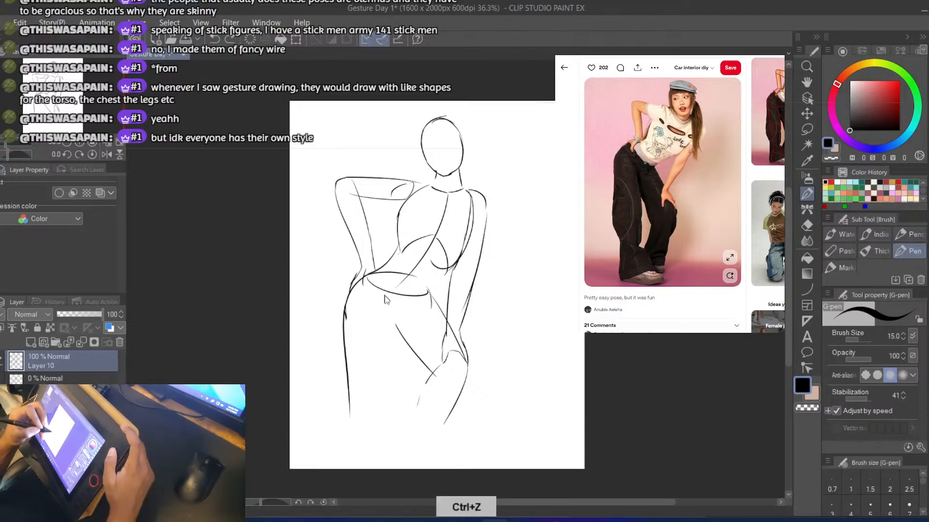
{"action": "left_click_drag", "start_coordinate": [389, 308], "coordinate": [393, 396]}
{"action": "key", "text": "ctrl+z"}
{"action": "left_click_drag", "start_coordinate": [390, 312], "coordinate": [395, 404]}
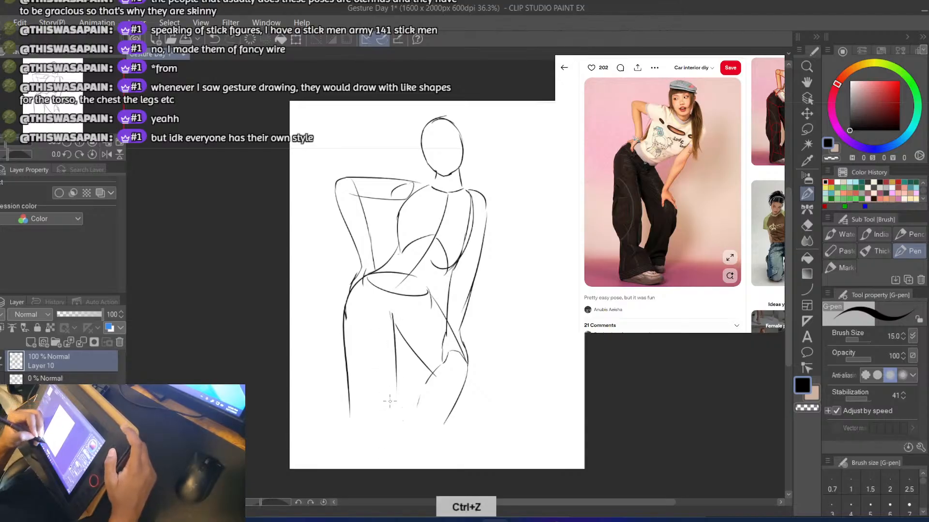
{"action": "key", "text": "ctrl+z"}
{"action": "mouse_move", "coordinate": [390, 305]}
{"action": "left_mouse_down"}
{"action": "mouse_move", "coordinate": [393, 405]}
{"action": "mouse_move", "coordinate": [381, 464]}
{"action": "left_mouse_up"}
{"action": "key", "text": "ctrl+z"}
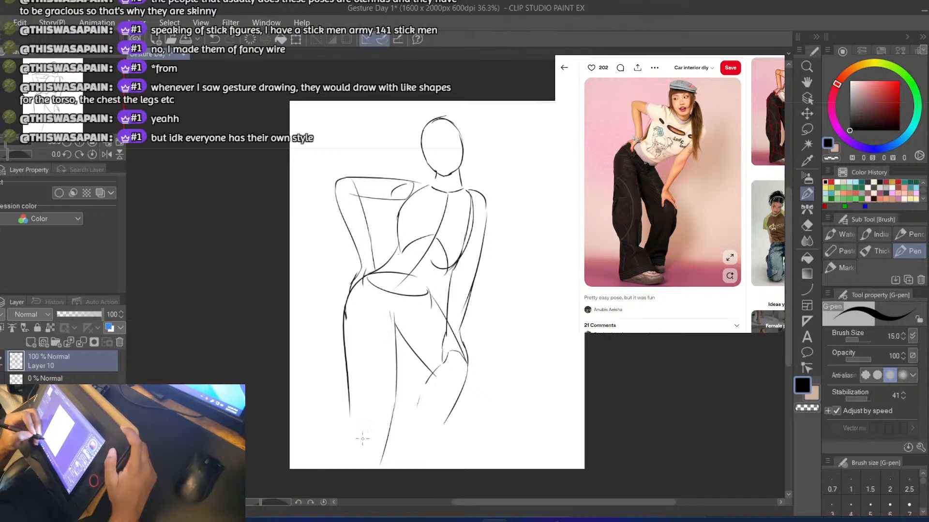
Extend the left leg's inner line down the shin after trying an outer line down to the canvas's lower edge
{"action": "key", "text": "ctrl+z"}
{"action": "left_click_drag", "start_coordinate": [348, 387], "coordinate": [350, 467]}
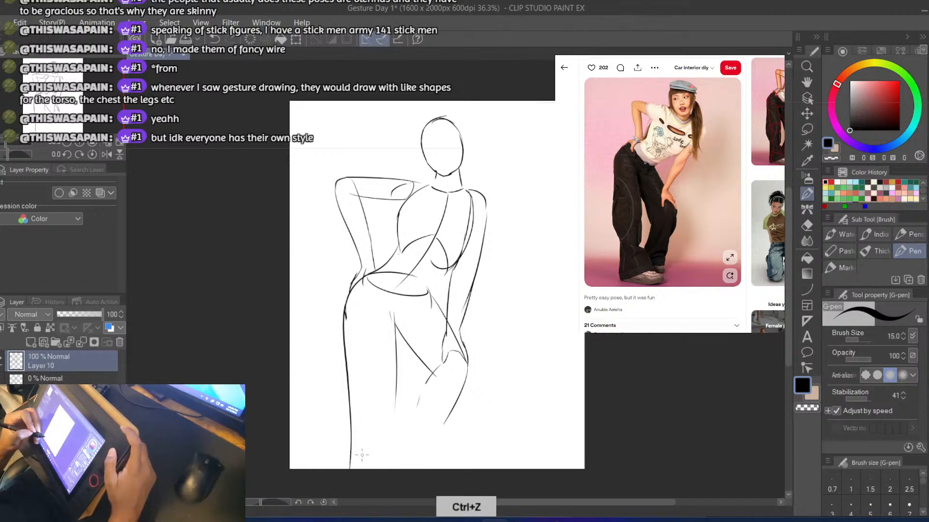
{"action": "key", "text": "ctrl+z"}
{"action": "mouse_move", "coordinate": [396, 382]}
{"action": "left_mouse_down"}
{"action": "mouse_move", "coordinate": [380, 461]}
{"action": "mouse_move", "coordinate": [343, 372]}
{"action": "left_mouse_up"}
Redraw the left leg's outer contour from the hip, curving inward to the knee and down to the canvas's lower edge, redoing strokes
{"action": "key", "text": "e"}
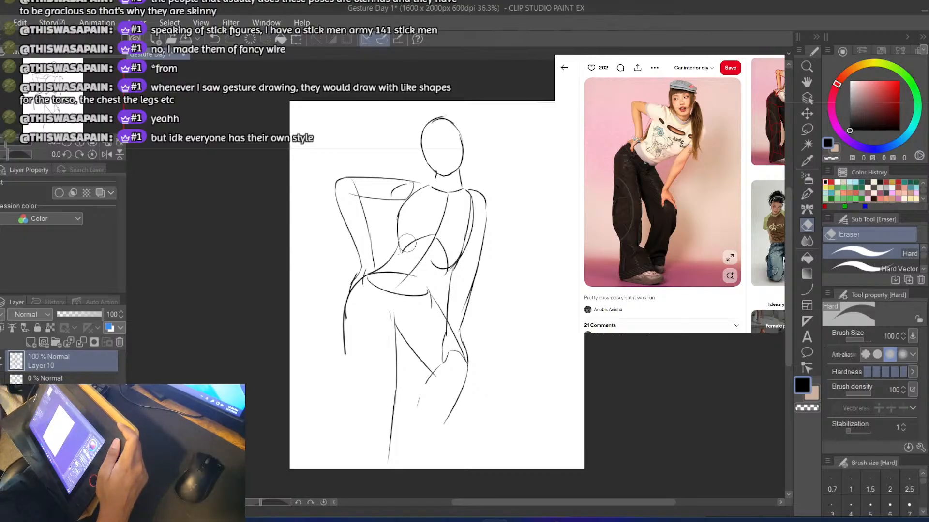
{"action": "mouse_move", "coordinate": [343, 353]}
{"action": "left_mouse_down"}
{"action": "mouse_move", "coordinate": [342, 325]}
{"action": "mouse_move", "coordinate": [353, 366]}
{"action": "left_mouse_up"}
{"action": "key", "text": "b"}
{"action": "key", "text": "ctrl+z"}
{"action": "key", "text": "ctrl+z"}
{"action": "left_click_drag", "start_coordinate": [347, 305], "coordinate": [356, 390]}
{"action": "key", "text": "ctrl+z"}
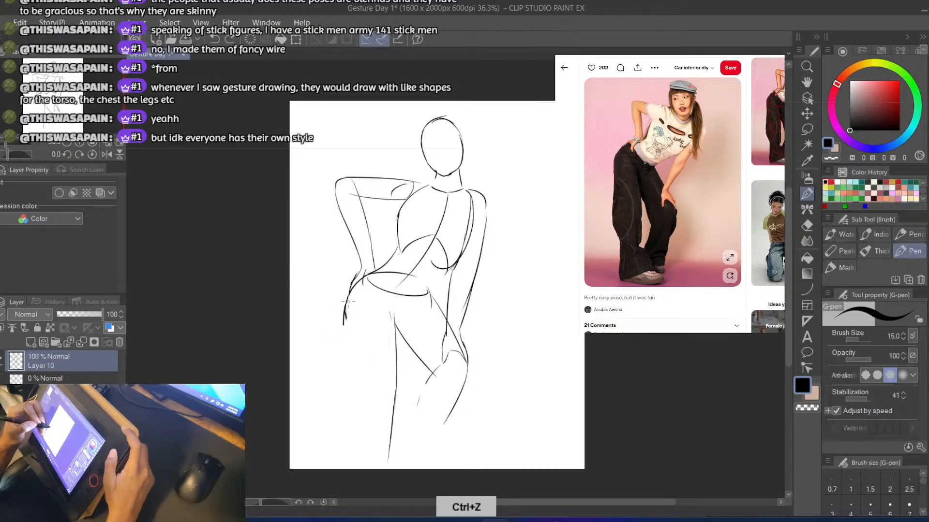
{"action": "left_click_drag", "start_coordinate": [343, 296], "coordinate": [357, 370]}
{"action": "key", "text": "ctrl+z"}
{"action": "left_click_drag", "start_coordinate": [344, 313], "coordinate": [360, 387]}
{"action": "key", "text": "ctrl+z"}
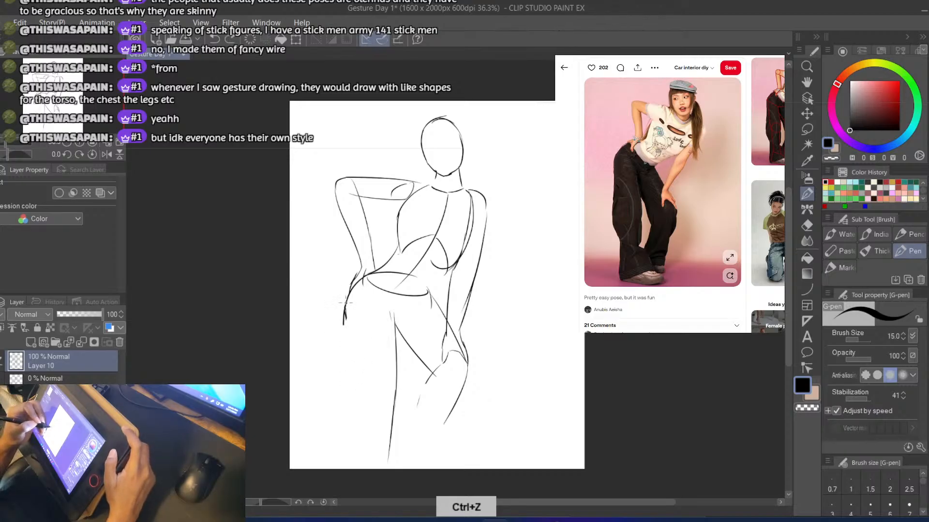
{"action": "left_click_drag", "start_coordinate": [344, 307], "coordinate": [360, 389]}
{"action": "key", "text": "ctrl+z"}
{"action": "left_click_drag", "start_coordinate": [343, 314], "coordinate": [356, 380]}
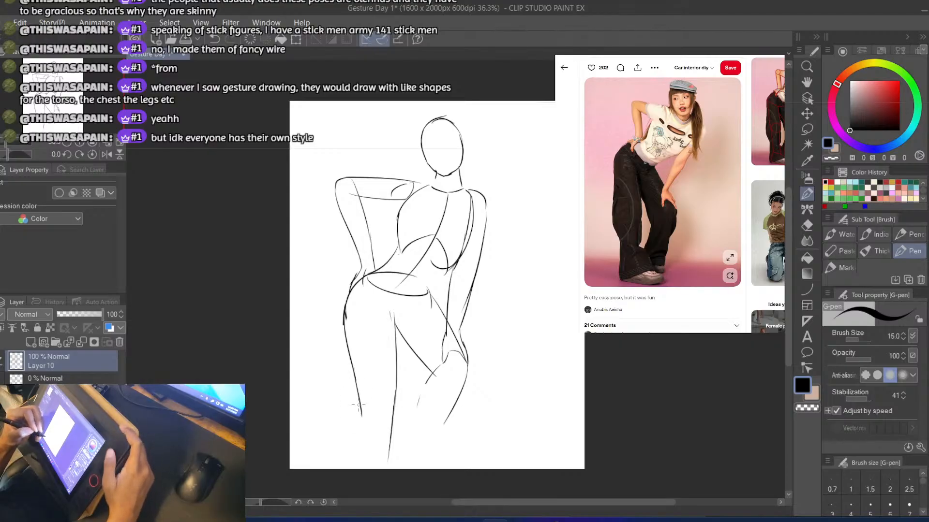
{"action": "left_click_drag", "start_coordinate": [358, 405], "coordinate": [356, 468]}
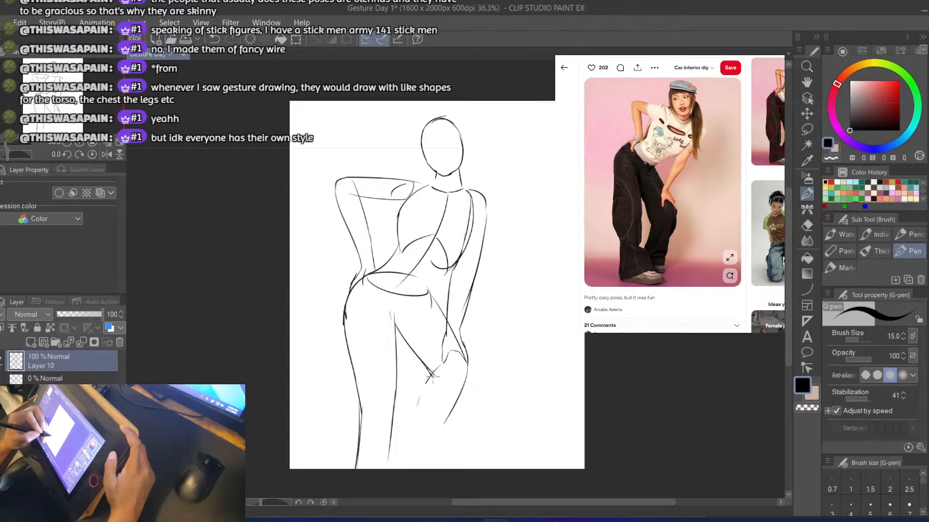
Draw the right shin's inner and outer lines slanting from the knee down near the canvas's lower edge, redoing strokes
{"action": "key", "text": "ctrl+z"}
{"action": "left_click_drag", "start_coordinate": [430, 380], "coordinate": [402, 465]}
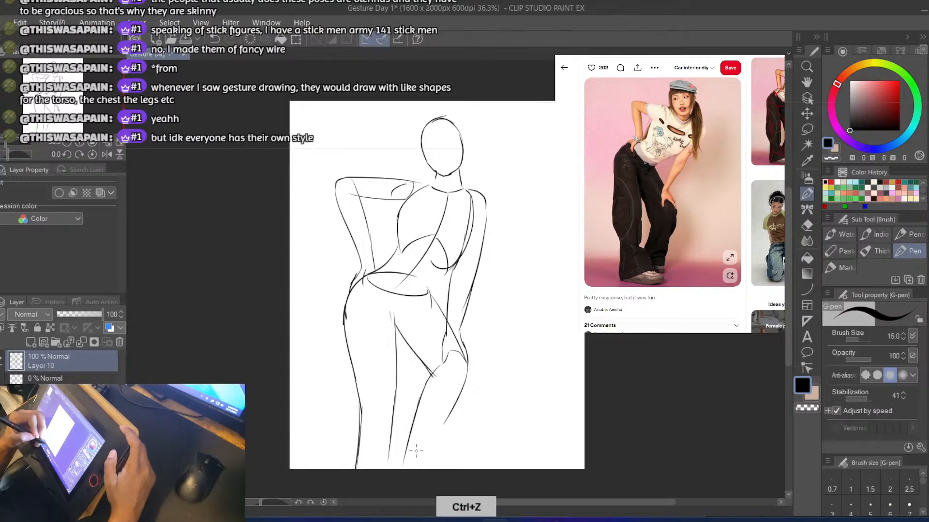
{"action": "left_click_drag", "start_coordinate": [444, 422], "coordinate": [419, 468]}
{"action": "left_click_drag", "start_coordinate": [446, 419], "coordinate": [419, 471]}
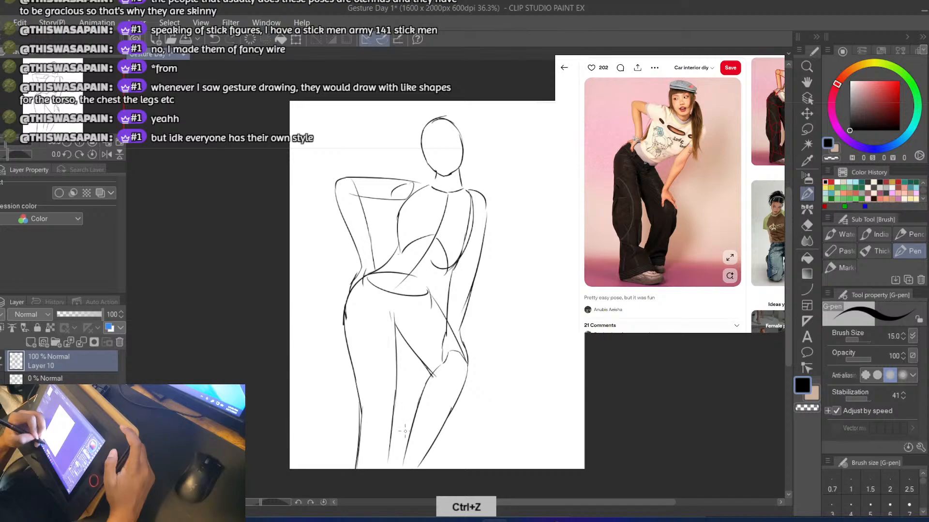
{"action": "key", "text": "ctrl+z"}
{"action": "key", "text": "ctrl+z"}
{"action": "left_click_drag", "start_coordinate": [430, 378], "coordinate": [411, 466]}
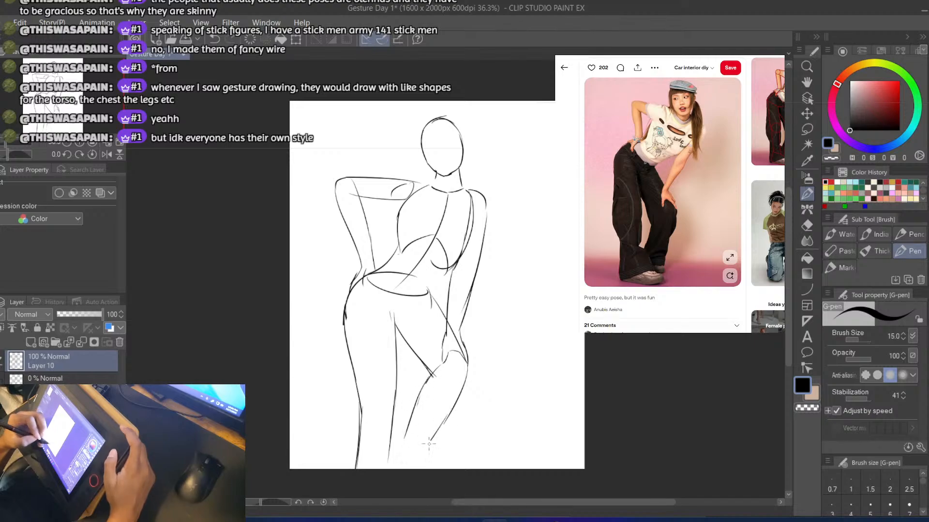
{"action": "mouse_move", "coordinate": [431, 436]}
{"action": "left_mouse_down"}
{"action": "mouse_move", "coordinate": [409, 470]}
{"action": "mouse_move", "coordinate": [407, 433]}
{"action": "mouse_move", "coordinate": [393, 463]}
{"action": "left_mouse_up"}
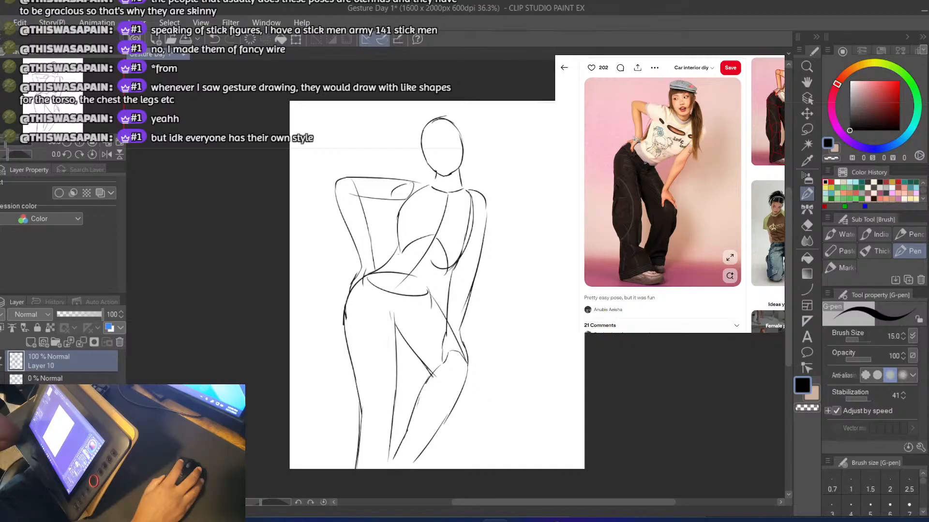
Raise the stick-figure layer's opacity to 100% and alternate its visibility with Layer 10's to compare the two drawings
{"action": "left_click", "coordinate": [1, 362]}
{"action": "left_click", "coordinate": [68, 378]}
{"action": "left_click_drag", "start_coordinate": [58, 315], "coordinate": [115, 315]}
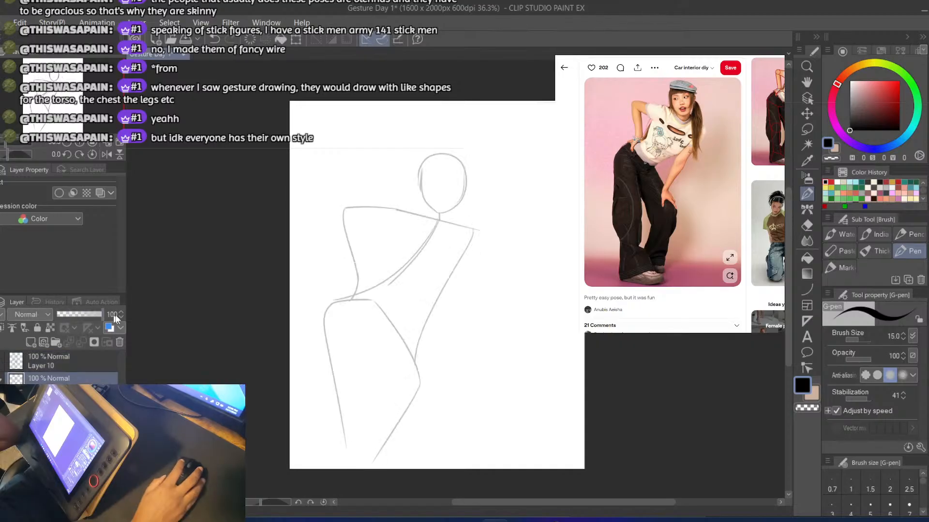
{"action": "left_click", "coordinate": [1, 382]}
{"action": "left_click", "coordinate": [1, 361]}
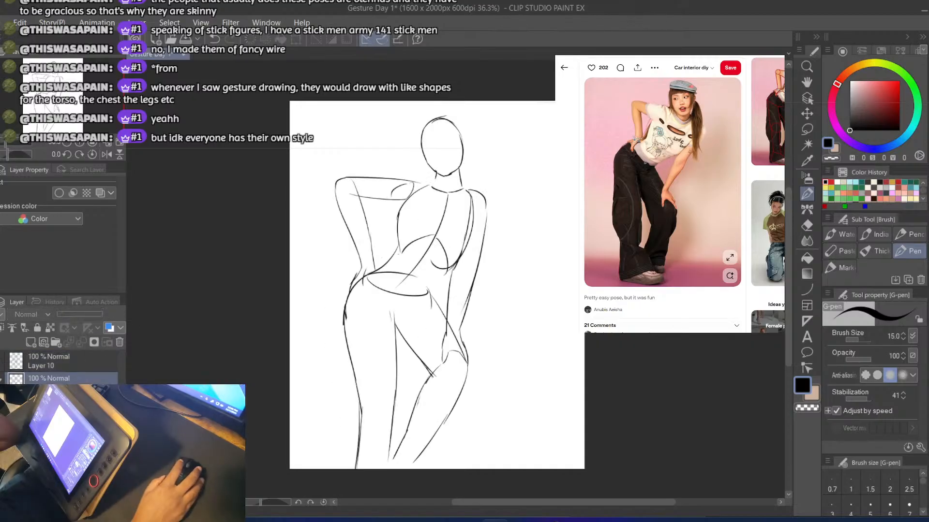
{"action": "left_click", "coordinate": [1, 362]}
{"action": "left_click", "coordinate": [1, 383]}
{"action": "left_click", "coordinate": [1, 382]}
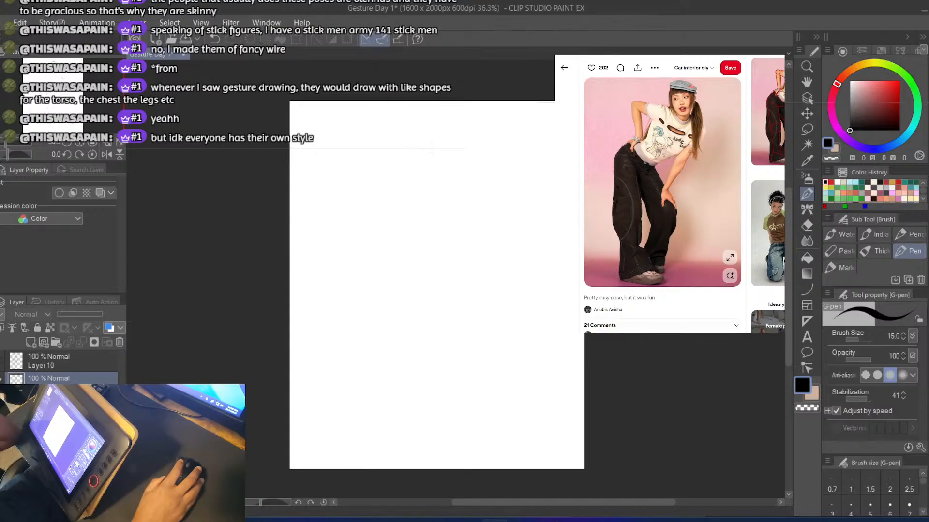
{"action": "left_click", "coordinate": [1, 361]}
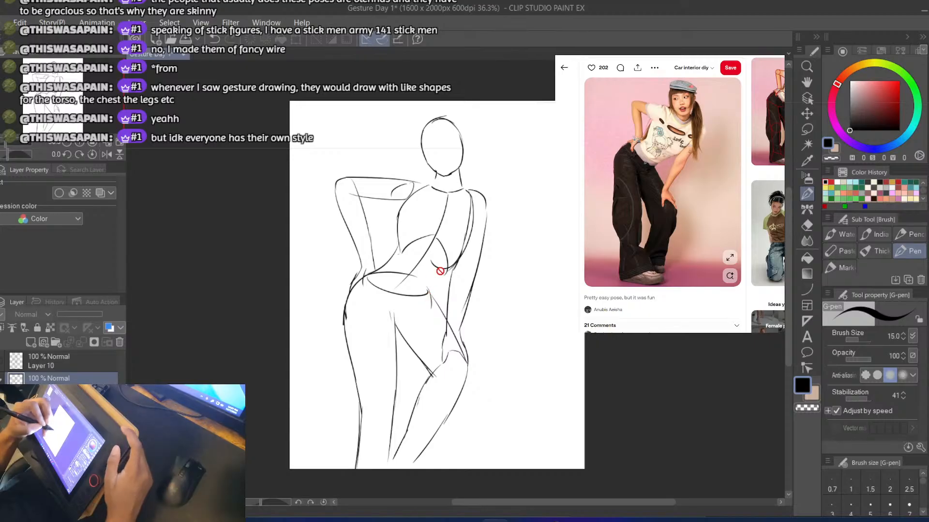
On Layer 10, join the right side of the waist to the pelvis ellipse with a short stroke, redoing it
{"action": "left_click", "coordinate": [48, 360]}
{"action": "key", "text": "b"}
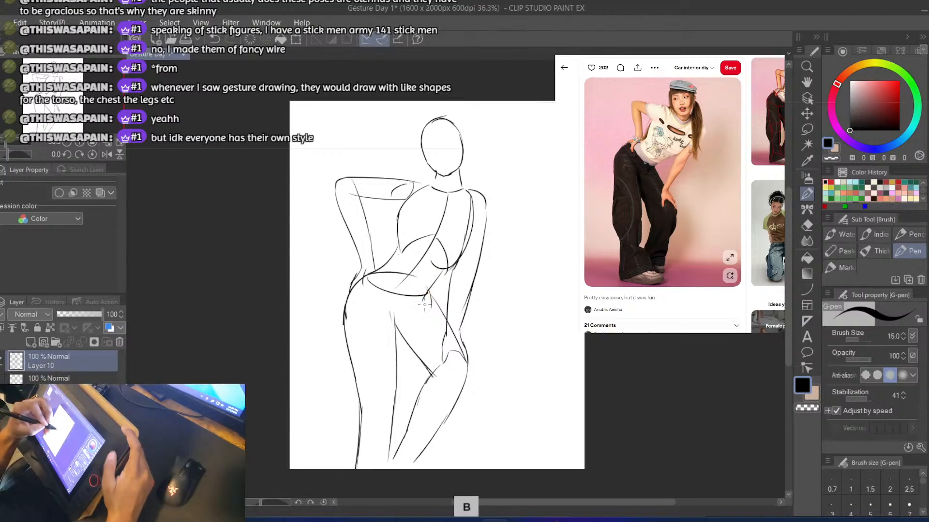
{"action": "key", "text": "ctrl+z"}
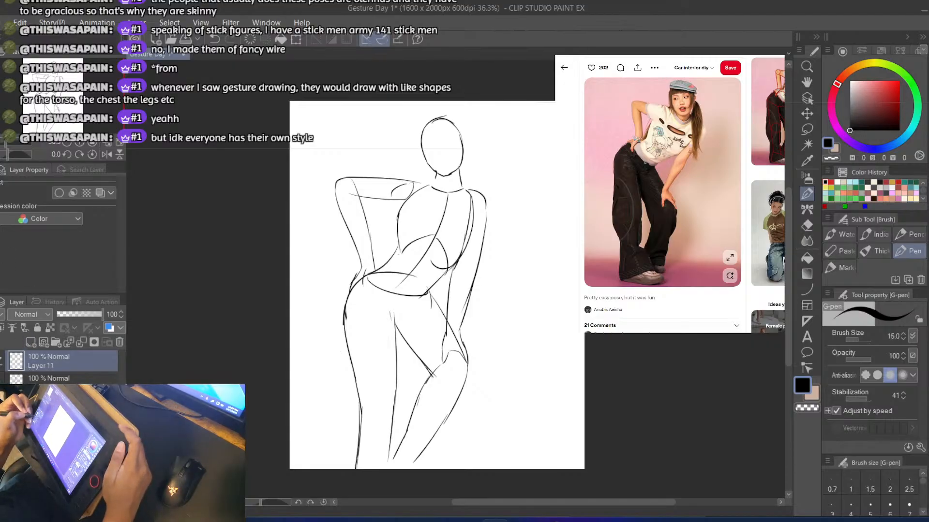
Hide the finished figure on Layer 10 and make the blank layer above it active for a fresh drawing
{"action": "left_click", "coordinate": [57, 343]}
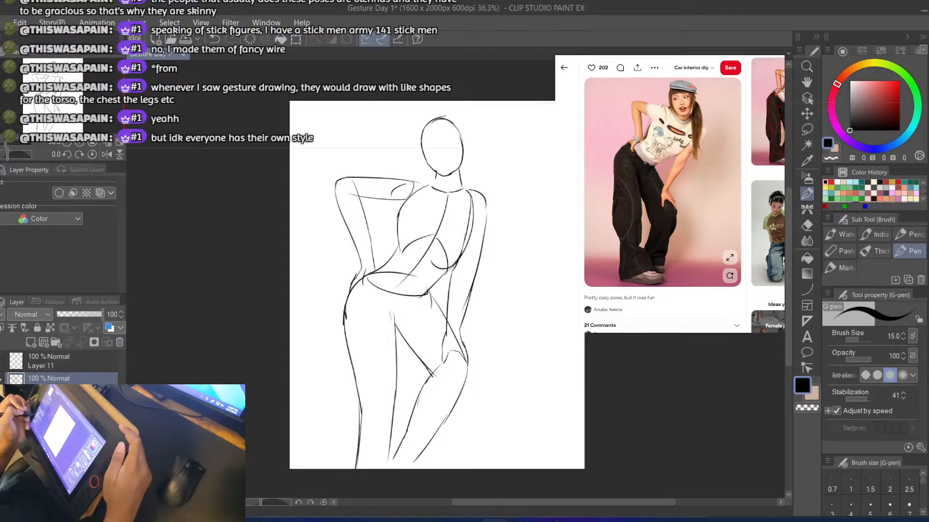
{"action": "left_click", "coordinate": [2, 380]}
{"action": "left_click", "coordinate": [17, 365]}
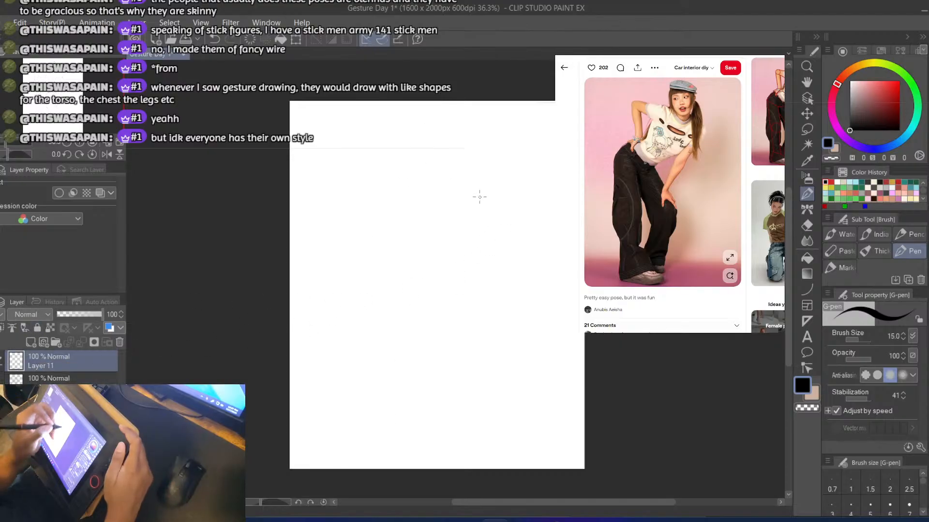
Draw the head as an upright oval in the upper part of the blank canvas, redoing the side and jaw strokes
{"action": "mouse_move", "coordinate": [440, 187]}
{"action": "left_mouse_down"}
{"action": "mouse_move", "coordinate": [442, 213]}
{"action": "mouse_move", "coordinate": [463, 226]}
{"action": "mouse_move", "coordinate": [493, 198]}
{"action": "left_mouse_up"}
{"action": "key", "text": "ctrl+z"}
{"action": "key", "text": "ctrl+z"}
{"action": "key", "text": "ctrl+z"}
{"action": "left_click_drag", "start_coordinate": [464, 227], "coordinate": [496, 181]}
{"action": "key", "text": "ctrl+z"}
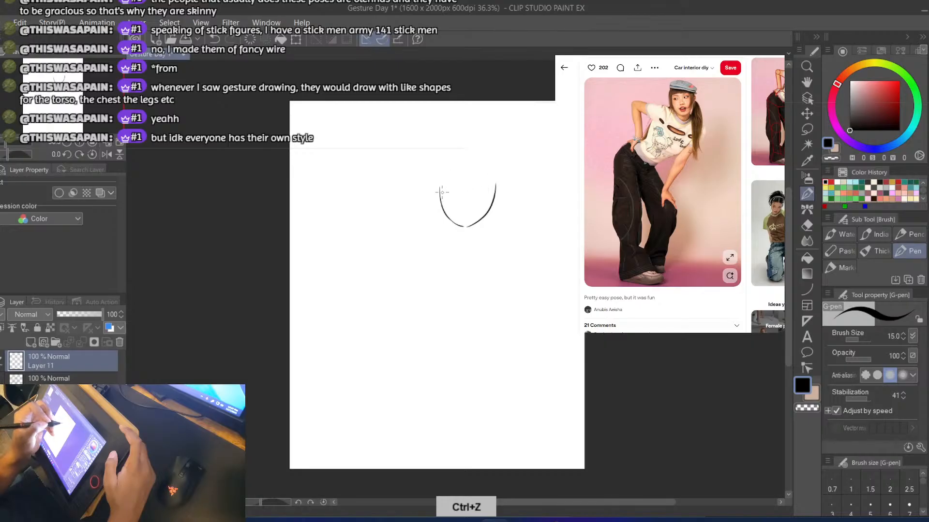
{"action": "mouse_move", "coordinate": [440, 192]}
{"action": "left_mouse_down"}
{"action": "mouse_move", "coordinate": [450, 160]}
{"action": "mouse_move", "coordinate": [443, 174]}
{"action": "mouse_move", "coordinate": [470, 165]}
{"action": "mouse_move", "coordinate": [464, 155]}
{"action": "mouse_move", "coordinate": [480, 173]}
{"action": "mouse_move", "coordinate": [482, 160]}
{"action": "mouse_move", "coordinate": [491, 208]}
{"action": "left_mouse_up"}
{"action": "key", "text": "ctrl+z"}
{"action": "key", "text": "ctrl+z"}
{"action": "left_click_drag", "start_coordinate": [485, 162], "coordinate": [494, 189]}
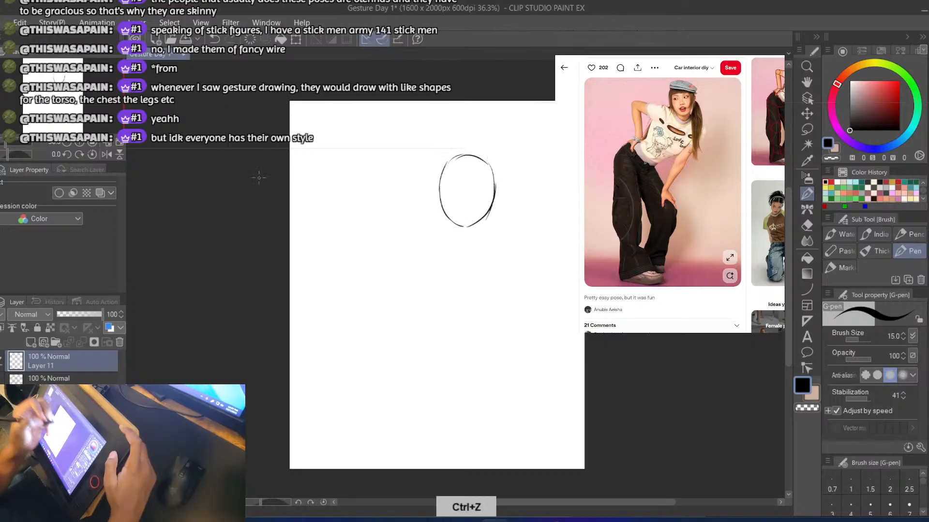
{"action": "left_click_drag", "start_coordinate": [452, 219], "coordinate": [453, 229]}
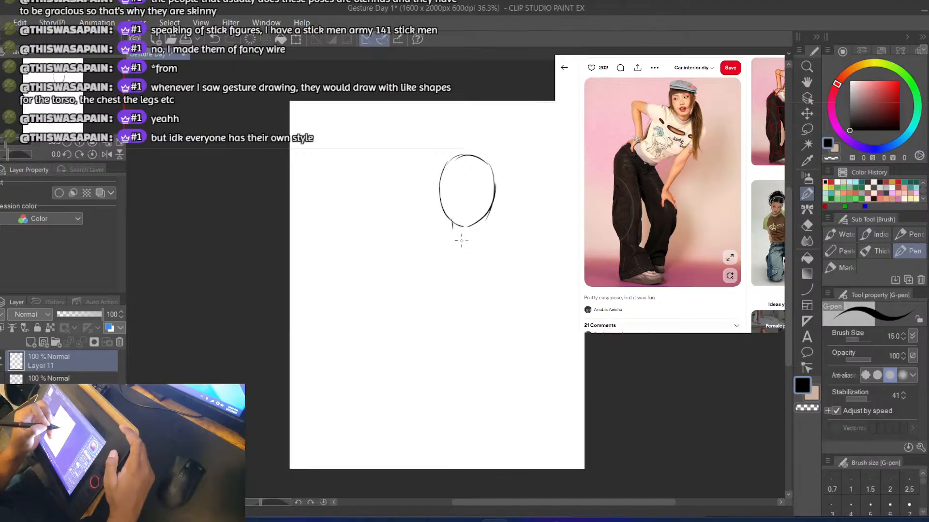
{"action": "key", "text": "ctrl+z"}
{"action": "key", "text": "ctrl+z"}
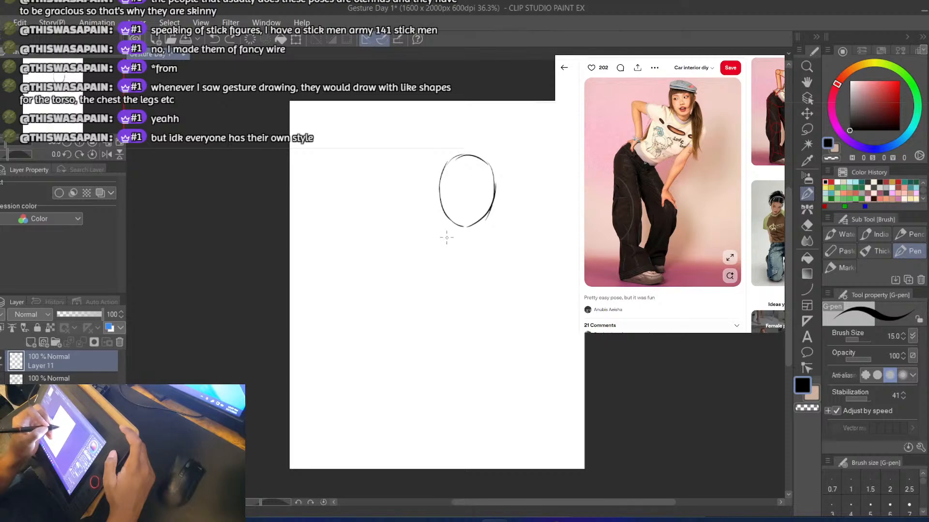
{"action": "key", "text": "ctrl+z"}
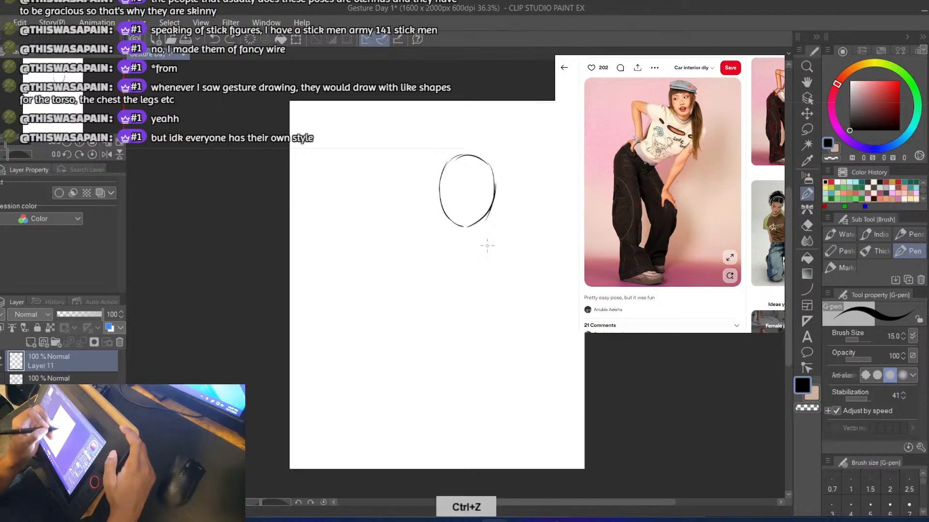
Draw the neckline as a shallow upward-opening curve just below the head, redoing it as needed
{"action": "left_click_drag", "start_coordinate": [442, 230], "coordinate": [473, 242]}
{"action": "key", "text": "ctrl+z"}
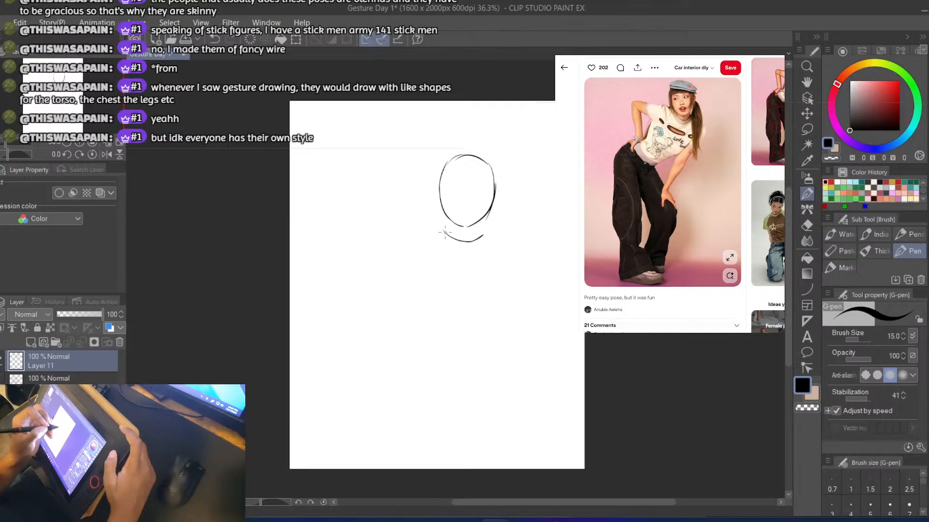
{"action": "key", "text": "ctrl+z"}
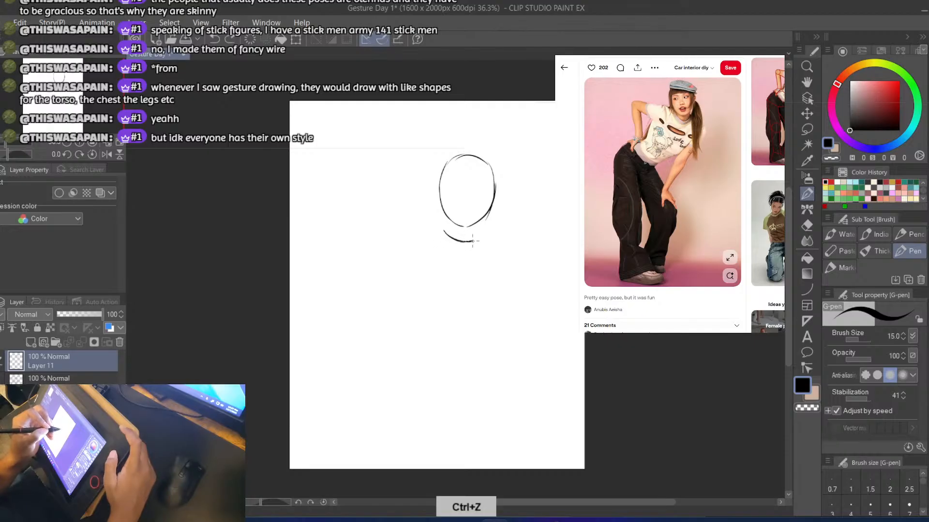
{"action": "left_click_drag", "start_coordinate": [473, 241], "coordinate": [489, 272]}
{"action": "key", "text": "ctrl+z"}
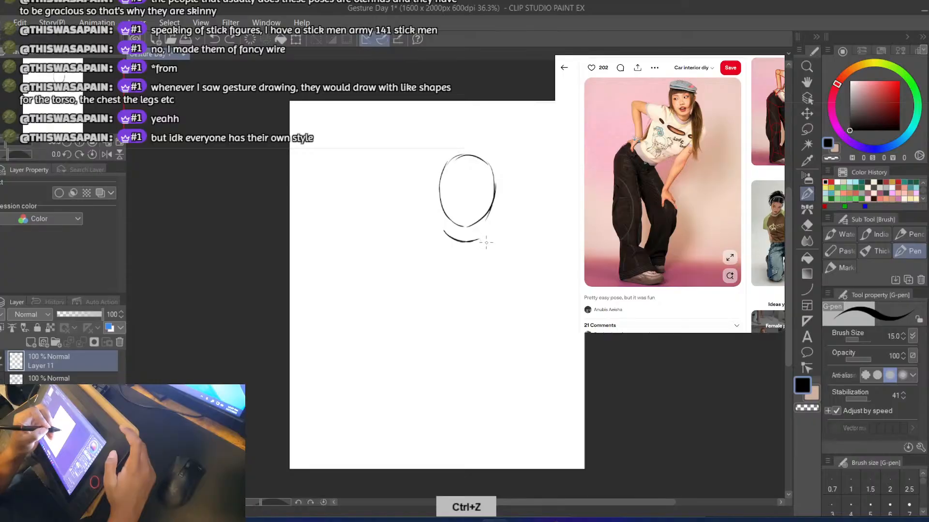
{"action": "key", "text": "ctrl+z"}
{"action": "left_click_drag", "start_coordinate": [441, 227], "coordinate": [408, 270]}
{"action": "key", "text": "ctrl+z"}
{"action": "left_click_drag", "start_coordinate": [444, 228], "coordinate": [400, 254]}
{"action": "key", "text": "ctrl+z"}
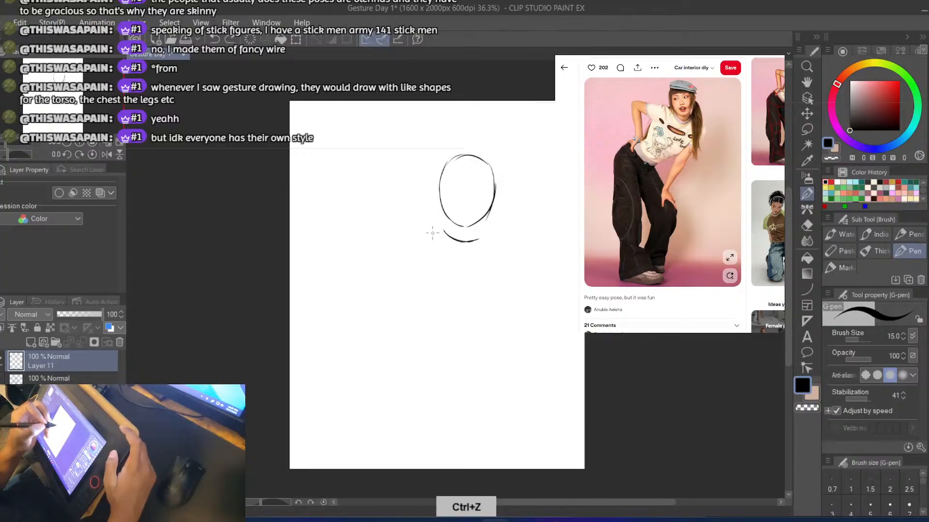
{"action": "left_click_drag", "start_coordinate": [442, 227], "coordinate": [394, 264]}
{"action": "key", "text": "ctrl+z"}
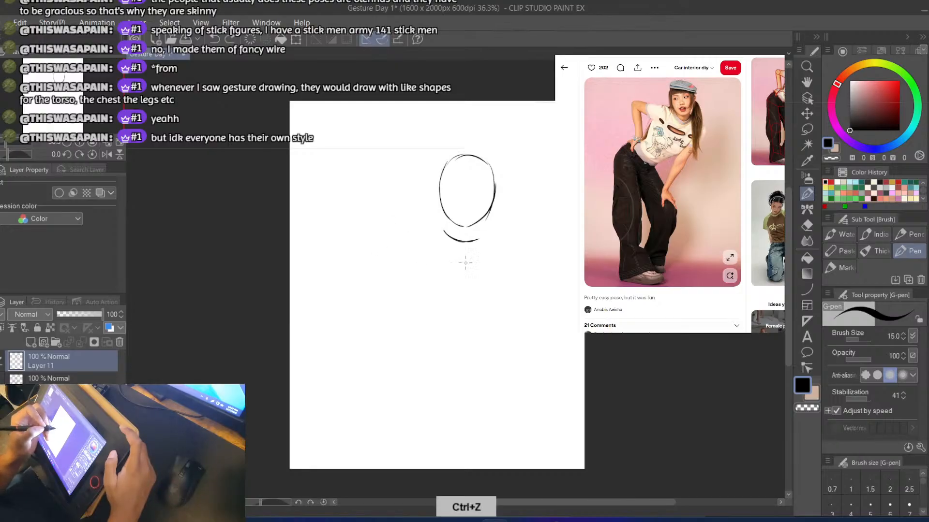
{"action": "key", "text": "ctrl+z"}
Draw the slanted centre line of the chest and the curved right side of the ribcage, redoing strokes as needed
{"action": "mouse_move", "coordinate": [465, 242]}
{"action": "left_mouse_down"}
{"action": "mouse_move", "coordinate": [448, 303]}
{"action": "mouse_move", "coordinate": [443, 295]}
{"action": "mouse_move", "coordinate": [490, 275]}
{"action": "left_mouse_up"}
{"action": "key", "text": "ctrl+z"}
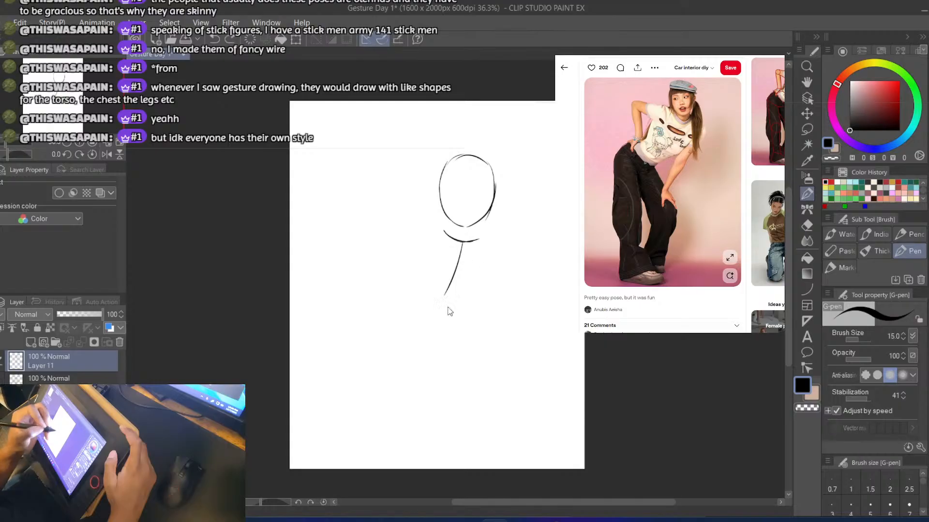
{"action": "mouse_move", "coordinate": [445, 303]}
{"action": "left_mouse_down"}
{"action": "mouse_move", "coordinate": [494, 261]}
{"action": "mouse_move", "coordinate": [490, 282]}
{"action": "left_mouse_up"}
{"action": "key", "text": "ctrl+z"}
{"action": "mouse_move", "coordinate": [480, 239]}
{"action": "left_mouse_down"}
{"action": "mouse_move", "coordinate": [483, 281]}
{"action": "mouse_move", "coordinate": [488, 261]}
{"action": "mouse_move", "coordinate": [465, 306]}
{"action": "left_mouse_up"}
{"action": "key", "text": "ctrl+z"}
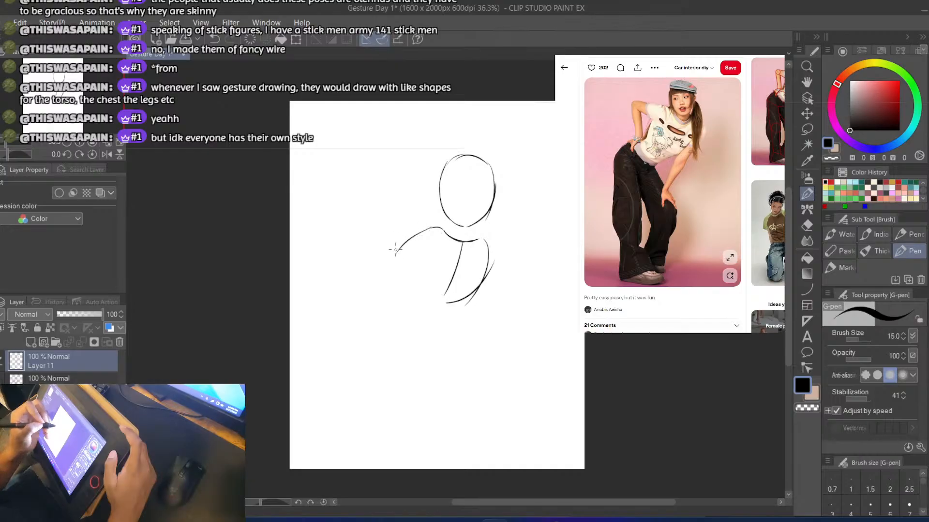
Draw the left shoulder curve down the side of the ribcage and close it with an arched lower edge, removing stray strokes
{"action": "key", "text": "ctrl+z"}
{"action": "mouse_move", "coordinate": [433, 226]}
{"action": "left_mouse_down"}
{"action": "mouse_move", "coordinate": [397, 273]}
{"action": "mouse_move", "coordinate": [400, 265]}
{"action": "mouse_move", "coordinate": [399, 306]}
{"action": "mouse_move", "coordinate": [397, 270]}
{"action": "mouse_move", "coordinate": [419, 233]}
{"action": "mouse_move", "coordinate": [393, 273]}
{"action": "mouse_move", "coordinate": [450, 294]}
{"action": "mouse_move", "coordinate": [443, 304]}
{"action": "mouse_move", "coordinate": [447, 288]}
{"action": "mouse_move", "coordinate": [443, 307]}
{"action": "left_mouse_up"}
{"action": "key", "text": "ctrl+z"}
{"action": "key", "text": "ctrl+z"}
{"action": "key", "text": "ctrl+z"}
{"action": "key", "text": "ctrl+z"}
{"action": "key", "text": "ctrl+z"}
{"action": "key", "text": "ctrl+z"}
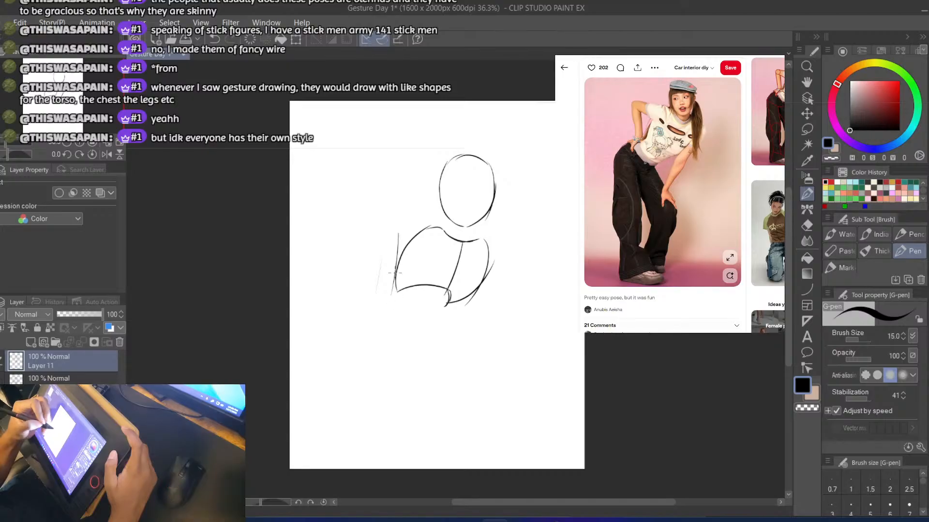
{"action": "key", "text": "ctrl+z"}
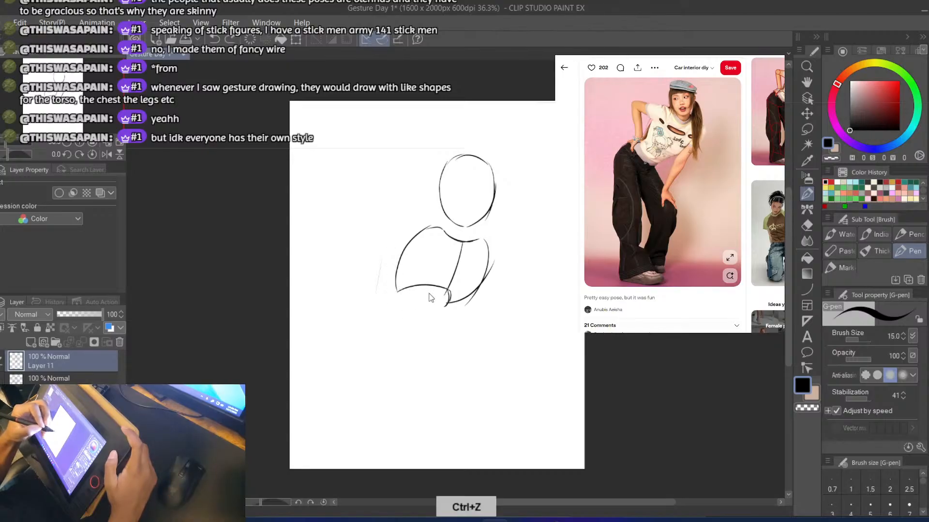
Draw a curved spine line from the ribcage down to the left and a flat pelvis ellipse at its end
{"action": "left_click_drag", "start_coordinate": [438, 289], "coordinate": [394, 311]}
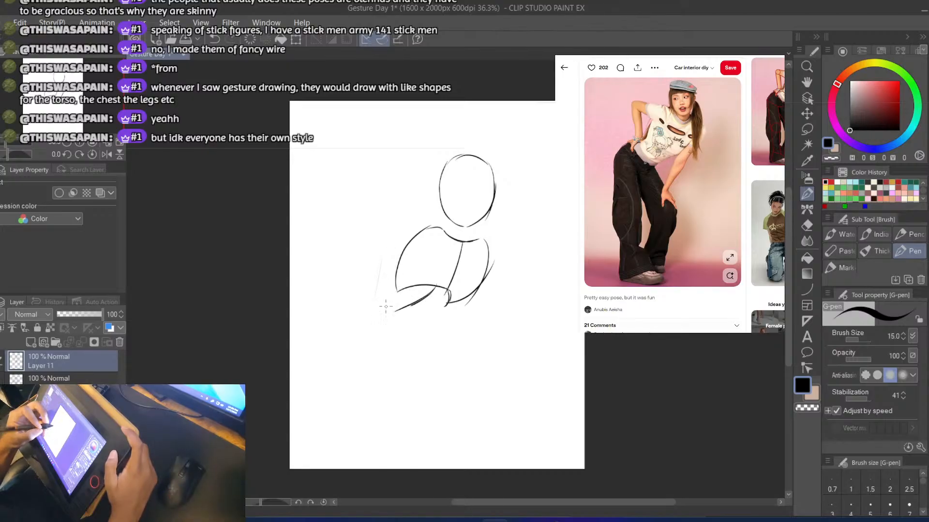
{"action": "key", "text": "ctrl+z"}
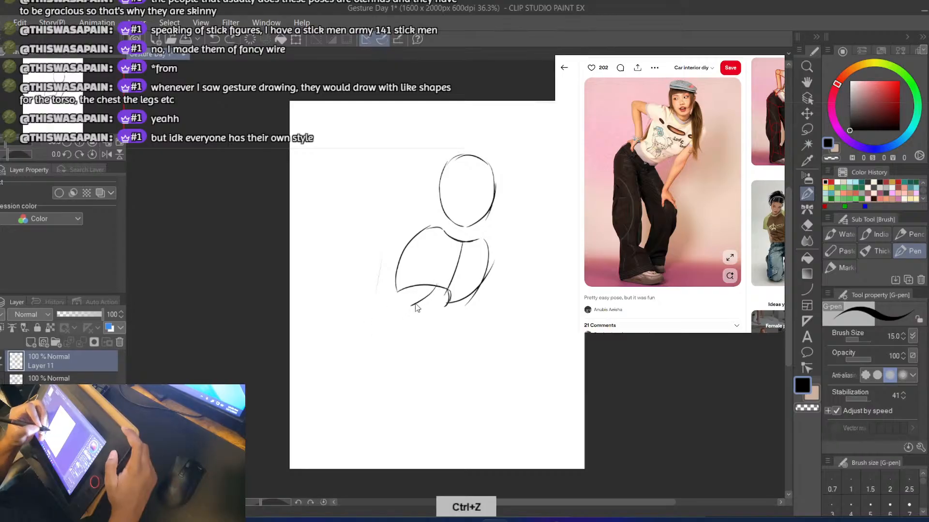
{"action": "mouse_move", "coordinate": [437, 289]}
{"action": "left_mouse_down"}
{"action": "mouse_move", "coordinate": [376, 311]}
{"action": "mouse_move", "coordinate": [396, 321]}
{"action": "mouse_move", "coordinate": [416, 312]}
{"action": "mouse_move", "coordinate": [381, 323]}
{"action": "mouse_move", "coordinate": [356, 304]}
{"action": "left_mouse_up"}
{"action": "key", "text": "ctrl+z"}
{"action": "key", "text": "ctrl+z"}
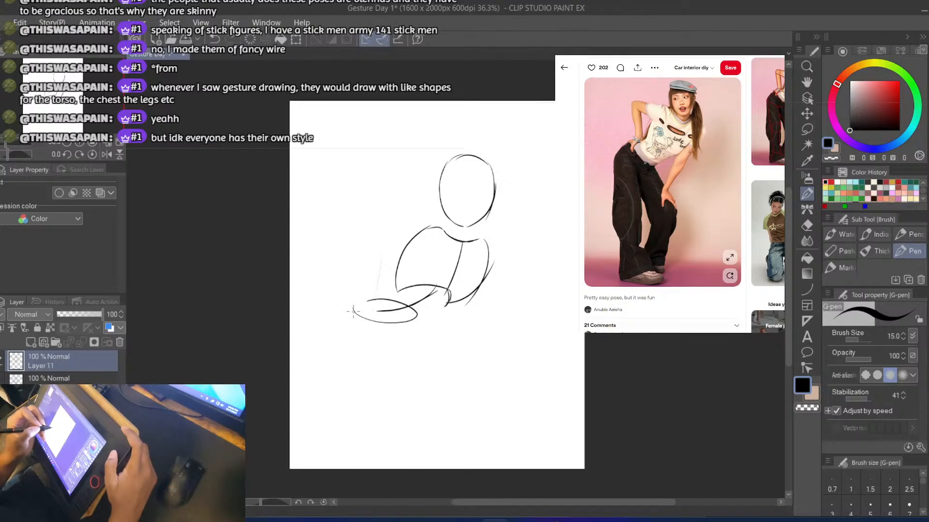
{"action": "key", "text": "ctrl+z"}
Draw short curved lines down from both ends of the pelvis ellipse, removing the line that joins them underneath
{"action": "left_click_drag", "start_coordinate": [418, 313], "coordinate": [409, 335]}
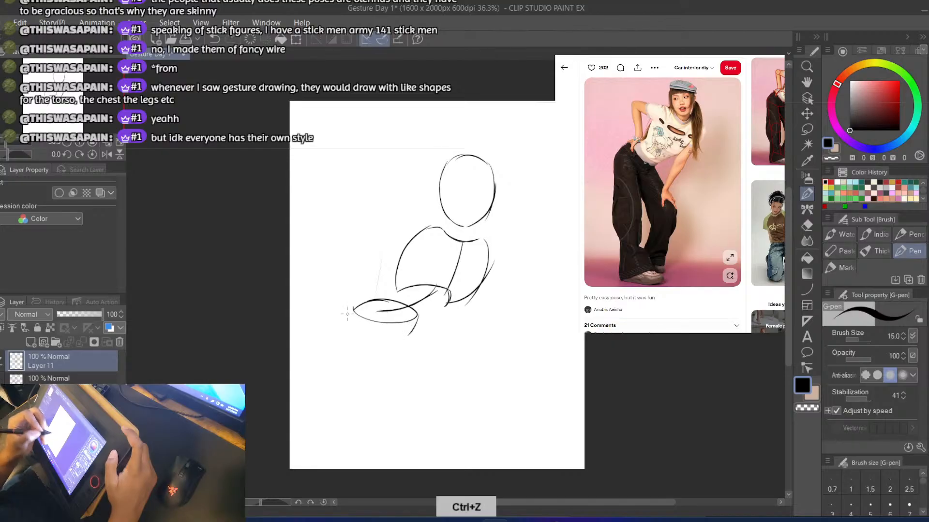
{"action": "key", "text": "ctrl+z"}
{"action": "mouse_move", "coordinate": [352, 309]}
{"action": "left_mouse_down"}
{"action": "mouse_move", "coordinate": [340, 332]}
{"action": "mouse_move", "coordinate": [350, 312]}
{"action": "mouse_move", "coordinate": [342, 329]}
{"action": "mouse_move", "coordinate": [374, 345]}
{"action": "left_mouse_up"}
{"action": "key", "text": "ctrl+z"}
{"action": "key", "text": "ctrl+z"}
{"action": "key", "text": "ctrl+z"}
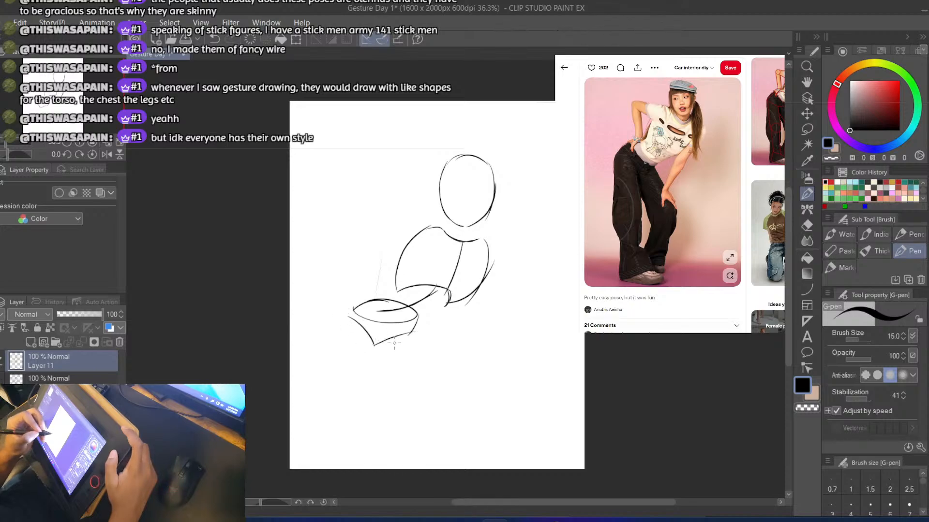
{"action": "key", "text": "ctrl+z"}
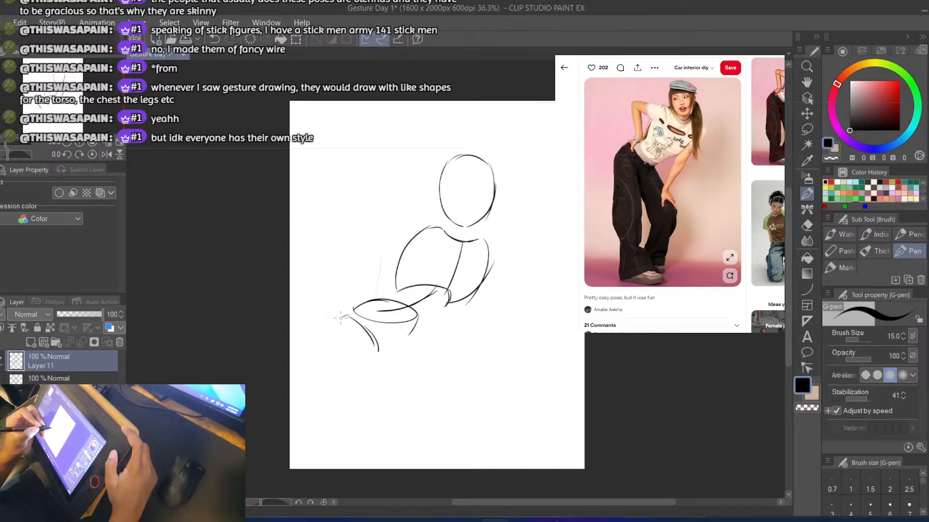
Draw the outer contour of the left hip and thigh as a rounded curve running down from beside the pelvis
{"action": "key", "text": "ctrl+z"}
{"action": "mouse_move", "coordinate": [341, 317]}
{"action": "left_mouse_down"}
{"action": "mouse_move", "coordinate": [332, 365]}
{"action": "mouse_move", "coordinate": [354, 435]}
{"action": "left_mouse_up"}
{"action": "key", "text": "ctrl+z"}
{"action": "left_click_drag", "start_coordinate": [333, 336], "coordinate": [346, 402]}
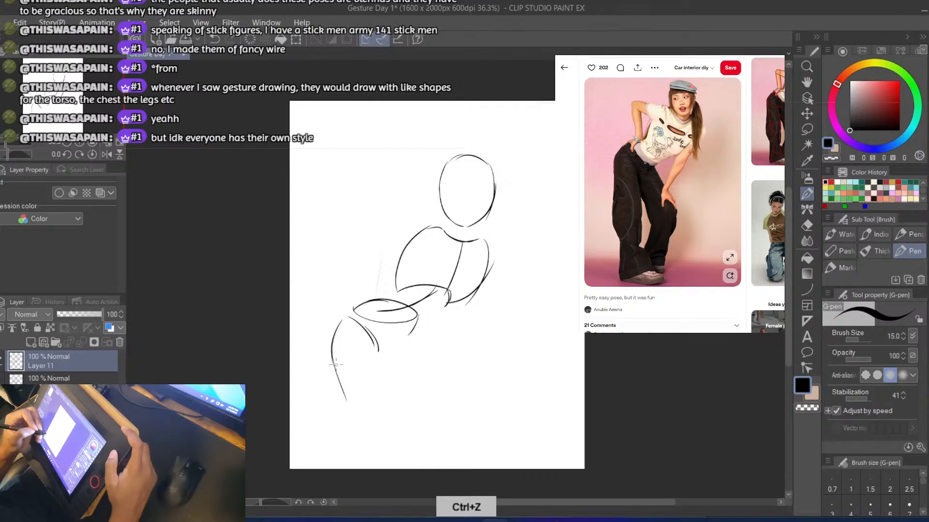
Draw the right leg's outer contour from the pelvis to the knee and back inward to the canvas's lower edge
{"action": "mouse_move", "coordinate": [418, 323]}
{"action": "left_mouse_down"}
{"action": "mouse_move", "coordinate": [422, 350]}
{"action": "mouse_move", "coordinate": [419, 317]}
{"action": "mouse_move", "coordinate": [425, 385]}
{"action": "left_mouse_up"}
{"action": "key", "text": "ctrl+z"}
{"action": "key", "text": "ctrl+z"}
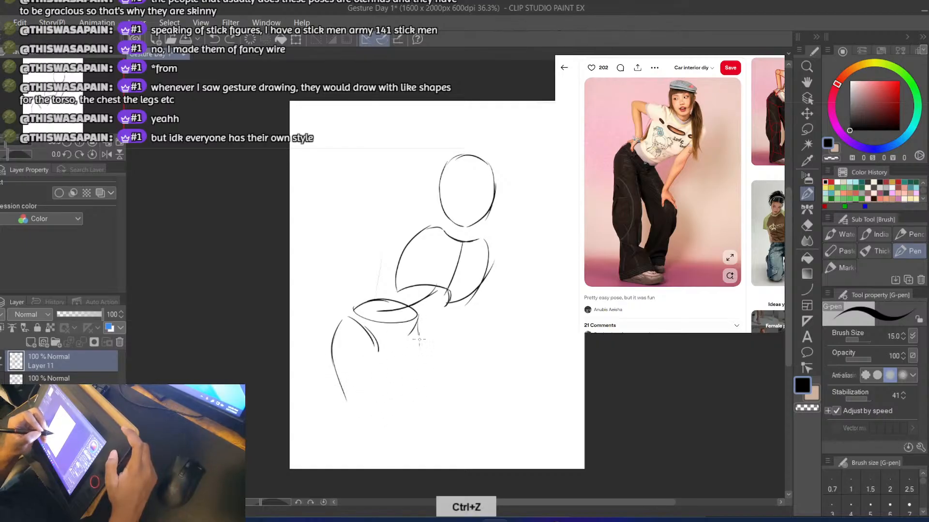
{"action": "left_click_drag", "start_coordinate": [419, 339], "coordinate": [430, 376]}
{"action": "key", "text": "ctrl+z"}
{"action": "left_click_drag", "start_coordinate": [419, 319], "coordinate": [442, 432]}
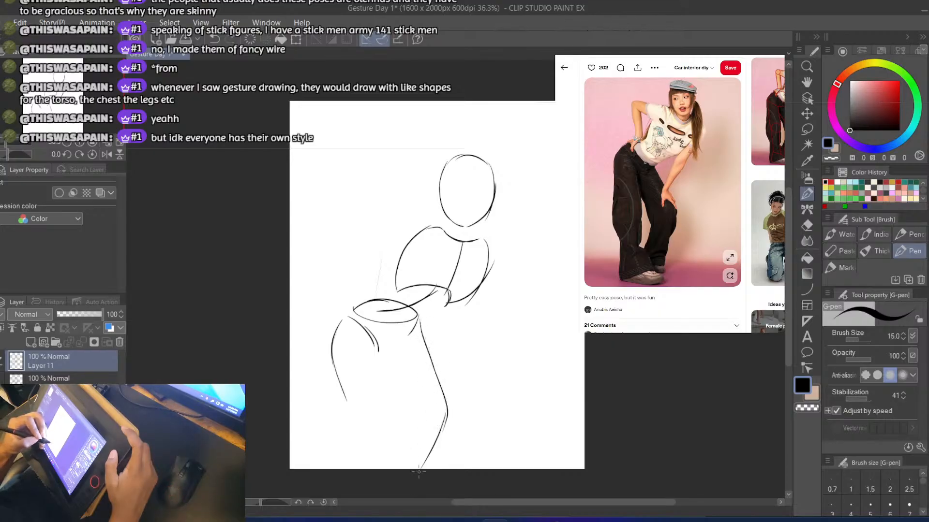
Draw the left leg's inner contour down to the knee and extend both of its sides to the canvas's lower edge
{"action": "left_click_drag", "start_coordinate": [387, 385], "coordinate": [394, 417]}
{"action": "key", "text": "ctrl+z"}
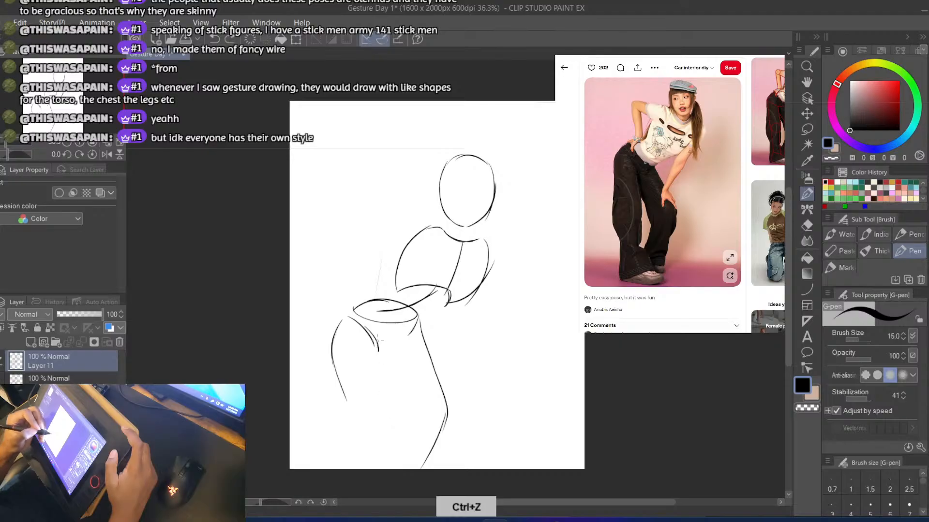
{"action": "left_click_drag", "start_coordinate": [378, 348], "coordinate": [396, 428]}
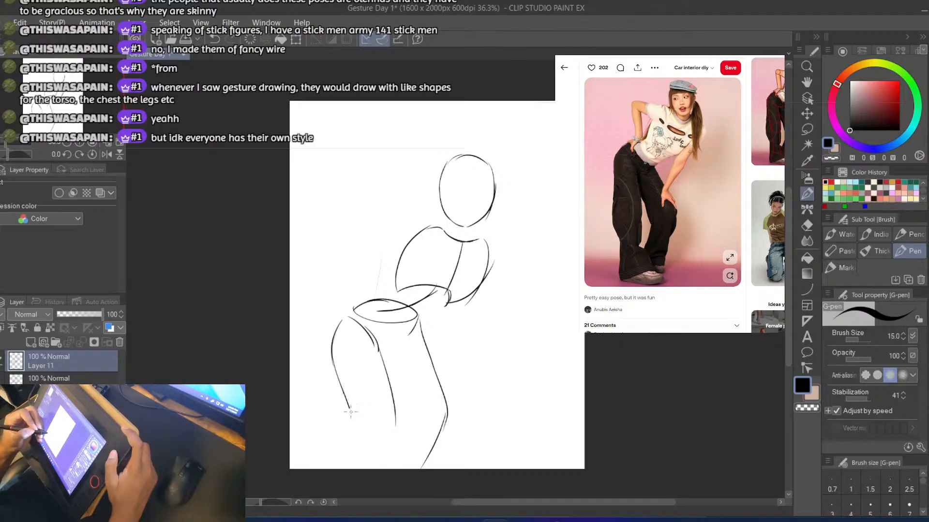
{"action": "key", "text": "ctrl+z"}
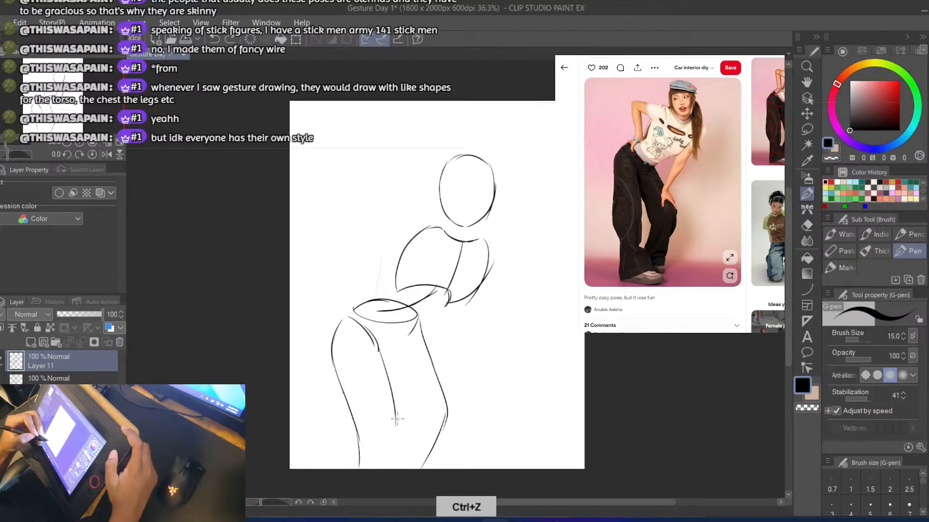
{"action": "mouse_move", "coordinate": [395, 421]}
{"action": "left_mouse_down"}
{"action": "mouse_move", "coordinate": [381, 486]}
{"action": "mouse_move", "coordinate": [360, 442]}
{"action": "mouse_move", "coordinate": [354, 469]}
{"action": "left_mouse_up"}
{"action": "key", "text": "ctrl+z"}
{"action": "left_click_drag", "start_coordinate": [355, 425], "coordinate": [353, 473]}
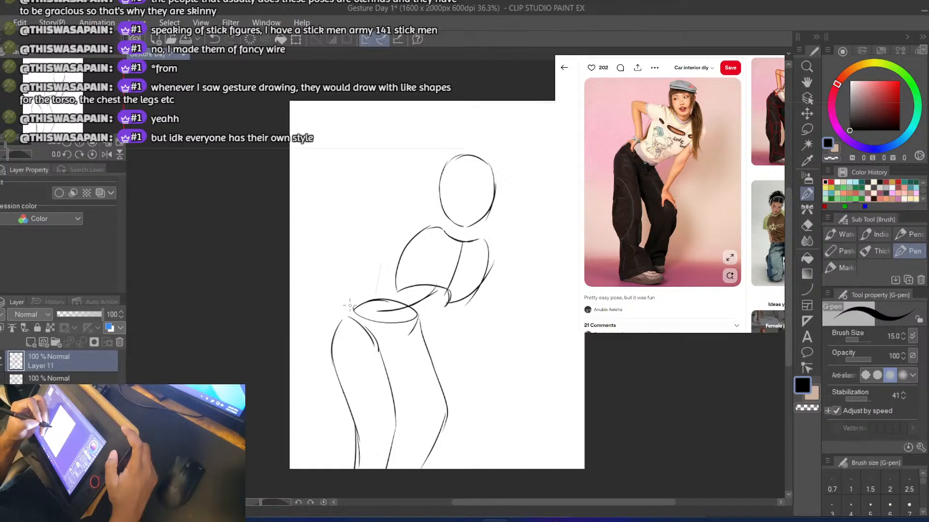
Redraw the pelvis as a fuller ellipse joined to the left hip and erase its old lower rim
{"action": "key", "text": "ctrl+z"}
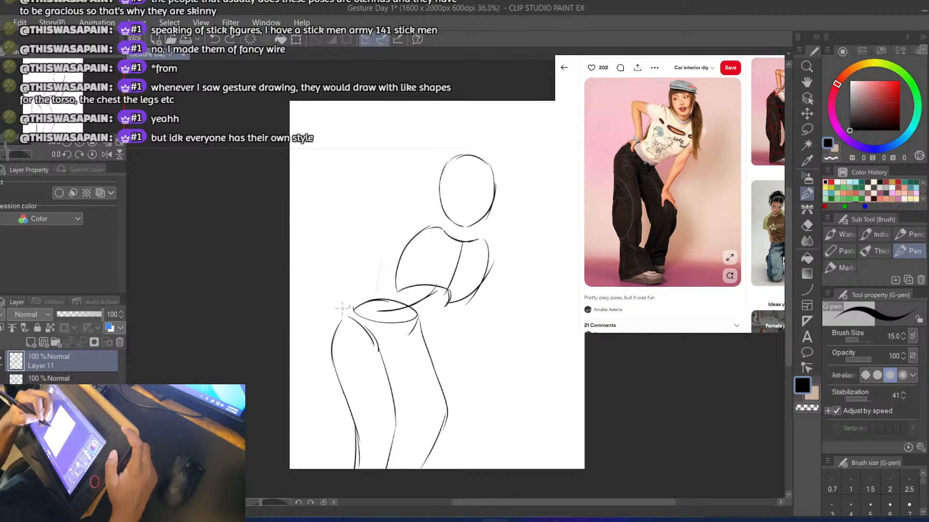
{"action": "key", "text": "ctrl+z"}
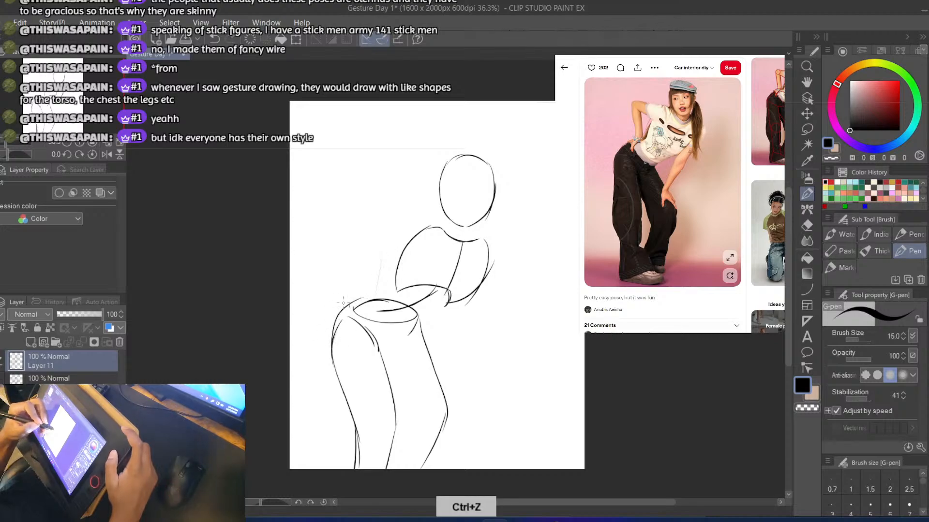
{"action": "mouse_move", "coordinate": [354, 306]}
{"action": "left_mouse_down"}
{"action": "mouse_move", "coordinate": [398, 301]}
{"action": "mouse_move", "coordinate": [417, 319]}
{"action": "left_mouse_up"}
{"action": "key", "text": "ctrl+z"}
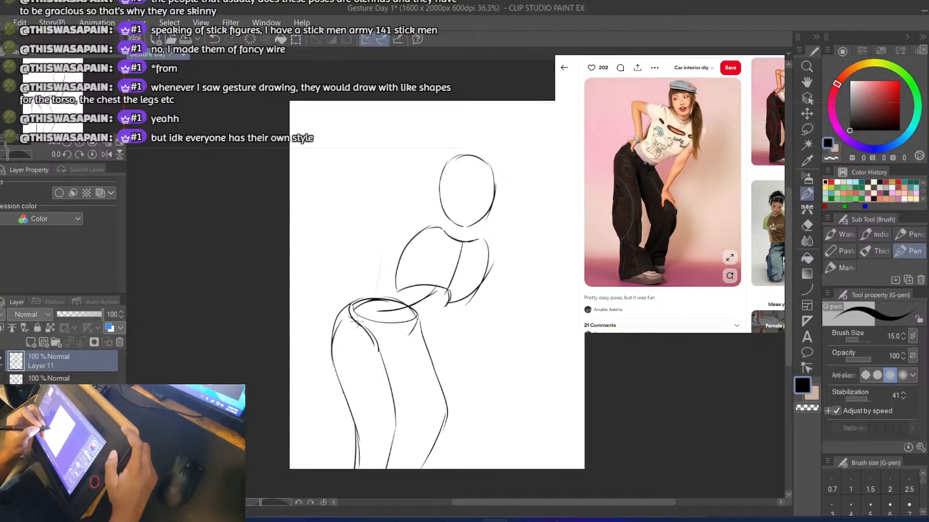
{"action": "key", "text": "e"}
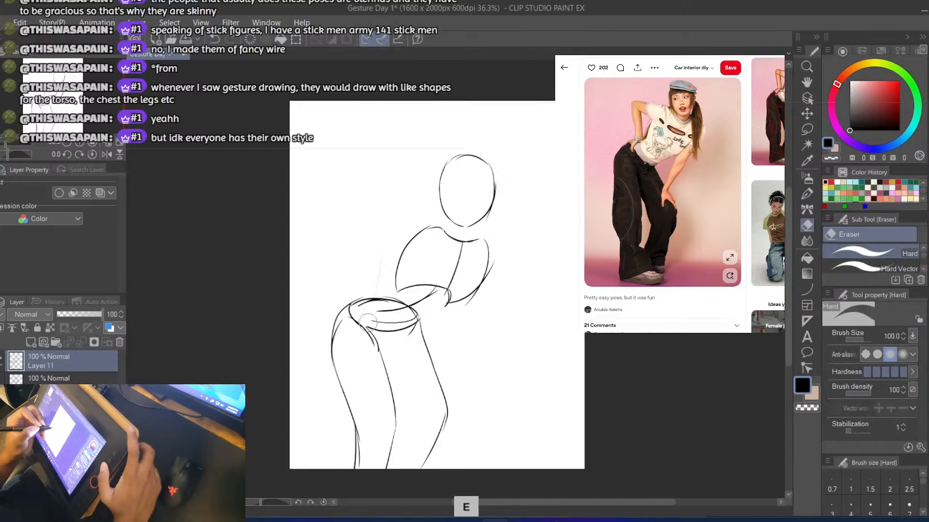
{"action": "key", "text": "b"}
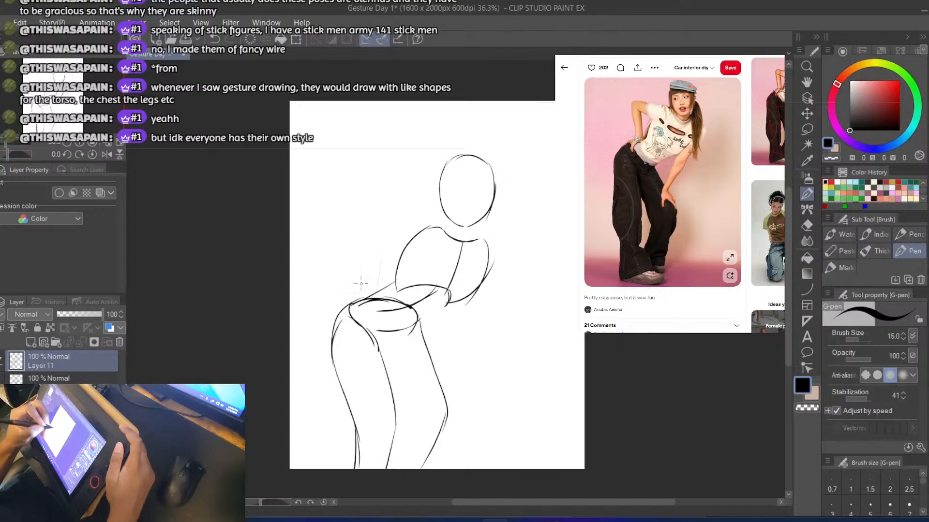
Connect the ribcage to the pelvis with a line on each side of the waist, redoing both strokes
{"action": "key", "text": "ctrl+z"}
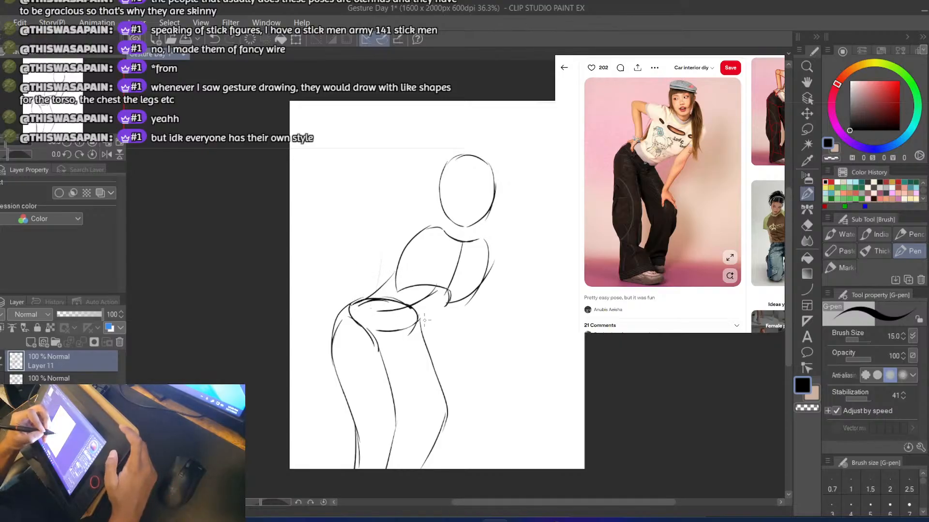
{"action": "key", "text": "ctrl+z"}
{"action": "left_click_drag", "start_coordinate": [446, 305], "coordinate": [414, 321]}
{"action": "key", "text": "ctrl+z"}
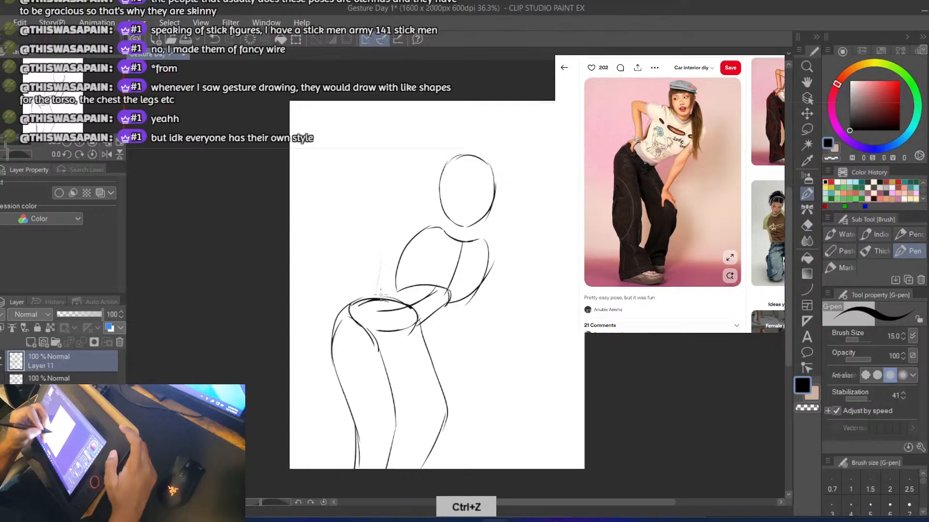
{"action": "left_click_drag", "start_coordinate": [359, 300], "coordinate": [396, 288]}
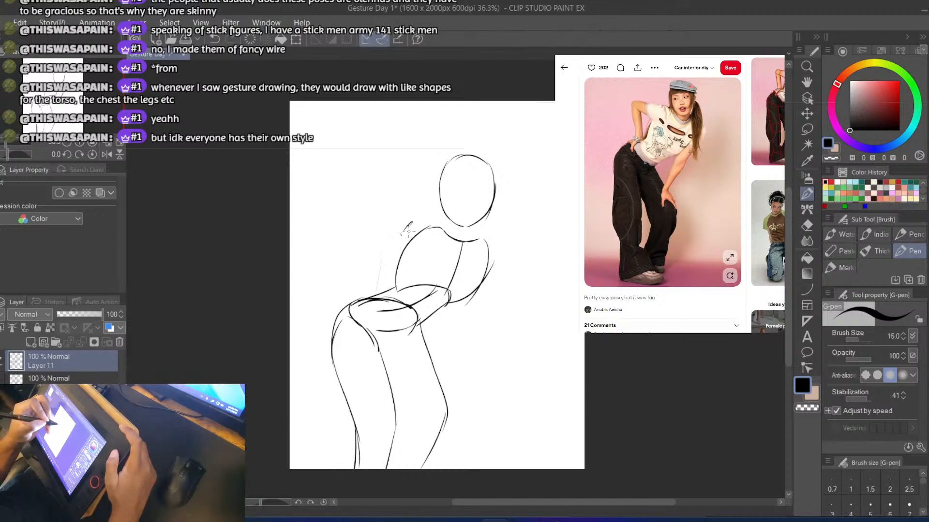
Draw the top edge of the bent left arm from the shoulder straight out to the elbow, redoing the stroke until it fits
{"action": "key", "text": "ctrl+z"}
{"action": "mouse_move", "coordinate": [432, 216]}
{"action": "left_mouse_down"}
{"action": "mouse_move", "coordinate": [415, 232]}
{"action": "mouse_move", "coordinate": [432, 215]}
{"action": "mouse_move", "coordinate": [413, 230]}
{"action": "mouse_move", "coordinate": [428, 213]}
{"action": "mouse_move", "coordinate": [345, 210]}
{"action": "mouse_move", "coordinate": [339, 217]}
{"action": "mouse_move", "coordinate": [356, 212]}
{"action": "mouse_move", "coordinate": [335, 223]}
{"action": "mouse_move", "coordinate": [337, 268]}
{"action": "left_mouse_up"}
{"action": "key", "text": "ctrl+z"}
{"action": "key", "text": "ctrl+z"}
{"action": "key", "text": "ctrl+z"}
{"action": "key", "text": "ctrl+z"}
Draw the left forearm's outer contour from the rounded elbow down to the hip, redoing it with a slight inward curve
{"action": "key", "text": "ctrl+z"}
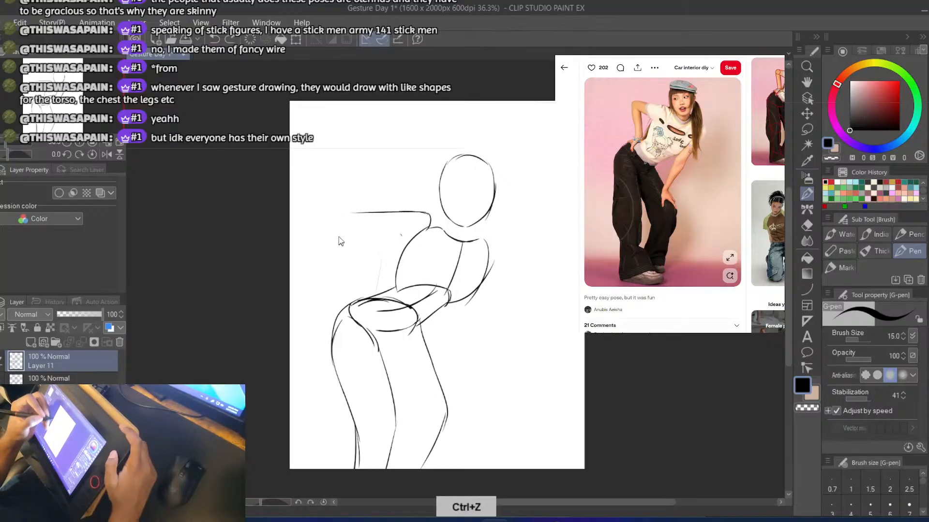
{"action": "mouse_move", "coordinate": [343, 212]}
{"action": "left_mouse_down"}
{"action": "mouse_move", "coordinate": [341, 298]}
{"action": "mouse_move", "coordinate": [344, 279]}
{"action": "left_mouse_up"}
{"action": "key", "text": "ctrl+z"}
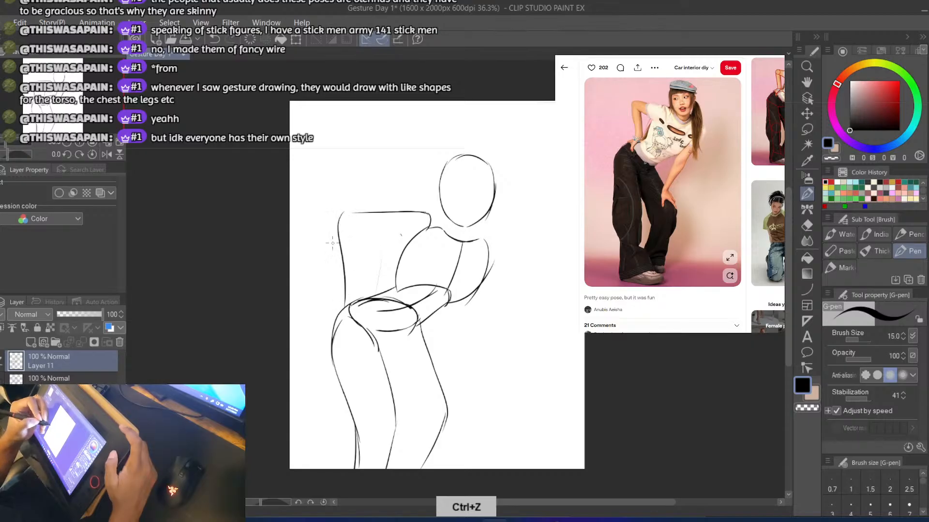
{"action": "key", "text": "ctrl+z"}
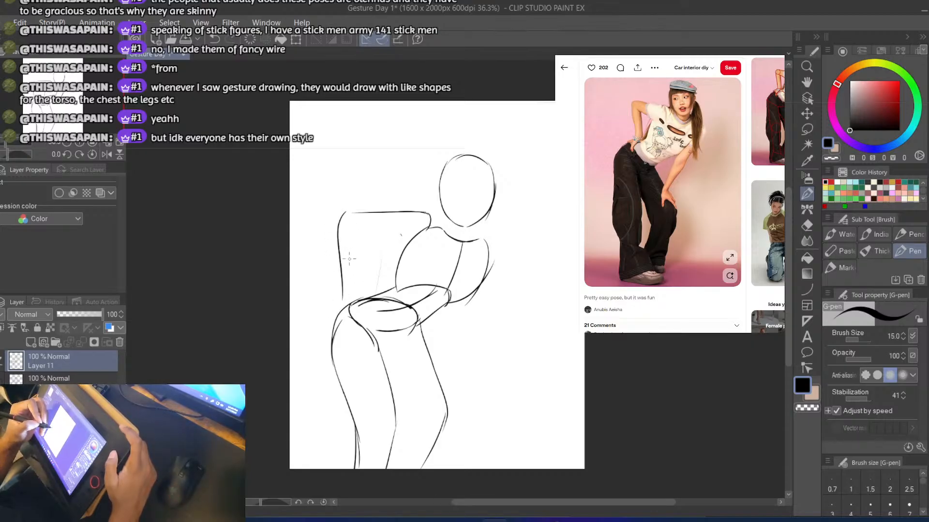
{"action": "key", "text": "ctrl+z"}
{"action": "key", "text": "ctrl+z"}
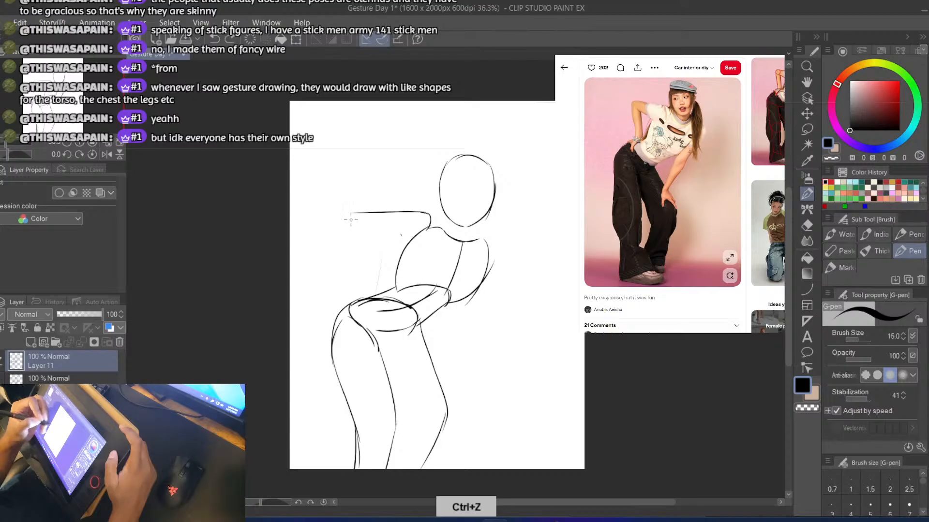
{"action": "left_click_drag", "start_coordinate": [344, 213], "coordinate": [358, 297]}
{"action": "key", "text": "ctrl+z"}
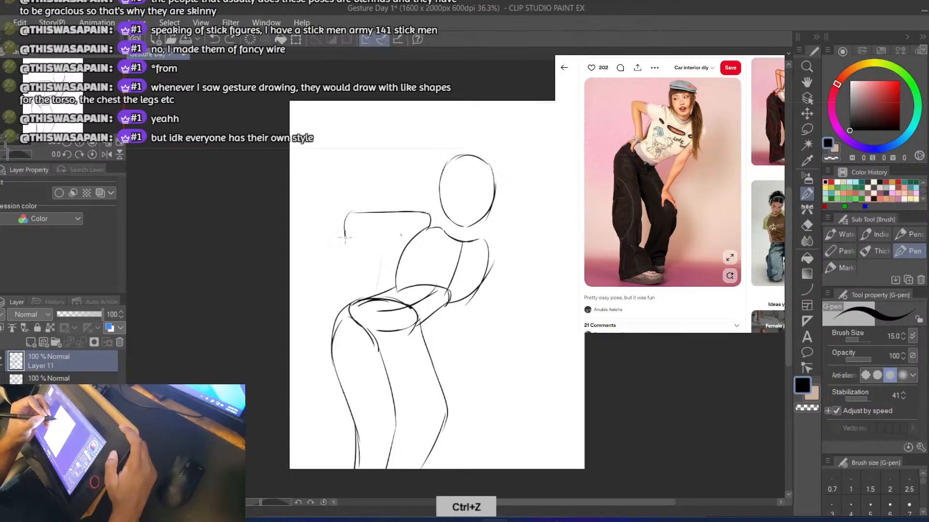
{"action": "key", "text": "ctrl+z"}
{"action": "left_click_drag", "start_coordinate": [349, 214], "coordinate": [347, 305]}
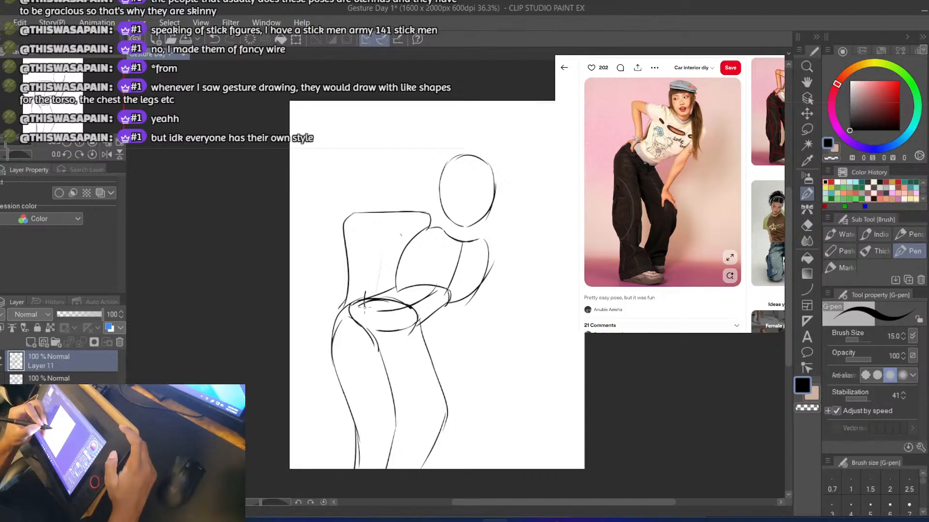
Try to draw the underside of the left upper arm and the forearm's inner line down to the hip
{"action": "left_click_drag", "start_coordinate": [364, 232], "coordinate": [416, 234]}
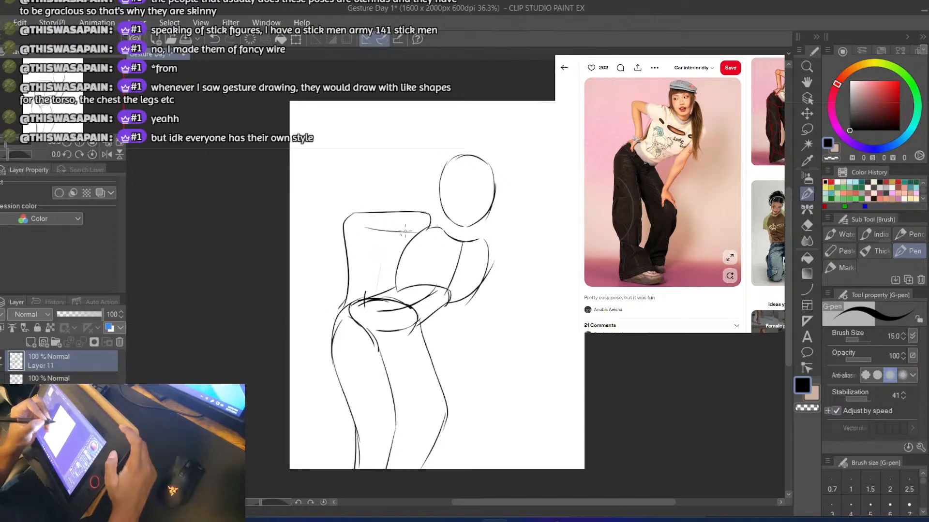
{"action": "key", "text": "ctrl+z"}
{"action": "left_click_drag", "start_coordinate": [357, 224], "coordinate": [425, 220]}
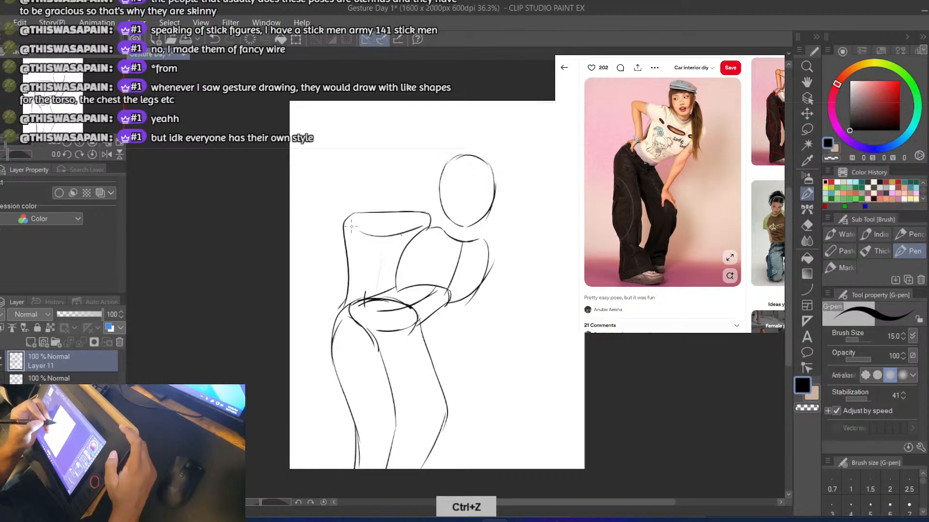
{"action": "key", "text": "ctrl+z"}
{"action": "mouse_move", "coordinate": [362, 232]}
{"action": "left_mouse_down"}
{"action": "mouse_move", "coordinate": [416, 228]}
{"action": "mouse_move", "coordinate": [397, 235]}
{"action": "mouse_move", "coordinate": [366, 300]}
{"action": "left_mouse_up"}
{"action": "key", "text": "ctrl+z"}
{"action": "key", "text": "ctrl+z"}
{"action": "key", "text": "ctrl+z"}
{"action": "key", "text": "ctrl+z"}
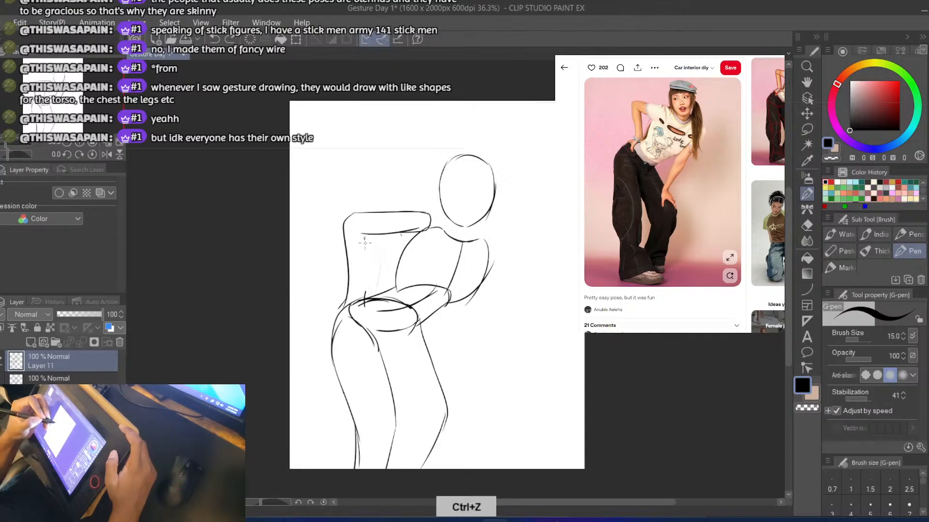
{"action": "left_click_drag", "start_coordinate": [365, 236], "coordinate": [366, 304]}
{"action": "key", "text": "ctrl+z"}
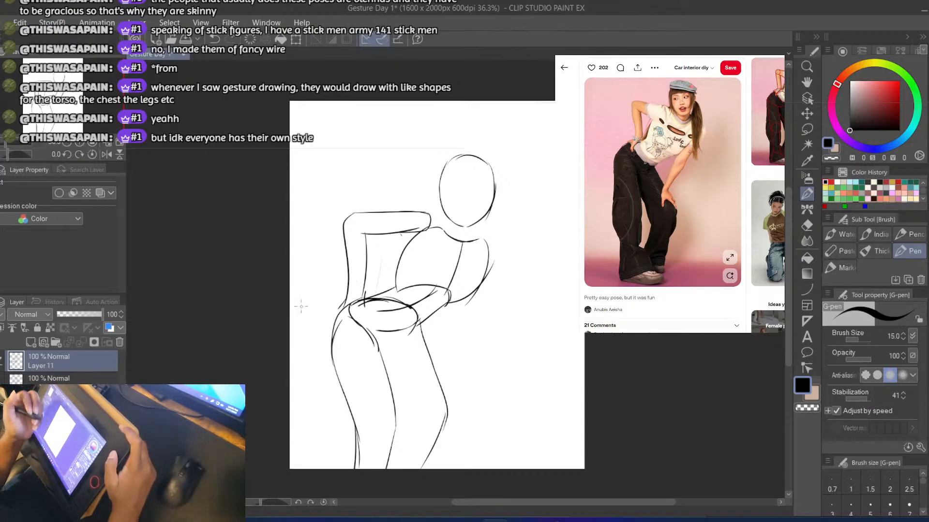
{"action": "left_click_drag", "start_coordinate": [357, 233], "coordinate": [426, 230]}
{"action": "key", "text": "ctrl+z"}
{"action": "key", "text": "ctrl+z"}
{"action": "key", "text": "ctrl+z"}
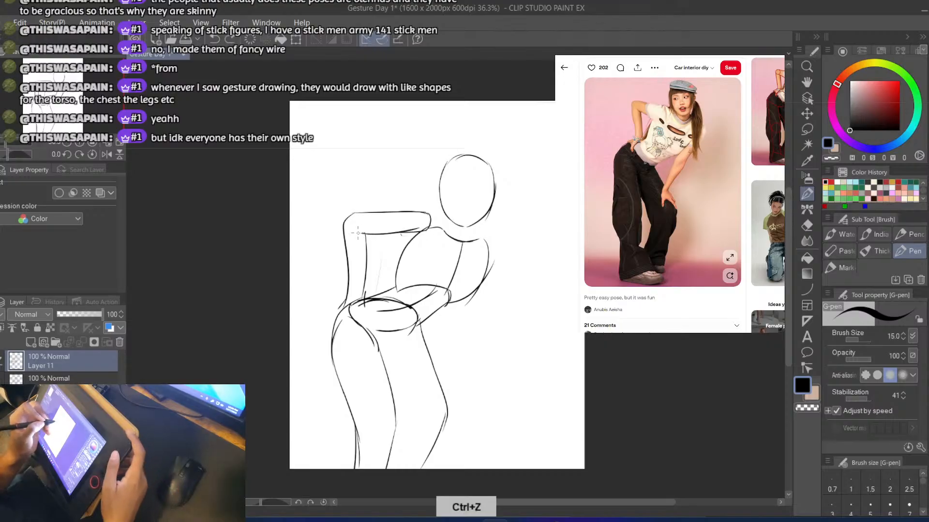
{"action": "key", "text": "ctrl+z"}
{"action": "key", "text": "ctrl+z"}
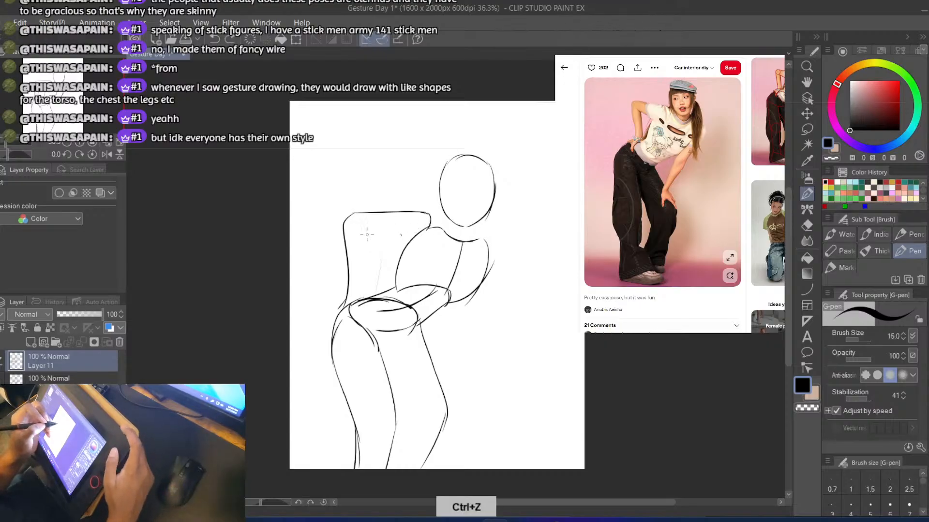
Remove the hooked end of the left arm's top line and draw a small circle for the left shoulder joint
{"action": "key", "text": "b"}
{"action": "key", "text": "b"}
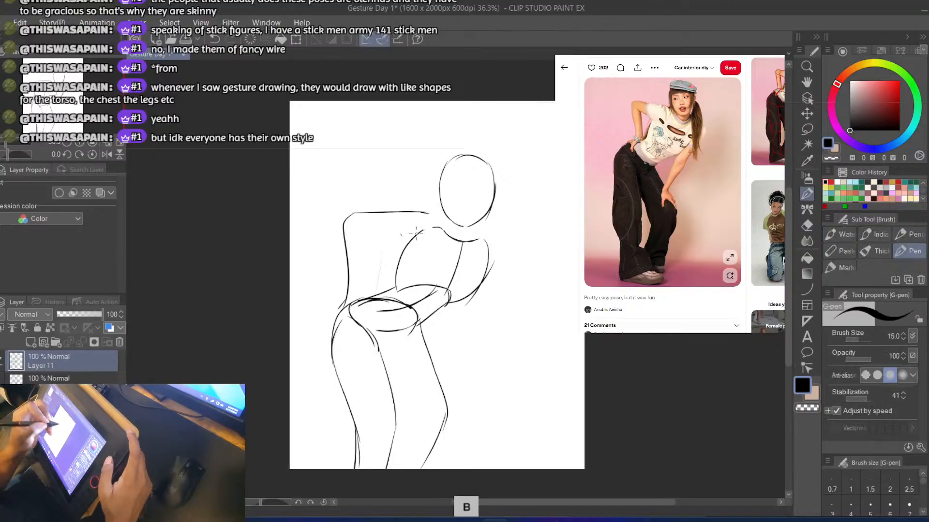
{"action": "key", "text": "ctrl+z"}
{"action": "left_click_drag", "start_coordinate": [429, 215], "coordinate": [424, 234]}
{"action": "key", "text": "ctrl+z"}
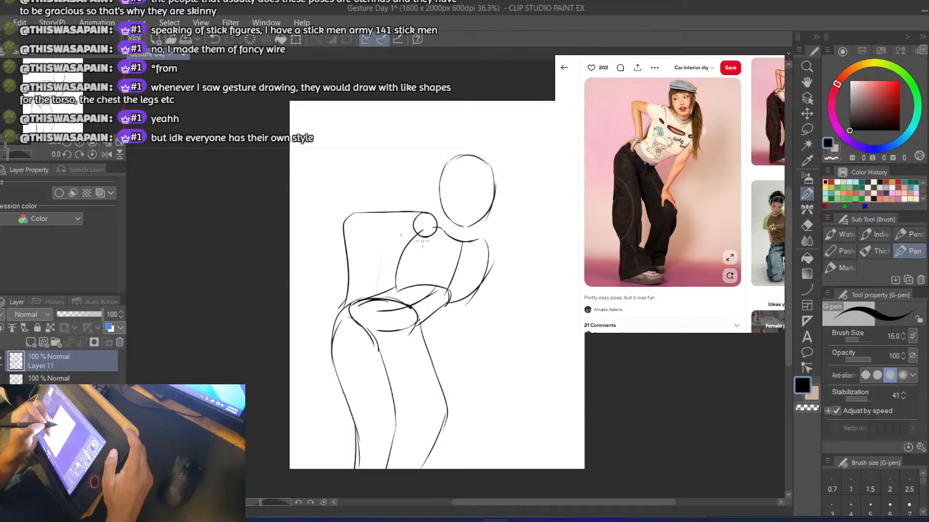
{"action": "key", "text": "ctrl+z"}
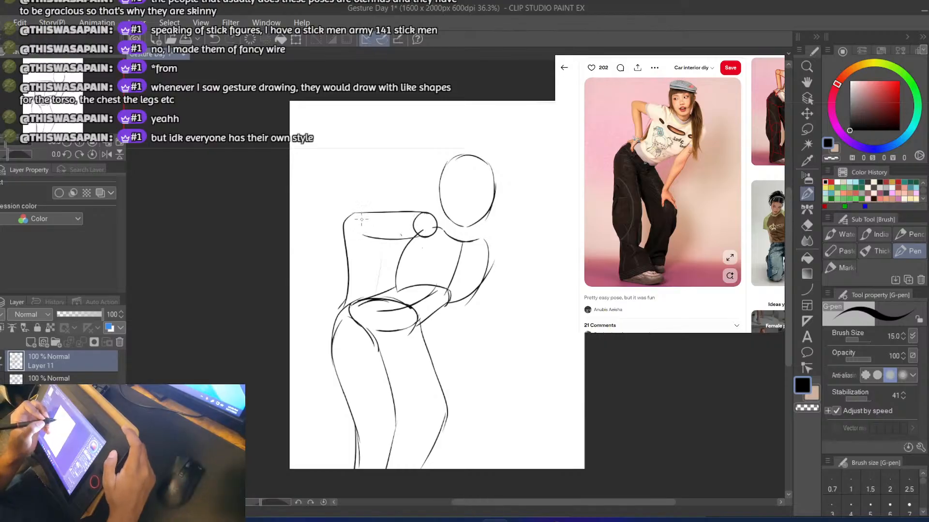
Draw the left upper arm's underside to the shoulder circle and the forearm's inner line down to the hip
{"action": "key", "text": "ctrl+z"}
{"action": "left_click_drag", "start_coordinate": [361, 226], "coordinate": [425, 236]}
{"action": "key", "text": "ctrl+z"}
{"action": "key", "text": "ctrl+z"}
{"action": "left_click_drag", "start_coordinate": [370, 234], "coordinate": [359, 292]}
{"action": "key", "text": "ctrl+z"}
{"action": "key", "text": "ctrl+z"}
{"action": "left_click_drag", "start_coordinate": [370, 233], "coordinate": [358, 299]}
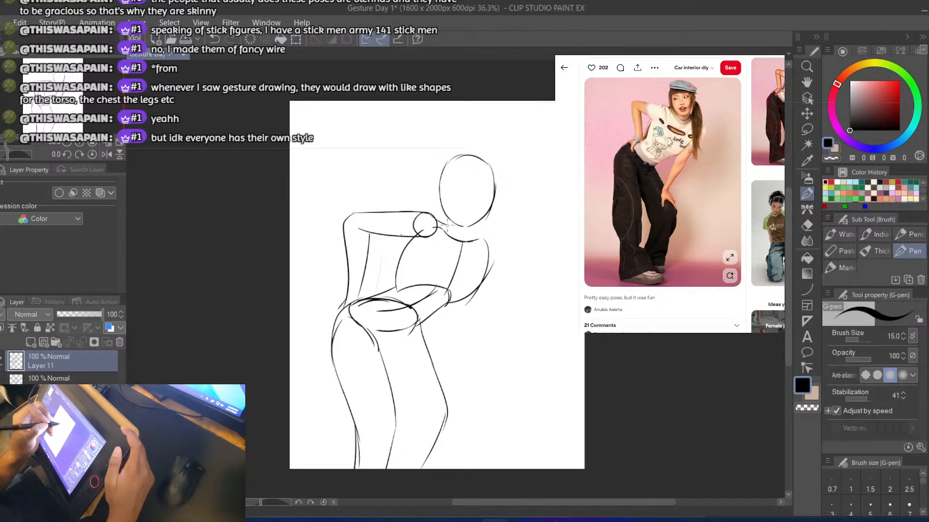
Draw both sides of the neck and a small circle for the right shoulder joint
{"action": "key", "text": "ctrl+z"}
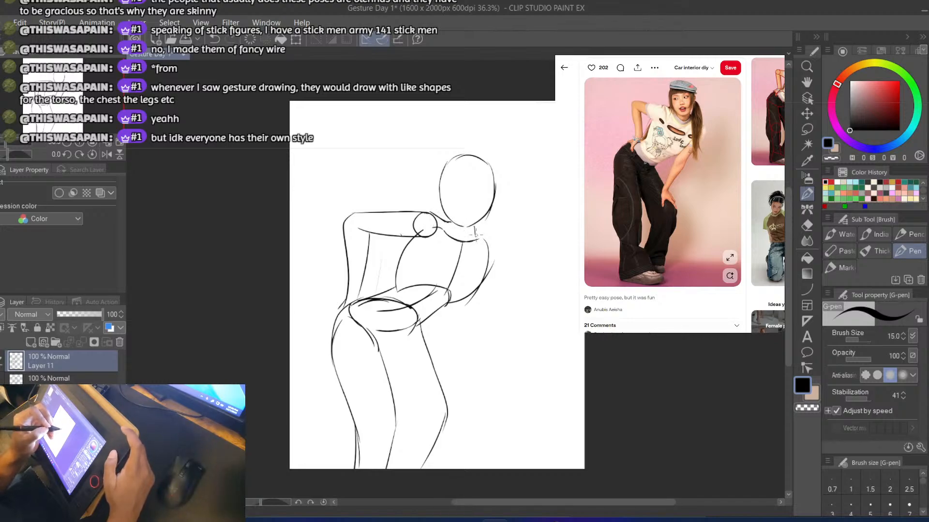
{"action": "key", "text": "ctrl+z"}
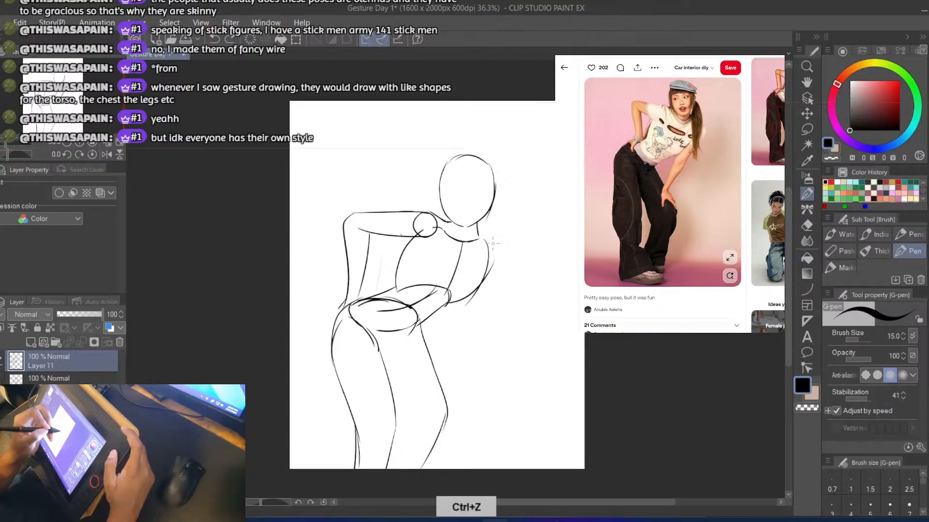
{"action": "key", "text": "ctrl+z"}
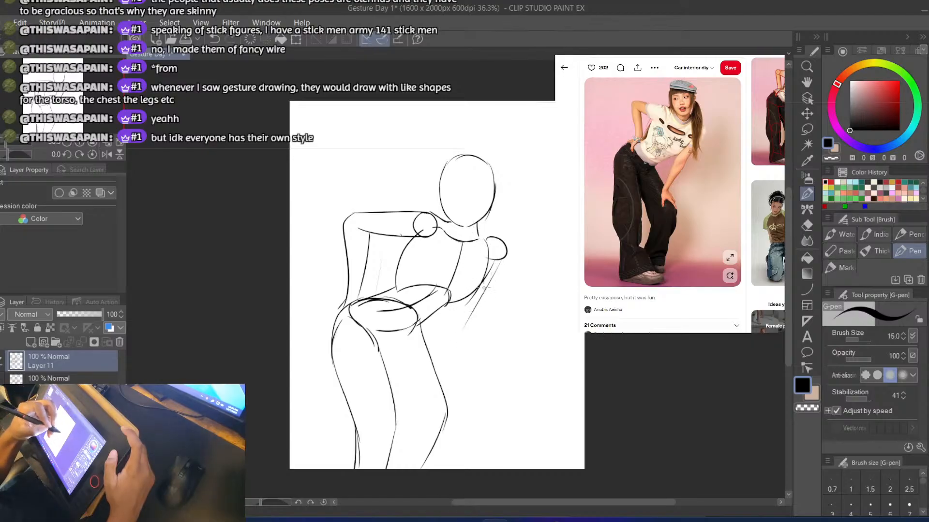
Try to draw the right arm's outer contour from the shoulder past the elbow to the thigh, with a short inner forearm stroke
{"action": "key", "text": "ctrl+z"}
{"action": "mouse_move", "coordinate": [504, 258]}
{"action": "left_mouse_down"}
{"action": "mouse_move", "coordinate": [467, 330]}
{"action": "mouse_move", "coordinate": [450, 334]}
{"action": "left_mouse_up"}
{"action": "key", "text": "ctrl+z"}
{"action": "key", "text": "ctrl+z"}
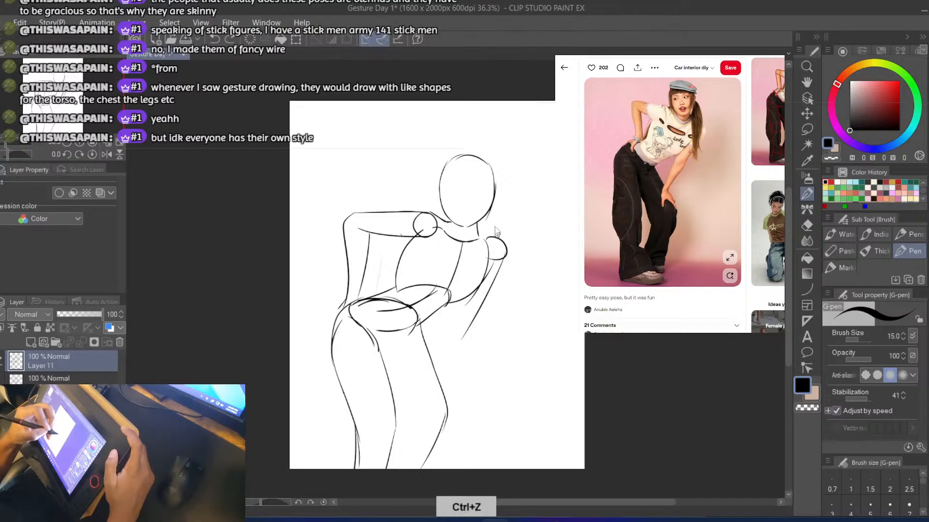
{"action": "key", "text": "ctrl+z"}
{"action": "left_click_drag", "start_coordinate": [505, 259], "coordinate": [465, 336]}
{"action": "key", "text": "ctrl+z"}
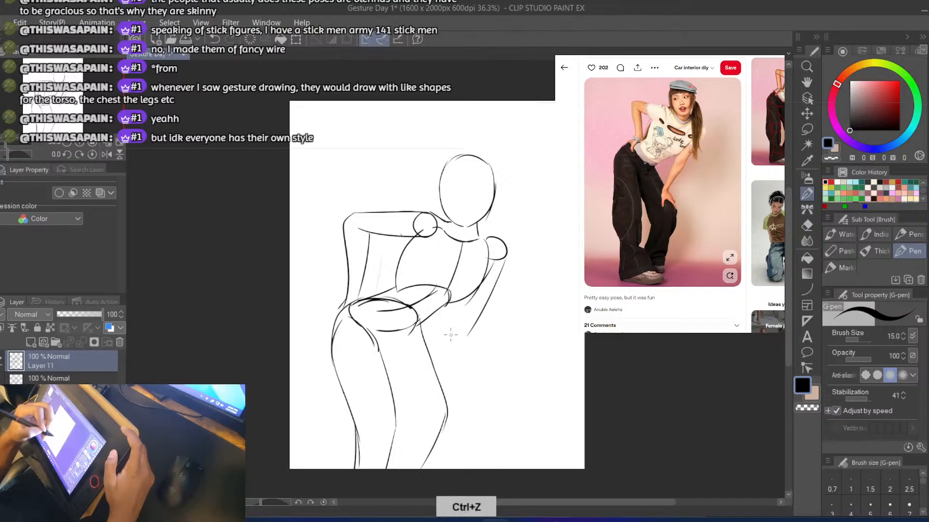
{"action": "key", "text": "ctrl+z"}
{"action": "mouse_move", "coordinate": [506, 257]}
{"action": "left_mouse_down"}
{"action": "mouse_move", "coordinate": [438, 378]}
{"action": "mouse_move", "coordinate": [455, 348]}
{"action": "mouse_move", "coordinate": [437, 374]}
{"action": "left_mouse_up"}
{"action": "key", "text": "ctrl+z"}
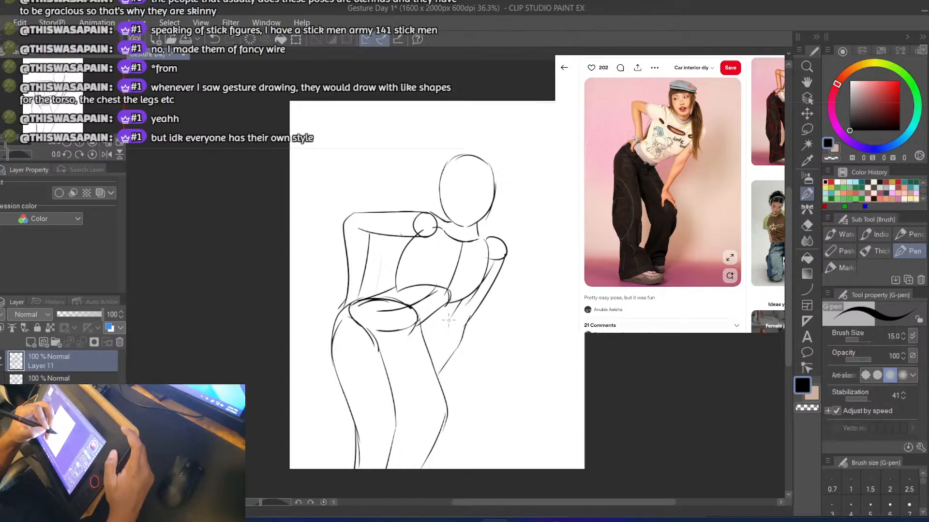
{"action": "key", "text": "ctrl+z"}
{"action": "key", "text": "ctrl+z"}
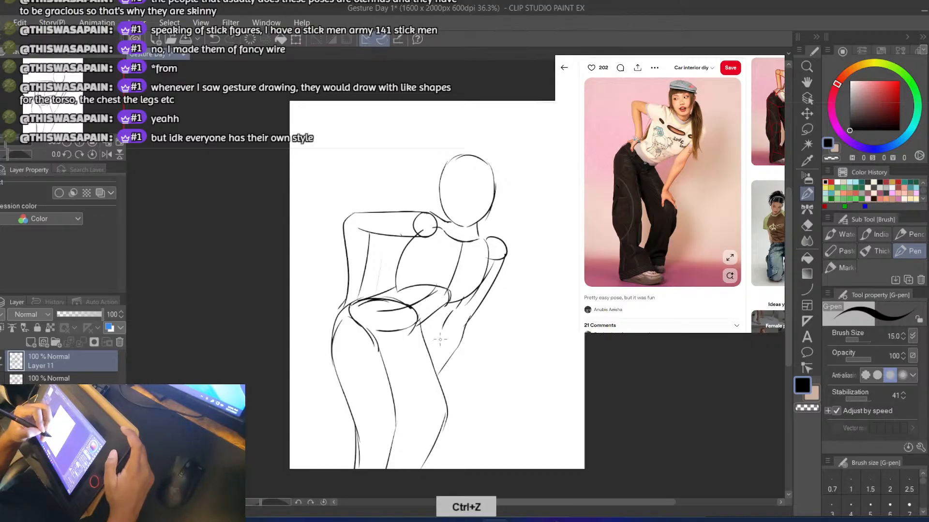
{"action": "key", "text": "ctrl+z"}
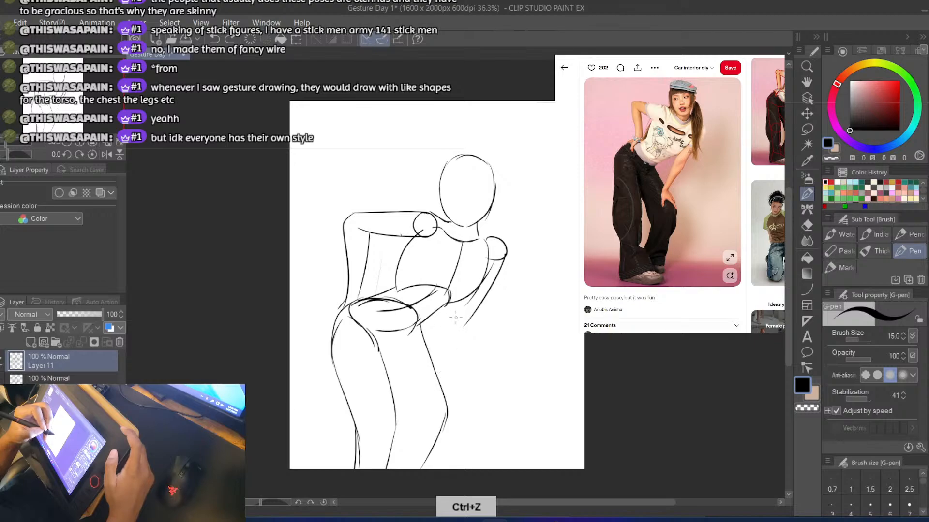
{"action": "key", "text": "ctrl+z"}
Draw the inner and outer sides of the right upper arm from the shoulder circle down to the elbow
{"action": "key", "text": "ctrl+z"}
{"action": "left_click_drag", "start_coordinate": [465, 296], "coordinate": [451, 325]}
{"action": "key", "text": "ctrl+z"}
{"action": "mouse_move", "coordinate": [482, 299]}
{"action": "left_mouse_down"}
{"action": "mouse_move", "coordinate": [469, 322]}
{"action": "mouse_move", "coordinate": [503, 268]}
{"action": "mouse_move", "coordinate": [485, 311]}
{"action": "left_mouse_up"}
{"action": "key", "text": "ctrl+z"}
{"action": "left_click_drag", "start_coordinate": [507, 255], "coordinate": [482, 309]}
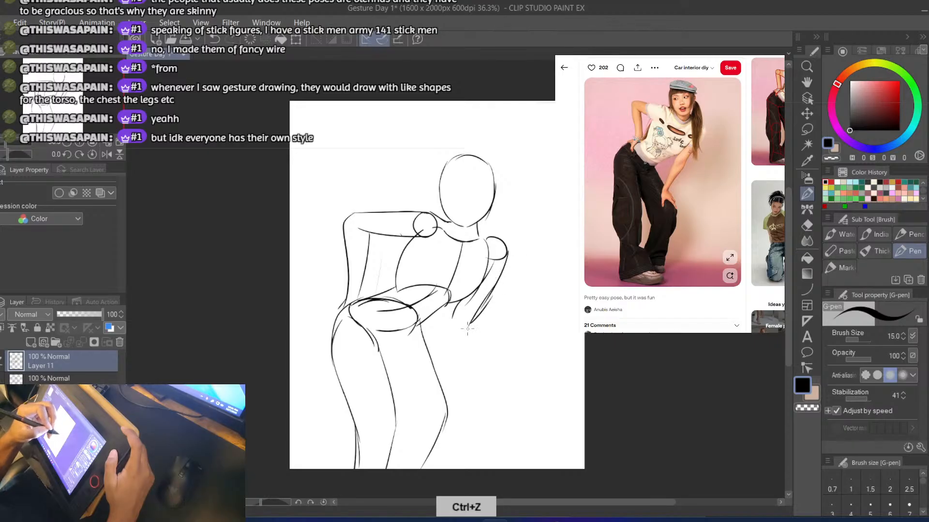
Draw the right forearm's outer and inner contours from the elbow, tapering to a wrist at the right thigh
{"action": "key", "text": "ctrl+z"}
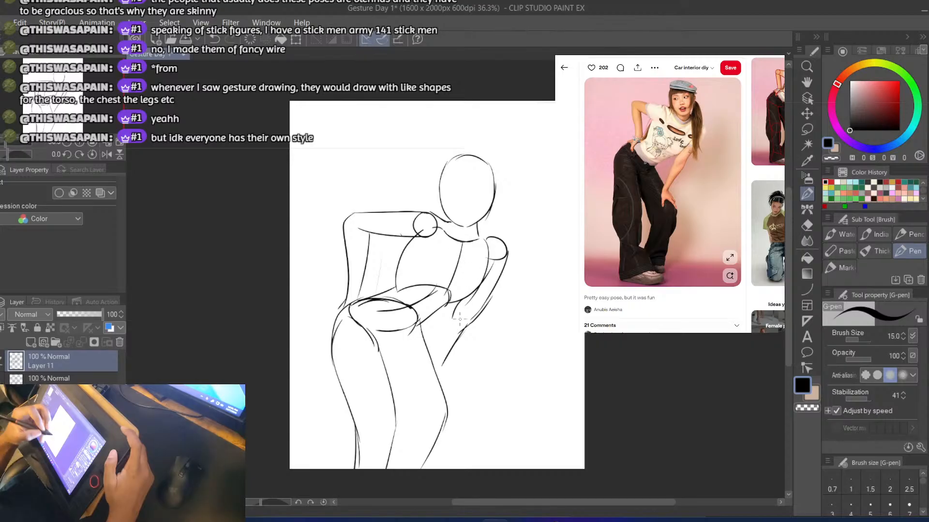
{"action": "key", "text": "ctrl+z"}
{"action": "left_click_drag", "start_coordinate": [485, 313], "coordinate": [438, 365]}
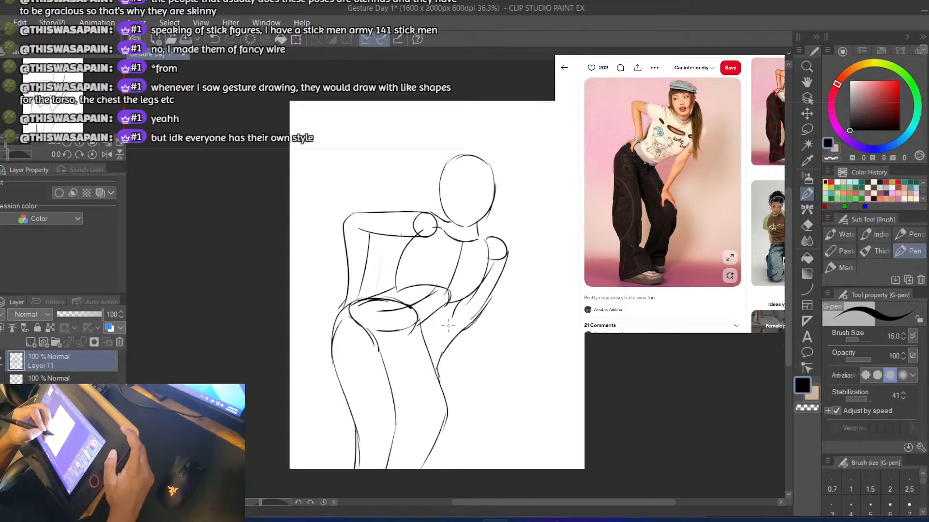
{"action": "key", "text": "ctrl+z"}
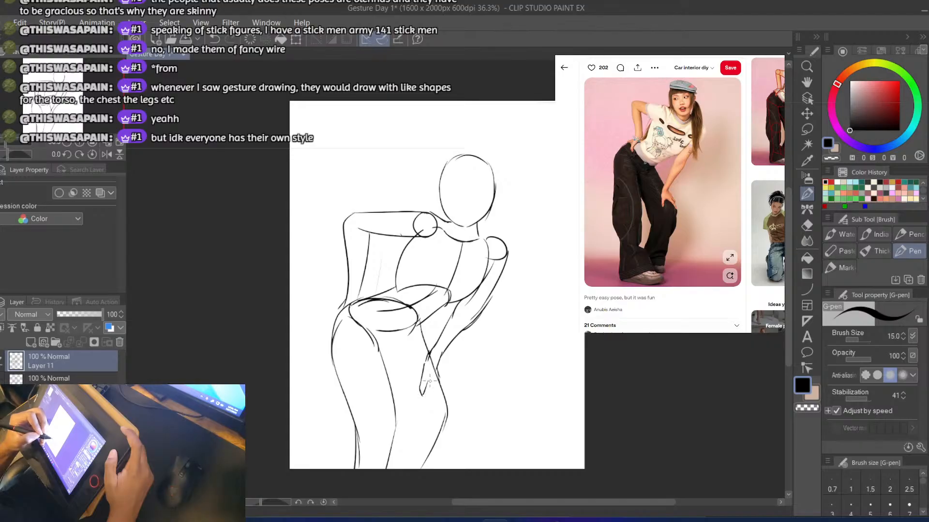
Sketch the right hand's thumb and fingers resting above the knee, and add short strokes for the left hand on the hip
{"action": "key", "text": "ctrl+z"}
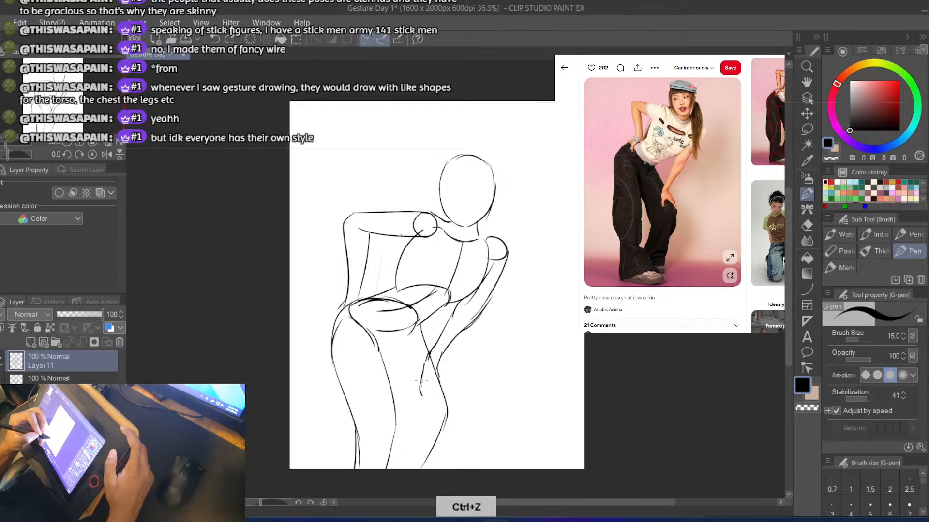
{"action": "left_click_drag", "start_coordinate": [419, 392], "coordinate": [422, 395]}
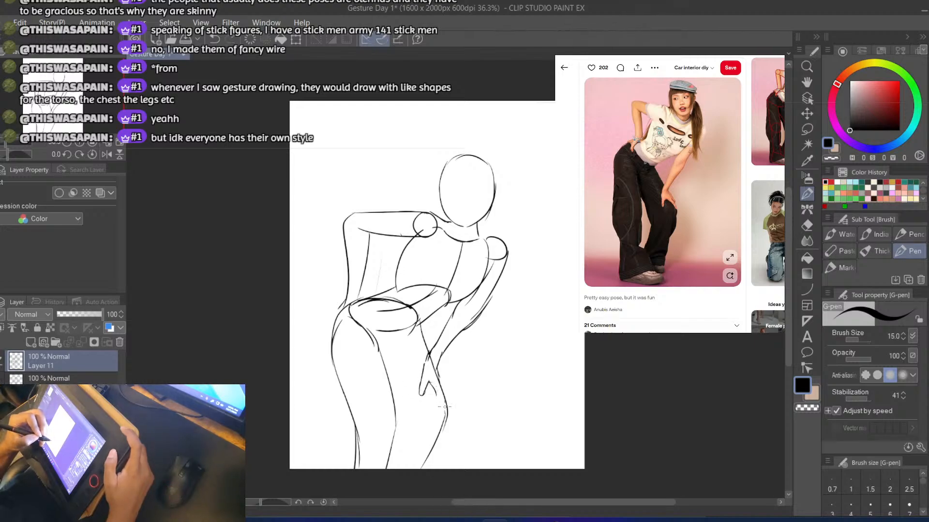
{"action": "key", "text": "ctrl+z"}
{"action": "left_click_drag", "start_coordinate": [438, 393], "coordinate": [449, 405]}
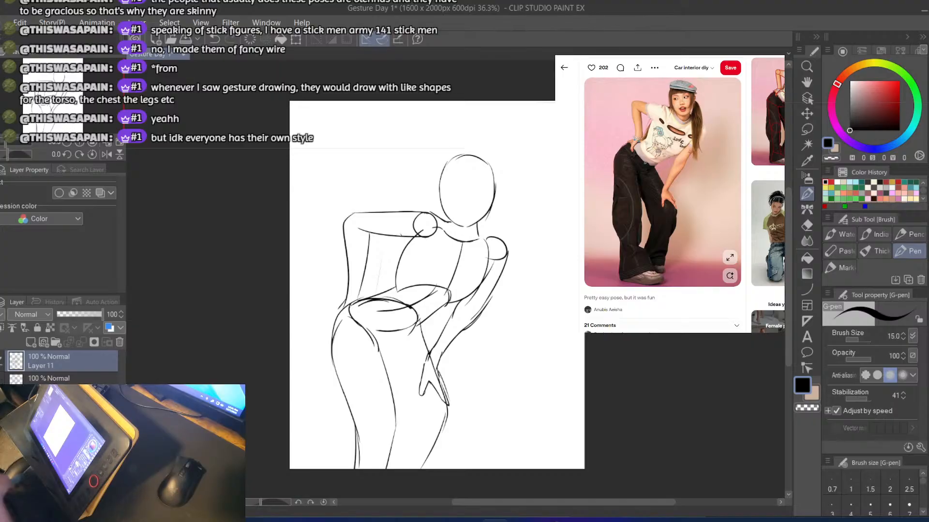
{"action": "left_click_drag", "start_coordinate": [356, 303], "coordinate": [348, 313]}
{"action": "key", "text": "ctrl+z"}
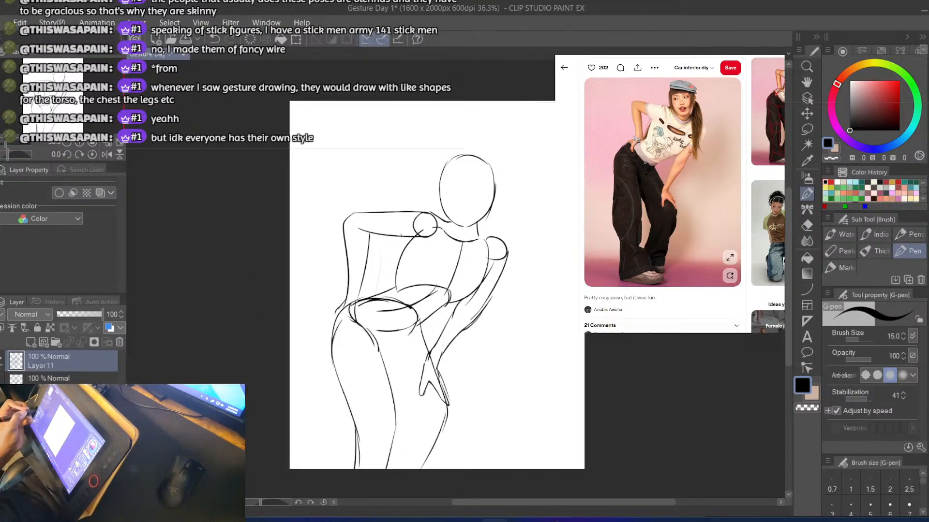
Toggle the visibility of Layer 11 and the layer below it to compare the new figure with the earlier sketch
{"action": "left_click", "coordinate": [2, 362]}
{"action": "left_click", "coordinate": [2, 380]}
{"action": "left_click", "coordinate": [2, 381]}
{"action": "left_click", "coordinate": [1, 361]}
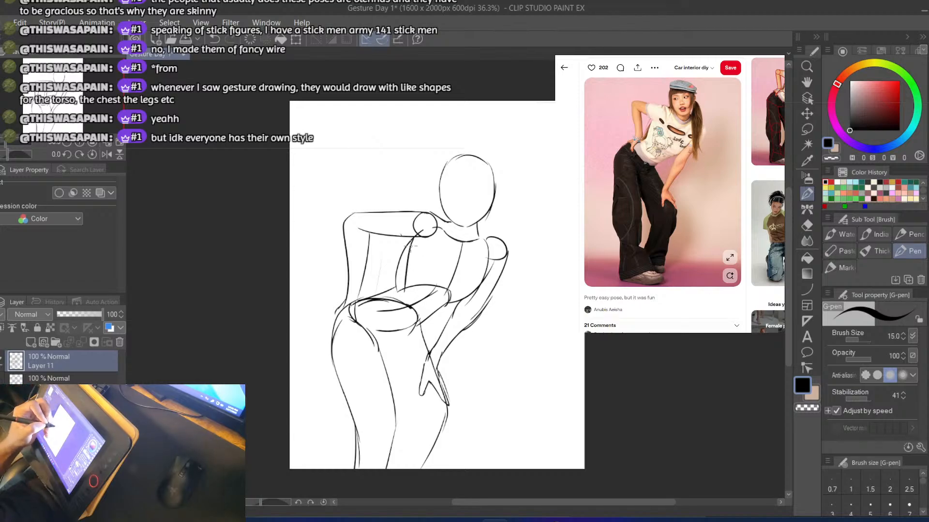
Redraw the torso's left side as a single curve from the left shoulder circle down to the waist ellipse
{"action": "key", "text": "ctrl+z"}
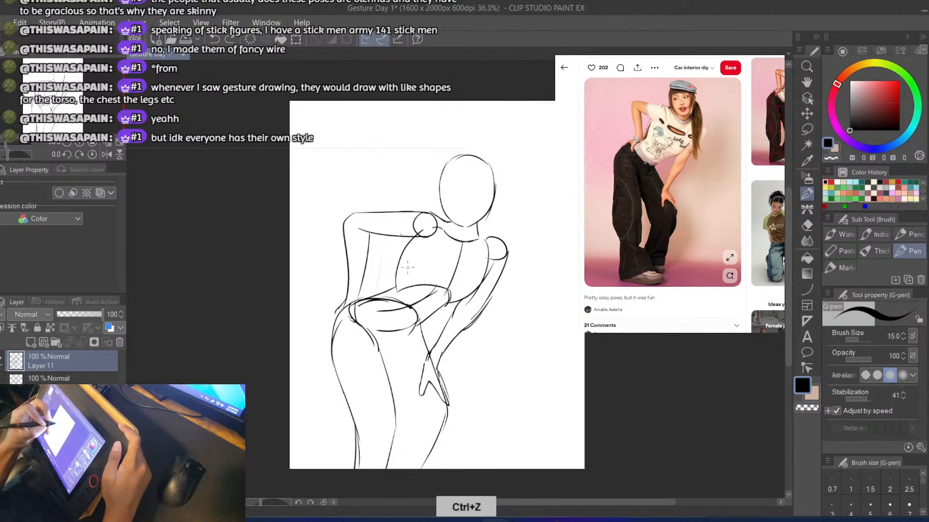
{"action": "key", "text": "ctrl+z"}
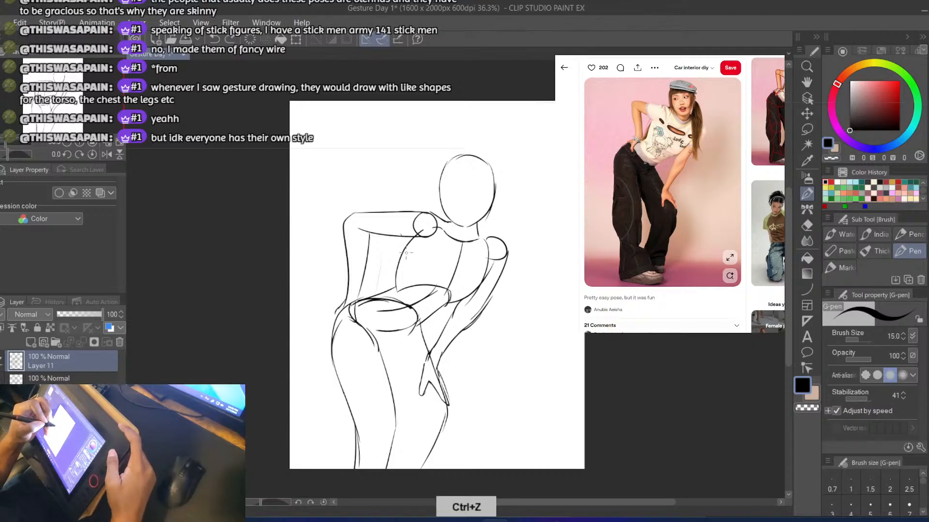
{"action": "left_click_drag", "start_coordinate": [414, 239], "coordinate": [402, 291]}
{"action": "key", "text": "ctrl+z"}
{"action": "left_click_drag", "start_coordinate": [411, 243], "coordinate": [401, 298]}
{"action": "key", "text": "ctrl+z"}
{"action": "key", "text": "ctrl+z"}
{"action": "key", "text": "ctrl+z"}
{"action": "key", "text": "ctrl+z"}
{"action": "left_click_drag", "start_coordinate": [403, 257], "coordinate": [401, 292]}
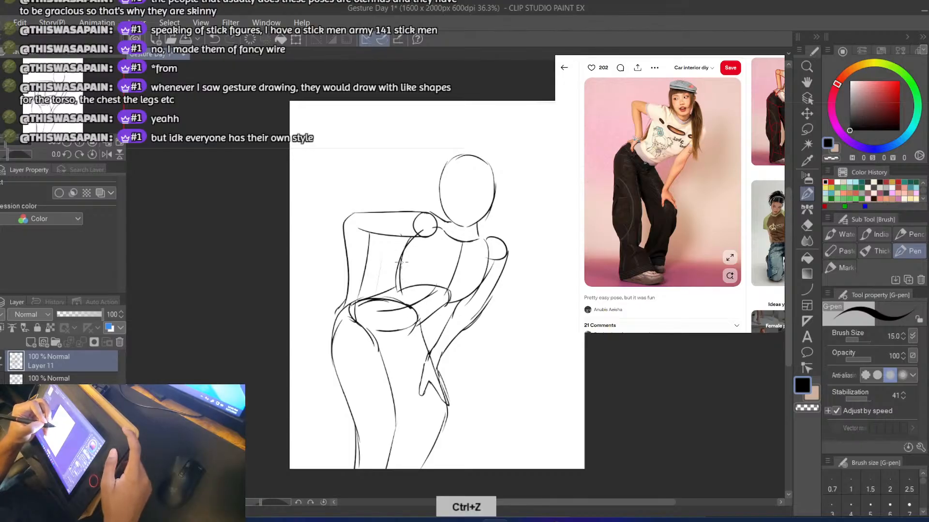
{"action": "key", "text": "ctrl+z"}
{"action": "left_click_drag", "start_coordinate": [415, 237], "coordinate": [399, 294]}
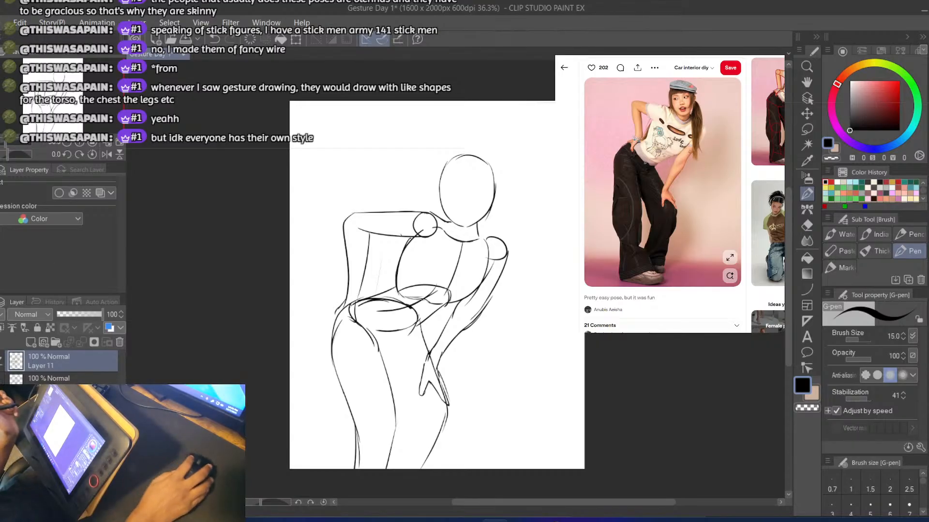
Paste the reference photo of the leaning woman as a new layer above Layer 11 and move it beneath the sketch
{"action": "left_click", "coordinate": [706, 114]}
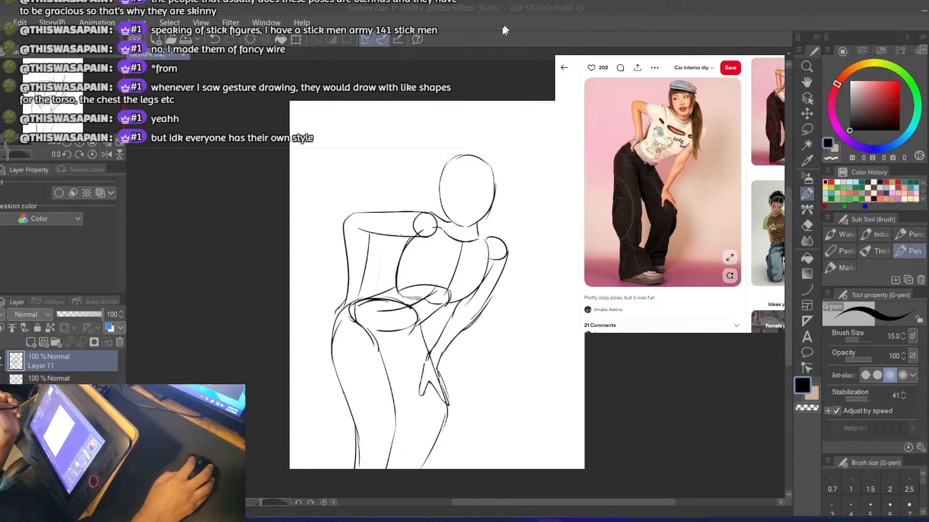
{"action": "left_click", "coordinate": [51, 361]}
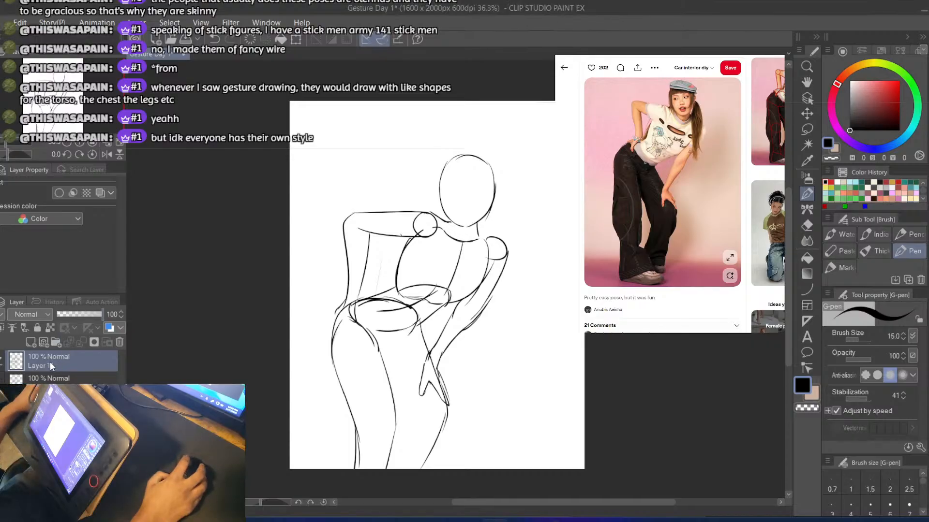
{"action": "key", "text": "ctrl+v"}
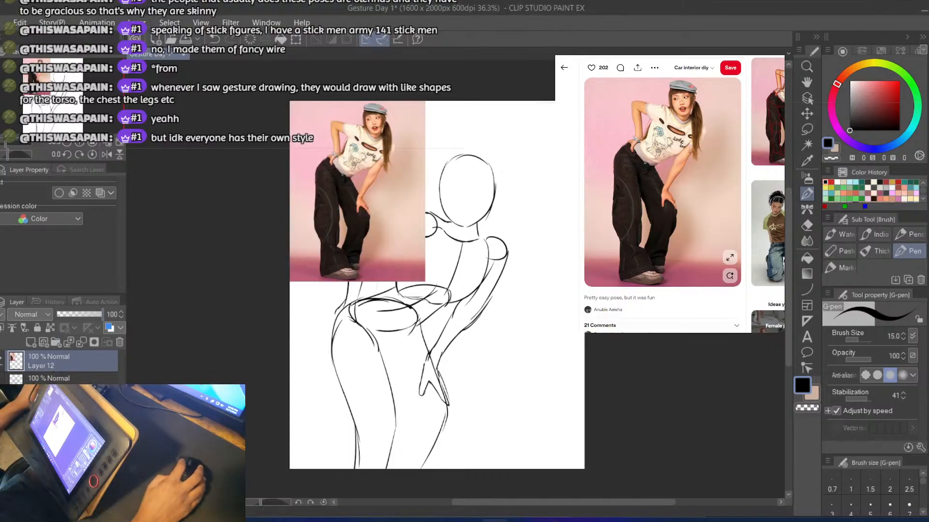
{"action": "left_click_drag", "start_coordinate": [51, 364], "coordinate": [53, 390]}
Create a new layer folder and gather the leaning-pose sketch layers and the pasted photo inside it
{"action": "left_click", "coordinate": [60, 365]}
{"action": "left_click", "coordinate": [57, 343]}
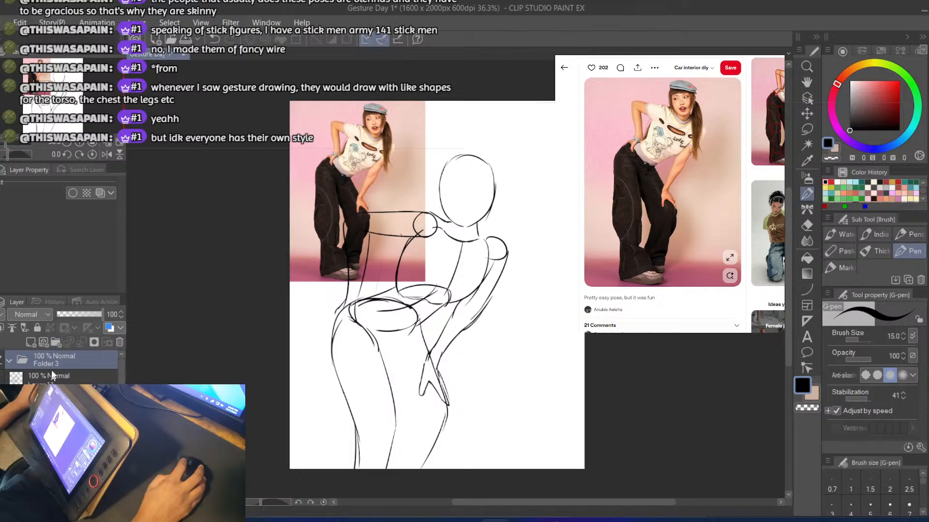
{"action": "left_click", "coordinate": [53, 380]}
{"action": "left_click", "coordinate": [53, 399]}
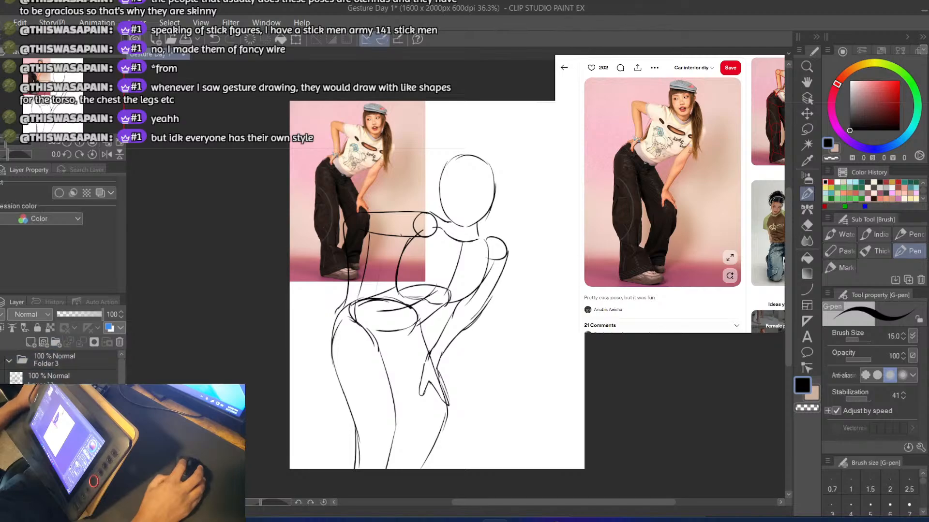
{"action": "left_click", "coordinate": [54, 384], "text": "shift"}
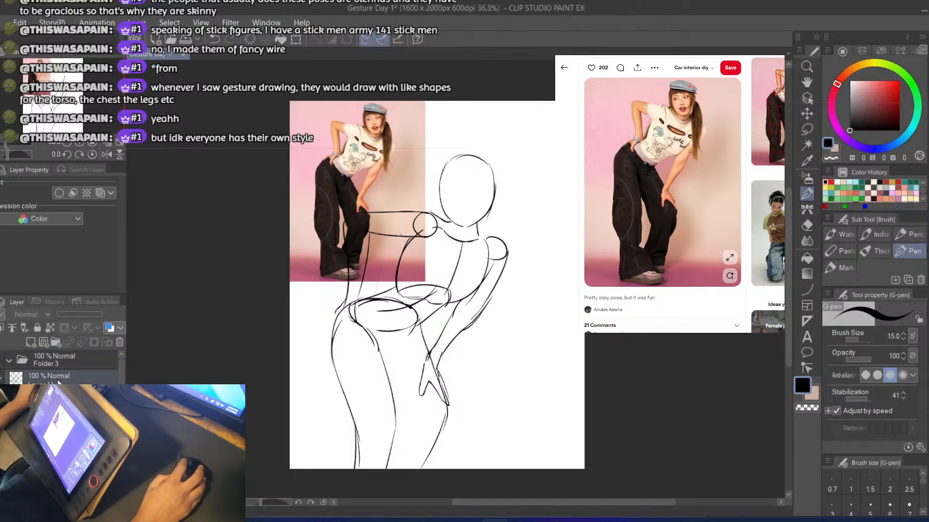
{"action": "left_click_drag", "start_coordinate": [56, 381], "coordinate": [61, 363]}
Collapse and hide Folder 3, and add a new blank raster layer for the next pose
{"action": "left_click", "coordinate": [9, 361]}
{"action": "left_click", "coordinate": [1, 360]}
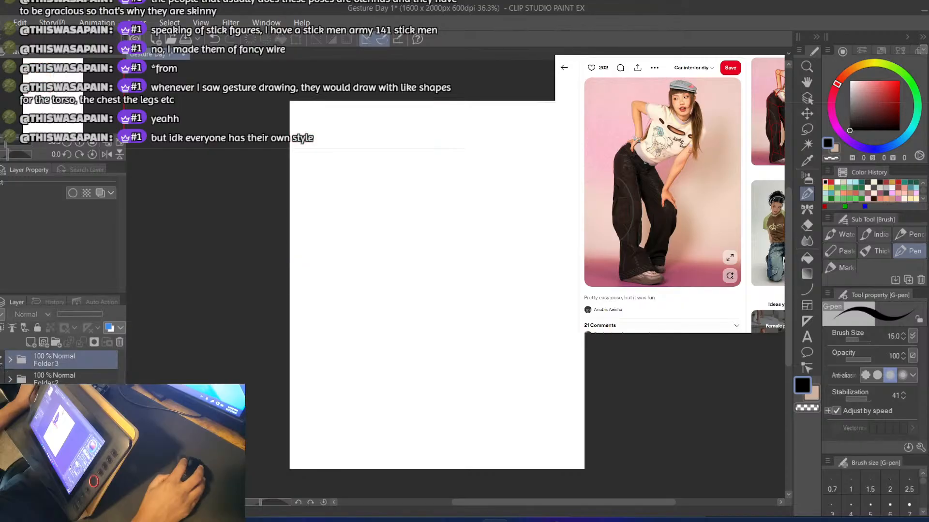
{"action": "left_click", "coordinate": [31, 342]}
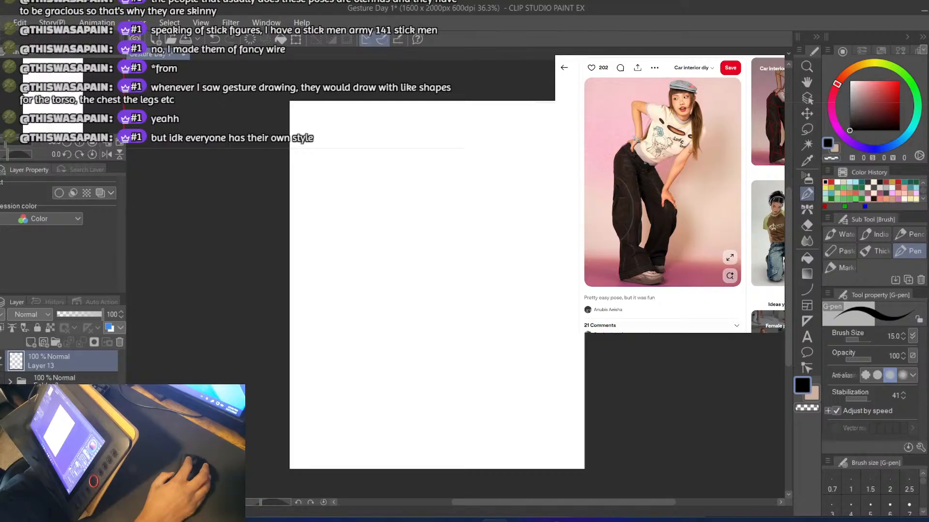
Browse the pose reference pins and open the photo of the leaping man in a black T-shirt and denim shorts
{"action": "left_click", "coordinate": [769, 111]}
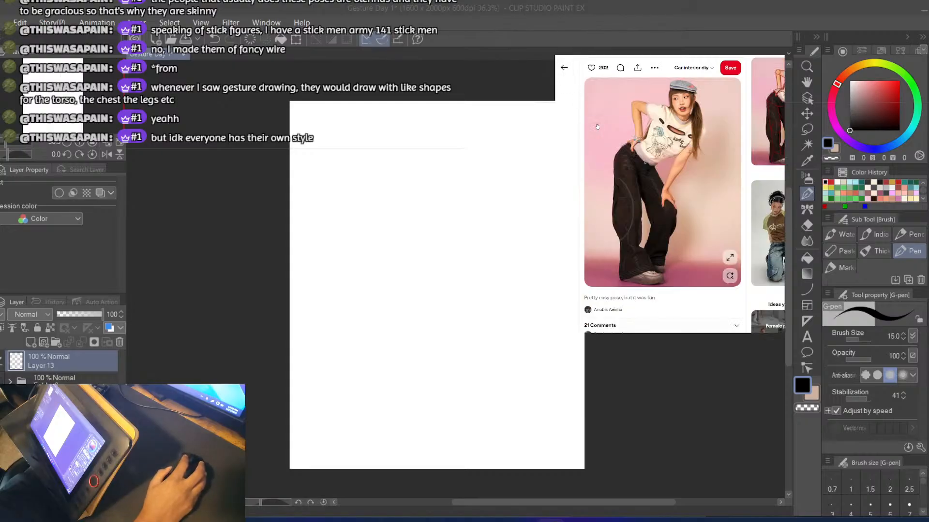
{"action": "key", "text": "alt+Left"}
{"action": "scroll", "coordinate": [598, 126], "scroll_direction": "up", "scroll_amount": 2}
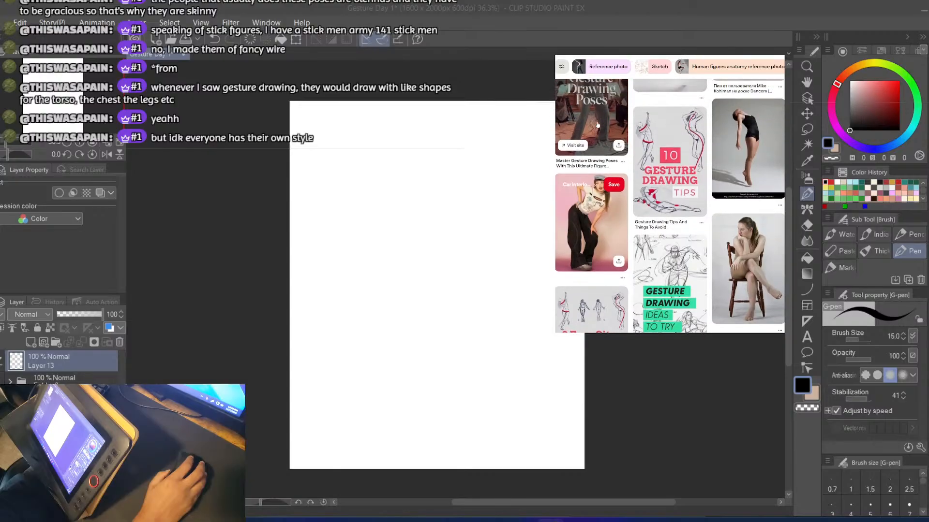
{"action": "scroll", "coordinate": [597, 125], "scroll_direction": "down", "scroll_amount": 1}
{"action": "left_click", "coordinate": [817, 128]}
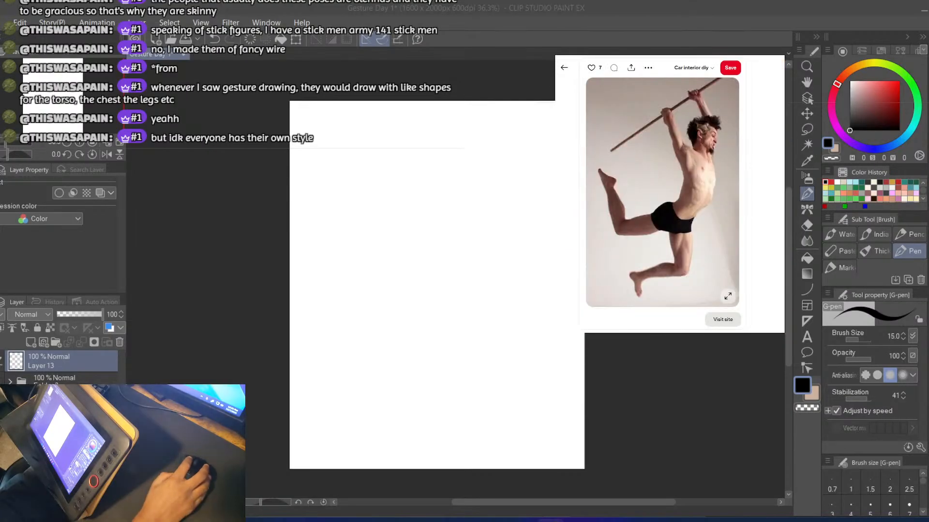
{"action": "key", "text": "alt+Left"}
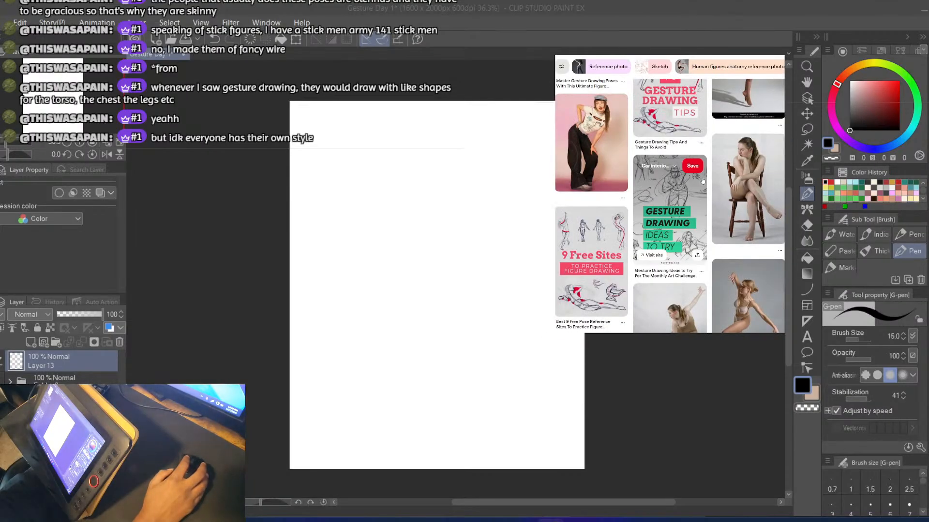
{"action": "key", "text": "alt+Right"}
{"action": "key", "text": "alt+Left"}
{"action": "left_click", "coordinate": [600, 153]}
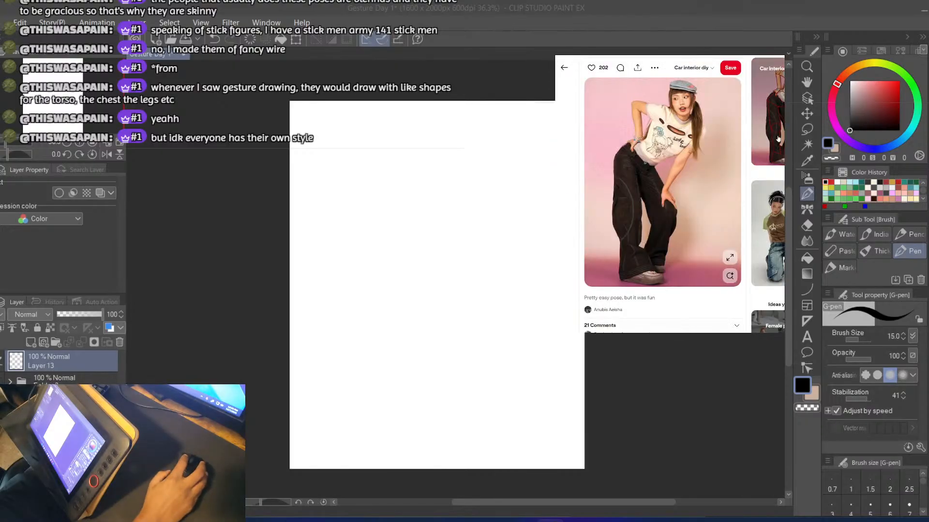
{"action": "left_click", "coordinate": [818, 128]}
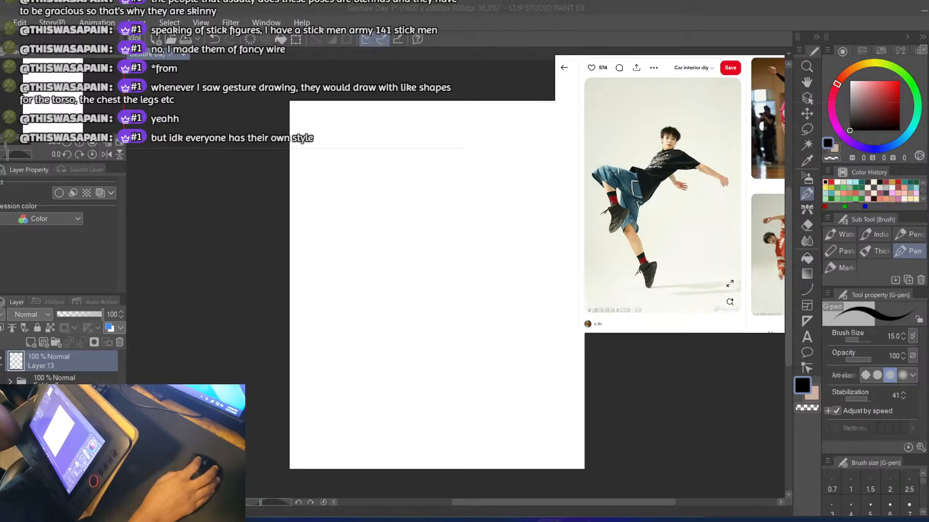
{"action": "left_click", "coordinate": [287, 14]}
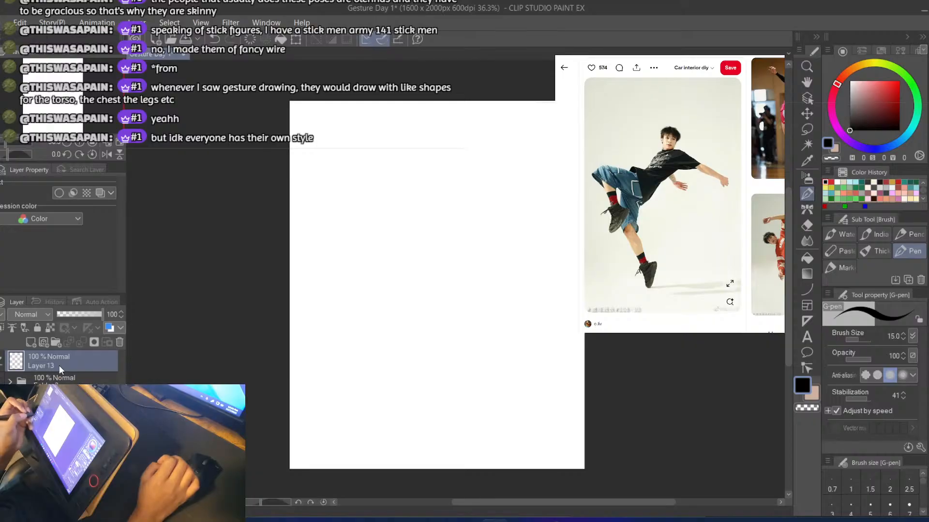
Draw an oval head near the upper middle of the canvas on Layer 13, with two short neck strokes below it
{"action": "mouse_move", "coordinate": [415, 157]}
{"action": "left_mouse_down"}
{"action": "mouse_move", "coordinate": [410, 190]}
{"action": "mouse_move", "coordinate": [430, 196]}
{"action": "mouse_move", "coordinate": [417, 197]}
{"action": "mouse_move", "coordinate": [429, 195]}
{"action": "mouse_move", "coordinate": [445, 158]}
{"action": "mouse_move", "coordinate": [406, 163]}
{"action": "mouse_move", "coordinate": [406, 155]}
{"action": "mouse_move", "coordinate": [425, 144]}
{"action": "mouse_move", "coordinate": [444, 159]}
{"action": "mouse_move", "coordinate": [438, 195]}
{"action": "left_mouse_up"}
{"action": "key", "text": "ctrl+z"}
{"action": "key", "text": "ctrl+z"}
{"action": "key", "text": "ctrl+z"}
{"action": "key", "text": "ctrl+z"}
{"action": "key", "text": "ctrl+z"}
{"action": "mouse_move", "coordinate": [444, 155]}
{"action": "left_mouse_down"}
{"action": "mouse_move", "coordinate": [439, 189]}
{"action": "mouse_move", "coordinate": [418, 196]}
{"action": "left_mouse_up"}
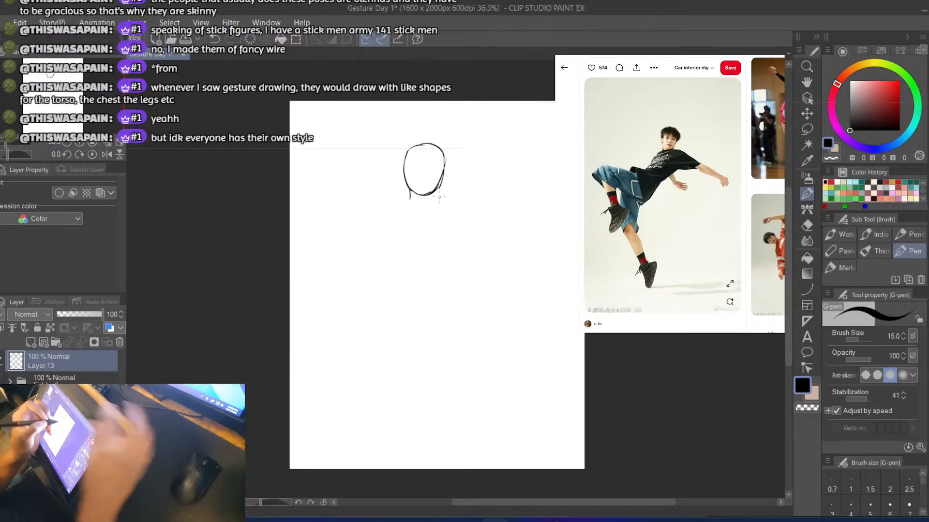
{"action": "key", "text": "ctrl+z"}
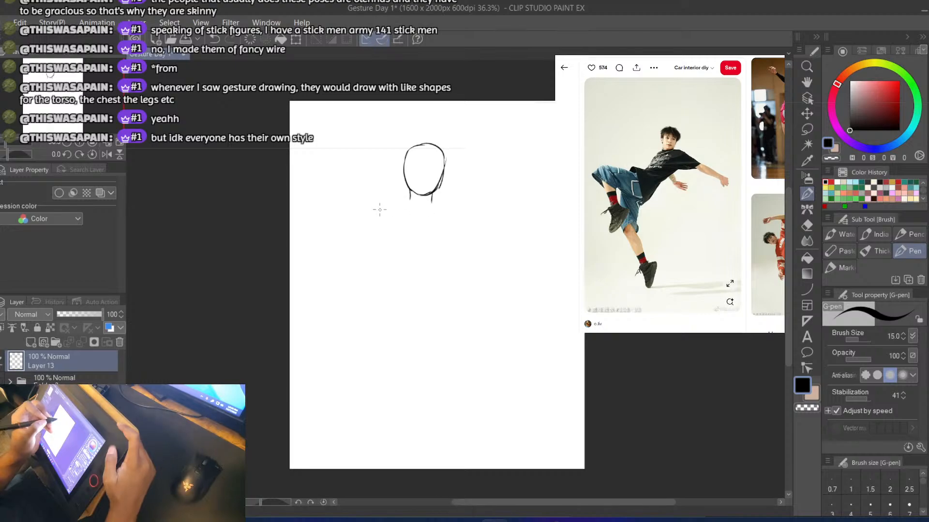
Draw the torso's center line as a curve from the base of the neck down to the lower left
{"action": "mouse_move", "coordinate": [407, 199]}
{"action": "left_mouse_down"}
{"action": "mouse_move", "coordinate": [385, 229]}
{"action": "mouse_move", "coordinate": [389, 266]}
{"action": "left_mouse_up"}
{"action": "key", "text": "ctrl+z"}
{"action": "key", "text": "ctrl+z"}
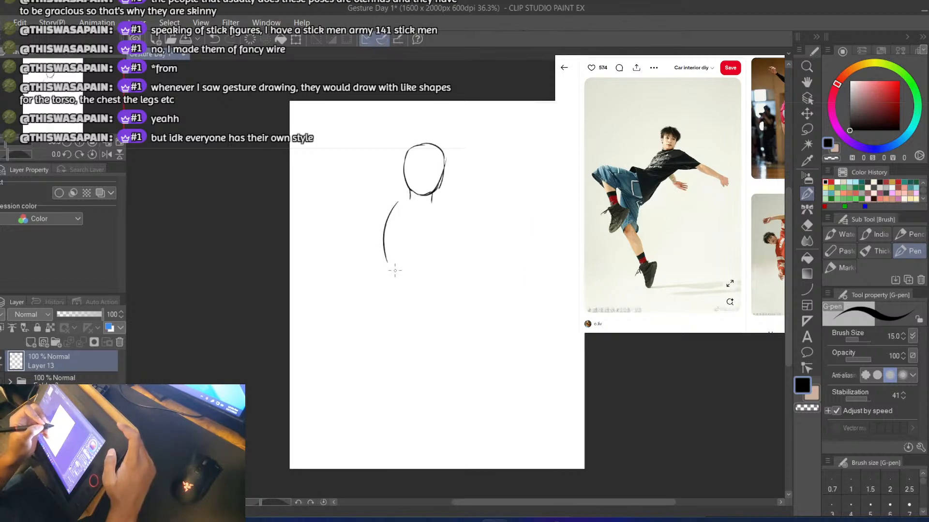
{"action": "key", "text": "ctrl+z"}
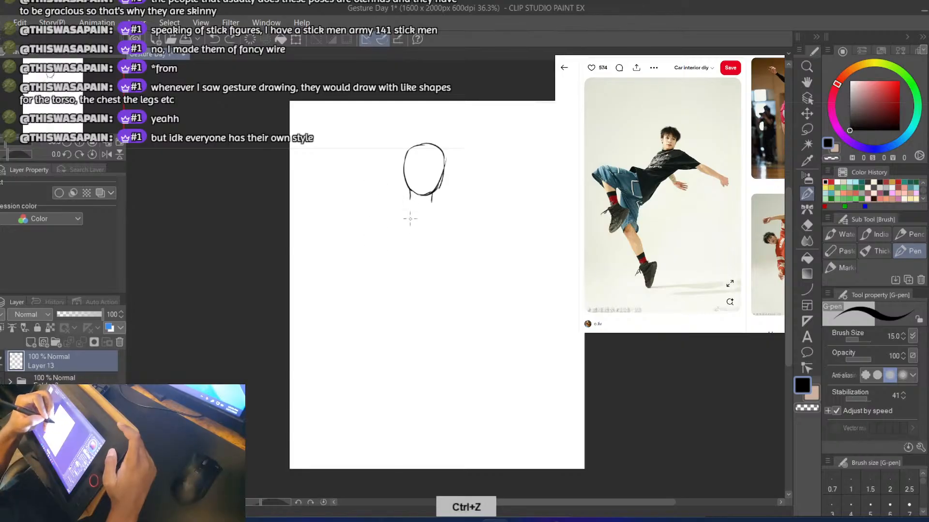
{"action": "left_click_drag", "start_coordinate": [413, 200], "coordinate": [388, 260]}
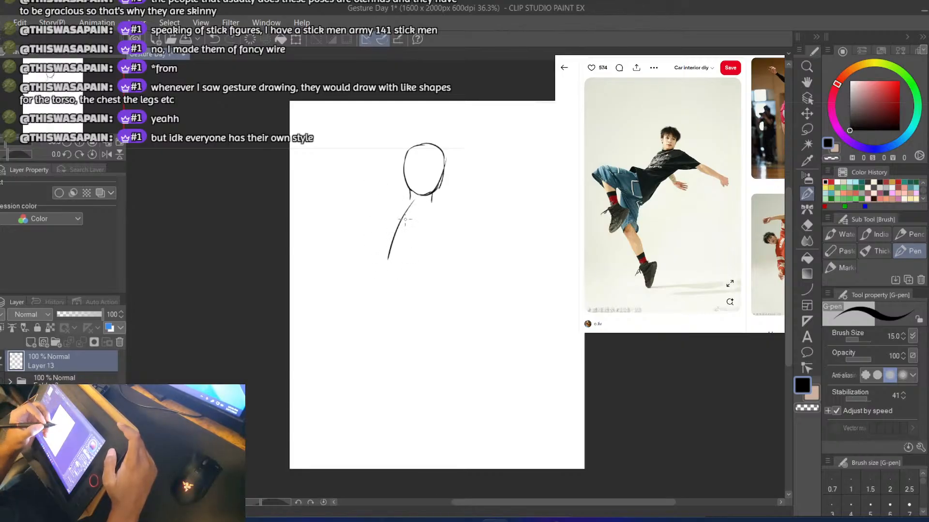
{"action": "key", "text": "ctrl+z"}
{"action": "left_click_drag", "start_coordinate": [413, 206], "coordinate": [390, 261]}
{"action": "key", "text": "ctrl+z"}
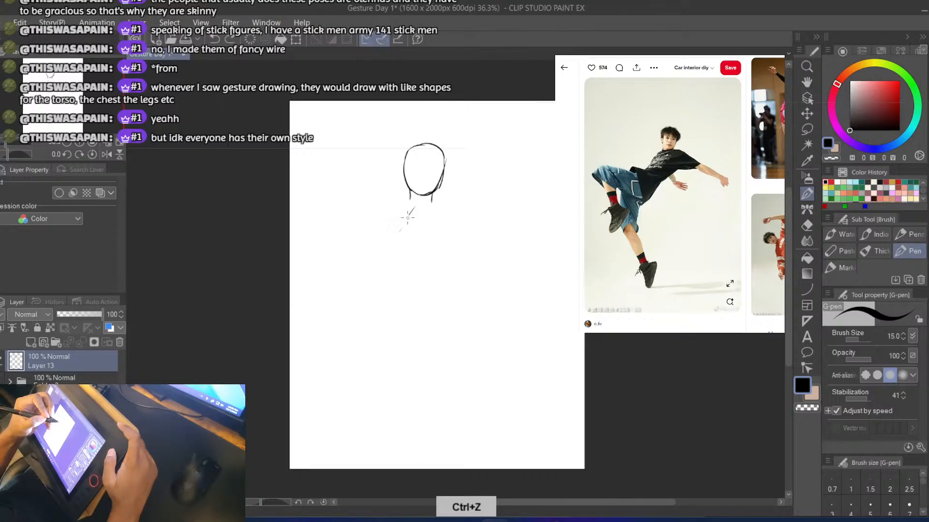
{"action": "left_click_drag", "start_coordinate": [414, 210], "coordinate": [390, 264]}
{"action": "key", "text": "ctrl+z"}
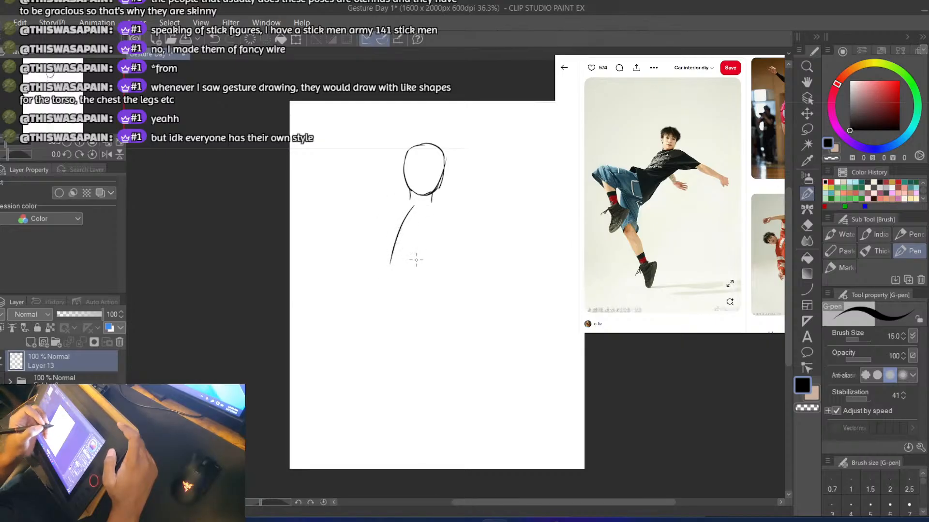
Draw the torso's outer left contour as a curve alongside the center line, from the neck to the waist
{"action": "left_click_drag", "start_coordinate": [407, 205], "coordinate": [380, 266]}
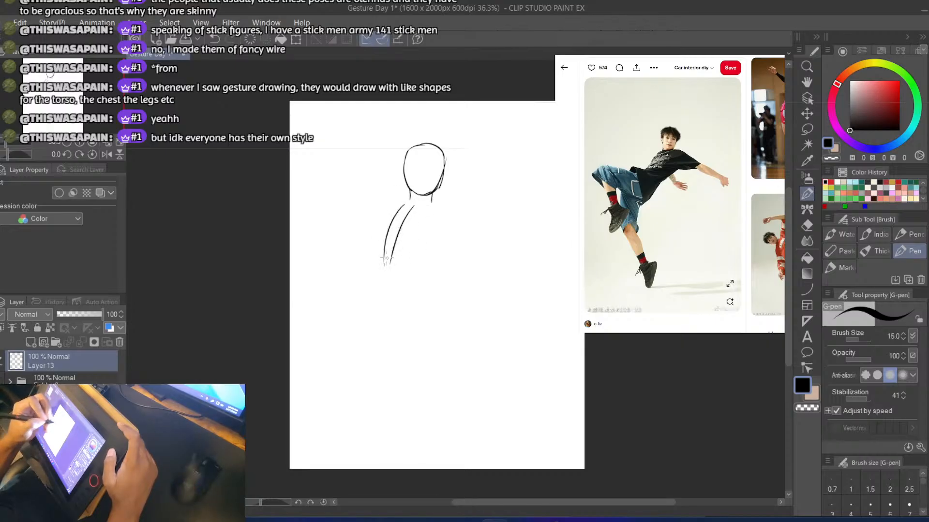
{"action": "key", "text": "ctrl+z"}
{"action": "mouse_move", "coordinate": [404, 202]}
{"action": "left_mouse_down"}
{"action": "mouse_move", "coordinate": [386, 253]}
{"action": "mouse_move", "coordinate": [402, 209]}
{"action": "left_mouse_up"}
{"action": "key", "text": "ctrl+z"}
{"action": "key", "text": "ctrl+z"}
{"action": "mouse_move", "coordinate": [382, 252]}
{"action": "left_mouse_down"}
{"action": "mouse_move", "coordinate": [410, 203]}
{"action": "mouse_move", "coordinate": [381, 261]}
{"action": "left_mouse_up"}
Add the curved neckline and the torso's right contour from the shoulder down to the waist, with a short waist arc
{"action": "key", "text": "ctrl+z"}
{"action": "mouse_move", "coordinate": [407, 204]}
{"action": "left_mouse_down"}
{"action": "mouse_move", "coordinate": [437, 208]}
{"action": "mouse_move", "coordinate": [442, 234]}
{"action": "mouse_move", "coordinate": [417, 274]}
{"action": "left_mouse_up"}
{"action": "key", "text": "ctrl+z"}
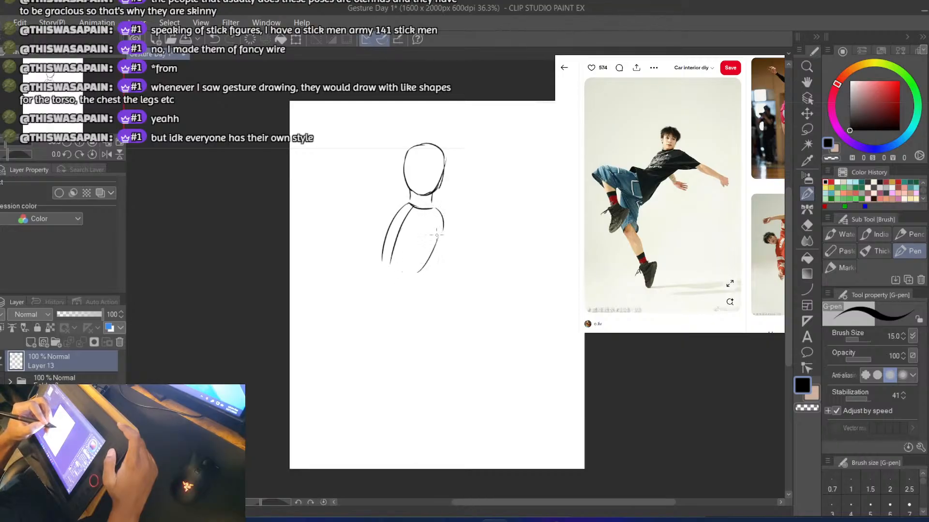
{"action": "key", "text": "ctrl+z"}
{"action": "left_click_drag", "start_coordinate": [442, 224], "coordinate": [411, 278]}
{"action": "key", "text": "ctrl+z"}
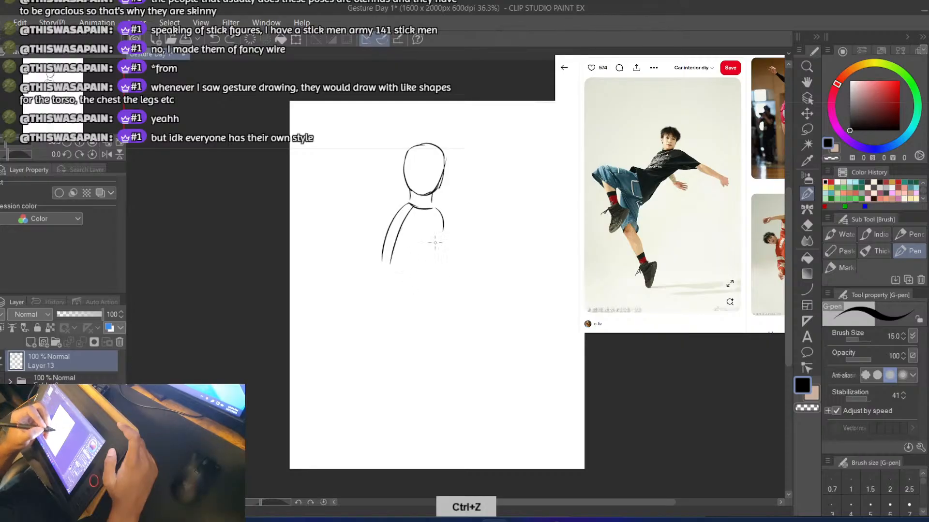
{"action": "key", "text": "ctrl+z"}
{"action": "mouse_move", "coordinate": [442, 223]}
{"action": "left_mouse_down"}
{"action": "mouse_move", "coordinate": [427, 285]}
{"action": "mouse_move", "coordinate": [435, 272]}
{"action": "mouse_move", "coordinate": [422, 282]}
{"action": "left_mouse_up"}
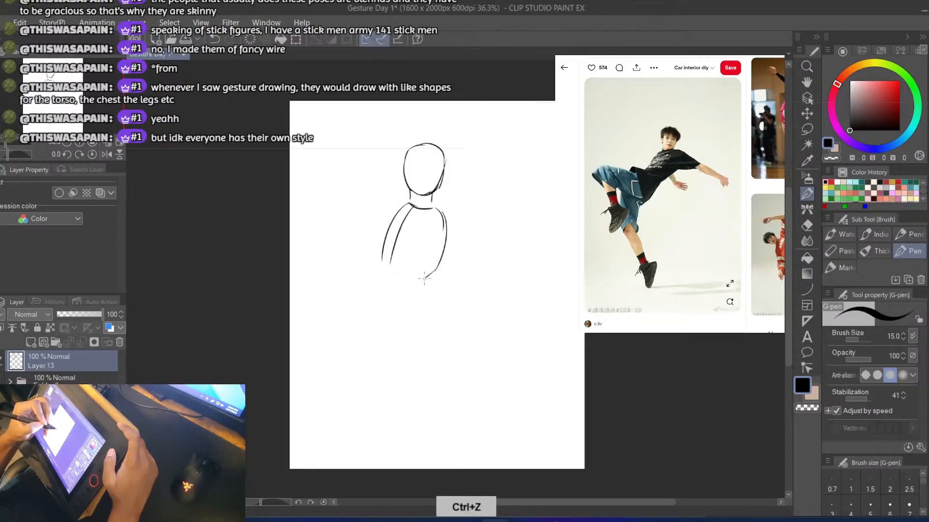
{"action": "key", "text": "ctrl+z"}
{"action": "key", "text": "ctrl+z"}
{"action": "left_click_drag", "start_coordinate": [443, 223], "coordinate": [417, 278]}
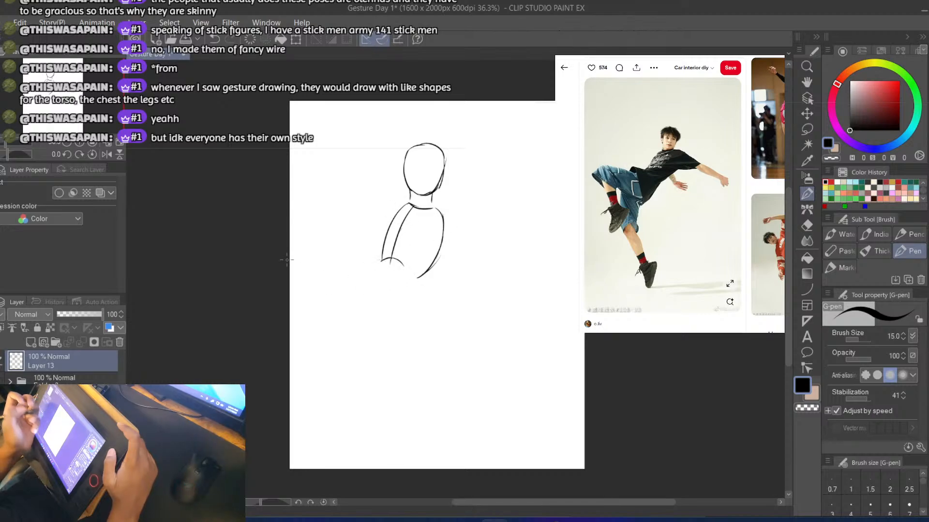
Erase all the torso lines, keeping only the head and neck strokes
{"action": "key", "text": "e"}
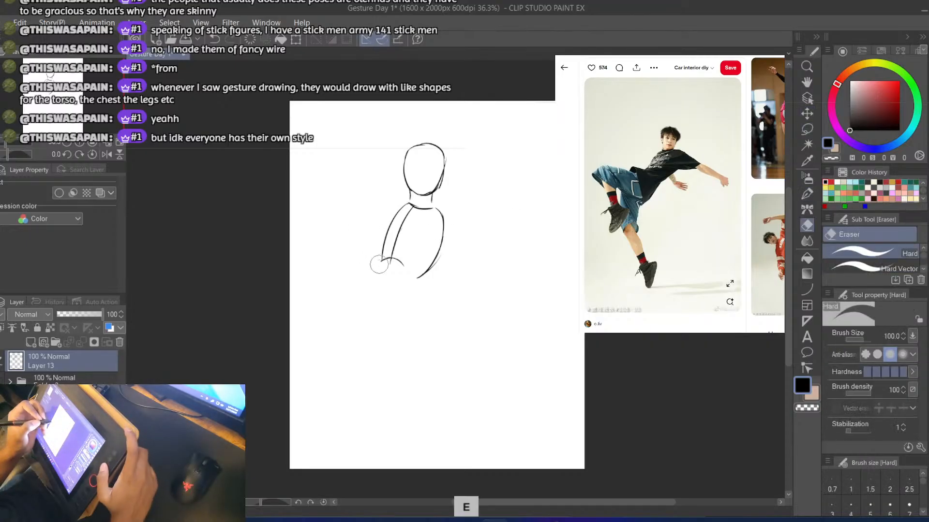
{"action": "mouse_move", "coordinate": [379, 265]}
{"action": "left_mouse_down"}
{"action": "mouse_move", "coordinate": [356, 251]}
{"action": "mouse_move", "coordinate": [361, 210]}
{"action": "mouse_move", "coordinate": [494, 211]}
{"action": "left_mouse_up"}
Transform the head and neck on Layer 13, moving them further right and scaling them down slightly
{"action": "key", "text": "ctrl+t"}
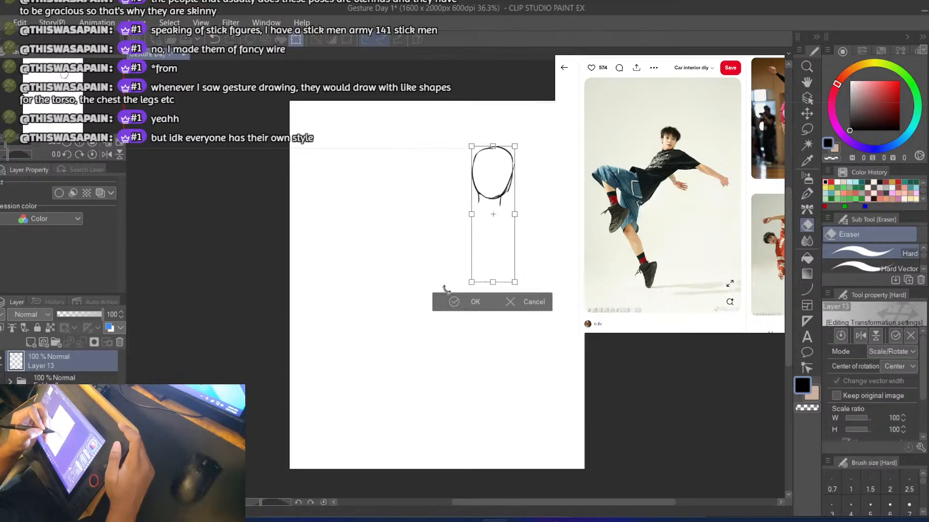
{"action": "mouse_move", "coordinate": [495, 252]}
{"action": "left_mouse_down"}
{"action": "mouse_move", "coordinate": [465, 251]}
{"action": "mouse_move", "coordinate": [481, 265]}
{"action": "mouse_move", "coordinate": [459, 254]}
{"action": "left_mouse_up"}
{"action": "left_click", "coordinate": [421, 292]}
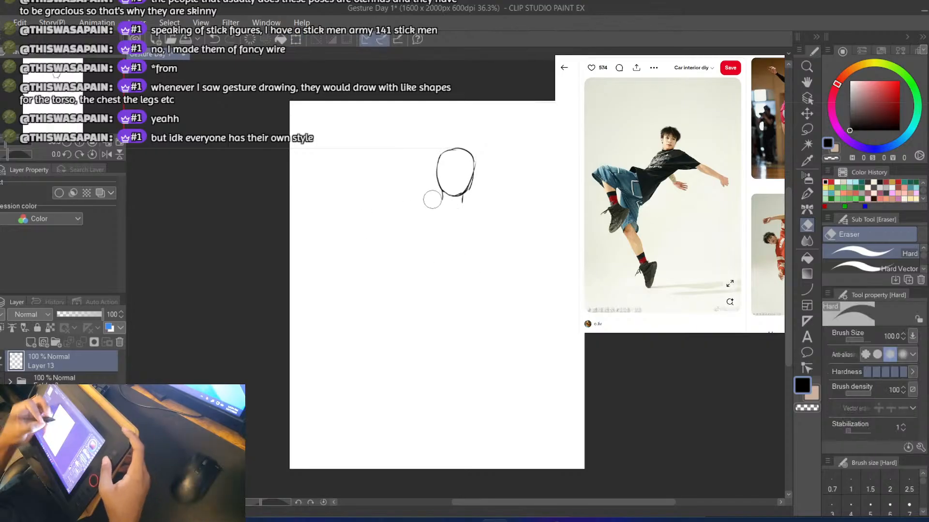
Draw the sloping shoulder lines with the G-pen, one curving down from each side of the neck, the right one reaching farther out
{"action": "key", "text": "b"}
{"action": "left_click_drag", "start_coordinate": [441, 195], "coordinate": [394, 242]}
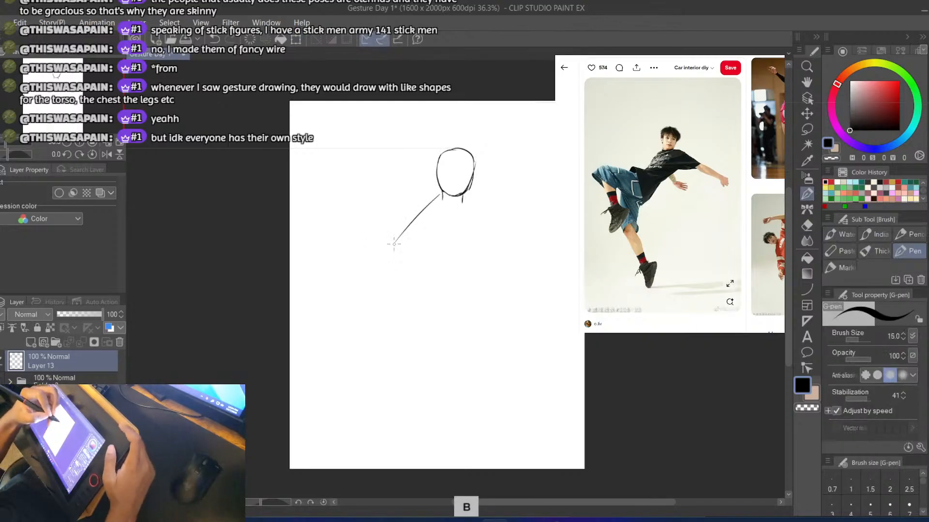
{"action": "key", "text": "ctrl+z"}
{"action": "left_click_drag", "start_coordinate": [441, 196], "coordinate": [402, 231]}
{"action": "key", "text": "ctrl+z"}
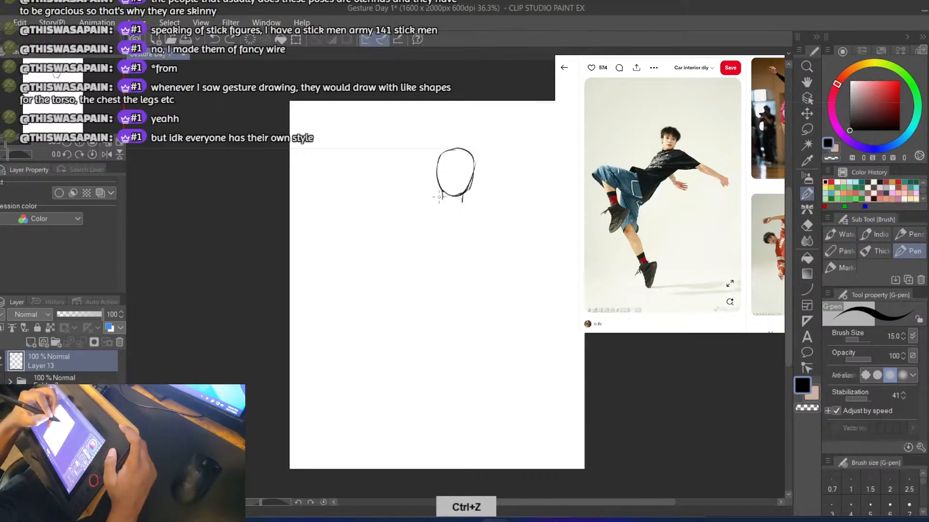
{"action": "key", "text": "ctrl+z"}
{"action": "mouse_move", "coordinate": [439, 197]}
{"action": "left_mouse_down"}
{"action": "mouse_move", "coordinate": [414, 218]}
{"action": "mouse_move", "coordinate": [394, 260]}
{"action": "mouse_move", "coordinate": [412, 214]}
{"action": "mouse_move", "coordinate": [396, 235]}
{"action": "left_mouse_up"}
{"action": "key", "text": "ctrl+z"}
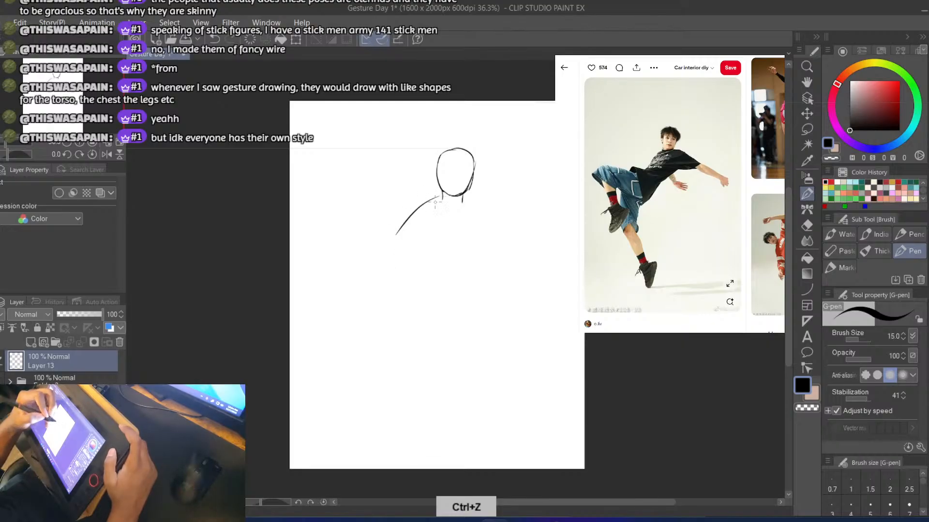
{"action": "left_click_drag", "start_coordinate": [466, 203], "coordinate": [543, 236]}
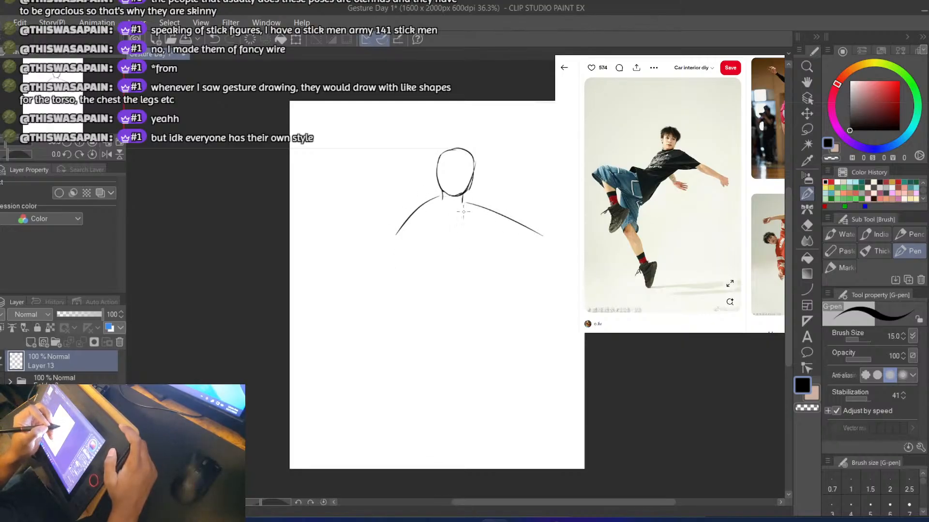
Draw a short diagonal line for the lower arm, running outward beneath the long right shoulder line
{"action": "left_click_drag", "start_coordinate": [462, 236], "coordinate": [510, 267]}
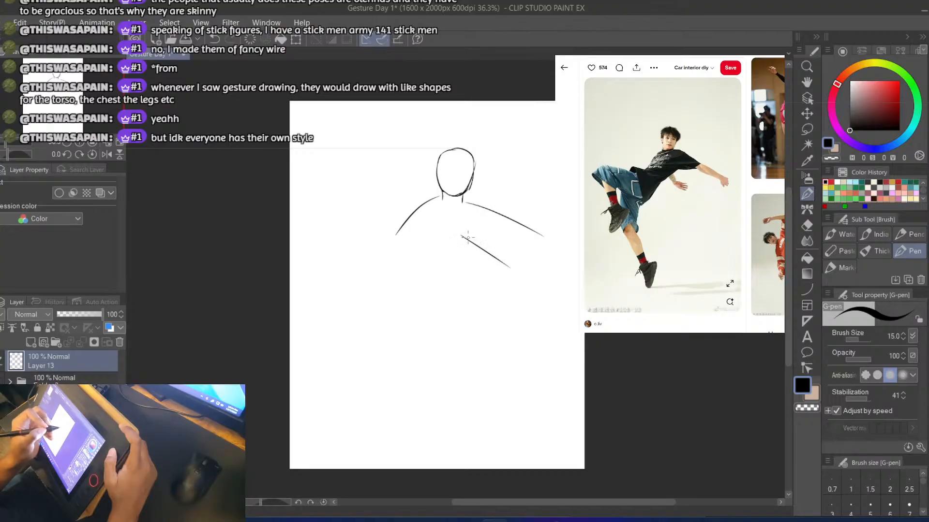
{"action": "key", "text": "ctrl+z"}
{"action": "left_click_drag", "start_coordinate": [463, 246], "coordinate": [485, 271]}
{"action": "key", "text": "ctrl+z"}
{"action": "left_click_drag", "start_coordinate": [458, 243], "coordinate": [493, 269]}
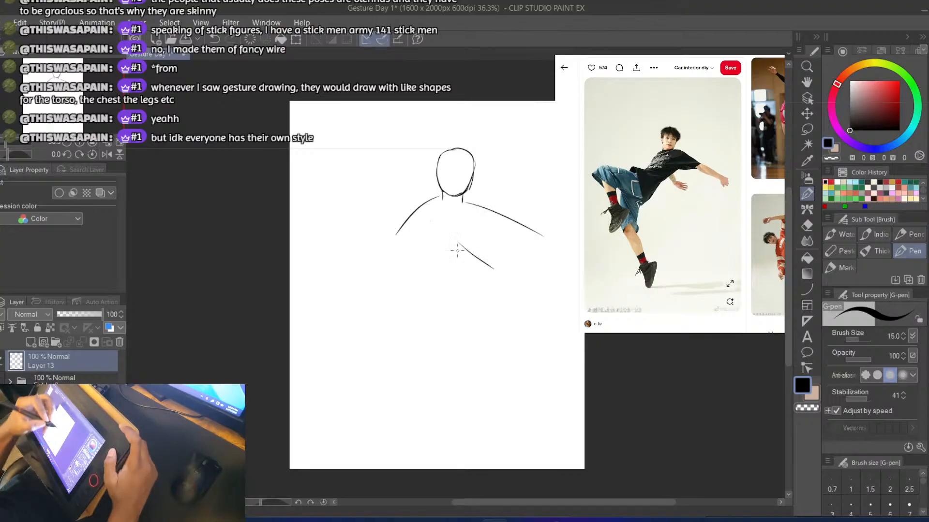
Draw the torso's right contour curving from the neck base to the waist, and extend its left contour down from the shoulder curve
{"action": "mouse_move", "coordinate": [412, 286]}
{"action": "left_mouse_down"}
{"action": "mouse_move", "coordinate": [459, 231]}
{"action": "mouse_move", "coordinate": [475, 227]}
{"action": "left_mouse_up"}
{"action": "key", "text": "ctrl+z"}
{"action": "key", "text": "ctrl+z"}
{"action": "mouse_move", "coordinate": [445, 254]}
{"action": "left_mouse_down"}
{"action": "mouse_move", "coordinate": [460, 239]}
{"action": "mouse_move", "coordinate": [449, 260]}
{"action": "mouse_move", "coordinate": [464, 215]}
{"action": "mouse_move", "coordinate": [427, 269]}
{"action": "left_mouse_up"}
{"action": "key", "text": "ctrl+z"}
{"action": "key", "text": "ctrl+z"}
{"action": "mouse_move", "coordinate": [470, 218]}
{"action": "left_mouse_down"}
{"action": "mouse_move", "coordinate": [428, 267]}
{"action": "mouse_move", "coordinate": [449, 242]}
{"action": "mouse_move", "coordinate": [421, 267]}
{"action": "left_mouse_up"}
{"action": "key", "text": "ctrl+z"}
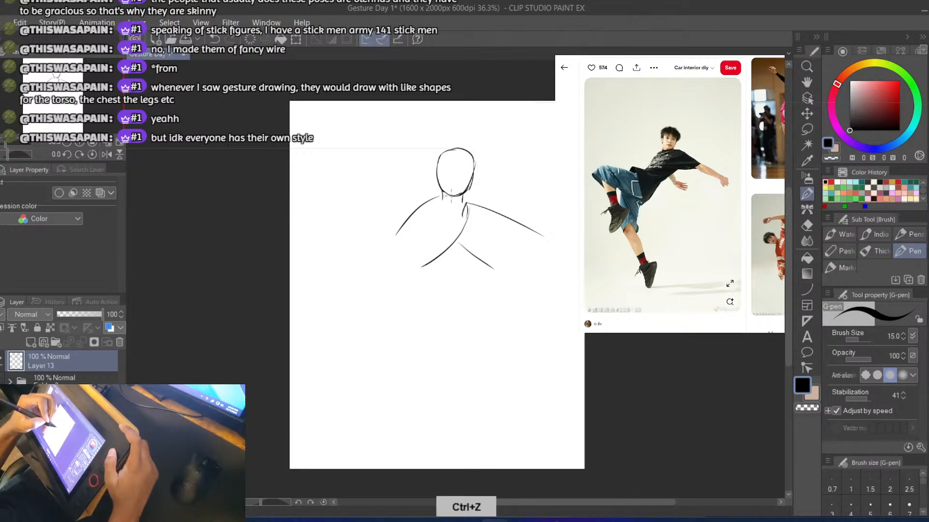
{"action": "key", "text": "ctrl+z"}
{"action": "mouse_move", "coordinate": [467, 204]}
{"action": "left_mouse_down"}
{"action": "mouse_move", "coordinate": [455, 246]}
{"action": "mouse_move", "coordinate": [408, 278]}
{"action": "left_mouse_up"}
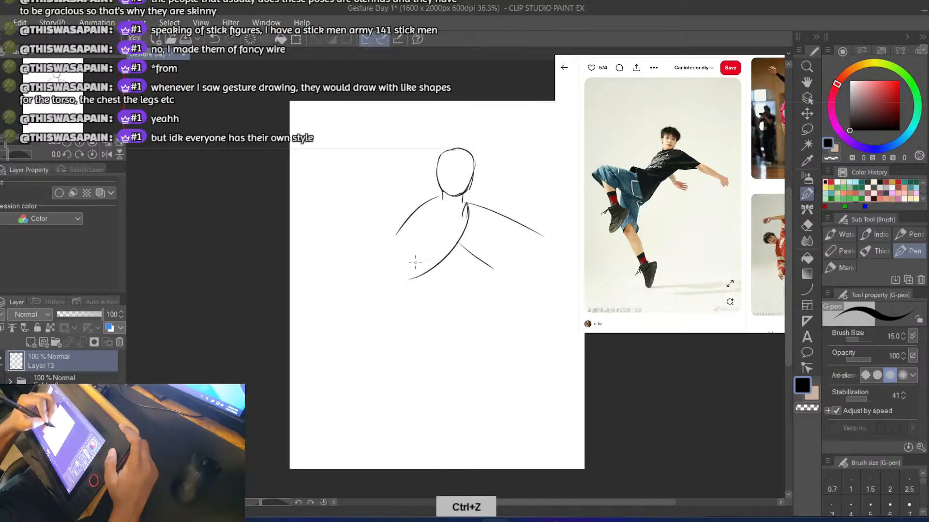
{"action": "key", "text": "ctrl+z"}
{"action": "mouse_move", "coordinate": [400, 223]}
{"action": "left_mouse_down"}
{"action": "mouse_move", "coordinate": [394, 264]}
{"action": "mouse_move", "coordinate": [399, 253]}
{"action": "left_mouse_up"}
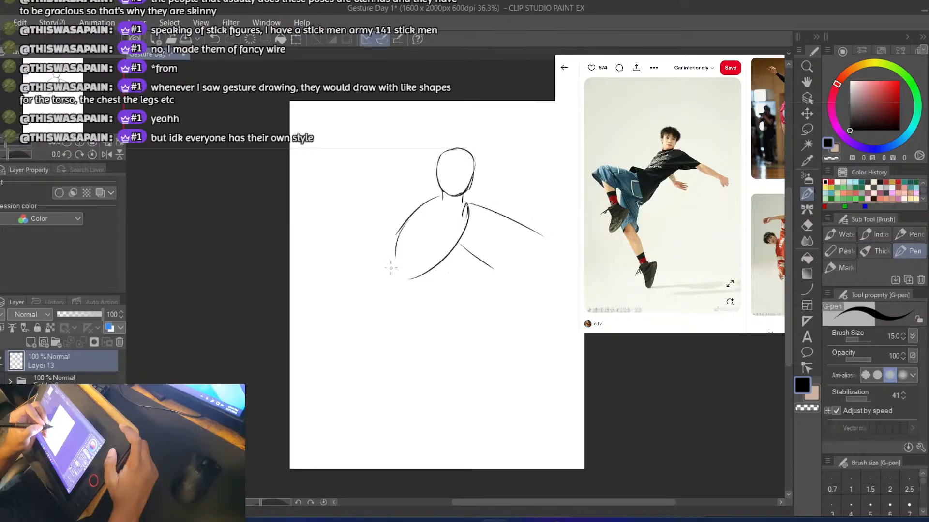
Draw an oval for the hip and the upper and lower contours of the raised thigh out to the knee
{"action": "key", "text": "ctrl+z"}
{"action": "mouse_move", "coordinate": [390, 272]}
{"action": "left_mouse_down"}
{"action": "mouse_move", "coordinate": [394, 307]}
{"action": "mouse_move", "coordinate": [312, 268]}
{"action": "left_mouse_up"}
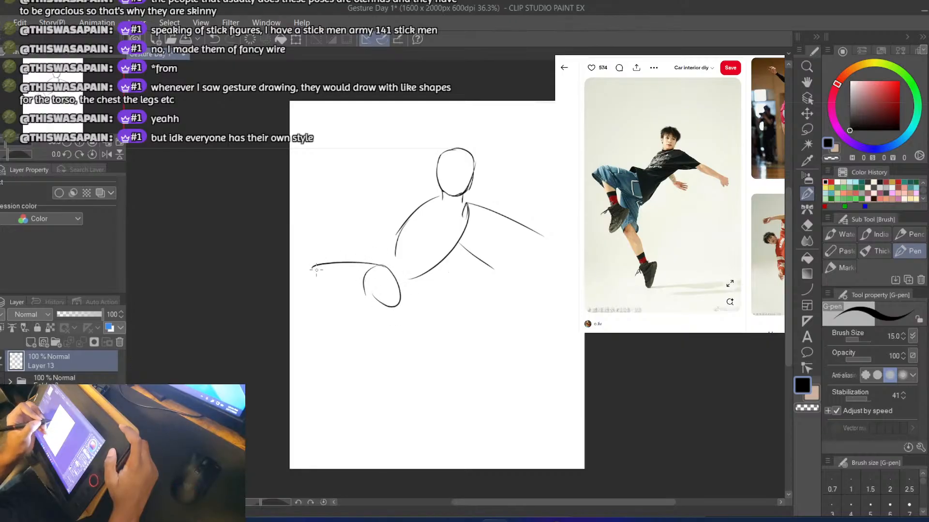
{"action": "key", "text": "ctrl+z"}
{"action": "mouse_move", "coordinate": [376, 295]}
{"action": "left_mouse_down"}
{"action": "mouse_move", "coordinate": [305, 285]}
{"action": "mouse_move", "coordinate": [308, 278]}
{"action": "mouse_move", "coordinate": [327, 368]}
{"action": "left_mouse_up"}
{"action": "key", "text": "ctrl+z"}
Draw the raised leg's shin and calf contours, tapering from the knee down to the ankle
{"action": "key", "text": "ctrl+z"}
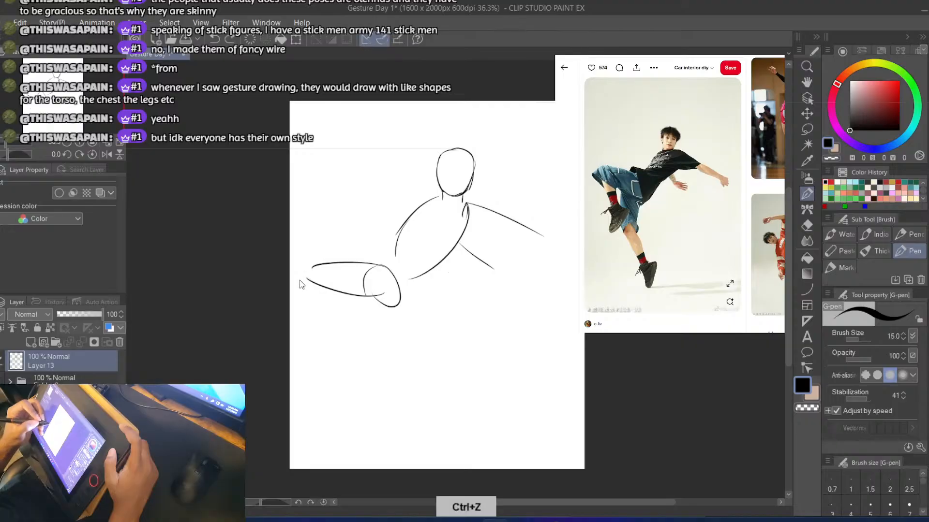
{"action": "left_click_drag", "start_coordinate": [305, 271], "coordinate": [331, 347]}
{"action": "mouse_move", "coordinate": [332, 279]}
{"action": "left_mouse_down"}
{"action": "mouse_move", "coordinate": [335, 363]}
{"action": "mouse_move", "coordinate": [338, 349]}
{"action": "left_mouse_up"}
{"action": "key", "text": "ctrl+z"}
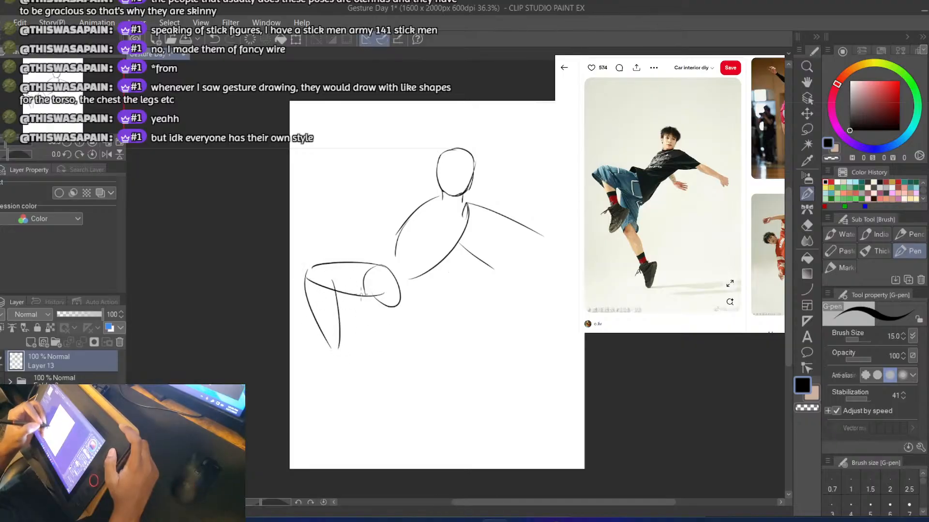
Draw both contours of the extended leg, from the hip through the knee to the ankle near the page's lower edge
{"action": "left_click_drag", "start_coordinate": [362, 293], "coordinate": [360, 368]}
{"action": "key", "text": "ctrl+z"}
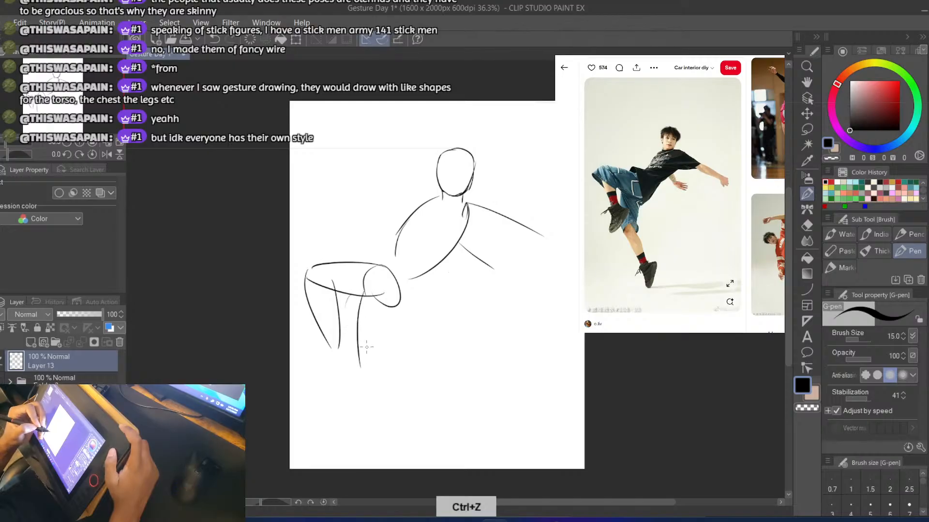
{"action": "mouse_move", "coordinate": [391, 301]}
{"action": "left_mouse_down"}
{"action": "mouse_move", "coordinate": [369, 373]}
{"action": "mouse_move", "coordinate": [380, 436]}
{"action": "left_mouse_up"}
{"action": "key", "text": "ctrl+z"}
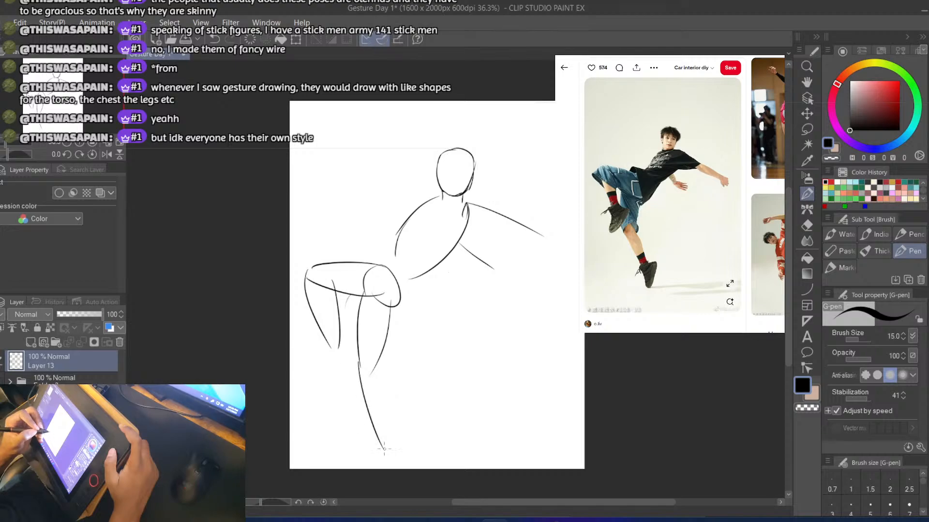
{"action": "key", "text": "ctrl+z"}
{"action": "mouse_move", "coordinate": [359, 364]}
{"action": "left_mouse_down"}
{"action": "mouse_move", "coordinate": [371, 415]}
{"action": "mouse_move", "coordinate": [379, 433]}
{"action": "left_mouse_up"}
{"action": "left_click_drag", "start_coordinate": [374, 364], "coordinate": [396, 437]}
{"action": "key", "text": "ctrl+z"}
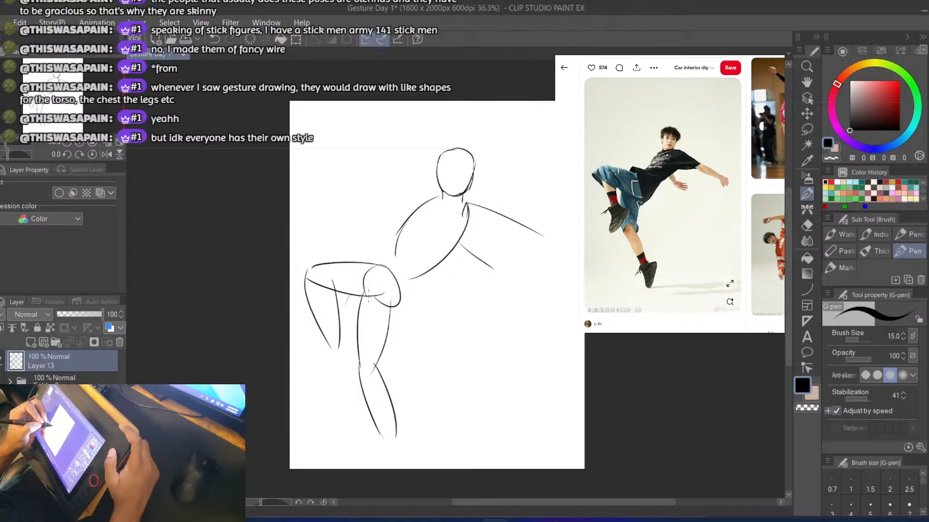
Add a larger curve around the hip oval and connect the waist to the hips with short lines on both sides
{"action": "mouse_move", "coordinate": [380, 259]}
{"action": "left_mouse_down"}
{"action": "mouse_move", "coordinate": [401, 274]}
{"action": "mouse_move", "coordinate": [391, 271]}
{"action": "mouse_move", "coordinate": [400, 314]}
{"action": "left_mouse_up"}
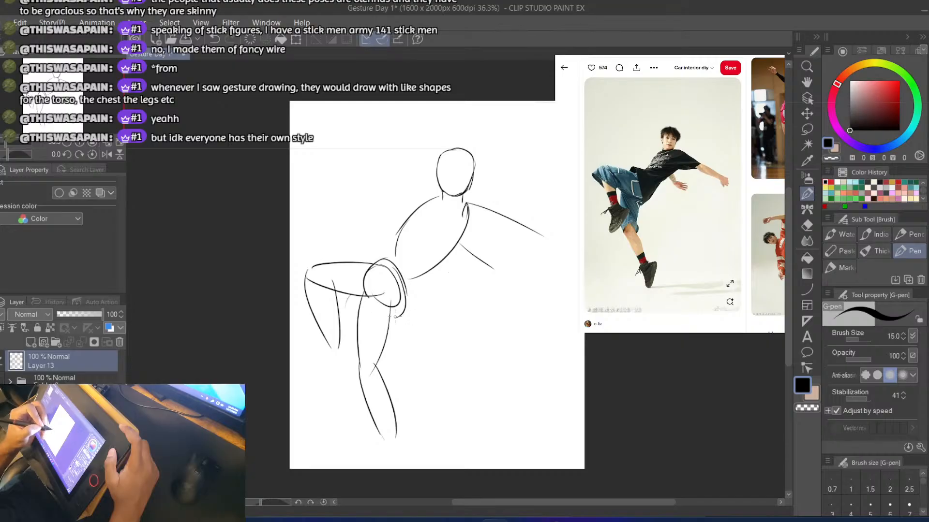
{"action": "key", "text": "ctrl+z"}
{"action": "key", "text": "ctrl+z"}
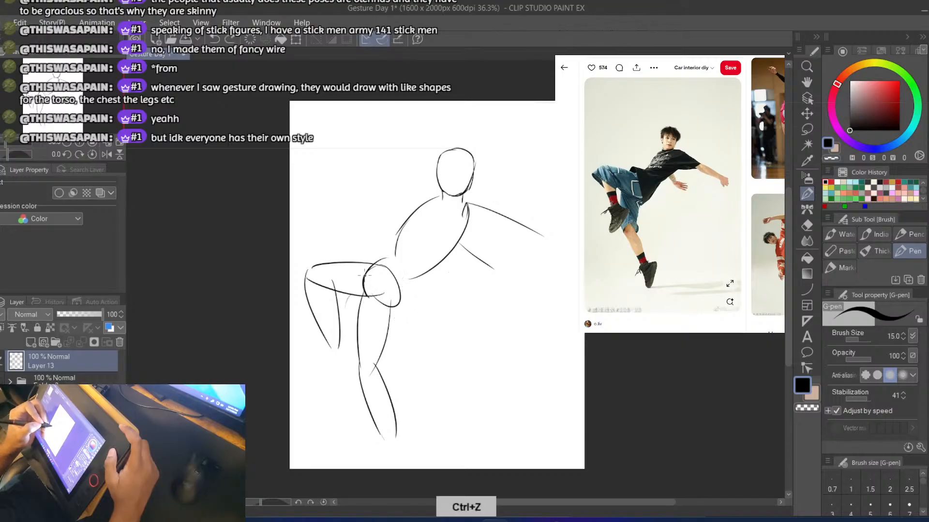
{"action": "mouse_move", "coordinate": [382, 260]}
{"action": "left_mouse_down"}
{"action": "mouse_move", "coordinate": [407, 307]}
{"action": "mouse_move", "coordinate": [394, 316]}
{"action": "mouse_move", "coordinate": [386, 309]}
{"action": "mouse_move", "coordinate": [443, 241]}
{"action": "left_mouse_up"}
{"action": "key", "text": "ctrl+z"}
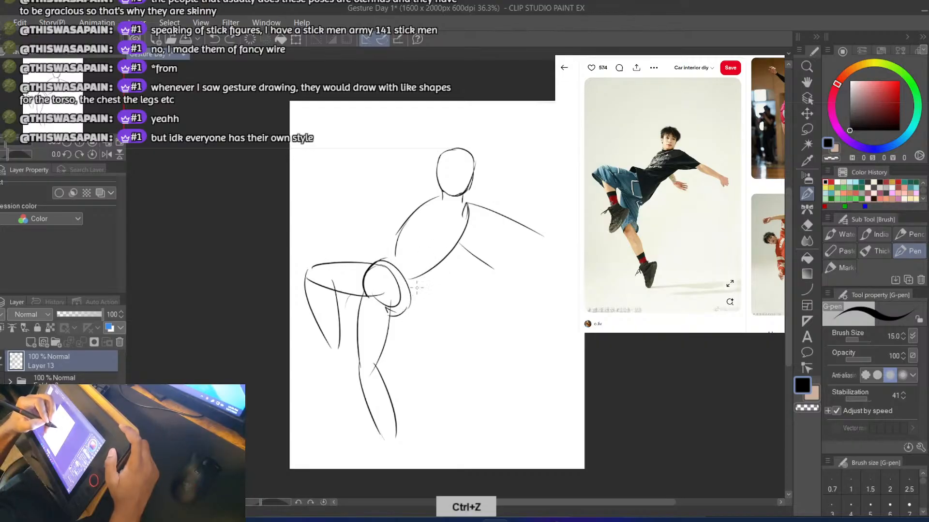
{"action": "left_click_drag", "start_coordinate": [409, 312], "coordinate": [424, 272]}
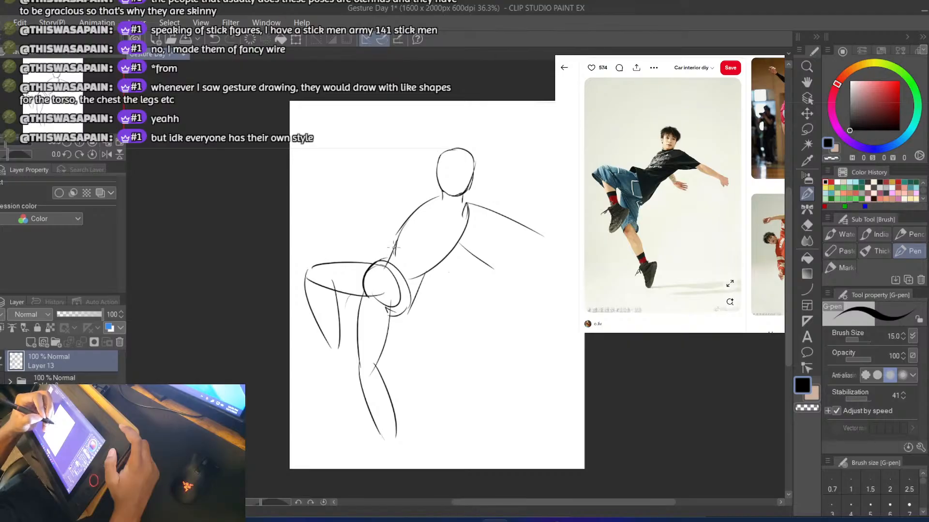
{"action": "key", "text": "ctrl+z"}
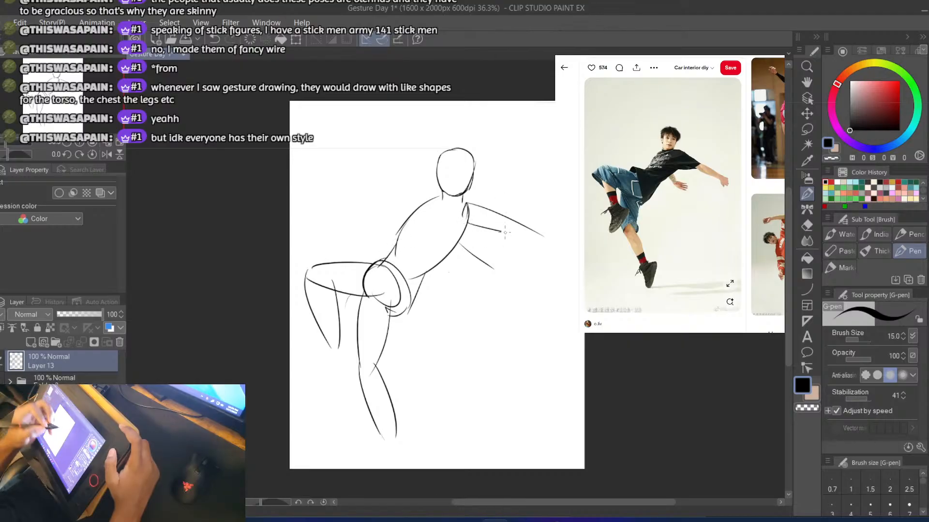
Complete the outstretched upper arm with its underside contour and two forearm lines reaching toward the page edge
{"action": "left_click_drag", "start_coordinate": [505, 232], "coordinate": [541, 238]}
{"action": "key", "text": "ctrl+z"}
{"action": "left_click_drag", "start_coordinate": [466, 222], "coordinate": [554, 254]}
{"action": "key", "text": "ctrl+z"}
{"action": "left_click_drag", "start_coordinate": [520, 224], "coordinate": [554, 235]}
{"action": "key", "text": "ctrl+z"}
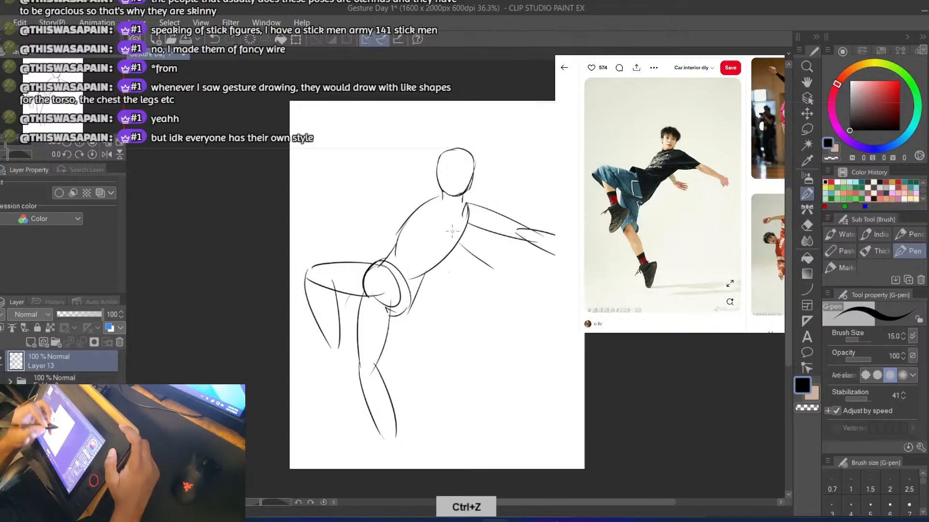
Complete the lower arm with its forearm and hand lines, and reinforce the torso's left contour below the shoulder
{"action": "key", "text": "ctrl+z"}
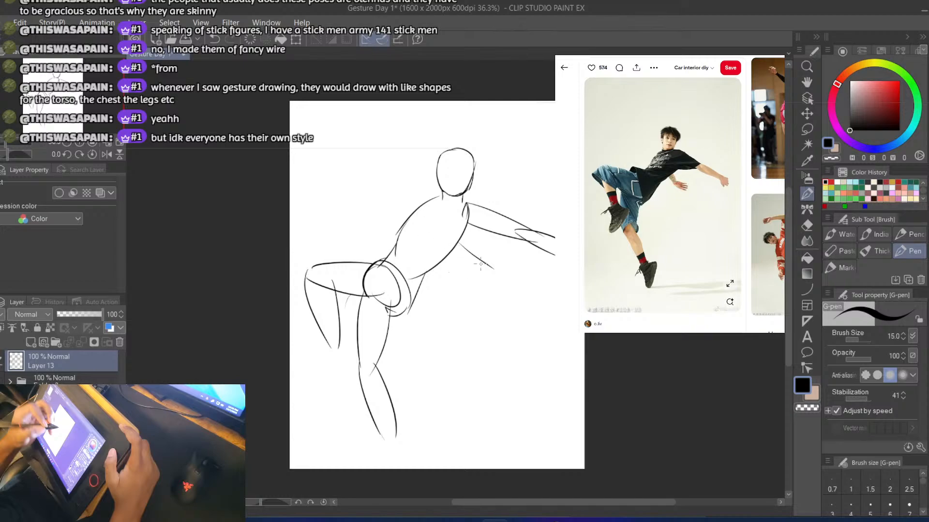
{"action": "key", "text": "ctrl+z"}
{"action": "left_click_drag", "start_coordinate": [475, 241], "coordinate": [490, 267]}
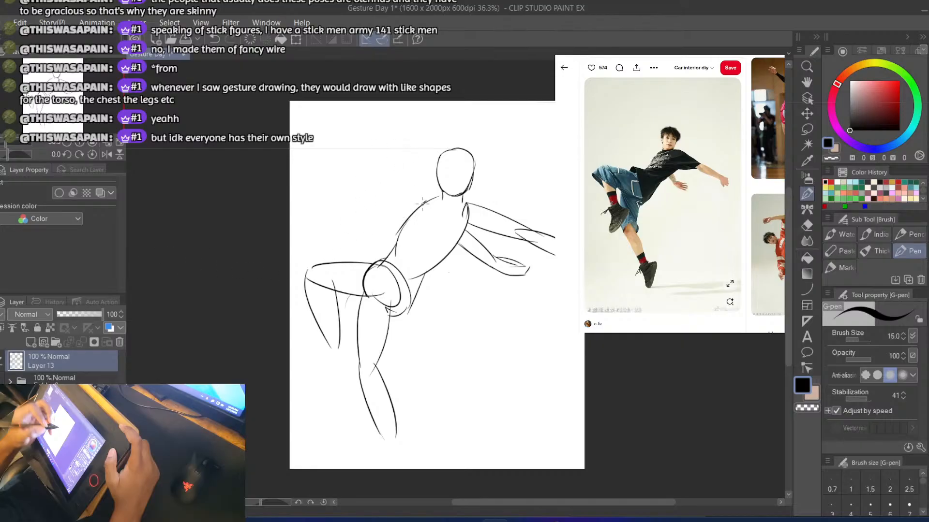
{"action": "left_click_drag", "start_coordinate": [427, 203], "coordinate": [396, 240]}
{"action": "key", "text": "ctrl+z"}
Draw pointed feet at the ankles of the raised leg and the extended leg
{"action": "left_click_drag", "start_coordinate": [304, 368], "coordinate": [328, 366]}
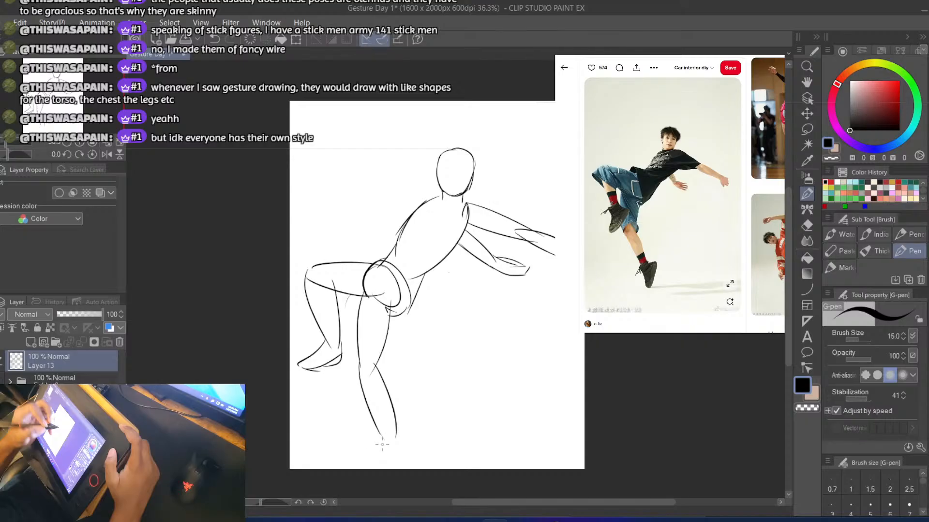
{"action": "key", "text": "ctrl+z"}
{"action": "left_click_drag", "start_coordinate": [381, 437], "coordinate": [374, 466]}
Add a new raster layer, lower the Layer 13 sketch's opacity to 16%, and make the new layer active
{"action": "left_click", "coordinate": [30, 343]}
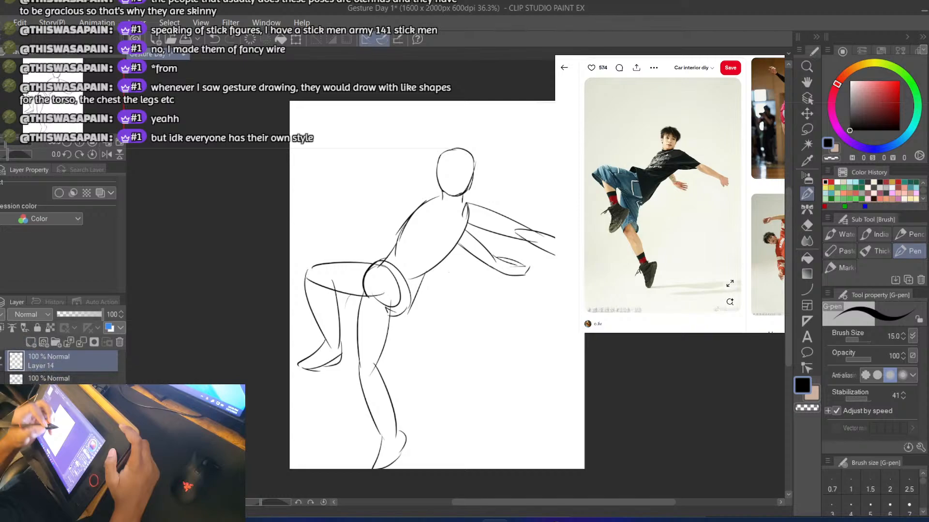
{"action": "left_click", "coordinate": [43, 382]}
{"action": "left_click_drag", "start_coordinate": [70, 315], "coordinate": [65, 314]}
{"action": "left_click", "coordinate": [57, 366]}
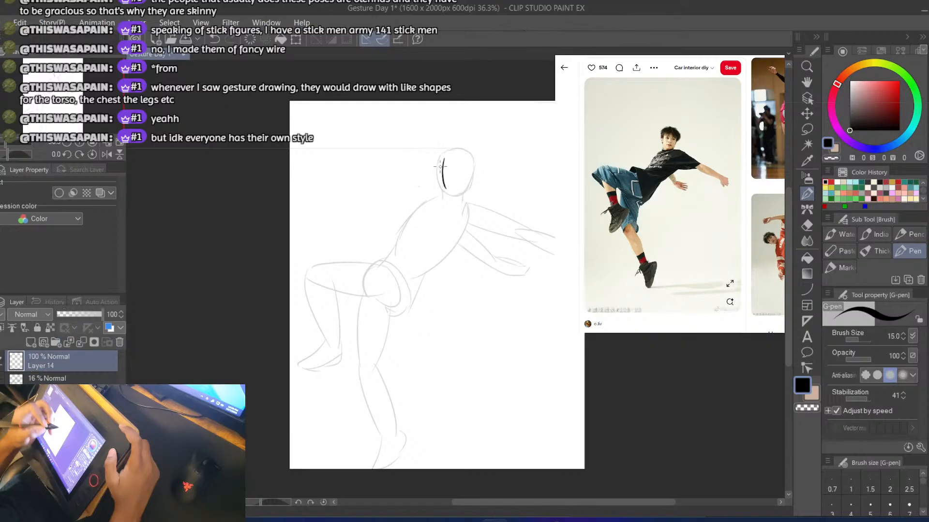
Draw the chin and the right side of the face over the faded head on Layer 14
{"action": "key", "text": "ctrl+z"}
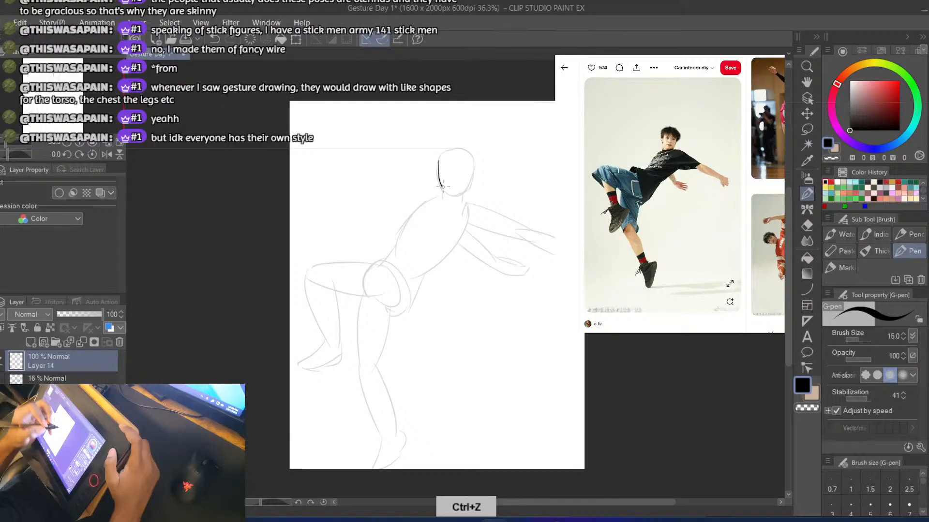
{"action": "key", "text": "ctrl+z"}
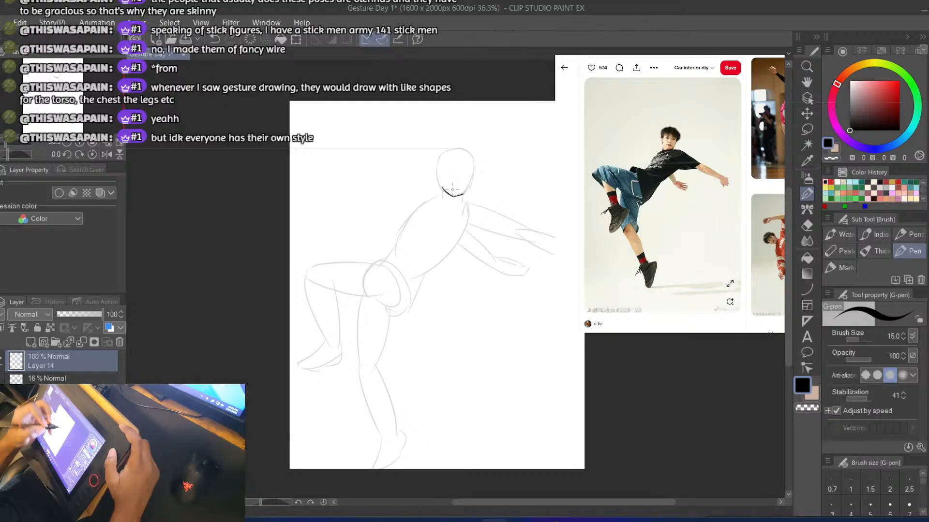
{"action": "key", "text": "ctrl+z"}
{"action": "key", "text": "ctrl+z"}
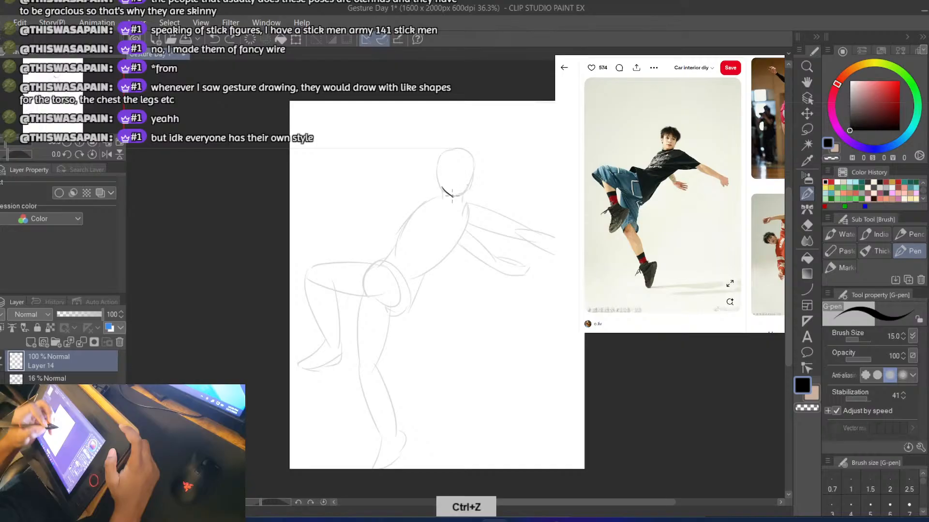
{"action": "key", "text": "ctrl+z"}
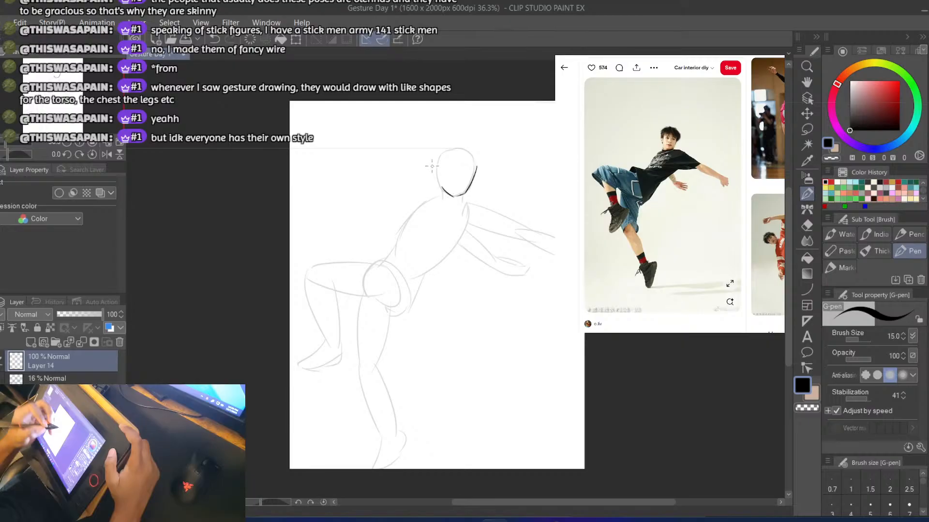
Draw the left side of the face, close the head with a rounded crown, and add the right neck line
{"action": "key", "text": "ctrl+z"}
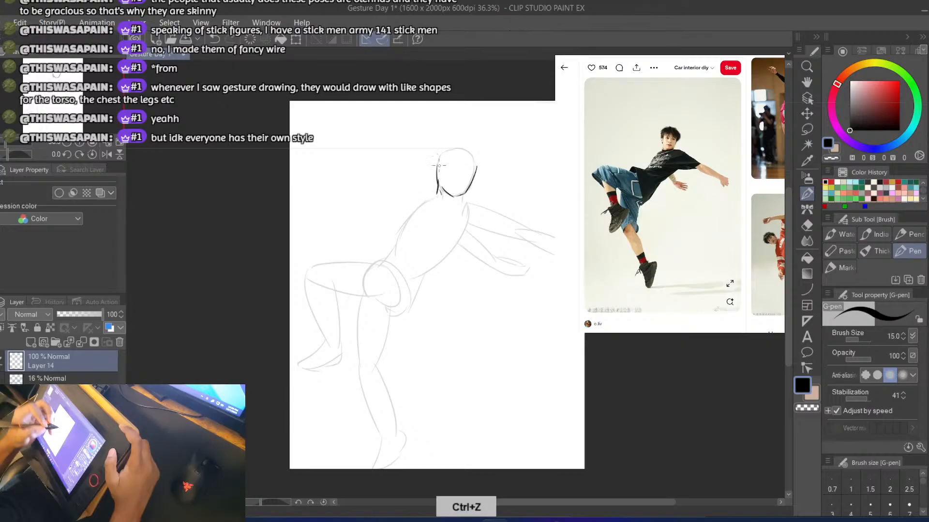
{"action": "key", "text": "ctrl+z"}
{"action": "key", "text": "ctrl+z"}
{"action": "mouse_move", "coordinate": [438, 149]}
{"action": "left_mouse_down"}
{"action": "mouse_move", "coordinate": [460, 141]}
{"action": "mouse_move", "coordinate": [476, 157]}
{"action": "left_mouse_up"}
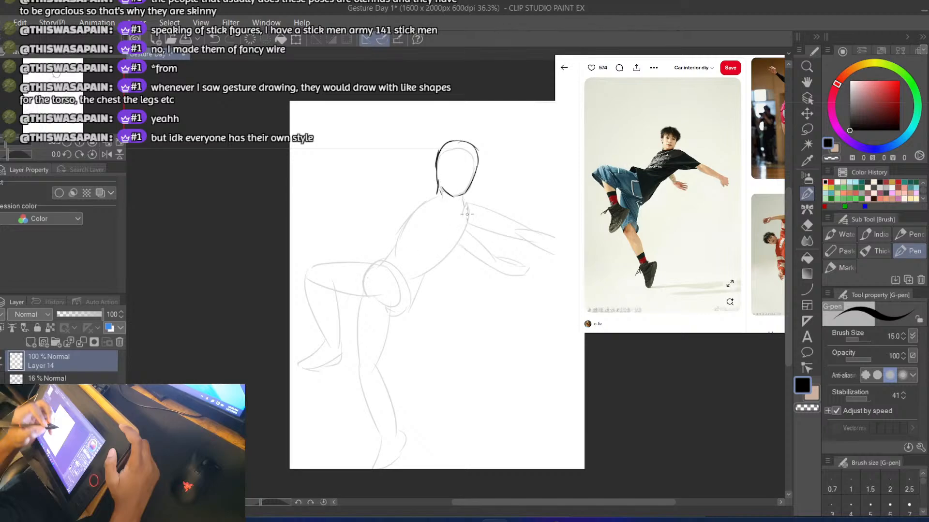
{"action": "left_click_drag", "start_coordinate": [464, 194], "coordinate": [465, 218]}
Transform the head and neck on Layer 14, scaling them down slightly to fit the faded sketch's head
{"action": "left_click", "coordinate": [807, 115]}
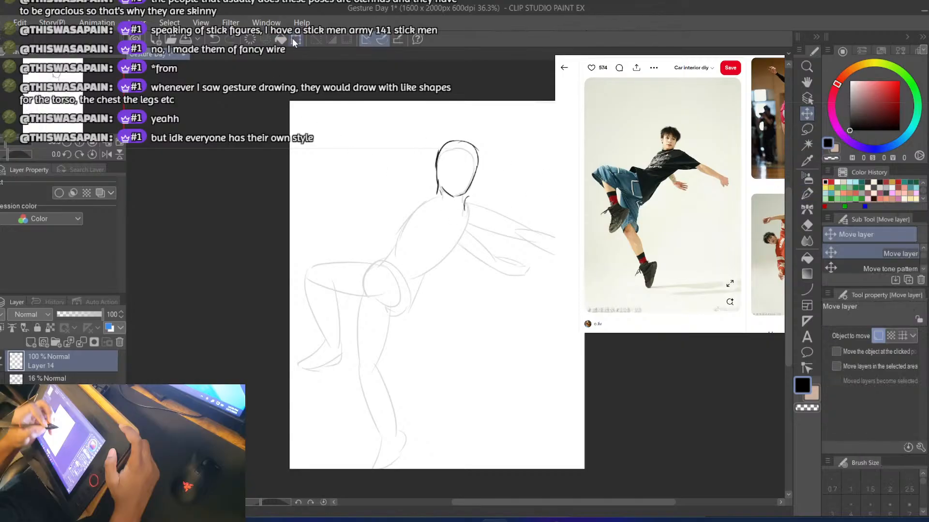
{"action": "key", "text": "ctrl+t"}
{"action": "left_click_drag", "start_coordinate": [439, 205], "coordinate": [436, 212]}
{"action": "left_click", "coordinate": [414, 236]}
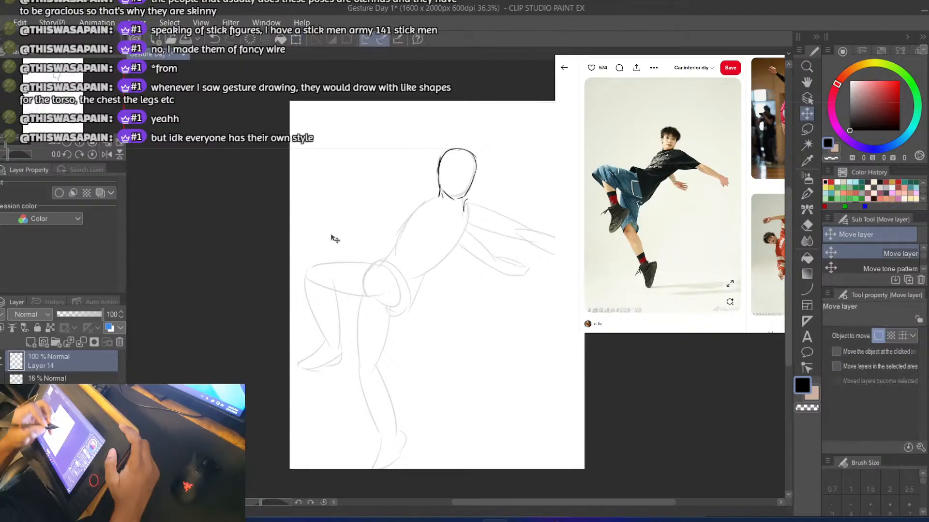
Draw the curved back line of the torso with the G-pen, from the neck down to the bottom of the ribcage
{"action": "key", "text": "b"}
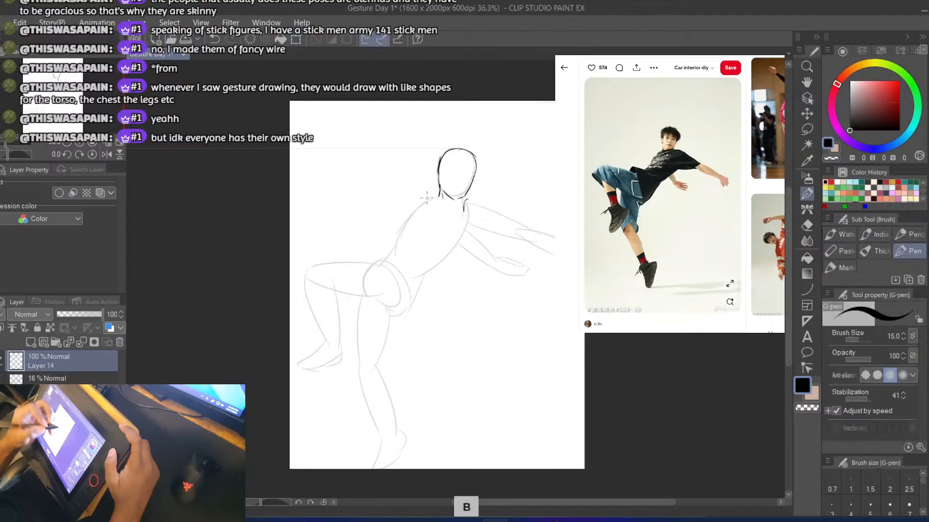
{"action": "mouse_move", "coordinate": [438, 195]}
{"action": "left_mouse_down"}
{"action": "mouse_move", "coordinate": [405, 223]}
{"action": "mouse_move", "coordinate": [393, 250]}
{"action": "mouse_move", "coordinate": [402, 241]}
{"action": "mouse_move", "coordinate": [428, 247]}
{"action": "mouse_move", "coordinate": [417, 271]}
{"action": "mouse_move", "coordinate": [397, 250]}
{"action": "mouse_move", "coordinate": [424, 266]}
{"action": "left_mouse_up"}
{"action": "key", "text": "ctrl+z"}
{"action": "key", "text": "ctrl+z"}
{"action": "key", "text": "ctrl+z"}
{"action": "key", "text": "ctrl+z"}
{"action": "key", "text": "ctrl+z"}
{"action": "key", "text": "ctrl+z"}
{"action": "key", "text": "ctrl+z"}
{"action": "key", "text": "ctrl+z"}
{"action": "key", "text": "ctrl+z"}
{"action": "key", "text": "ctrl+z"}
{"action": "key", "text": "ctrl+z"}
{"action": "key", "text": "ctrl+z"}
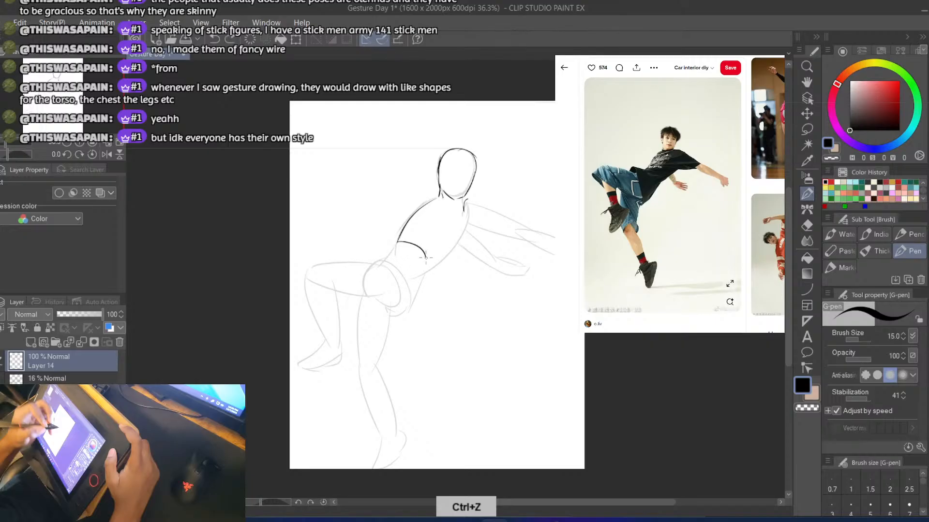
{"action": "key", "text": "ctrl+z"}
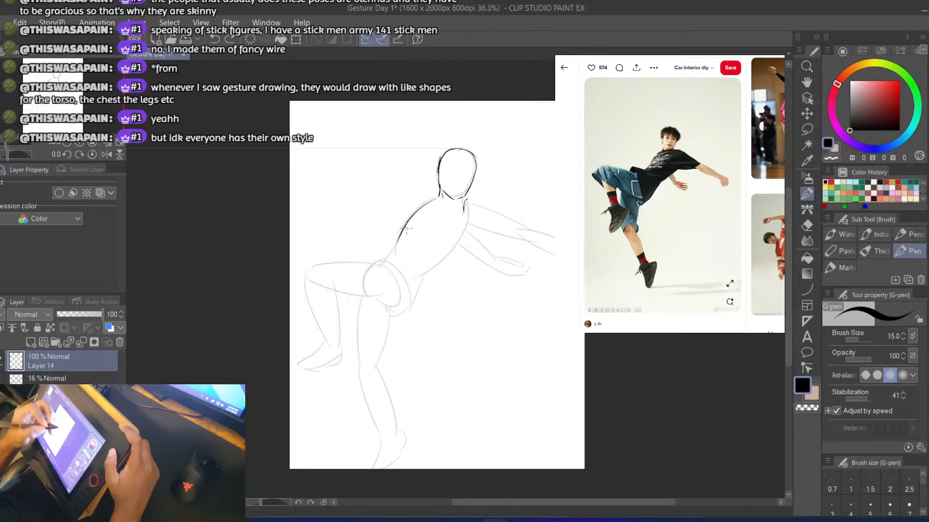
{"action": "key", "text": "ctrl+z"}
Draw a slanted oval at the lower end of the ribcage, starting from the back line
{"action": "left_click_drag", "start_coordinate": [406, 230], "coordinate": [413, 265]}
{"action": "mouse_move", "coordinate": [405, 231]}
{"action": "left_mouse_down"}
{"action": "mouse_move", "coordinate": [424, 277]}
{"action": "mouse_move", "coordinate": [425, 268]}
{"action": "left_mouse_up"}
{"action": "key", "text": "ctrl+z"}
{"action": "key", "text": "ctrl+z"}
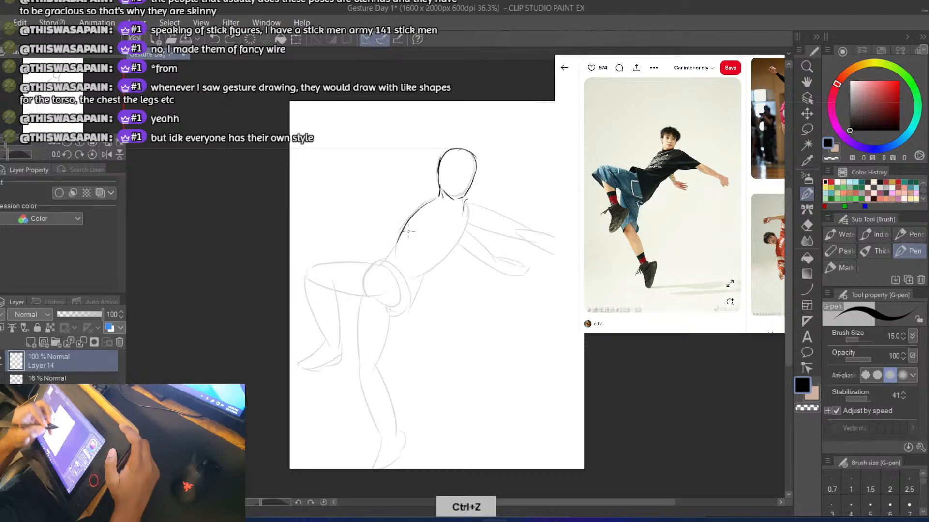
{"action": "mouse_move", "coordinate": [405, 228]}
{"action": "left_mouse_down"}
{"action": "mouse_move", "coordinate": [431, 256]}
{"action": "mouse_move", "coordinate": [422, 272]}
{"action": "left_mouse_up"}
{"action": "key", "text": "ctrl+z"}
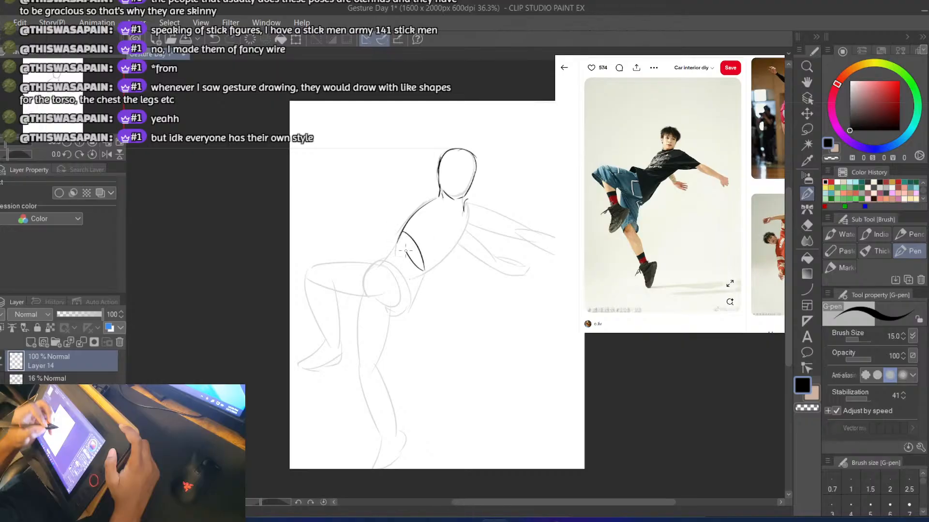
{"action": "key", "text": "ctrl+z"}
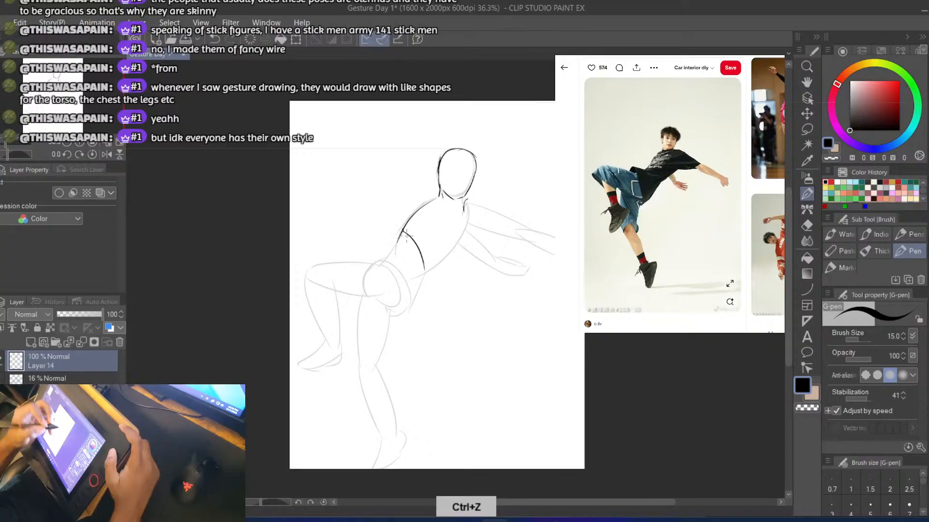
{"action": "key", "text": "ctrl+z"}
{"action": "mouse_move", "coordinate": [406, 226]}
{"action": "left_mouse_down"}
{"action": "mouse_move", "coordinate": [423, 265]}
{"action": "mouse_move", "coordinate": [403, 228]}
{"action": "left_mouse_up"}
{"action": "key", "text": "ctrl+z"}
Draw the curved chest line from the ribcage oval up to the neck, closing the ribcage
{"action": "left_click_drag", "start_coordinate": [423, 267], "coordinate": [460, 238]}
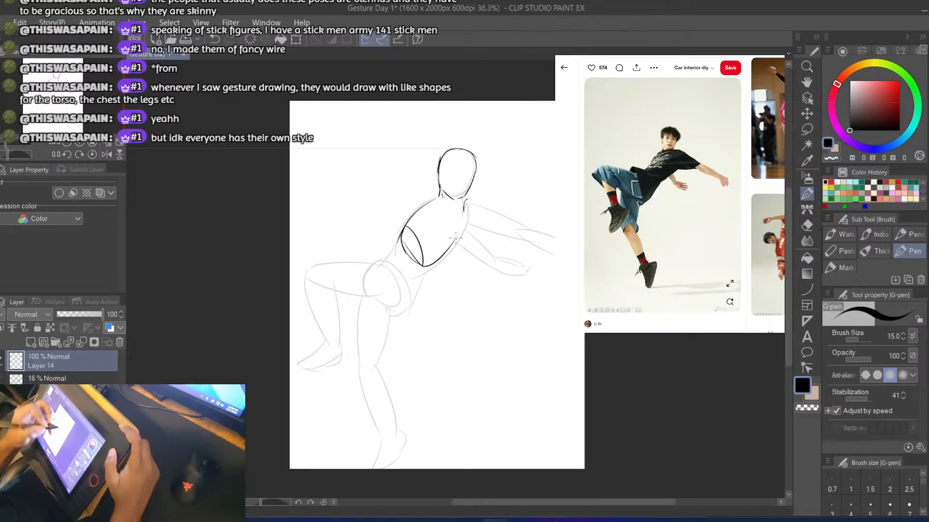
{"action": "key", "text": "ctrl+z"}
{"action": "left_click_drag", "start_coordinate": [422, 267], "coordinate": [462, 220]}
{"action": "key", "text": "ctrl+z"}
{"action": "mouse_move", "coordinate": [422, 267]}
{"action": "left_mouse_down"}
{"action": "mouse_move", "coordinate": [462, 218]}
{"action": "mouse_move", "coordinate": [418, 264]}
{"action": "left_mouse_up"}
{"action": "key", "text": "ctrl+z"}
{"action": "left_click_drag", "start_coordinate": [411, 217], "coordinate": [419, 237]}
{"action": "key", "text": "ctrl+z"}
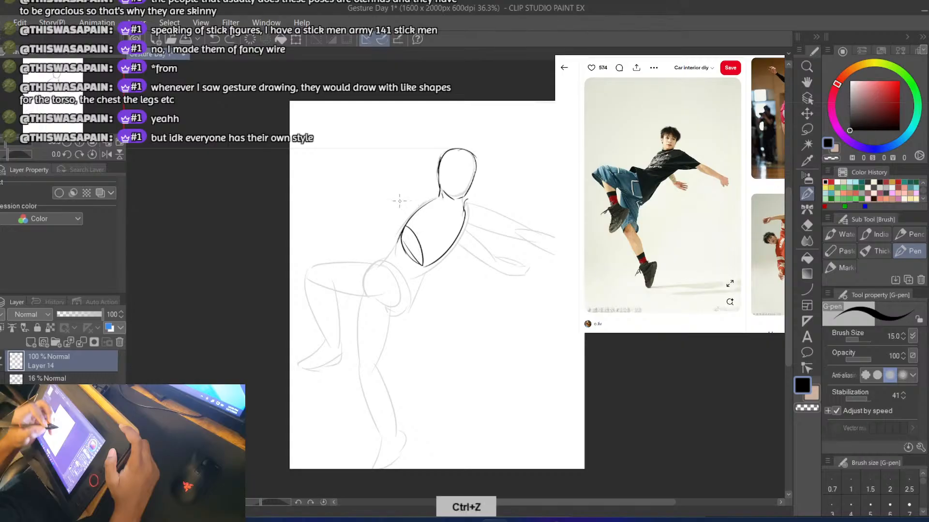
Draw a short spine line down from the ribcage and a slanted oval for the top of the pelvis
{"action": "mouse_move", "coordinate": [413, 248]}
{"action": "left_mouse_down"}
{"action": "mouse_move", "coordinate": [395, 272]}
{"action": "mouse_move", "coordinate": [413, 277]}
{"action": "mouse_move", "coordinate": [405, 302]}
{"action": "left_mouse_up"}
{"action": "key", "text": "ctrl+z"}
{"action": "key", "text": "ctrl+z"}
{"action": "key", "text": "ctrl+z"}
{"action": "key", "text": "ctrl+z"}
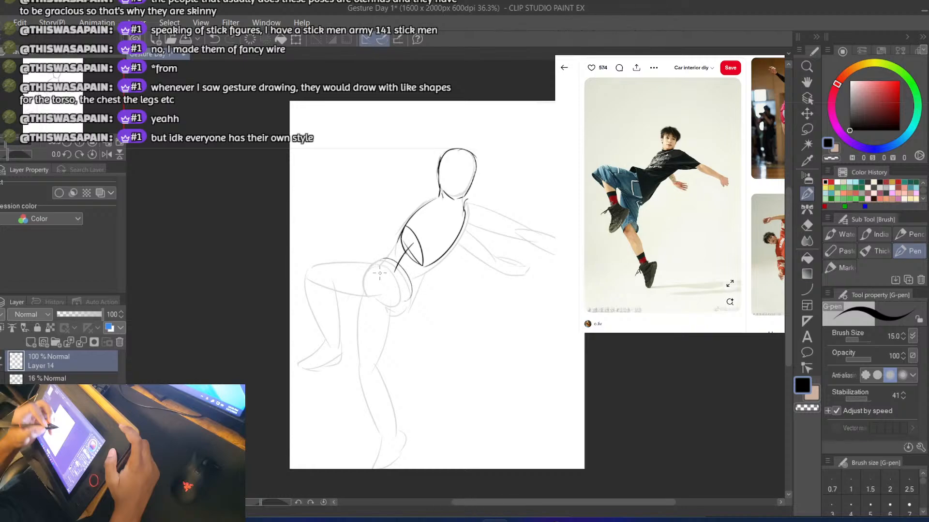
{"action": "key", "text": "ctrl+z"}
{"action": "mouse_move", "coordinate": [388, 261]}
{"action": "left_mouse_down"}
{"action": "mouse_move", "coordinate": [405, 299]}
{"action": "mouse_move", "coordinate": [385, 271]}
{"action": "mouse_move", "coordinate": [416, 298]}
{"action": "mouse_move", "coordinate": [396, 265]}
{"action": "mouse_move", "coordinate": [386, 267]}
{"action": "mouse_move", "coordinate": [413, 288]}
{"action": "mouse_move", "coordinate": [382, 262]}
{"action": "mouse_move", "coordinate": [419, 298]}
{"action": "mouse_move", "coordinate": [383, 265]}
{"action": "left_mouse_up"}
{"action": "key", "text": "ctrl+z"}
Draw the rounded underside of the pelvis and the curve of the hip beneath the pelvis oval
{"action": "key", "text": "ctrl+z"}
{"action": "key", "text": "ctrl+z"}
{"action": "key", "text": "ctrl+z"}
{"action": "key", "text": "ctrl+z"}
{"action": "key", "text": "ctrl+z"}
{"action": "key", "text": "ctrl+z"}
{"action": "left_click_drag", "start_coordinate": [412, 303], "coordinate": [382, 314]}
{"action": "key", "text": "ctrl+z"}
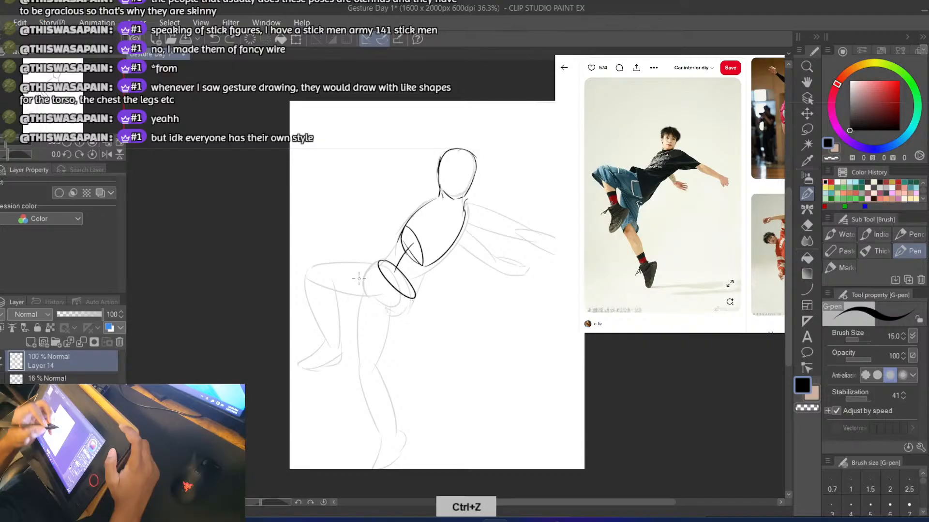
{"action": "mouse_move", "coordinate": [359, 277]}
{"action": "left_mouse_down"}
{"action": "mouse_move", "coordinate": [399, 311]}
{"action": "mouse_move", "coordinate": [409, 302]}
{"action": "mouse_move", "coordinate": [382, 320]}
{"action": "left_mouse_up"}
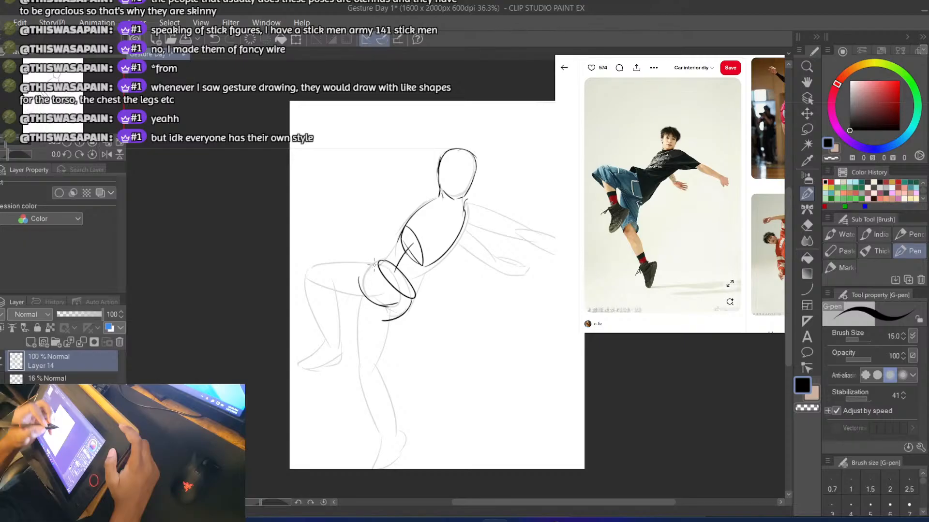
{"action": "left_click_drag", "start_coordinate": [377, 262], "coordinate": [364, 277]}
{"action": "key", "text": "ctrl+z"}
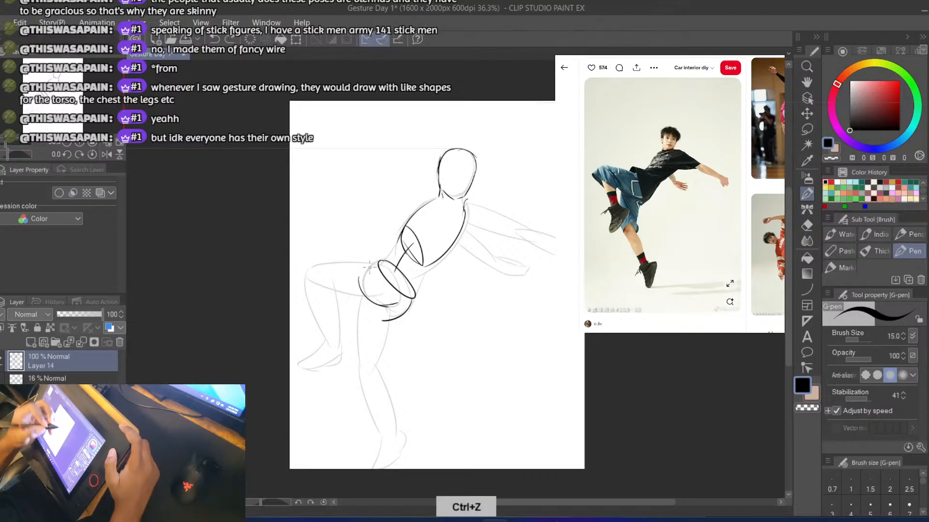
Draw the upper and lower thigh lines of the raised leg from the pelvis to the knee
{"action": "mouse_move", "coordinate": [378, 260]}
{"action": "left_mouse_down"}
{"action": "mouse_move", "coordinate": [328, 262]}
{"action": "mouse_move", "coordinate": [300, 271]}
{"action": "left_mouse_up"}
{"action": "key", "text": "ctrl+z"}
{"action": "left_click_drag", "start_coordinate": [377, 303], "coordinate": [324, 289]}
{"action": "key", "text": "ctrl+z"}
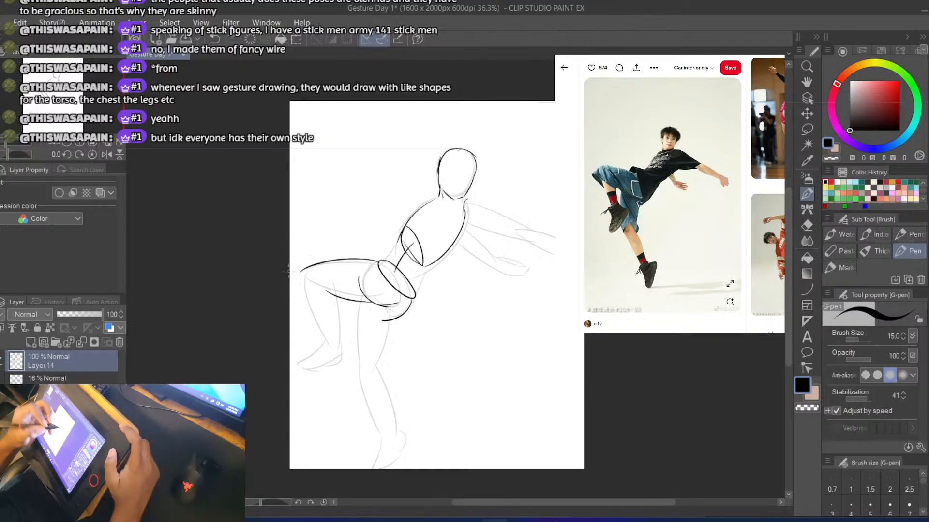
{"action": "key", "text": "ctrl+z"}
Try to draw the shin and calf lines of the raised leg down from the knee
{"action": "mouse_move", "coordinate": [300, 273]}
{"action": "left_mouse_down"}
{"action": "mouse_move", "coordinate": [301, 305]}
{"action": "mouse_move", "coordinate": [319, 338]}
{"action": "left_mouse_up"}
{"action": "key", "text": "ctrl+z"}
{"action": "left_click_drag", "start_coordinate": [323, 283], "coordinate": [336, 356]}
{"action": "key", "text": "ctrl+z"}
{"action": "key", "text": "ctrl+z"}
{"action": "left_click_drag", "start_coordinate": [328, 283], "coordinate": [337, 343]}
{"action": "key", "text": "ctrl+z"}
{"action": "left_click_drag", "start_coordinate": [329, 283], "coordinate": [344, 349]}
{"action": "key", "text": "ctrl+z"}
{"action": "left_click_drag", "start_coordinate": [304, 307], "coordinate": [331, 353]}
{"action": "left_click_drag", "start_coordinate": [357, 300], "coordinate": [333, 353]}
{"action": "key", "text": "ctrl+z"}
{"action": "key", "text": "ctrl+z"}
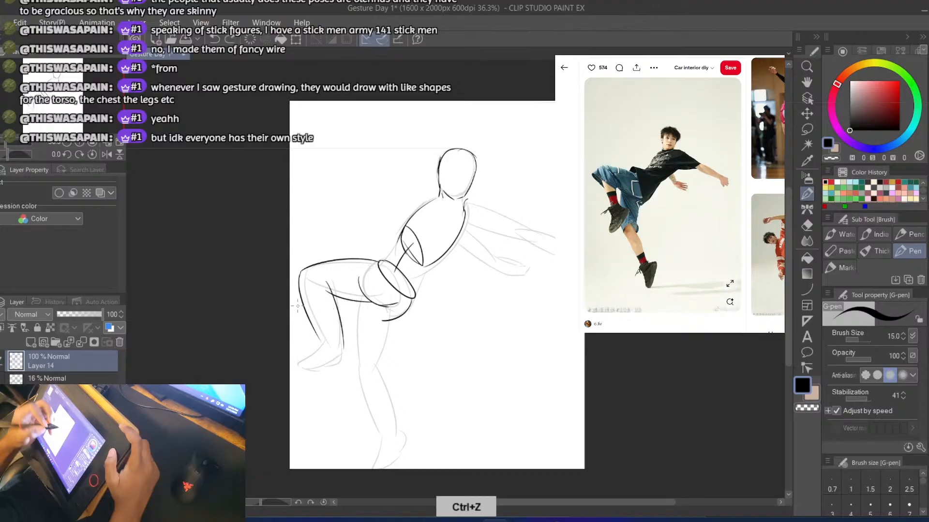
Erase the shin and calf lines of the raised leg below the knee
{"action": "left_click", "coordinate": [807, 130]}
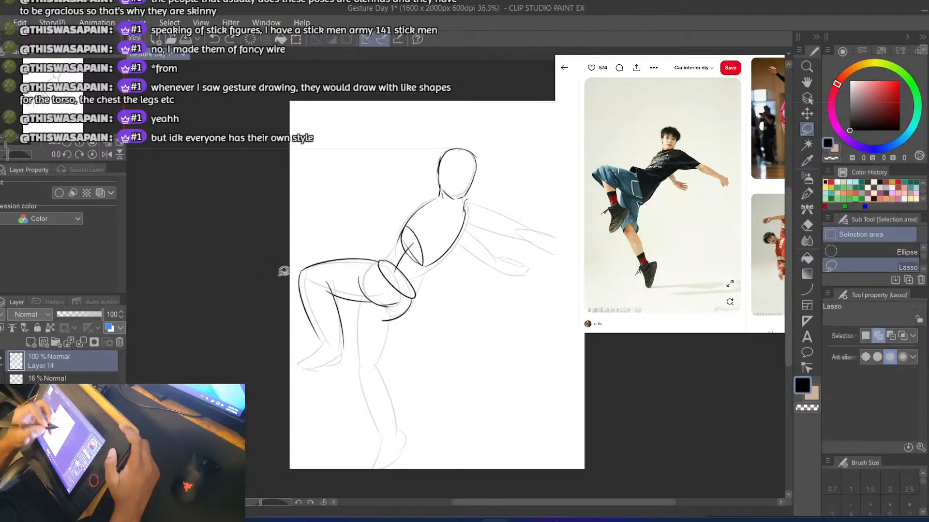
{"action": "key", "text": "e"}
{"action": "left_click_drag", "start_coordinate": [300, 280], "coordinate": [317, 339]}
{"action": "left_click_drag", "start_coordinate": [329, 289], "coordinate": [343, 350]}
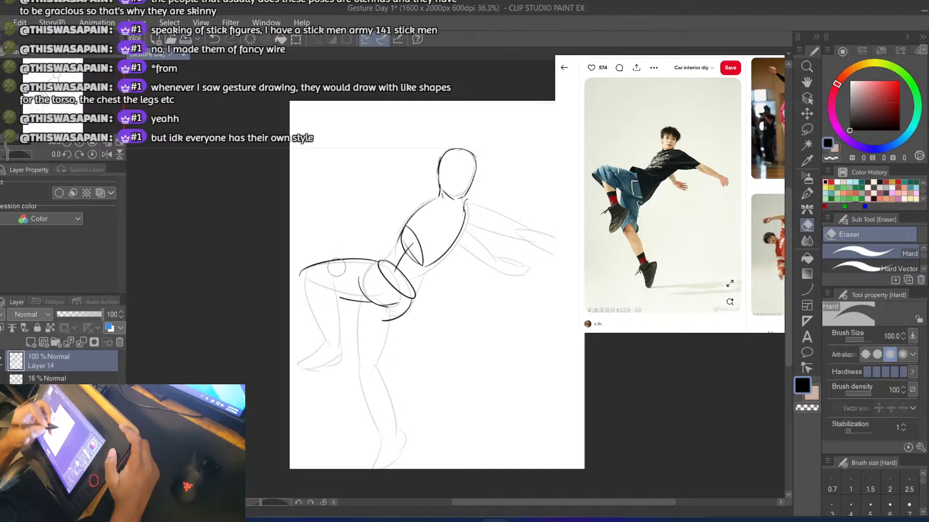
Redraw the raised leg's shin line from the knee down to the ankle
{"action": "key", "text": "b"}
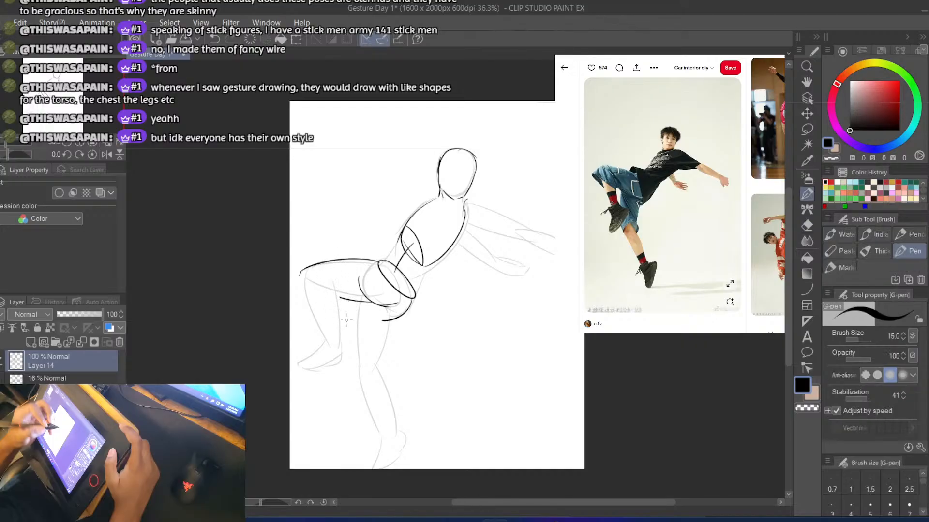
{"action": "left_click_drag", "start_coordinate": [335, 286], "coordinate": [344, 344]}
{"action": "key", "text": "ctrl+z"}
{"action": "left_click_drag", "start_coordinate": [336, 283], "coordinate": [343, 345]}
{"action": "left_click_drag", "start_coordinate": [302, 274], "coordinate": [329, 351]}
{"action": "key", "text": "ctrl+z"}
{"action": "key", "text": "ctrl+z"}
{"action": "mouse_move", "coordinate": [301, 273]}
{"action": "left_mouse_down"}
{"action": "mouse_move", "coordinate": [334, 354]}
{"action": "mouse_move", "coordinate": [338, 292]}
{"action": "mouse_move", "coordinate": [349, 347]}
{"action": "left_mouse_up"}
{"action": "key", "text": "ctrl+z"}
{"action": "key", "text": "e"}
{"action": "key", "text": "b"}
Redraw the raised leg's calf line starting inside the thigh, and add the downward-pointing foot
{"action": "key", "text": "ctrl+z"}
{"action": "left_click_drag", "start_coordinate": [334, 280], "coordinate": [346, 345]}
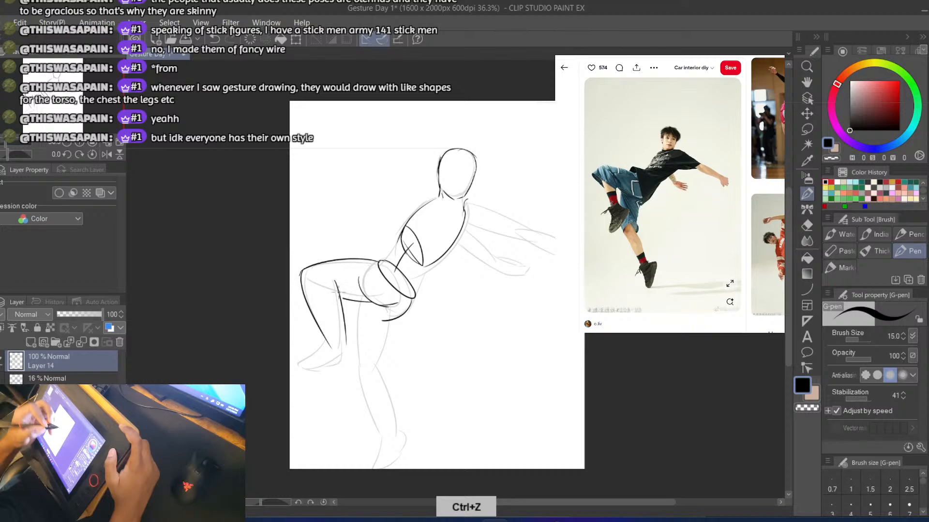
{"action": "key", "text": "ctrl+z"}
{"action": "left_click_drag", "start_coordinate": [335, 278], "coordinate": [346, 346]}
{"action": "key", "text": "ctrl+z"}
{"action": "left_click_drag", "start_coordinate": [334, 276], "coordinate": [348, 348]}
{"action": "key", "text": "ctrl+z"}
{"action": "left_click_drag", "start_coordinate": [338, 275], "coordinate": [342, 351]}
{"action": "key", "text": "ctrl+z"}
{"action": "mouse_move", "coordinate": [338, 275]}
{"action": "left_mouse_down"}
{"action": "mouse_move", "coordinate": [344, 347]}
{"action": "mouse_move", "coordinate": [310, 390]}
{"action": "left_mouse_up"}
{"action": "key", "text": "ctrl+z"}
{"action": "key", "text": "ctrl+z"}
{"action": "mouse_move", "coordinate": [330, 346]}
{"action": "left_mouse_down"}
{"action": "mouse_move", "coordinate": [311, 383]}
{"action": "mouse_move", "coordinate": [332, 363]}
{"action": "mouse_move", "coordinate": [333, 377]}
{"action": "mouse_move", "coordinate": [342, 338]}
{"action": "mouse_move", "coordinate": [351, 350]}
{"action": "mouse_move", "coordinate": [338, 370]}
{"action": "left_mouse_up"}
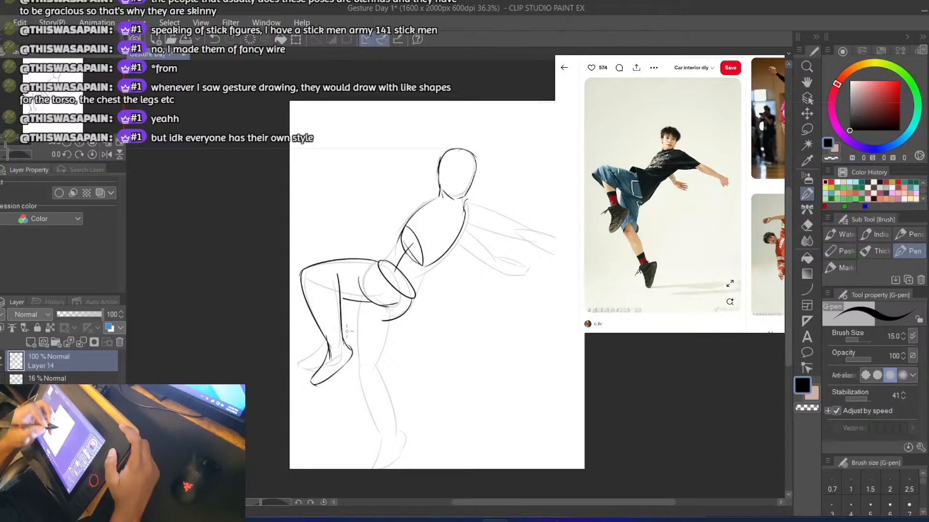
Draw both thigh lines of the extended leg from the hip down to the knee
{"action": "left_click_drag", "start_coordinate": [357, 301], "coordinate": [360, 373]}
{"action": "key", "text": "ctrl+z"}
{"action": "mouse_move", "coordinate": [391, 316]}
{"action": "left_mouse_down"}
{"action": "mouse_move", "coordinate": [393, 313]}
{"action": "mouse_move", "coordinate": [375, 375]}
{"action": "left_mouse_up"}
{"action": "key", "text": "ctrl+z"}
{"action": "key", "text": "ctrl+z"}
{"action": "left_click_drag", "start_coordinate": [391, 320], "coordinate": [372, 366]}
{"action": "key", "text": "ctrl+z"}
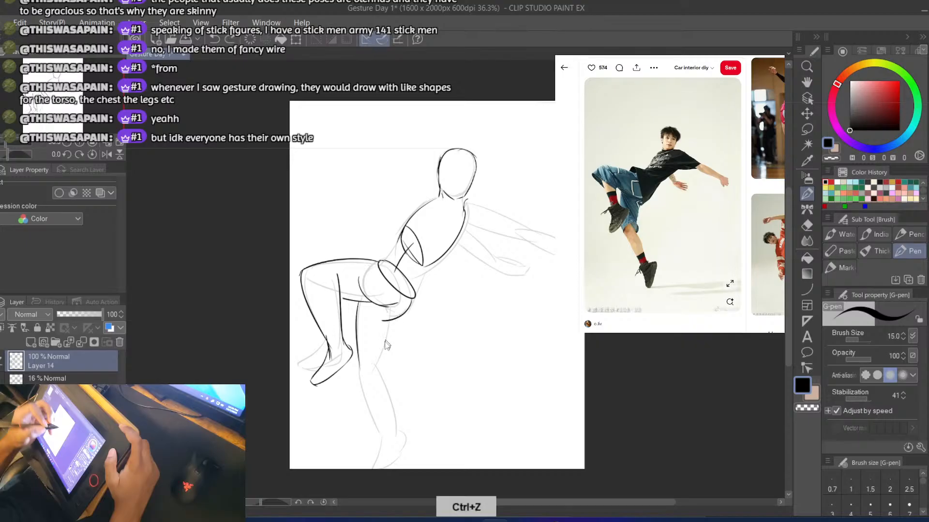
{"action": "left_click_drag", "start_coordinate": [392, 320], "coordinate": [375, 368]}
Draw the shin and calf lines of the extended leg from the knee toward the ankle
{"action": "key", "text": "ctrl+z"}
{"action": "mouse_move", "coordinate": [390, 320]}
{"action": "left_mouse_down"}
{"action": "mouse_move", "coordinate": [376, 366]}
{"action": "mouse_move", "coordinate": [394, 418]}
{"action": "left_mouse_up"}
{"action": "key", "text": "ctrl+z"}
{"action": "left_click_drag", "start_coordinate": [376, 358], "coordinate": [389, 420]}
{"action": "left_click_drag", "start_coordinate": [359, 368], "coordinate": [373, 420]}
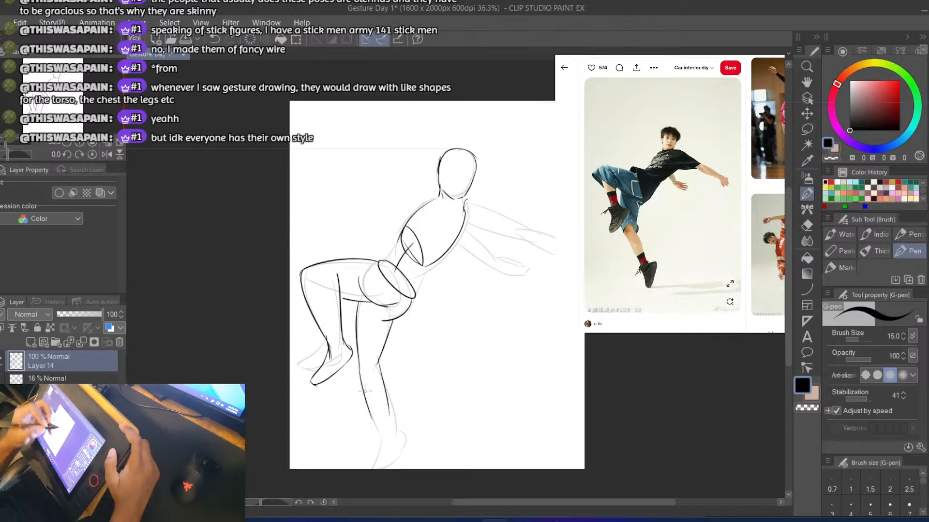
{"action": "key", "text": "ctrl+z"}
{"action": "key", "text": "ctrl+z"}
{"action": "left_click_drag", "start_coordinate": [358, 363], "coordinate": [371, 420]}
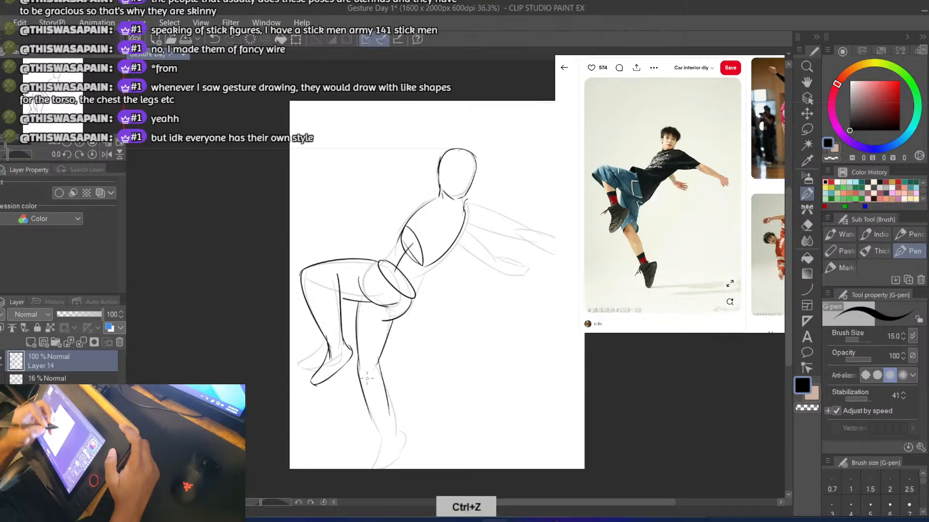
{"action": "key", "text": "ctrl+z"}
{"action": "left_click_drag", "start_coordinate": [358, 358], "coordinate": [373, 421]}
{"action": "key", "text": "ctrl+z"}
{"action": "left_click_drag", "start_coordinate": [358, 360], "coordinate": [379, 442]}
{"action": "key", "text": "ctrl+z"}
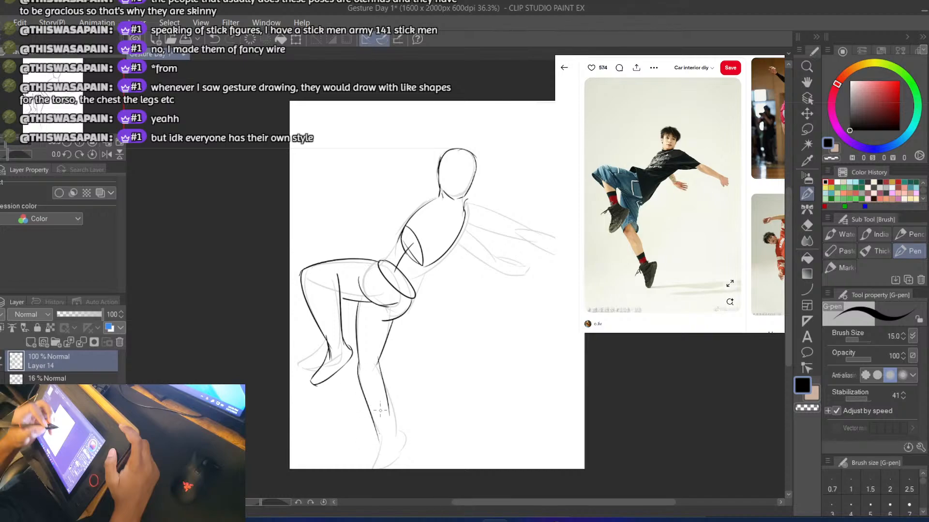
Complete the extended leg's ankle and draw its foot down to the canvas edge
{"action": "mouse_move", "coordinate": [386, 398]}
{"action": "left_mouse_down"}
{"action": "mouse_move", "coordinate": [395, 449]}
{"action": "mouse_move", "coordinate": [364, 469]}
{"action": "left_mouse_up"}
{"action": "key", "text": "ctrl+z"}
{"action": "key", "text": "ctrl+z"}
{"action": "mouse_move", "coordinate": [394, 431]}
{"action": "left_mouse_down"}
{"action": "mouse_move", "coordinate": [389, 468]}
{"action": "mouse_move", "coordinate": [374, 470]}
{"action": "left_mouse_up"}
Erase the upper curve of the ribcage oval and connect the ribcage to the pelvis with two waist lines
{"action": "key", "text": "e"}
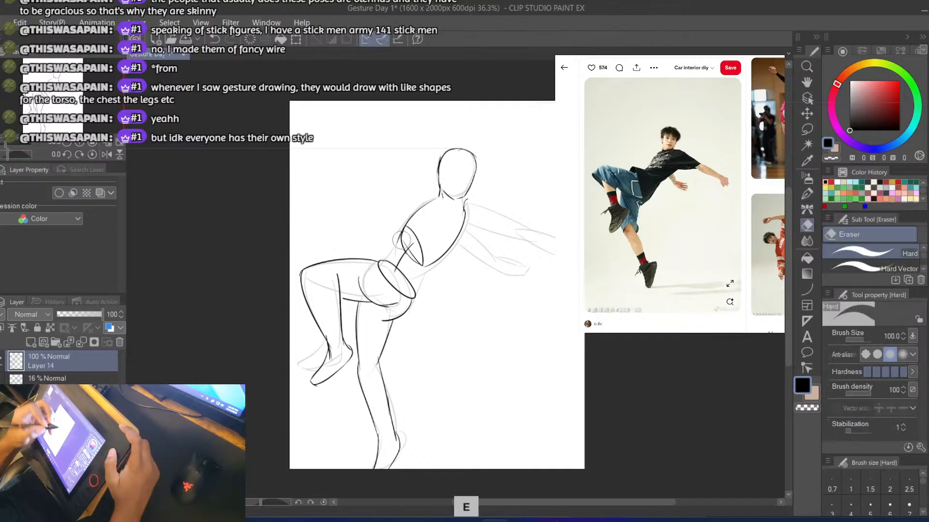
{"action": "key", "text": "p"}
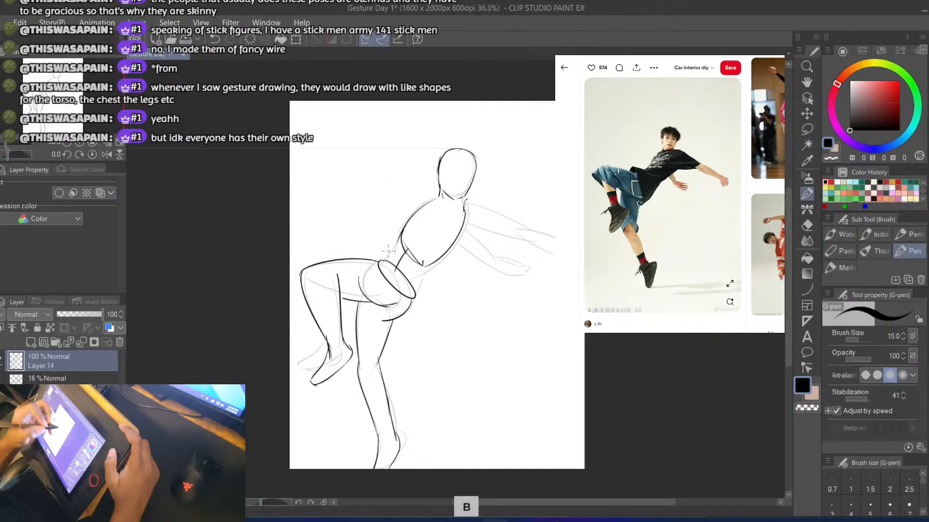
{"action": "mouse_move", "coordinate": [403, 236]}
{"action": "left_mouse_down"}
{"action": "mouse_move", "coordinate": [376, 265]}
{"action": "mouse_move", "coordinate": [410, 300]}
{"action": "left_mouse_up"}
{"action": "key", "text": "ctrl+z"}
{"action": "key", "text": "ctrl+z"}
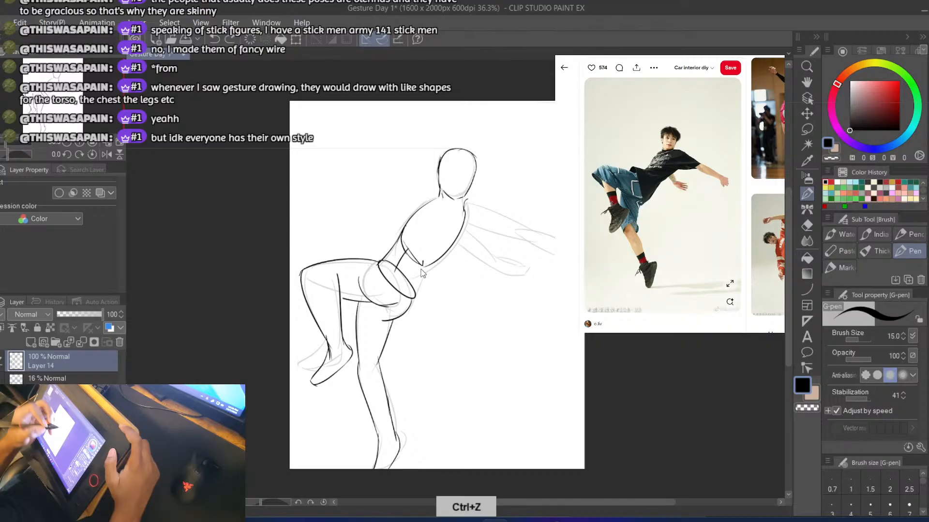
{"action": "left_click_drag", "start_coordinate": [424, 262], "coordinate": [411, 302]}
{"action": "key", "text": "b"}
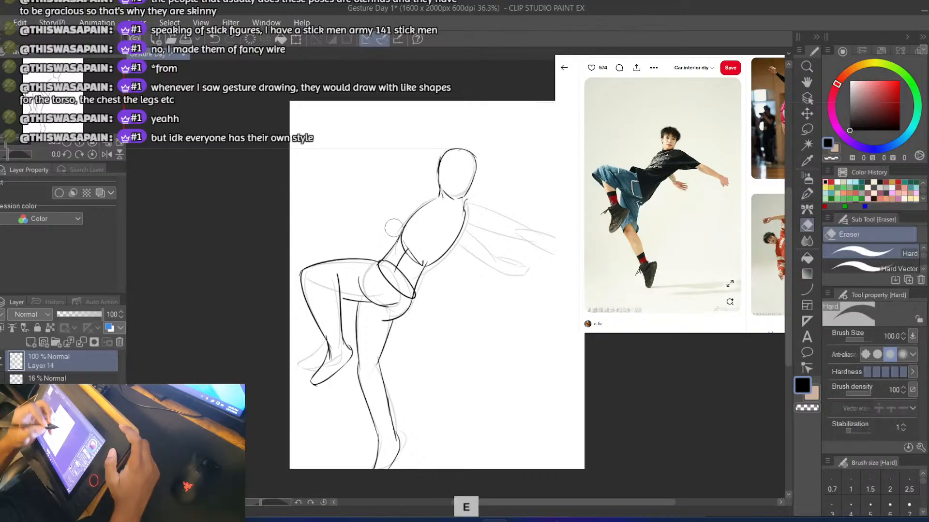
Draw a small circle for the shoulder joint and both upper-arm lines of the outstretched arm
{"action": "mouse_move", "coordinate": [467, 200]}
{"action": "left_mouse_down"}
{"action": "mouse_move", "coordinate": [484, 202]}
{"action": "mouse_move", "coordinate": [465, 211]}
{"action": "left_mouse_up"}
{"action": "key", "text": "ctrl+z"}
{"action": "key", "text": "ctrl+z"}
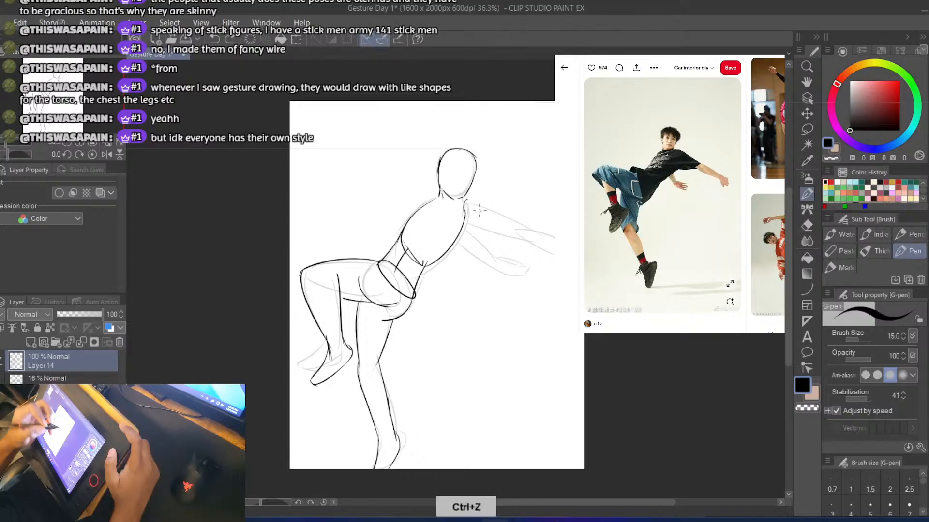
{"action": "mouse_move", "coordinate": [469, 204]}
{"action": "left_mouse_down"}
{"action": "mouse_move", "coordinate": [486, 206]}
{"action": "mouse_move", "coordinate": [469, 206]}
{"action": "mouse_move", "coordinate": [473, 219]}
{"action": "mouse_move", "coordinate": [483, 206]}
{"action": "mouse_move", "coordinate": [531, 231]}
{"action": "mouse_move", "coordinate": [501, 210]}
{"action": "mouse_move", "coordinate": [527, 235]}
{"action": "left_mouse_up"}
{"action": "key", "text": "ctrl+z"}
{"action": "key", "text": "ctrl+z"}
{"action": "key", "text": "ctrl+z"}
{"action": "key", "text": "ctrl+z"}
{"action": "key", "text": "ctrl+z"}
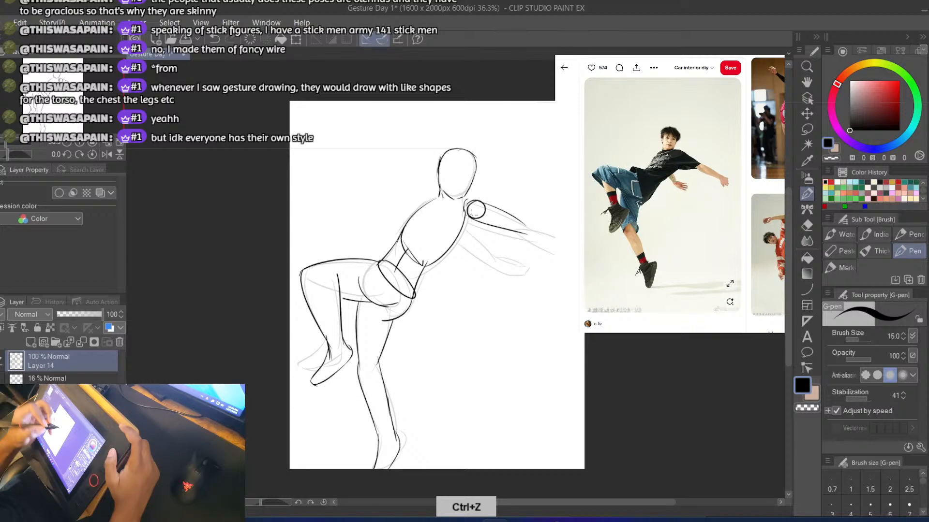
Draw the outstretched arm's forearm with two lines from the elbow toward the reference photo
{"action": "key", "text": "ctrl+z"}
{"action": "mouse_move", "coordinate": [471, 218]}
{"action": "left_mouse_down"}
{"action": "mouse_move", "coordinate": [555, 236]}
{"action": "mouse_move", "coordinate": [533, 248]}
{"action": "mouse_move", "coordinate": [553, 257]}
{"action": "left_mouse_up"}
{"action": "key", "text": "ctrl+z"}
{"action": "key", "text": "ctrl+z"}
{"action": "key", "text": "ctrl+z"}
{"action": "key", "text": "ctrl+z"}
{"action": "left_click_drag", "start_coordinate": [517, 232], "coordinate": [555, 255]}
{"action": "key", "text": "ctrl+z"}
{"action": "left_click_drag", "start_coordinate": [513, 232], "coordinate": [555, 252]}
{"action": "key", "text": "ctrl+z"}
{"action": "key", "text": "ctrl+z"}
{"action": "key", "text": "ctrl+z"}
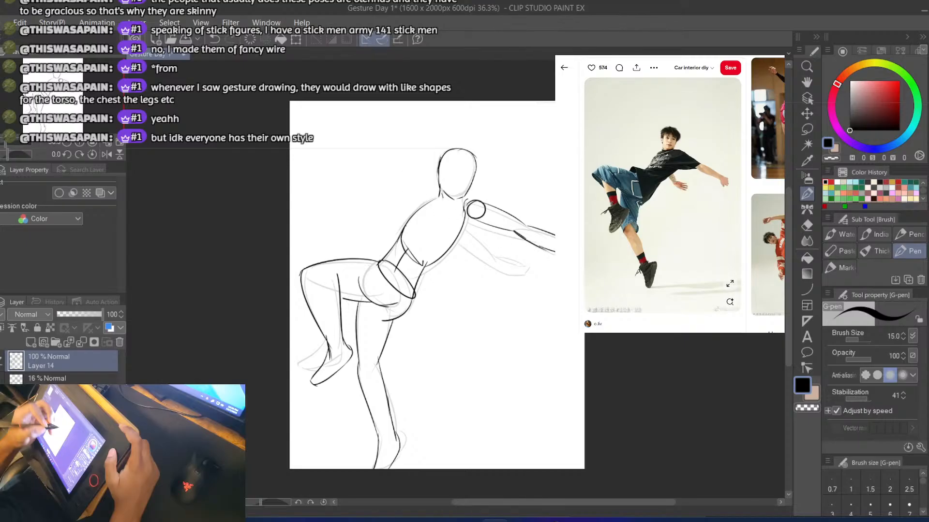
{"action": "key", "text": "ctrl+z"}
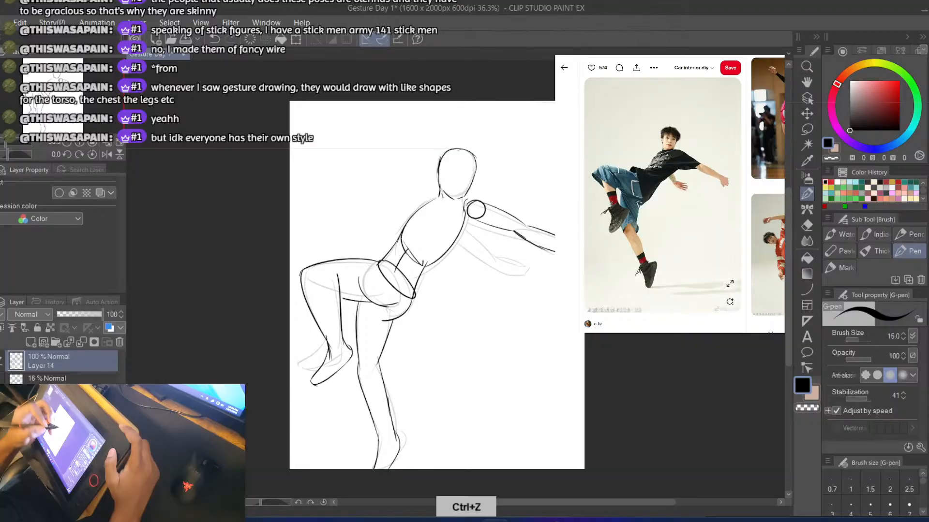
{"action": "key", "text": "ctrl+z"}
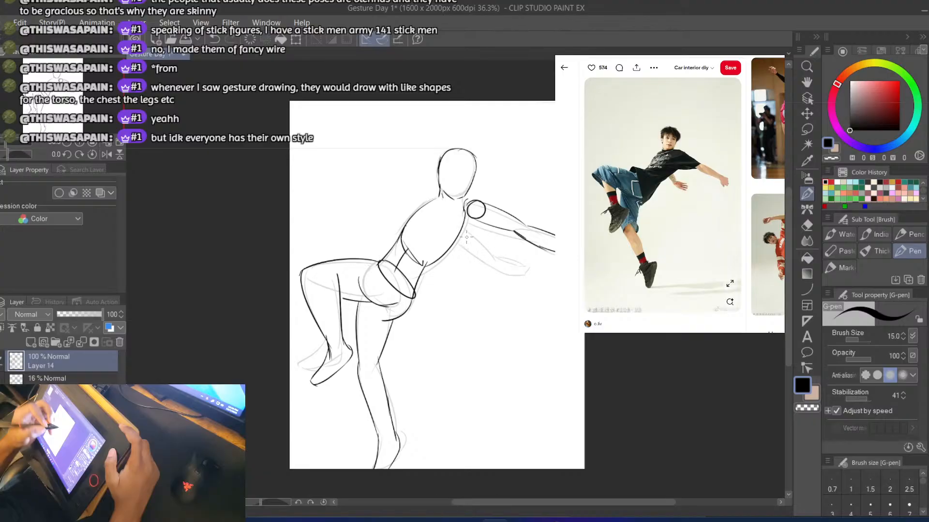
Draw the upper contour of the second arm from the ribcage's front edge toward the elbow, over the faint sketch
{"action": "left_click_drag", "start_coordinate": [465, 222], "coordinate": [494, 254]}
{"action": "key", "text": "ctrl+z"}
{"action": "key", "text": "ctrl+z"}
{"action": "left_click_drag", "start_coordinate": [465, 222], "coordinate": [488, 255]}
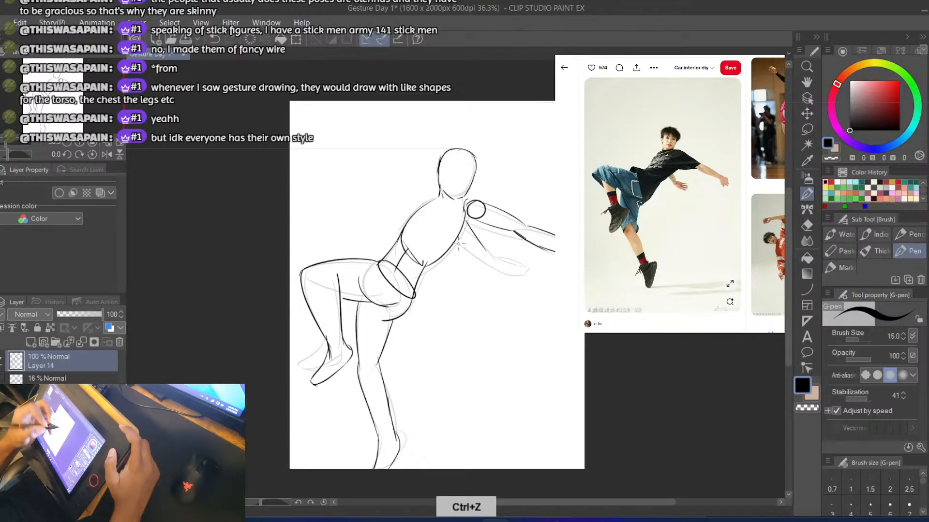
{"action": "key", "text": "ctrl+z"}
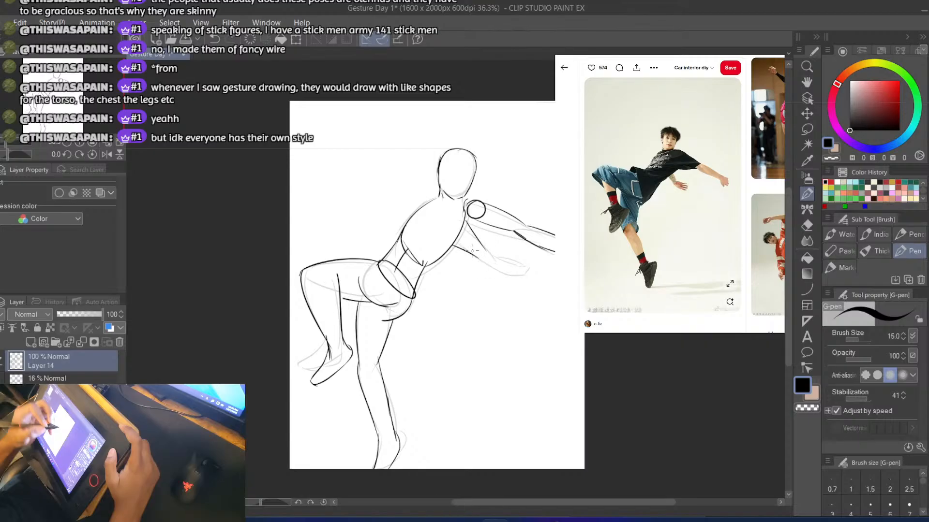
{"action": "key", "text": "ctrl+z"}
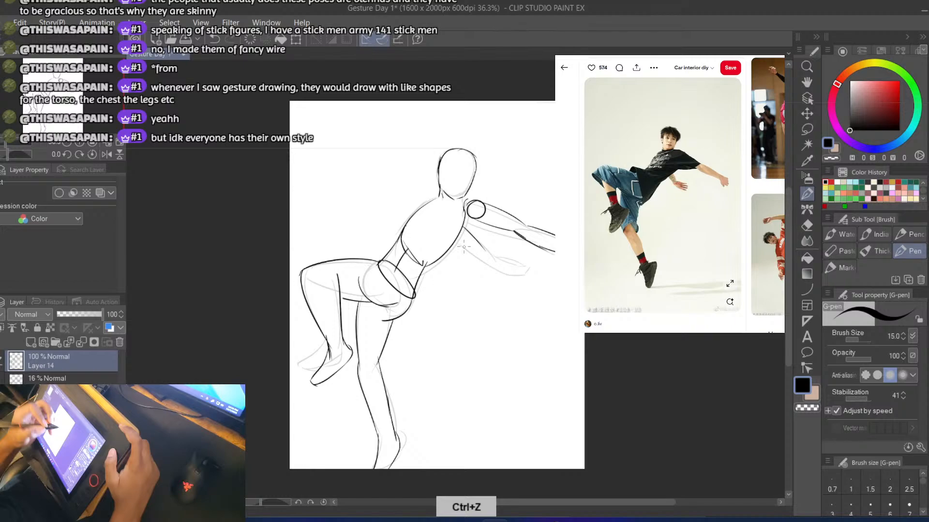
{"action": "key", "text": "ctrl+z"}
{"action": "key", "text": "ctrl+z"}
Draw the second arm's underside from the ribcage past the elbow and close the forearm at the wrist
{"action": "left_click_drag", "start_coordinate": [455, 242], "coordinate": [494, 269]}
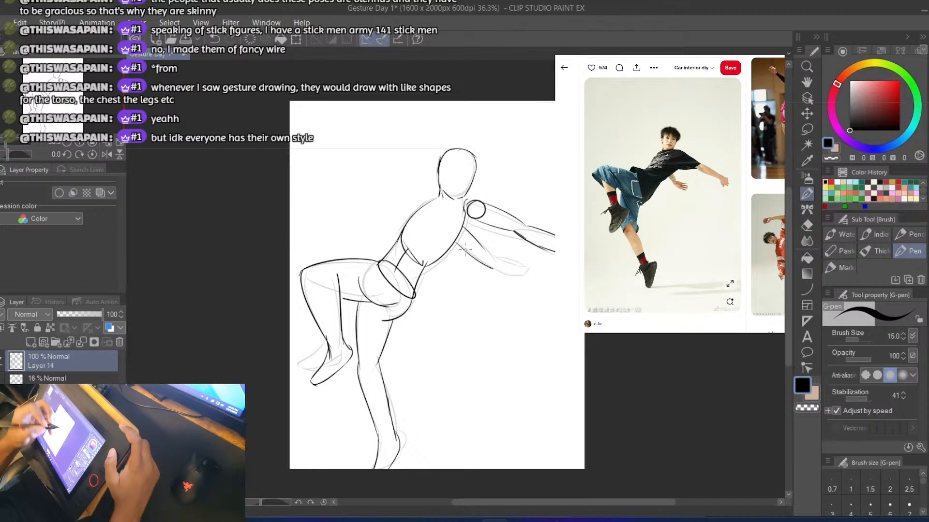
{"action": "key", "text": "ctrl+z"}
{"action": "mouse_move", "coordinate": [455, 242]}
{"action": "left_mouse_down"}
{"action": "mouse_move", "coordinate": [489, 265]}
{"action": "mouse_move", "coordinate": [516, 257]}
{"action": "mouse_move", "coordinate": [523, 265]}
{"action": "mouse_move", "coordinate": [506, 276]}
{"action": "mouse_move", "coordinate": [530, 276]}
{"action": "mouse_move", "coordinate": [518, 259]}
{"action": "mouse_move", "coordinate": [529, 276]}
{"action": "left_mouse_up"}
{"action": "key", "text": "ctrl+z"}
{"action": "key", "text": "ctrl+z"}
{"action": "key", "text": "ctrl+z"}
{"action": "key", "text": "ctrl+z"}
{"action": "key", "text": "ctrl+z"}
{"action": "key", "text": "ctrl+z"}
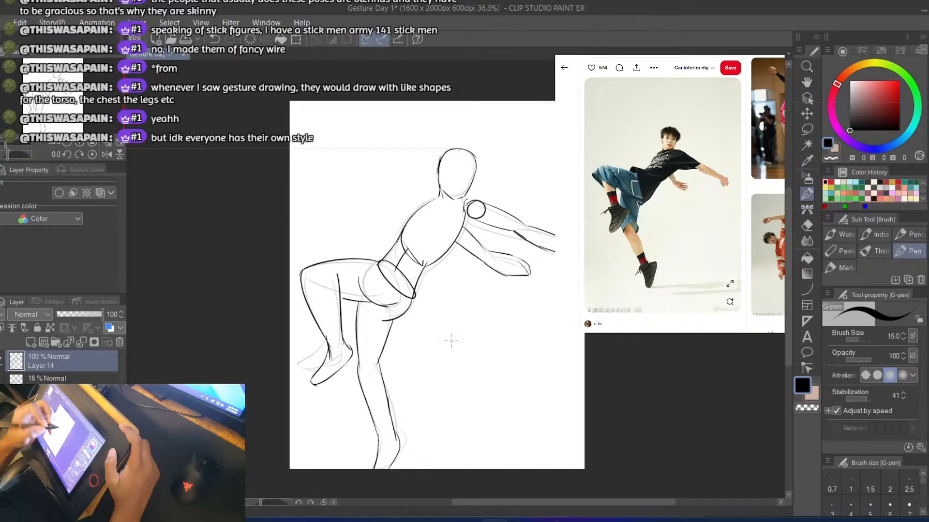
Paste the jumping man's reference photo onto the canvas and move its layer beneath the figure sketch
{"action": "left_click_drag", "start_coordinate": [532, 503], "coordinate": [558, 503]}
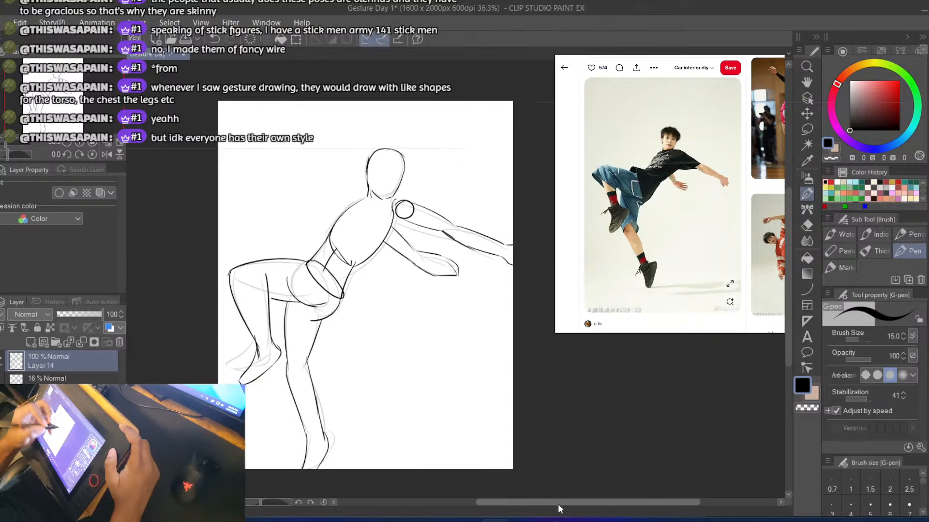
{"action": "left_click_drag", "start_coordinate": [558, 504], "coordinate": [534, 505]}
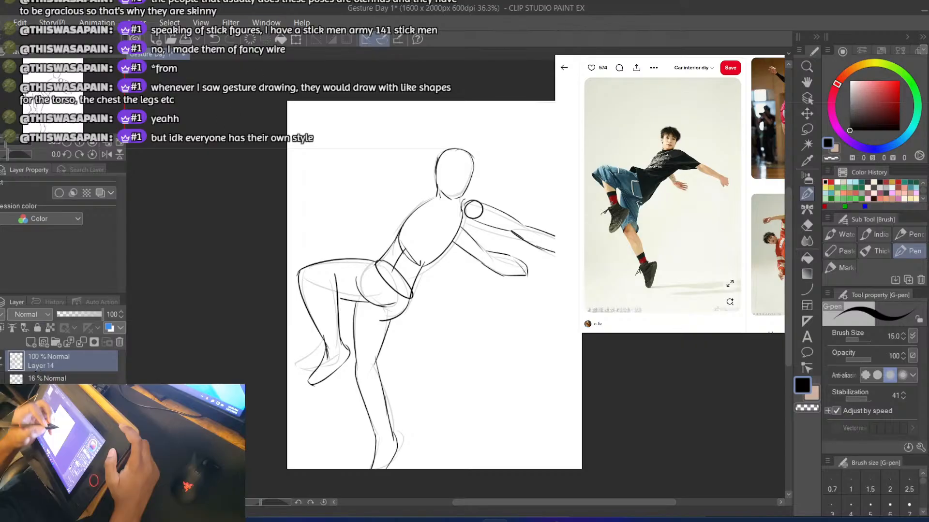
{"action": "left_click", "coordinate": [659, 190]}
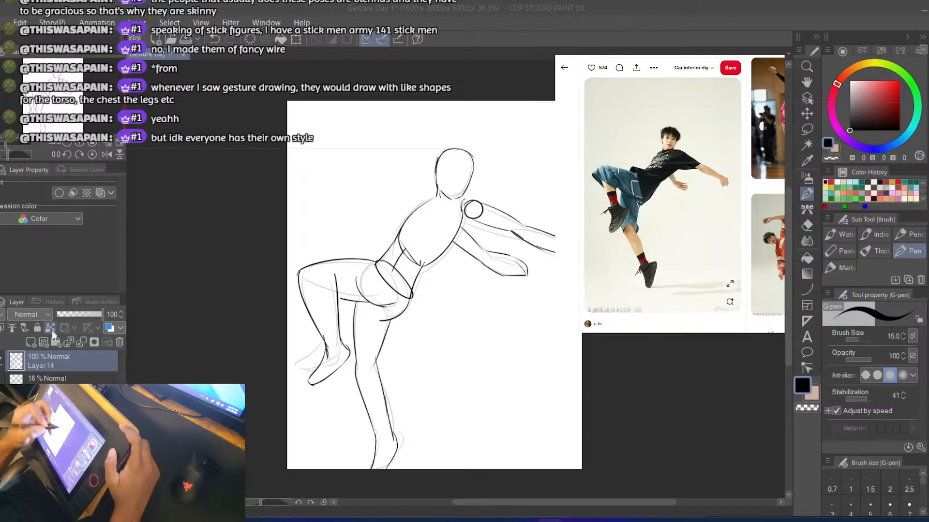
{"action": "left_click", "coordinate": [53, 361]}
{"action": "key", "text": "ctrl+v"}
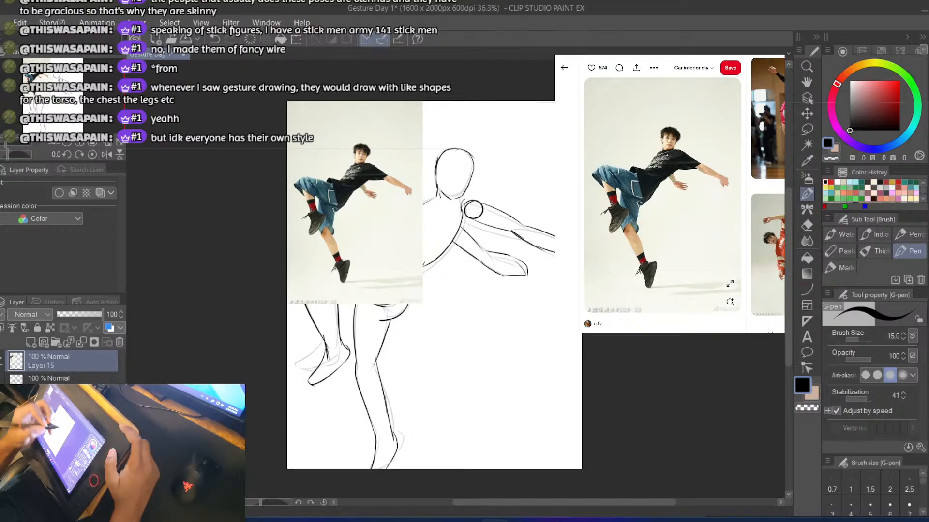
{"action": "left_click_drag", "start_coordinate": [61, 361], "coordinate": [61, 415]}
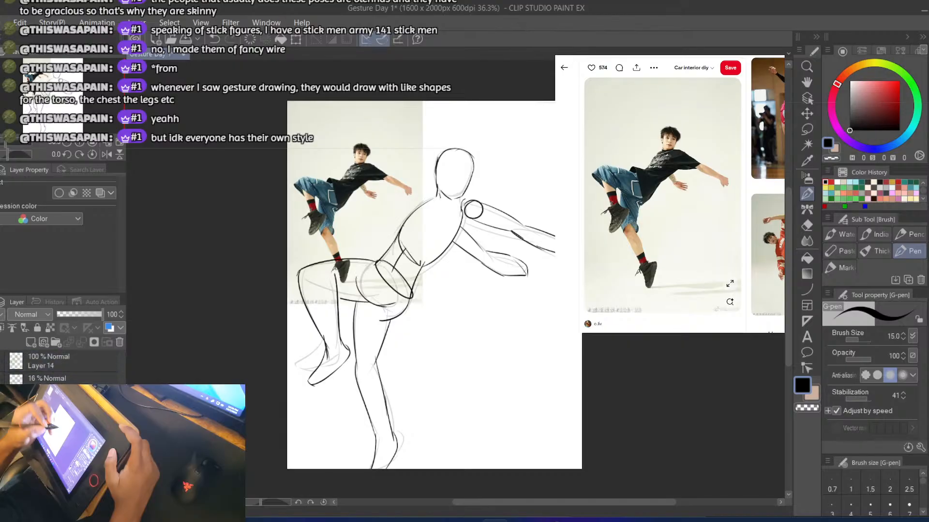
Create a new layer folder and group the leaping figure's sketch layers and photo inside it
{"action": "left_click", "coordinate": [55, 342]}
{"action": "key", "text": "ctrl+z"}
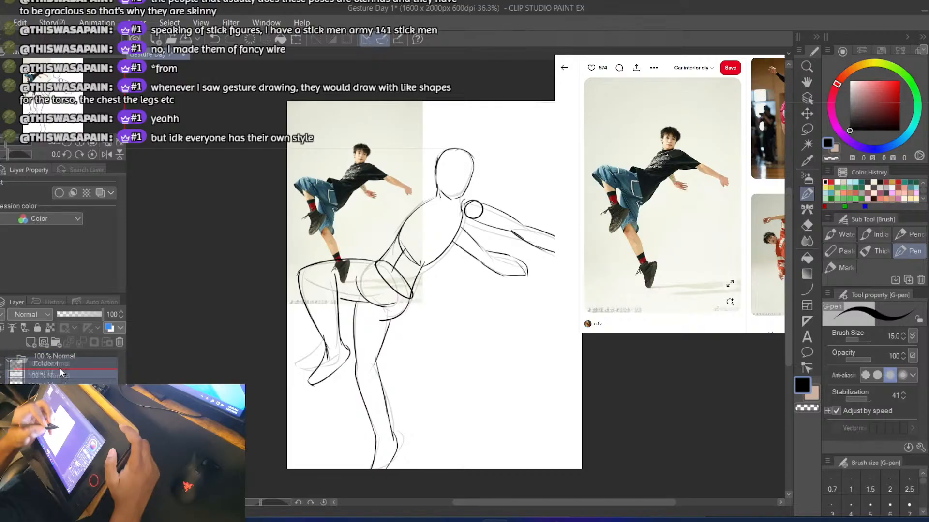
{"action": "key", "text": "ctrl+y"}
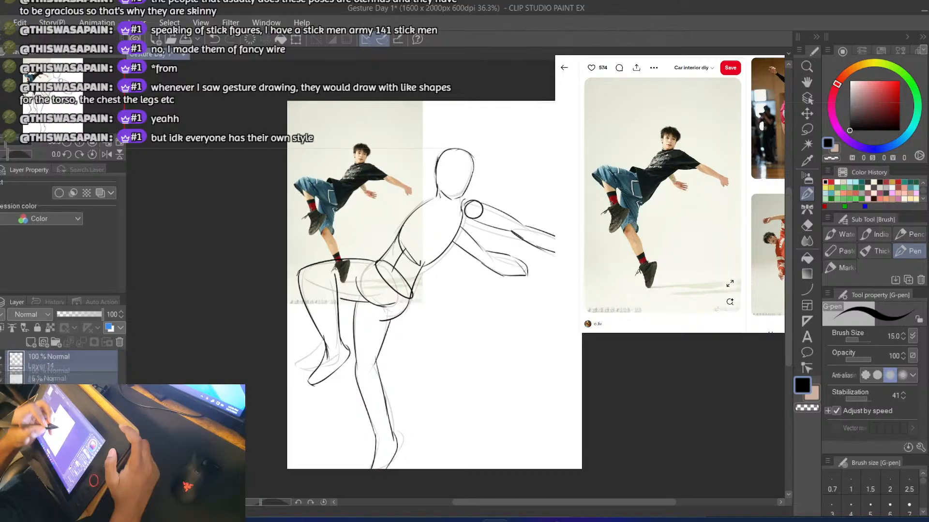
{"action": "left_click", "coordinate": [7, 360]}
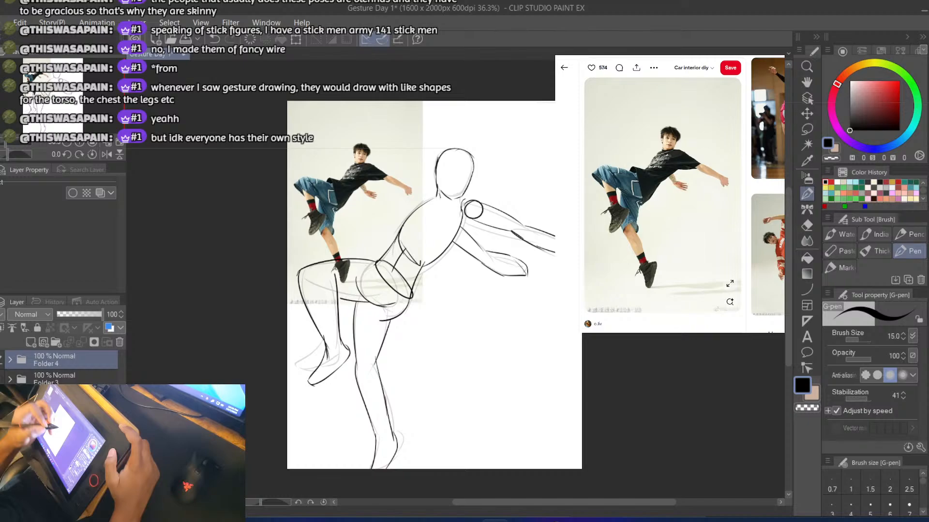
Check the earlier gesture sketches by toggling their folders, leave all folders hidden, and add a new blank layer
{"action": "left_click", "coordinate": [1, 360]}
{"action": "left_click", "coordinate": [1, 379]}
{"action": "left_click", "coordinate": [2, 379]}
{"action": "left_click", "coordinate": [1, 398]}
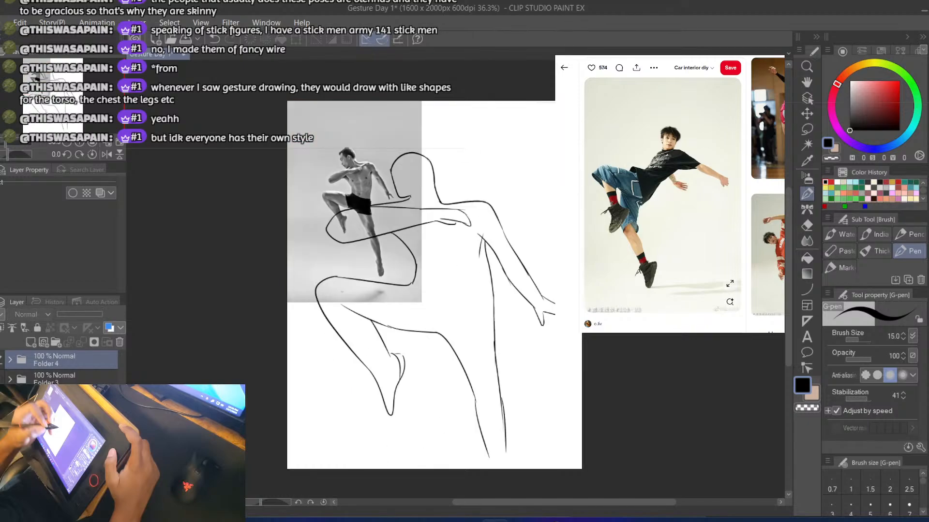
{"action": "left_click", "coordinate": [1, 399]}
{"action": "left_click", "coordinate": [1, 418]}
{"action": "left_click", "coordinate": [2, 418]}
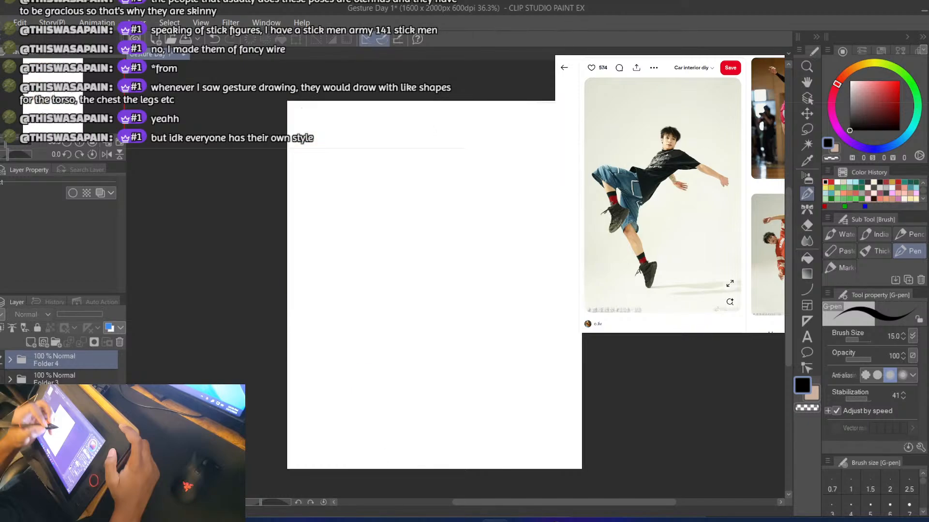
{"action": "left_click", "coordinate": [1, 360]}
{"action": "left_click", "coordinate": [1, 360]}
{"action": "left_click", "coordinate": [31, 343]}
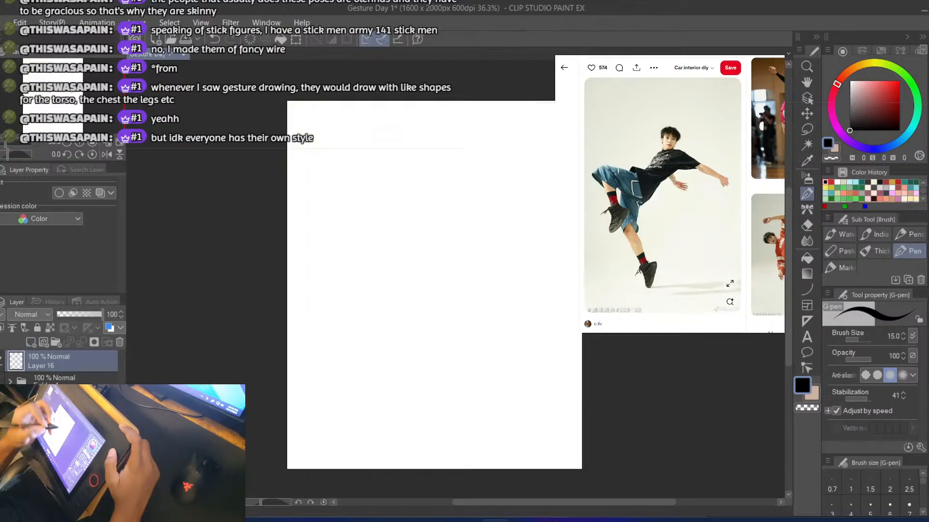
Browse the pose references and open the black-and-white photo of the dancer in a black leotard
{"action": "left_click", "coordinate": [649, 116]}
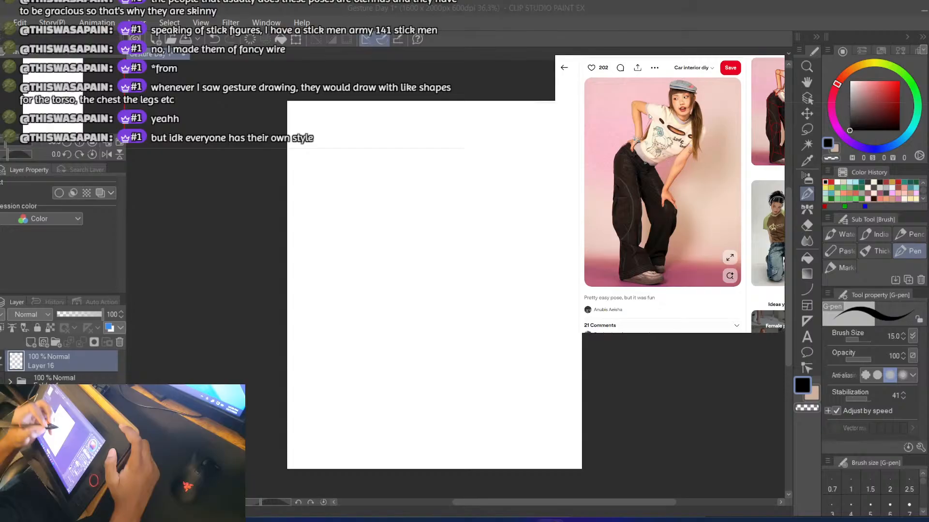
{"action": "left_click", "coordinate": [564, 67]}
{"action": "scroll", "coordinate": [603, 137], "scroll_direction": "down", "scroll_amount": 2}
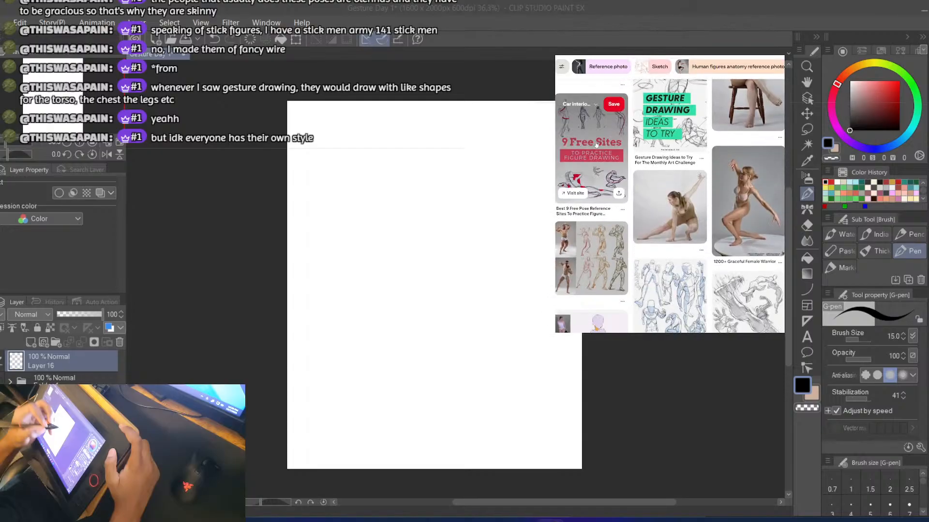
{"action": "left_click", "coordinate": [703, 164]}
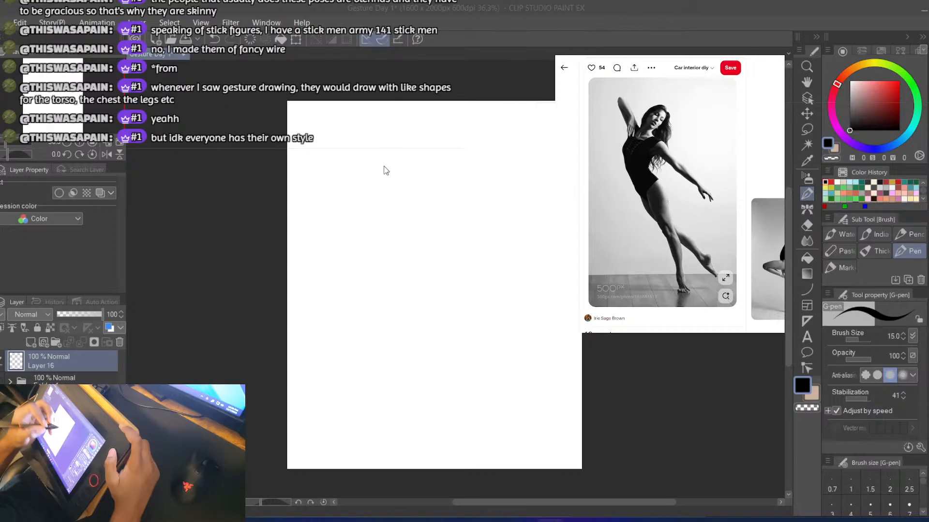
Sketch the face-side curve of the dancer's tilted head near the top of the page
{"action": "left_click", "coordinate": [384, 154]}
{"action": "key", "text": "ctrl+z"}
{"action": "left_click_drag", "start_coordinate": [399, 127], "coordinate": [387, 159]}
{"action": "key", "text": "ctrl+z"}
{"action": "key", "text": "ctrl+z"}
{"action": "left_click_drag", "start_coordinate": [400, 125], "coordinate": [386, 166]}
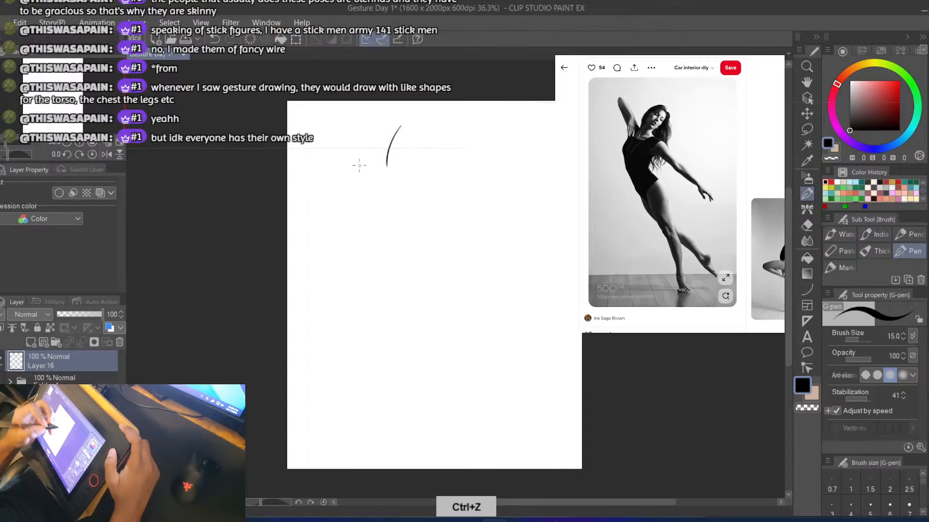
{"action": "key", "text": "ctrl+z"}
{"action": "mouse_move", "coordinate": [400, 128]}
{"action": "left_mouse_down"}
{"action": "mouse_move", "coordinate": [389, 160]}
{"action": "mouse_move", "coordinate": [433, 132]}
{"action": "mouse_move", "coordinate": [415, 170]}
{"action": "left_mouse_up"}
{"action": "key", "text": "ctrl+z"}
Complete the tilted head oval and add two short neck lines below it
{"action": "key", "text": "ctrl+z"}
{"action": "mouse_move", "coordinate": [401, 126]}
{"action": "left_mouse_down"}
{"action": "mouse_move", "coordinate": [434, 145]}
{"action": "mouse_move", "coordinate": [402, 178]}
{"action": "mouse_move", "coordinate": [392, 165]}
{"action": "mouse_move", "coordinate": [404, 176]}
{"action": "mouse_move", "coordinate": [431, 164]}
{"action": "mouse_move", "coordinate": [403, 192]}
{"action": "mouse_move", "coordinate": [380, 181]}
{"action": "mouse_move", "coordinate": [432, 200]}
{"action": "mouse_move", "coordinate": [451, 196]}
{"action": "mouse_move", "coordinate": [443, 198]}
{"action": "left_mouse_up"}
Draw one sweeping line from the neck over the shoulder and along the upper edge of the lowered arm
{"action": "key", "text": "ctrl+z"}
{"action": "key", "text": "ctrl+z"}
{"action": "key", "text": "ctrl+z"}
{"action": "key", "text": "ctrl+z"}
{"action": "key", "text": "ctrl+z"}
{"action": "key", "text": "ctrl+z"}
{"action": "key", "text": "ctrl+z"}
{"action": "key", "text": "ctrl+z"}
{"action": "key", "text": "ctrl+z"}
{"action": "mouse_move", "coordinate": [405, 174]}
{"action": "left_mouse_down"}
{"action": "mouse_move", "coordinate": [450, 202]}
{"action": "mouse_move", "coordinate": [425, 196]}
{"action": "mouse_move", "coordinate": [469, 228]}
{"action": "mouse_move", "coordinate": [498, 247]}
{"action": "left_mouse_up"}
{"action": "key", "text": "ctrl+z"}
{"action": "key", "text": "ctrl+z"}
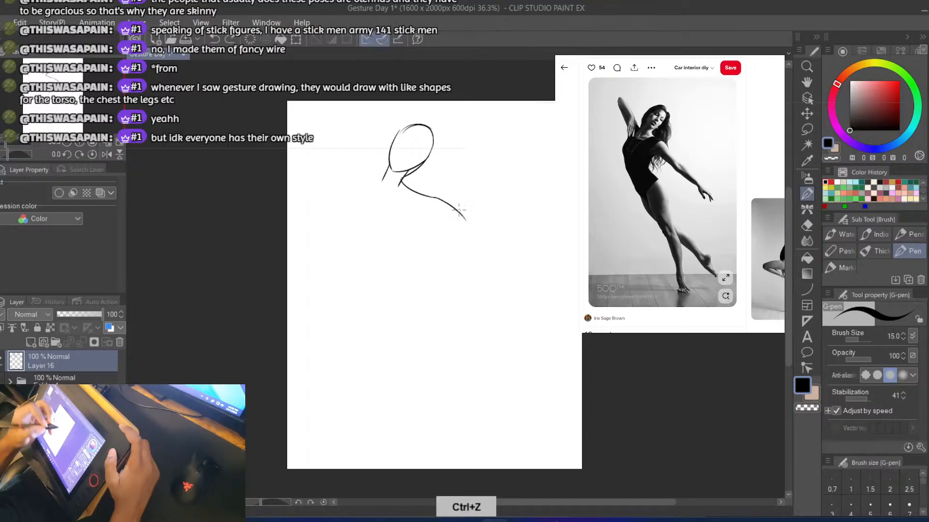
{"action": "key", "text": "ctrl+z"}
{"action": "key", "text": "ctrl+z"}
{"action": "left_click_drag", "start_coordinate": [399, 180], "coordinate": [521, 262]}
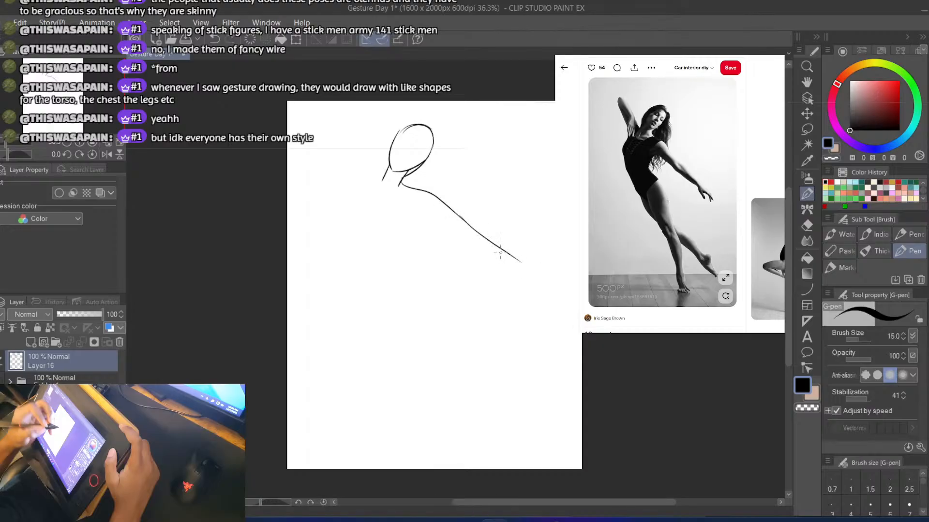
Draw the underside of the lowered arm from the armpit past the elbow to the wrist
{"action": "left_click_drag", "start_coordinate": [425, 223], "coordinate": [499, 266]}
{"action": "key", "text": "ctrl+z"}
{"action": "key", "text": "ctrl+z"}
{"action": "left_click_drag", "start_coordinate": [427, 217], "coordinate": [522, 281]}
{"action": "key", "text": "ctrl+z"}
{"action": "key", "text": "ctrl+z"}
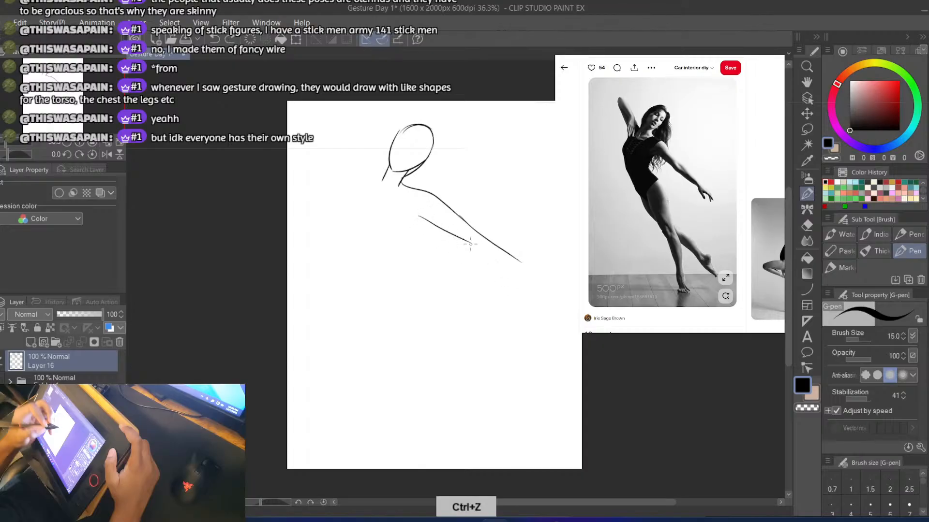
{"action": "left_click_drag", "start_coordinate": [468, 242], "coordinate": [538, 285]}
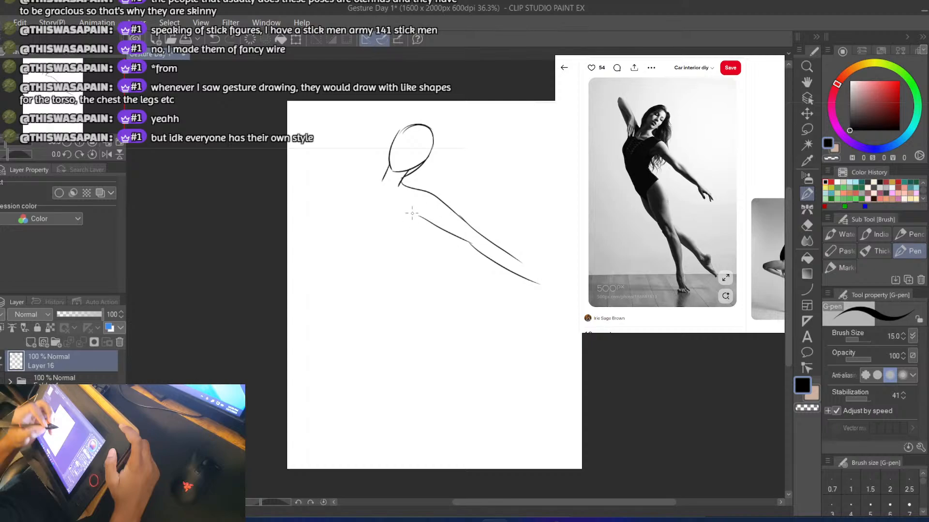
Draw the torso's side contour curving from the lowered arm's armpit through the waist to the hip
{"action": "left_click_drag", "start_coordinate": [416, 212], "coordinate": [399, 268]}
{"action": "key", "text": "ctrl+z"}
{"action": "key", "text": "ctrl+z"}
{"action": "mouse_move", "coordinate": [424, 208]}
{"action": "left_mouse_down"}
{"action": "mouse_move", "coordinate": [404, 249]}
{"action": "mouse_move", "coordinate": [405, 274]}
{"action": "left_mouse_up"}
{"action": "key", "text": "ctrl+z"}
{"action": "mouse_move", "coordinate": [418, 209]}
{"action": "left_mouse_down"}
{"action": "mouse_move", "coordinate": [405, 229]}
{"action": "mouse_move", "coordinate": [415, 252]}
{"action": "mouse_move", "coordinate": [409, 223]}
{"action": "mouse_move", "coordinate": [427, 280]}
{"action": "left_mouse_up"}
Extend the hip contour downward as the back line of the standing leg
{"action": "key", "text": "ctrl+z"}
{"action": "key", "text": "ctrl+z"}
{"action": "mouse_move", "coordinate": [417, 209]}
{"action": "left_mouse_down"}
{"action": "mouse_move", "coordinate": [404, 230]}
{"action": "mouse_move", "coordinate": [464, 314]}
{"action": "left_mouse_up"}
{"action": "left_click_drag", "start_coordinate": [447, 283], "coordinate": [454, 417]}
{"action": "key", "text": "ctrl+z"}
{"action": "left_click_drag", "start_coordinate": [452, 281], "coordinate": [453, 432]}
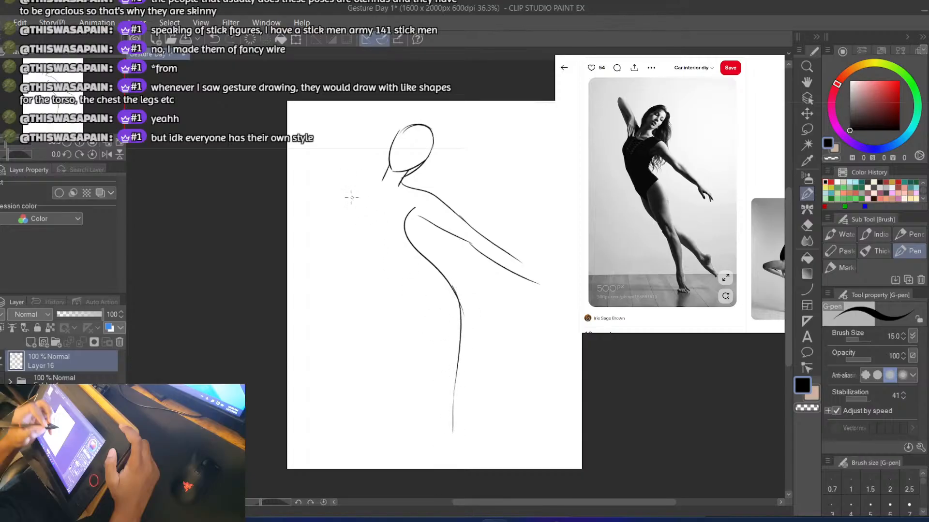
Draw the opposite shoulder and chest contour from the base of the neck down to the ribs
{"action": "left_click_drag", "start_coordinate": [379, 183], "coordinate": [359, 231]}
{"action": "key", "text": "ctrl+z"}
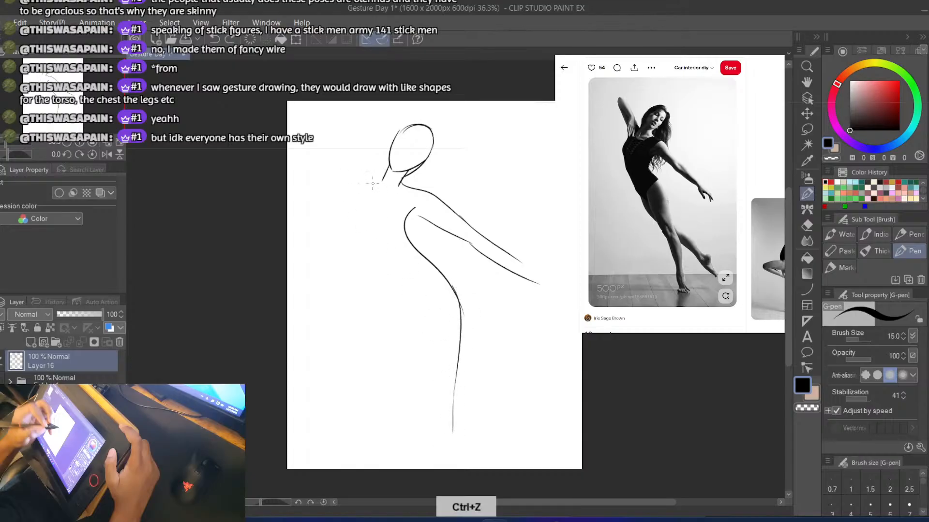
{"action": "left_click_drag", "start_coordinate": [373, 183], "coordinate": [354, 228]}
{"action": "key", "text": "ctrl+z"}
{"action": "mouse_move", "coordinate": [373, 183]}
{"action": "left_mouse_down"}
{"action": "mouse_move", "coordinate": [353, 211]}
{"action": "mouse_move", "coordinate": [350, 238]}
{"action": "mouse_move", "coordinate": [351, 223]}
{"action": "mouse_move", "coordinate": [377, 266]}
{"action": "left_mouse_up"}
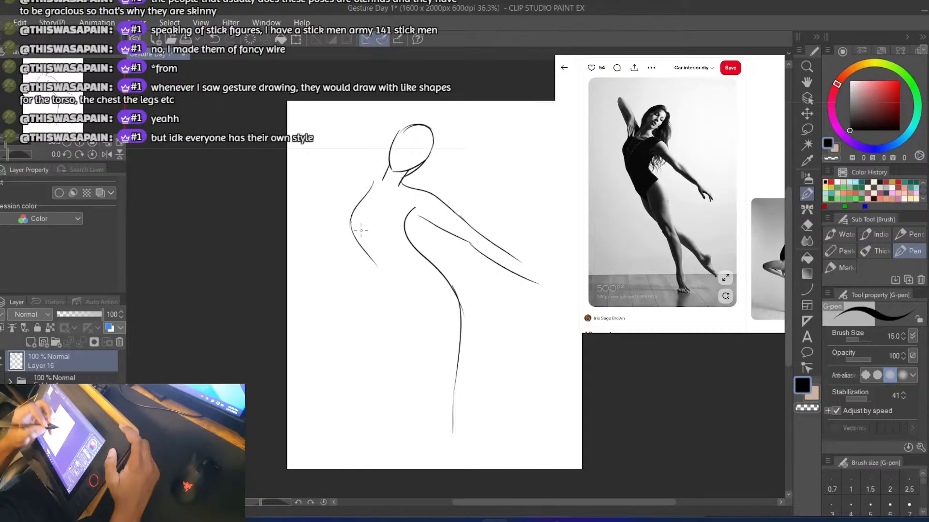
Refine the chest contour and extend it from the ribs down the waist to the front hip
{"action": "key", "text": "ctrl+z"}
{"action": "left_click_drag", "start_coordinate": [350, 220], "coordinate": [383, 316]}
{"action": "key", "text": "ctrl+z"}
{"action": "mouse_move", "coordinate": [366, 256]}
{"action": "left_mouse_down"}
{"action": "mouse_move", "coordinate": [385, 313]}
{"action": "mouse_move", "coordinate": [423, 359]}
{"action": "left_mouse_up"}
{"action": "key", "text": "ctrl+z"}
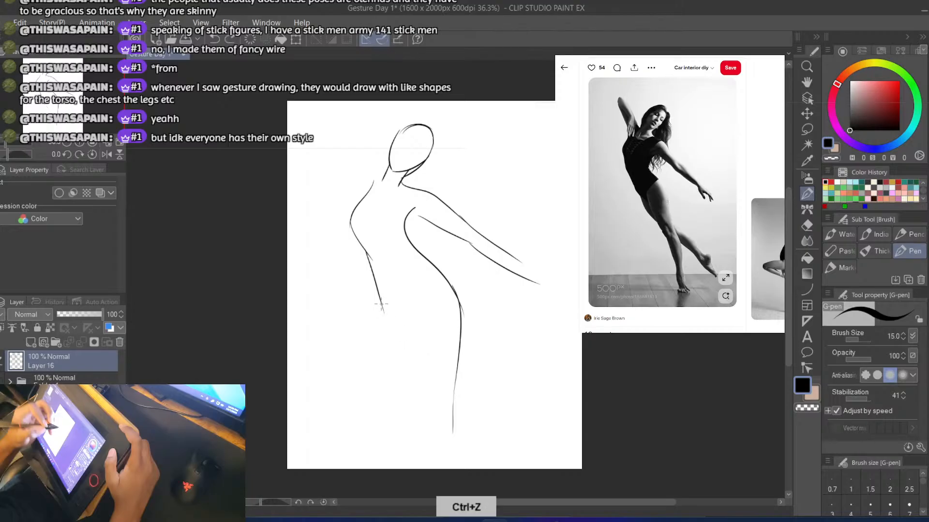
{"action": "key", "text": "ctrl+z"}
Draw the front contour of the trailing leg from the hip along the thigh and shin toward the toes
{"action": "mouse_move", "coordinate": [381, 306]}
{"action": "left_mouse_down"}
{"action": "mouse_move", "coordinate": [418, 358]}
{"action": "mouse_move", "coordinate": [494, 413]}
{"action": "left_mouse_up"}
{"action": "key", "text": "ctrl+z"}
{"action": "left_click_drag", "start_coordinate": [403, 344], "coordinate": [493, 416]}
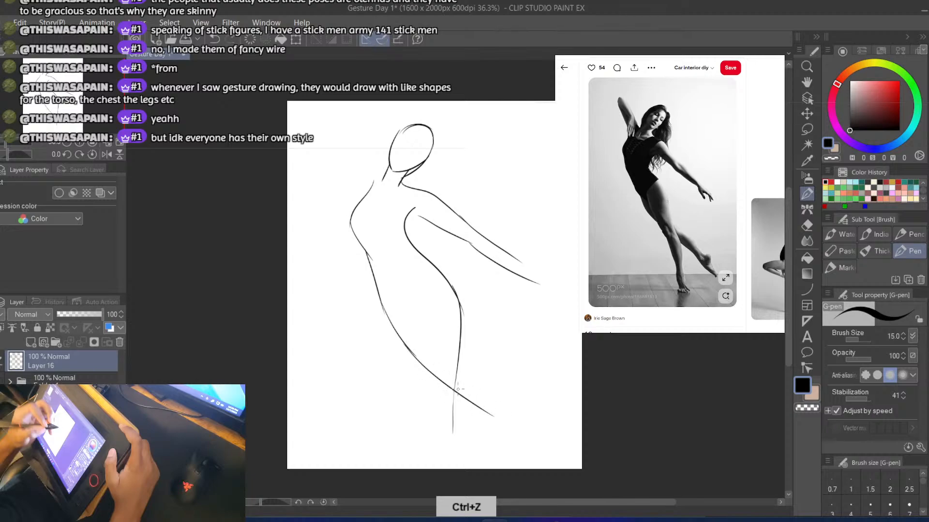
{"action": "key", "text": "ctrl+z"}
{"action": "mouse_move", "coordinate": [407, 342]}
{"action": "left_mouse_down"}
{"action": "mouse_move", "coordinate": [483, 409]}
{"action": "mouse_move", "coordinate": [505, 442]}
{"action": "left_mouse_up"}
{"action": "key", "text": "ctrl+z"}
Draw the trailing leg's pointed foot and its calf line from the heel back to the standing leg
{"action": "mouse_move", "coordinate": [480, 404]}
{"action": "left_mouse_down"}
{"action": "mouse_move", "coordinate": [518, 439]}
{"action": "mouse_move", "coordinate": [511, 382]}
{"action": "mouse_move", "coordinate": [474, 383]}
{"action": "mouse_move", "coordinate": [473, 369]}
{"action": "mouse_move", "coordinate": [494, 387]}
{"action": "mouse_move", "coordinate": [459, 358]}
{"action": "left_mouse_up"}
{"action": "key", "text": "ctrl+z"}
{"action": "key", "text": "ctrl+z"}
{"action": "key", "text": "ctrl+z"}
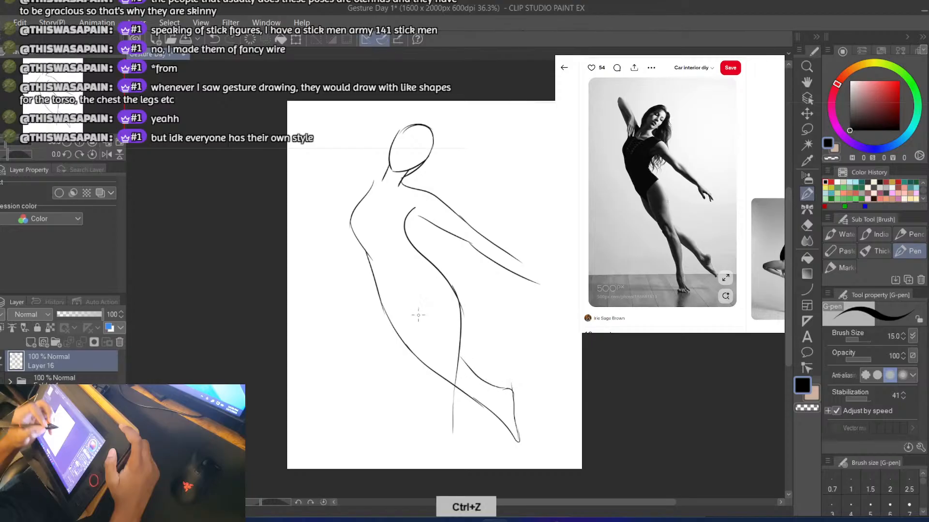
{"action": "key", "text": "ctrl+z"}
{"action": "left_click_drag", "start_coordinate": [506, 389], "coordinate": [440, 342]}
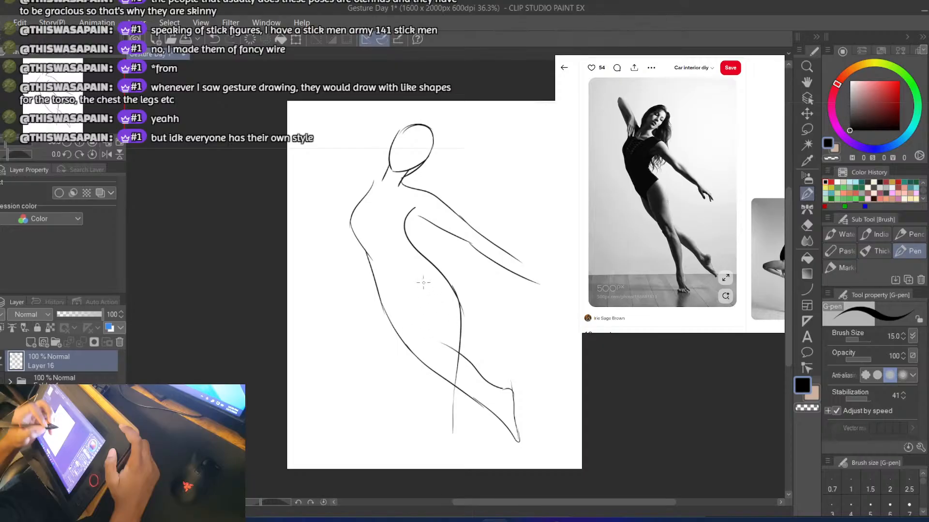
Draw the inner thigh line separating the two legs and erase the stray marks at the hip and calf
{"action": "mouse_move", "coordinate": [397, 292]}
{"action": "left_mouse_down"}
{"action": "mouse_move", "coordinate": [418, 303]}
{"action": "mouse_move", "coordinate": [427, 347]}
{"action": "left_mouse_up"}
{"action": "key", "text": "ctrl+z"}
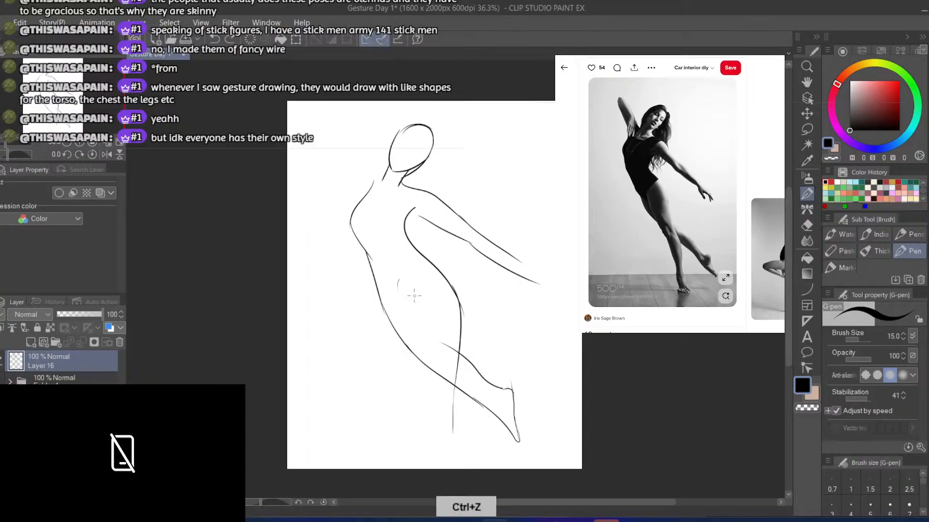
{"action": "left_click_drag", "start_coordinate": [413, 285], "coordinate": [430, 356]}
{"action": "key", "text": "ctrl+z"}
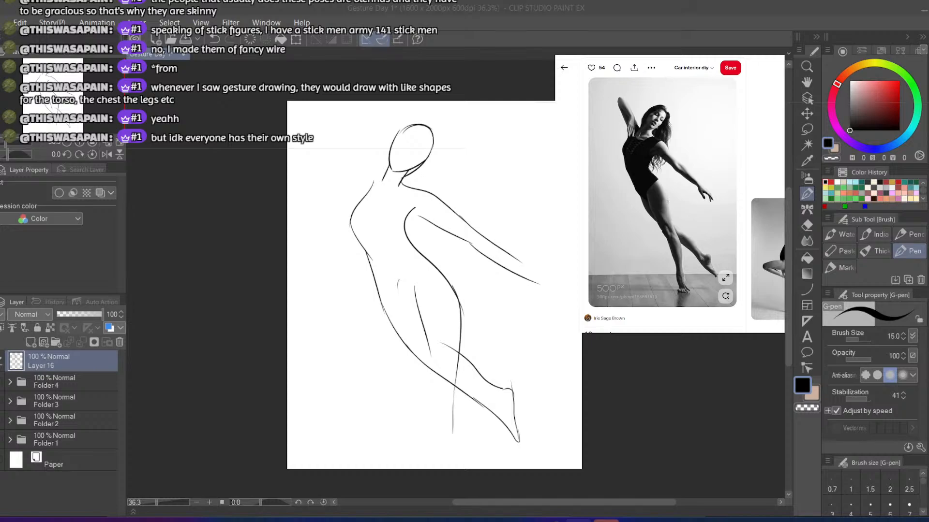
{"action": "key", "text": "e"}
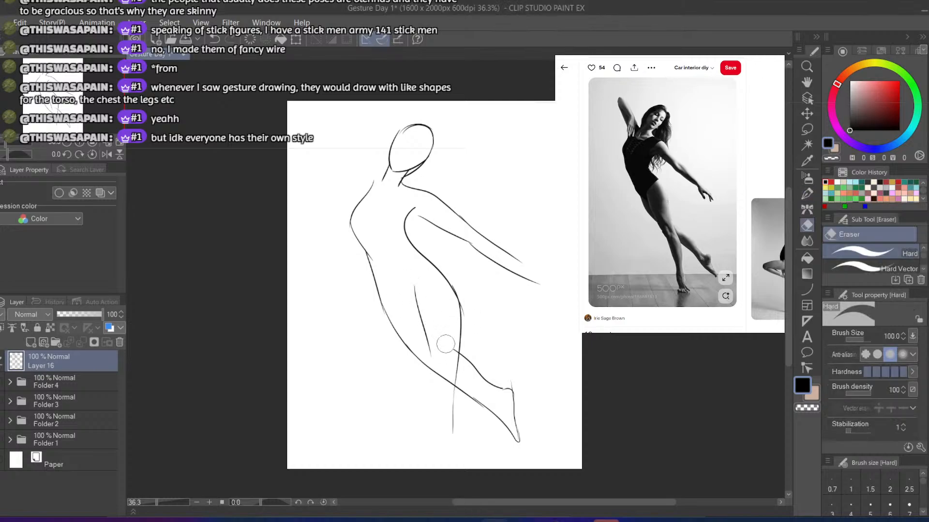
{"action": "key", "text": "b"}
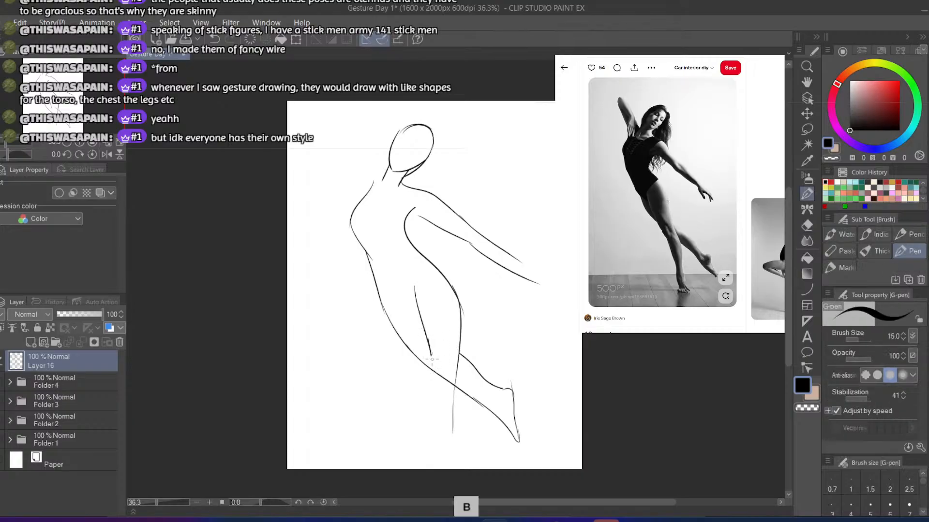
Extend the standing leg's front line from the thigh down across the trailing leg past the knee
{"action": "left_click_drag", "start_coordinate": [430, 354], "coordinate": [438, 387]}
{"action": "key", "text": "ctrl+z"}
{"action": "left_click_drag", "start_coordinate": [427, 340], "coordinate": [438, 411]}
{"action": "key", "text": "ctrl+z"}
{"action": "key", "text": "ctrl+z"}
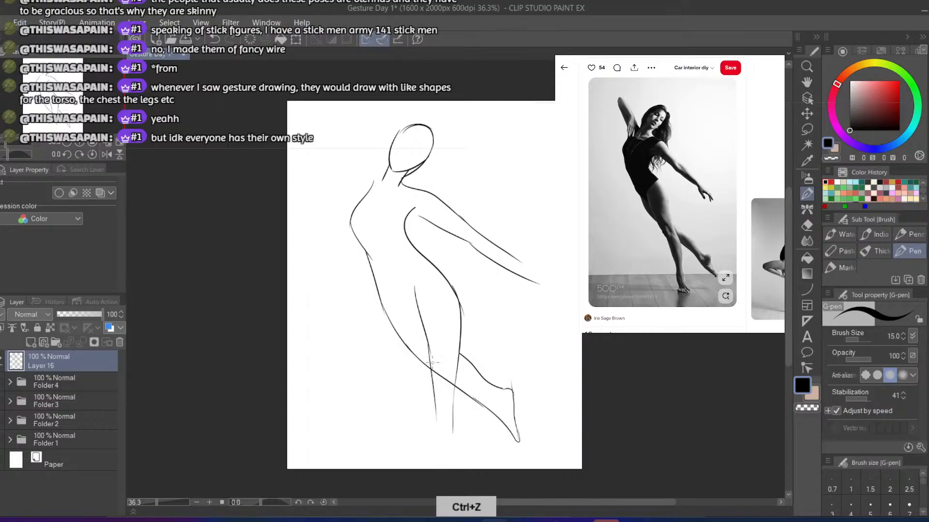
{"action": "key", "text": "ctrl+z"}
{"action": "left_click_drag", "start_coordinate": [429, 345], "coordinate": [434, 421]}
{"action": "key", "text": "ctrl+z"}
{"action": "key", "text": "ctrl+z"}
{"action": "left_click_drag", "start_coordinate": [428, 338], "coordinate": [436, 419]}
{"action": "key", "text": "ctrl+z"}
Draw the standing leg's shin line from the knee down to the page's lower edge
{"action": "left_click_drag", "start_coordinate": [428, 344], "coordinate": [443, 457]}
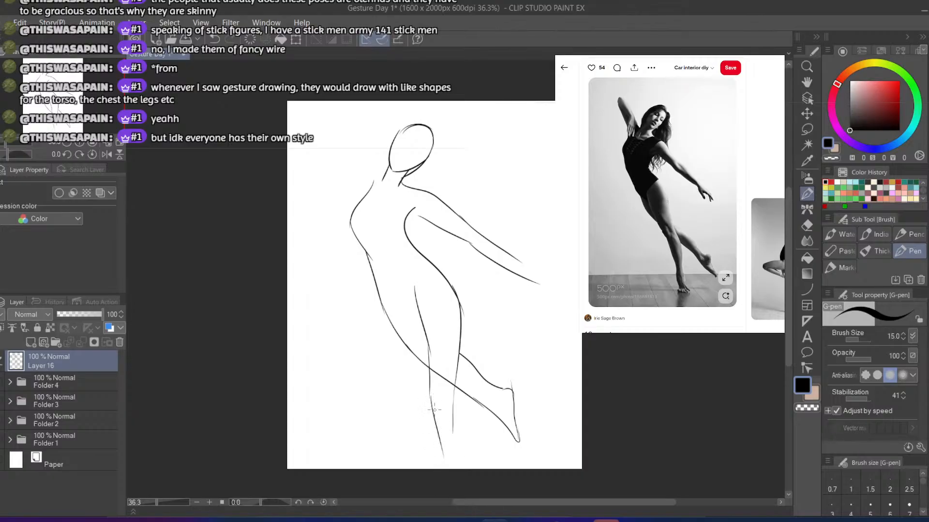
{"action": "key", "text": "ctrl+z"}
{"action": "left_click_drag", "start_coordinate": [430, 393], "coordinate": [438, 464]}
{"action": "key", "text": "ctrl+z"}
Rework the upper end of the standing leg's thigh line so it starts lower below the hip
{"action": "key", "text": "ctrl+z"}
{"action": "left_click_drag", "start_coordinate": [413, 286], "coordinate": [426, 359]}
{"action": "key", "text": "ctrl+z"}
{"action": "key", "text": "e"}
{"action": "key", "text": "b"}
{"action": "key", "text": "ctrl+z"}
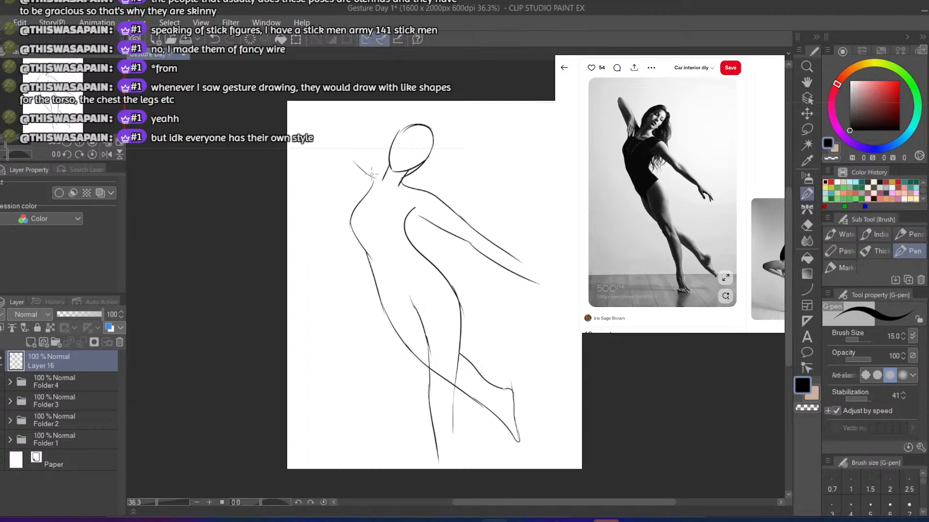
Draw the upper contour of the raised arm from the neck to a rounded hand near the page corner
{"action": "key", "text": "ctrl+z"}
{"action": "left_click_drag", "start_coordinate": [382, 179], "coordinate": [345, 144]}
{"action": "key", "text": "ctrl+z"}
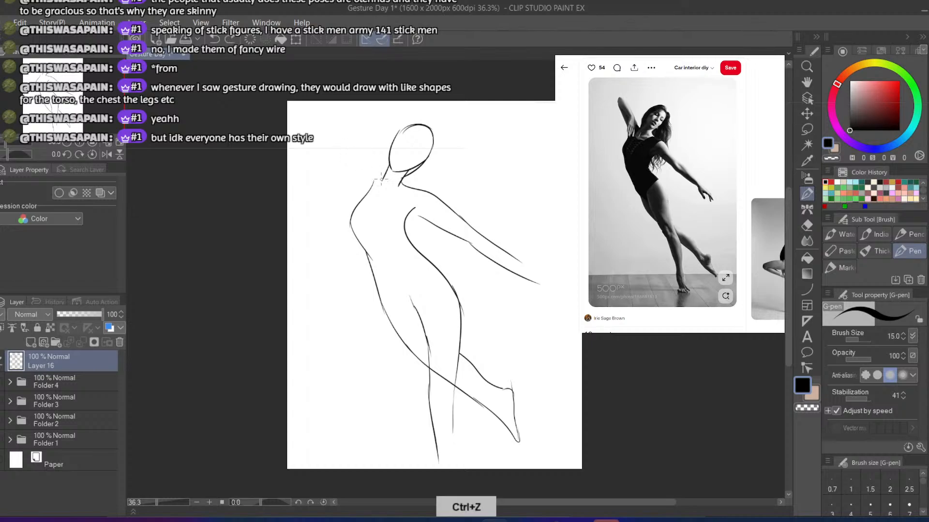
{"action": "mouse_move", "coordinate": [382, 180]}
{"action": "left_mouse_down"}
{"action": "mouse_move", "coordinate": [306, 120]}
{"action": "mouse_move", "coordinate": [320, 153]}
{"action": "mouse_move", "coordinate": [313, 123]}
{"action": "mouse_move", "coordinate": [304, 120]}
{"action": "mouse_move", "coordinate": [313, 148]}
{"action": "mouse_move", "coordinate": [305, 119]}
{"action": "mouse_move", "coordinate": [319, 150]}
{"action": "mouse_move", "coordinate": [324, 132]}
{"action": "mouse_move", "coordinate": [336, 139]}
{"action": "mouse_move", "coordinate": [301, 122]}
{"action": "mouse_move", "coordinate": [324, 165]}
{"action": "mouse_move", "coordinate": [361, 194]}
{"action": "mouse_move", "coordinate": [316, 145]}
{"action": "left_mouse_up"}
{"action": "key", "text": "ctrl+z"}
Draw the underside of the raised arm between the shoulder contour and the hand
{"action": "key", "text": "ctrl+z"}
{"action": "key", "text": "ctrl+z"}
{"action": "key", "text": "ctrl+z"}
{"action": "key", "text": "ctrl+z"}
{"action": "key", "text": "ctrl+z"}
{"action": "key", "text": "ctrl+z"}
{"action": "left_click_drag", "start_coordinate": [360, 195], "coordinate": [320, 147]}
{"action": "key", "text": "ctrl+z"}
{"action": "mouse_move", "coordinate": [360, 200]}
{"action": "left_mouse_down"}
{"action": "mouse_move", "coordinate": [302, 112]}
{"action": "mouse_move", "coordinate": [351, 153]}
{"action": "left_mouse_up"}
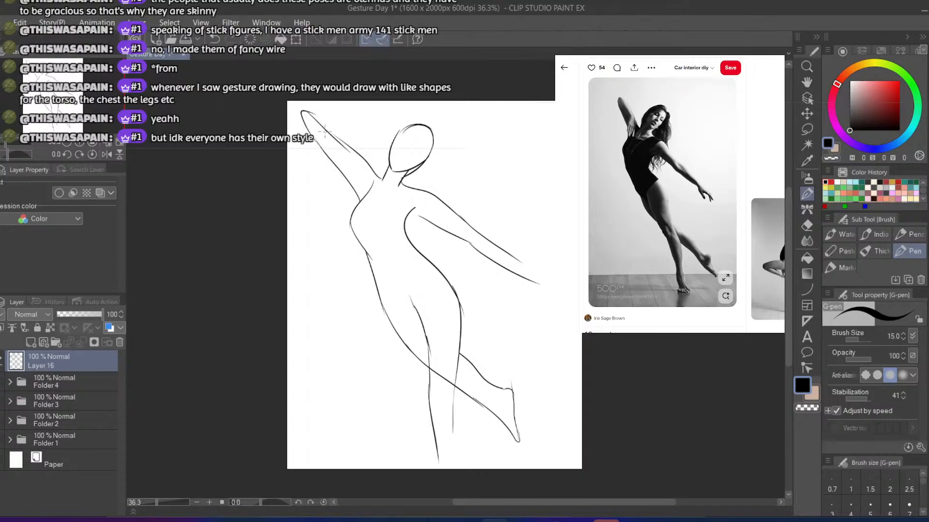
Draw the raised arm's inner contour lines, curving from the forearm past the elbow into the armpit
{"action": "key", "text": "ctrl+z"}
{"action": "mouse_move", "coordinate": [302, 110]}
{"action": "left_mouse_down"}
{"action": "mouse_move", "coordinate": [354, 154]}
{"action": "mouse_move", "coordinate": [317, 127]}
{"action": "mouse_move", "coordinate": [349, 173]}
{"action": "mouse_move", "coordinate": [338, 140]}
{"action": "mouse_move", "coordinate": [370, 186]}
{"action": "left_mouse_up"}
{"action": "key", "text": "ctrl+z"}
{"action": "left_click_drag", "start_coordinate": [344, 139], "coordinate": [373, 189]}
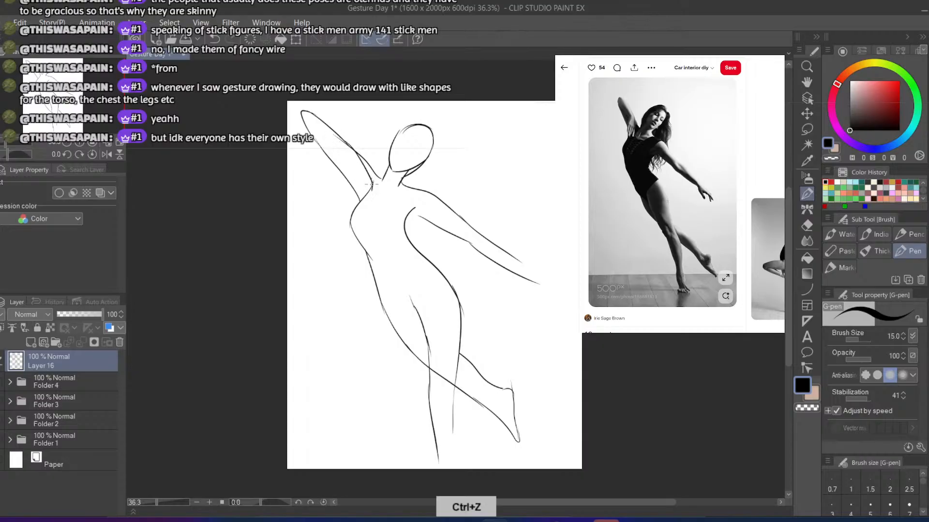
{"action": "key", "text": "ctrl+z"}
{"action": "mouse_move", "coordinate": [344, 140]}
{"action": "left_mouse_down"}
{"action": "mouse_move", "coordinate": [364, 169]}
{"action": "mouse_move", "coordinate": [364, 198]}
{"action": "mouse_move", "coordinate": [347, 165]}
{"action": "left_mouse_up"}
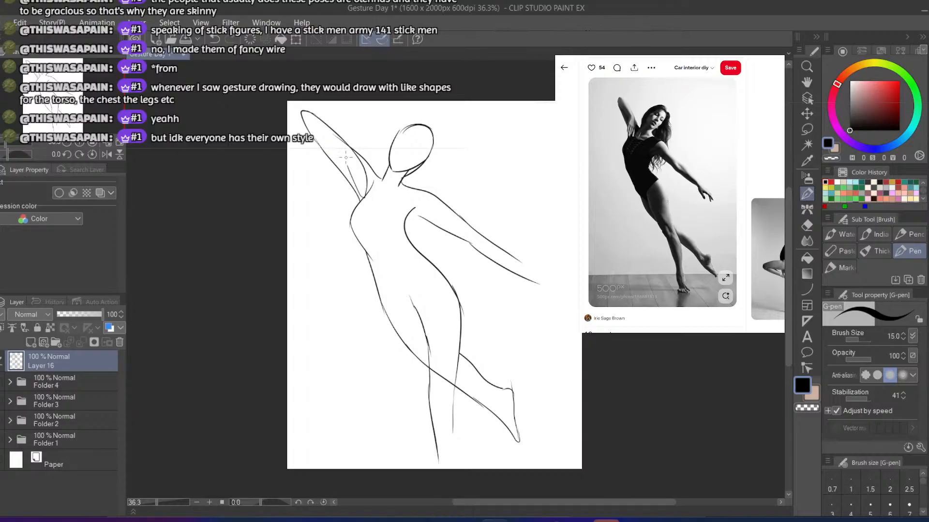
{"action": "left_click_drag", "start_coordinate": [345, 161], "coordinate": [312, 130]}
{"action": "key", "text": "ctrl+z"}
Draw a simple hand with a separate thumb at the end of the lowered arm
{"action": "mouse_move", "coordinate": [531, 286]}
{"action": "left_mouse_down"}
{"action": "mouse_move", "coordinate": [551, 311]}
{"action": "mouse_move", "coordinate": [544, 296]}
{"action": "mouse_move", "coordinate": [554, 301]}
{"action": "left_mouse_up"}
{"action": "key", "text": "ctrl+z"}
{"action": "key", "text": "ctrl+z"}
{"action": "key", "text": "ctrl+z"}
{"action": "key", "text": "ctrl+z"}
{"action": "key", "text": "ctrl+z"}
{"action": "mouse_move", "coordinate": [518, 259]}
{"action": "left_mouse_down"}
{"action": "mouse_move", "coordinate": [555, 277]}
{"action": "mouse_move", "coordinate": [525, 264]}
{"action": "mouse_move", "coordinate": [555, 290]}
{"action": "left_mouse_up"}
{"action": "key", "text": "ctrl+z"}
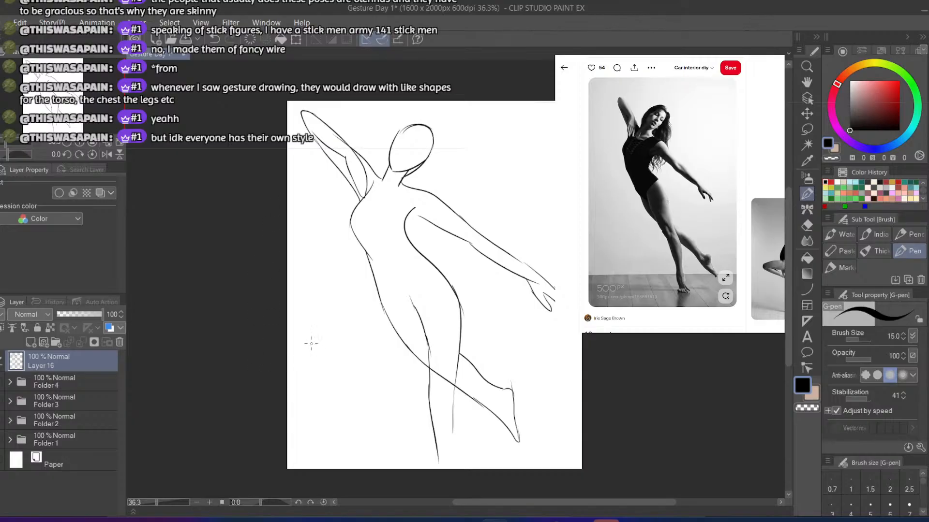
Erase the outer hip and thigh line and redraw it as a straighter line reaching the standing leg's knee
{"action": "key", "text": "e"}
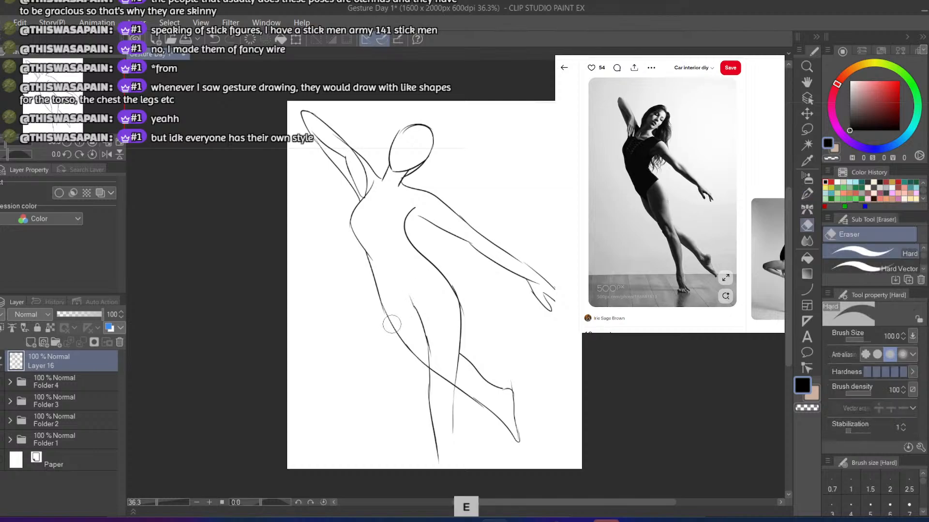
{"action": "left_click_drag", "start_coordinate": [394, 322], "coordinate": [409, 338]}
{"action": "key", "text": "b"}
{"action": "left_click_drag", "start_coordinate": [376, 277], "coordinate": [409, 340]}
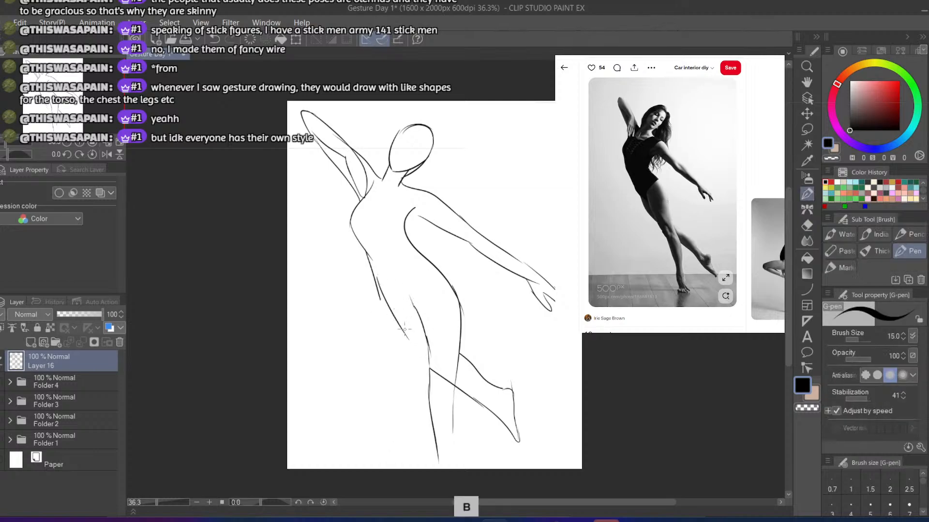
{"action": "key", "text": "ctrl+z"}
{"action": "mouse_move", "coordinate": [375, 276]}
{"action": "left_mouse_down"}
{"action": "mouse_move", "coordinate": [424, 363]}
{"action": "mouse_move", "coordinate": [427, 355]}
{"action": "left_mouse_up"}
{"action": "key", "text": "ctrl+z"}
{"action": "key", "text": "ctrl+z"}
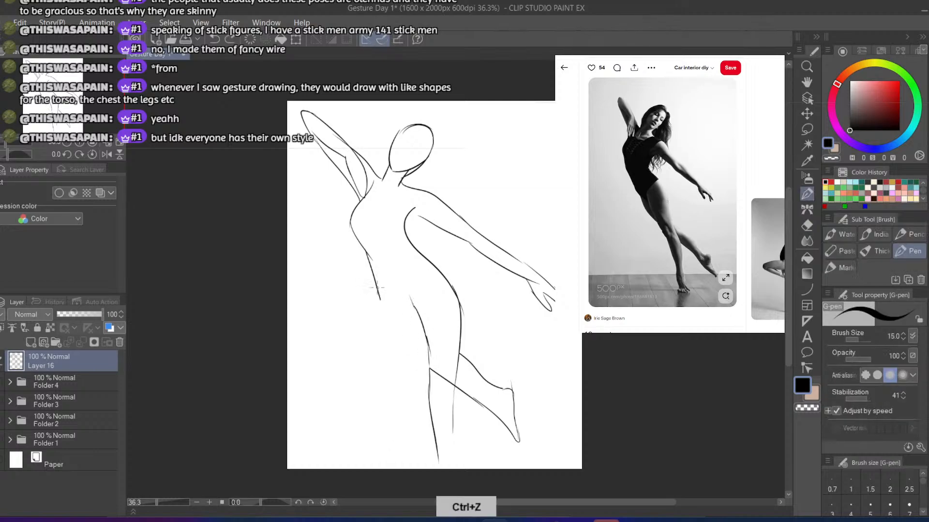
{"action": "left_click_drag", "start_coordinate": [376, 278], "coordinate": [427, 361]}
Erase the waist contour, redraw it as a continuous curve from the chest down to the thigh, and save the file
{"action": "key", "text": "e"}
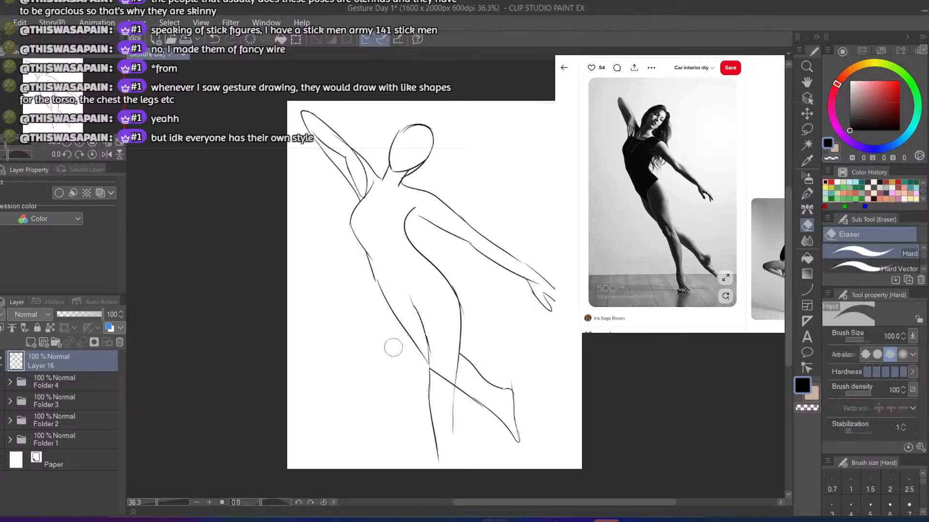
{"action": "mouse_move", "coordinate": [355, 249]}
{"action": "left_mouse_down"}
{"action": "mouse_move", "coordinate": [366, 280]}
{"action": "mouse_move", "coordinate": [358, 247]}
{"action": "mouse_move", "coordinate": [371, 259]}
{"action": "left_mouse_up"}
{"action": "key", "text": "p"}
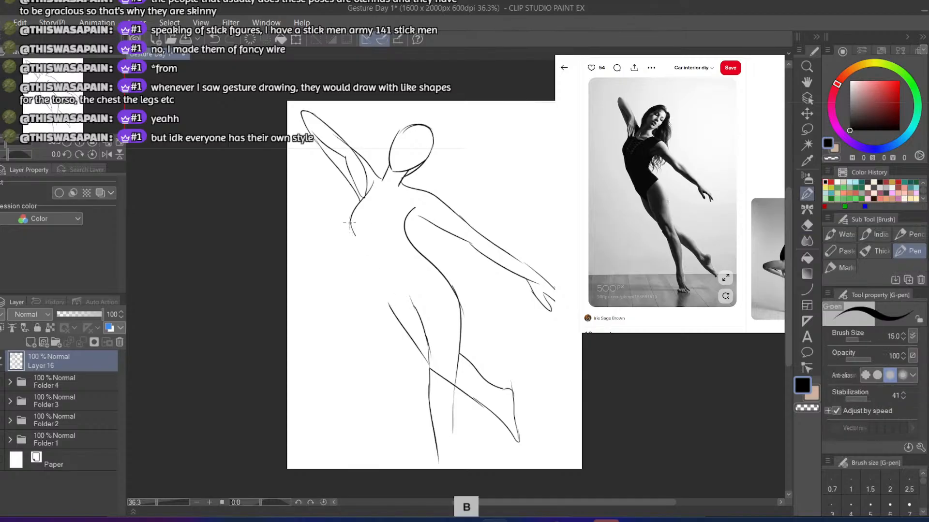
{"action": "left_click_drag", "start_coordinate": [350, 224], "coordinate": [365, 263]}
{"action": "key", "text": "ctrl+z"}
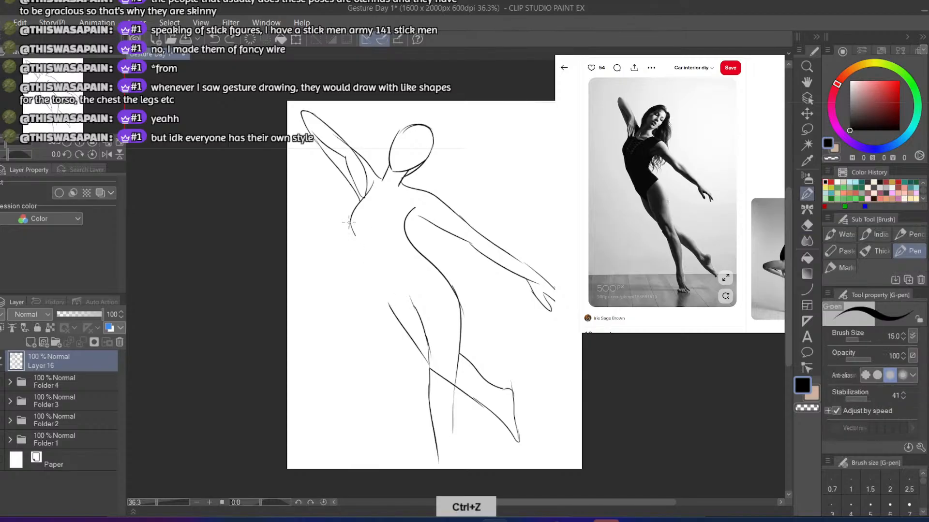
{"action": "left_click_drag", "start_coordinate": [349, 223], "coordinate": [406, 337]}
{"action": "key", "text": "ctrl+z"}
{"action": "left_click_drag", "start_coordinate": [371, 279], "coordinate": [410, 341]}
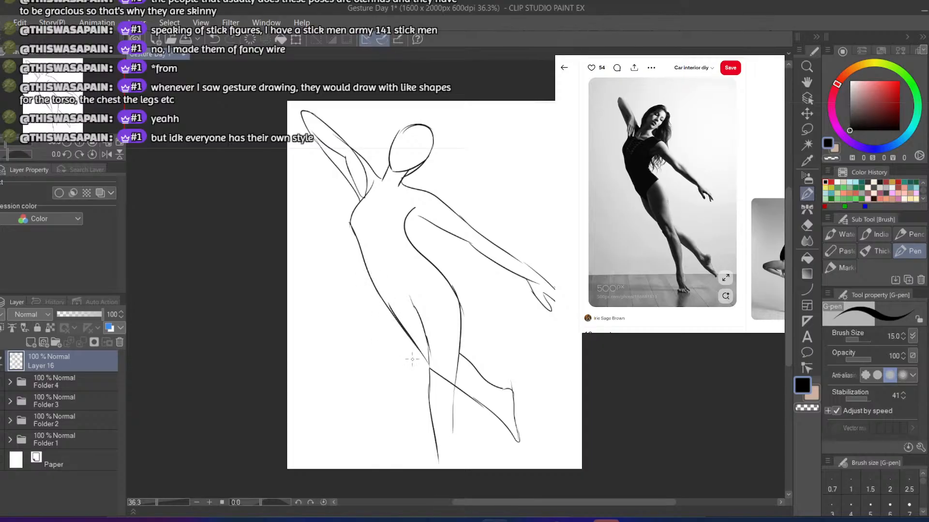
{"action": "left_click_drag", "start_coordinate": [421, 354], "coordinate": [432, 368]}
{"action": "key", "text": "ctrl+z"}
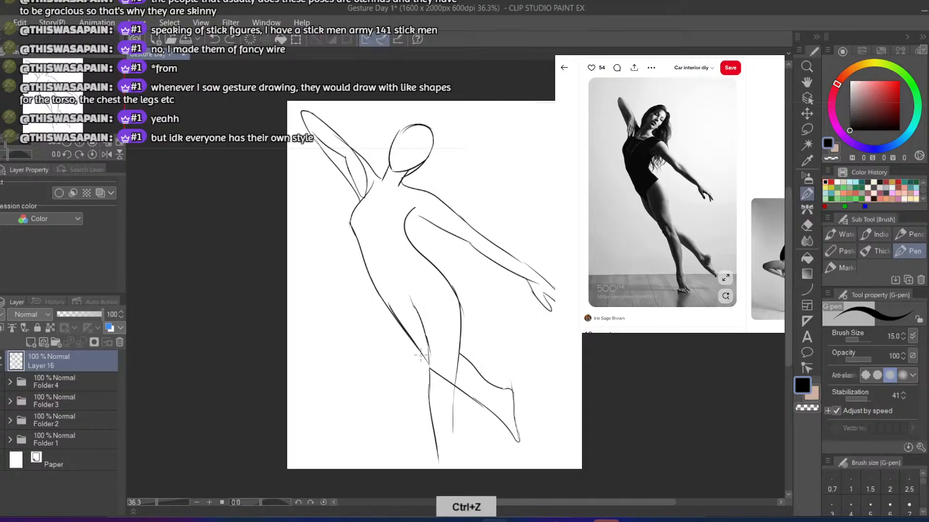
{"action": "key", "text": "ctrl+s"}
Erase the lifted leg's lower contour where it crosses the standing leg
{"action": "key", "text": "e"}
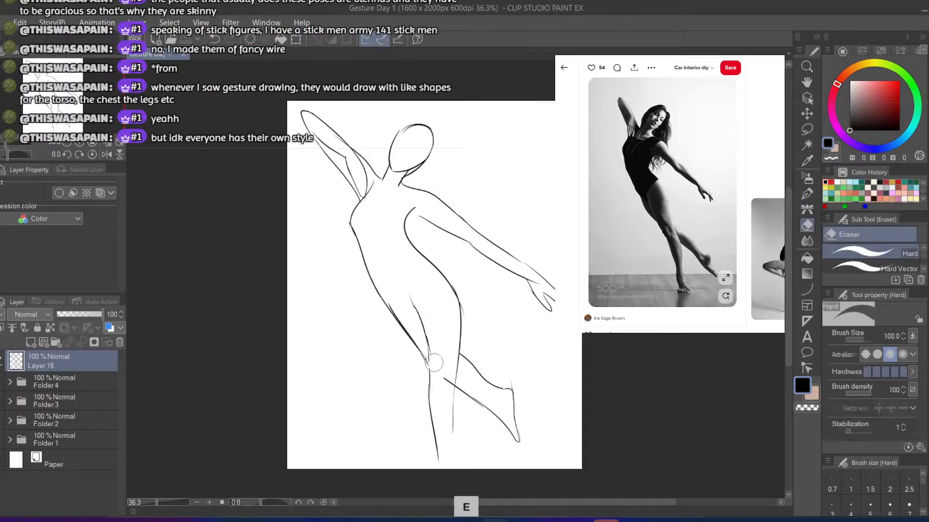
{"action": "left_click_drag", "start_coordinate": [446, 373], "coordinate": [425, 481]}
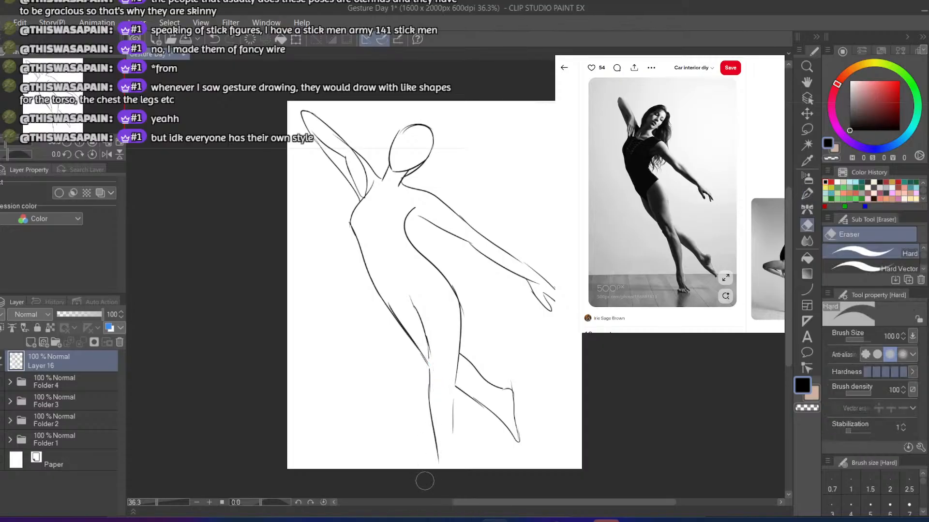
{"action": "scroll", "coordinate": [502, 428], "scroll_direction": "down", "scroll_amount": 3}
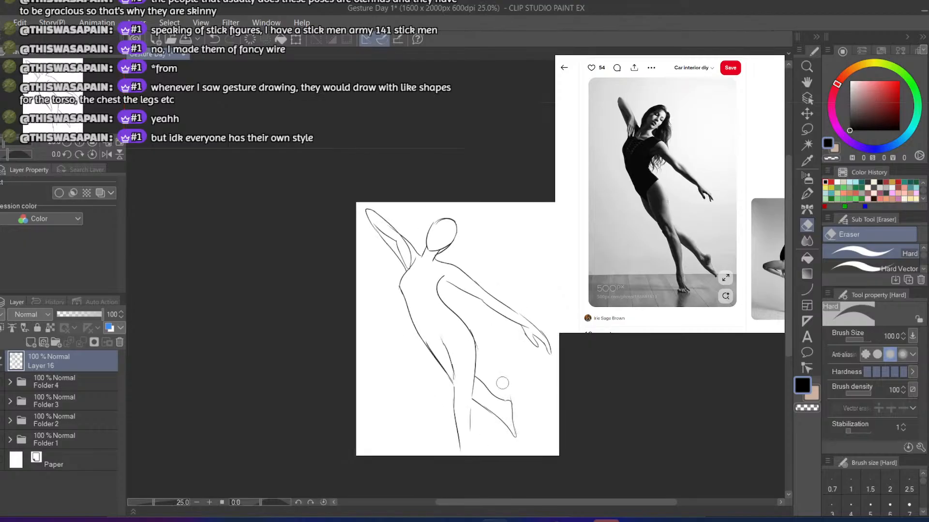
{"action": "scroll", "coordinate": [500, 383], "scroll_direction": "up", "scroll_amount": 3}
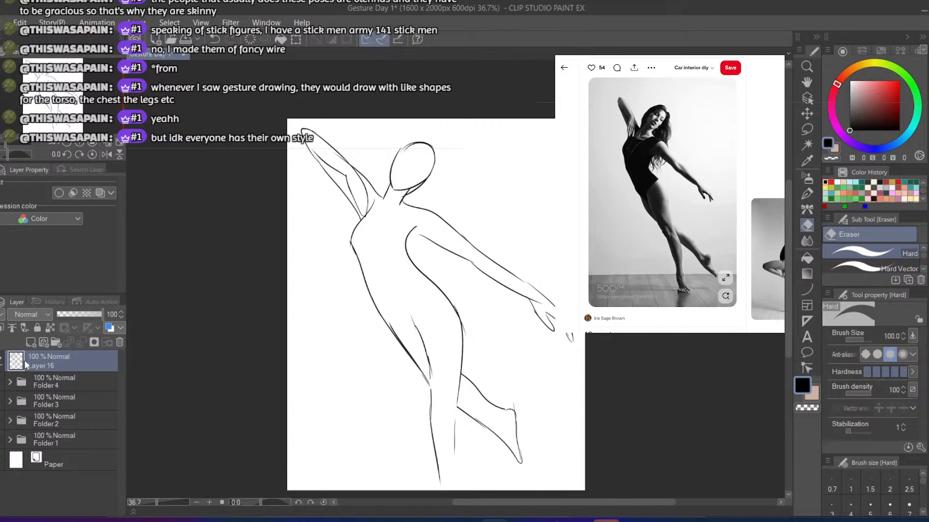
Add a new layer above Layer 16, lower Layer 16's opacity to 23%, and make Layer 17 active
{"action": "left_click", "coordinate": [33, 342]}
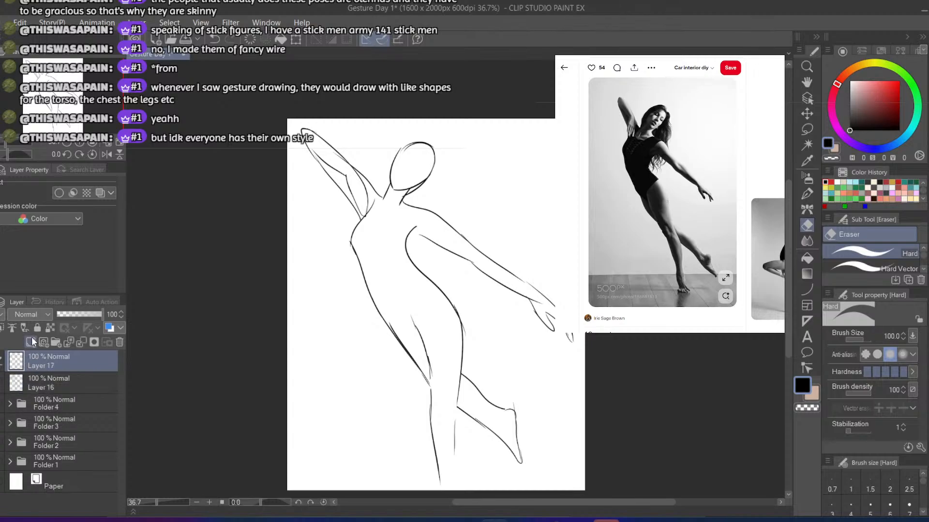
{"action": "left_click", "coordinate": [10, 383]}
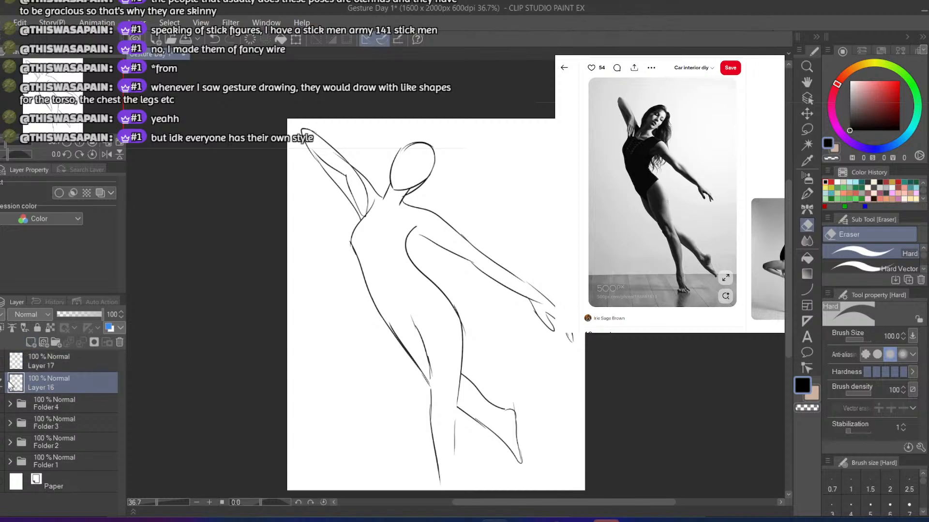
{"action": "left_click_drag", "start_coordinate": [73, 314], "coordinate": [68, 311]}
{"action": "left_click", "coordinate": [54, 359]}
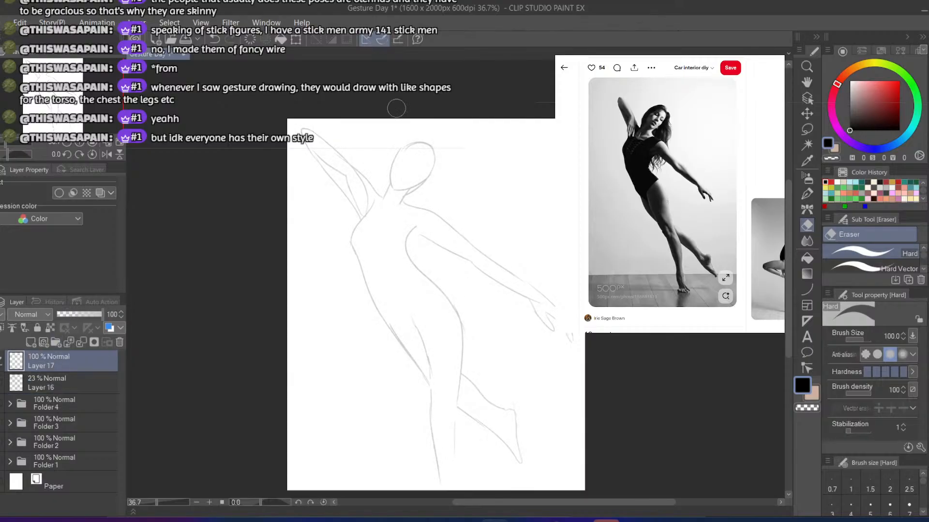
Trace the head as a tilted oval on Layer 17 over the faded sketch
{"action": "key", "text": "b"}
{"action": "key", "text": "ctrl+z"}
{"action": "mouse_move", "coordinate": [395, 162]}
{"action": "left_mouse_down"}
{"action": "mouse_move", "coordinate": [397, 191]}
{"action": "mouse_move", "coordinate": [394, 184]}
{"action": "mouse_move", "coordinate": [427, 178]}
{"action": "mouse_move", "coordinate": [398, 153]}
{"action": "mouse_move", "coordinate": [422, 142]}
{"action": "mouse_move", "coordinate": [430, 178]}
{"action": "mouse_move", "coordinate": [397, 191]}
{"action": "mouse_move", "coordinate": [395, 161]}
{"action": "mouse_move", "coordinate": [392, 189]}
{"action": "left_mouse_up"}
{"action": "key", "text": "ctrl+z"}
{"action": "key", "text": "ctrl+z"}
{"action": "key", "text": "ctrl+z"}
{"action": "key", "text": "ctrl+z"}
{"action": "key", "text": "ctrl+z"}
{"action": "key", "text": "ctrl+z"}
{"action": "key", "text": "ctrl+z"}
{"action": "key", "text": "ctrl+z"}
{"action": "key", "text": "ctrl+z"}
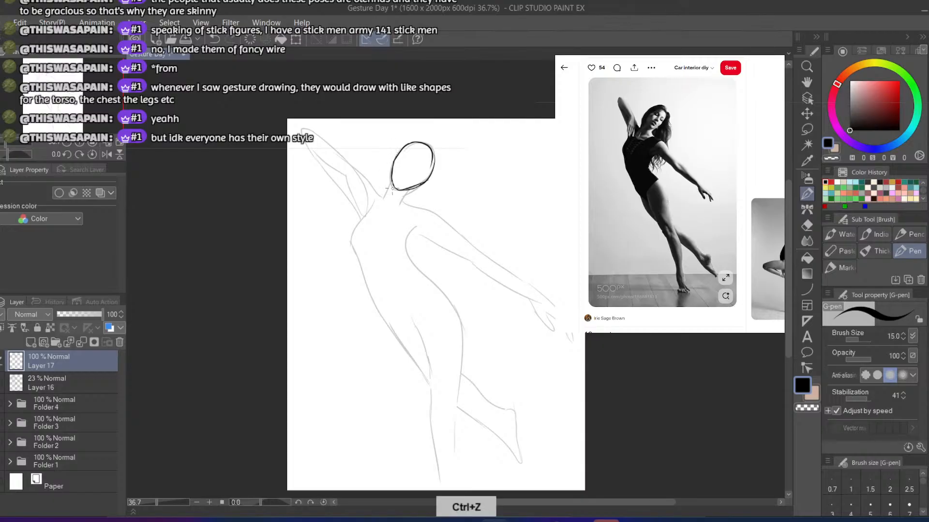
Lower Layer 16's opacity to 18% and return to Layer 17
{"action": "left_click", "coordinate": [16, 377]}
{"action": "left_click", "coordinate": [63, 314]}
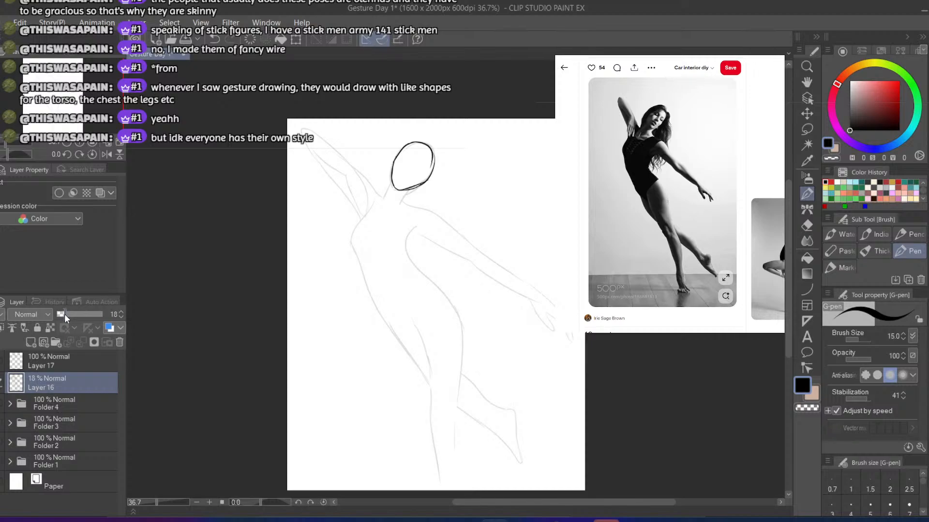
{"action": "left_click", "coordinate": [25, 362]}
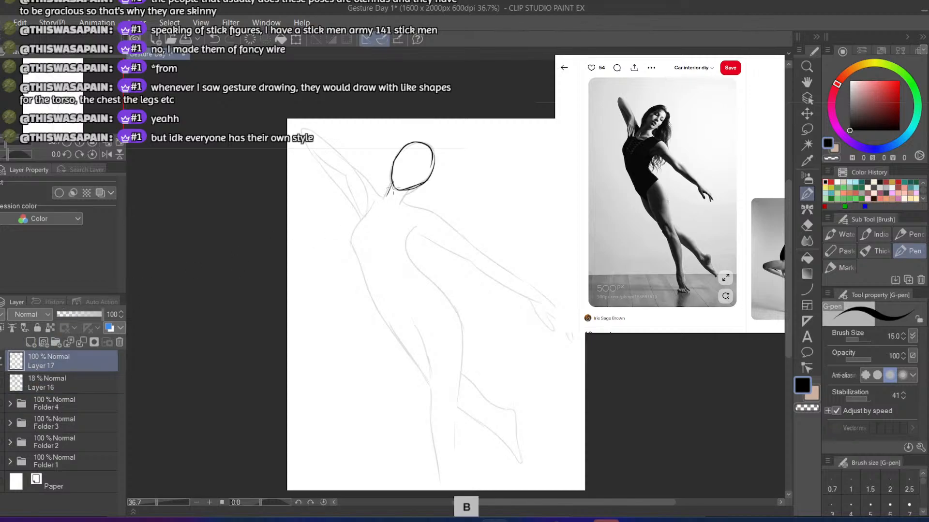
Draw the two short neck lines beneath the head oval on Layer 17
{"action": "key", "text": "ctrl+z"}
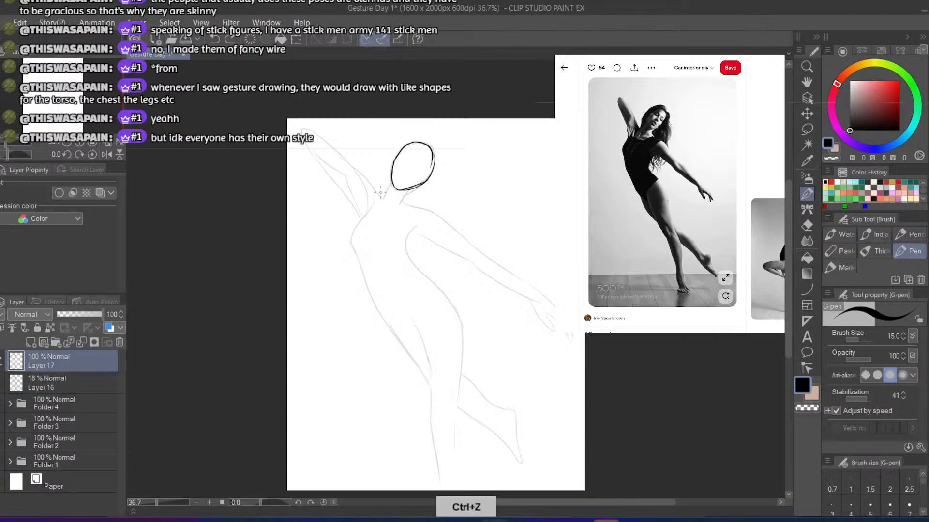
{"action": "mouse_move", "coordinate": [392, 172]}
{"action": "left_mouse_down"}
{"action": "mouse_move", "coordinate": [386, 200]}
{"action": "mouse_move", "coordinate": [400, 205]}
{"action": "left_mouse_up"}
{"action": "key", "text": "ctrl+z"}
{"action": "key", "text": "ctrl+z"}
{"action": "key", "text": "ctrl+z"}
{"action": "key", "text": "ctrl+z"}
{"action": "mouse_move", "coordinate": [392, 173]}
{"action": "left_mouse_down"}
{"action": "mouse_move", "coordinate": [383, 196]}
{"action": "mouse_move", "coordinate": [401, 206]}
{"action": "mouse_move", "coordinate": [406, 194]}
{"action": "mouse_move", "coordinate": [402, 203]}
{"action": "left_mouse_up"}
{"action": "key", "text": "ctrl+z"}
{"action": "key", "text": "ctrl+z"}
{"action": "key", "text": "ctrl+z"}
{"action": "key", "text": "ctrl+z"}
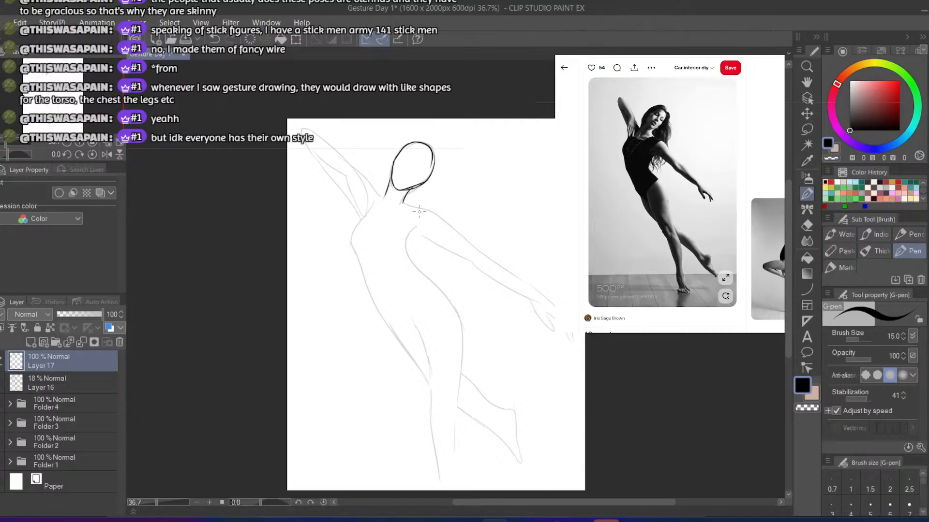
{"action": "left_click_drag", "start_coordinate": [429, 206], "coordinate": [419, 223]}
{"action": "key", "text": "ctrl+z"}
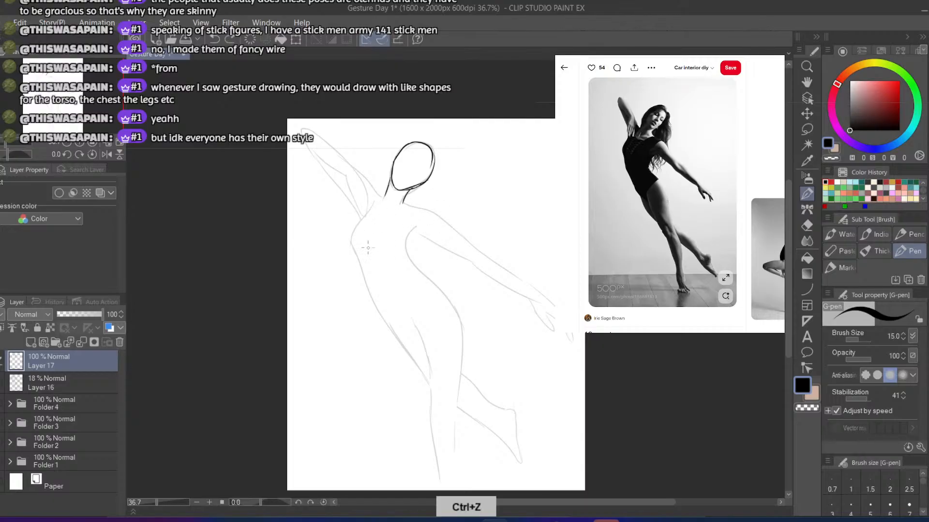
Lower Layer 16's opacity to 8%, hide that layer, and make Layer 17 active again
{"action": "left_click", "coordinate": [33, 384]}
{"action": "left_click_drag", "start_coordinate": [64, 315], "coordinate": [59, 315]}
{"action": "left_click", "coordinate": [1, 383]}
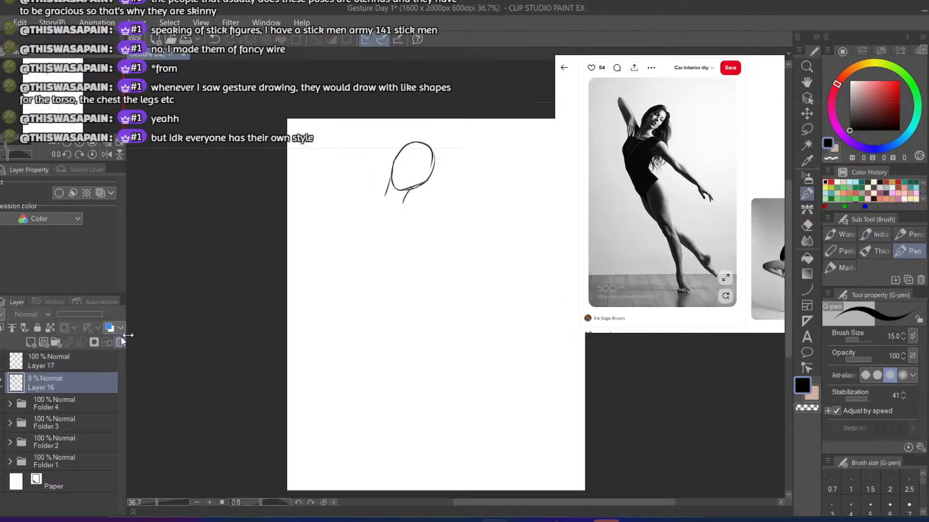
{"action": "left_click", "coordinate": [51, 370]}
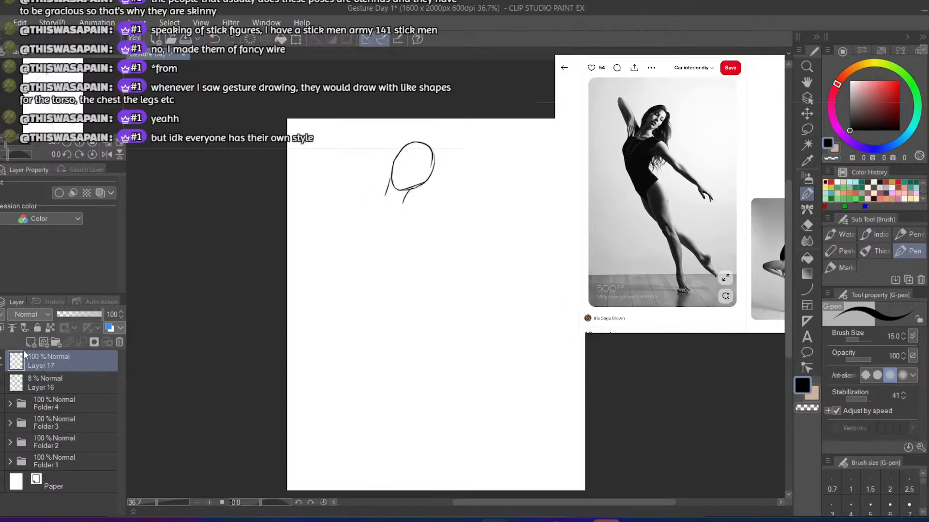
Try a curved chest line running down from the neck with a slanted ribcage edge at its lower end
{"action": "left_click_drag", "start_coordinate": [373, 207], "coordinate": [382, 198]}
{"action": "key", "text": "ctrl+z"}
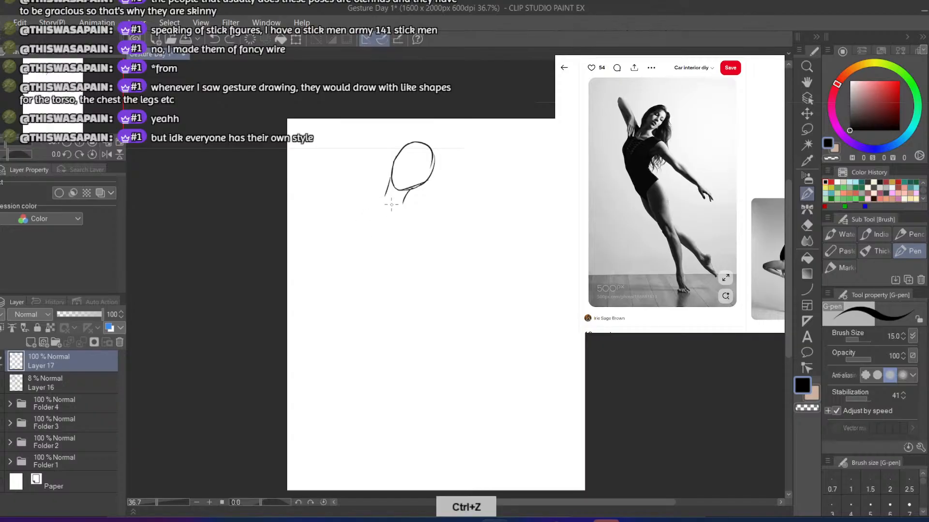
{"action": "left_click_drag", "start_coordinate": [390, 205], "coordinate": [380, 272]}
{"action": "key", "text": "ctrl+z"}
{"action": "key", "text": "ctrl+z"}
{"action": "key", "text": "ctrl+z"}
{"action": "mouse_move", "coordinate": [391, 205]}
{"action": "left_mouse_down"}
{"action": "mouse_move", "coordinate": [383, 272]}
{"action": "mouse_move", "coordinate": [382, 248]}
{"action": "mouse_move", "coordinate": [406, 271]}
{"action": "mouse_move", "coordinate": [406, 261]}
{"action": "left_mouse_up"}
{"action": "key", "text": "ctrl+z"}
{"action": "key", "text": "ctrl+z"}
{"action": "key", "text": "ctrl+z"}
{"action": "key", "text": "ctrl+z"}
{"action": "key", "text": "ctrl+z"}
{"action": "left_click_drag", "start_coordinate": [385, 210], "coordinate": [378, 262]}
{"action": "key", "text": "ctrl+z"}
{"action": "key", "text": "ctrl+z"}
{"action": "mouse_move", "coordinate": [387, 213]}
{"action": "left_mouse_down"}
{"action": "mouse_move", "coordinate": [366, 274]}
{"action": "mouse_move", "coordinate": [415, 283]}
{"action": "left_mouse_up"}
{"action": "key", "text": "ctrl+z"}
{"action": "key", "text": "ctrl+z"}
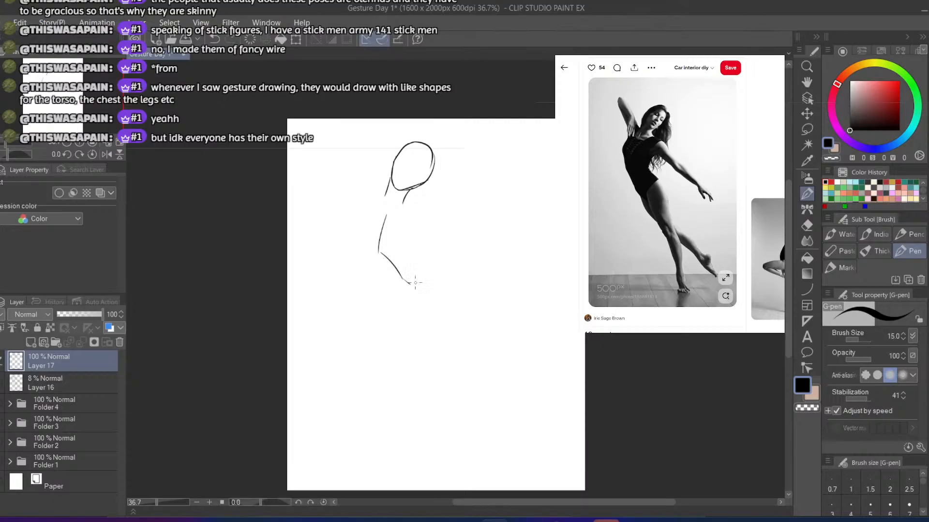
Replace the slanted ribcage edge with a flatter one starting lower on the chest line
{"action": "key", "text": "ctrl+z"}
{"action": "mouse_move", "coordinate": [380, 252]}
{"action": "left_mouse_down"}
{"action": "mouse_move", "coordinate": [412, 275]}
{"action": "mouse_move", "coordinate": [412, 206]}
{"action": "left_mouse_up"}
{"action": "key", "text": "ctrl+z"}
{"action": "key", "text": "ctrl+z"}
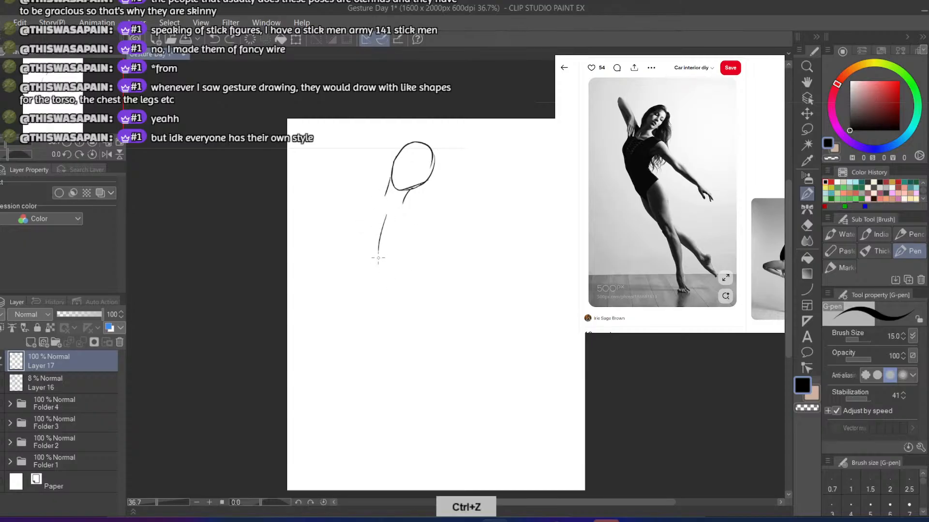
{"action": "left_click_drag", "start_coordinate": [380, 265], "coordinate": [393, 272]}
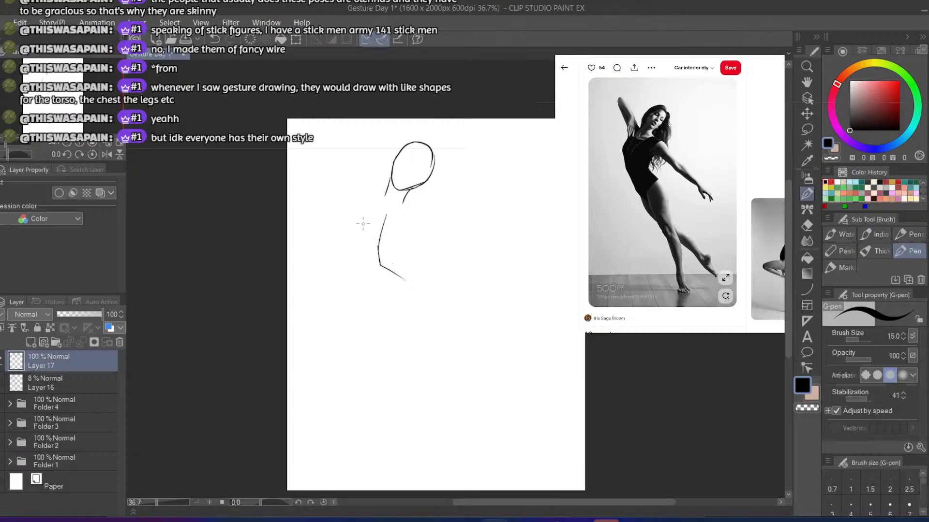
Draw an outer curve beside the chest line and a rounded form closing the torso below the ribcage edge
{"action": "key", "text": "ctrl+z"}
{"action": "left_click_drag", "start_coordinate": [373, 208], "coordinate": [358, 269]}
{"action": "key", "text": "ctrl+z"}
{"action": "mouse_move", "coordinate": [370, 206]}
{"action": "left_mouse_down"}
{"action": "mouse_move", "coordinate": [358, 271]}
{"action": "mouse_move", "coordinate": [385, 295]}
{"action": "mouse_move", "coordinate": [376, 287]}
{"action": "mouse_move", "coordinate": [390, 295]}
{"action": "mouse_move", "coordinate": [417, 281]}
{"action": "left_mouse_up"}
{"action": "key", "text": "ctrl+z"}
{"action": "key", "text": "ctrl+z"}
{"action": "key", "text": "ctrl+z"}
{"action": "key", "text": "ctrl+z"}
{"action": "left_click_drag", "start_coordinate": [394, 270], "coordinate": [415, 285]}
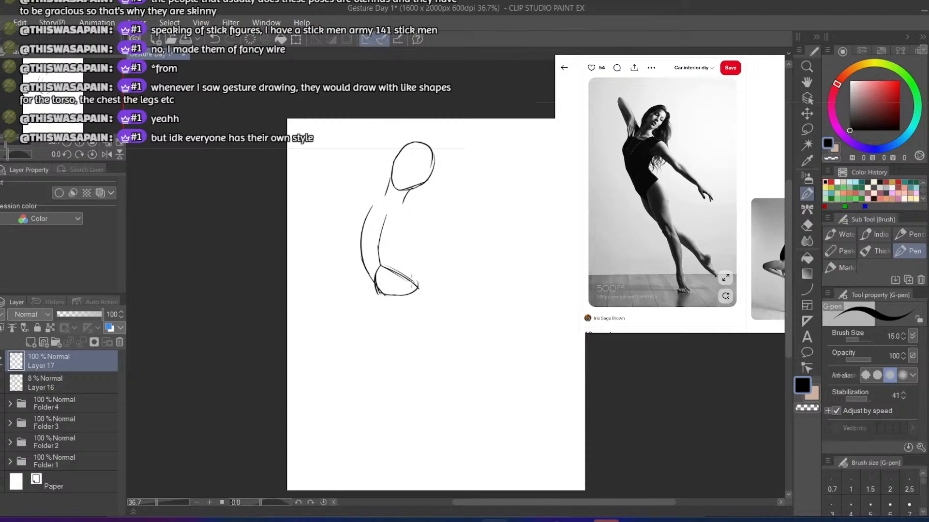
Draw the torso's opposite side as a curve from the ribcage corner up to shoulder height
{"action": "left_click_drag", "start_coordinate": [415, 223], "coordinate": [419, 286]}
{"action": "key", "text": "ctrl+z"}
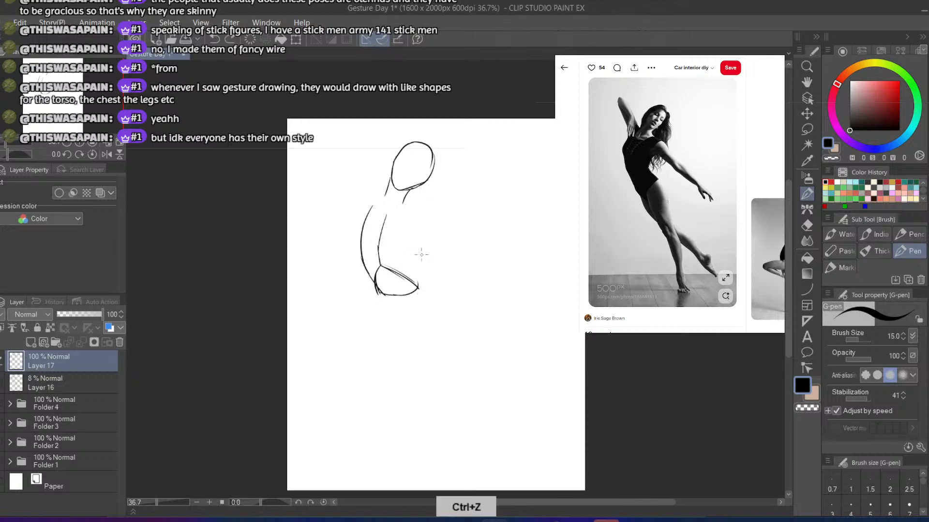
{"action": "mouse_move", "coordinate": [416, 225]}
{"action": "left_mouse_down"}
{"action": "mouse_move", "coordinate": [418, 286]}
{"action": "mouse_move", "coordinate": [412, 208]}
{"action": "left_mouse_up"}
{"action": "key", "text": "ctrl+z"}
{"action": "key", "text": "ctrl+z"}
{"action": "left_click_drag", "start_coordinate": [419, 286], "coordinate": [413, 207]}
{"action": "key", "text": "ctrl+z"}
{"action": "left_click_drag", "start_coordinate": [419, 286], "coordinate": [421, 218]}
{"action": "key", "text": "ctrl+z"}
{"action": "left_click_drag", "start_coordinate": [419, 286], "coordinate": [423, 212]}
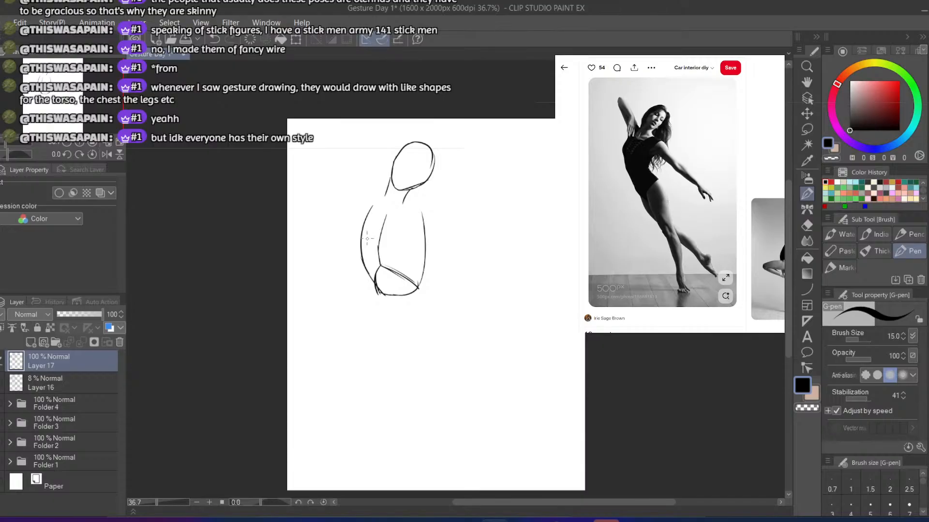
Erase the whole torso sketch below the neck, keeping the head and neck lines
{"action": "key", "text": "e"}
{"action": "mouse_move", "coordinate": [380, 246]}
{"action": "left_mouse_down"}
{"action": "mouse_move", "coordinate": [380, 225]}
{"action": "mouse_move", "coordinate": [382, 299]}
{"action": "mouse_move", "coordinate": [392, 301]}
{"action": "mouse_move", "coordinate": [390, 283]}
{"action": "mouse_move", "coordinate": [364, 275]}
{"action": "mouse_move", "coordinate": [365, 230]}
{"action": "mouse_move", "coordinate": [413, 254]}
{"action": "mouse_move", "coordinate": [424, 225]}
{"action": "mouse_move", "coordinate": [396, 240]}
{"action": "mouse_move", "coordinate": [349, 182]}
{"action": "left_mouse_up"}
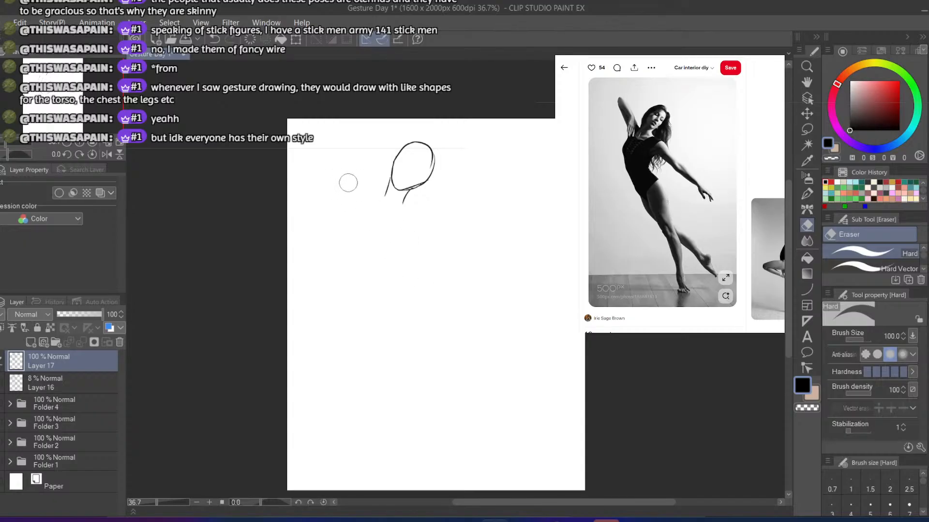
Draw a narrower ribcage shape below the neck with two side lines and a slanted lower edge meeting at a point
{"action": "key", "text": "p"}
{"action": "mouse_move", "coordinate": [386, 215]}
{"action": "left_mouse_down"}
{"action": "mouse_move", "coordinate": [368, 243]}
{"action": "mouse_move", "coordinate": [380, 231]}
{"action": "mouse_move", "coordinate": [377, 241]}
{"action": "left_mouse_up"}
{"action": "key", "text": "ctrl+z"}
{"action": "key", "text": "ctrl+z"}
{"action": "mouse_move", "coordinate": [387, 211]}
{"action": "left_mouse_down"}
{"action": "mouse_move", "coordinate": [377, 259]}
{"action": "mouse_move", "coordinate": [405, 280]}
{"action": "left_mouse_up"}
{"action": "key", "text": "ctrl+z"}
{"action": "mouse_move", "coordinate": [388, 208]}
{"action": "left_mouse_down"}
{"action": "mouse_move", "coordinate": [409, 231]}
{"action": "mouse_move", "coordinate": [401, 218]}
{"action": "mouse_move", "coordinate": [407, 281]}
{"action": "left_mouse_up"}
{"action": "key", "text": "ctrl+z"}
{"action": "key", "text": "ctrl+z"}
{"action": "mouse_move", "coordinate": [417, 215]}
{"action": "left_mouse_down"}
{"action": "mouse_move", "coordinate": [402, 277]}
{"action": "mouse_move", "coordinate": [415, 213]}
{"action": "left_mouse_up"}
Redraw the ribcage's long side as a fuller curve and add a bowed outer torso line from shoulder height to below the ribcage corner
{"action": "key", "text": "ctrl+z"}
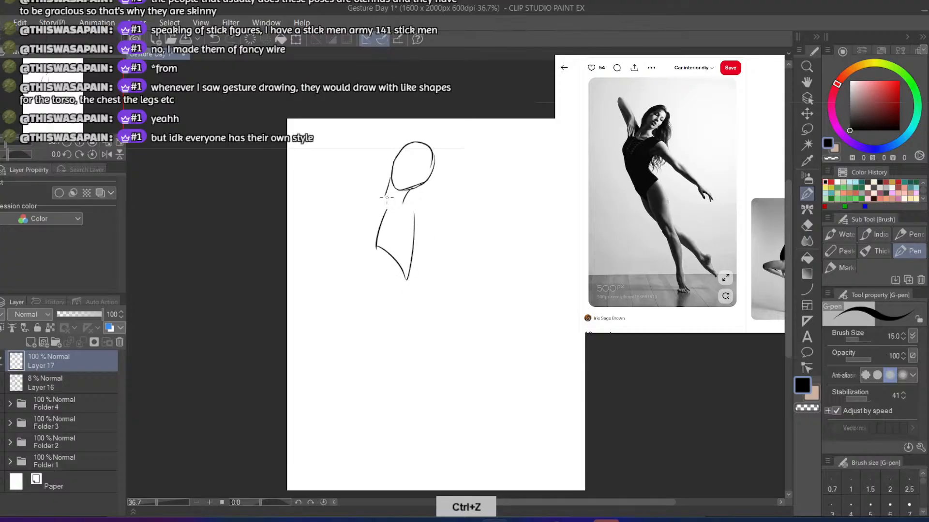
{"action": "key", "text": "ctrl+z"}
{"action": "mouse_move", "coordinate": [405, 281]}
{"action": "left_mouse_down"}
{"action": "mouse_move", "coordinate": [417, 247]}
{"action": "mouse_move", "coordinate": [415, 211]}
{"action": "mouse_move", "coordinate": [353, 238]}
{"action": "left_mouse_up"}
{"action": "key", "text": "ctrl+z"}
{"action": "left_click_drag", "start_coordinate": [373, 196], "coordinate": [359, 256]}
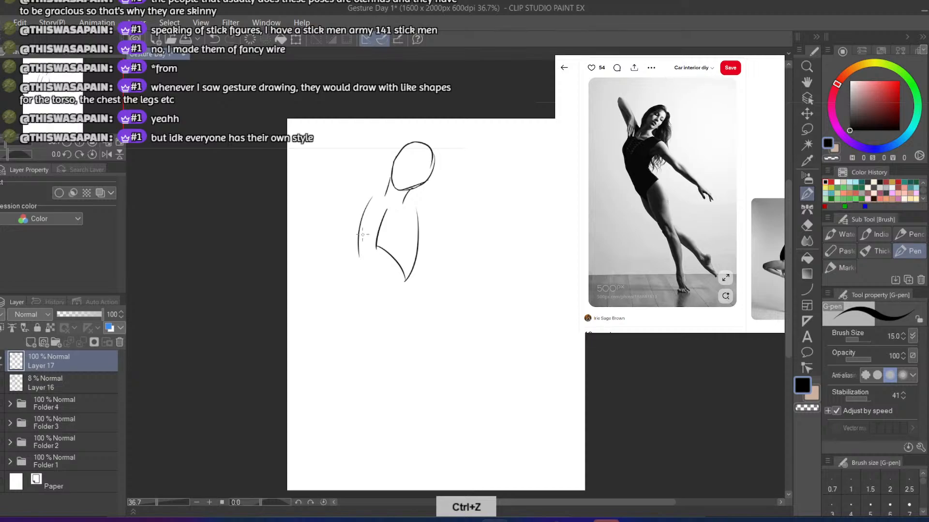
{"action": "key", "text": "ctrl+z"}
{"action": "left_click_drag", "start_coordinate": [371, 203], "coordinate": [364, 283]}
{"action": "key", "text": "ctrl+z"}
{"action": "key", "text": "ctrl+z"}
{"action": "mouse_move", "coordinate": [370, 204]}
{"action": "left_mouse_down"}
{"action": "mouse_move", "coordinate": [362, 266]}
{"action": "mouse_move", "coordinate": [374, 284]}
{"action": "left_mouse_up"}
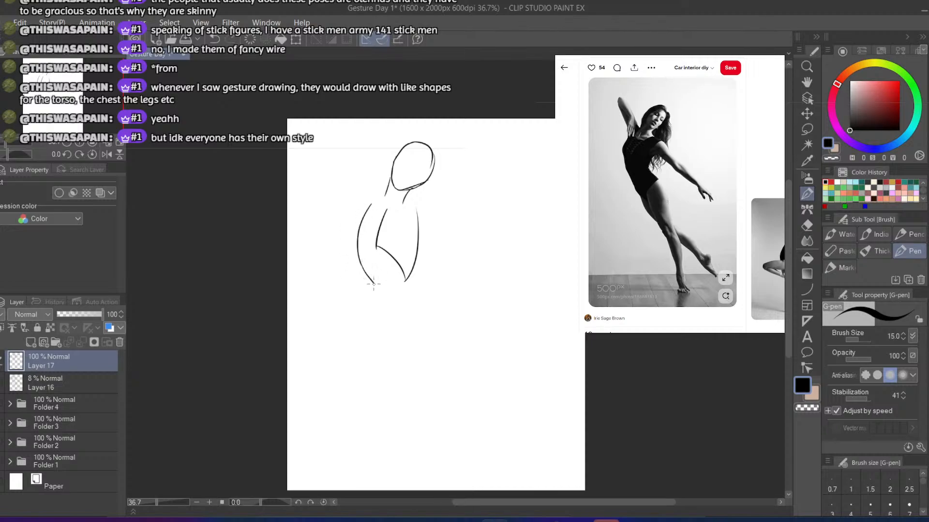
Draw a rounded curve from the ribcage's inner corner down to the bowed outer torso line
{"action": "left_click_drag", "start_coordinate": [376, 241], "coordinate": [370, 281]}
{"action": "key", "text": "ctrl+z"}
{"action": "mouse_move", "coordinate": [376, 241]}
{"action": "left_mouse_down"}
{"action": "mouse_move", "coordinate": [371, 282]}
{"action": "mouse_move", "coordinate": [375, 244]}
{"action": "left_mouse_up"}
{"action": "key", "text": "ctrl+z"}
Close the torso's lower edge, then draw a short slanted waist centre line ending in a tilted oval for the pelvis
{"action": "mouse_move", "coordinate": [373, 284]}
{"action": "left_mouse_down"}
{"action": "mouse_move", "coordinate": [409, 284]}
{"action": "mouse_move", "coordinate": [400, 284]}
{"action": "mouse_move", "coordinate": [406, 308]}
{"action": "mouse_move", "coordinate": [427, 327]}
{"action": "mouse_move", "coordinate": [385, 323]}
{"action": "mouse_move", "coordinate": [394, 313]}
{"action": "mouse_move", "coordinate": [401, 331]}
{"action": "mouse_move", "coordinate": [380, 325]}
{"action": "mouse_move", "coordinate": [442, 329]}
{"action": "mouse_move", "coordinate": [445, 374]}
{"action": "left_mouse_up"}
{"action": "key", "text": "ctrl+z"}
{"action": "key", "text": "ctrl+z"}
{"action": "key", "text": "ctrl+z"}
{"action": "key", "text": "ctrl+z"}
{"action": "key", "text": "ctrl+z"}
{"action": "key", "text": "ctrl+z"}
{"action": "key", "text": "ctrl+z"}
{"action": "key", "text": "ctrl+z"}
{"action": "key", "text": "ctrl+z"}
{"action": "key", "text": "ctrl+z"}
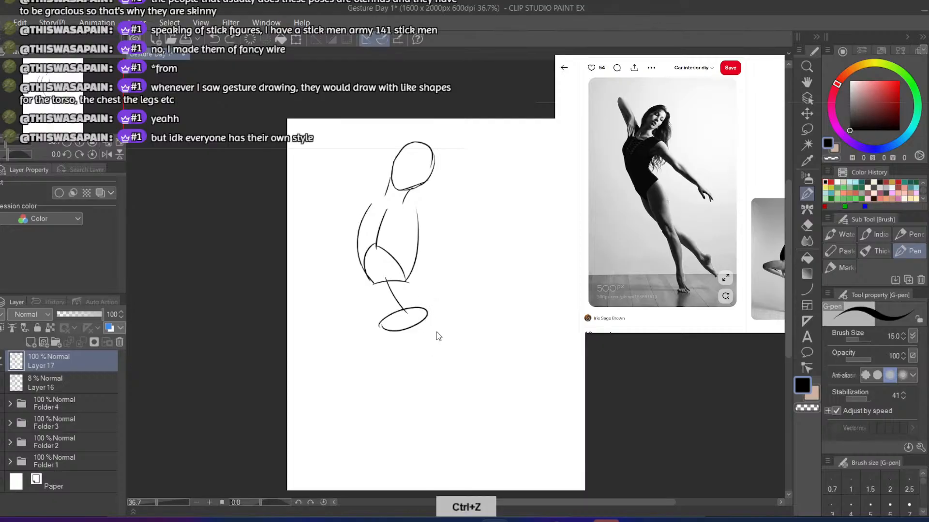
Draw the standing leg's thigh with an outer curve from the pelvis oval and a long inner line slanting down past the knee
{"action": "left_click_drag", "start_coordinate": [425, 309], "coordinate": [446, 381]}
{"action": "left_click_drag", "start_coordinate": [411, 340], "coordinate": [414, 408]}
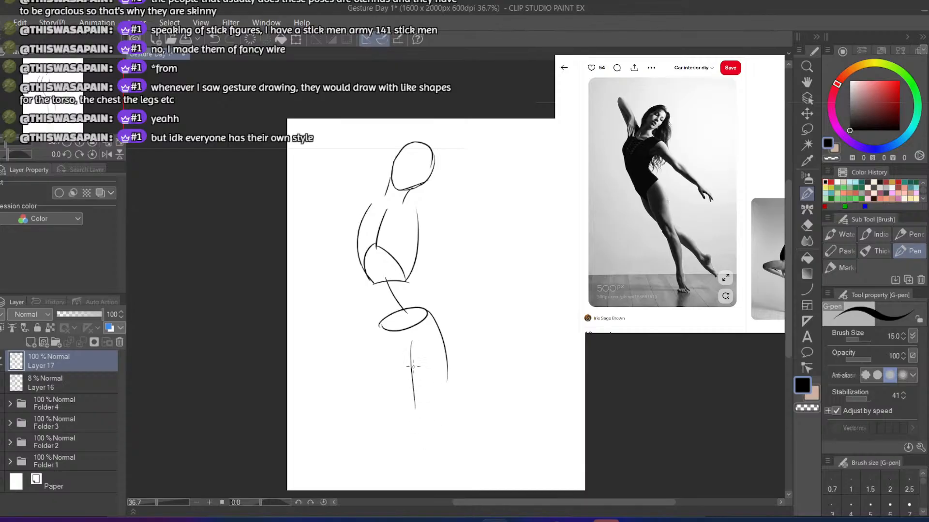
{"action": "key", "text": "ctrl+z"}
Extend the standing leg below the knee with two tapering lines down to the canvas edge
{"action": "key", "text": "ctrl+z"}
{"action": "left_click_drag", "start_coordinate": [409, 347], "coordinate": [436, 449]}
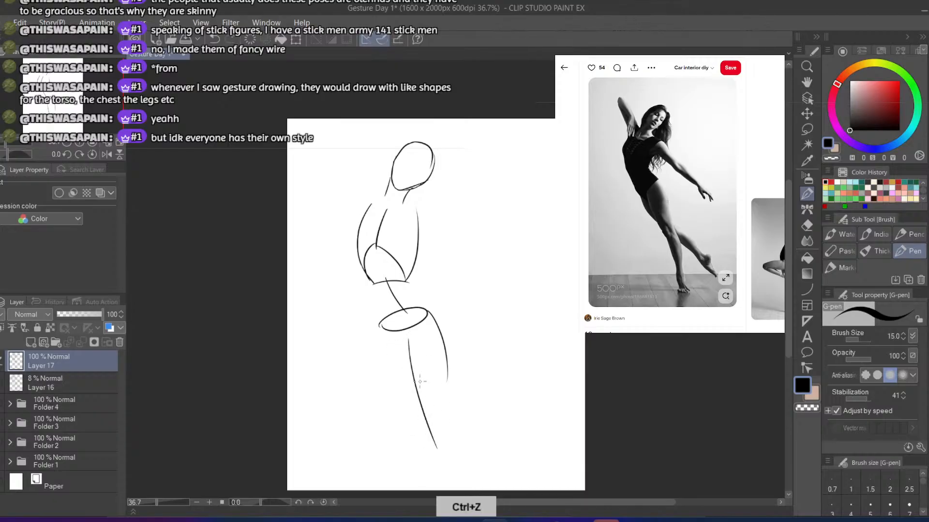
{"action": "left_click_drag", "start_coordinate": [447, 349], "coordinate": [450, 484]}
{"action": "key", "text": "ctrl+z"}
{"action": "left_click_drag", "start_coordinate": [447, 411], "coordinate": [451, 488]}
{"action": "left_click_drag", "start_coordinate": [429, 417], "coordinate": [434, 493]}
{"action": "key", "text": "ctrl+z"}
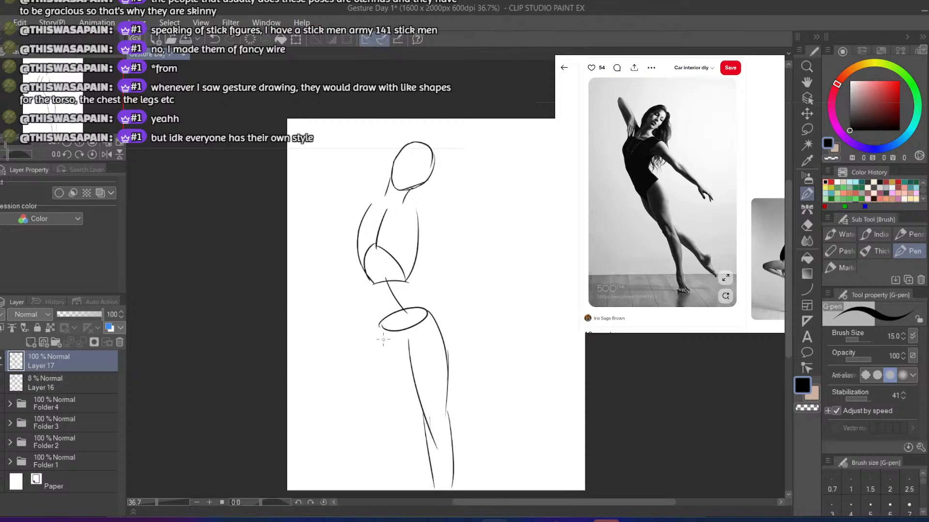
{"action": "left_click_drag", "start_coordinate": [380, 327], "coordinate": [408, 385]}
{"action": "key", "text": "ctrl+z"}
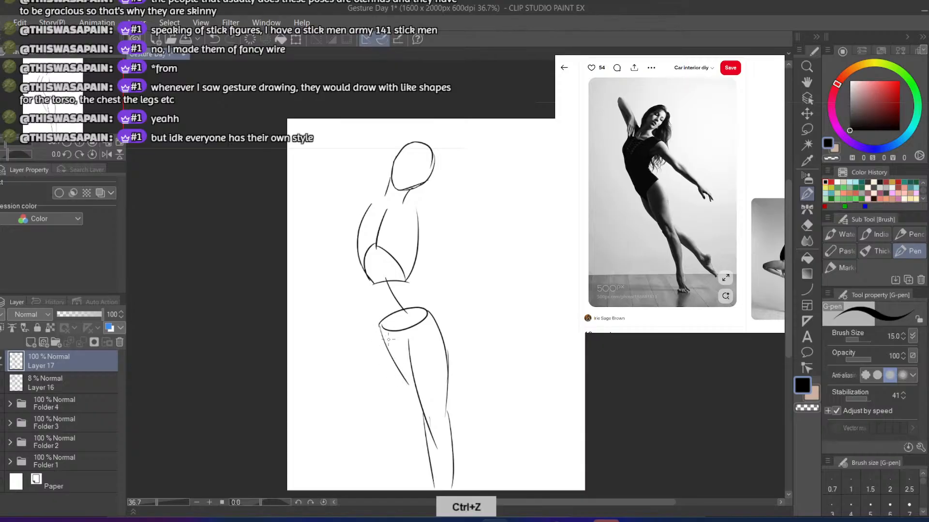
{"action": "key", "text": "ctrl+z"}
Erase the upper end of the standing leg's inner thigh line and redraw it curving up to the pelvis oval's corner
{"action": "key", "text": "e"}
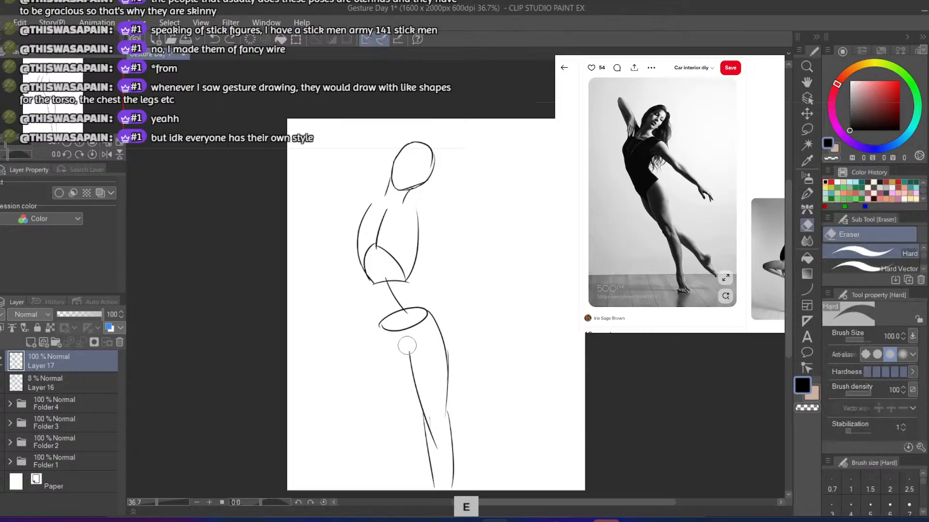
{"action": "key", "text": "b"}
{"action": "key", "text": "e"}
{"action": "key", "text": "b"}
{"action": "key", "text": "ctrl+z"}
{"action": "left_click_drag", "start_coordinate": [428, 322], "coordinate": [411, 361]}
{"action": "key", "text": "ctrl+z"}
{"action": "key", "text": "ctrl+z"}
{"action": "left_click_drag", "start_coordinate": [429, 312], "coordinate": [412, 370]}
{"action": "key", "text": "ctrl+z"}
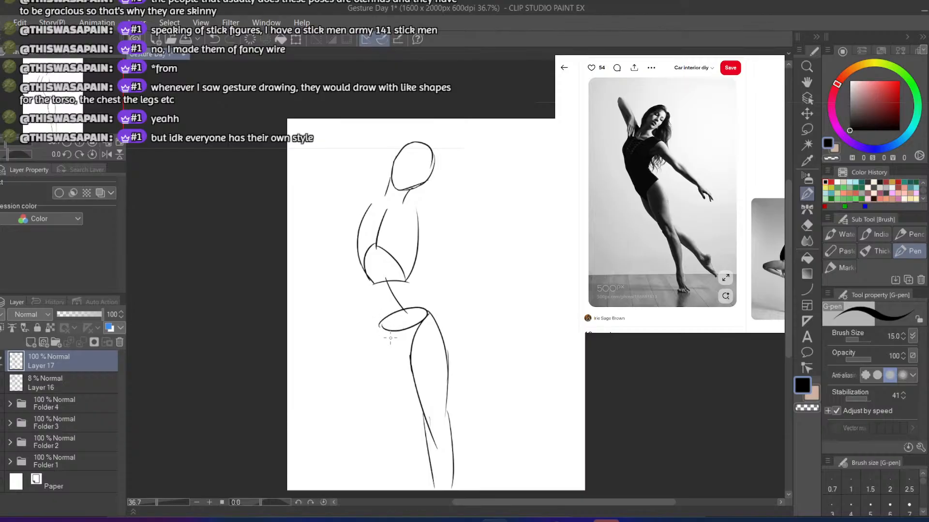
{"action": "key", "text": "ctrl+z"}
{"action": "mouse_move", "coordinate": [428, 312]}
{"action": "left_mouse_down"}
{"action": "mouse_move", "coordinate": [412, 368]}
{"action": "mouse_move", "coordinate": [410, 349]}
{"action": "mouse_move", "coordinate": [413, 370]}
{"action": "left_mouse_up"}
{"action": "key", "text": "ctrl+z"}
Draw a short diagonal line from the pelvis oval's lower corner to the standing leg's inner thigh line
{"action": "left_click_drag", "start_coordinate": [380, 328], "coordinate": [397, 375]}
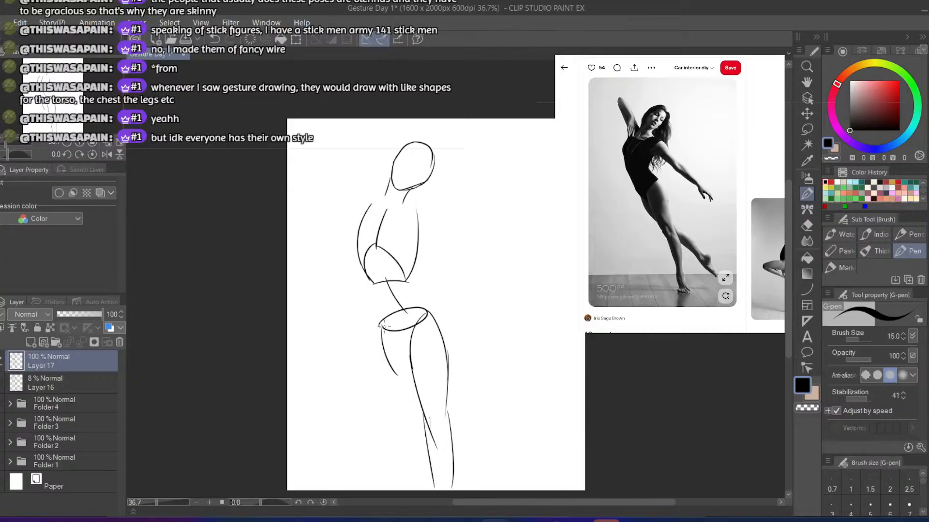
{"action": "key", "text": "ctrl+z"}
{"action": "mouse_move", "coordinate": [384, 327]}
{"action": "left_mouse_down"}
{"action": "mouse_move", "coordinate": [410, 357]}
{"action": "mouse_move", "coordinate": [388, 356]}
{"action": "mouse_move", "coordinate": [416, 389]}
{"action": "left_mouse_up"}
{"action": "key", "text": "ctrl+z"}
{"action": "key", "text": "ctrl+z"}
{"action": "key", "text": "ctrl+z"}
{"action": "key", "text": "ctrl+z"}
Draw the rear leg's thigh with a curve from the pelvis oval's lower corner and a second line crossing the standing leg to the knee
{"action": "key", "text": "ctrl+z"}
{"action": "left_click_drag", "start_coordinate": [382, 327], "coordinate": [405, 387]}
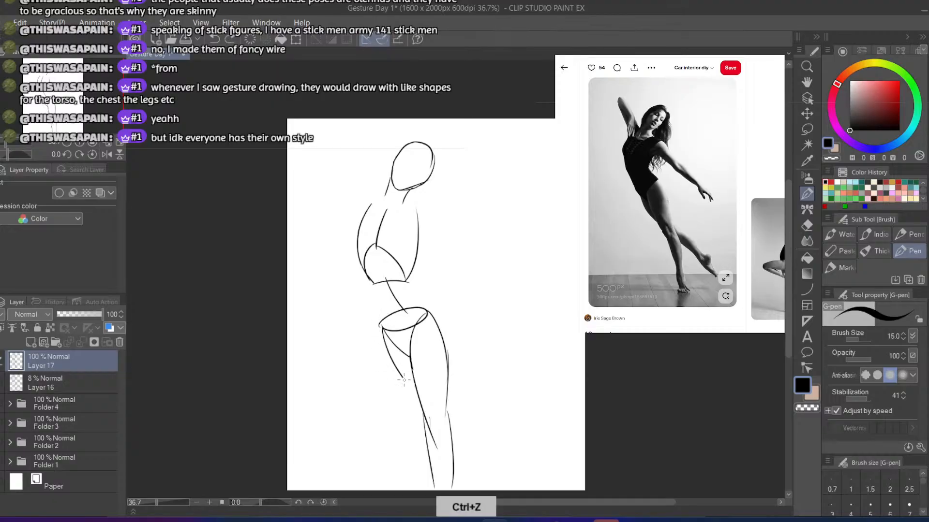
{"action": "key", "text": "ctrl+z"}
{"action": "key", "text": "ctrl+z"}
{"action": "left_click_drag", "start_coordinate": [381, 330], "coordinate": [420, 394]}
{"action": "left_click_drag", "start_coordinate": [419, 325], "coordinate": [452, 404]}
{"action": "key", "text": "ctrl+z"}
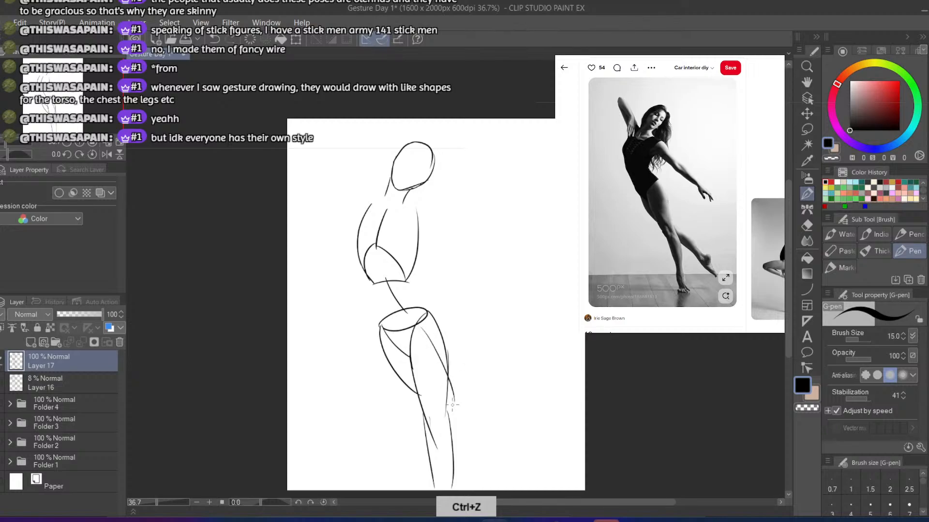
{"action": "mouse_move", "coordinate": [407, 380]}
{"action": "left_mouse_down"}
{"action": "mouse_move", "coordinate": [459, 422]}
{"action": "mouse_move", "coordinate": [439, 409]}
{"action": "mouse_move", "coordinate": [461, 421]}
{"action": "left_mouse_up"}
{"action": "key", "text": "ctrl+z"}
{"action": "key", "text": "ctrl+z"}
{"action": "key", "text": "ctrl+z"}
{"action": "key", "text": "ctrl+z"}
{"action": "mouse_move", "coordinate": [381, 328]}
{"action": "left_mouse_down"}
{"action": "mouse_move", "coordinate": [387, 351]}
{"action": "mouse_move", "coordinate": [443, 407]}
{"action": "left_mouse_up"}
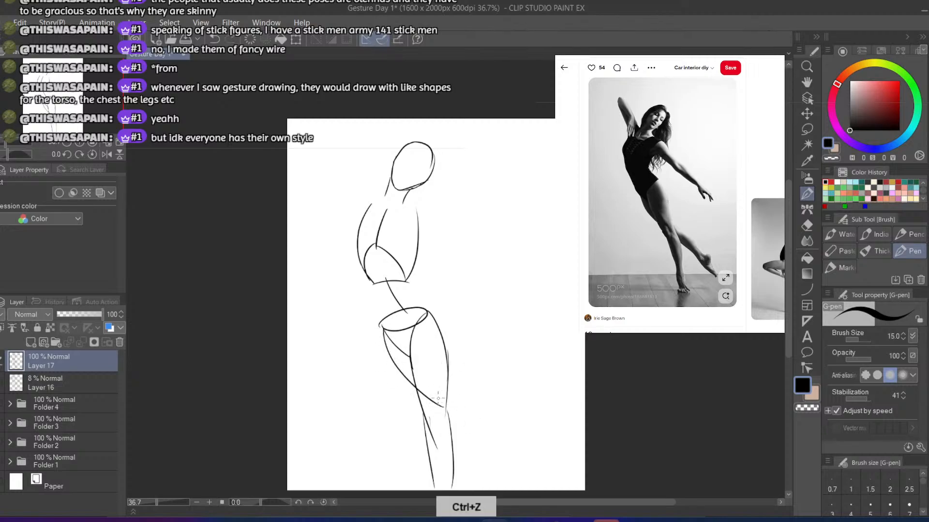
{"action": "key", "text": "ctrl+z"}
{"action": "left_click_drag", "start_coordinate": [382, 328], "coordinate": [421, 403]}
{"action": "mouse_move", "coordinate": [413, 327]}
{"action": "left_mouse_down"}
{"action": "mouse_move", "coordinate": [445, 405]}
{"action": "mouse_move", "coordinate": [504, 451]}
{"action": "left_mouse_up"}
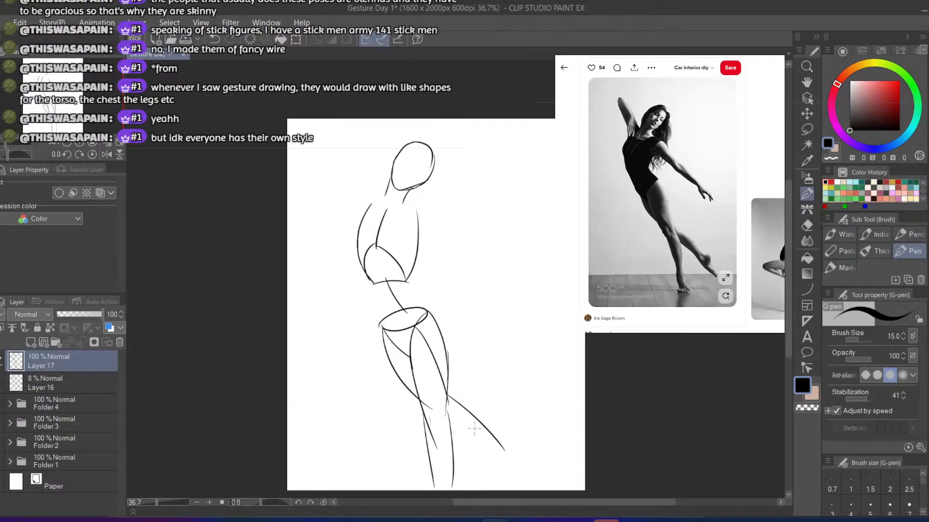
Draw the rear leg's calf as two curved lines running diagonally from the knee, behind the standing leg, to the ankle
{"action": "key", "text": "ctrl+z"}
{"action": "mouse_move", "coordinate": [447, 403]}
{"action": "left_mouse_down"}
{"action": "mouse_move", "coordinate": [503, 445]}
{"action": "mouse_move", "coordinate": [514, 465]}
{"action": "left_mouse_up"}
{"action": "key", "text": "ctrl+z"}
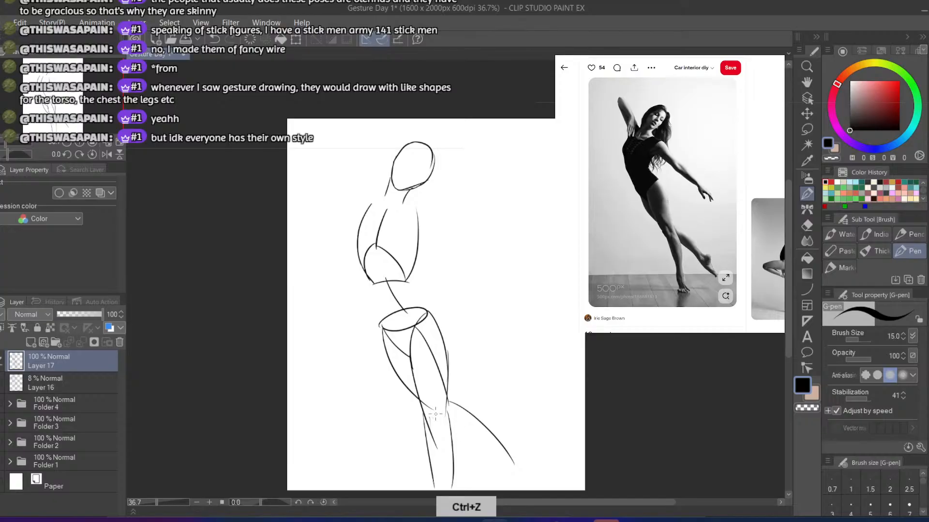
{"action": "left_click_drag", "start_coordinate": [438, 417], "coordinate": [514, 471]}
{"action": "key", "text": "ctrl+z"}
{"action": "mouse_move", "coordinate": [429, 406]}
{"action": "left_mouse_down"}
{"action": "mouse_move", "coordinate": [497, 466]}
{"action": "mouse_move", "coordinate": [528, 463]}
{"action": "mouse_move", "coordinate": [518, 464]}
{"action": "left_mouse_up"}
{"action": "key", "text": "ctrl+z"}
{"action": "key", "text": "ctrl+z"}
Sketch the rear leg's foot with short heel and instep lines reaching the canvas edge
{"action": "key", "text": "ctrl+z"}
{"action": "left_click_drag", "start_coordinate": [431, 406], "coordinate": [497, 464]}
{"action": "key", "text": "ctrl+z"}
{"action": "mouse_move", "coordinate": [434, 410]}
{"action": "left_mouse_down"}
{"action": "mouse_move", "coordinate": [502, 472]}
{"action": "mouse_move", "coordinate": [522, 457]}
{"action": "mouse_move", "coordinate": [527, 466]}
{"action": "mouse_move", "coordinate": [513, 459]}
{"action": "mouse_move", "coordinate": [527, 471]}
{"action": "mouse_move", "coordinate": [523, 489]}
{"action": "mouse_move", "coordinate": [505, 490]}
{"action": "left_mouse_up"}
{"action": "key", "text": "ctrl+z"}
{"action": "key", "text": "ctrl+z"}
{"action": "key", "text": "ctrl+z"}
{"action": "key", "text": "ctrl+z"}
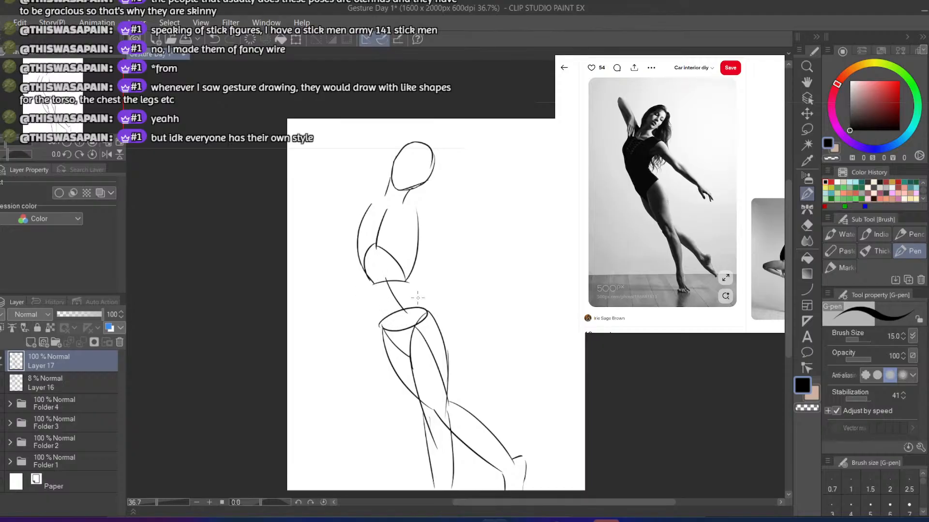
Draw both sides of the waist, connecting the ribcage form to the pelvis oval
{"action": "left_click_drag", "start_coordinate": [413, 282], "coordinate": [429, 310]}
{"action": "key", "text": "ctrl+z"}
{"action": "key", "text": "ctrl+z"}
{"action": "key", "text": "ctrl+z"}
{"action": "key", "text": "ctrl+z"}
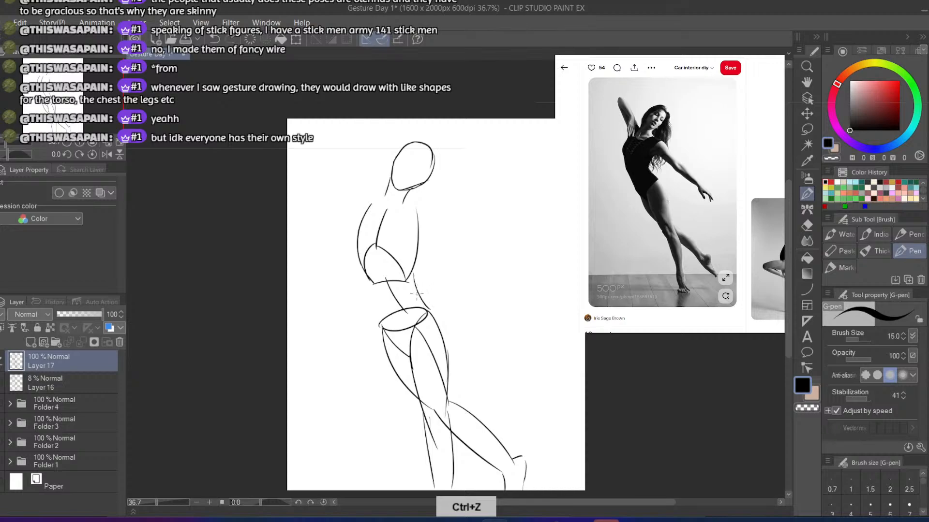
{"action": "key", "text": "ctrl+z"}
{"action": "left_click_drag", "start_coordinate": [411, 272], "coordinate": [432, 309]}
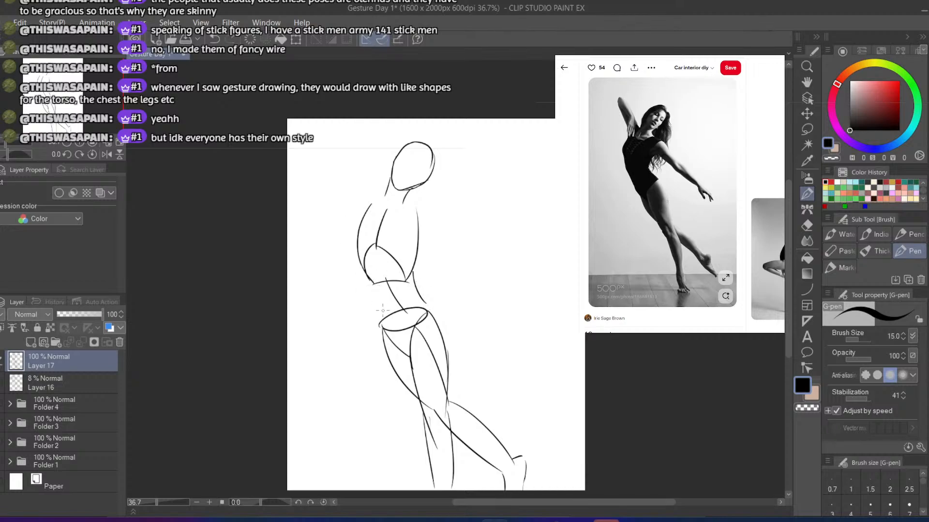
{"action": "left_click_drag", "start_coordinate": [369, 280], "coordinate": [379, 331]}
{"action": "key", "text": "ctrl+z"}
Add short arcs for both shoulders beside the neck
{"action": "key", "text": "ctrl+z"}
{"action": "left_click_drag", "start_coordinate": [375, 193], "coordinate": [363, 194]}
{"action": "key", "text": "ctrl+z"}
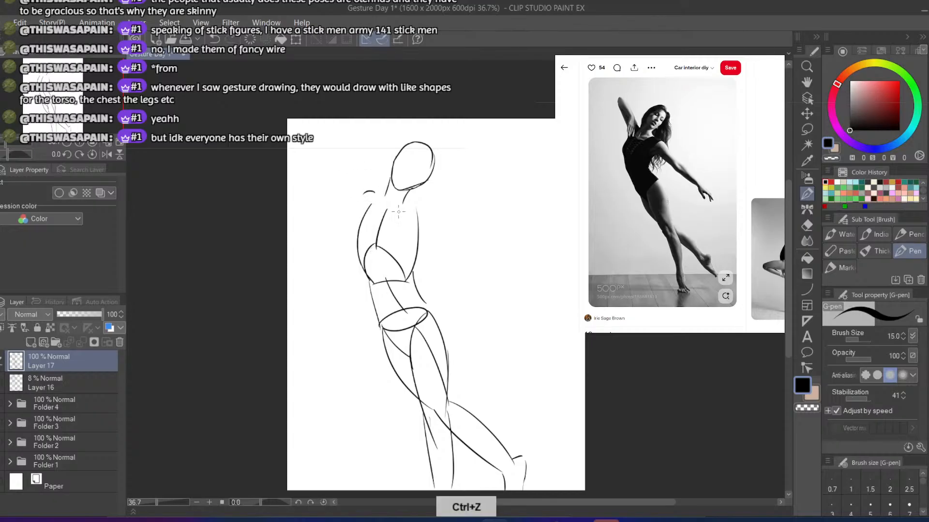
{"action": "left_click_drag", "start_coordinate": [418, 201], "coordinate": [429, 207]}
{"action": "key", "text": "ctrl+z"}
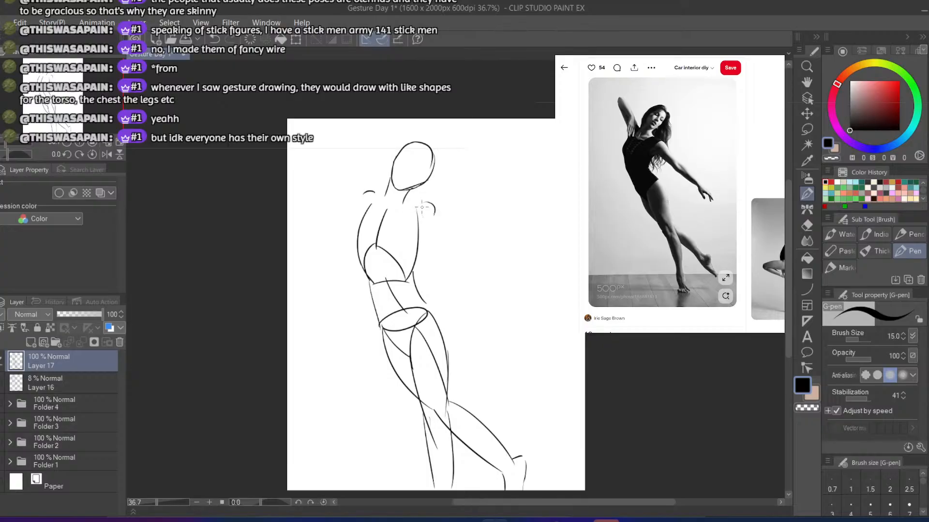
{"action": "key", "text": "ctrl+z"}
{"action": "mouse_move", "coordinate": [419, 203]}
{"action": "left_mouse_down"}
{"action": "mouse_move", "coordinate": [441, 212]}
{"action": "mouse_move", "coordinate": [430, 228]}
{"action": "mouse_move", "coordinate": [435, 243]}
{"action": "mouse_move", "coordinate": [476, 262]}
{"action": "left_mouse_up"}
{"action": "key", "text": "ctrl+z"}
{"action": "left_click_drag", "start_coordinate": [432, 231], "coordinate": [493, 252]}
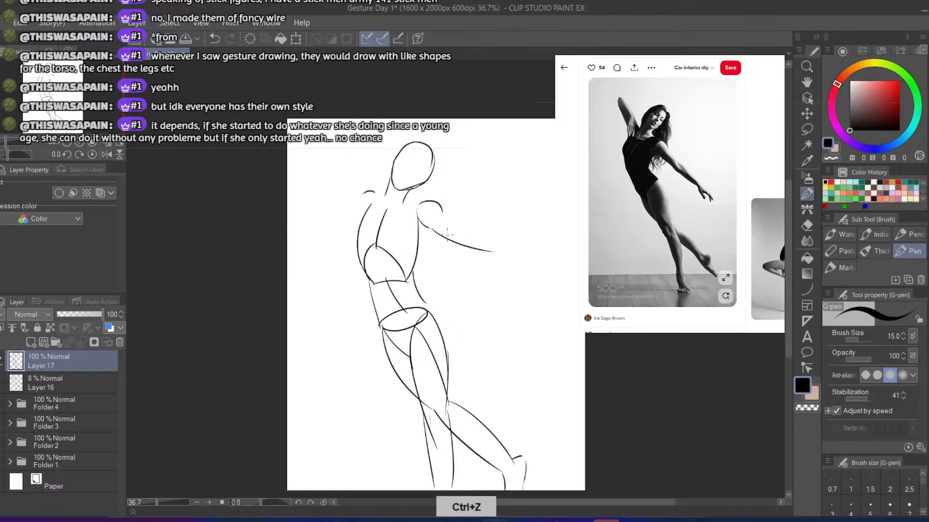
{"action": "left_click_drag", "start_coordinate": [441, 208], "coordinate": [490, 228]}
{"action": "key", "text": "ctrl+z"}
{"action": "left_click_drag", "start_coordinate": [442, 208], "coordinate": [497, 240]}
{"action": "key", "text": "ctrl+z"}
Draw the outstretched arm's upper section as two nearly parallel lines slanting down from the shoulder
{"action": "key", "text": "ctrl+z"}
{"action": "key", "text": "ctrl+z"}
{"action": "key", "text": "ctrl+z"}
{"action": "left_click_drag", "start_coordinate": [432, 227], "coordinate": [478, 258]}
{"action": "left_click_drag", "start_coordinate": [442, 211], "coordinate": [496, 251]}
{"action": "key", "text": "ctrl+z"}
{"action": "left_click_drag", "start_coordinate": [444, 215], "coordinate": [496, 248]}
{"action": "key", "text": "ctrl+z"}
Replace the outstretched arm's shoulder arc with a smoother line running from the neck base into the upper arm
{"action": "key", "text": "e"}
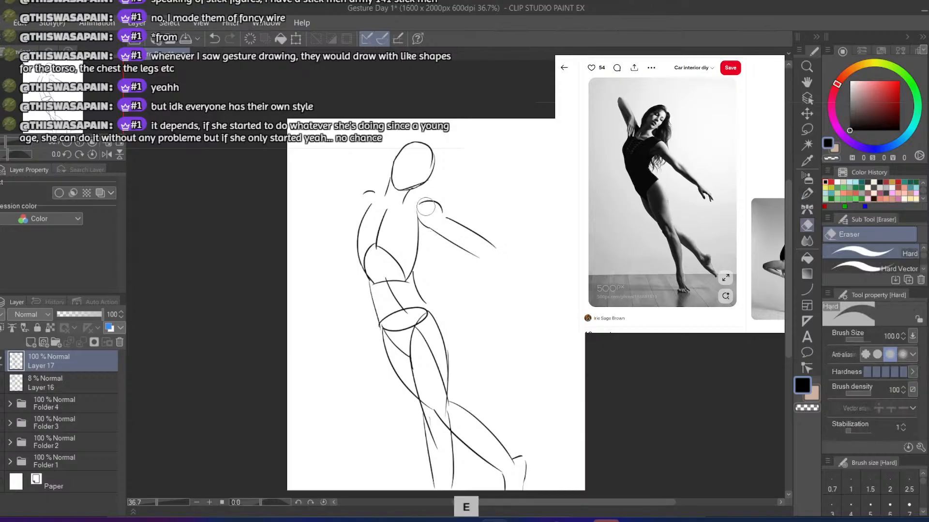
{"action": "key", "text": "b"}
{"action": "mouse_move", "coordinate": [440, 211]}
{"action": "left_mouse_down"}
{"action": "mouse_move", "coordinate": [403, 203]}
{"action": "mouse_move", "coordinate": [438, 211]}
{"action": "left_mouse_up"}
{"action": "key", "text": "ctrl+z"}
{"action": "key", "text": "ctrl+z"}
{"action": "key", "text": "ctrl+z"}
{"action": "key", "text": "ctrl+z"}
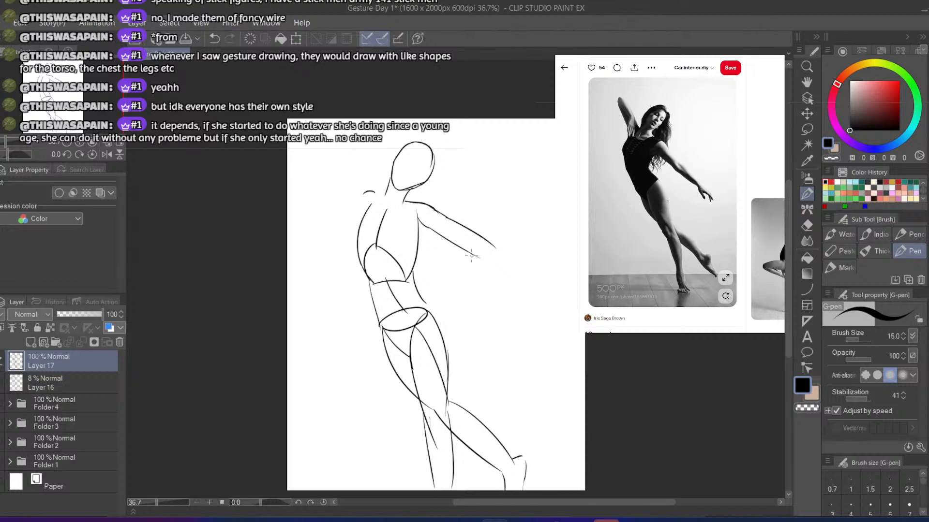
Extend the outstretched arm with two forearm lines tapering toward the wrist
{"action": "left_click_drag", "start_coordinate": [472, 255], "coordinate": [500, 266]}
{"action": "key", "text": "ctrl+z"}
{"action": "key", "text": "ctrl+z"}
{"action": "left_click_drag", "start_coordinate": [437, 235], "coordinate": [490, 258]}
{"action": "key", "text": "ctrl+z"}
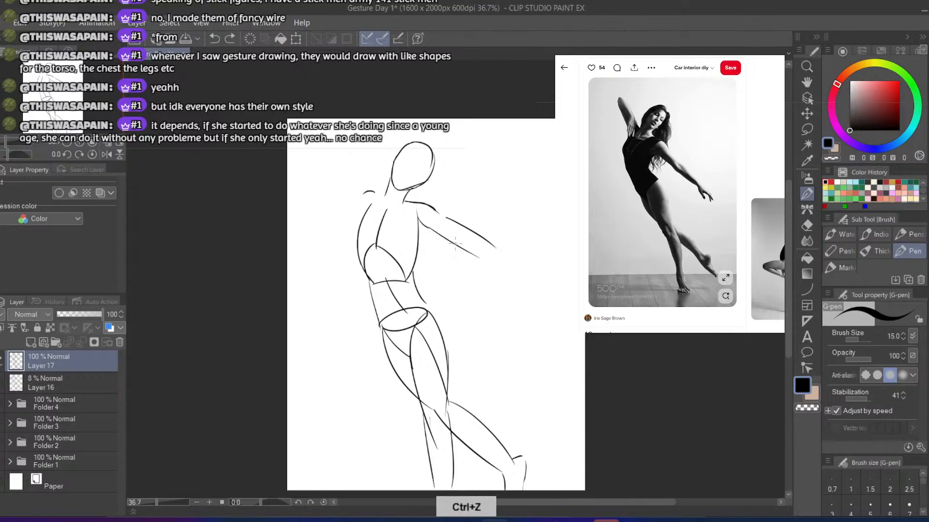
{"action": "left_click_drag", "start_coordinate": [435, 232], "coordinate": [503, 270]}
{"action": "key", "text": "ctrl+z"}
{"action": "left_click_drag", "start_coordinate": [440, 236], "coordinate": [523, 281]}
{"action": "key", "text": "ctrl+z"}
{"action": "left_click_drag", "start_coordinate": [495, 244], "coordinate": [530, 274]}
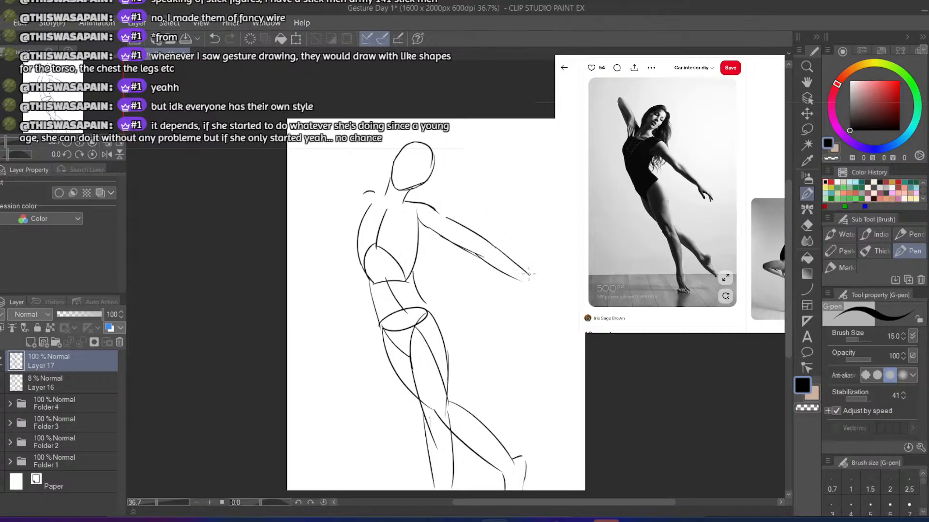
Sketch the hand at the outstretched arm's wrist with a few pointed finger shapes
{"action": "left_click_drag", "start_coordinate": [529, 274], "coordinate": [537, 282]}
{"action": "key", "text": "ctrl+z"}
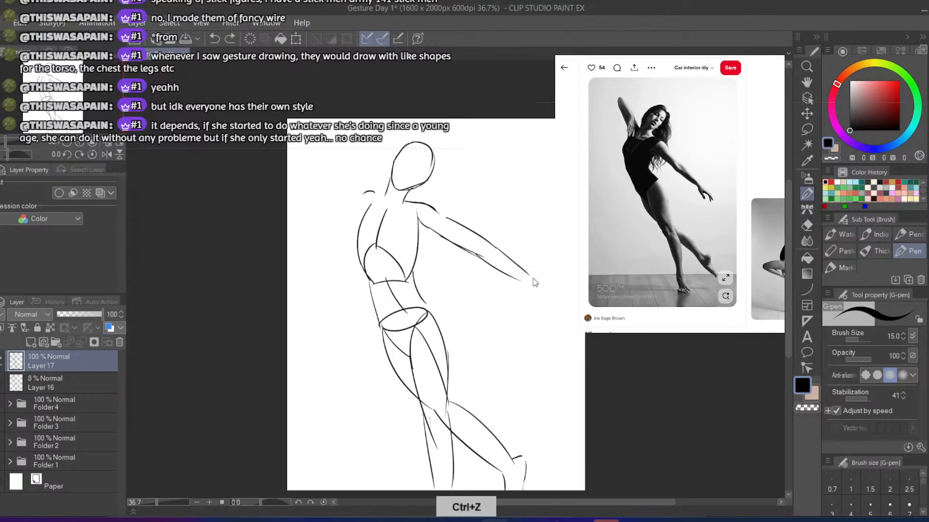
{"action": "mouse_move", "coordinate": [530, 275]}
{"action": "left_mouse_down"}
{"action": "mouse_move", "coordinate": [555, 284]}
{"action": "mouse_move", "coordinate": [532, 292]}
{"action": "left_mouse_up"}
{"action": "key", "text": "ctrl+z"}
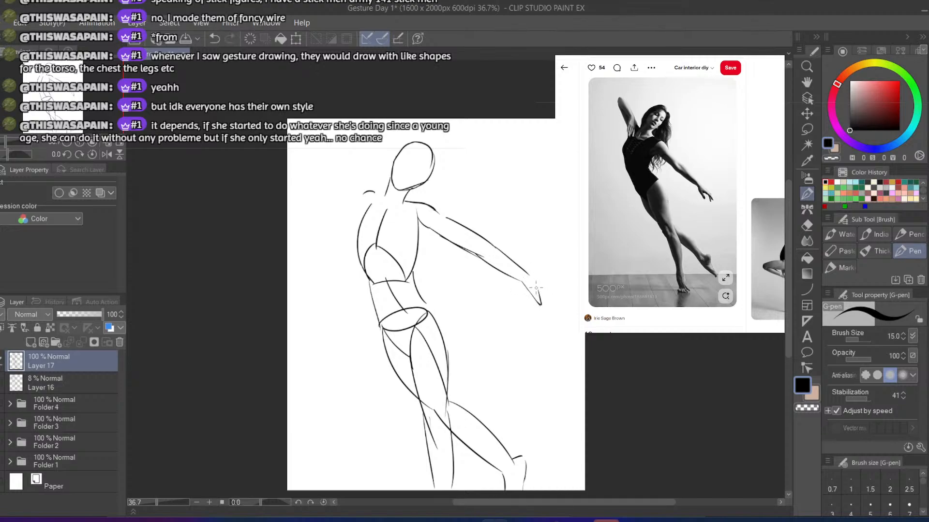
{"action": "key", "text": "ctrl+z"}
Draw the raised arm's inner line as a curve from the shoulder arc up and away from the head
{"action": "left_click_drag", "start_coordinate": [377, 196], "coordinate": [347, 164]}
{"action": "key", "text": "ctrl+z"}
{"action": "left_click_drag", "start_coordinate": [373, 193], "coordinate": [343, 157]}
{"action": "key", "text": "ctrl+z"}
{"action": "left_click_drag", "start_coordinate": [376, 193], "coordinate": [333, 152]}
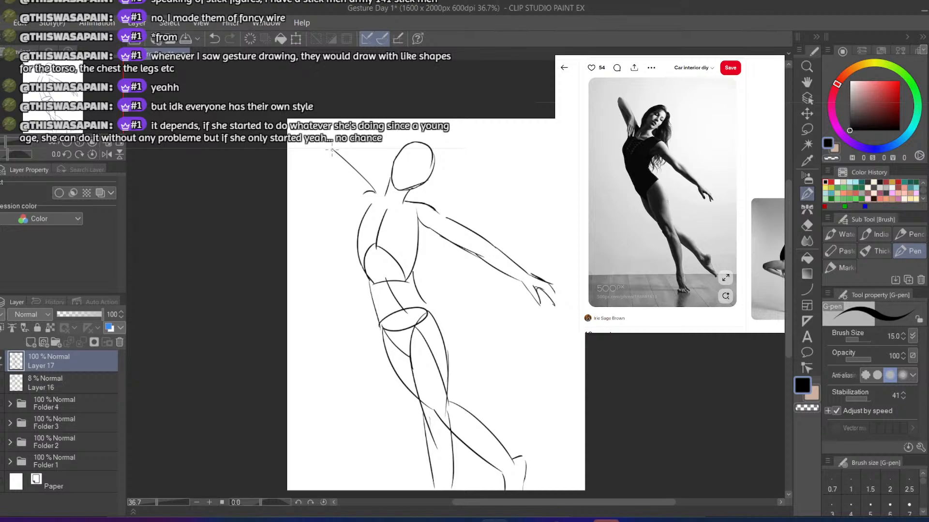
{"action": "key", "text": "ctrl+z"}
{"action": "left_click_drag", "start_coordinate": [374, 193], "coordinate": [333, 148]}
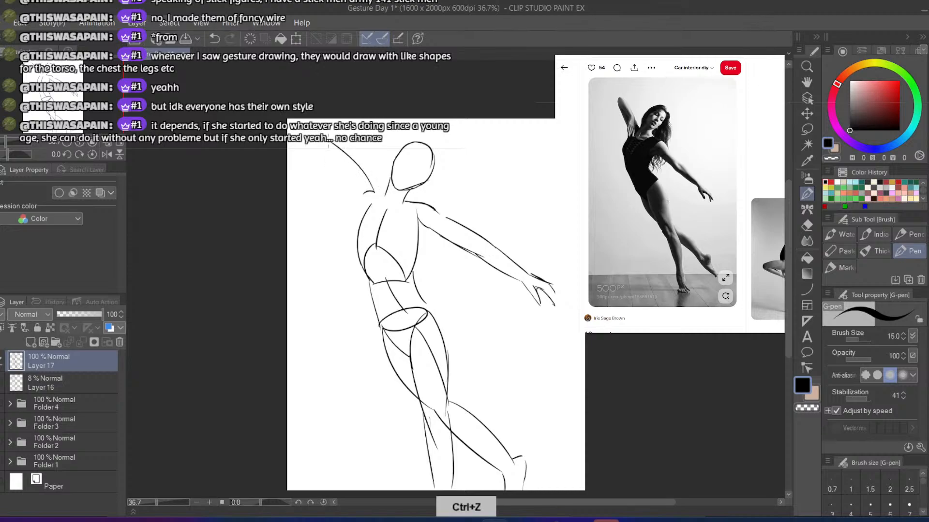
Close the raised arm's upper end and draw its outer line back down toward the torso
{"action": "key", "text": "ctrl+z"}
{"action": "key", "text": "ctrl+z"}
{"action": "left_click_drag", "start_coordinate": [316, 155], "coordinate": [335, 187]}
{"action": "key", "text": "ctrl+z"}
{"action": "left_click_drag", "start_coordinate": [313, 148], "coordinate": [348, 207]}
{"action": "key", "text": "ctrl+z"}
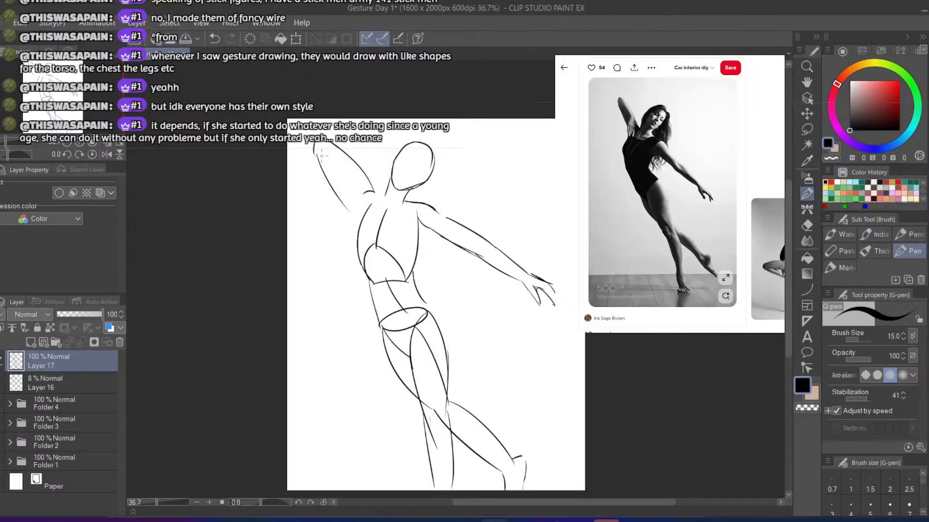
Undo the raised arm's previous contours and redraw its outer line from the shoulder up toward the elbow
{"action": "key", "text": "ctrl+z"}
{"action": "key", "text": "ctrl+z"}
{"action": "mouse_move", "coordinate": [315, 152]}
{"action": "left_mouse_down"}
{"action": "mouse_move", "coordinate": [355, 217]}
{"action": "mouse_move", "coordinate": [322, 144]}
{"action": "mouse_move", "coordinate": [349, 155]}
{"action": "mouse_move", "coordinate": [375, 186]}
{"action": "mouse_move", "coordinate": [317, 162]}
{"action": "mouse_move", "coordinate": [344, 197]}
{"action": "mouse_move", "coordinate": [338, 170]}
{"action": "left_mouse_up"}
{"action": "key", "text": "e"}
{"action": "key", "text": "b"}
{"action": "key", "text": "ctrl+z"}
{"action": "left_click_drag", "start_coordinate": [361, 212], "coordinate": [327, 160]}
{"action": "left_click_drag", "start_coordinate": [374, 192], "coordinate": [327, 146]}
{"action": "key", "text": "ctrl+z"}
Redraw the raised arm's inner line as a curve running from the arm's upper end down to the shoulder
{"action": "key", "text": "ctrl+z"}
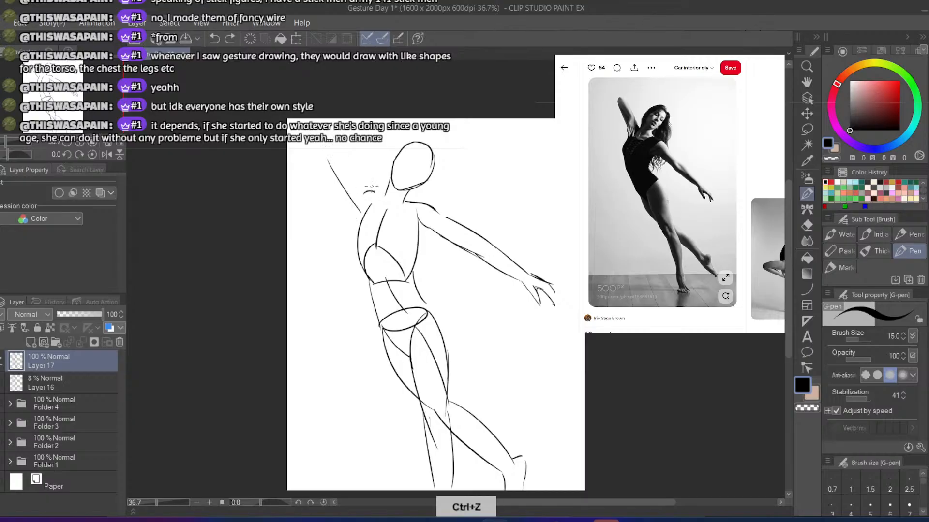
{"action": "mouse_move", "coordinate": [373, 191]}
{"action": "left_mouse_down"}
{"action": "mouse_move", "coordinate": [337, 148]}
{"action": "mouse_move", "coordinate": [324, 166]}
{"action": "mouse_move", "coordinate": [355, 194]}
{"action": "left_mouse_up"}
{"action": "key", "text": "ctrl+z"}
{"action": "key", "text": "ctrl+z"}
{"action": "key", "text": "ctrl+z"}
{"action": "left_click_drag", "start_coordinate": [334, 148], "coordinate": [371, 197]}
{"action": "key", "text": "ctrl+z"}
{"action": "left_click_drag", "start_coordinate": [334, 146], "coordinate": [368, 191]}
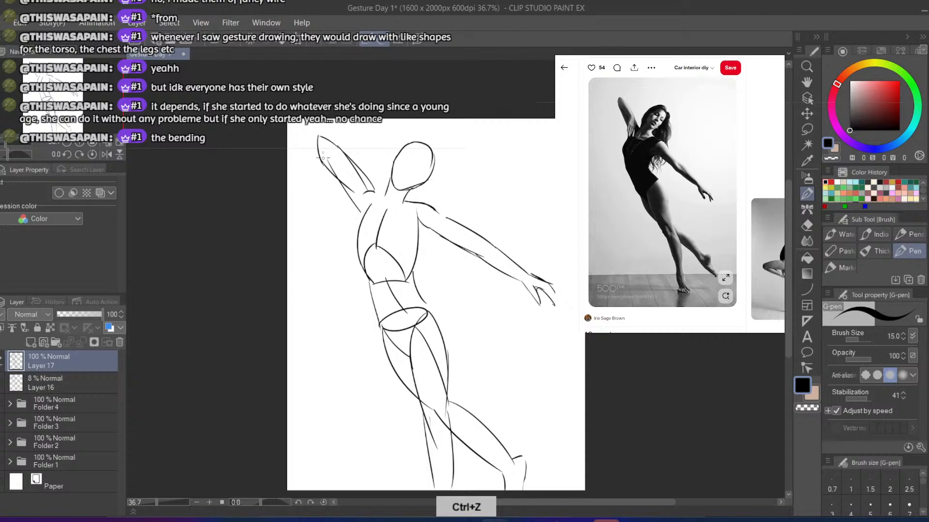
Erase the raised arm's outer line and upper-end stub, then redraw the end as a short rounded cap
{"action": "key", "text": "e"}
{"action": "left_click_drag", "start_coordinate": [323, 162], "coordinate": [358, 203]}
{"action": "key", "text": "p"}
{"action": "key", "text": "e"}
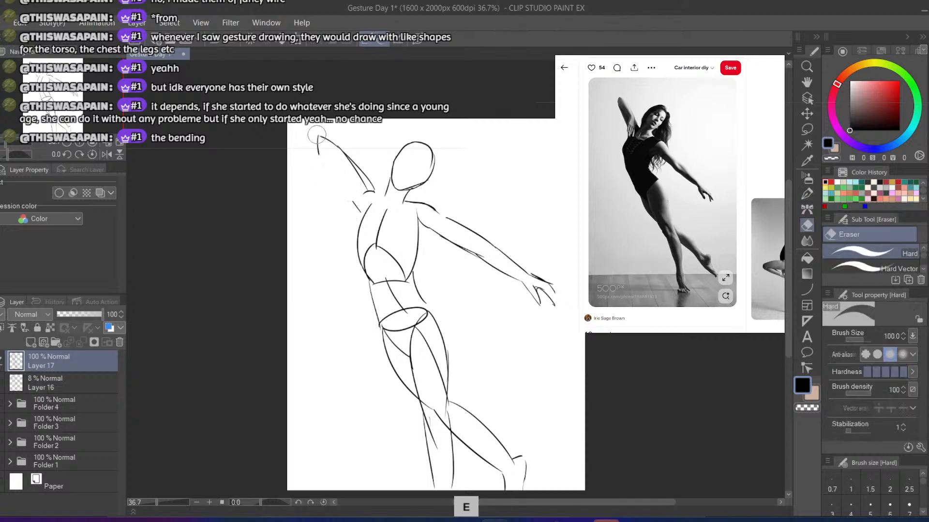
{"action": "key", "text": "b"}
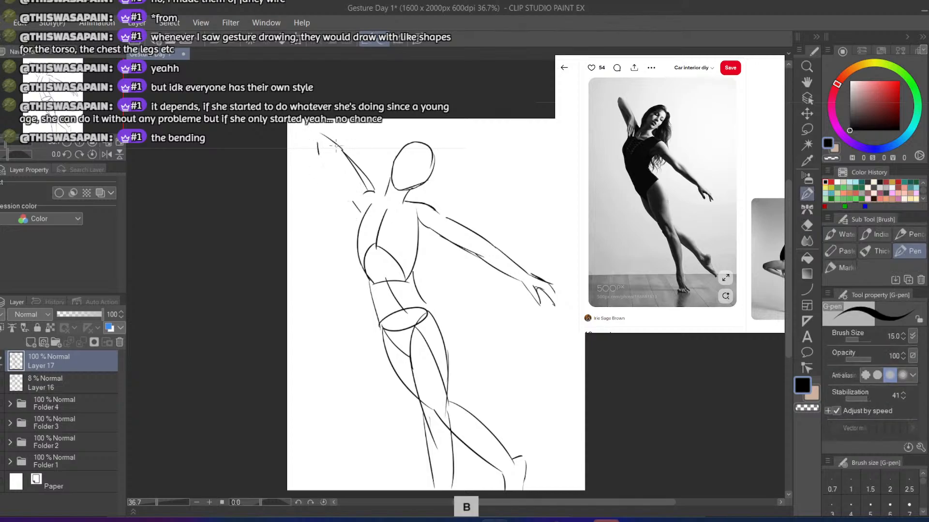
{"action": "key", "text": "ctrl+z"}
{"action": "left_click_drag", "start_coordinate": [340, 147], "coordinate": [315, 133]}
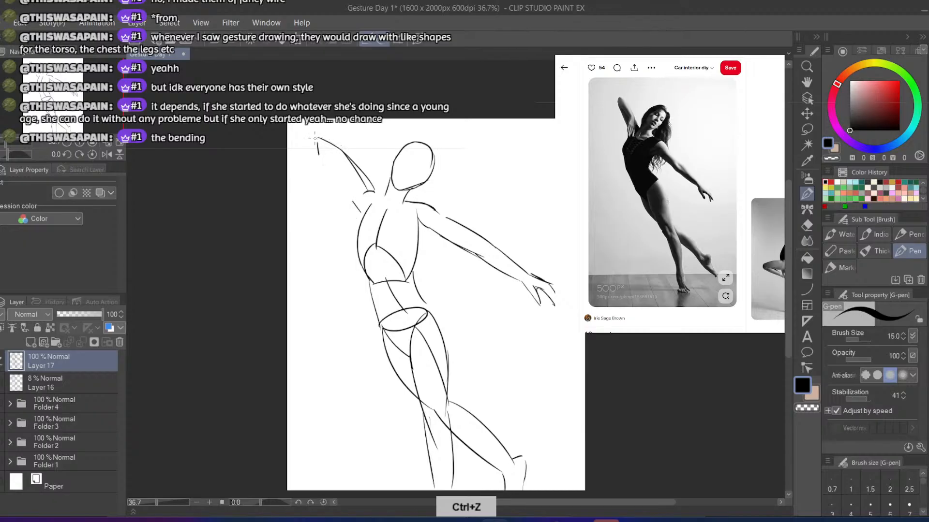
{"action": "key", "text": "e"}
{"action": "left_click_drag", "start_coordinate": [321, 158], "coordinate": [317, 138]}
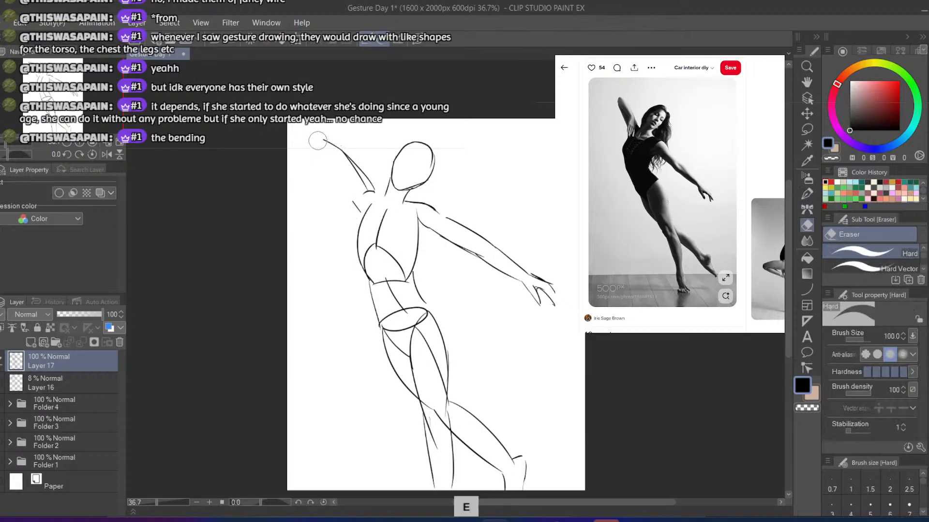
{"action": "key", "text": "b"}
{"action": "key", "text": "ctrl+z"}
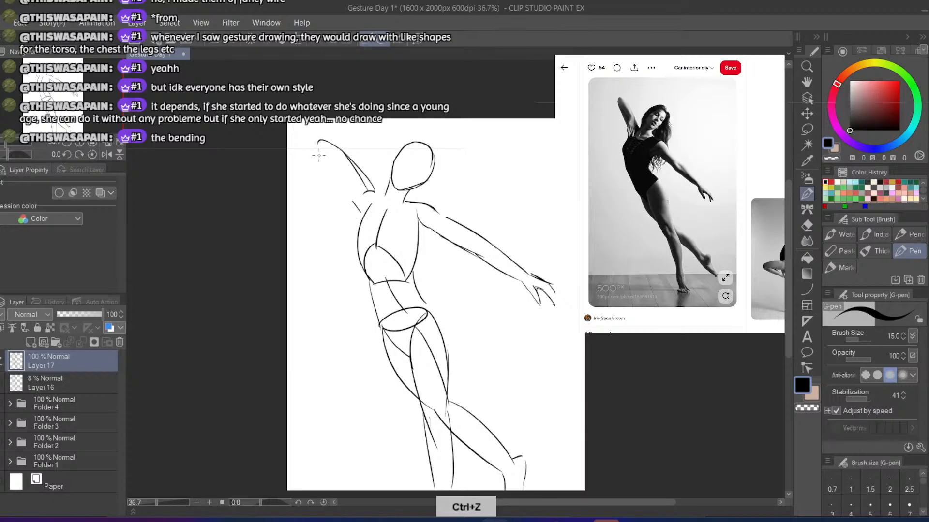
Draw a new curved outer line for the raised arm from its rounded end down to the shoulder
{"action": "mouse_move", "coordinate": [318, 142]}
{"action": "left_mouse_down"}
{"action": "mouse_move", "coordinate": [323, 169]}
{"action": "mouse_move", "coordinate": [366, 193]}
{"action": "left_mouse_up"}
{"action": "key", "text": "ctrl+z"}
{"action": "key", "text": "ctrl+z"}
{"action": "left_click_drag", "start_coordinate": [320, 160], "coordinate": [377, 203]}
{"action": "key", "text": "ctrl+z"}
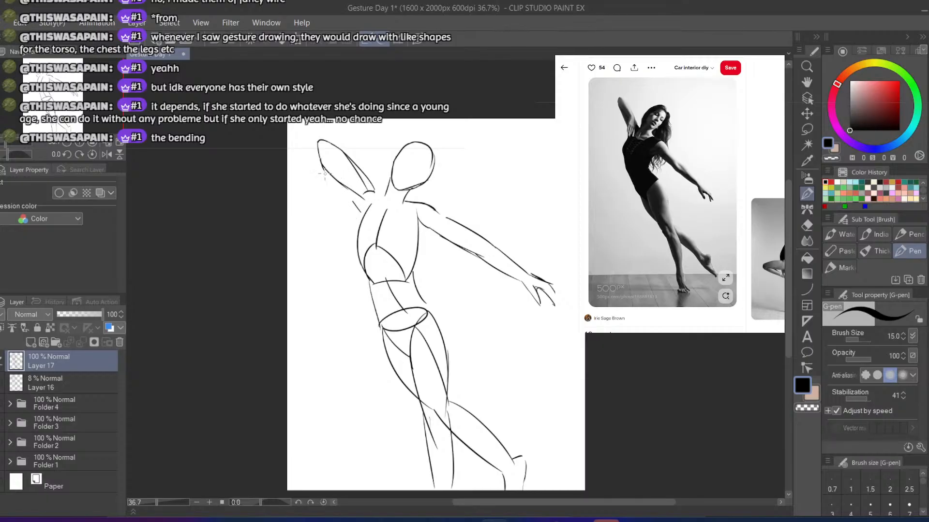
{"action": "key", "text": "ctrl+z"}
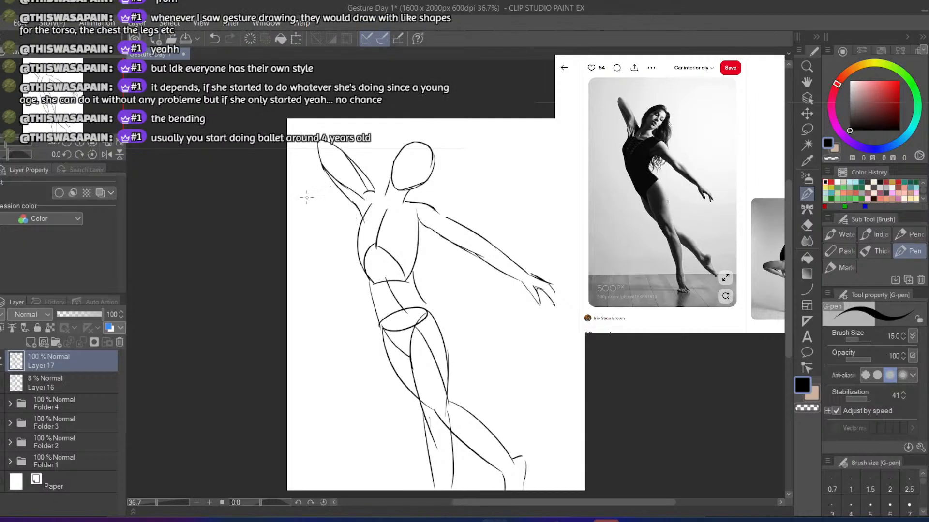
Erase the doubled and stray lines inside the raised arm and around its shoulder
{"action": "key", "text": "e"}
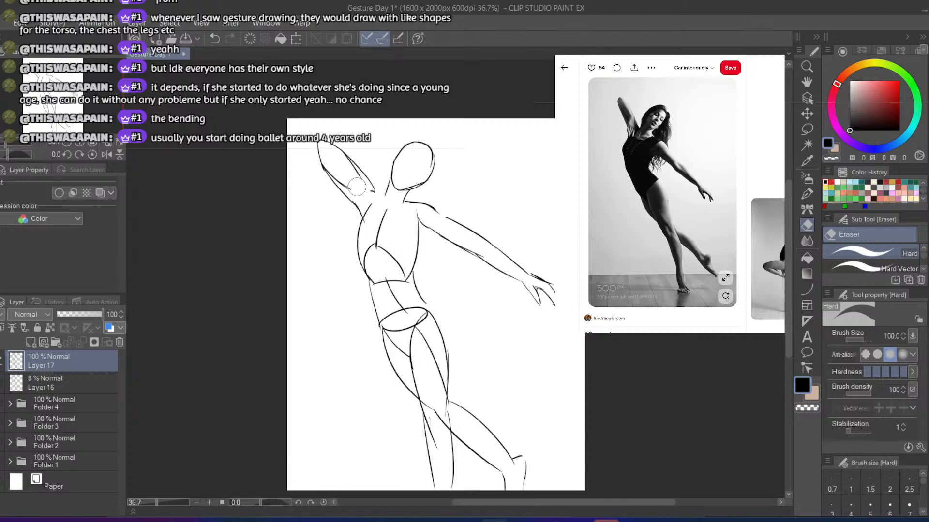
{"action": "key", "text": "b"}
{"action": "key", "text": "e"}
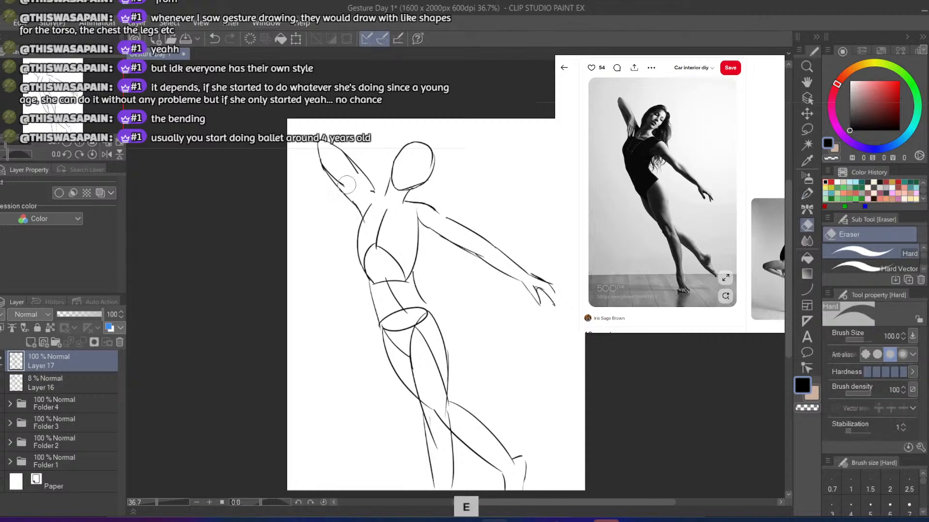
{"action": "mouse_move", "coordinate": [342, 183]}
{"action": "left_mouse_down"}
{"action": "mouse_move", "coordinate": [326, 170]}
{"action": "mouse_move", "coordinate": [342, 161]}
{"action": "mouse_move", "coordinate": [339, 192]}
{"action": "left_mouse_up"}
{"action": "key", "text": "b"}
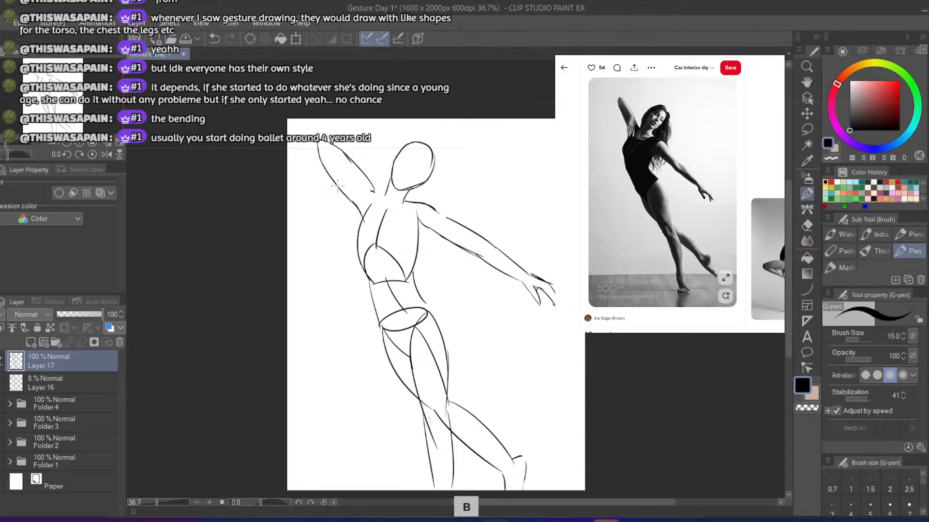
Refine the raised arm's outer line and armpit contour, and add a short shoulder line toward the neck
{"action": "key", "text": "ctrl+z"}
{"action": "left_click_drag", "start_coordinate": [320, 159], "coordinate": [345, 197]}
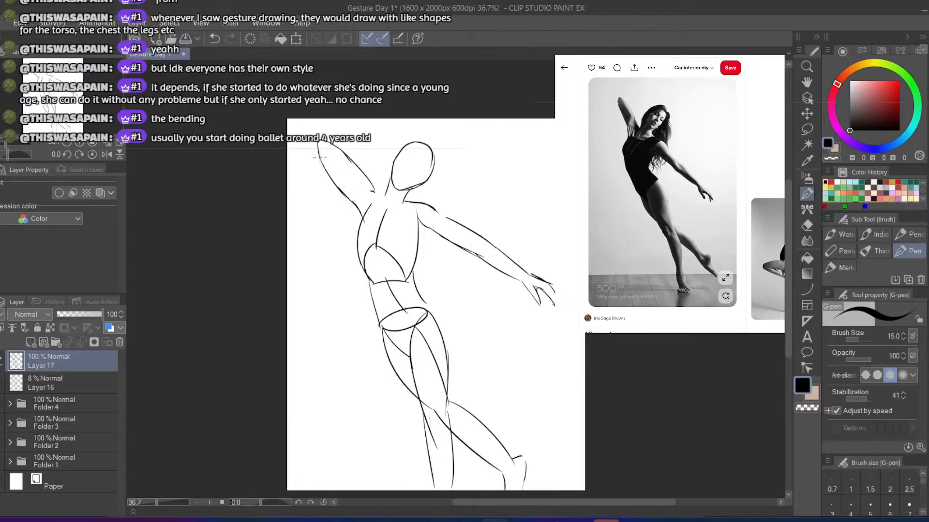
{"action": "left_click_drag", "start_coordinate": [320, 157], "coordinate": [349, 185]}
{"action": "key", "text": "ctrl+z"}
{"action": "key", "text": "ctrl+z"}
{"action": "mouse_move", "coordinate": [320, 156]}
{"action": "left_mouse_down"}
{"action": "mouse_move", "coordinate": [348, 182]}
{"action": "mouse_move", "coordinate": [354, 169]}
{"action": "mouse_move", "coordinate": [340, 171]}
{"action": "mouse_move", "coordinate": [363, 221]}
{"action": "left_mouse_up"}
{"action": "key", "text": "ctrl+z"}
{"action": "key", "text": "ctrl+z"}
{"action": "key", "text": "ctrl+z"}
{"action": "key", "text": "ctrl+z"}
{"action": "mouse_move", "coordinate": [368, 182]}
{"action": "left_mouse_down"}
{"action": "mouse_move", "coordinate": [368, 221]}
{"action": "mouse_move", "coordinate": [360, 199]}
{"action": "mouse_move", "coordinate": [370, 177]}
{"action": "mouse_move", "coordinate": [370, 196]}
{"action": "mouse_move", "coordinate": [360, 172]}
{"action": "left_mouse_up"}
{"action": "left_click_drag", "start_coordinate": [376, 189], "coordinate": [389, 196]}
Erase the line beneath the ribcage arch and redraw it as a shallow curve closing the arch's base
{"action": "key", "text": "e"}
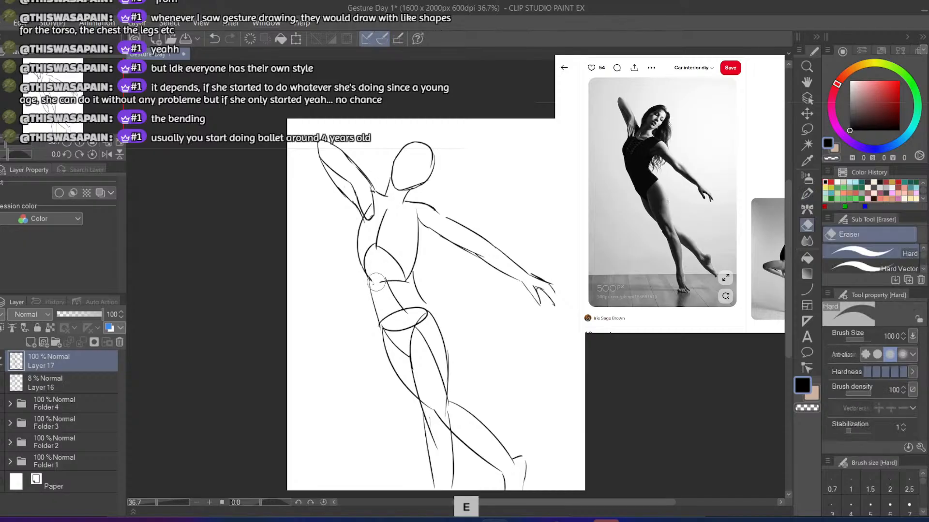
{"action": "key", "text": "b"}
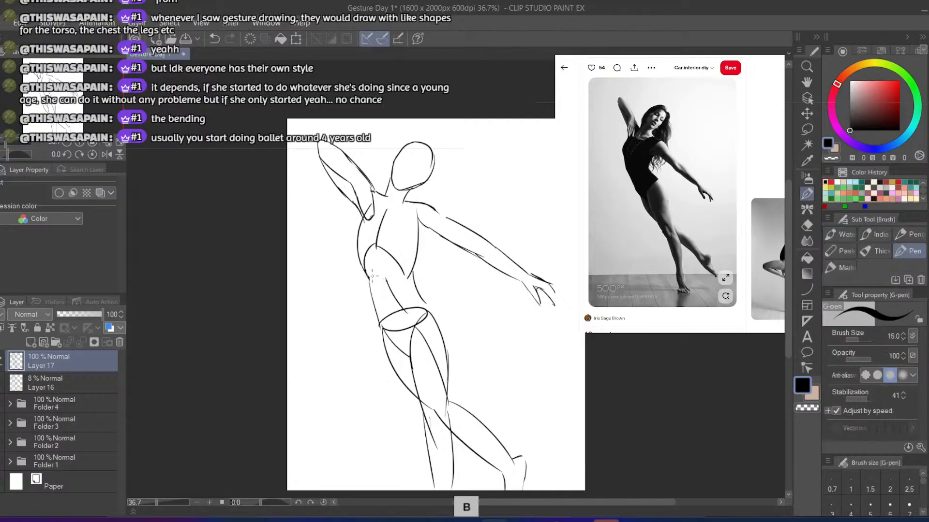
{"action": "key", "text": "ctrl+z"}
{"action": "mouse_move", "coordinate": [373, 277]}
{"action": "left_mouse_down"}
{"action": "mouse_move", "coordinate": [406, 275]}
{"action": "mouse_move", "coordinate": [393, 298]}
{"action": "left_mouse_up"}
{"action": "key", "text": "ctrl+z"}
{"action": "key", "text": "ctrl+z"}
{"action": "key", "text": "ctrl+z"}
{"action": "key", "text": "ctrl+z"}
{"action": "key", "text": "ctrl+z"}
{"action": "key", "text": "ctrl+z"}
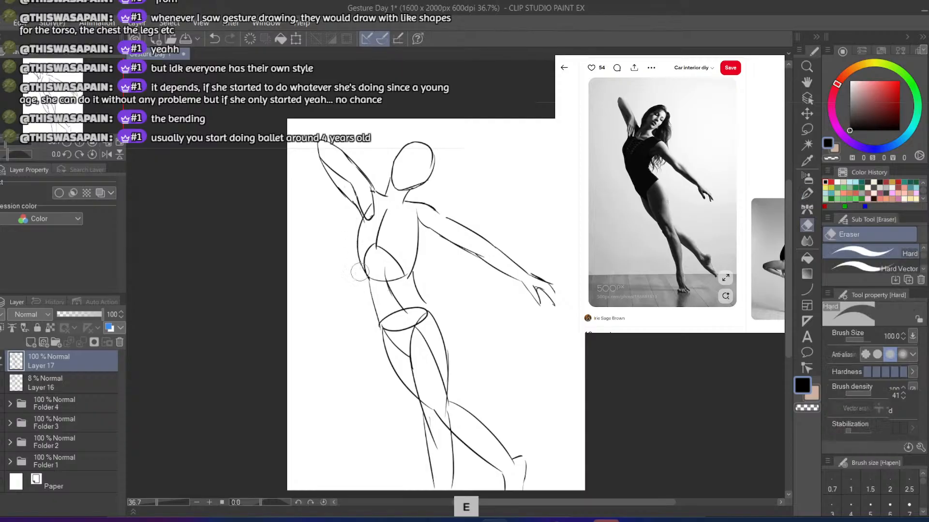
Redraw the torso's side contour below the raised arm as a slightly fuller curve down to the ribcage base
{"action": "key", "text": "b"}
{"action": "left_click_drag", "start_coordinate": [361, 215], "coordinate": [356, 271]}
{"action": "key", "text": "ctrl+z"}
{"action": "key", "text": "ctrl+z"}
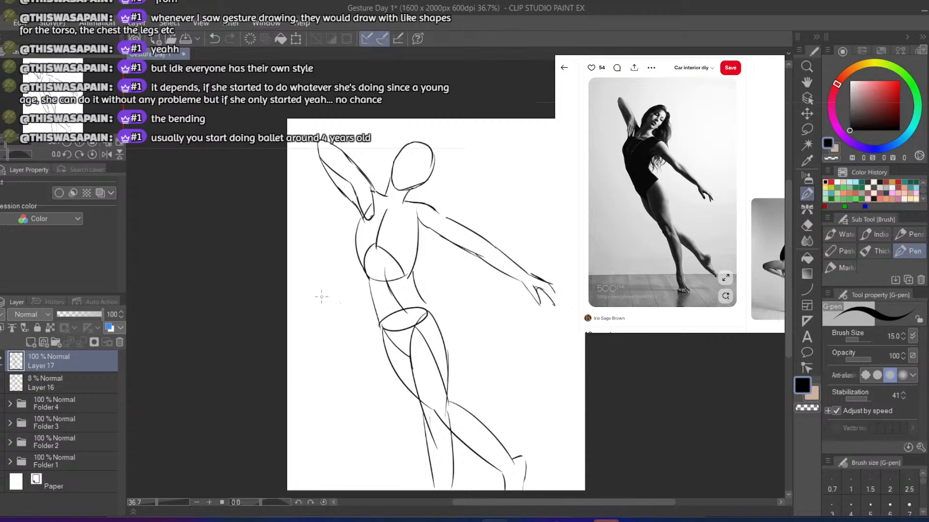
Erase the chest line where it meets the outstretched arm and draw a short armpit line there
{"action": "key", "text": "b"}
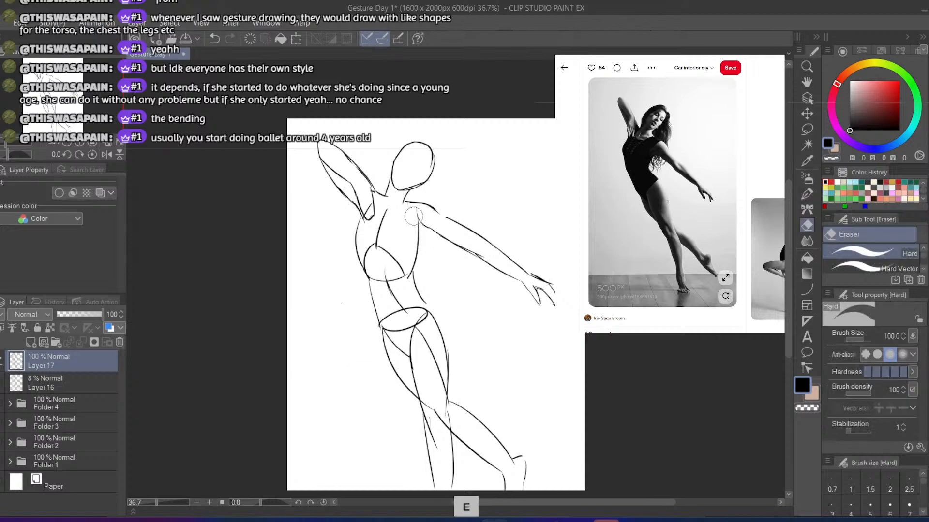
{"action": "key", "text": "b"}
{"action": "key", "text": "ctrl+z"}
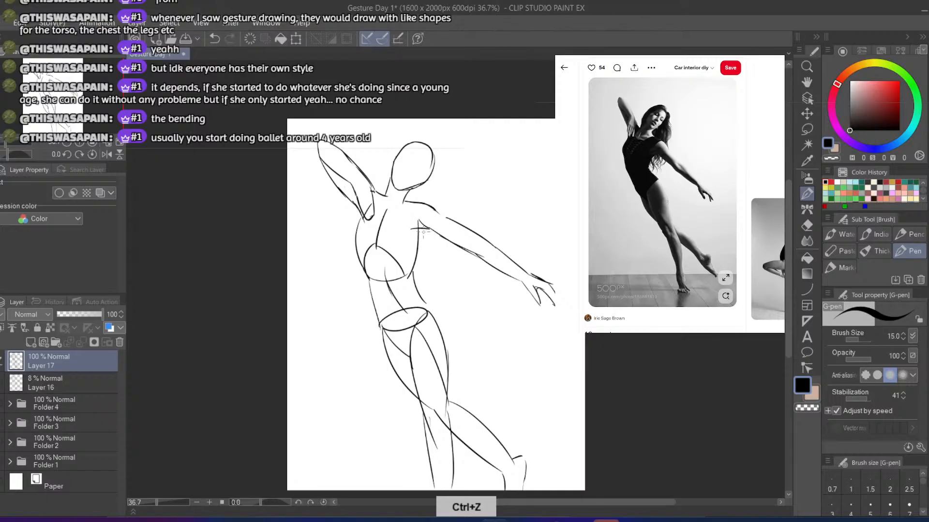
Erase the torso's side below the outstretched arm and redraw it curving from the armpit through the waist
{"action": "key", "text": "e"}
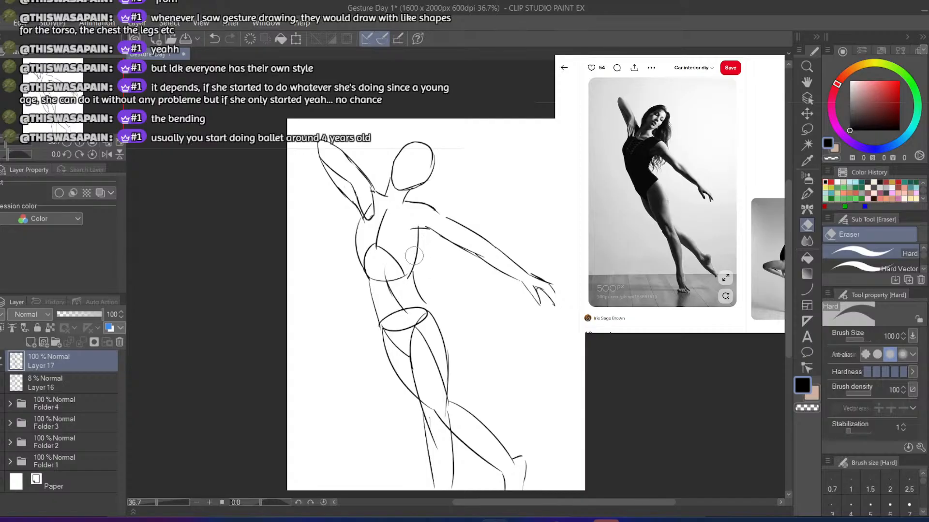
{"action": "mouse_move", "coordinate": [415, 257]}
{"action": "left_mouse_down"}
{"action": "mouse_move", "coordinate": [420, 235]}
{"action": "mouse_move", "coordinate": [414, 271]}
{"action": "mouse_move", "coordinate": [418, 234]}
{"action": "mouse_move", "coordinate": [410, 276]}
{"action": "mouse_move", "coordinate": [415, 238]}
{"action": "mouse_move", "coordinate": [412, 271]}
{"action": "left_mouse_up"}
{"action": "key", "text": "p"}
{"action": "key", "text": "ctrl+z"}
{"action": "key", "text": "ctrl+z"}
{"action": "left_click_drag", "start_coordinate": [417, 228], "coordinate": [413, 271]}
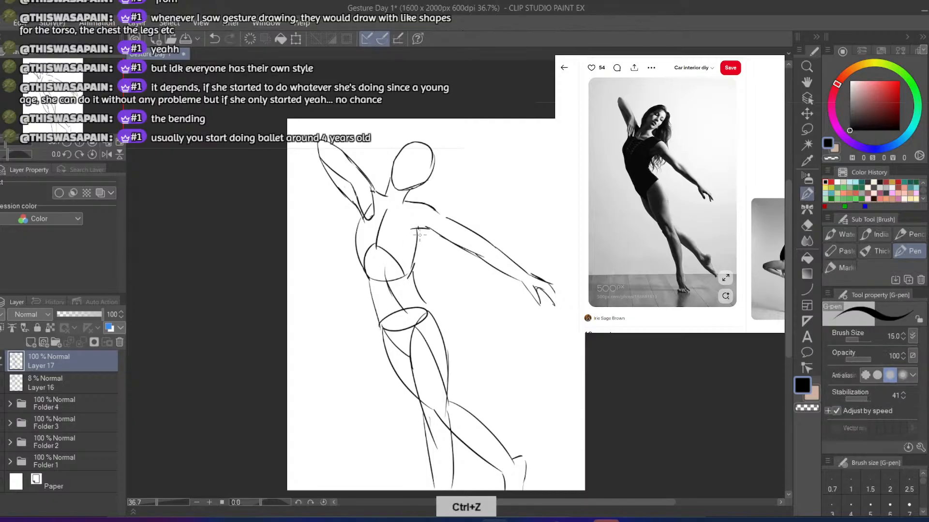
{"action": "key", "text": "ctrl+z"}
{"action": "mouse_move", "coordinate": [417, 230]}
{"action": "left_mouse_down"}
{"action": "mouse_move", "coordinate": [411, 287]}
{"action": "mouse_move", "coordinate": [454, 339]}
{"action": "mouse_move", "coordinate": [452, 376]}
{"action": "left_mouse_up"}
Draw a wider hip line from the waist toward the outer thigh and erase the old thigh contour beside it
{"action": "key", "text": "ctrl+z"}
{"action": "key", "text": "ctrl+z"}
{"action": "key", "text": "ctrl+z"}
{"action": "key", "text": "ctrl+z"}
{"action": "left_click_drag", "start_coordinate": [426, 304], "coordinate": [450, 376]}
{"action": "key", "text": "ctrl+z"}
{"action": "mouse_move", "coordinate": [427, 303]}
{"action": "left_mouse_down"}
{"action": "mouse_move", "coordinate": [450, 377]}
{"action": "mouse_move", "coordinate": [447, 338]}
{"action": "mouse_move", "coordinate": [449, 383]}
{"action": "left_mouse_up"}
{"action": "key", "text": "ctrl+z"}
{"action": "key", "text": "e"}
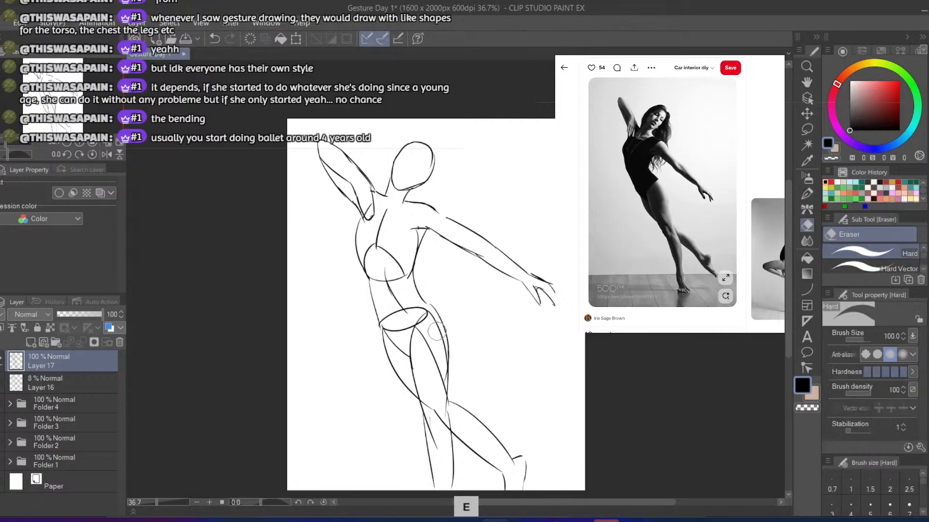
{"action": "left_click_drag", "start_coordinate": [437, 332], "coordinate": [450, 365]}
Redraw the pelvis's upper curve wider across the hips, save the drawing, and erase the old ellipse's lower edge
{"action": "key", "text": "b"}
{"action": "mouse_move", "coordinate": [421, 311]}
{"action": "left_mouse_down"}
{"action": "mouse_move", "coordinate": [396, 333]}
{"action": "mouse_move", "coordinate": [386, 326]}
{"action": "mouse_move", "coordinate": [403, 334]}
{"action": "mouse_move", "coordinate": [378, 326]}
{"action": "left_mouse_up"}
{"action": "key", "text": "ctrl+z"}
{"action": "key", "text": "ctrl+s"}
{"action": "key", "text": "e"}
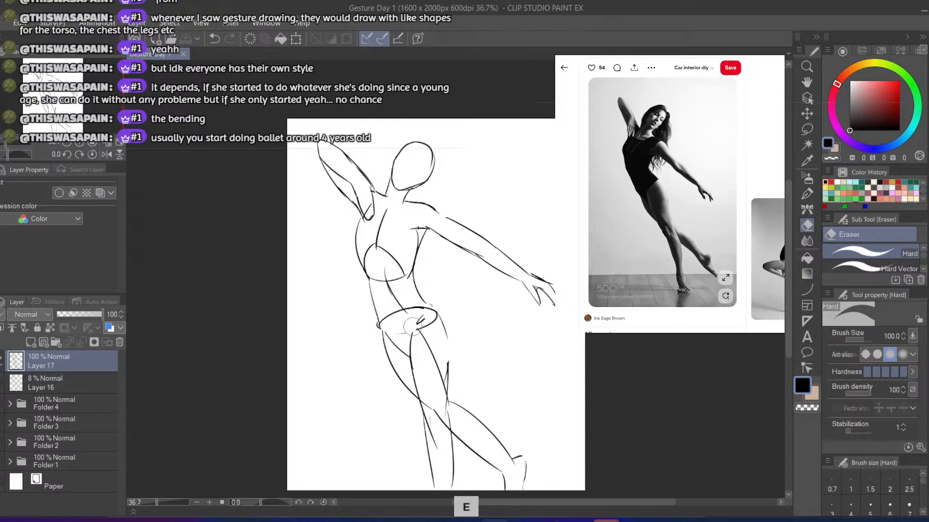
Redraw the outer hip and thigh lines on both sides of the pelvis and save the drawing
{"action": "key", "text": "b"}
{"action": "left_click_drag", "start_coordinate": [380, 327], "coordinate": [401, 372]}
{"action": "key", "text": "ctrl+z"}
{"action": "left_click_drag", "start_coordinate": [434, 308], "coordinate": [444, 378]}
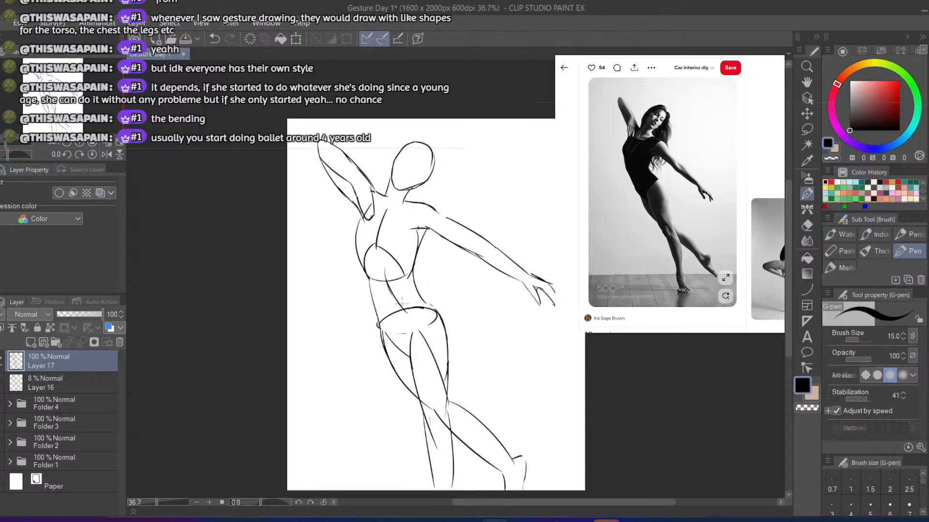
{"action": "key", "text": "ctrl+s"}
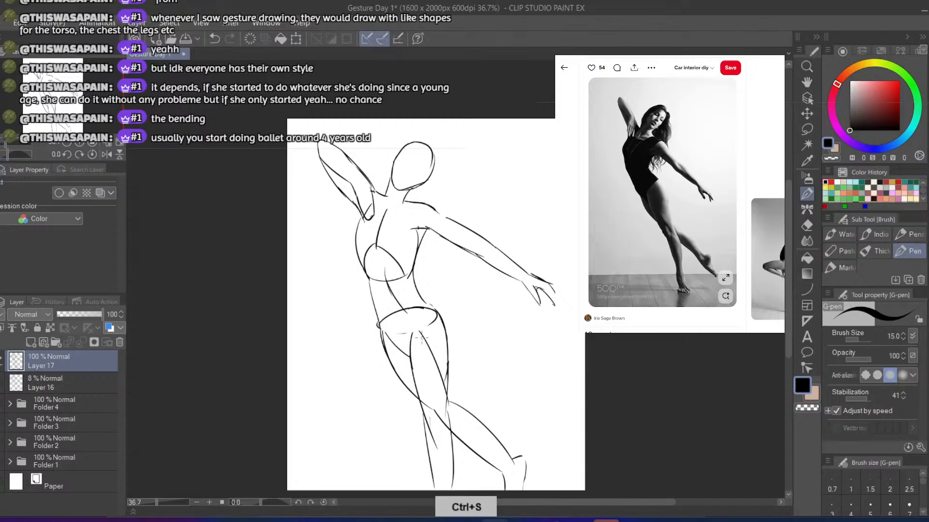
Erase the overlapping construction lines crossing inside the front thigh and knee
{"action": "key", "text": "e"}
{"action": "mouse_move", "coordinate": [438, 419]}
{"action": "left_mouse_down"}
{"action": "mouse_move", "coordinate": [430, 403]}
{"action": "mouse_move", "coordinate": [443, 431]}
{"action": "left_mouse_up"}
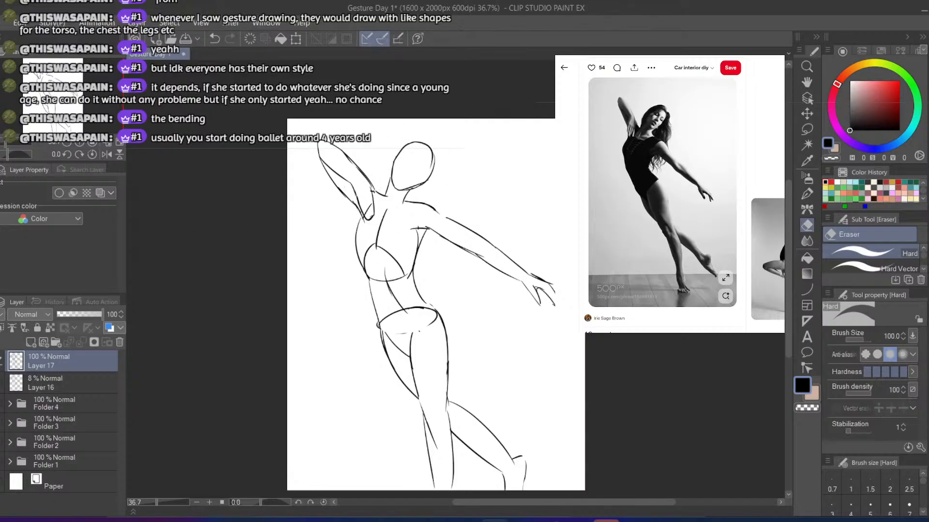
Hide Layer 17 and raise the opacity of Layer 16 to 100%
{"action": "left_click", "coordinate": [0, 361]}
{"action": "left_click", "coordinate": [0, 383]}
{"action": "left_click", "coordinate": [1, 383]}
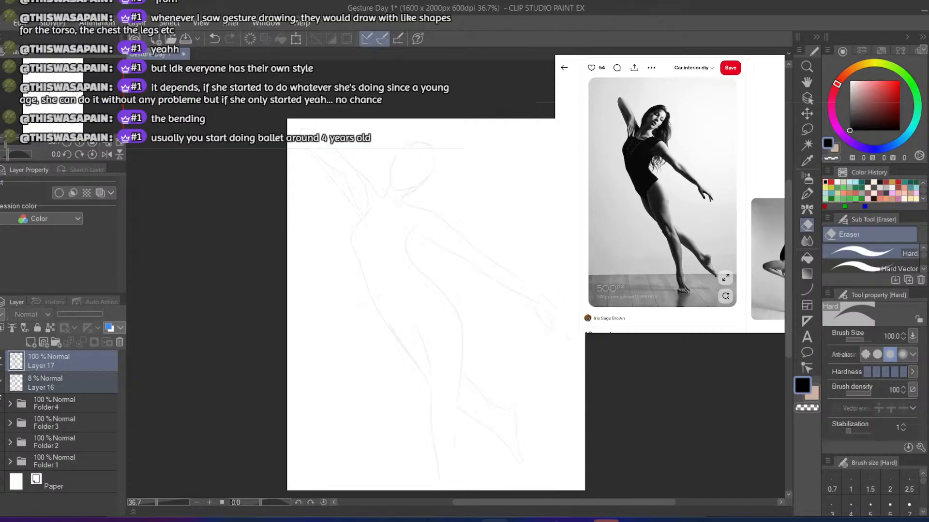
{"action": "left_click", "coordinate": [0, 383]}
{"action": "left_click", "coordinate": [16, 386]}
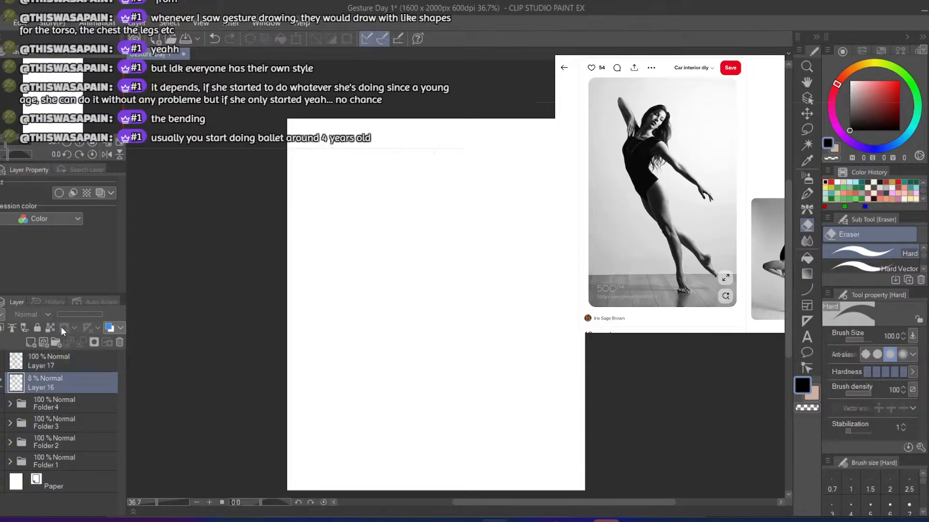
{"action": "left_click", "coordinate": [0, 383]}
{"action": "left_click_drag", "start_coordinate": [59, 314], "coordinate": [127, 315]}
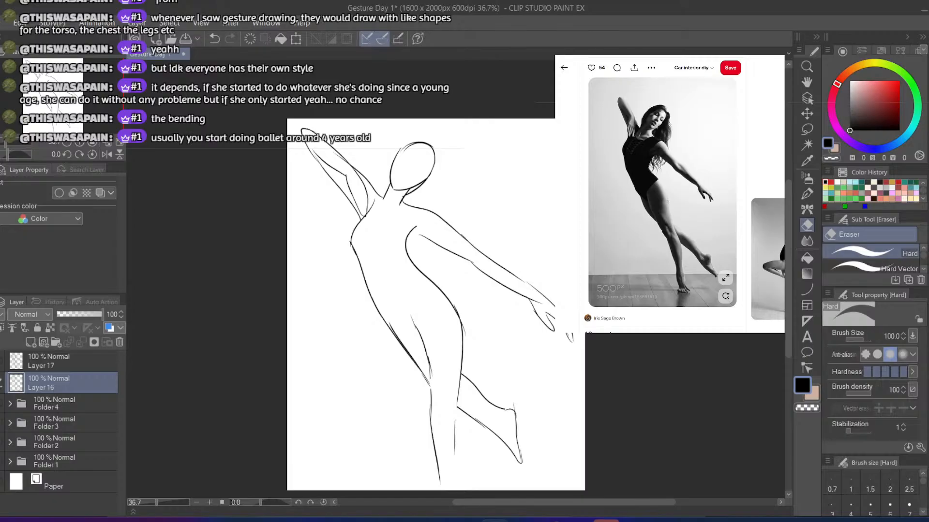
Compare the two dancer sketches by toggling the visibility of Layer 17 and Layer 16, alone and overlaid
{"action": "left_click", "coordinate": [0, 361]}
{"action": "left_click", "coordinate": [0, 383]}
{"action": "left_click", "coordinate": [0, 383]}
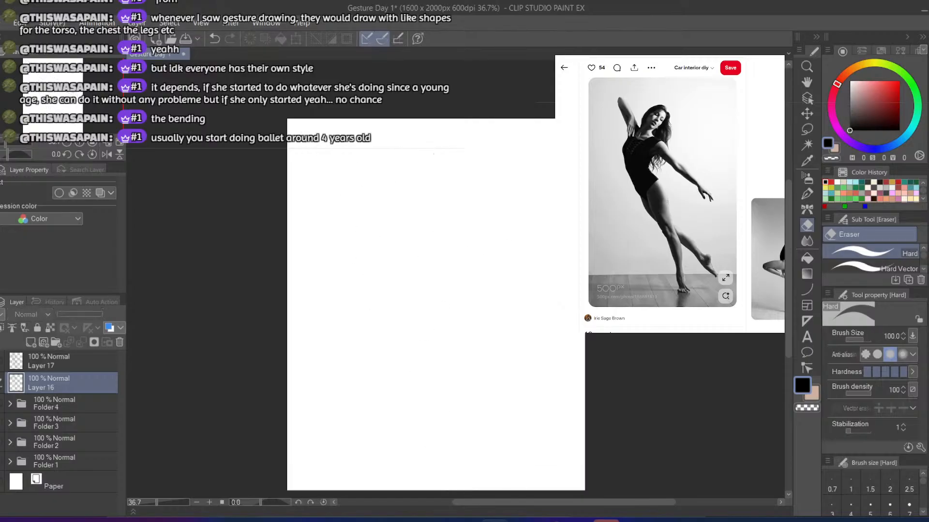
{"action": "left_click", "coordinate": [0, 362]}
{"action": "left_click", "coordinate": [0, 361]}
{"action": "left_click", "coordinate": [0, 383]}
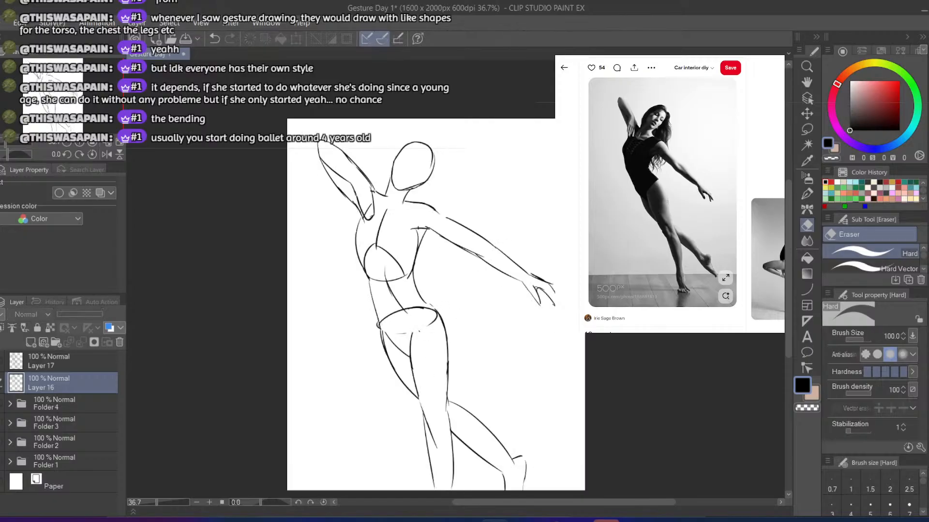
{"action": "left_click", "coordinate": [0, 383]}
{"action": "left_click", "coordinate": [0, 361]}
{"action": "left_click", "coordinate": [0, 383]}
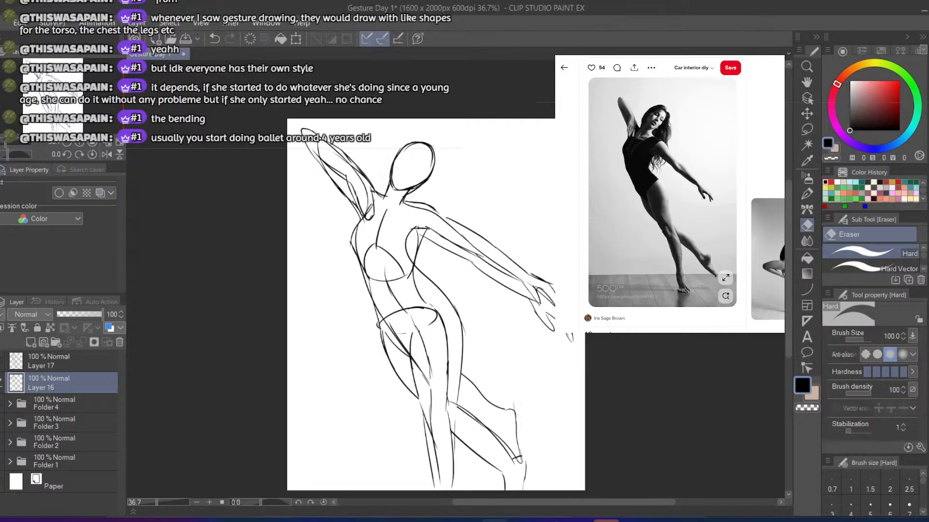
{"action": "left_click", "coordinate": [0, 361]}
{"action": "left_click", "coordinate": [0, 362]}
{"action": "left_click", "coordinate": [0, 383]}
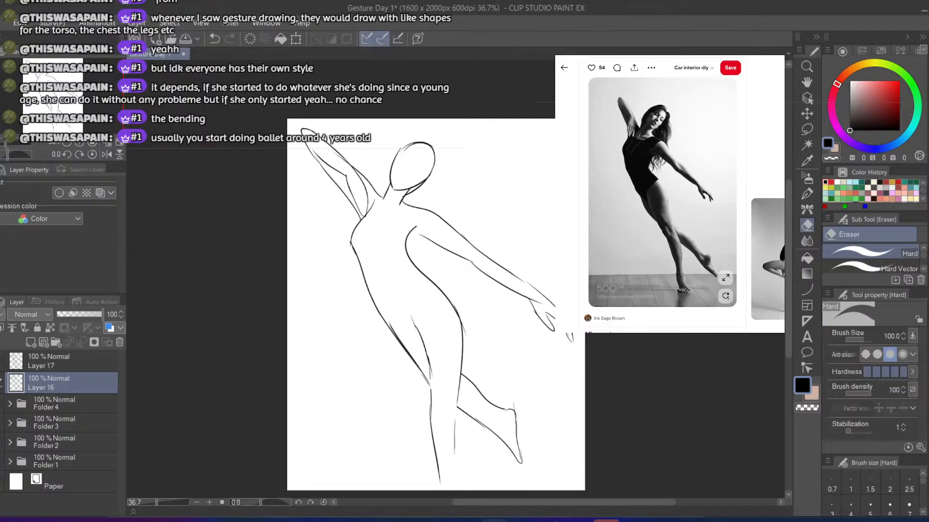
{"action": "left_click", "coordinate": [0, 383]}
{"action": "left_click", "coordinate": [0, 383]}
{"action": "left_click", "coordinate": [0, 383]}
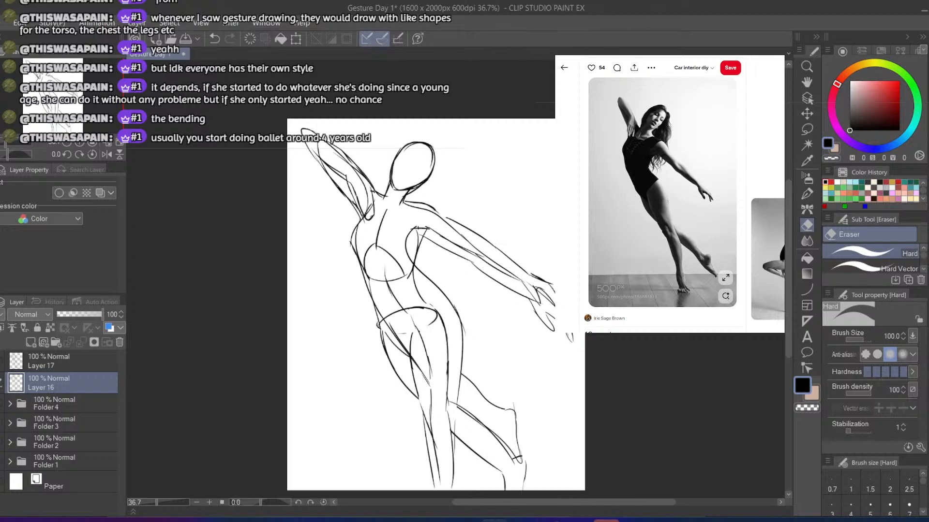
{"action": "left_click", "coordinate": [0, 383]}
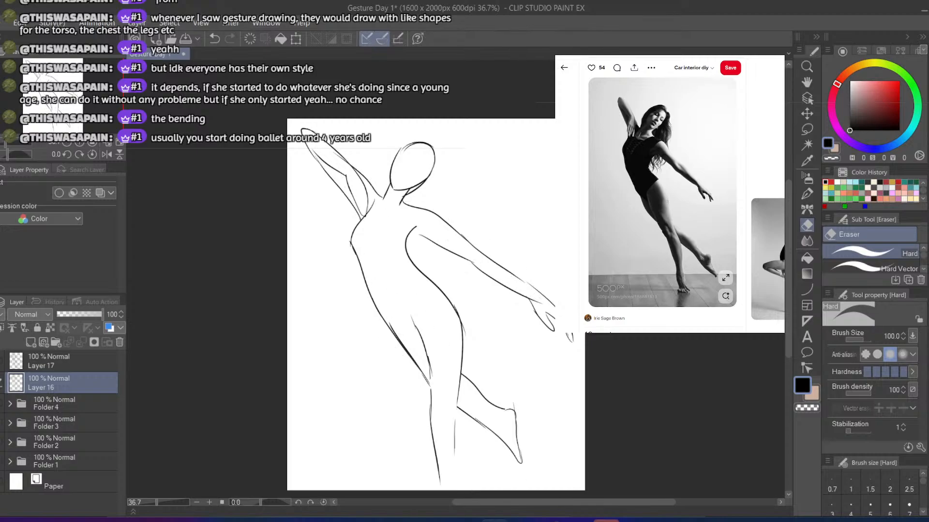
Toggle the visibility of Layer 16 to view the Layer 17 dancer sketch on its own
{"action": "left_click", "coordinate": [0, 383]}
{"action": "left_click", "coordinate": [0, 383]}
{"action": "left_click", "coordinate": [0, 383]}
{"action": "left_click", "coordinate": [0, 383]}
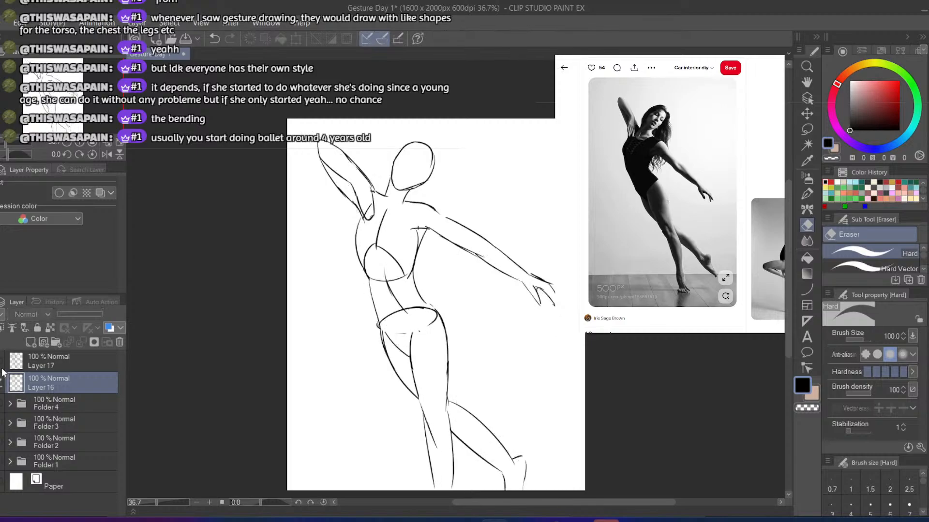
Paste the dancer reference photo onto the canvas as a new layer and place it below Layer 16
{"action": "left_click", "coordinate": [30, 361]}
{"action": "left_click", "coordinate": [670, 158]}
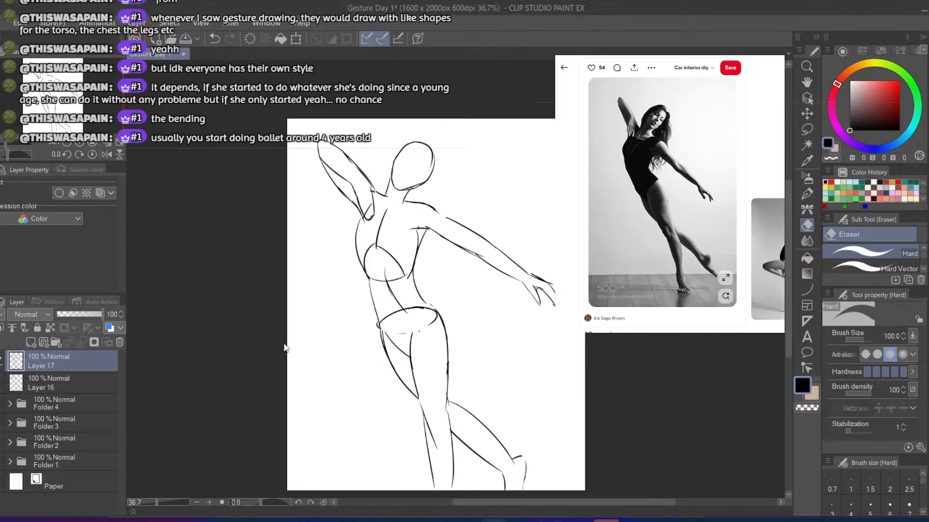
{"action": "key", "text": "ctrl+v"}
{"action": "left_click_drag", "start_coordinate": [64, 370], "coordinate": [69, 409]}
Group Layer 17, Layer 16 and the pasted photo layer in a new Folder 5 and collapse it
{"action": "left_click", "coordinate": [56, 341]}
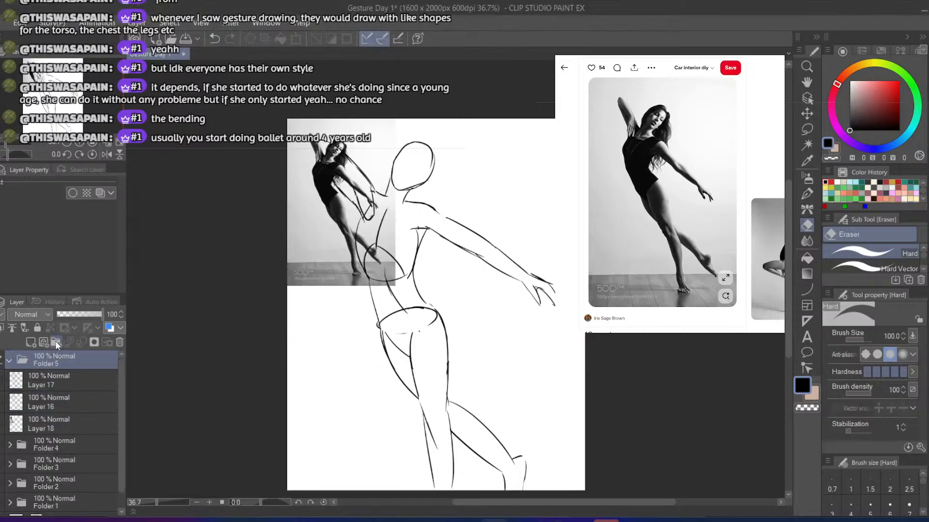
{"action": "left_click", "coordinate": [43, 384]}
{"action": "left_click", "coordinate": [50, 424], "text": "shift"}
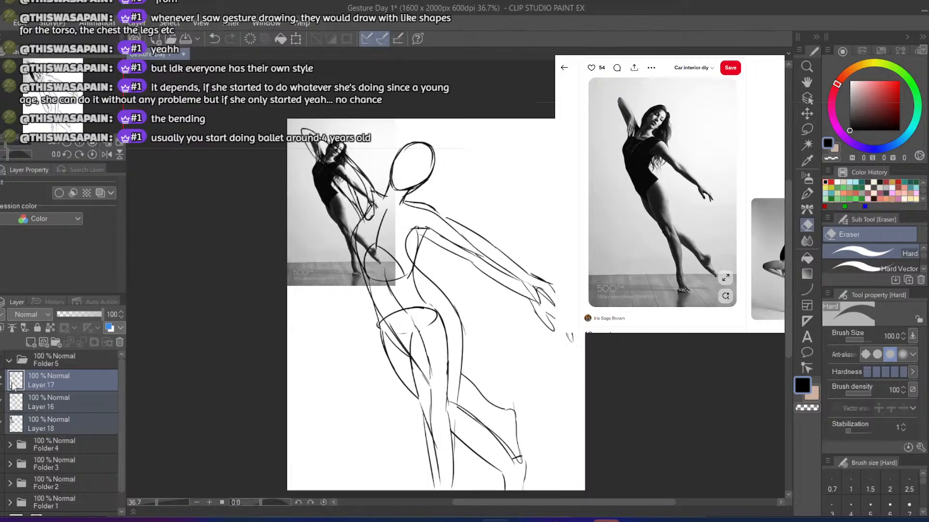
{"action": "left_click_drag", "start_coordinate": [38, 384], "coordinate": [37, 368]}
{"action": "left_click", "coordinate": [8, 360]}
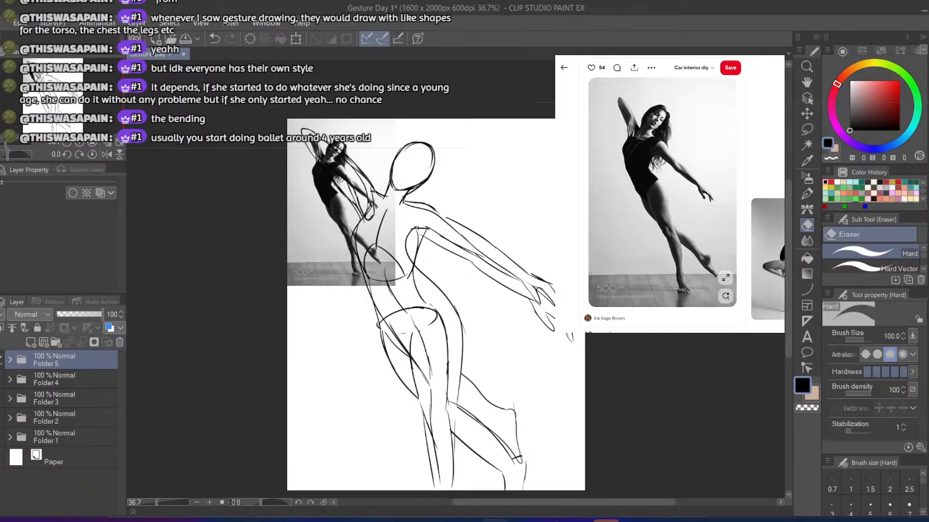
Check the livestream analytics and the channel dashboard in the browser
{"action": "left_click", "coordinate": [610, 48]}
{"action": "left_click", "coordinate": [579, 48]}
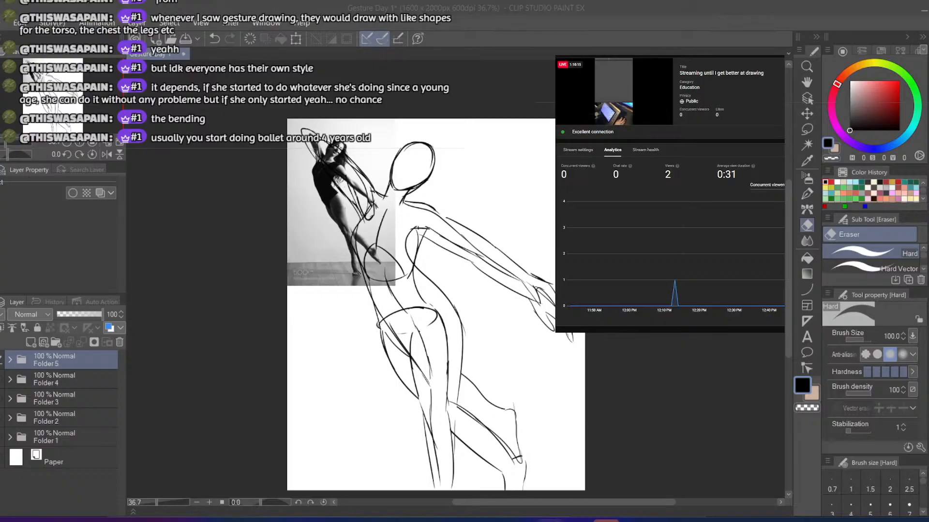
{"action": "left_click", "coordinate": [572, 56]}
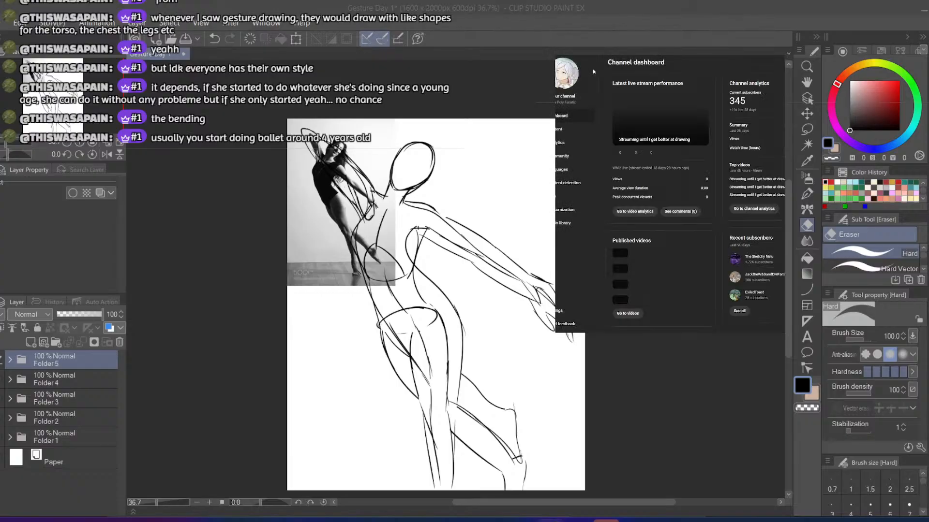
Return to the pose reference results and open the photo of the leaping man holding a pole
{"action": "left_click", "coordinate": [560, 130]}
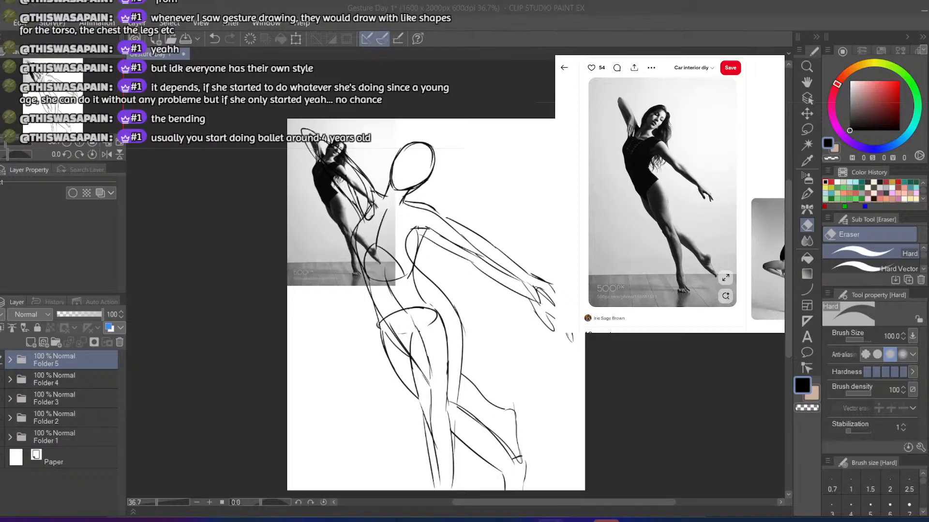
{"action": "left_click", "coordinate": [561, 69]}
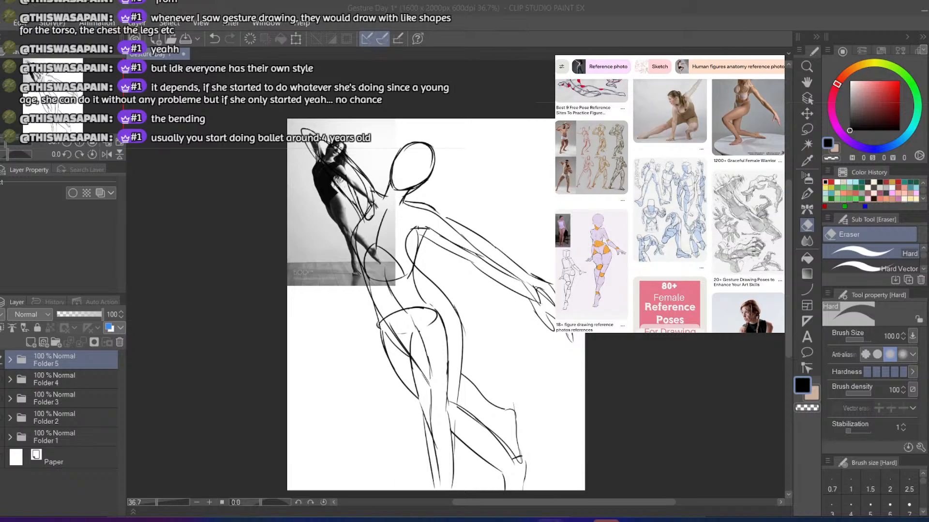
{"action": "scroll", "coordinate": [682, 248], "scroll_direction": "down", "scroll_amount": 10}
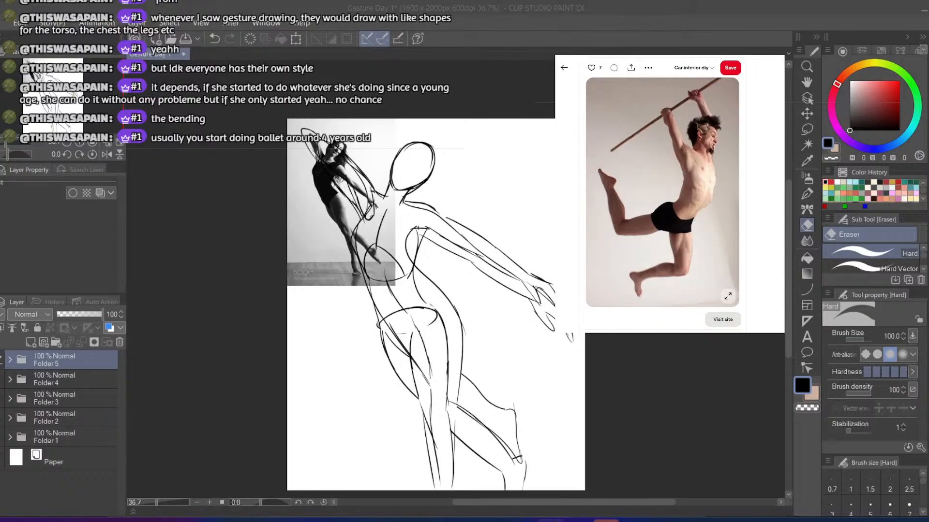
Add a new layer above Folder 5, hide the folder's drawing and select the G-pen for sketching
{"action": "left_click", "coordinate": [29, 343]}
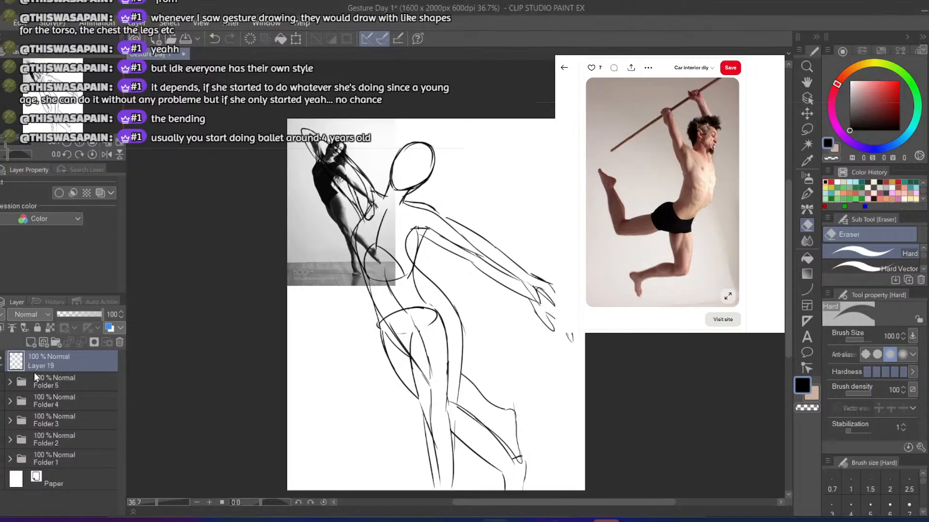
{"action": "left_click", "coordinate": [12, 381]}
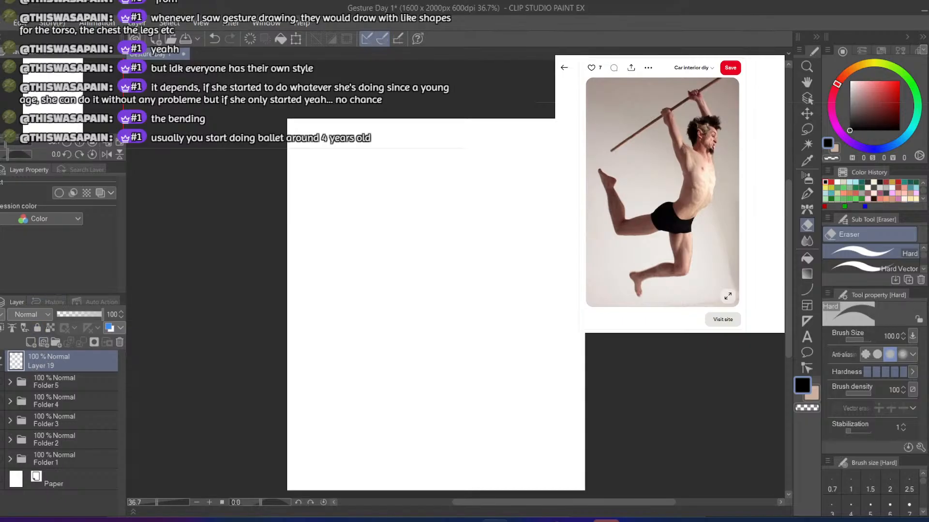
{"action": "left_click", "coordinate": [47, 364]}
{"action": "left_click", "coordinate": [402, 216]}
{"action": "key", "text": "b"}
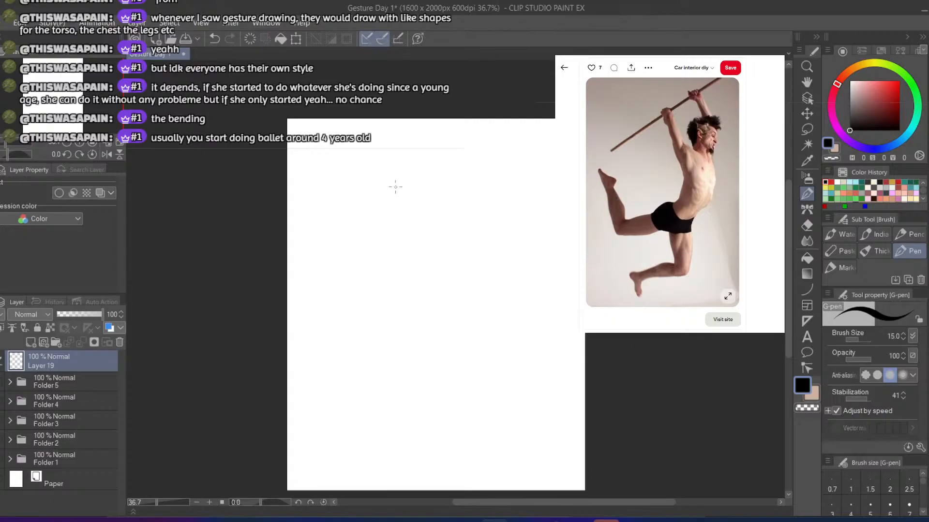
Sketch the leaping man's head outline with a tapered chin near the canvas's upper right corner
{"action": "left_click_drag", "start_coordinate": [375, 205], "coordinate": [379, 178]}
{"action": "key", "text": "ctrl+z"}
{"action": "key", "text": "ctrl+z"}
{"action": "mouse_move", "coordinate": [456, 179]}
{"action": "left_mouse_down"}
{"action": "mouse_move", "coordinate": [451, 210]}
{"action": "mouse_move", "coordinate": [440, 194]}
{"action": "mouse_move", "coordinate": [466, 163]}
{"action": "left_mouse_up"}
{"action": "key", "text": "ctrl+z"}
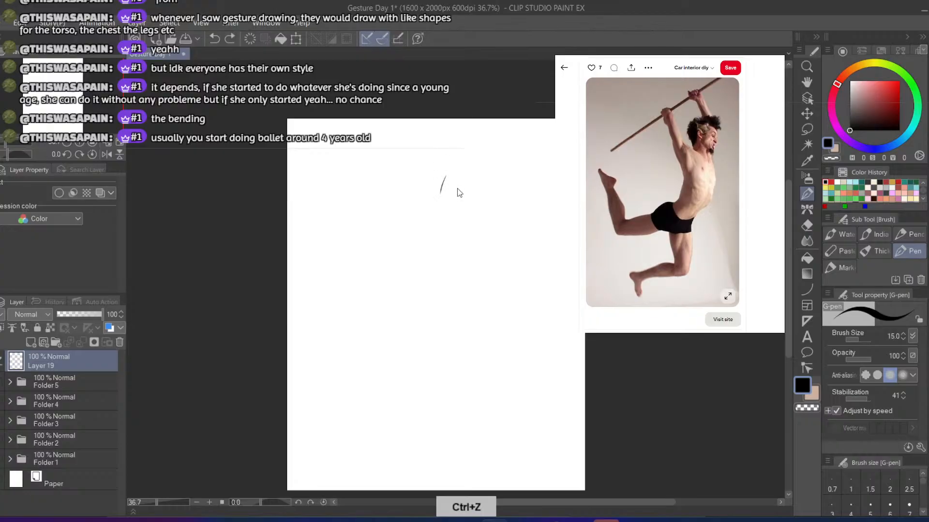
{"action": "key", "text": "ctrl+z"}
{"action": "mouse_move", "coordinate": [463, 206]}
{"action": "left_mouse_down"}
{"action": "mouse_move", "coordinate": [488, 219]}
{"action": "mouse_move", "coordinate": [493, 203]}
{"action": "mouse_move", "coordinate": [495, 219]}
{"action": "mouse_move", "coordinate": [509, 184]}
{"action": "mouse_move", "coordinate": [509, 170]}
{"action": "mouse_move", "coordinate": [477, 150]}
{"action": "left_mouse_up"}
{"action": "key", "text": "ctrl+z"}
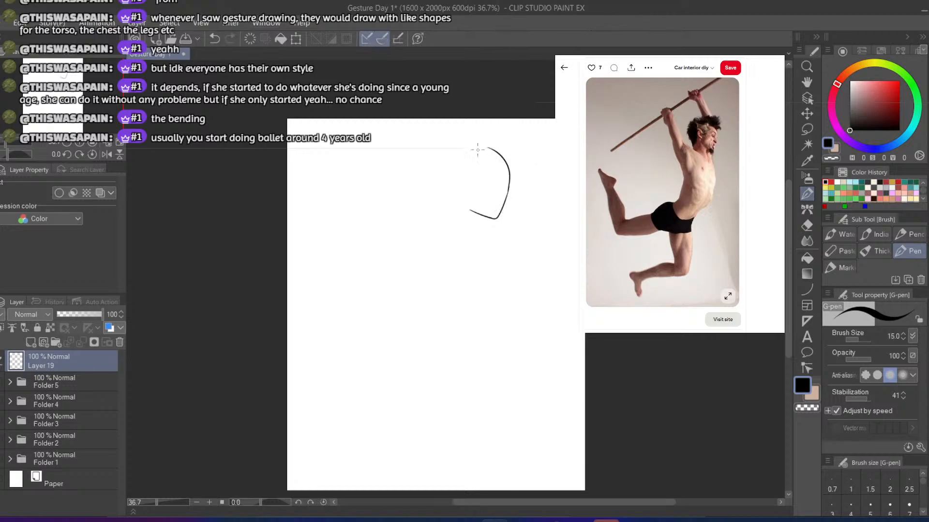
{"action": "key", "text": "ctrl+z"}
{"action": "mouse_move", "coordinate": [507, 189]}
{"action": "left_mouse_down"}
{"action": "mouse_move", "coordinate": [498, 151]}
{"action": "mouse_move", "coordinate": [457, 158]}
{"action": "mouse_move", "coordinate": [450, 194]}
{"action": "mouse_move", "coordinate": [462, 155]}
{"action": "mouse_move", "coordinate": [488, 148]}
{"action": "mouse_move", "coordinate": [506, 152]}
{"action": "mouse_move", "coordinate": [509, 177]}
{"action": "left_mouse_up"}
{"action": "key", "text": "ctrl+z"}
{"action": "key", "text": "ctrl+z"}
{"action": "key", "text": "ctrl+z"}
{"action": "key", "text": "ctrl+z"}
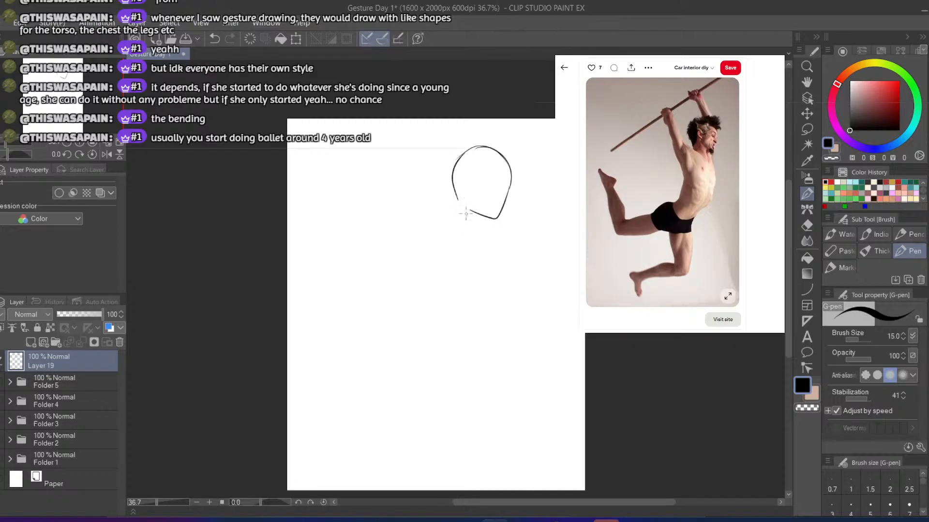
{"action": "key", "text": "ctrl+z"}
{"action": "mouse_move", "coordinate": [457, 191]}
{"action": "left_mouse_down"}
{"action": "mouse_move", "coordinate": [457, 225]}
{"action": "mouse_move", "coordinate": [458, 209]}
{"action": "mouse_move", "coordinate": [482, 228]}
{"action": "left_mouse_up"}
Scale the head outline down slightly and add short neck lines beneath it
{"action": "left_click", "coordinate": [295, 38]}
{"action": "mouse_move", "coordinate": [511, 229]}
{"action": "left_mouse_down"}
{"action": "mouse_move", "coordinate": [487, 210]}
{"action": "mouse_move", "coordinate": [501, 277]}
{"action": "left_mouse_up"}
{"action": "left_click", "coordinate": [445, 245]}
{"action": "key", "text": "b"}
{"action": "key", "text": "ctrl+z"}
{"action": "key", "text": "ctrl+z"}
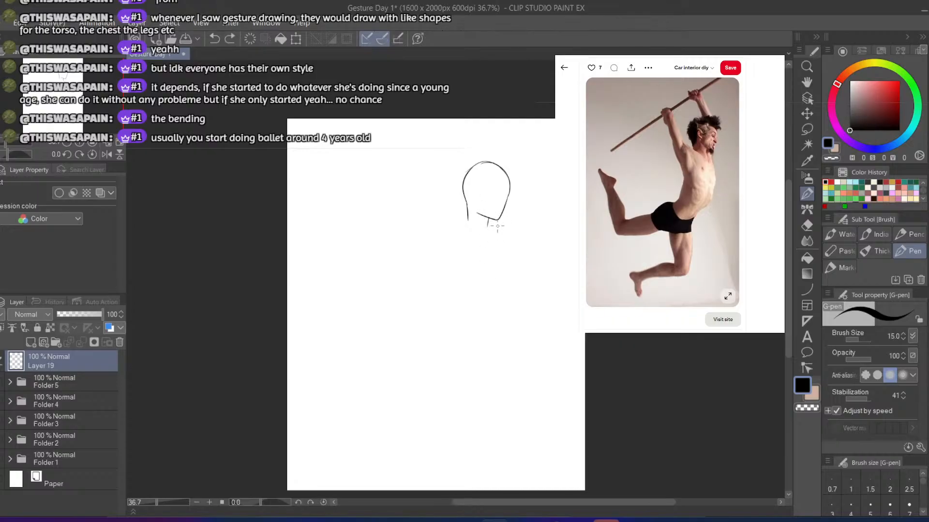
Draw the curved chest and belly line below the chin and a slanted line for the back
{"action": "left_click_drag", "start_coordinate": [495, 220], "coordinate": [509, 269]}
{"action": "key", "text": "ctrl+z"}
{"action": "key", "text": "ctrl+z"}
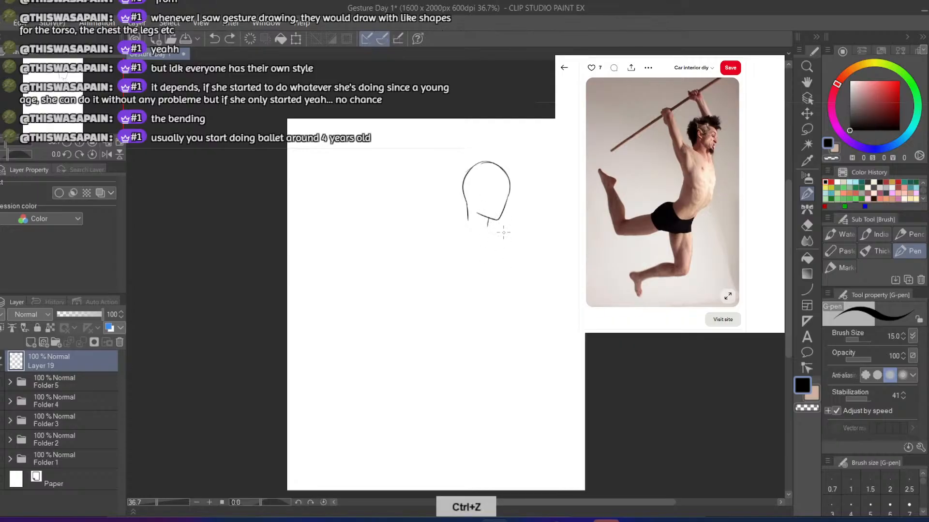
{"action": "left_click_drag", "start_coordinate": [503, 230], "coordinate": [509, 312]}
{"action": "key", "text": "ctrl+z"}
{"action": "left_click_drag", "start_coordinate": [504, 229], "coordinate": [492, 335]}
{"action": "key", "text": "ctrl+z"}
{"action": "mouse_move", "coordinate": [499, 229]}
{"action": "left_mouse_down"}
{"action": "mouse_move", "coordinate": [512, 277]}
{"action": "mouse_move", "coordinate": [509, 317]}
{"action": "left_mouse_up"}
{"action": "key", "text": "ctrl+z"}
{"action": "mouse_move", "coordinate": [437, 223]}
{"action": "left_mouse_down"}
{"action": "mouse_move", "coordinate": [446, 279]}
{"action": "mouse_move", "coordinate": [453, 300]}
{"action": "left_mouse_up"}
{"action": "key", "text": "ctrl+z"}
{"action": "left_click_drag", "start_coordinate": [434, 232], "coordinate": [456, 292]}
{"action": "key", "text": "ctrl+z"}
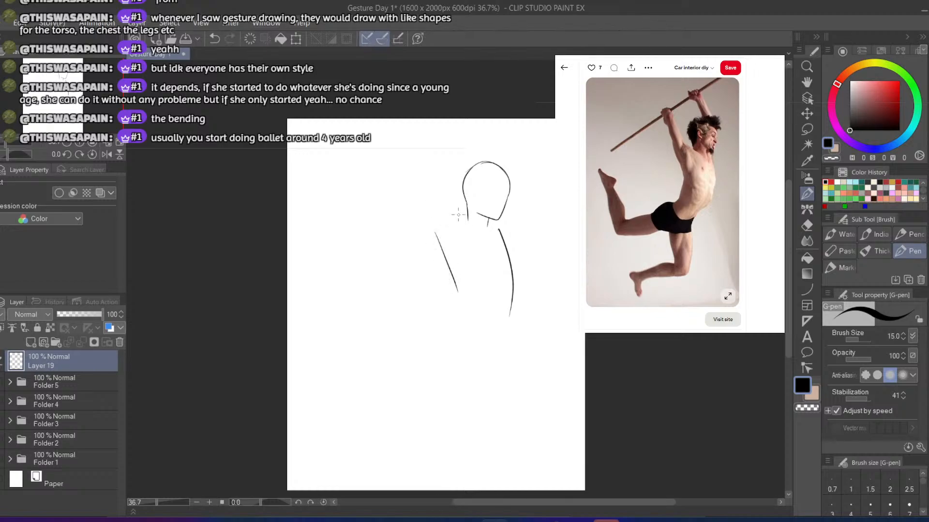
Draw the shoulder line rising from the base of the neck towards the raised arm
{"action": "mouse_move", "coordinate": [470, 230]}
{"action": "left_mouse_down"}
{"action": "mouse_move", "coordinate": [438, 203]}
{"action": "mouse_move", "coordinate": [415, 153]}
{"action": "left_mouse_up"}
{"action": "key", "text": "ctrl+z"}
{"action": "key", "text": "ctrl+z"}
{"action": "left_click_drag", "start_coordinate": [437, 201], "coordinate": [411, 165]}
Draw the back contour from the armpit down to the curved lower back
{"action": "key", "text": "ctrl+z"}
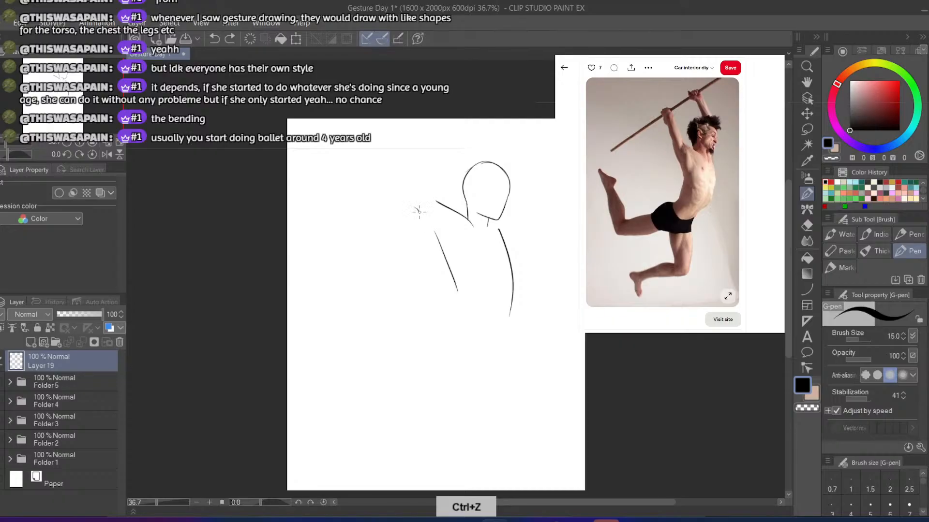
{"action": "mouse_move", "coordinate": [418, 212]}
{"action": "left_mouse_down"}
{"action": "mouse_move", "coordinate": [453, 274]}
{"action": "mouse_move", "coordinate": [440, 250]}
{"action": "mouse_move", "coordinate": [442, 303]}
{"action": "mouse_move", "coordinate": [448, 271]}
{"action": "mouse_move", "coordinate": [441, 314]}
{"action": "left_mouse_up"}
{"action": "key", "text": "ctrl+z"}
{"action": "key", "text": "ctrl+z"}
{"action": "key", "text": "ctrl+z"}
{"action": "key", "text": "ctrl+z"}
{"action": "left_click_drag", "start_coordinate": [448, 271], "coordinate": [440, 322]}
{"action": "key", "text": "ctrl+z"}
{"action": "left_click_drag", "start_coordinate": [452, 275], "coordinate": [441, 322]}
{"action": "key", "text": "ctrl+z"}
{"action": "left_click_drag", "start_coordinate": [446, 266], "coordinate": [441, 321]}
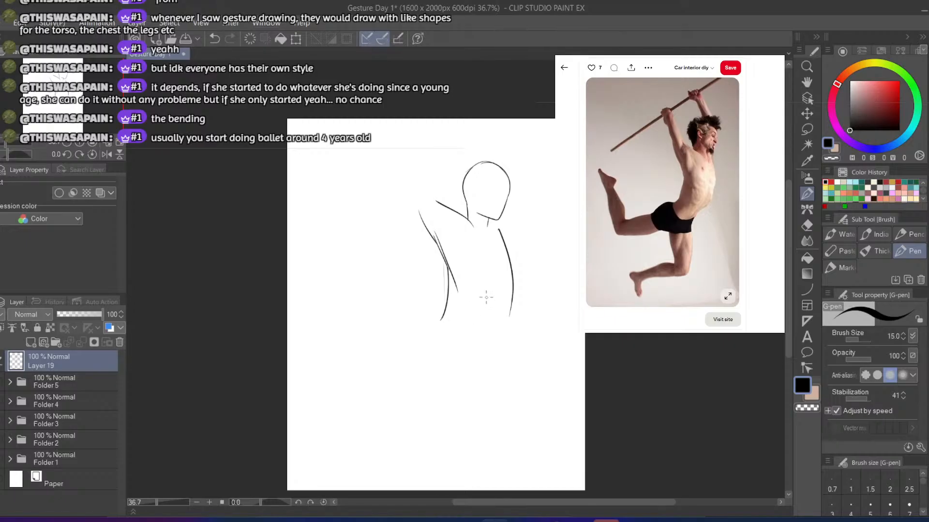
Extend the lower belly line down to the hip and draw the curve of the buttocks
{"action": "left_click_drag", "start_coordinate": [510, 305], "coordinate": [483, 345]}
{"action": "key", "text": "ctrl+z"}
{"action": "key", "text": "ctrl+z"}
{"action": "mouse_move", "coordinate": [434, 319]}
{"action": "left_mouse_down"}
{"action": "mouse_move", "coordinate": [401, 328]}
{"action": "mouse_move", "coordinate": [411, 321]}
{"action": "mouse_move", "coordinate": [397, 337]}
{"action": "left_mouse_up"}
Draw both edges of the raised upper arm, joining them to the shoulder and back lines
{"action": "key", "text": "ctrl+z"}
{"action": "key", "text": "ctrl+z"}
{"action": "left_click_drag", "start_coordinate": [419, 219], "coordinate": [408, 177]}
{"action": "key", "text": "ctrl+z"}
{"action": "mouse_move", "coordinate": [434, 232]}
{"action": "left_mouse_down"}
{"action": "mouse_move", "coordinate": [406, 176]}
{"action": "mouse_move", "coordinate": [437, 202]}
{"action": "left_mouse_up"}
{"action": "key", "text": "ctrl+z"}
{"action": "left_click_drag", "start_coordinate": [421, 170], "coordinate": [440, 203]}
{"action": "key", "text": "ctrl+z"}
{"action": "key", "text": "ctrl+z"}
{"action": "left_click_drag", "start_coordinate": [423, 173], "coordinate": [441, 205]}
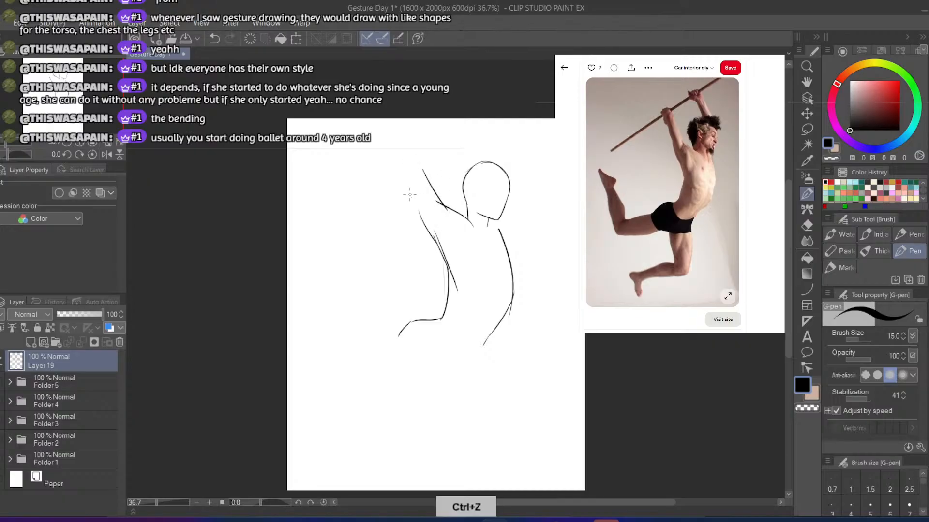
{"action": "key", "text": "ctrl+z"}
{"action": "mouse_move", "coordinate": [422, 174]}
{"action": "left_mouse_down"}
{"action": "mouse_move", "coordinate": [442, 202]}
{"action": "mouse_move", "coordinate": [412, 208]}
{"action": "mouse_move", "coordinate": [425, 225]}
{"action": "left_mouse_up"}
{"action": "key", "text": "ctrl+z"}
{"action": "key", "text": "ctrl+z"}
{"action": "left_click_drag", "start_coordinate": [409, 186], "coordinate": [423, 227]}
{"action": "key", "text": "ctrl+z"}
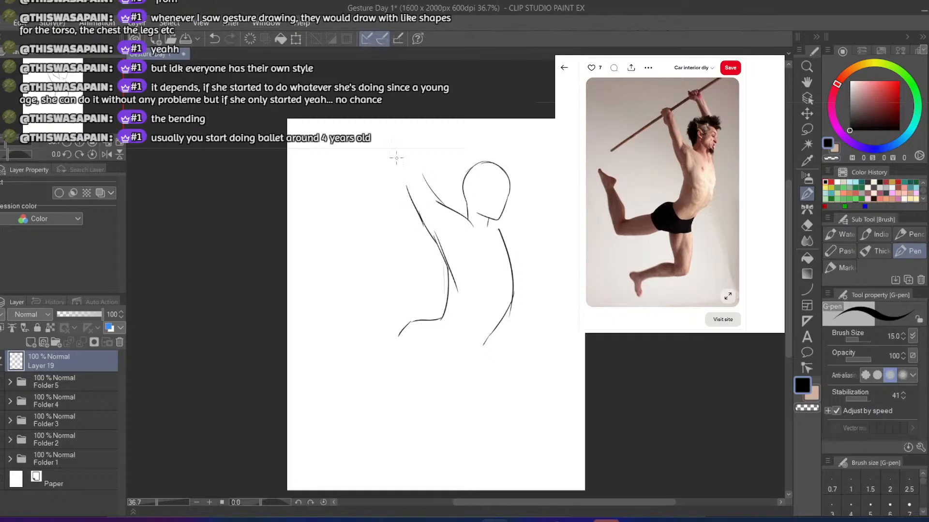
Extend the raised arm upward with the elbow curve and both forearm edges
{"action": "key", "text": "ctrl+z"}
{"action": "left_click_drag", "start_coordinate": [397, 158], "coordinate": [409, 194]}
{"action": "key", "text": "ctrl+z"}
{"action": "mouse_move", "coordinate": [398, 161]}
{"action": "left_mouse_down"}
{"action": "mouse_move", "coordinate": [405, 152]}
{"action": "mouse_move", "coordinate": [418, 162]}
{"action": "mouse_move", "coordinate": [425, 197]}
{"action": "left_mouse_up"}
{"action": "key", "text": "ctrl+z"}
{"action": "key", "text": "ctrl+z"}
{"action": "key", "text": "ctrl+z"}
{"action": "mouse_move", "coordinate": [397, 160]}
{"action": "left_mouse_down"}
{"action": "mouse_move", "coordinate": [408, 136]}
{"action": "mouse_move", "coordinate": [396, 161]}
{"action": "mouse_move", "coordinate": [419, 158]}
{"action": "mouse_move", "coordinate": [432, 191]}
{"action": "left_mouse_up"}
{"action": "key", "text": "ctrl+z"}
{"action": "key", "text": "ctrl+z"}
{"action": "key", "text": "ctrl+z"}
{"action": "key", "text": "ctrl+z"}
Scale the sketched upper body to 94% and move it lower on the canvas
{"action": "left_click", "coordinate": [293, 40]}
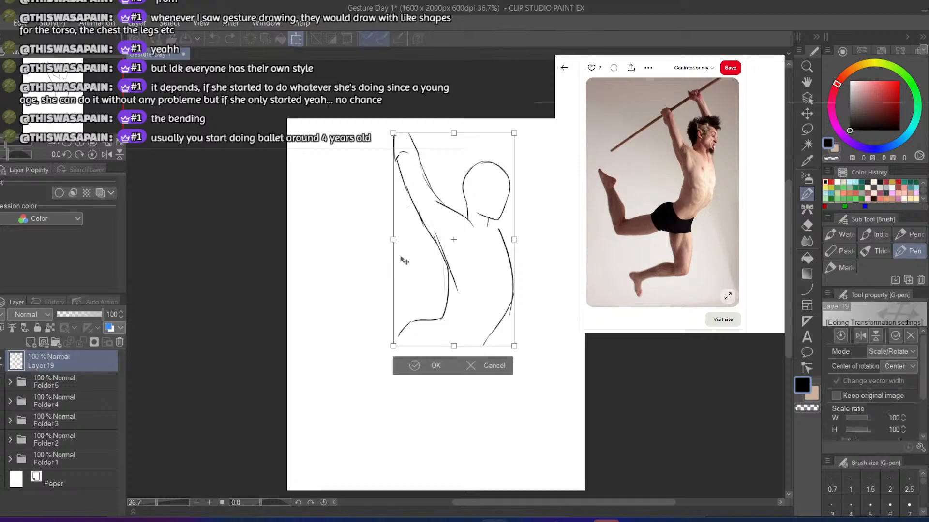
{"action": "left_click_drag", "start_coordinate": [404, 261], "coordinate": [402, 284]}
{"action": "left_click_drag", "start_coordinate": [391, 158], "coordinate": [399, 171]}
{"action": "left_click_drag", "start_coordinate": [417, 225], "coordinate": [425, 218]}
{"action": "left_click_drag", "start_coordinate": [413, 326], "coordinate": [413, 325]}
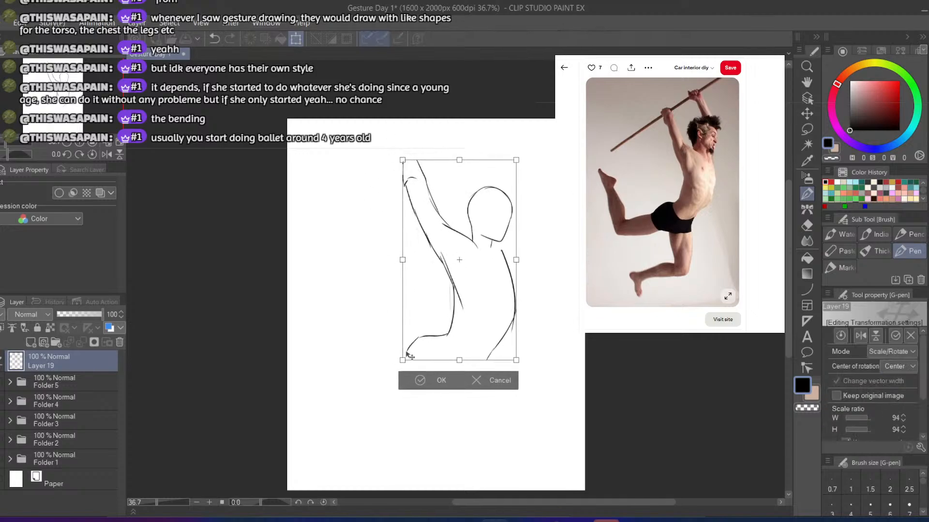
{"action": "left_click", "coordinate": [403, 376]}
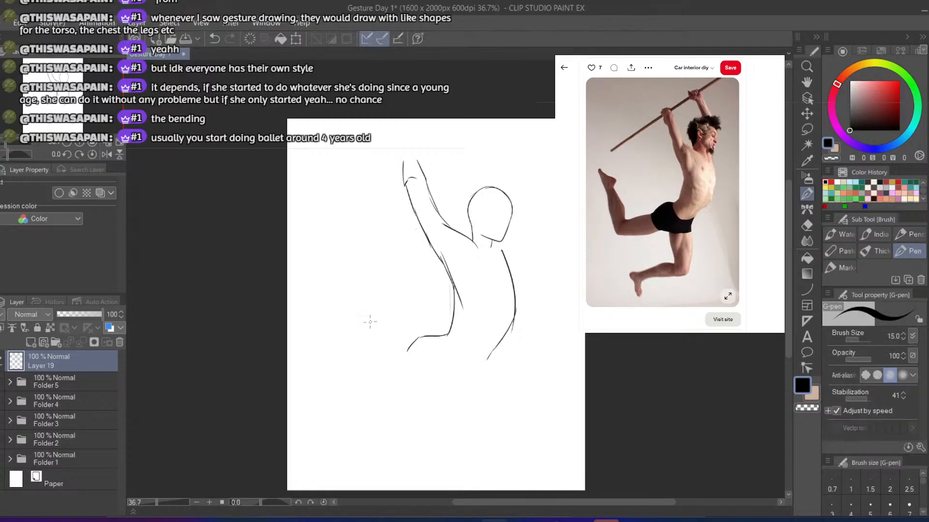
Draw the rear leg's upper thigh line, the bent knee's inner contour, the calf and the raised foot
{"action": "left_click_drag", "start_coordinate": [405, 349], "coordinate": [331, 365]}
{"action": "key", "text": "ctrl+z"}
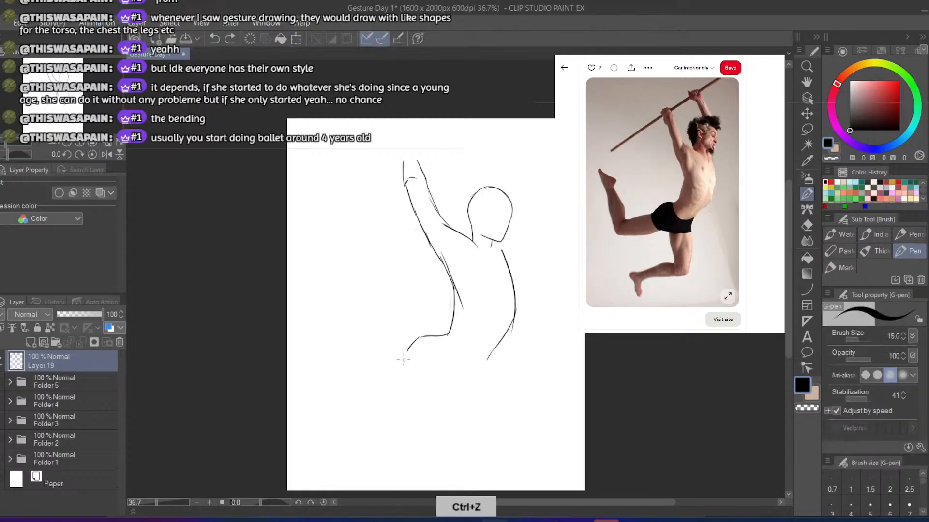
{"action": "left_click_drag", "start_coordinate": [405, 351], "coordinate": [325, 371]}
{"action": "key", "text": "ctrl+z"}
{"action": "left_click_drag", "start_coordinate": [407, 349], "coordinate": [319, 382]}
{"action": "key", "text": "ctrl+z"}
{"action": "mouse_move", "coordinate": [407, 337]}
{"action": "left_mouse_down"}
{"action": "mouse_move", "coordinate": [375, 366]}
{"action": "mouse_move", "coordinate": [334, 374]}
{"action": "left_mouse_up"}
{"action": "key", "text": "ctrl+z"}
{"action": "left_click_drag", "start_coordinate": [407, 350], "coordinate": [320, 379]}
{"action": "key", "text": "ctrl+z"}
{"action": "left_click_drag", "start_coordinate": [406, 348], "coordinate": [327, 373]}
{"action": "key", "text": "ctrl+z"}
{"action": "mouse_move", "coordinate": [408, 347]}
{"action": "left_mouse_down"}
{"action": "mouse_move", "coordinate": [339, 363]}
{"action": "mouse_move", "coordinate": [326, 296]}
{"action": "mouse_move", "coordinate": [295, 280]}
{"action": "mouse_move", "coordinate": [317, 366]}
{"action": "left_mouse_up"}
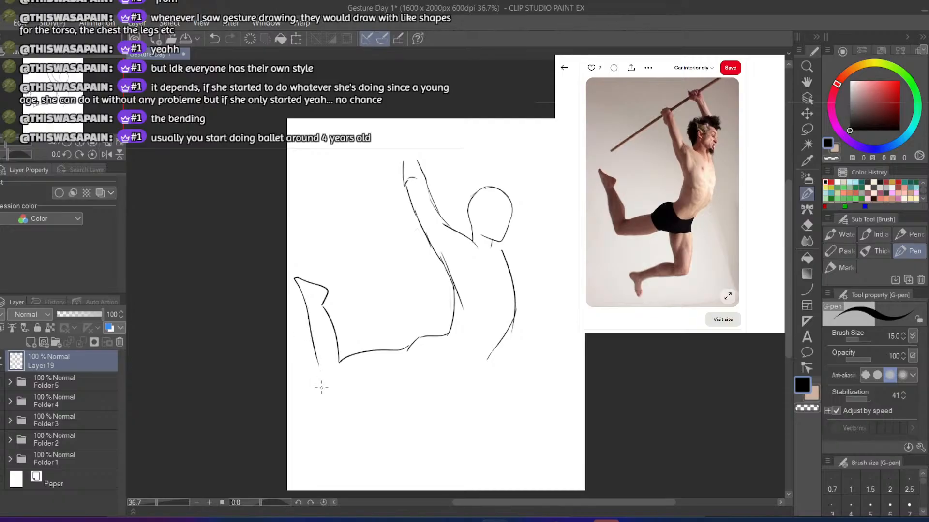
Redraw the rear leg's outer shin, add its knee and thigh underside, and start the back of the front thigh
{"action": "key", "text": "ctrl+z"}
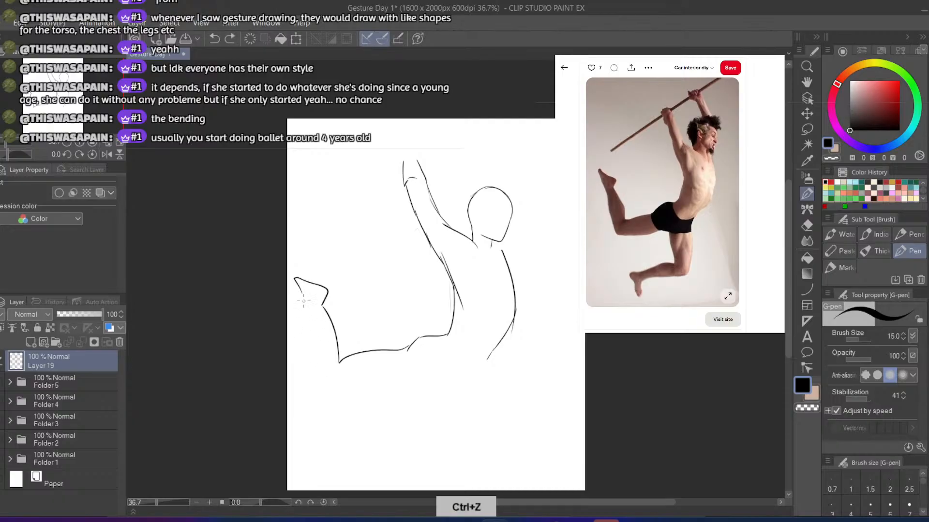
{"action": "left_click_drag", "start_coordinate": [304, 294], "coordinate": [316, 370]}
{"action": "key", "text": "ctrl+z"}
{"action": "left_click_drag", "start_coordinate": [322, 375], "coordinate": [339, 391]}
{"action": "key", "text": "ctrl+z"}
{"action": "mouse_move", "coordinate": [300, 293]}
{"action": "left_mouse_down"}
{"action": "mouse_move", "coordinate": [319, 388]}
{"action": "mouse_move", "coordinate": [416, 382]}
{"action": "left_mouse_up"}
{"action": "key", "text": "ctrl+z"}
{"action": "mouse_move", "coordinate": [319, 387]}
{"action": "left_mouse_down"}
{"action": "mouse_move", "coordinate": [443, 380]}
{"action": "mouse_move", "coordinate": [449, 426]}
{"action": "left_mouse_up"}
{"action": "key", "text": "ctrl+z"}
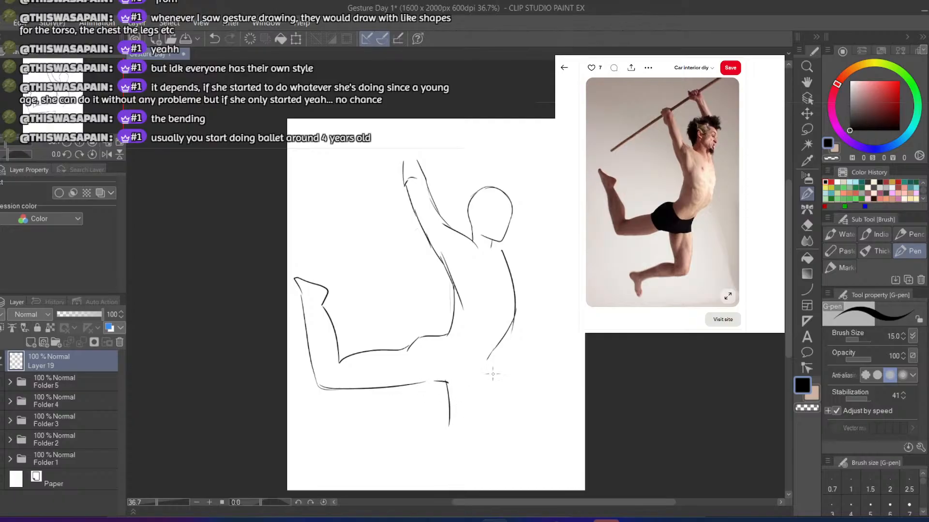
Draw the front of the front thigh, its bent knee, the lower leg and the pointed foot
{"action": "left_click_drag", "start_coordinate": [488, 358], "coordinate": [497, 428]}
{"action": "key", "text": "ctrl+z"}
{"action": "mouse_move", "coordinate": [488, 358]}
{"action": "left_mouse_down"}
{"action": "mouse_move", "coordinate": [481, 441]}
{"action": "mouse_move", "coordinate": [396, 432]}
{"action": "mouse_move", "coordinate": [366, 440]}
{"action": "left_mouse_up"}
{"action": "key", "text": "ctrl+z"}
{"action": "mouse_move", "coordinate": [446, 421]}
{"action": "left_mouse_down"}
{"action": "mouse_move", "coordinate": [363, 438]}
{"action": "mouse_move", "coordinate": [366, 478]}
{"action": "mouse_move", "coordinate": [368, 448]}
{"action": "mouse_move", "coordinate": [355, 445]}
{"action": "mouse_move", "coordinate": [362, 481]}
{"action": "mouse_move", "coordinate": [376, 452]}
{"action": "mouse_move", "coordinate": [476, 447]}
{"action": "left_mouse_up"}
{"action": "key", "text": "ctrl+z"}
{"action": "key", "text": "ctrl+z"}
{"action": "key", "text": "ctrl+z"}
{"action": "key", "text": "ctrl+z"}
{"action": "key", "text": "ctrl+z"}
{"action": "key", "text": "ctrl+z"}
{"action": "mouse_move", "coordinate": [376, 459]}
{"action": "left_mouse_down"}
{"action": "mouse_move", "coordinate": [445, 449]}
{"action": "mouse_move", "coordinate": [480, 431]}
{"action": "left_mouse_up"}
{"action": "key", "text": "ctrl+z"}
{"action": "mouse_move", "coordinate": [373, 457]}
{"action": "left_mouse_down"}
{"action": "mouse_move", "coordinate": [453, 443]}
{"action": "mouse_move", "coordinate": [485, 425]}
{"action": "left_mouse_up"}
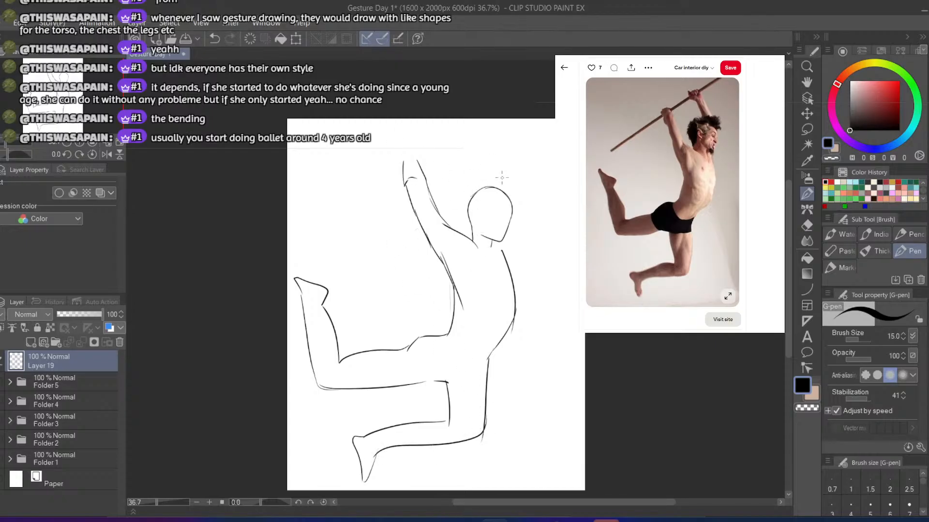
Draw both edges of the second raised arm behind the head
{"action": "left_click_drag", "start_coordinate": [506, 189], "coordinate": [488, 141]}
{"action": "key", "text": "ctrl+z"}
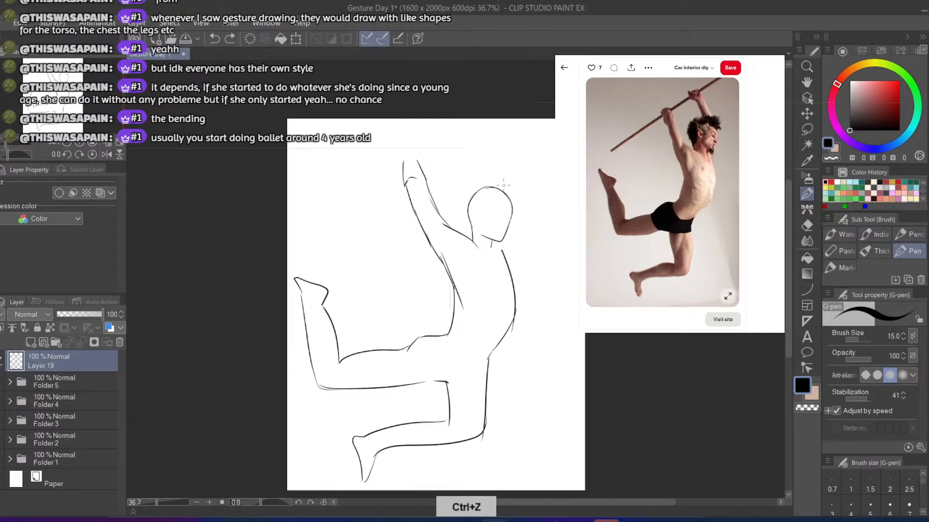
{"action": "mouse_move", "coordinate": [505, 189]}
{"action": "left_mouse_down"}
{"action": "mouse_move", "coordinate": [473, 139]}
{"action": "mouse_move", "coordinate": [488, 196]}
{"action": "left_mouse_up"}
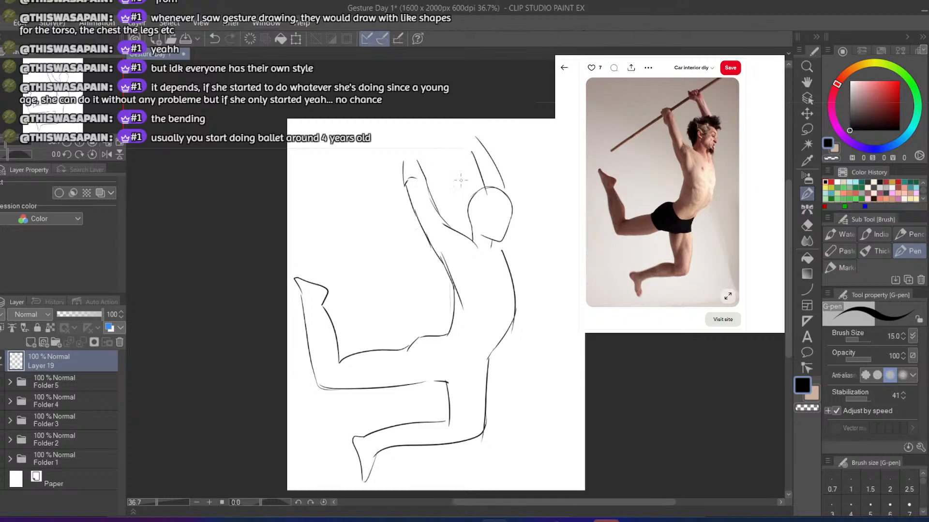
{"action": "key", "text": "ctrl+z"}
{"action": "mouse_move", "coordinate": [470, 154]}
{"action": "left_mouse_down"}
{"action": "mouse_move", "coordinate": [478, 190]}
{"action": "mouse_move", "coordinate": [507, 222]}
{"action": "left_mouse_up"}
{"action": "key", "text": "ctrl+z"}
Connect the chin area to the chest and draw a long diagonal pole line across the raised arms
{"action": "key", "text": "ctrl+z"}
{"action": "left_click_drag", "start_coordinate": [503, 183], "coordinate": [506, 196]}
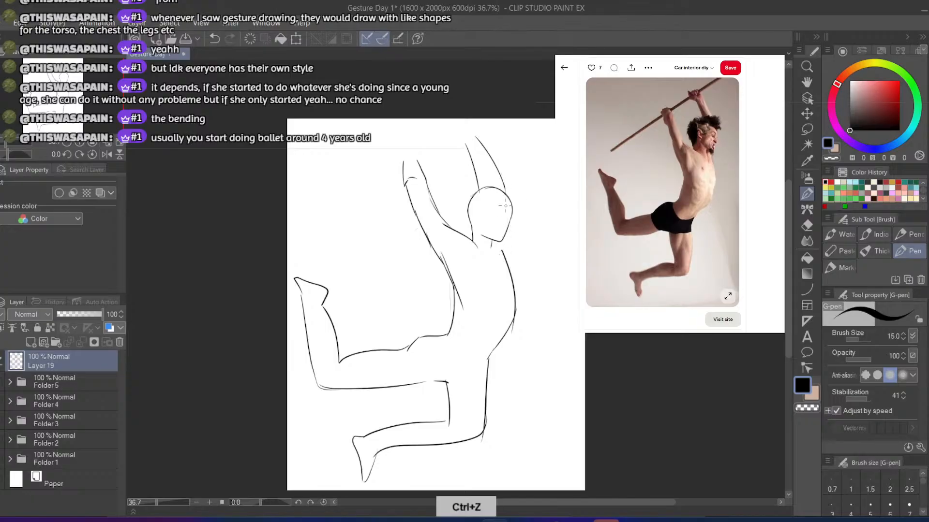
{"action": "left_click_drag", "start_coordinate": [506, 236], "coordinate": [504, 262]}
{"action": "key", "text": "ctrl+z"}
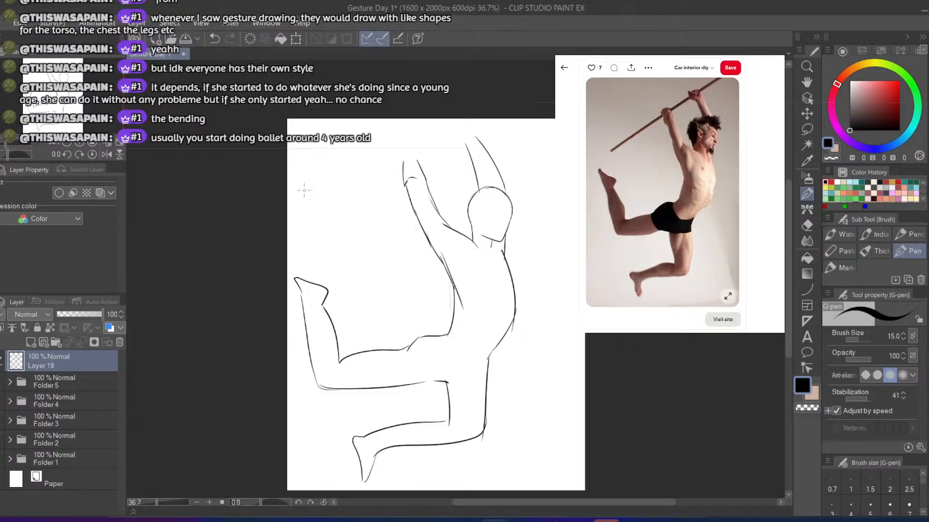
{"action": "left_click_drag", "start_coordinate": [290, 197], "coordinate": [514, 119]}
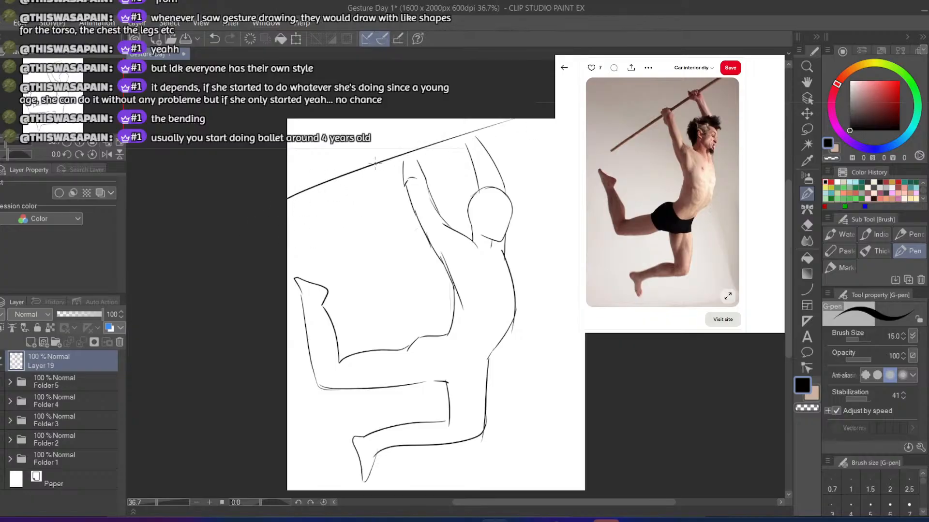
Draw rounded hand shapes gripping the pole at the ends of both raised arms
{"action": "mouse_move", "coordinate": [401, 151]}
{"action": "left_mouse_down"}
{"action": "mouse_move", "coordinate": [401, 165]}
{"action": "mouse_move", "coordinate": [403, 147]}
{"action": "mouse_move", "coordinate": [419, 147]}
{"action": "left_mouse_up"}
{"action": "key", "text": "ctrl+z"}
{"action": "mouse_move", "coordinate": [459, 124]}
{"action": "left_mouse_down"}
{"action": "mouse_move", "coordinate": [462, 145]}
{"action": "mouse_move", "coordinate": [455, 128]}
{"action": "mouse_move", "coordinate": [479, 124]}
{"action": "mouse_move", "coordinate": [482, 141]}
{"action": "left_mouse_up"}
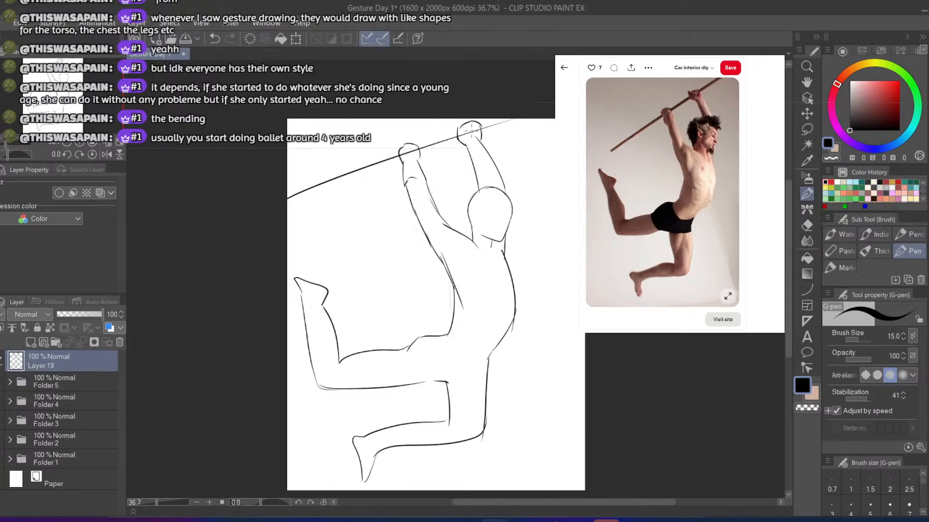
Extend the underside line of the raised rear thigh toward the hip in the figure sketch
{"action": "left_click_drag", "start_coordinate": [412, 384], "coordinate": [463, 375]}
{"action": "key", "text": "ctrl+z"}
{"action": "key", "text": "ctrl+z"}
{"action": "key", "text": "ctrl+z"}
{"action": "key", "text": "ctrl+z"}
{"action": "key", "text": "ctrl+z"}
Add a new layer above Layer 19, reduce Layer 19's opacity to 24%, and make the new layer active
{"action": "left_click", "coordinate": [31, 343]}
{"action": "left_click", "coordinate": [40, 379]}
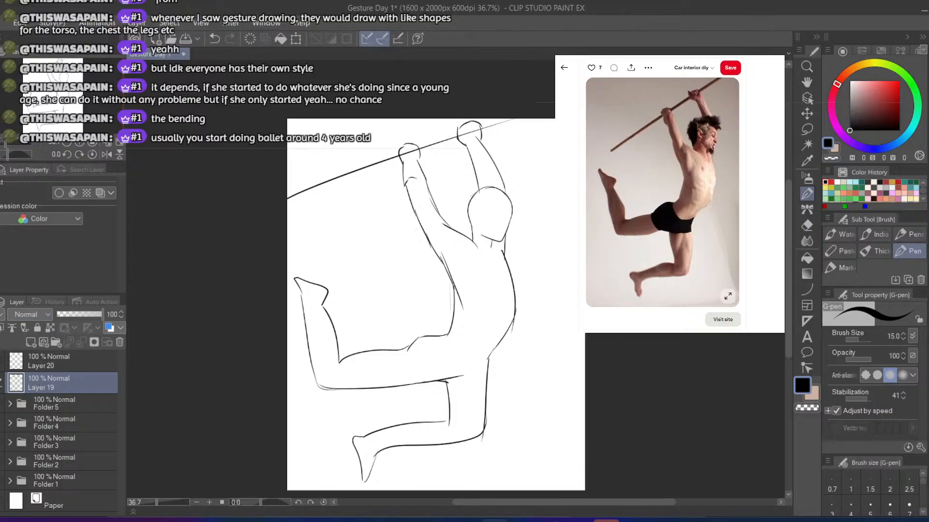
{"action": "left_click", "coordinate": [67, 316]}
{"action": "left_click", "coordinate": [34, 358]}
Trace the head and its pointed chin in black on Layer 20 over the faded sketch
{"action": "key", "text": "b"}
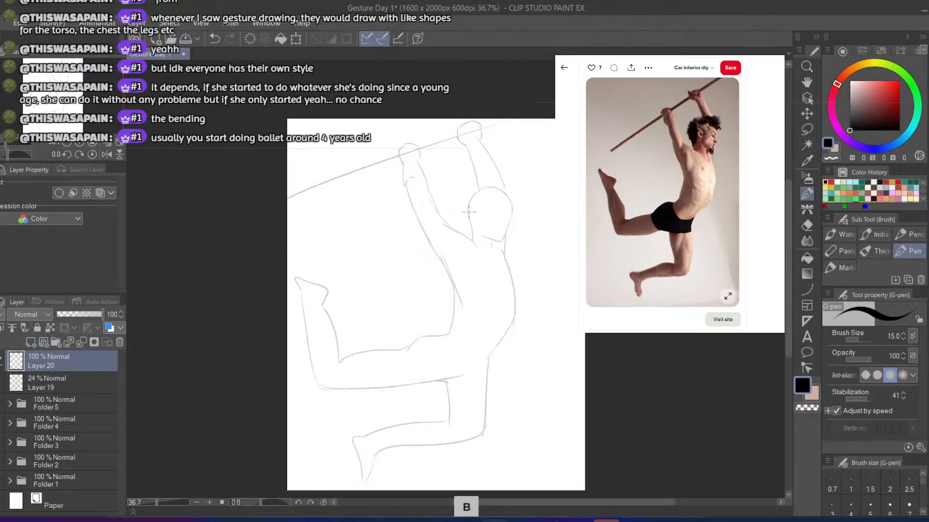
{"action": "key", "text": "ctrl+z"}
{"action": "mouse_move", "coordinate": [468, 213]}
{"action": "left_mouse_down"}
{"action": "mouse_move", "coordinate": [473, 231]}
{"action": "mouse_move", "coordinate": [501, 242]}
{"action": "mouse_move", "coordinate": [515, 206]}
{"action": "mouse_move", "coordinate": [482, 189]}
{"action": "mouse_move", "coordinate": [472, 226]}
{"action": "mouse_move", "coordinate": [473, 195]}
{"action": "left_mouse_up"}
{"action": "key", "text": "ctrl+z"}
{"action": "key", "text": "ctrl+z"}
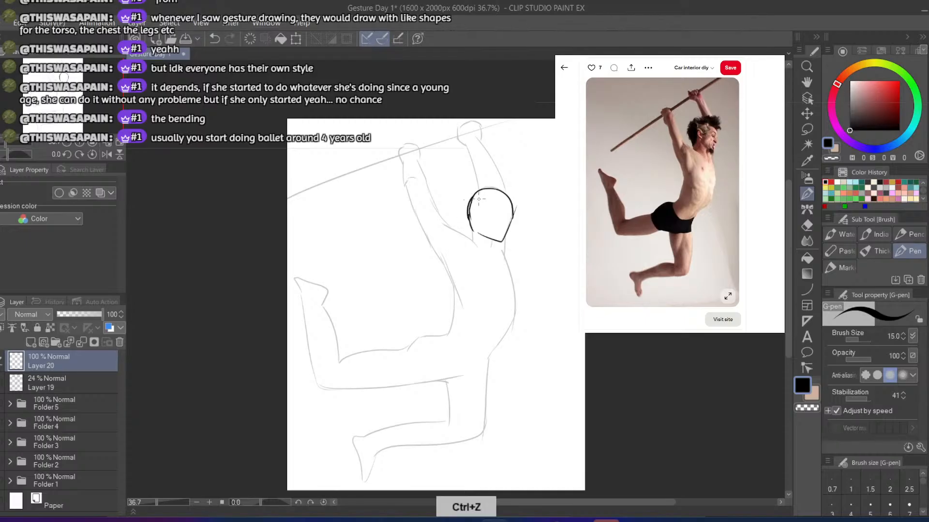
Hide the faded sketch on Layer 19 and keep Layer 20 active for drawing
{"action": "left_click", "coordinate": [2, 384]}
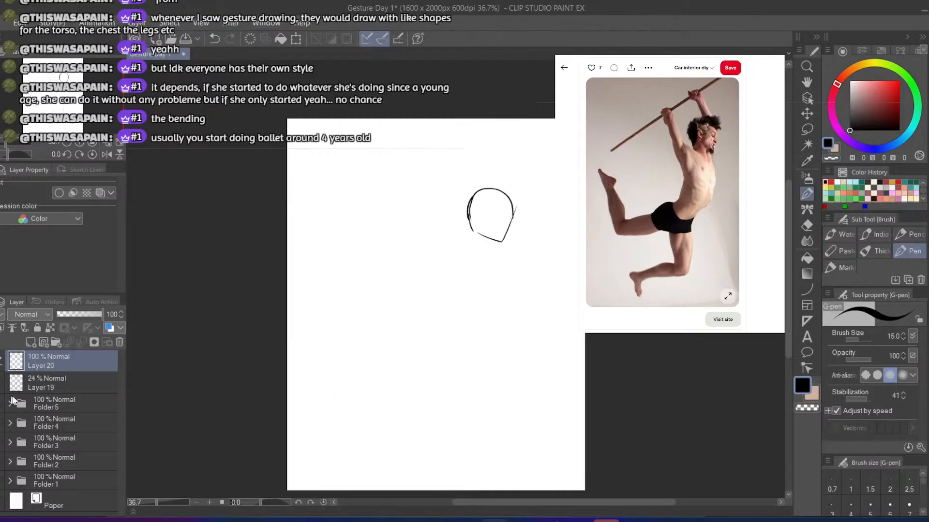
{"action": "left_click", "coordinate": [38, 388]}
{"action": "left_click", "coordinate": [36, 362]}
Draw two short neck lines down from the base of the head
{"action": "key", "text": "e"}
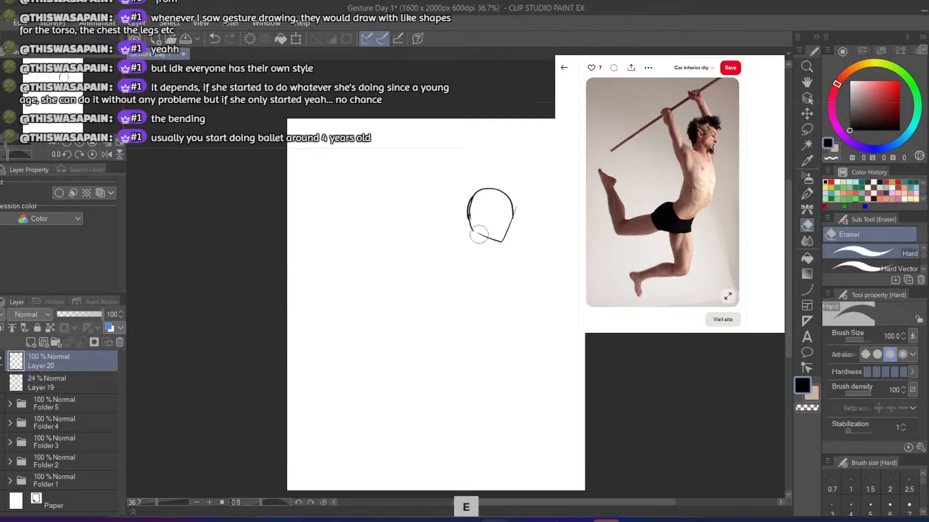
{"action": "key", "text": "ctrl+z"}
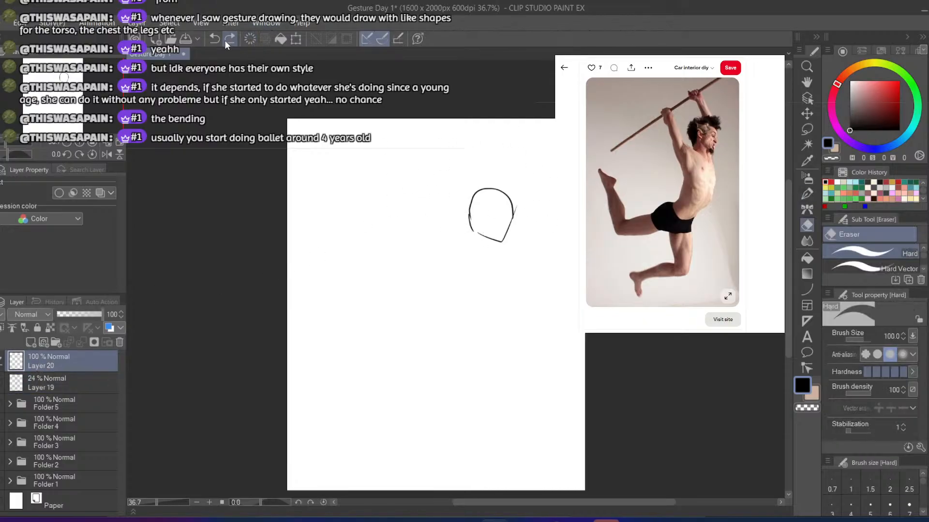
{"action": "key", "text": "b"}
{"action": "left_click_drag", "start_coordinate": [472, 230], "coordinate": [474, 244]}
{"action": "key", "text": "ctrl+z"}
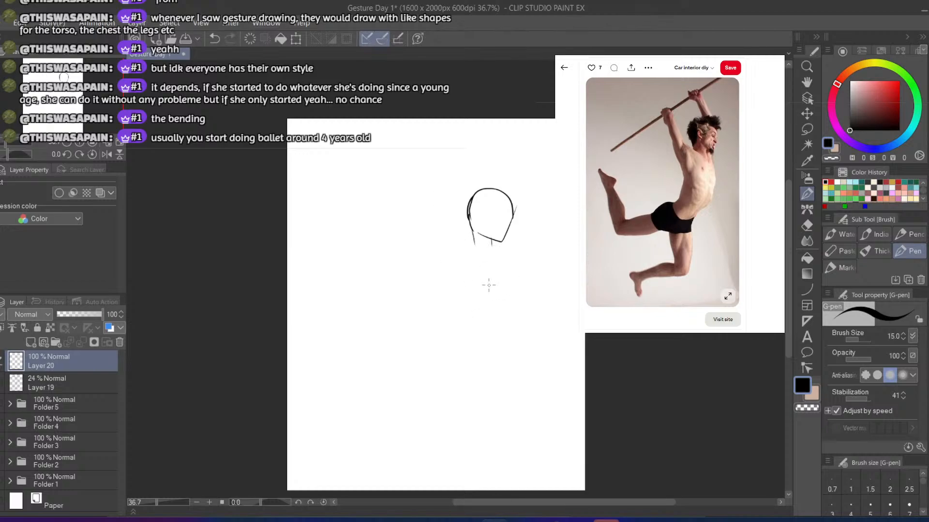
{"action": "left_click_drag", "start_coordinate": [491, 254], "coordinate": [489, 314]}
{"action": "key", "text": "ctrl+z"}
{"action": "key", "text": "ctrl+z"}
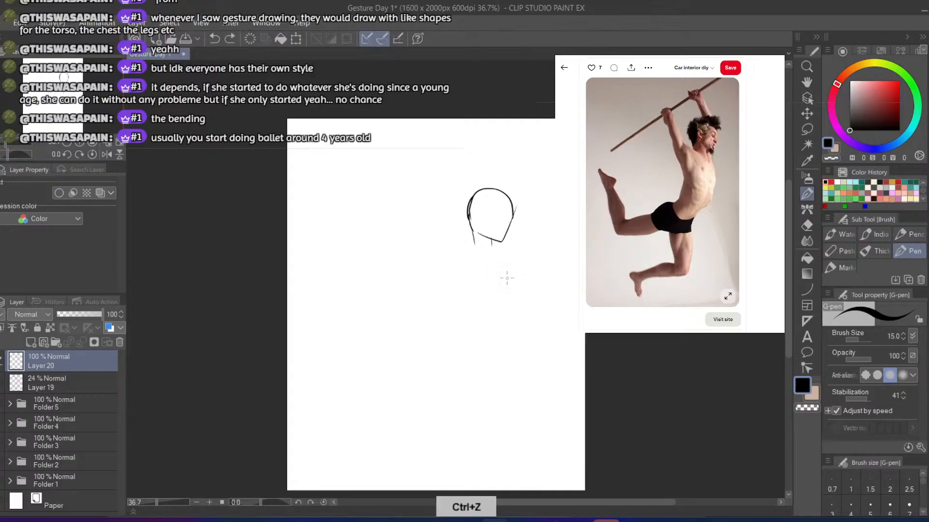
{"action": "left_click_drag", "start_coordinate": [492, 259], "coordinate": [495, 313]}
{"action": "key", "text": "ctrl+z"}
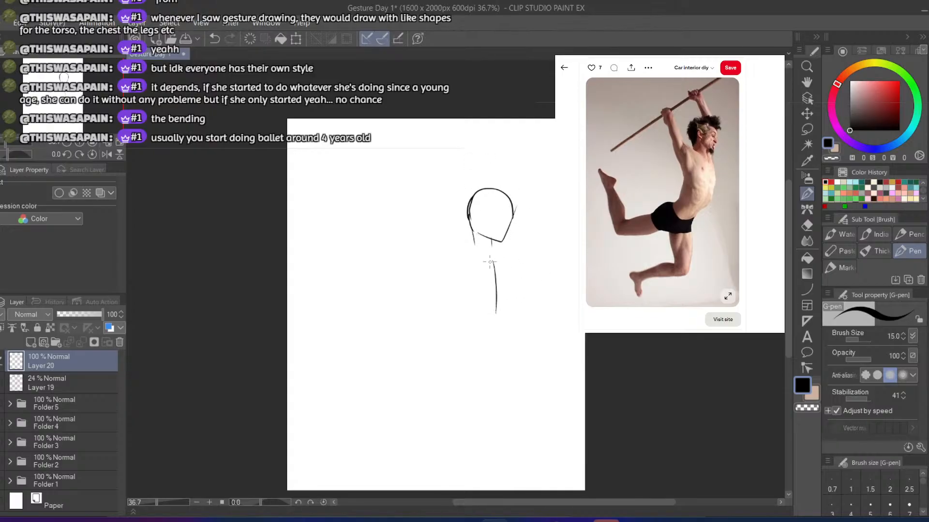
{"action": "key", "text": "ctrl+z"}
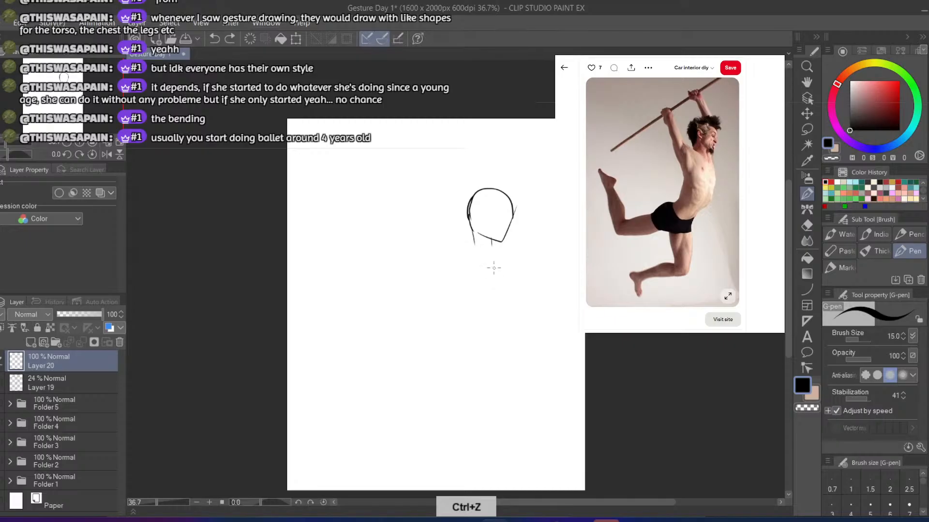
{"action": "key", "text": "ctrl+z"}
Draw the right side and rounded bottom of the ribcage shape below the neck
{"action": "mouse_move", "coordinate": [494, 266]}
{"action": "left_mouse_down"}
{"action": "mouse_move", "coordinate": [490, 336]}
{"action": "mouse_move", "coordinate": [487, 312]}
{"action": "mouse_move", "coordinate": [467, 351]}
{"action": "left_mouse_up"}
{"action": "key", "text": "ctrl+z"}
{"action": "mouse_move", "coordinate": [493, 301]}
{"action": "left_mouse_down"}
{"action": "mouse_move", "coordinate": [466, 350]}
{"action": "mouse_move", "coordinate": [445, 349]}
{"action": "mouse_move", "coordinate": [440, 328]}
{"action": "mouse_move", "coordinate": [446, 349]}
{"action": "left_mouse_up"}
{"action": "key", "text": "ctrl+z"}
{"action": "key", "text": "ctrl+z"}
{"action": "key", "text": "ctrl+z"}
{"action": "left_click_drag", "start_coordinate": [492, 312], "coordinate": [457, 343]}
{"action": "key", "text": "ctrl+z"}
{"action": "mouse_move", "coordinate": [493, 307]}
{"action": "left_mouse_down"}
{"action": "mouse_move", "coordinate": [473, 338]}
{"action": "mouse_move", "coordinate": [454, 345]}
{"action": "mouse_move", "coordinate": [444, 314]}
{"action": "mouse_move", "coordinate": [449, 339]}
{"action": "mouse_move", "coordinate": [439, 323]}
{"action": "mouse_move", "coordinate": [457, 276]}
{"action": "mouse_move", "coordinate": [448, 306]}
{"action": "left_mouse_up"}
Close the ribcage shape with a long curve up its left side and sloping lines at the neck base
{"action": "key", "text": "ctrl+z"}
{"action": "key", "text": "ctrl+z"}
{"action": "key", "text": "ctrl+z"}
{"action": "key", "text": "ctrl+z"}
{"action": "key", "text": "ctrl+z"}
{"action": "mouse_move", "coordinate": [460, 262]}
{"action": "left_mouse_down"}
{"action": "mouse_move", "coordinate": [447, 335]}
{"action": "mouse_move", "coordinate": [450, 291]}
{"action": "mouse_move", "coordinate": [465, 267]}
{"action": "left_mouse_up"}
{"action": "key", "text": "ctrl+z"}
{"action": "key", "text": "ctrl+z"}
{"action": "key", "text": "ctrl+z"}
{"action": "mouse_move", "coordinate": [446, 337]}
{"action": "left_mouse_down"}
{"action": "mouse_move", "coordinate": [457, 267]}
{"action": "mouse_move", "coordinate": [495, 268]}
{"action": "mouse_move", "coordinate": [474, 251]}
{"action": "left_mouse_up"}
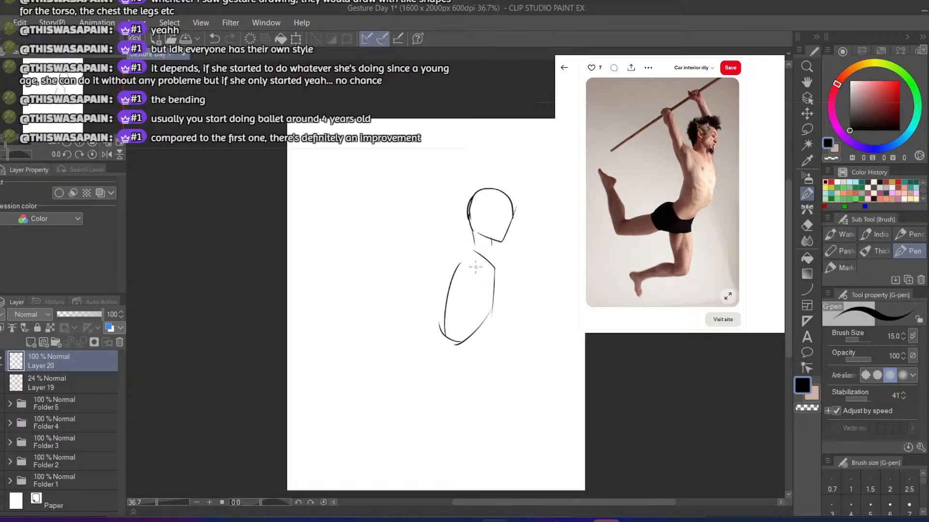
{"action": "key", "text": "ctrl+z"}
{"action": "mouse_move", "coordinate": [494, 268]}
{"action": "left_mouse_down"}
{"action": "mouse_move", "coordinate": [469, 248]}
{"action": "mouse_move", "coordinate": [497, 270]}
{"action": "left_mouse_up"}
{"action": "key", "text": "ctrl+z"}
{"action": "key", "text": "ctrl+z"}
Hide Layer 20, then show and expand Folder 1 to view the first gesture study
{"action": "left_click", "coordinate": [0, 361]}
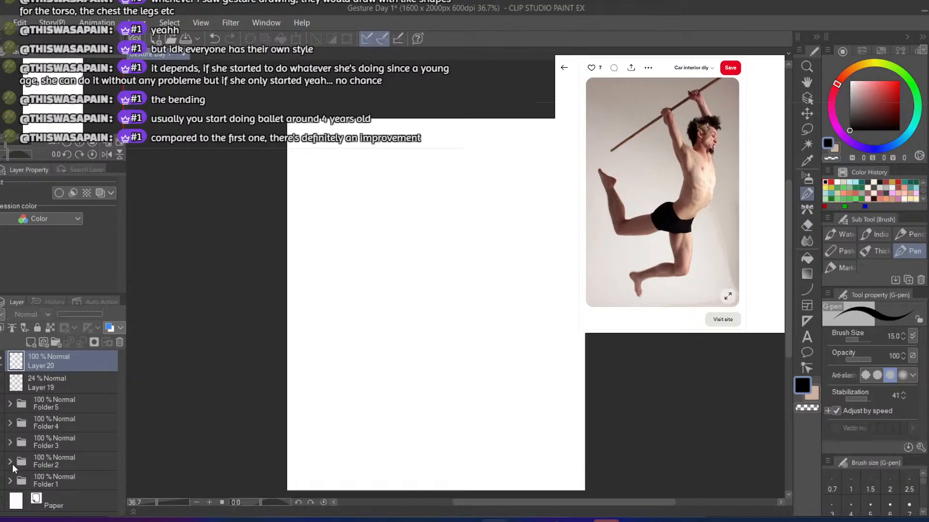
{"action": "left_click", "coordinate": [1, 481]}
{"action": "left_click", "coordinate": [9, 483]}
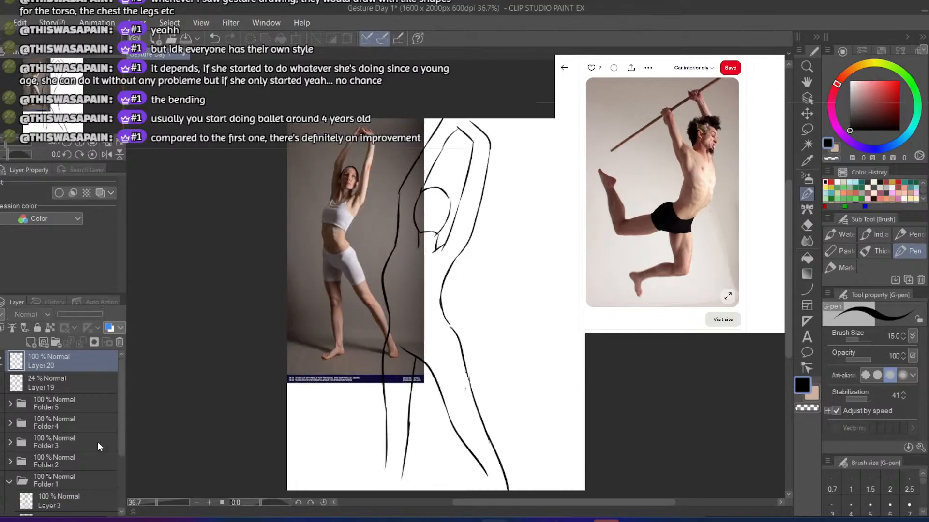
{"action": "scroll", "coordinate": [112, 499], "scroll_direction": "down", "scroll_amount": 4}
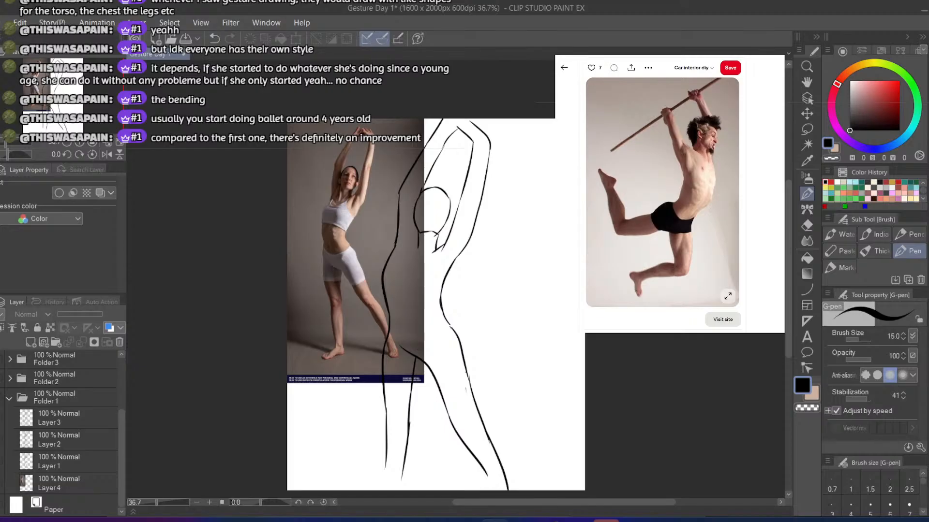
Hide the reference photo in Folder 1 and compare its three figure drawings one at a time
{"action": "left_click", "coordinate": [0, 483]}
{"action": "left_click", "coordinate": [1, 462]}
{"action": "left_click", "coordinate": [0, 418]}
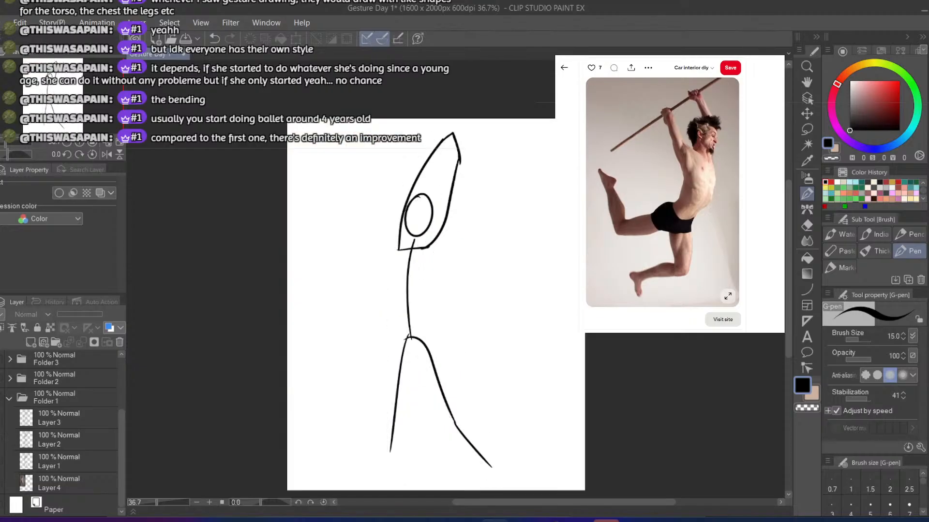
{"action": "left_click", "coordinate": [0, 461]}
{"action": "left_click", "coordinate": [0, 418]}
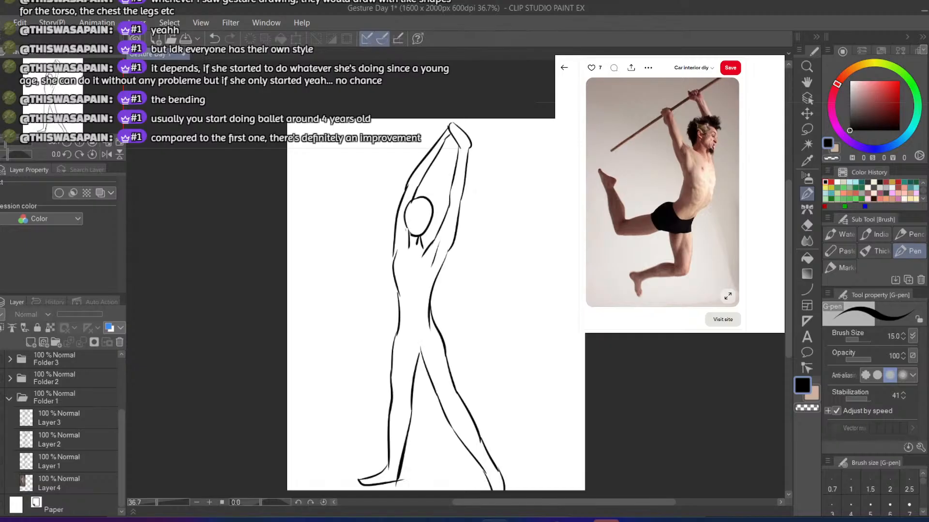
{"action": "left_click", "coordinate": [0, 418]}
{"action": "left_click", "coordinate": [0, 440]}
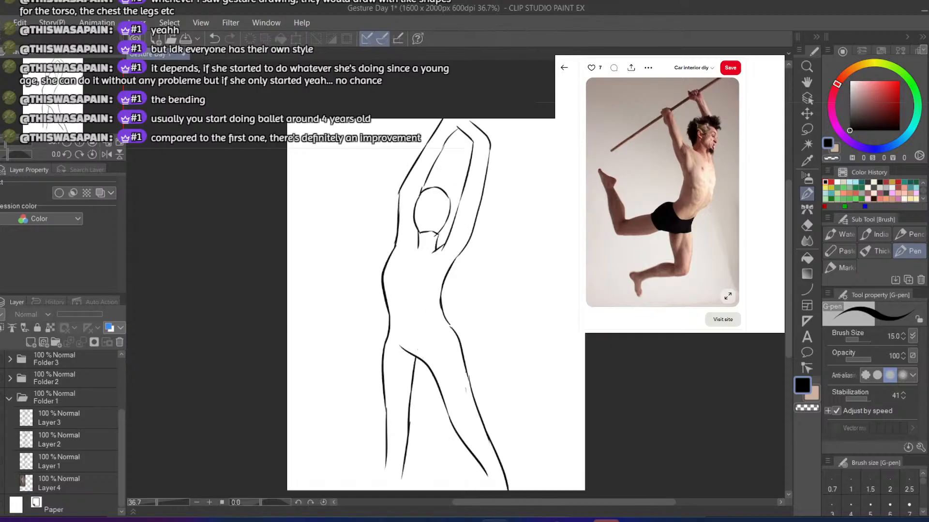
Hide the remaining Folder 1 drawing, collapse the folder, and show Layer 20 again
{"action": "left_click", "coordinate": [0, 440]}
{"action": "left_click", "coordinate": [9, 400]}
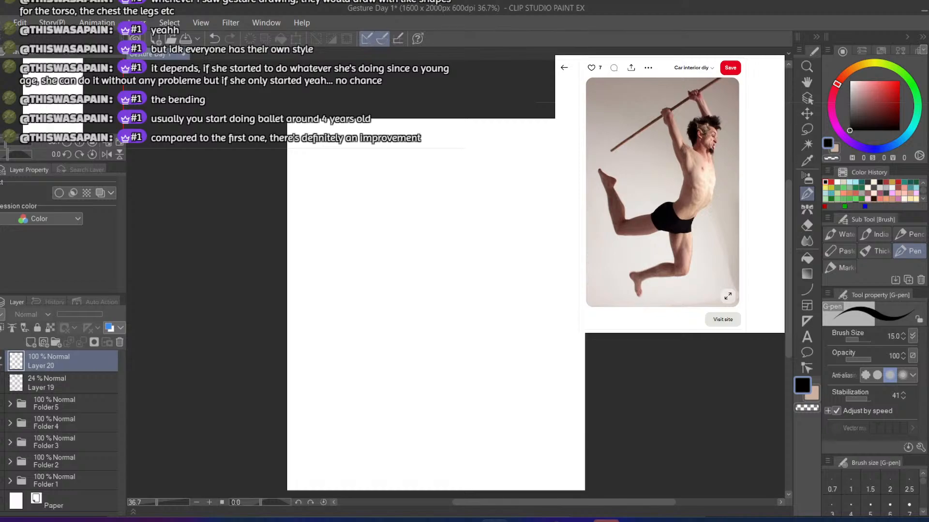
{"action": "left_click", "coordinate": [1, 365]}
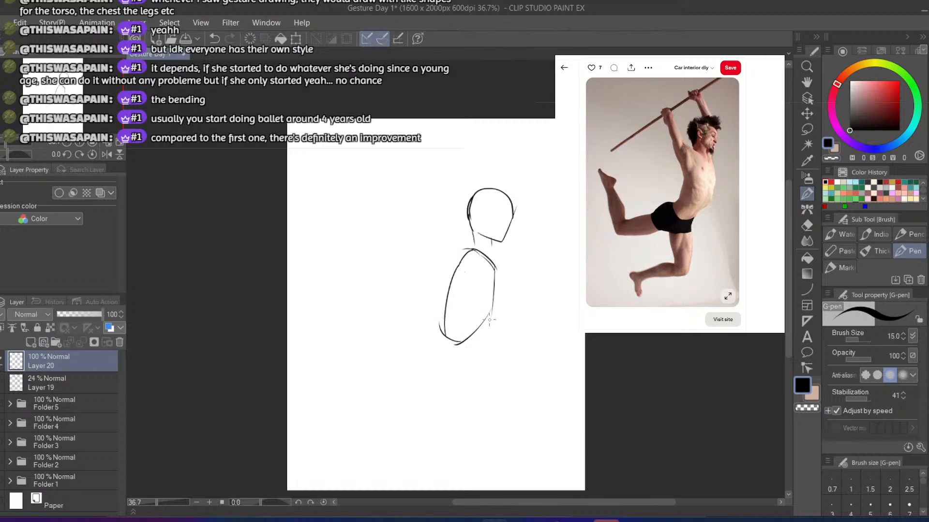
Draw the curved outer contour of the torso from the neck base to a point beside the lower ribs
{"action": "left_click_drag", "start_coordinate": [484, 319], "coordinate": [490, 346]}
{"action": "key", "text": "ctrl+z"}
{"action": "mouse_move", "coordinate": [504, 261]}
{"action": "left_mouse_down"}
{"action": "mouse_move", "coordinate": [492, 347]}
{"action": "mouse_move", "coordinate": [505, 314]}
{"action": "mouse_move", "coordinate": [506, 261]}
{"action": "mouse_move", "coordinate": [496, 247]}
{"action": "left_mouse_up"}
{"action": "key", "text": "ctrl+z"}
{"action": "key", "text": "ctrl+z"}
{"action": "left_click_drag", "start_coordinate": [442, 335], "coordinate": [464, 253]}
{"action": "key", "text": "ctrl+z"}
Erase part of the ribcage line along the left side of the torso
{"action": "key", "text": "e"}
{"action": "mouse_move", "coordinate": [448, 282]}
{"action": "left_mouse_down"}
{"action": "mouse_move", "coordinate": [447, 328]}
{"action": "mouse_move", "coordinate": [449, 309]}
{"action": "left_mouse_up"}
{"action": "mouse_move", "coordinate": [463, 267]}
{"action": "left_mouse_down"}
{"action": "mouse_move", "coordinate": [473, 262]}
{"action": "mouse_move", "coordinate": [494, 276]}
{"action": "left_mouse_up"}
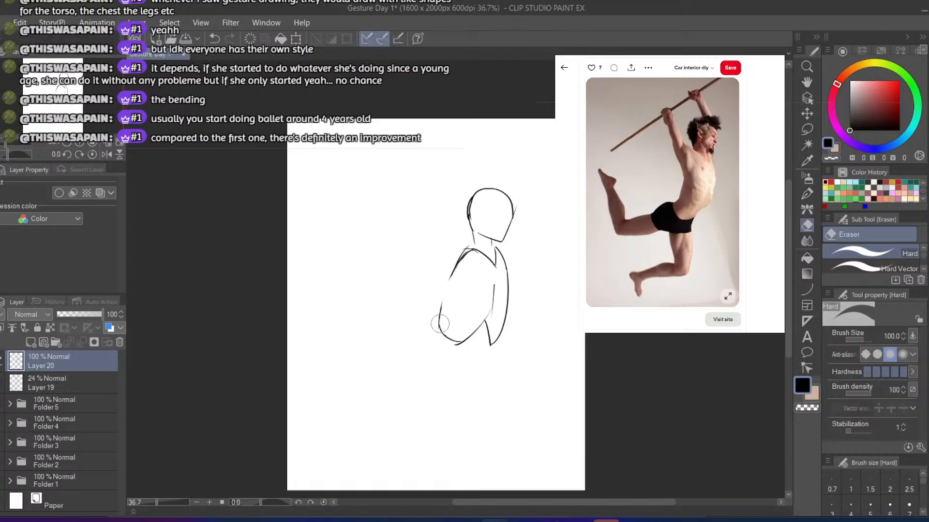
Draw a short slanted waist line running down from the bottom of the ribcage
{"action": "key", "text": "b"}
{"action": "key", "text": "ctrl+z"}
{"action": "left_click_drag", "start_coordinate": [486, 327], "coordinate": [449, 363]}
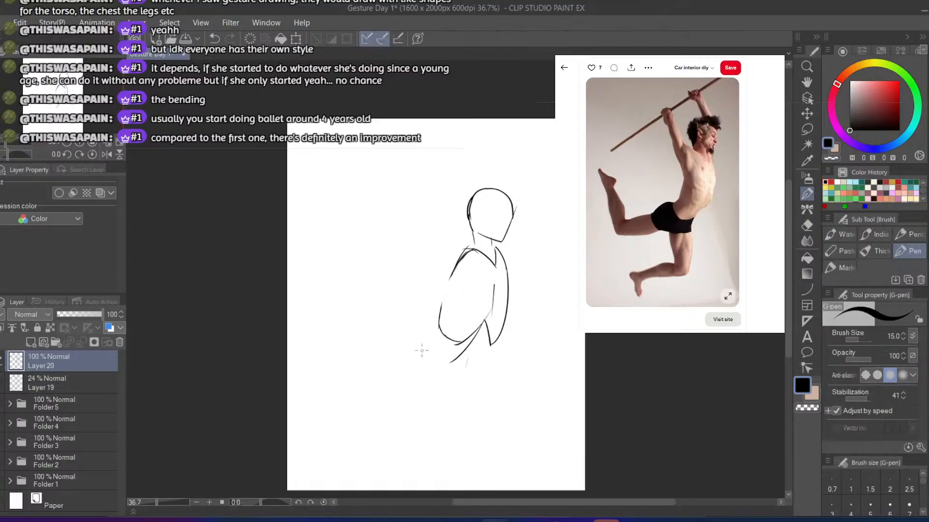
{"action": "key", "text": "ctrl+z"}
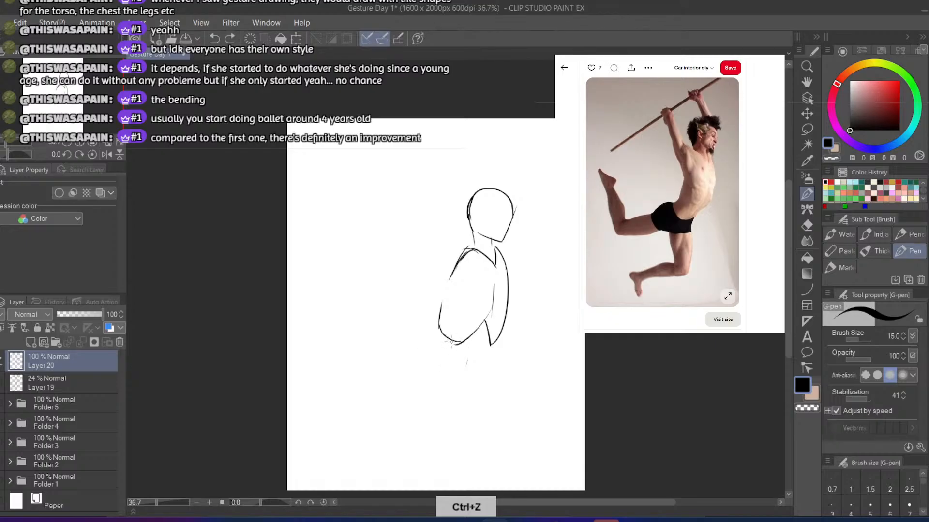
{"action": "left_click_drag", "start_coordinate": [452, 342], "coordinate": [440, 355]}
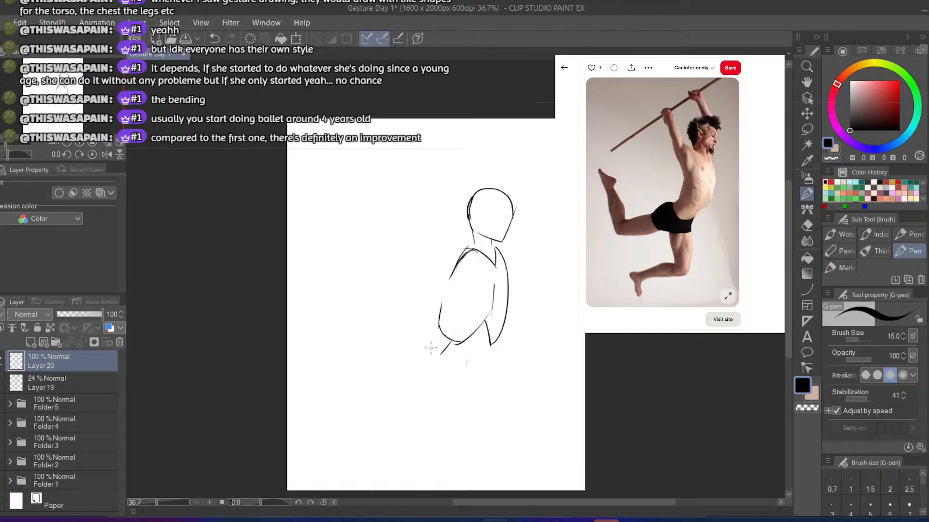
{"action": "key", "text": "ctrl+z"}
Draw a flat horizontal oval for the pelvis just beneath the ribcage
{"action": "mouse_move", "coordinate": [423, 345]}
{"action": "left_mouse_down"}
{"action": "mouse_move", "coordinate": [465, 356]}
{"action": "mouse_move", "coordinate": [442, 363]}
{"action": "mouse_move", "coordinate": [459, 366]}
{"action": "mouse_move", "coordinate": [486, 358]}
{"action": "left_mouse_up"}
{"action": "key", "text": "ctrl+z"}
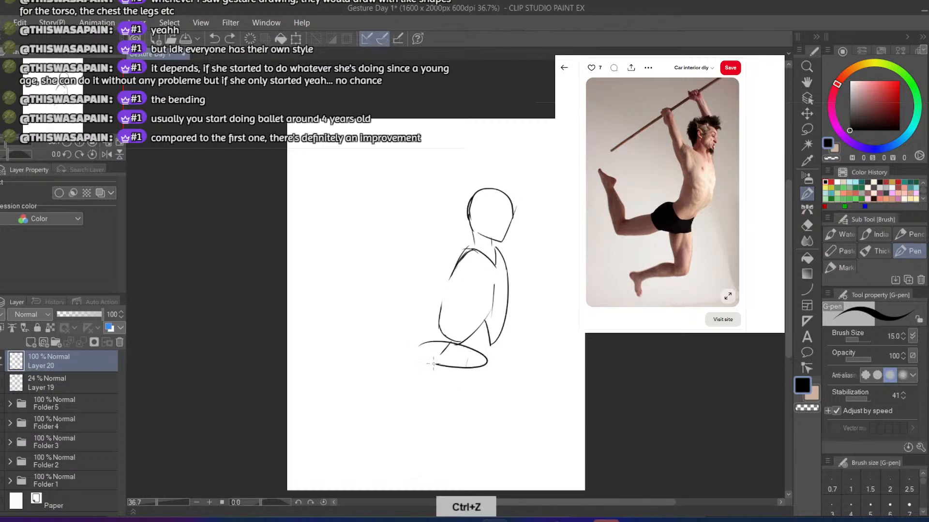
{"action": "key", "text": "ctrl+z"}
{"action": "mouse_move", "coordinate": [420, 348]}
{"action": "left_mouse_down"}
{"action": "mouse_move", "coordinate": [438, 360]}
{"action": "mouse_move", "coordinate": [416, 349]}
{"action": "mouse_move", "coordinate": [455, 344]}
{"action": "mouse_move", "coordinate": [415, 347]}
{"action": "mouse_move", "coordinate": [422, 358]}
{"action": "left_mouse_up"}
{"action": "key", "text": "ctrl+z"}
{"action": "key", "text": "ctrl+z"}
{"action": "key", "text": "ctrl+z"}
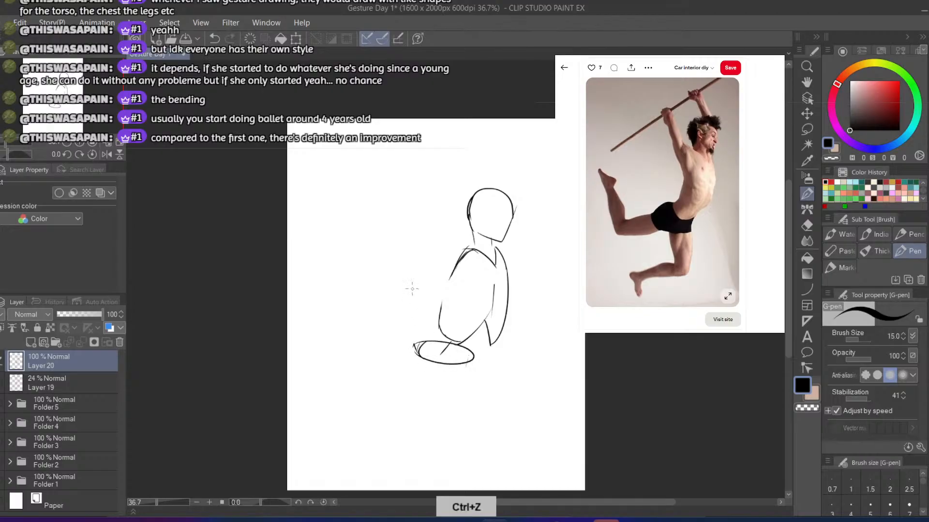
Add small shoulder arcs beside the neck and redraw the left side line of the torso below the armpit
{"action": "mouse_move", "coordinate": [456, 241]}
{"action": "left_mouse_down"}
{"action": "mouse_move", "coordinate": [447, 255]}
{"action": "mouse_move", "coordinate": [452, 237]}
{"action": "left_mouse_up"}
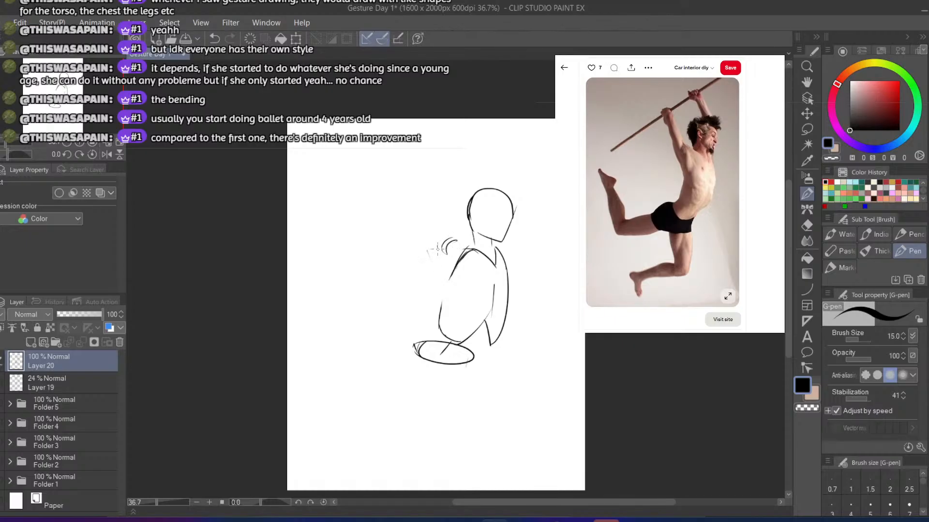
{"action": "key", "text": "ctrl+z"}
{"action": "key", "text": "ctrl+z"}
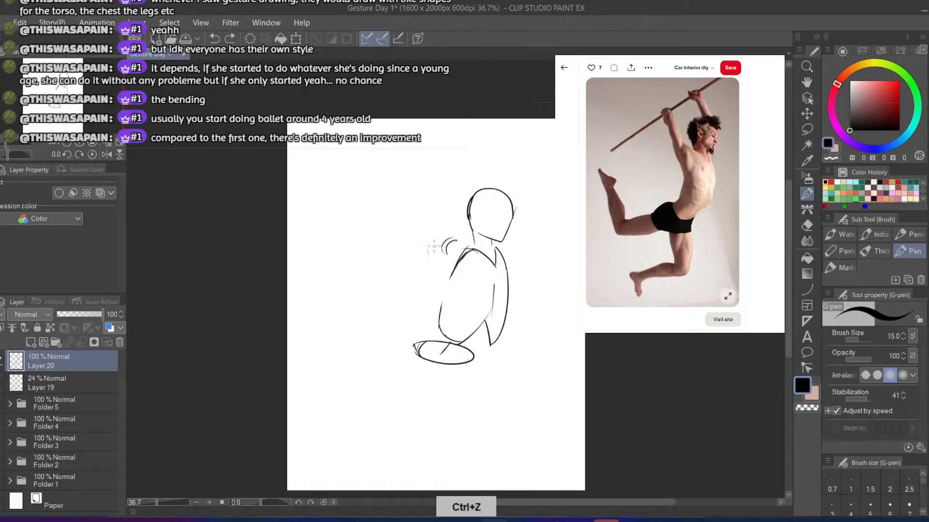
{"action": "mouse_move", "coordinate": [432, 239]}
{"action": "left_mouse_down"}
{"action": "mouse_move", "coordinate": [446, 282]}
{"action": "mouse_move", "coordinate": [440, 303]}
{"action": "left_mouse_up"}
Draw the two long contours of the nearer upper arm, rising from the shoulder and armpit
{"action": "key", "text": "ctrl+z"}
{"action": "left_click_drag", "start_coordinate": [441, 278], "coordinate": [439, 313]}
{"action": "left_click_drag", "start_coordinate": [473, 250], "coordinate": [451, 223]}
{"action": "key", "text": "ctrl+z"}
{"action": "key", "text": "ctrl+z"}
{"action": "mouse_move", "coordinate": [451, 226]}
{"action": "left_mouse_down"}
{"action": "mouse_move", "coordinate": [477, 251]}
{"action": "mouse_move", "coordinate": [428, 216]}
{"action": "left_mouse_up"}
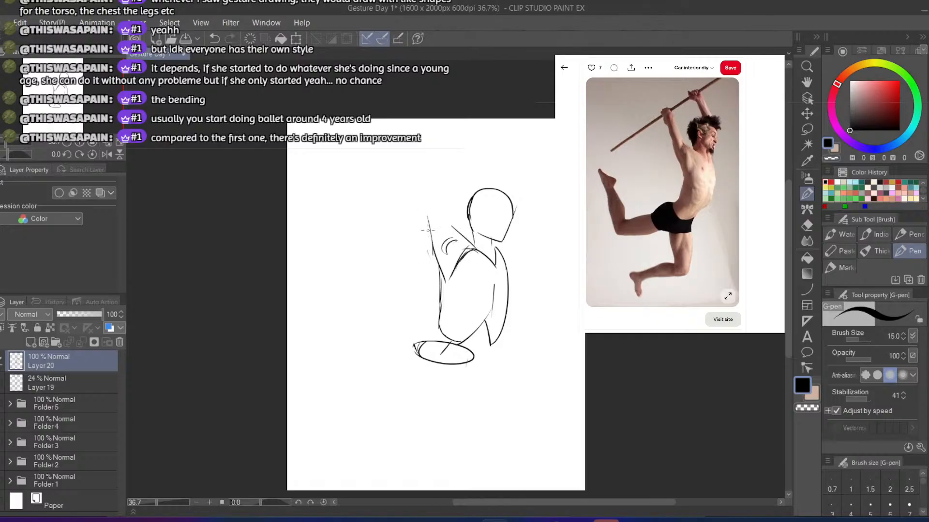
{"action": "key", "text": "ctrl+z"}
{"action": "mouse_move", "coordinate": [433, 253]}
{"action": "left_mouse_down"}
{"action": "mouse_move", "coordinate": [416, 201]}
{"action": "mouse_move", "coordinate": [438, 261]}
{"action": "left_mouse_up"}
{"action": "key", "text": "ctrl+z"}
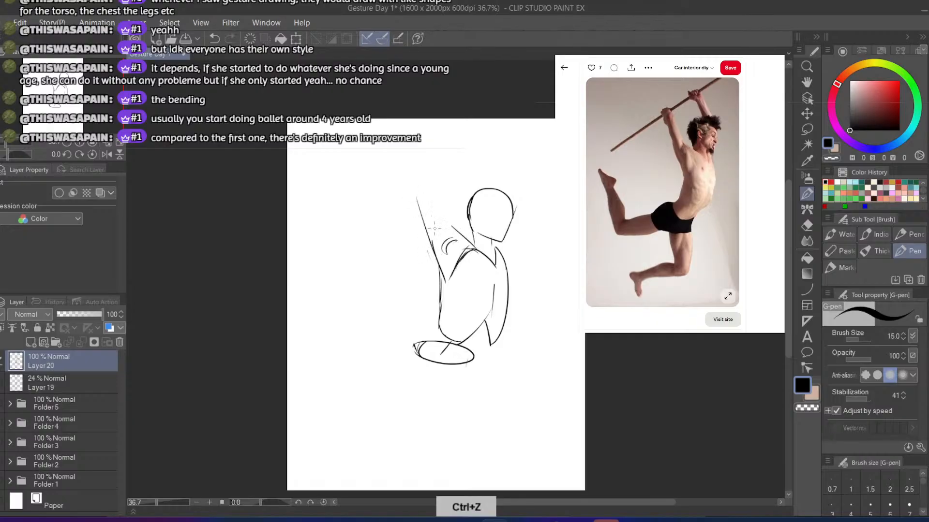
{"action": "key", "text": "ctrl+z"}
{"action": "left_click_drag", "start_coordinate": [438, 199], "coordinate": [463, 243]}
{"action": "key", "text": "ctrl+z"}
Complete the raised upper arm with a rounded elbow joining its two contours
{"action": "key", "text": "ctrl+z"}
{"action": "key", "text": "ctrl+z"}
{"action": "mouse_move", "coordinate": [432, 173]}
{"action": "left_mouse_down"}
{"action": "mouse_move", "coordinate": [454, 235]}
{"action": "mouse_move", "coordinate": [443, 206]}
{"action": "mouse_move", "coordinate": [429, 238]}
{"action": "left_mouse_up"}
Sketch the start of the forearm around and above the nearer arm's elbow
{"action": "key", "text": "ctrl+z"}
{"action": "key", "text": "ctrl+z"}
{"action": "left_click_drag", "start_coordinate": [413, 187], "coordinate": [428, 229]}
{"action": "key", "text": "ctrl+z"}
{"action": "key", "text": "ctrl+z"}
{"action": "mouse_move", "coordinate": [440, 186]}
{"action": "left_mouse_down"}
{"action": "mouse_move", "coordinate": [455, 232]}
{"action": "mouse_move", "coordinate": [450, 223]}
{"action": "left_mouse_up"}
{"action": "mouse_move", "coordinate": [413, 182]}
{"action": "left_mouse_down"}
{"action": "mouse_move", "coordinate": [426, 231]}
{"action": "mouse_move", "coordinate": [428, 175]}
{"action": "mouse_move", "coordinate": [413, 193]}
{"action": "mouse_move", "coordinate": [417, 167]}
{"action": "mouse_move", "coordinate": [435, 185]}
{"action": "mouse_move", "coordinate": [411, 185]}
{"action": "left_mouse_up"}
{"action": "key", "text": "ctrl+z"}
{"action": "key", "text": "ctrl+z"}
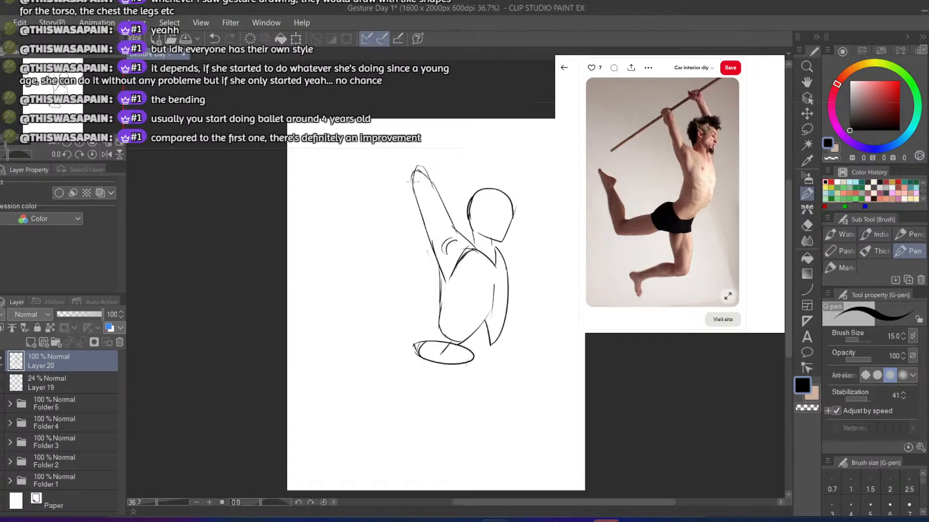
{"action": "key", "text": "ctrl+z"}
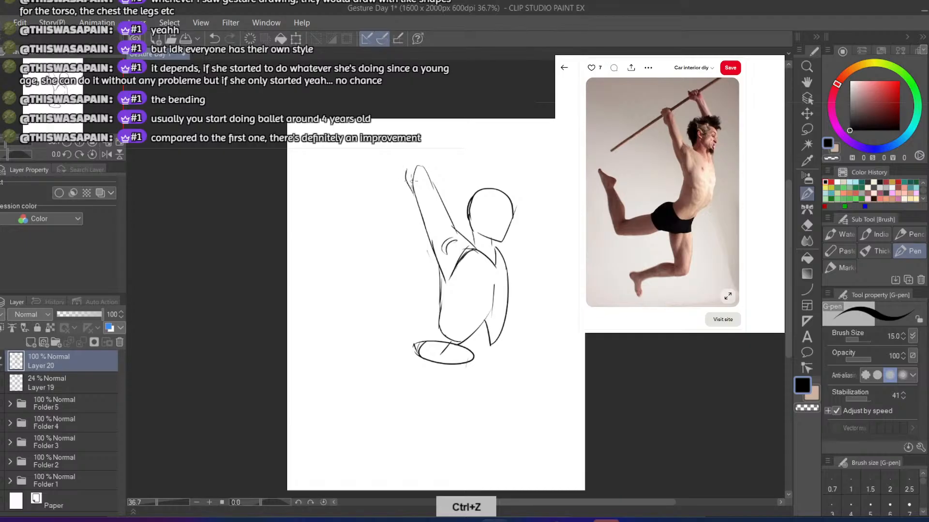
{"action": "mouse_move", "coordinate": [411, 183]}
{"action": "left_mouse_down"}
{"action": "mouse_move", "coordinate": [435, 182]}
{"action": "mouse_move", "coordinate": [429, 176]}
{"action": "mouse_move", "coordinate": [439, 197]}
{"action": "mouse_move", "coordinate": [411, 172]}
{"action": "mouse_move", "coordinate": [408, 188]}
{"action": "mouse_move", "coordinate": [417, 143]}
{"action": "left_mouse_up"}
{"action": "key", "text": "ctrl+z"}
{"action": "mouse_move", "coordinate": [409, 186]}
{"action": "left_mouse_down"}
{"action": "mouse_move", "coordinate": [412, 154]}
{"action": "mouse_move", "coordinate": [432, 184]}
{"action": "left_mouse_up"}
{"action": "key", "text": "ctrl+z"}
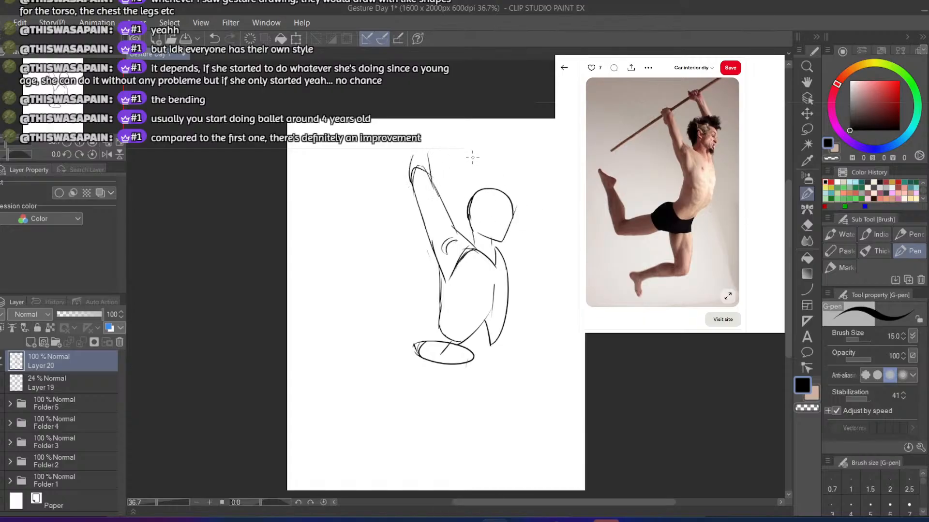
Draw two short contours for the farther raised arm, rising from behind the top of the head
{"action": "left_click_drag", "start_coordinate": [485, 153], "coordinate": [503, 190]}
{"action": "key", "text": "ctrl+z"}
{"action": "mouse_move", "coordinate": [478, 150]}
{"action": "left_mouse_down"}
{"action": "mouse_move", "coordinate": [498, 189]}
{"action": "mouse_move", "coordinate": [477, 190]}
{"action": "left_mouse_up"}
{"action": "key", "text": "ctrl+z"}
{"action": "key", "text": "ctrl+z"}
{"action": "left_click_drag", "start_coordinate": [467, 155], "coordinate": [478, 190]}
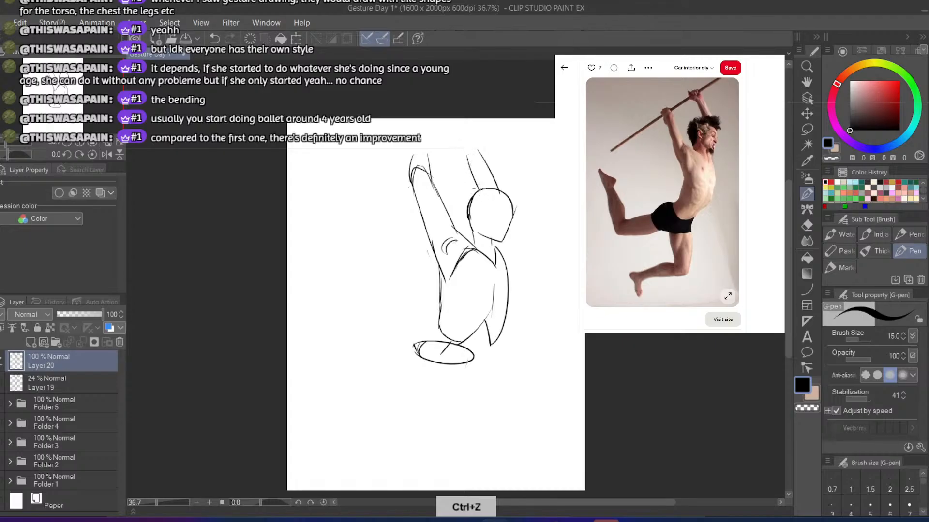
{"action": "key", "text": "ctrl+z"}
{"action": "key", "text": "ctrl+z"}
{"action": "left_click_drag", "start_coordinate": [494, 160], "coordinate": [505, 192]}
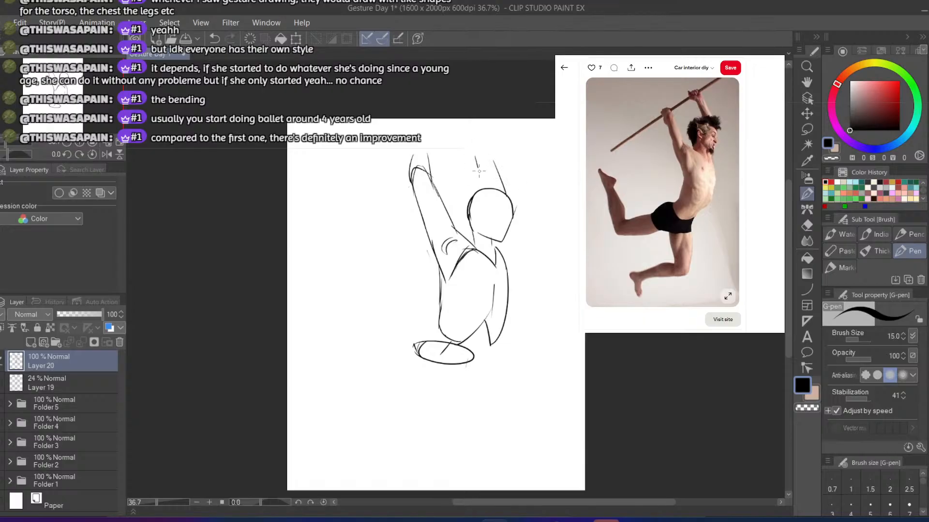
{"action": "key", "text": "ctrl+z"}
{"action": "left_click_drag", "start_coordinate": [476, 156], "coordinate": [480, 189]}
Draw the long slanted pole line across the page over the ends of both raised arms
{"action": "mouse_move", "coordinate": [288, 193]}
{"action": "left_mouse_down"}
{"action": "mouse_move", "coordinate": [496, 138]}
{"action": "mouse_move", "coordinate": [539, 138]}
{"action": "left_mouse_up"}
{"action": "key", "text": "ctrl+z"}
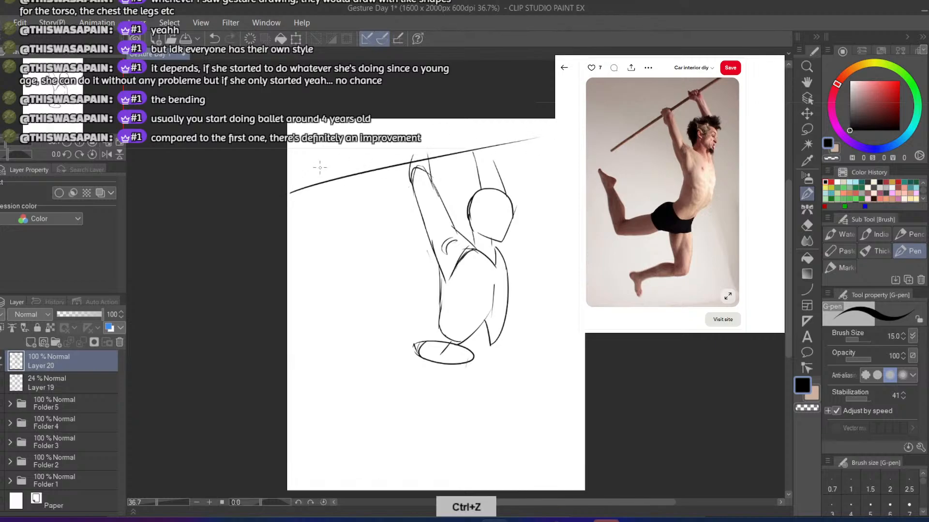
Redraw the long pole line as a shallower slant running across the page over the raised arms
{"action": "key", "text": "ctrl+z"}
{"action": "left_click_drag", "start_coordinate": [292, 178], "coordinate": [542, 126]}
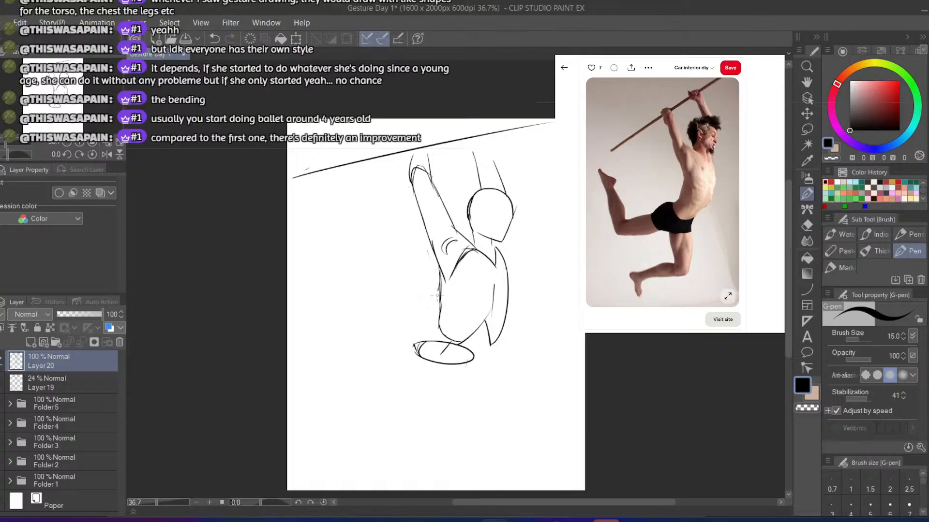
Connect the ribcage to the pelvis with short waist contours along the back and the belly
{"action": "left_click_drag", "start_coordinate": [438, 290], "coordinate": [414, 340]}
{"action": "key", "text": "ctrl+z"}
{"action": "left_click_drag", "start_coordinate": [439, 273], "coordinate": [427, 340]}
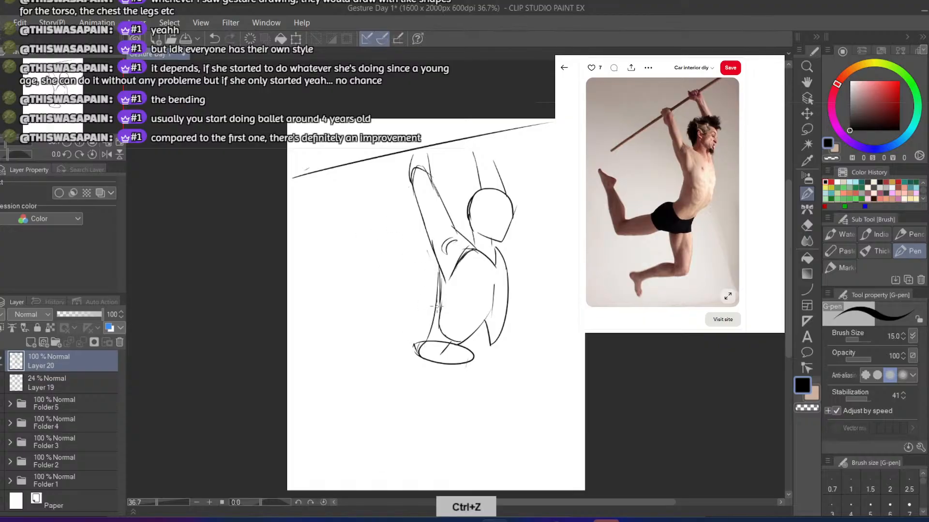
{"action": "key", "text": "ctrl+z"}
{"action": "mouse_move", "coordinate": [440, 287]}
{"action": "left_mouse_down"}
{"action": "mouse_move", "coordinate": [439, 317]}
{"action": "mouse_move", "coordinate": [424, 344]}
{"action": "left_mouse_up"}
{"action": "key", "text": "ctrl+z"}
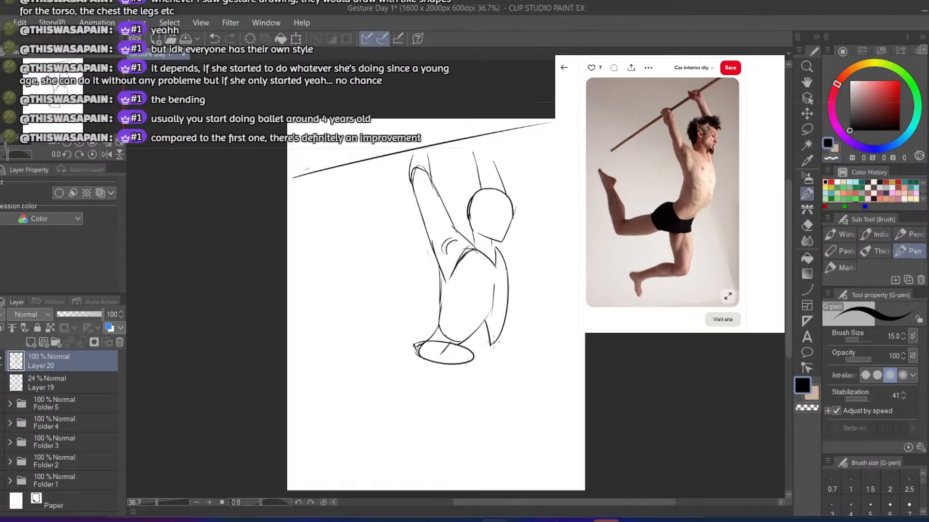
{"action": "key", "text": "ctrl+z"}
{"action": "left_click_drag", "start_coordinate": [491, 339], "coordinate": [471, 357]}
Erase the old pelvis outline and redraw the pelvis as a cleaner oval below the waist
{"action": "mouse_move", "coordinate": [412, 344]}
{"action": "left_mouse_down"}
{"action": "mouse_move", "coordinate": [382, 352]}
{"action": "mouse_move", "coordinate": [438, 349]}
{"action": "mouse_move", "coordinate": [425, 355]}
{"action": "mouse_move", "coordinate": [477, 359]}
{"action": "left_mouse_up"}
{"action": "key", "text": "ctrl+z"}
{"action": "key", "text": "e"}
{"action": "key", "text": "p"}
{"action": "key", "text": "ctrl+z"}
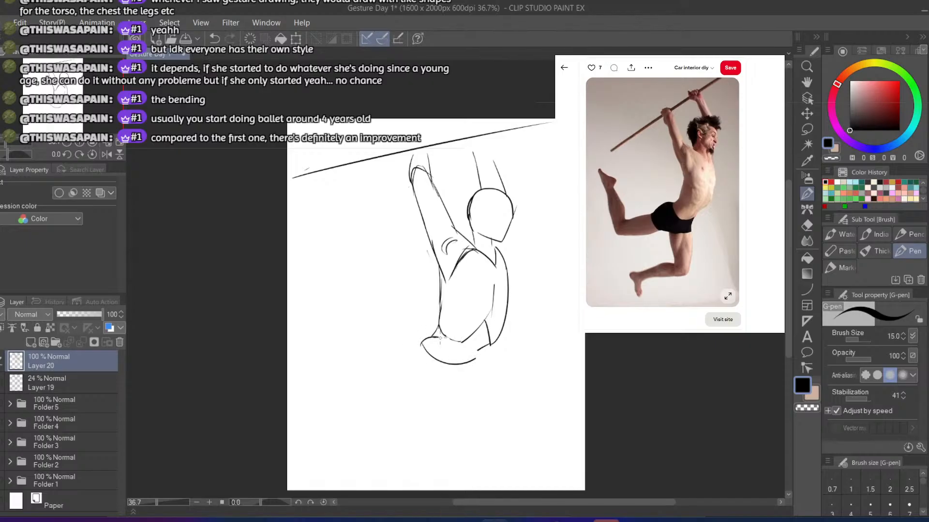
{"action": "key", "text": "ctrl+z"}
{"action": "mouse_move", "coordinate": [417, 345]}
{"action": "left_mouse_down"}
{"action": "mouse_move", "coordinate": [433, 363]}
{"action": "mouse_move", "coordinate": [469, 352]}
{"action": "mouse_move", "coordinate": [420, 345]}
{"action": "mouse_move", "coordinate": [473, 359]}
{"action": "mouse_move", "coordinate": [422, 344]}
{"action": "mouse_move", "coordinate": [435, 337]}
{"action": "mouse_move", "coordinate": [471, 358]}
{"action": "mouse_move", "coordinate": [396, 342]}
{"action": "left_mouse_up"}
{"action": "key", "text": "ctrl+z"}
{"action": "key", "text": "ctrl+z"}
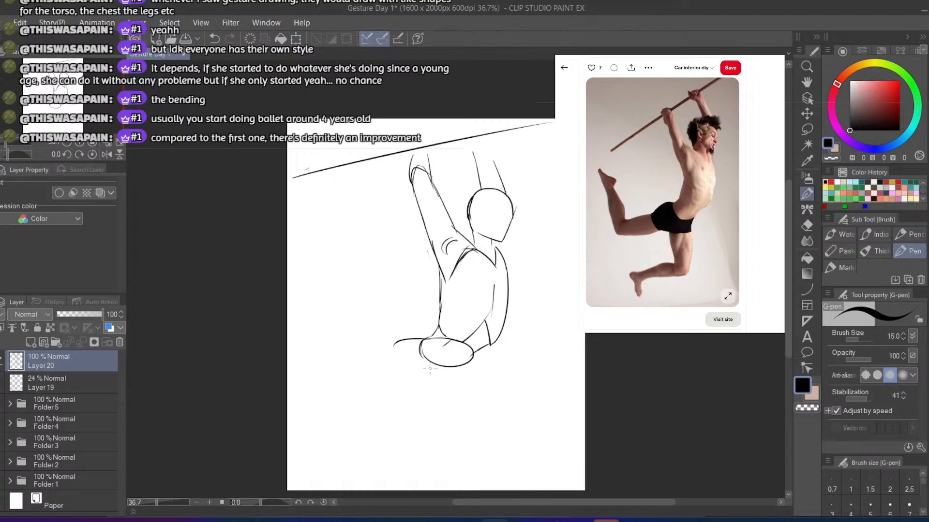
{"action": "key", "text": "ctrl+z"}
{"action": "key", "text": "ctrl+z"}
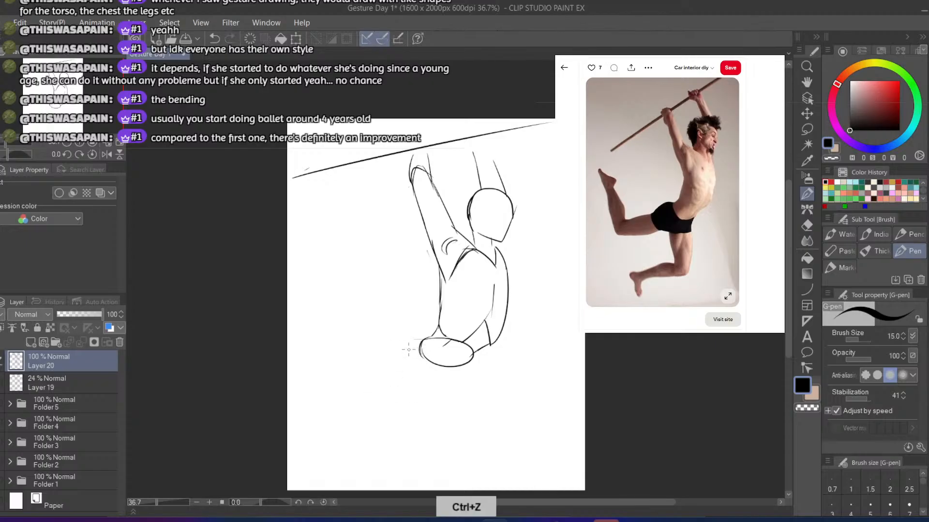
Sketch a short hip contour at the rear of the pelvis where the trailing thigh starts
{"action": "left_click_drag", "start_coordinate": [415, 373], "coordinate": [336, 405]}
{"action": "key", "text": "ctrl+z"}
{"action": "mouse_move", "coordinate": [411, 346]}
{"action": "left_mouse_down"}
{"action": "mouse_move", "coordinate": [410, 381]}
{"action": "mouse_move", "coordinate": [419, 355]}
{"action": "mouse_move", "coordinate": [421, 380]}
{"action": "mouse_move", "coordinate": [430, 379]}
{"action": "left_mouse_up"}
{"action": "key", "text": "ctrl+z"}
{"action": "key", "text": "ctrl+z"}
{"action": "key", "text": "ctrl+z"}
{"action": "mouse_move", "coordinate": [415, 347]}
{"action": "left_mouse_down"}
{"action": "mouse_move", "coordinate": [433, 367]}
{"action": "mouse_move", "coordinate": [419, 399]}
{"action": "mouse_move", "coordinate": [436, 387]}
{"action": "mouse_move", "coordinate": [380, 401]}
{"action": "left_mouse_up"}
{"action": "key", "text": "ctrl+z"}
{"action": "key", "text": "ctrl+z"}
Draw the trailing thigh's lower and upper contours, extending from the hip back to the knee
{"action": "left_click_drag", "start_coordinate": [439, 383], "coordinate": [331, 402]}
{"action": "left_click_drag", "start_coordinate": [421, 344], "coordinate": [362, 378]}
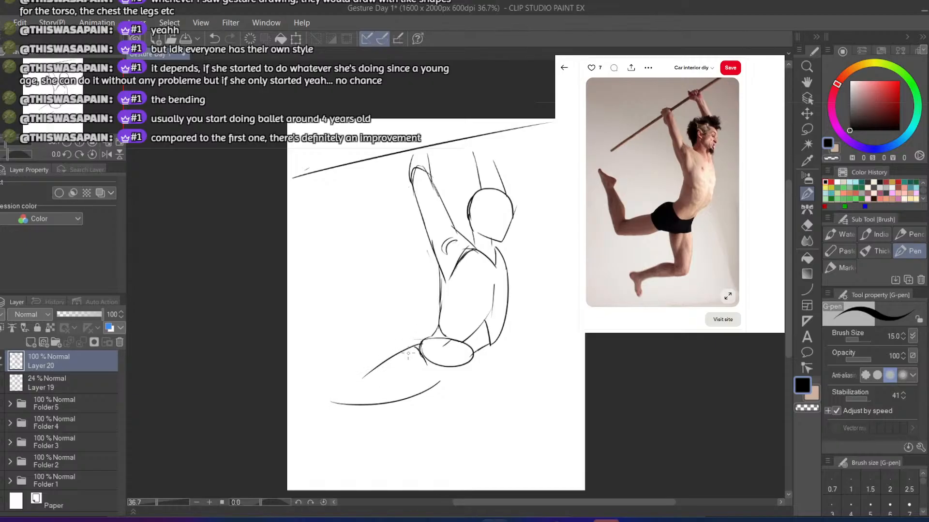
{"action": "key", "text": "ctrl+z"}
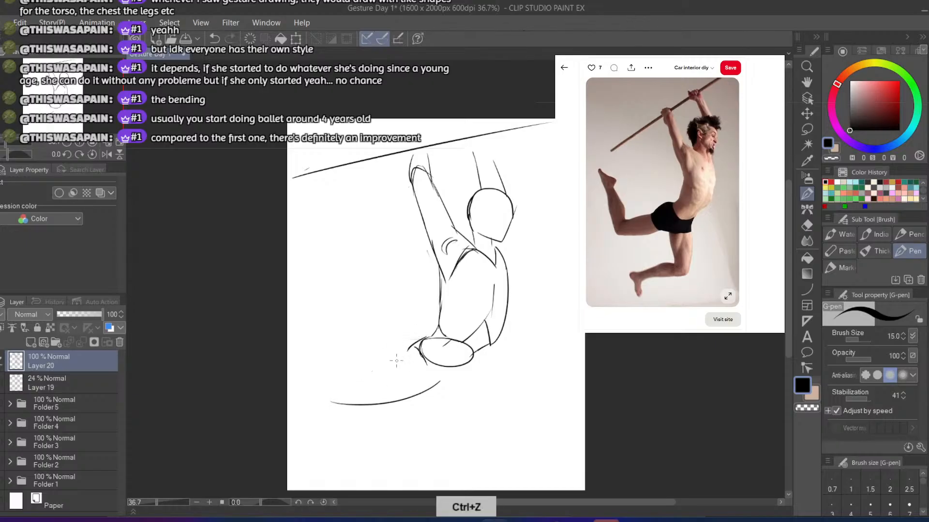
{"action": "mouse_move", "coordinate": [422, 356]}
{"action": "left_mouse_down"}
{"action": "mouse_move", "coordinate": [377, 356]}
{"action": "mouse_move", "coordinate": [326, 382]}
{"action": "left_mouse_up"}
{"action": "key", "text": "ctrl+z"}
{"action": "key", "text": "ctrl+z"}
{"action": "left_click_drag", "start_coordinate": [410, 351], "coordinate": [330, 385]}
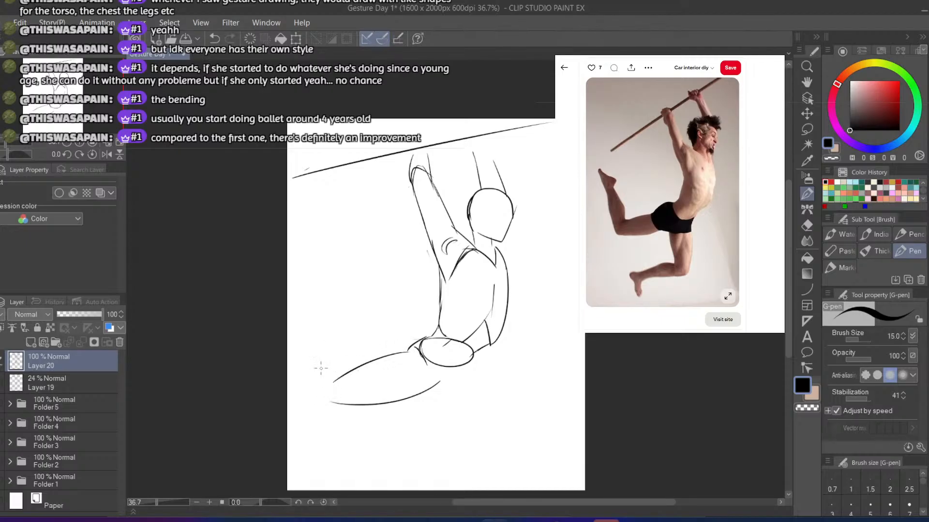
Draw the trailing leg's raised lower leg with two upward contours and a rounded knee joining it to the thigh
{"action": "mouse_move", "coordinate": [334, 343]}
{"action": "left_mouse_down"}
{"action": "mouse_move", "coordinate": [334, 372]}
{"action": "mouse_move", "coordinate": [309, 316]}
{"action": "mouse_move", "coordinate": [328, 384]}
{"action": "left_mouse_up"}
{"action": "key", "text": "ctrl+z"}
{"action": "key", "text": "ctrl+z"}
{"action": "mouse_move", "coordinate": [294, 329]}
{"action": "left_mouse_down"}
{"action": "mouse_move", "coordinate": [309, 399]}
{"action": "mouse_move", "coordinate": [332, 405]}
{"action": "left_mouse_up"}
{"action": "key", "text": "ctrl+z"}
{"action": "key", "text": "ctrl+z"}
{"action": "left_click_drag", "start_coordinate": [309, 399], "coordinate": [326, 405]}
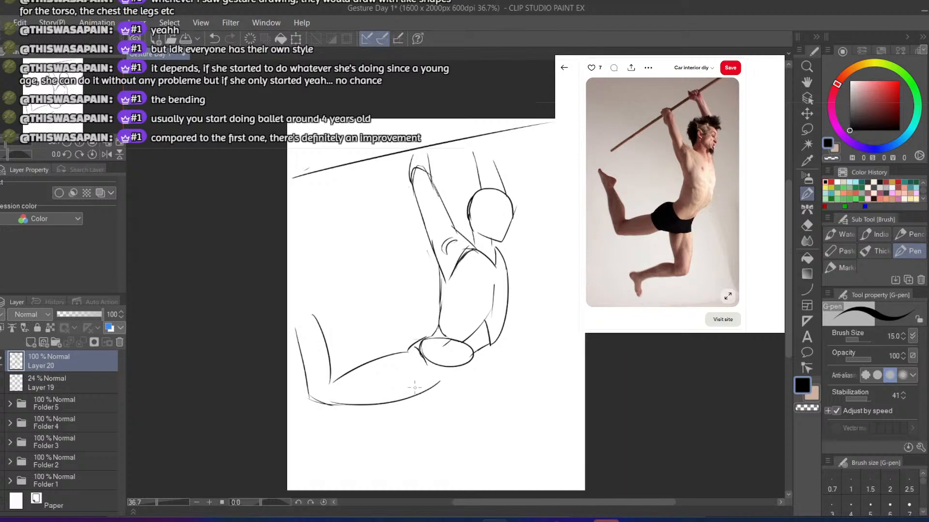
Draw the hanging leg's thigh as two near-vertical contours dropping from the pelvis
{"action": "key", "text": "ctrl+z"}
{"action": "left_click_drag", "start_coordinate": [428, 387], "coordinate": [439, 428]}
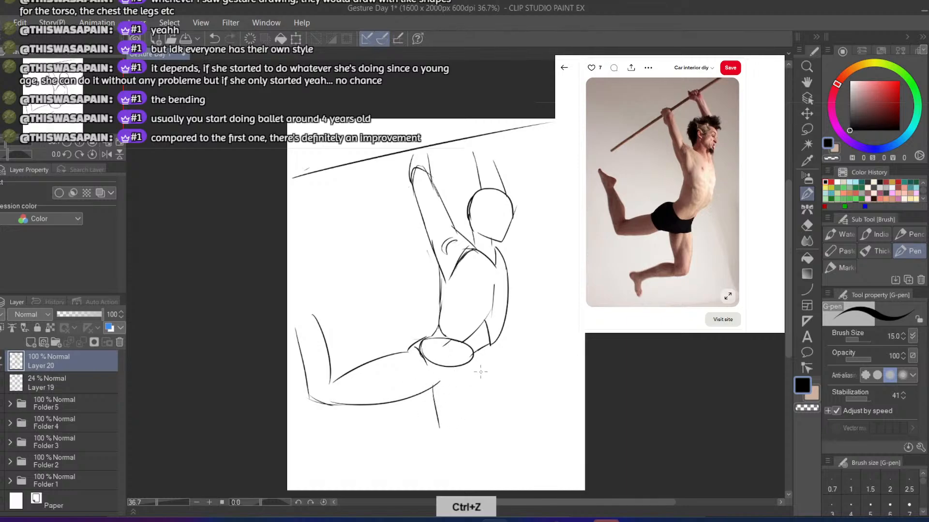
{"action": "left_click_drag", "start_coordinate": [473, 356], "coordinate": [473, 453]}
{"action": "key", "text": "ctrl+z"}
{"action": "key", "text": "ctrl+z"}
{"action": "left_click_drag", "start_coordinate": [474, 388], "coordinate": [472, 456]}
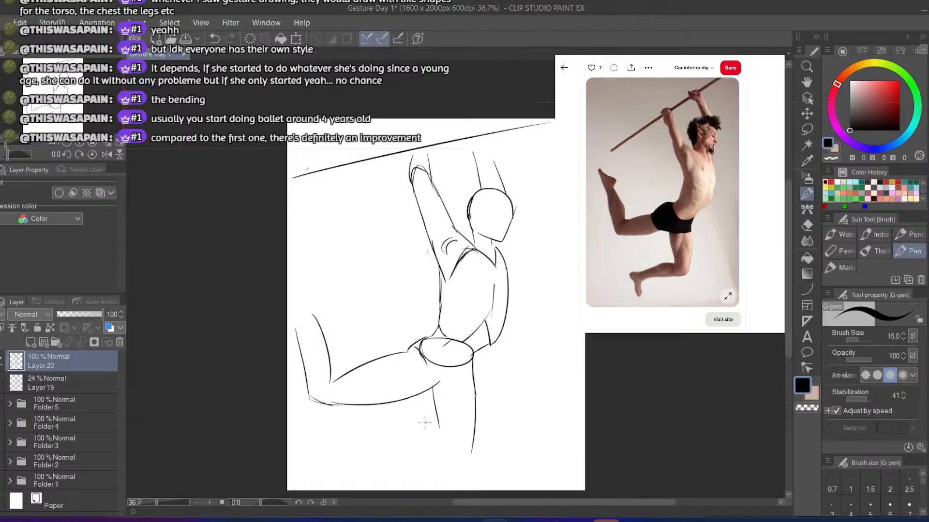
Draw the upper contour of the hanging leg's bent calf and round off its knee
{"action": "mouse_move", "coordinate": [434, 406]}
{"action": "left_mouse_down"}
{"action": "mouse_move", "coordinate": [441, 434]}
{"action": "mouse_move", "coordinate": [346, 458]}
{"action": "left_mouse_up"}
{"action": "key", "text": "ctrl+z"}
{"action": "left_click_drag", "start_coordinate": [443, 435], "coordinate": [366, 449]}
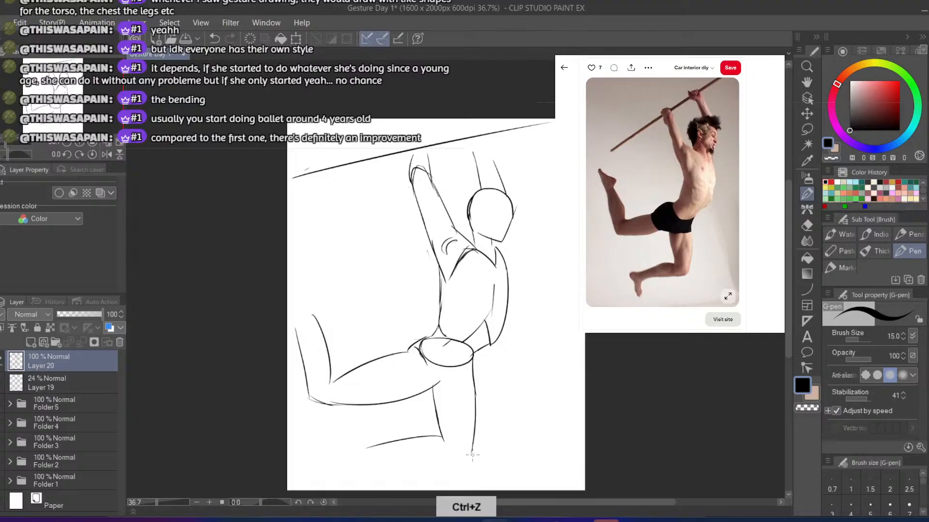
{"action": "left_click_drag", "start_coordinate": [471, 456], "coordinate": [426, 463]}
{"action": "key", "text": "ctrl+z"}
Add the heel and downward-pointing foot of the hanging leg, and complete the calf's lower contour
{"action": "mouse_move", "coordinate": [378, 446]}
{"action": "left_mouse_down"}
{"action": "mouse_move", "coordinate": [357, 453]}
{"action": "mouse_move", "coordinate": [412, 445]}
{"action": "mouse_move", "coordinate": [339, 455]}
{"action": "left_mouse_up"}
{"action": "key", "text": "ctrl+z"}
{"action": "key", "text": "ctrl+z"}
{"action": "key", "text": "ctrl+z"}
{"action": "mouse_move", "coordinate": [406, 440]}
{"action": "left_mouse_down"}
{"action": "mouse_move", "coordinate": [345, 454]}
{"action": "mouse_move", "coordinate": [356, 454]}
{"action": "mouse_move", "coordinate": [345, 454]}
{"action": "mouse_move", "coordinate": [355, 490]}
{"action": "left_mouse_up"}
{"action": "key", "text": "ctrl+z"}
{"action": "key", "text": "ctrl+z"}
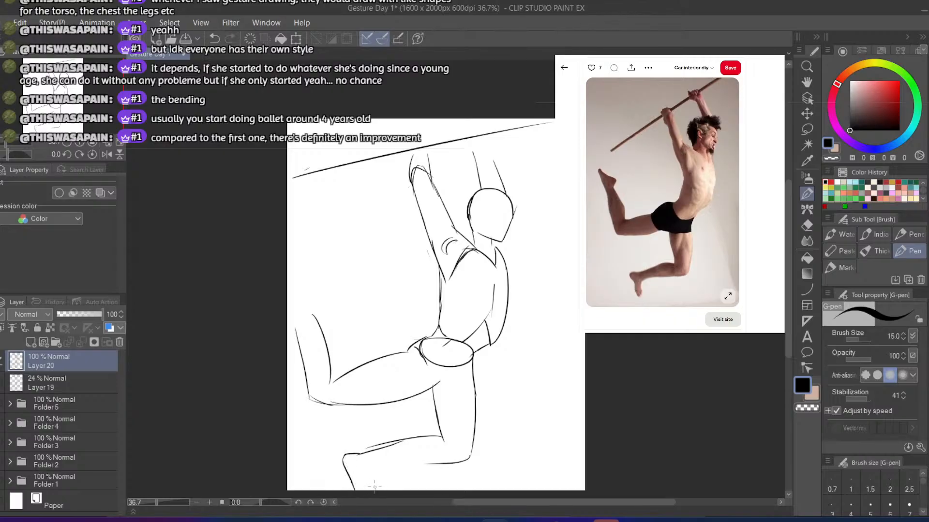
{"action": "mouse_move", "coordinate": [366, 482]}
{"action": "left_mouse_down"}
{"action": "mouse_move", "coordinate": [403, 458]}
{"action": "mouse_move", "coordinate": [444, 459]}
{"action": "left_mouse_up"}
{"action": "key", "text": "ctrl+z"}
Sketch the raised foot at the end of the trailing leg, with its heel and sole running to the page edge
{"action": "mouse_move", "coordinate": [307, 318]}
{"action": "left_mouse_down"}
{"action": "mouse_move", "coordinate": [313, 297]}
{"action": "mouse_move", "coordinate": [288, 293]}
{"action": "mouse_move", "coordinate": [296, 325]}
{"action": "mouse_move", "coordinate": [287, 275]}
{"action": "mouse_move", "coordinate": [298, 349]}
{"action": "left_mouse_up"}
{"action": "key", "text": "ctrl+z"}
{"action": "key", "text": "ctrl+z"}
{"action": "key", "text": "ctrl+z"}
{"action": "key", "text": "ctrl+z"}
{"action": "key", "text": "ctrl+z"}
{"action": "key", "text": "ctrl+z"}
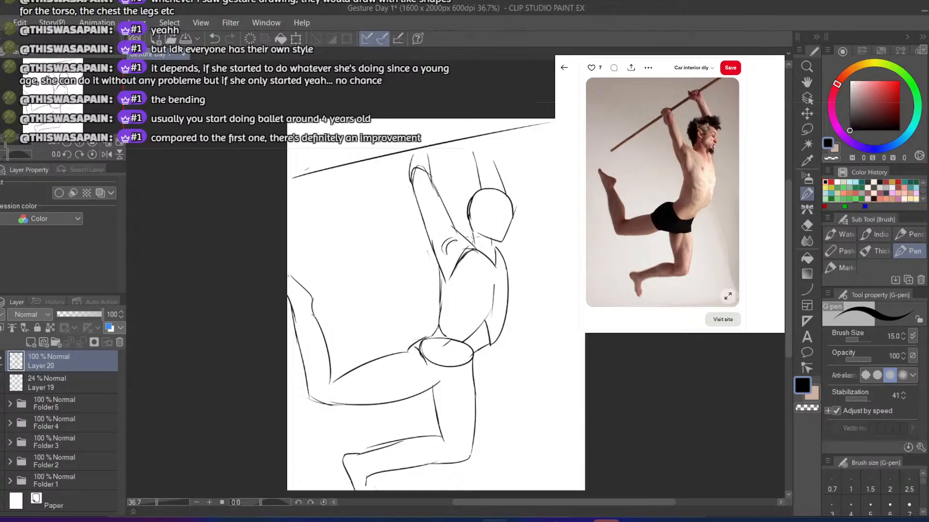
Extend the farther forearm up to the pole and draw simple rounded hands for both arms gripping it
{"action": "left_click_drag", "start_coordinate": [476, 238], "coordinate": [465, 205]}
{"action": "key", "text": "ctrl+z"}
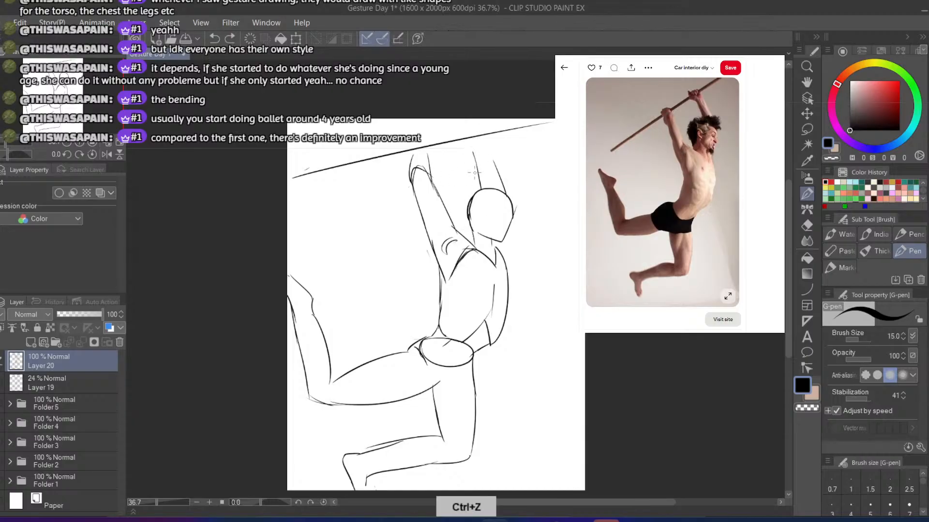
{"action": "key", "text": "ctrl+z"}
{"action": "left_click_drag", "start_coordinate": [500, 178], "coordinate": [488, 143]}
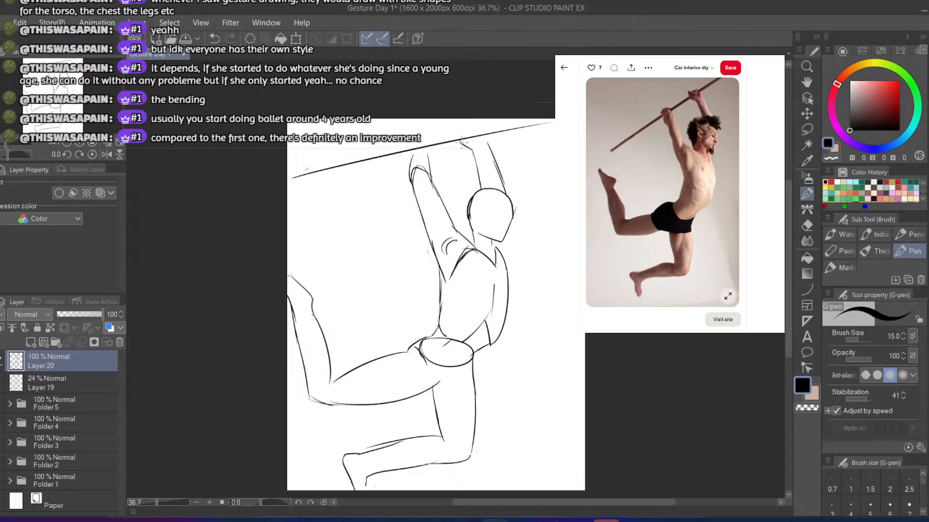
{"action": "key", "text": "ctrl+z"}
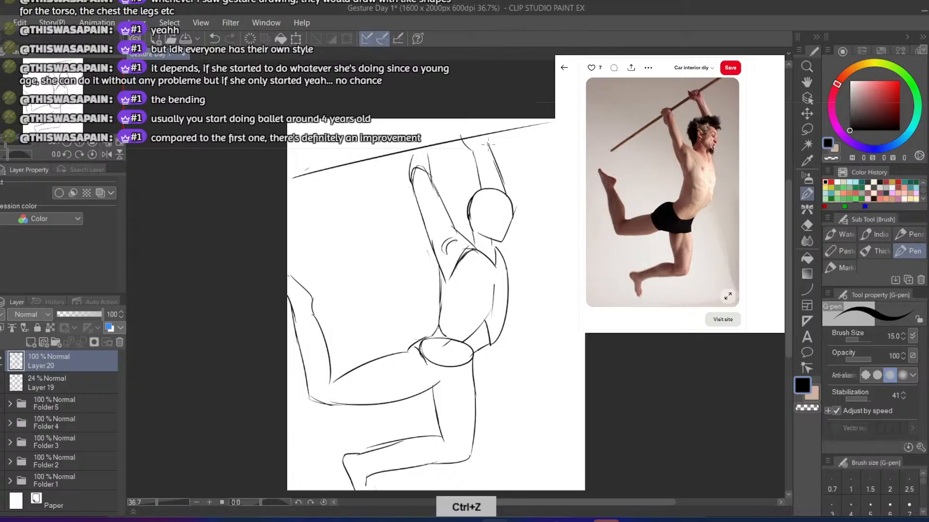
{"action": "mouse_move", "coordinate": [488, 144]}
{"action": "left_mouse_down"}
{"action": "mouse_move", "coordinate": [490, 130]}
{"action": "mouse_move", "coordinate": [468, 131]}
{"action": "mouse_move", "coordinate": [479, 128]}
{"action": "left_mouse_up"}
{"action": "key", "text": "ctrl+z"}
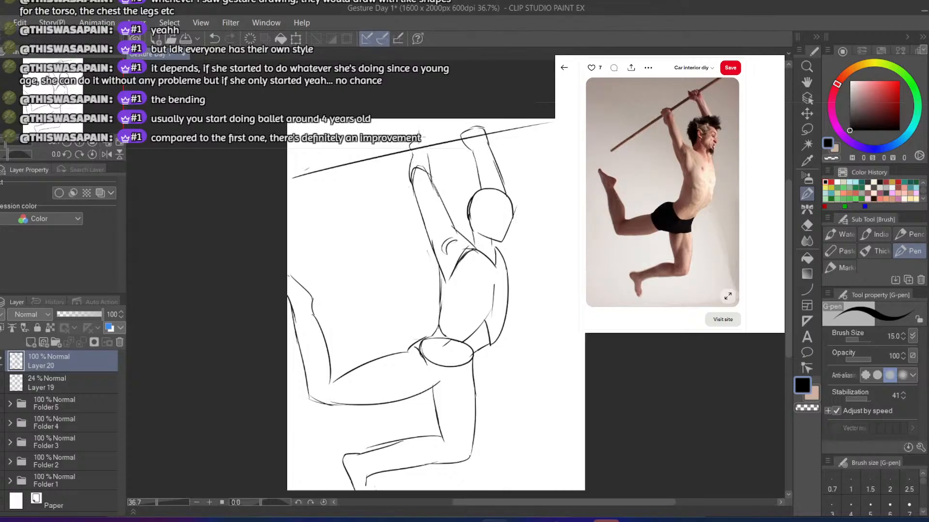
{"action": "mouse_move", "coordinate": [419, 138]}
{"action": "left_mouse_down"}
{"action": "mouse_move", "coordinate": [429, 140]}
{"action": "mouse_move", "coordinate": [429, 153]}
{"action": "left_mouse_up"}
Compare the rebuilt figure with the earlier sketch by toggling the visibility of Layer 20 and Layer 19
{"action": "left_click", "coordinate": [1, 361]}
{"action": "left_click", "coordinate": [1, 383]}
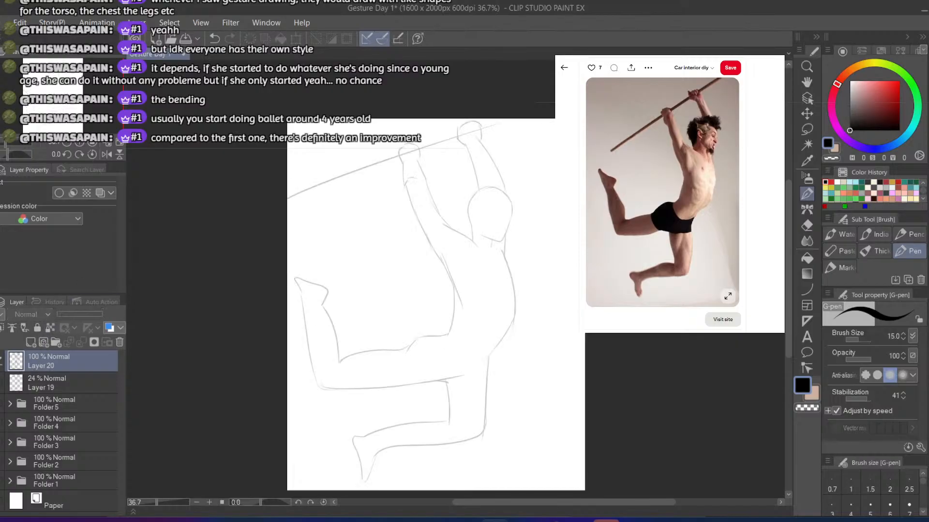
{"action": "left_click", "coordinate": [1, 383]}
{"action": "left_click", "coordinate": [1, 361]}
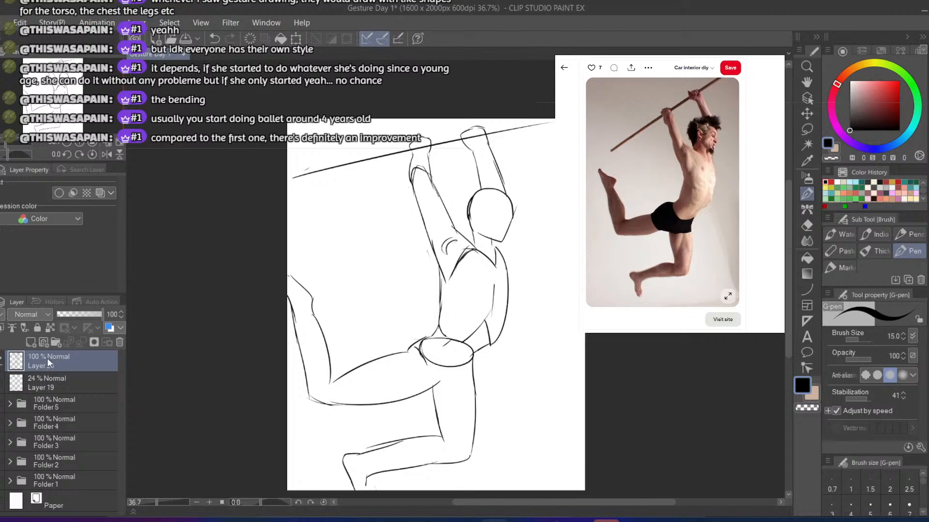
{"action": "key", "text": "ctrl+z"}
{"action": "left_click_drag", "start_coordinate": [363, 214], "coordinate": [383, 293]}
{"action": "key", "text": "ctrl+z"}
{"action": "mouse_move", "coordinate": [373, 202]}
{"action": "left_mouse_down"}
{"action": "mouse_move", "coordinate": [384, 238]}
{"action": "mouse_move", "coordinate": [360, 279]}
{"action": "mouse_move", "coordinate": [321, 279]}
{"action": "mouse_move", "coordinate": [349, 279]}
{"action": "mouse_move", "coordinate": [331, 281]}
{"action": "left_mouse_up"}
{"action": "key", "text": "ctrl+z"}
{"action": "mouse_move", "coordinate": [416, 254]}
{"action": "left_mouse_down"}
{"action": "mouse_move", "coordinate": [424, 317]}
{"action": "mouse_move", "coordinate": [396, 328]}
{"action": "left_mouse_up"}
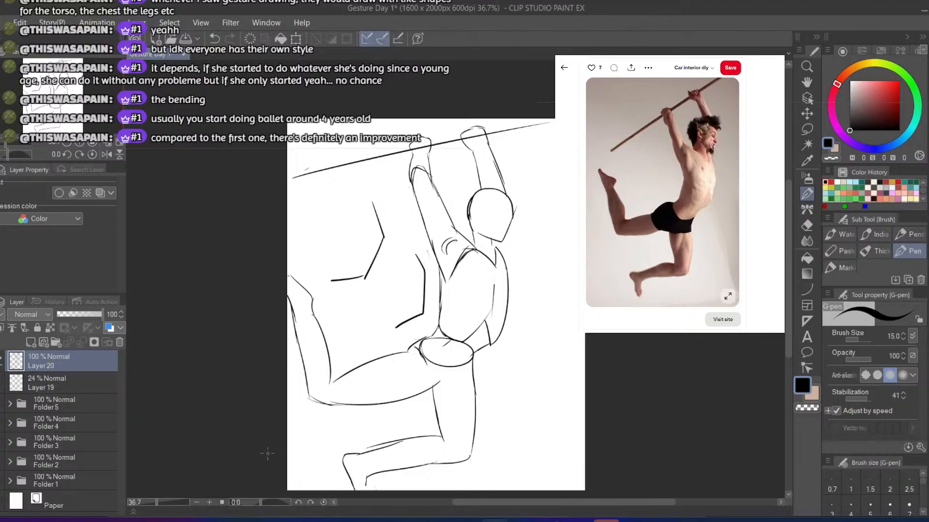
{"action": "key", "text": "ctrl+z"}
{"action": "key", "text": "ctrl+z"}
{"action": "key", "text": "ctrl+z"}
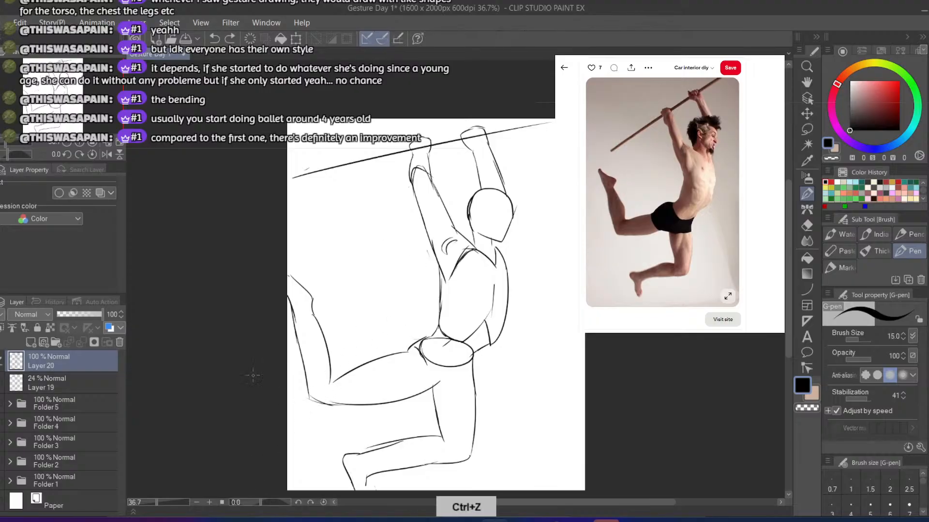
Lasso the pelvis and both legs, rotate them clockwise, shift them up against the torso, and deselect
{"action": "left_click", "coordinate": [807, 115]}
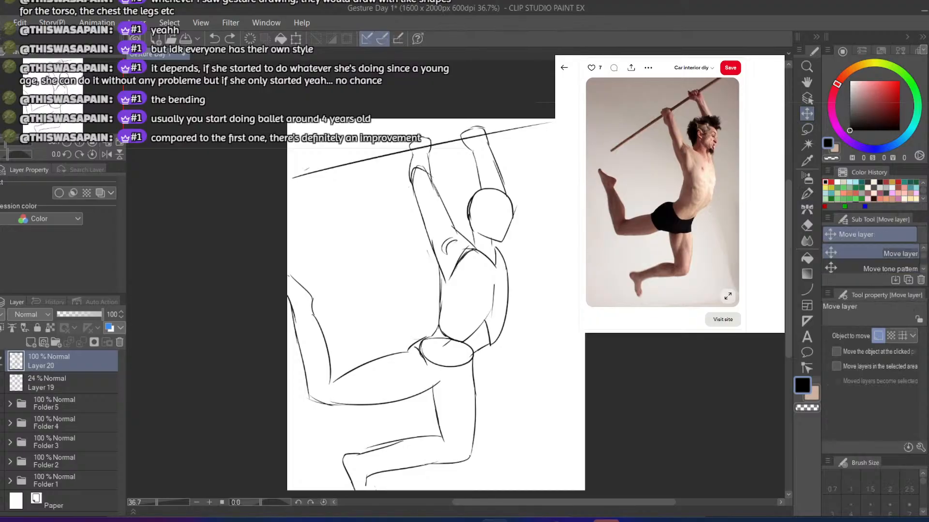
{"action": "left_click", "coordinate": [807, 129]}
{"action": "mouse_move", "coordinate": [405, 313]}
{"action": "left_mouse_down"}
{"action": "mouse_move", "coordinate": [480, 346]}
{"action": "mouse_move", "coordinate": [477, 474]}
{"action": "mouse_move", "coordinate": [329, 496]}
{"action": "mouse_move", "coordinate": [261, 216]}
{"action": "mouse_move", "coordinate": [369, 278]}
{"action": "left_mouse_up"}
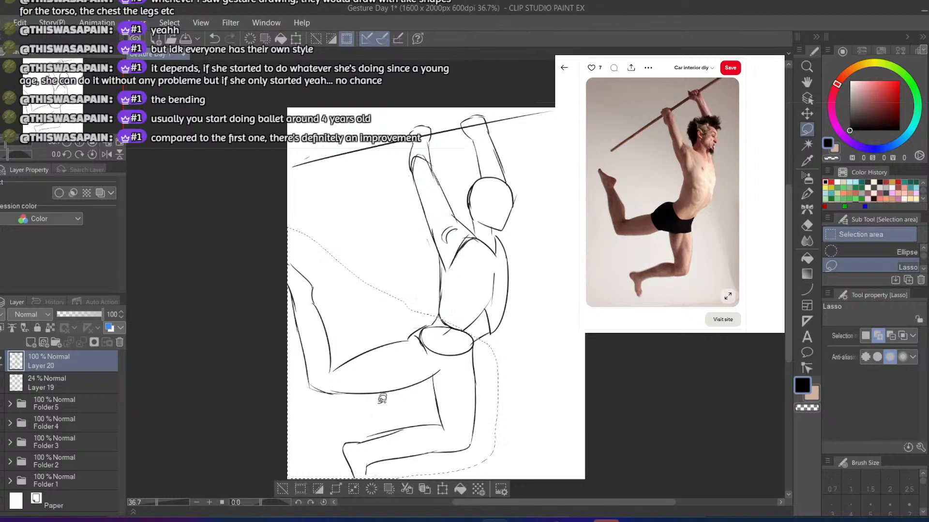
{"action": "left_click", "coordinate": [426, 489]}
{"action": "left_click_drag", "start_coordinate": [259, 477], "coordinate": [238, 435]}
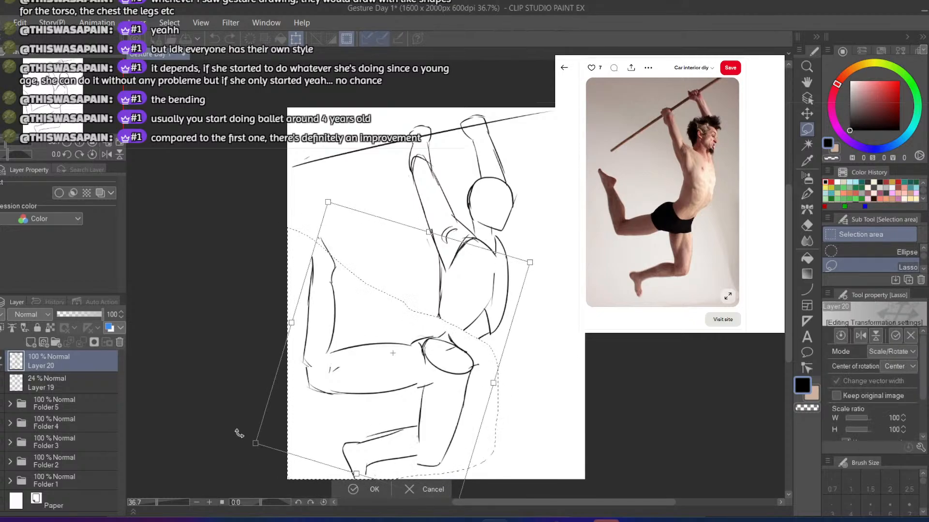
{"action": "left_click_drag", "start_coordinate": [316, 401], "coordinate": [307, 381]}
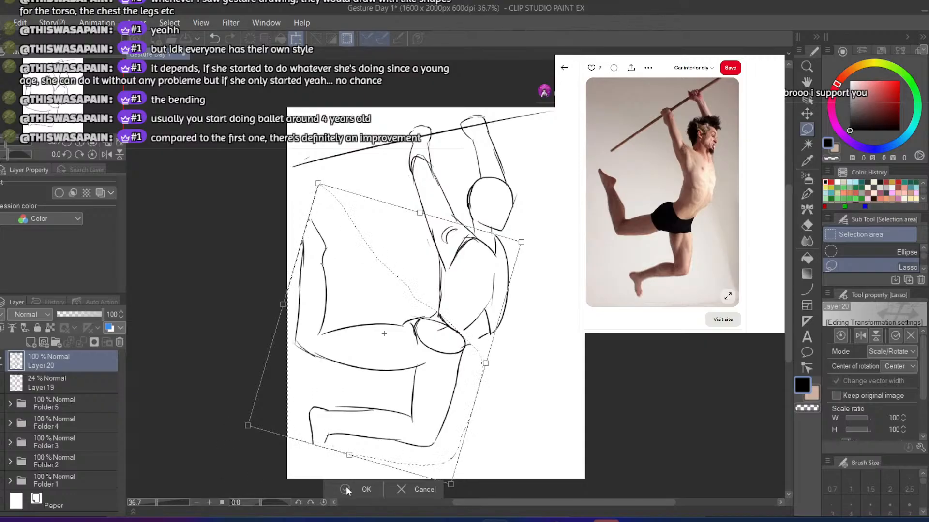
{"action": "key", "text": "Return"}
{"action": "left_click", "coordinate": [254, 486]}
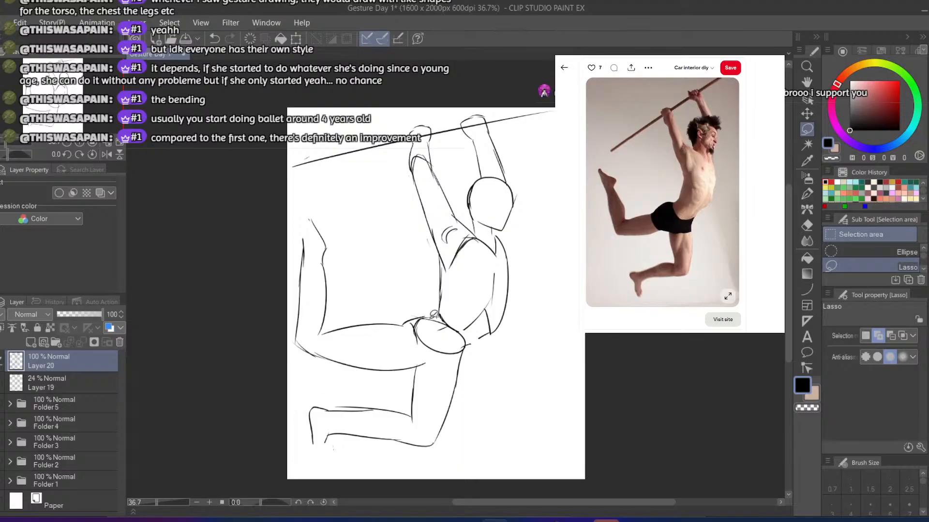
Draw short waist contours joining the torso to the rotated pelvis, undoing and redoing the changes to compare both poses
{"action": "key", "text": "p"}
{"action": "key", "text": "ctrl+z"}
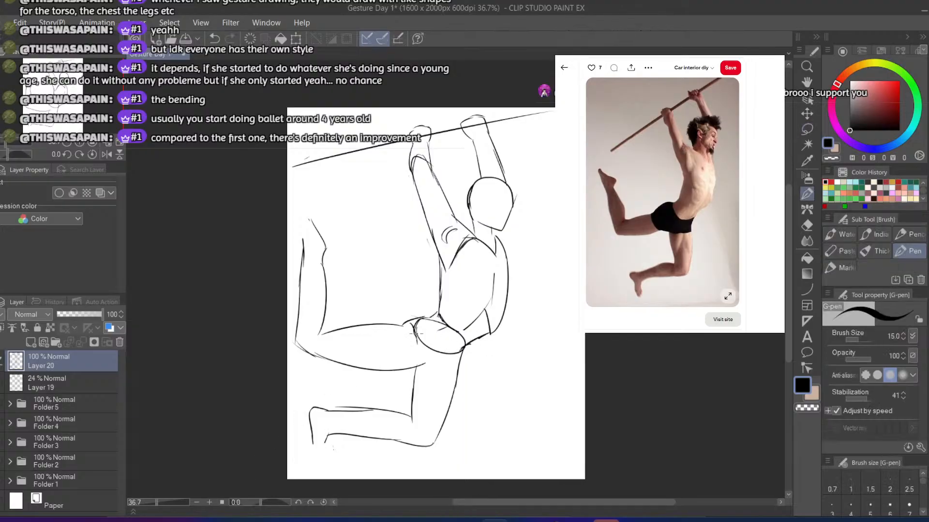
{"action": "key", "text": "ctrl+z"}
{"action": "key", "text": "ctrl+z"}
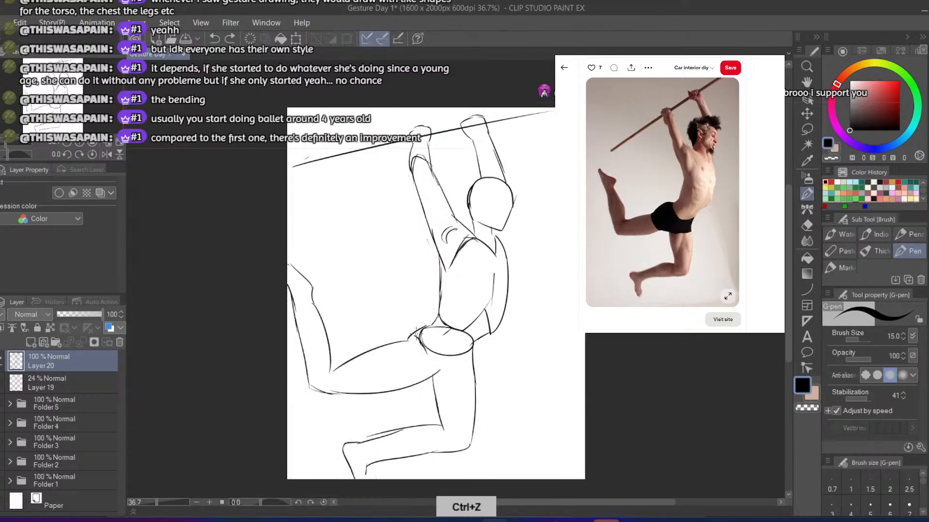
{"action": "left_click", "coordinate": [229, 38]}
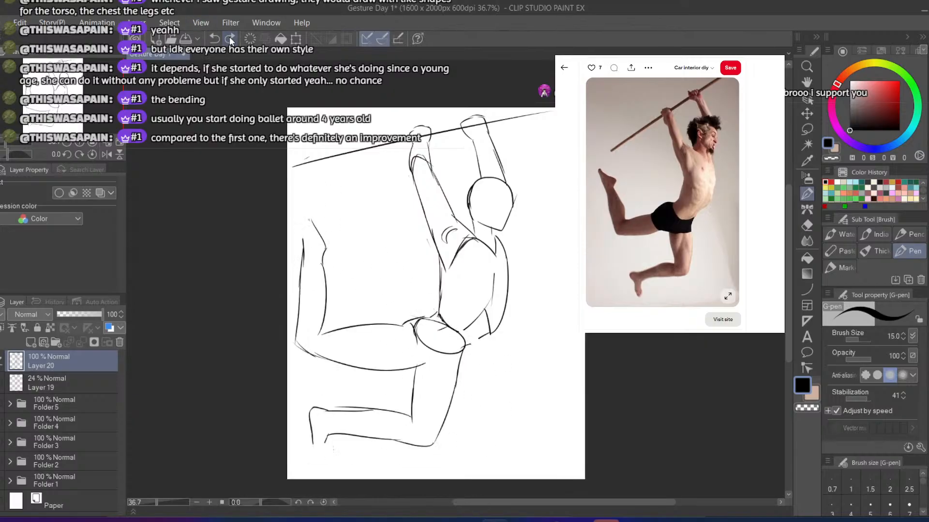
{"action": "left_click", "coordinate": [229, 38]}
Paste a copy of the leaping man reference photo above Layer 20 and enlarge it to 169% at the canvas's upper-left corner
{"action": "left_click", "coordinate": [630, 178]}
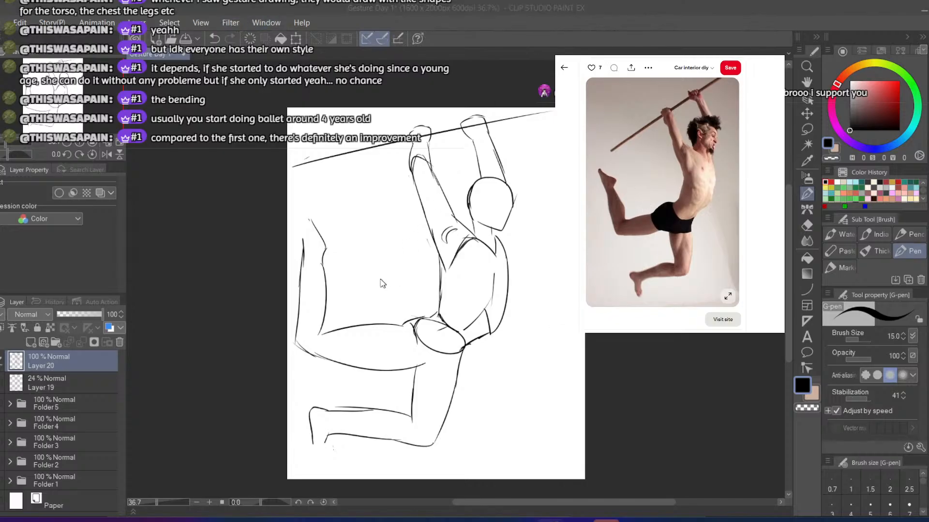
{"action": "left_click", "coordinate": [79, 356]}
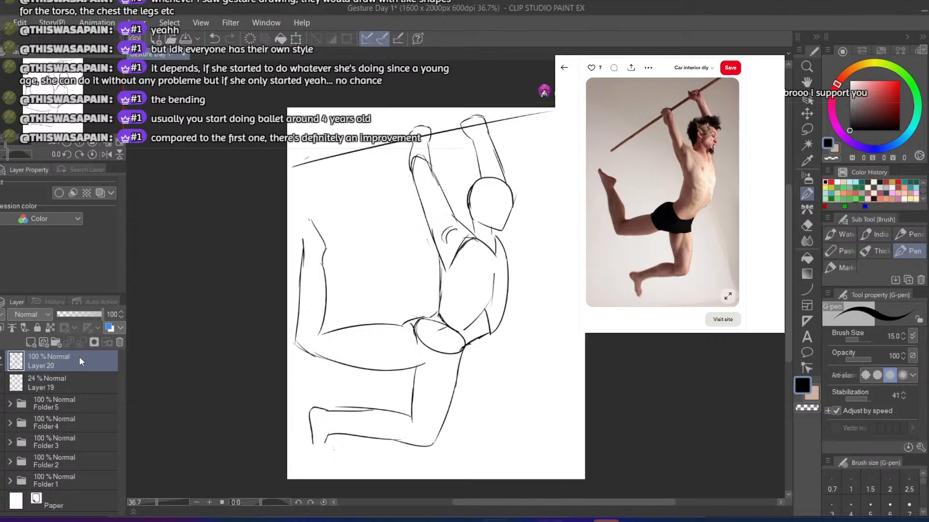
{"action": "key", "text": "ctrl+v"}
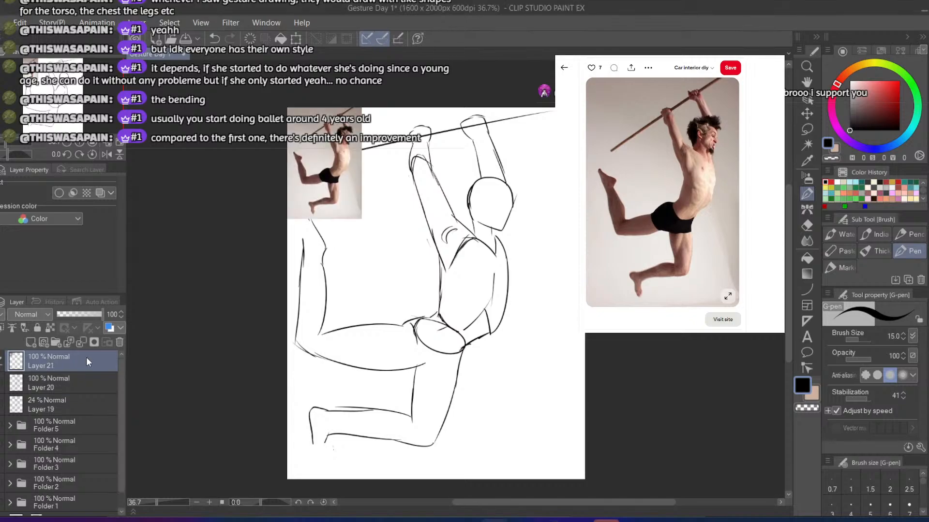
{"action": "left_click", "coordinate": [296, 39]}
{"action": "left_click_drag", "start_coordinate": [397, 272], "coordinate": [412, 296]}
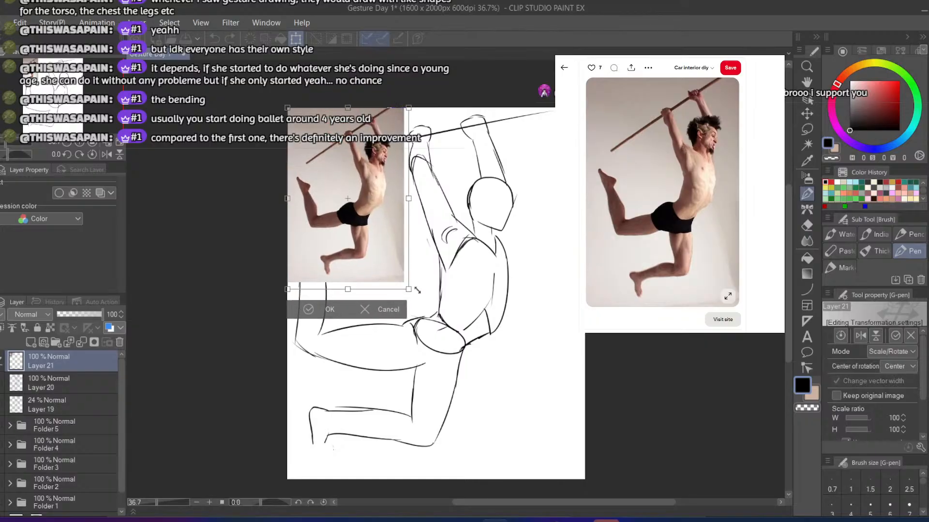
{"action": "left_click", "coordinate": [315, 319]}
Move the photo layer beneath both sketch layers and group Layers 20, 19 and 21 into a collapsed Folder 6
{"action": "left_click_drag", "start_coordinate": [30, 367], "coordinate": [58, 413]}
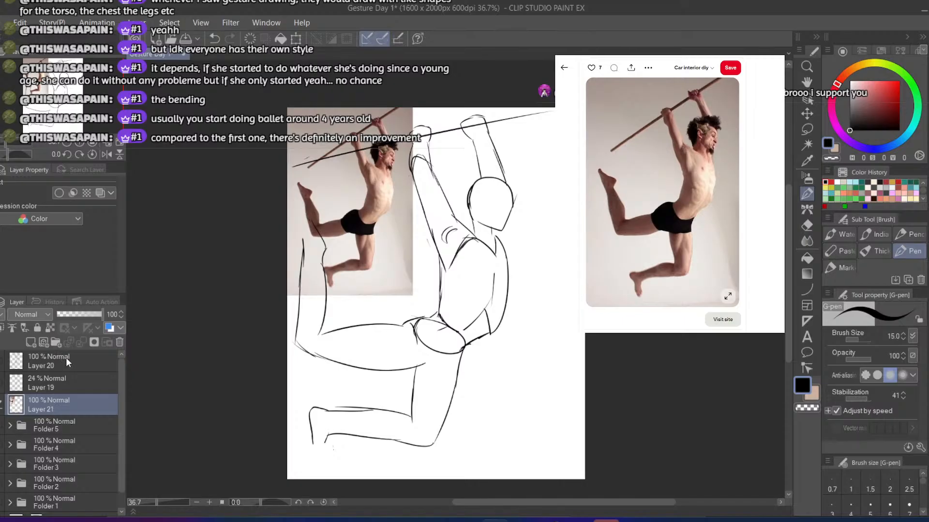
{"action": "left_click", "coordinate": [66, 358]}
{"action": "scroll", "coordinate": [54, 373], "scroll_direction": "up", "scroll_amount": 1}
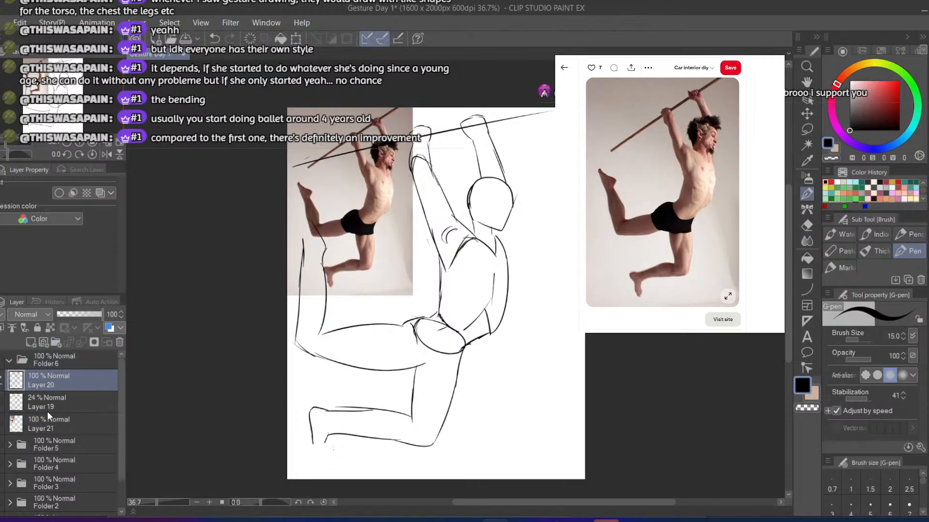
{"action": "left_click", "coordinate": [56, 420], "text": "shift"}
{"action": "left_click_drag", "start_coordinate": [71, 385], "coordinate": [80, 369]}
{"action": "left_click", "coordinate": [11, 359]}
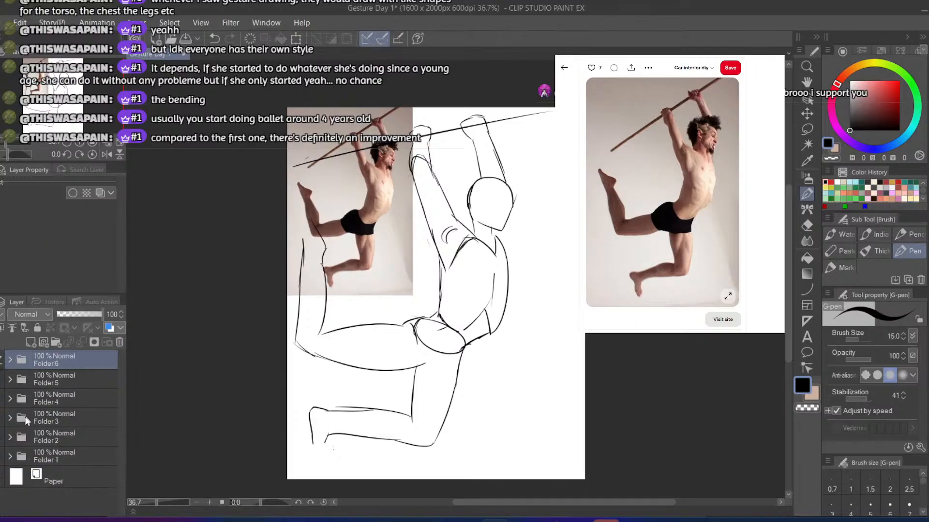
{"action": "left_click", "coordinate": [38, 454]}
{"action": "left_click", "coordinate": [45, 436]}
{"action": "left_click", "coordinate": [52, 423]}
{"action": "left_click", "coordinate": [60, 402]}
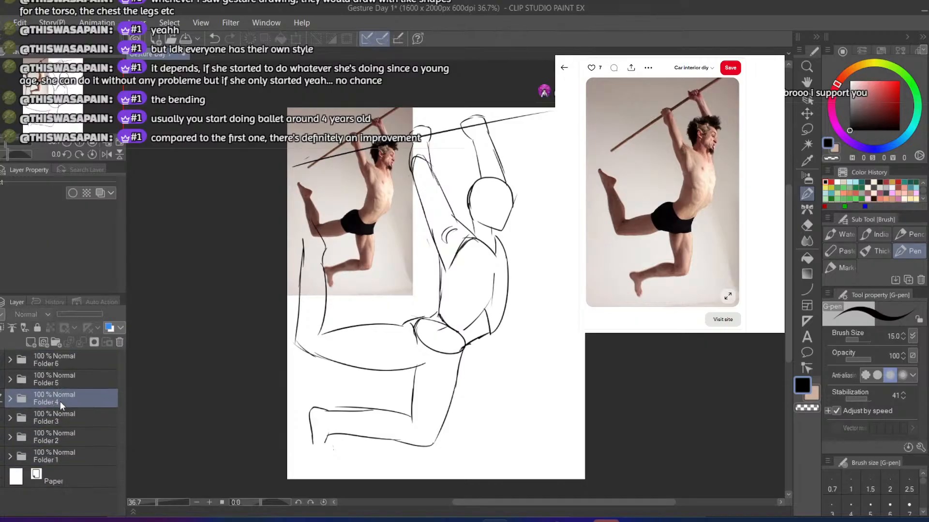
{"action": "left_click", "coordinate": [67, 380]}
{"action": "left_click", "coordinate": [65, 357]}
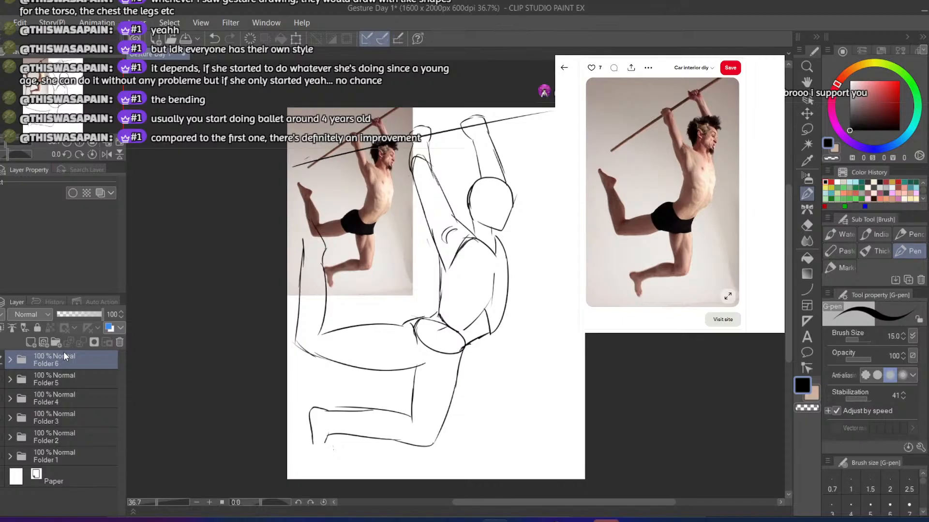
{"action": "left_click", "coordinate": [578, 57]}
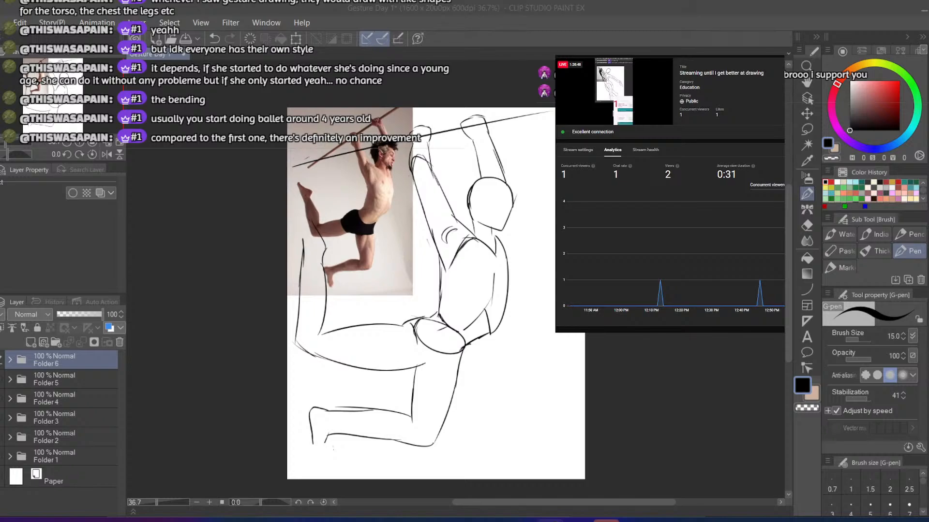
{"action": "key", "text": "ctrl+Tab"}
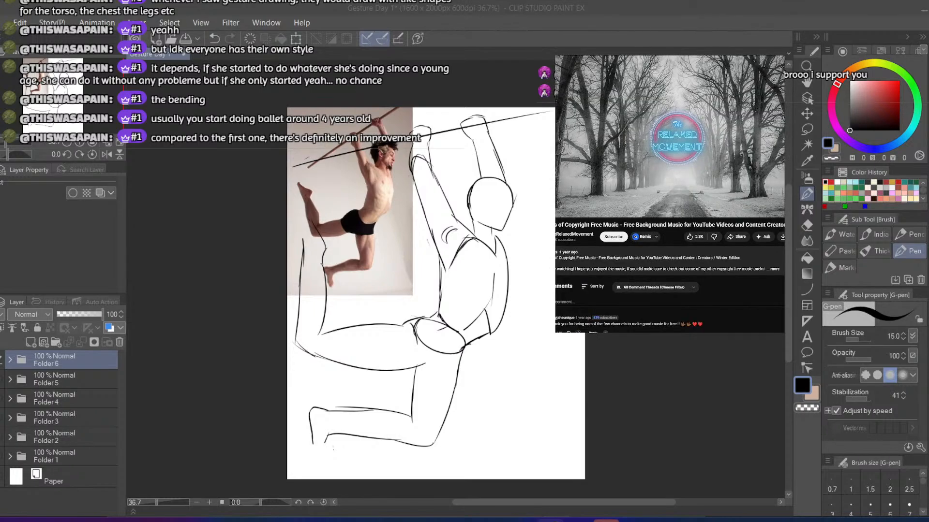
{"action": "key", "text": "ctrl+Tab"}
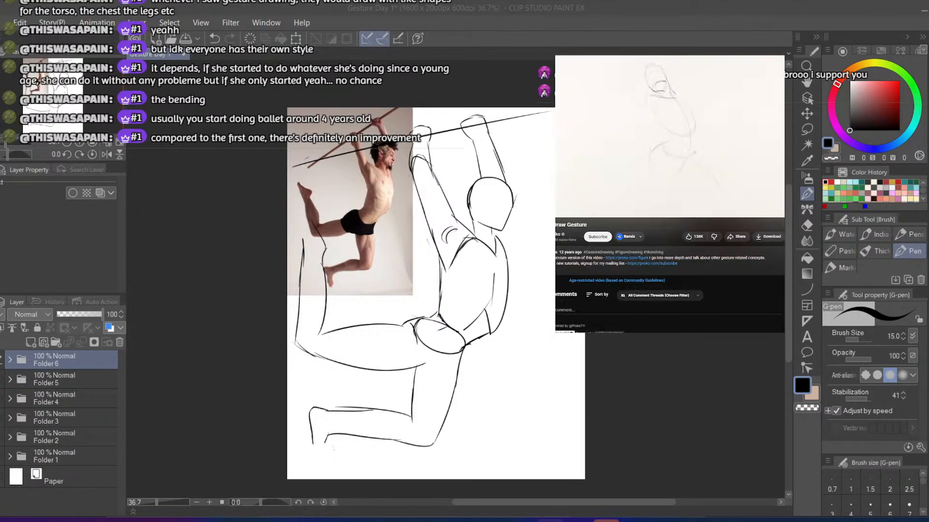
{"action": "key", "text": "ctrl+Tab"}
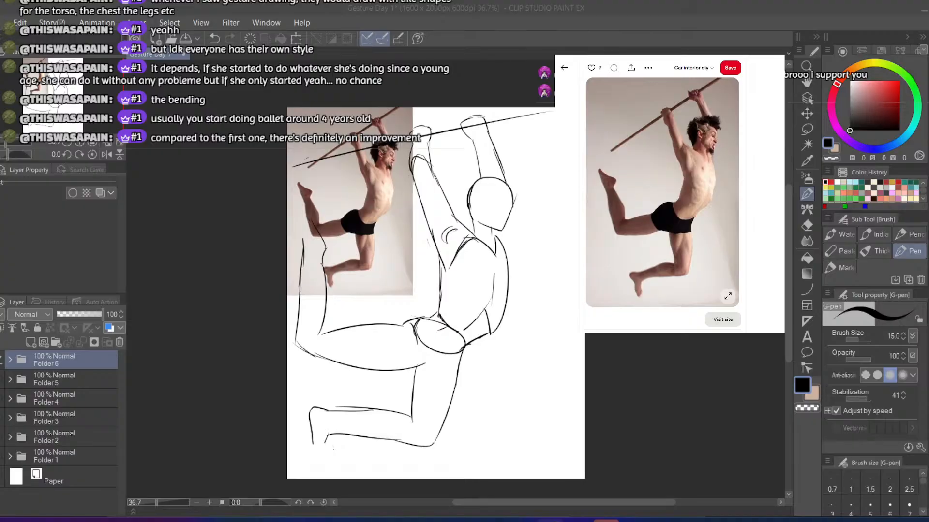
Save the Gesture Day 1 drawing
{"action": "left_click", "coordinate": [3, 23]}
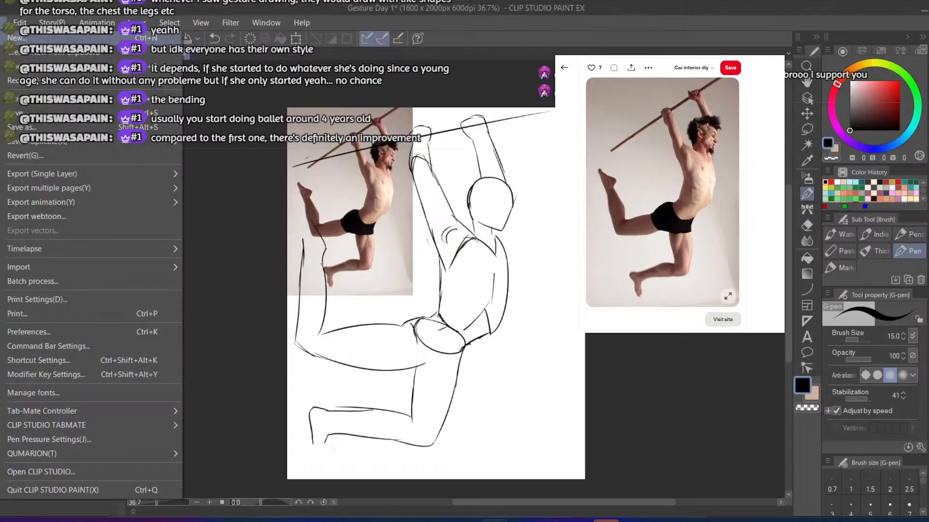
{"action": "left_click", "coordinate": [5, 112]}
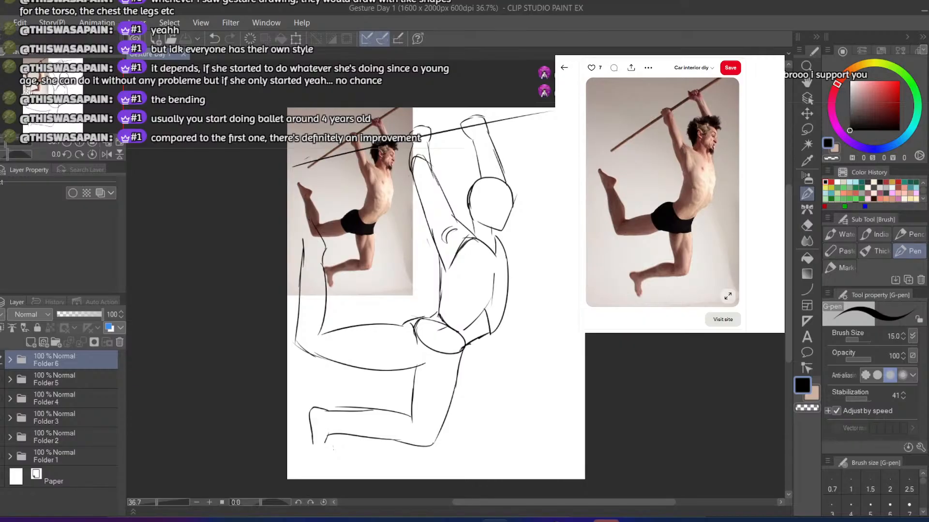
Switch to the art curriculum page in the browser and review section 1: Figure Drawing I, Perspective I, and Composition & Storytelling I
{"action": "key", "text": "ctrl+Tab"}
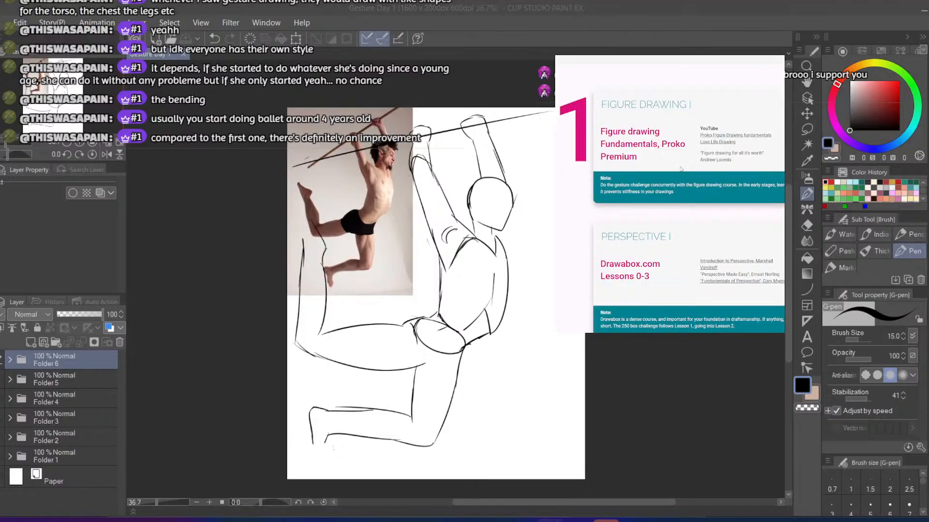
{"action": "scroll", "coordinate": [624, 91], "scroll_direction": "down", "scroll_amount": 2}
{"action": "scroll", "coordinate": [624, 91], "scroll_direction": "up", "scroll_amount": 1}
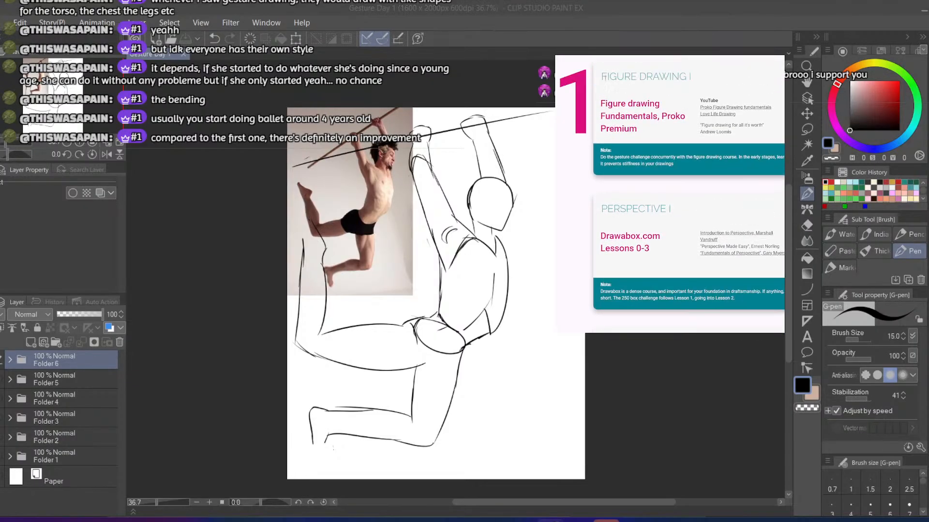
{"action": "left_click_drag", "start_coordinate": [605, 78], "coordinate": [679, 78]}
{"action": "left_click_drag", "start_coordinate": [598, 209], "coordinate": [679, 206]}
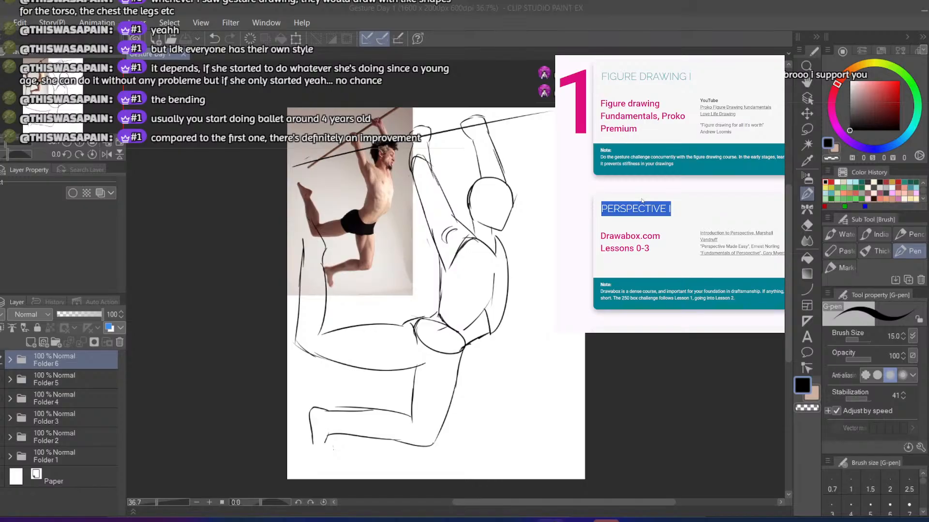
{"action": "scroll", "coordinate": [663, 200], "scroll_direction": "down", "scroll_amount": 4}
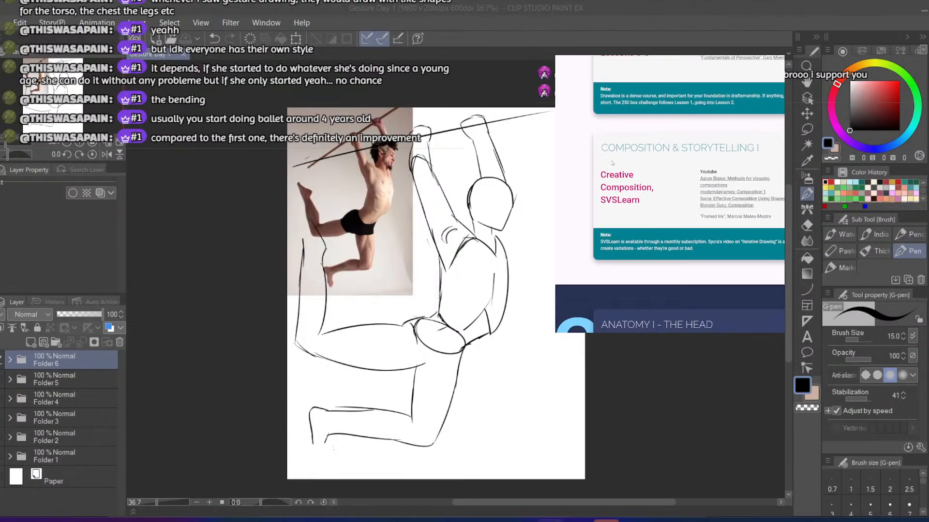
{"action": "left_click_drag", "start_coordinate": [601, 148], "coordinate": [759, 147]}
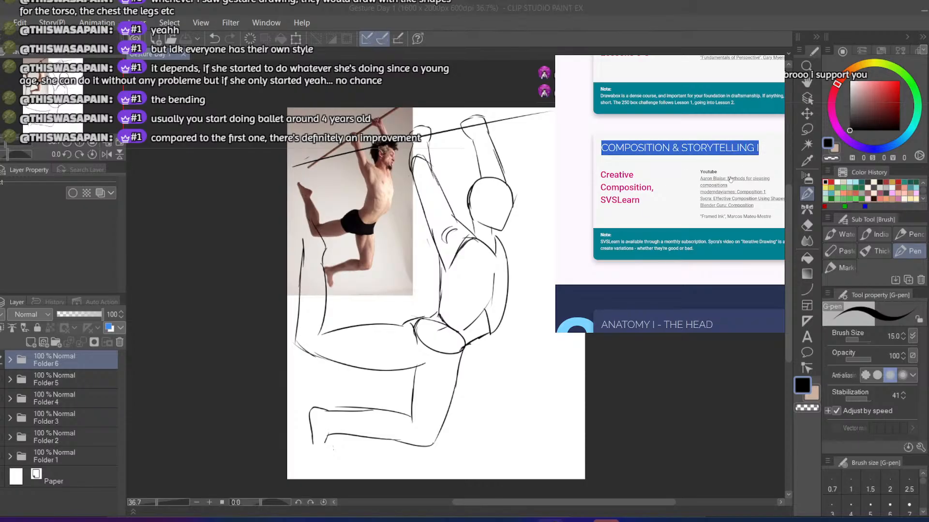
{"action": "double_click", "coordinate": [620, 147]}
Review section 2 of the curriculum, highlighting the Anatomy I - The Head, Perspective II and Anatomy II - The Torso headings
{"action": "scroll", "coordinate": [620, 146], "scroll_direction": "down", "scroll_amount": 4}
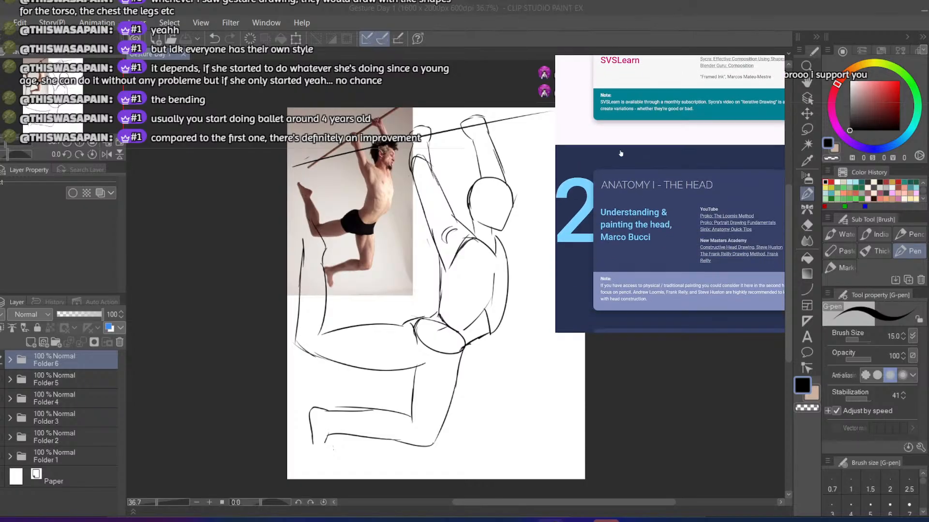
{"action": "left_click_drag", "start_coordinate": [602, 129], "coordinate": [717, 128]}
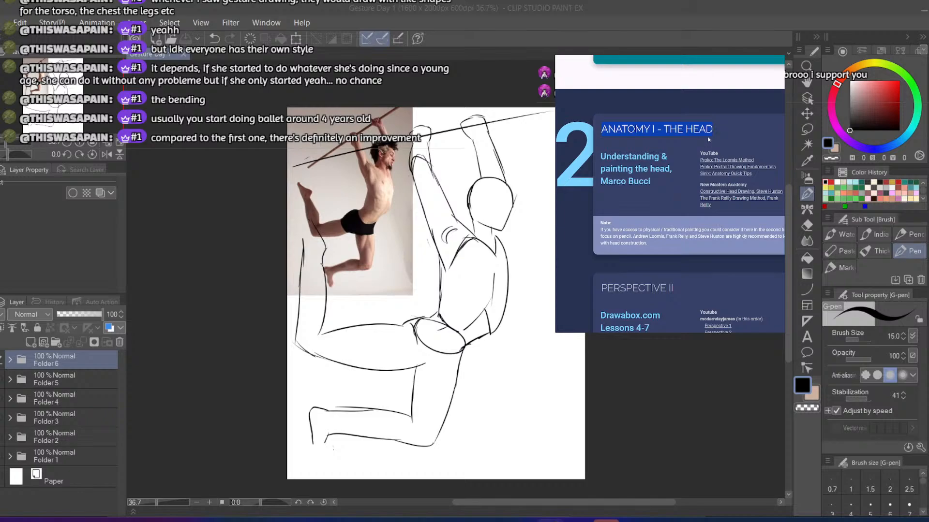
{"action": "scroll", "coordinate": [708, 140], "scroll_direction": "down", "scroll_amount": 2}
{"action": "left_click_drag", "start_coordinate": [600, 175], "coordinate": [690, 175]}
{"action": "scroll", "coordinate": [623, 185], "scroll_direction": "down", "scroll_amount": 2}
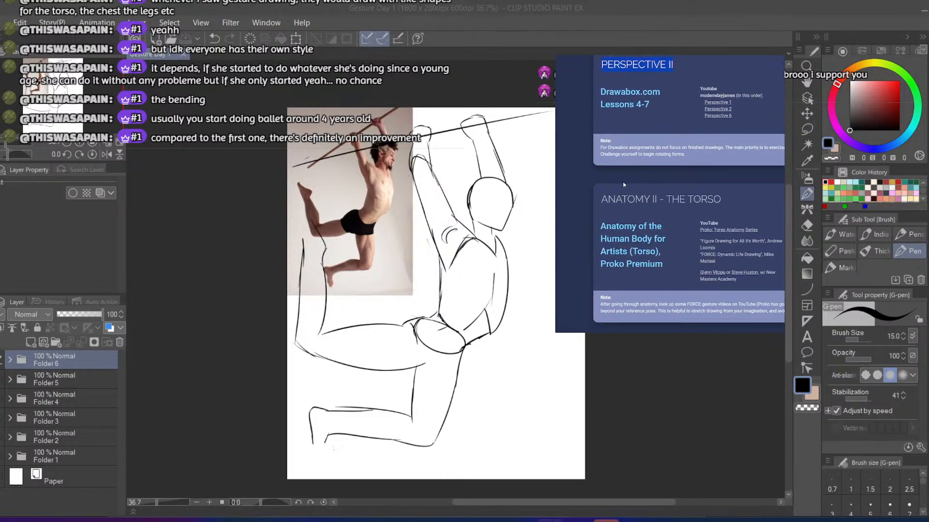
{"action": "left_click_drag", "start_coordinate": [601, 200], "coordinate": [715, 199]}
Review section 3 of the curriculum, highlighting the Perspective III, Anatomy III - The Arms and Clothed Figure Drawing headings
{"action": "scroll", "coordinate": [659, 197], "scroll_direction": "down", "scroll_amount": 5}
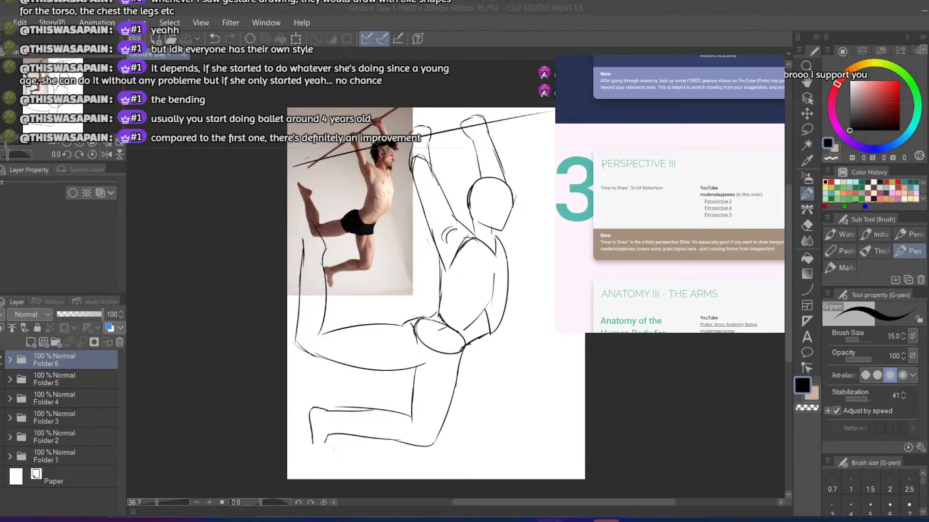
{"action": "left_click_drag", "start_coordinate": [603, 165], "coordinate": [676, 165]}
{"action": "scroll", "coordinate": [675, 165], "scroll_direction": "down", "scroll_amount": 3}
{"action": "left_click_drag", "start_coordinate": [601, 180], "coordinate": [718, 180]}
{"action": "scroll", "coordinate": [718, 180], "scroll_direction": "down", "scroll_amount": 2}
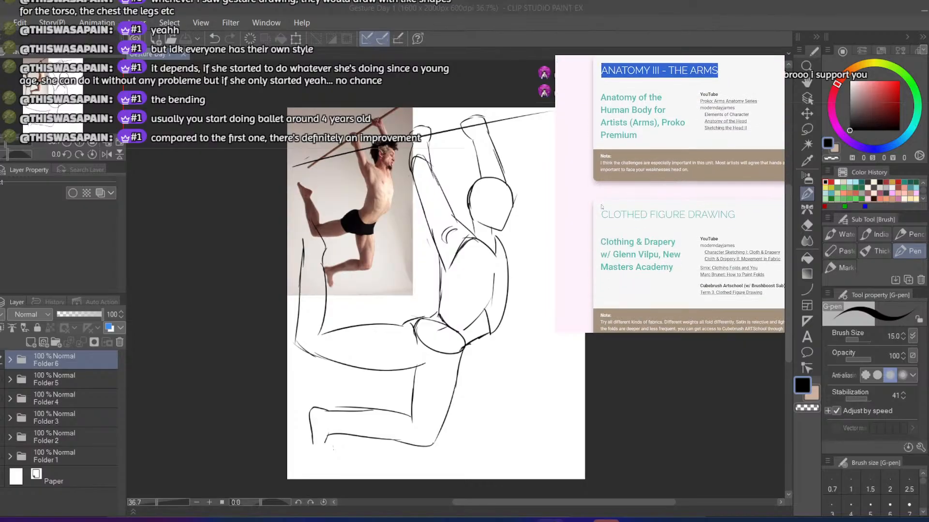
{"action": "mouse_move", "coordinate": [601, 214]}
{"action": "left_mouse_down"}
{"action": "mouse_move", "coordinate": [737, 219]}
{"action": "mouse_move", "coordinate": [587, 211]}
{"action": "mouse_move", "coordinate": [745, 215]}
{"action": "left_mouse_up"}
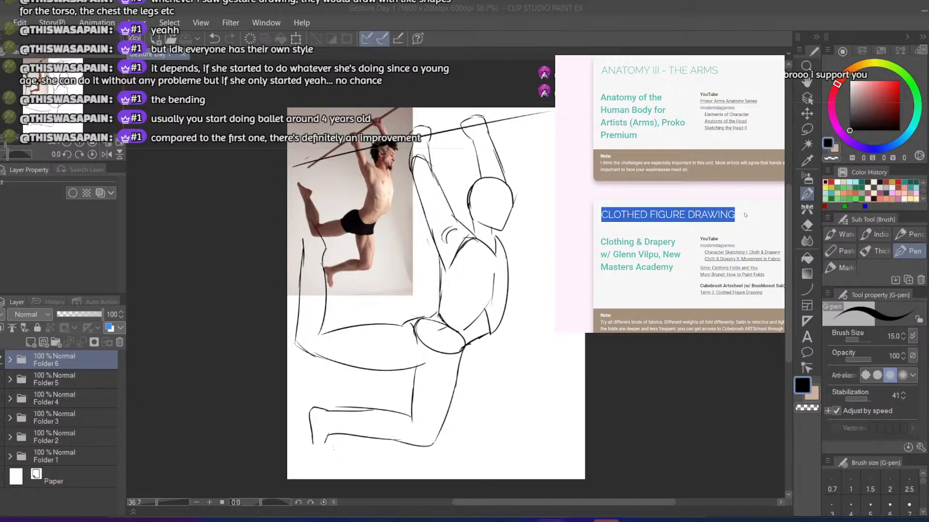
{"action": "left_click_drag", "start_coordinate": [599, 215], "coordinate": [740, 216]}
{"action": "left_click", "coordinate": [658, 209]}
Read through section 4 of the curriculum, from Colour & Light I to Anatomy IV - The Legs, and on to Intro to Animals
{"action": "scroll", "coordinate": [659, 209], "scroll_direction": "down", "scroll_amount": 3}
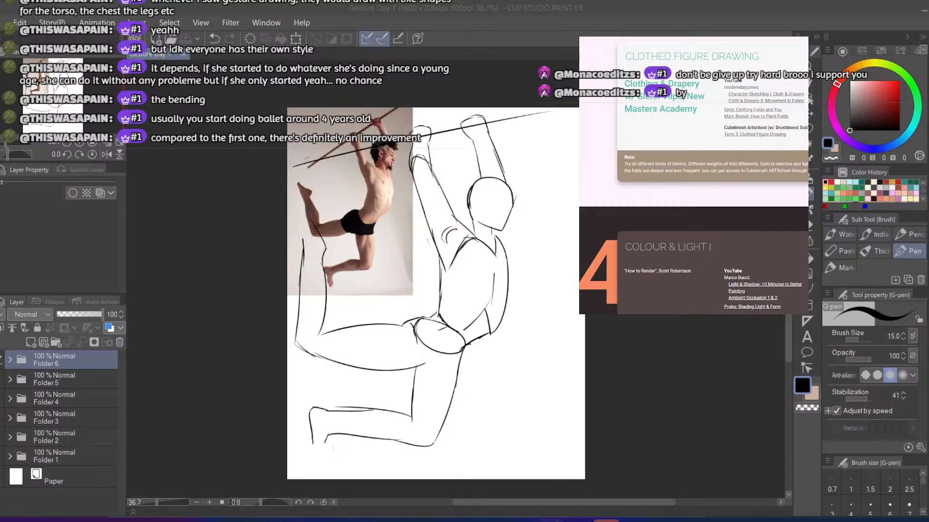
{"action": "scroll", "coordinate": [770, 195], "scroll_direction": "up", "scroll_amount": 3}
{"action": "scroll", "coordinate": [712, 143], "scroll_direction": "down", "scroll_amount": 5}
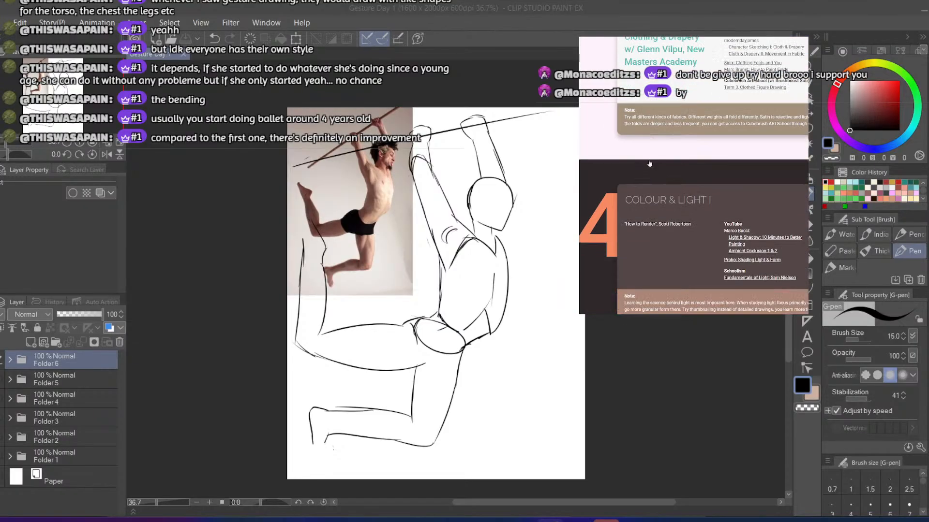
{"action": "scroll", "coordinate": [623, 155], "scroll_direction": "down", "scroll_amount": 2}
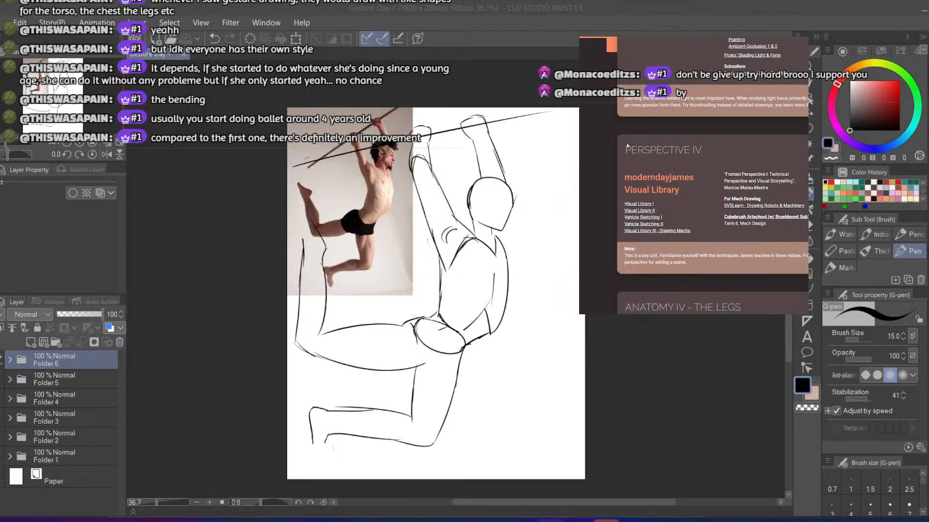
{"action": "left_click_drag", "start_coordinate": [624, 153], "coordinate": [709, 150]}
{"action": "scroll", "coordinate": [709, 150], "scroll_direction": "down", "scroll_amount": 3}
{"action": "scroll", "coordinate": [709, 149], "scroll_direction": "down", "scroll_amount": 7}
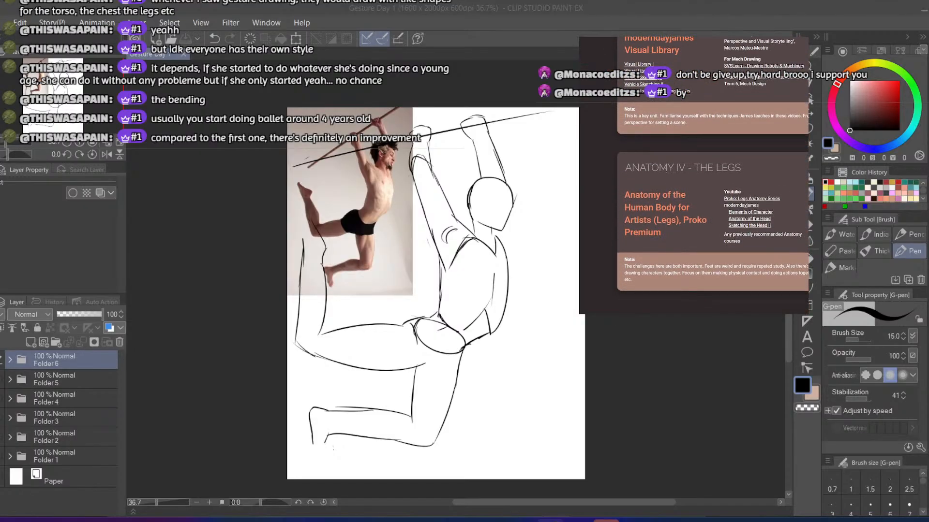
{"action": "scroll", "coordinate": [640, 151], "scroll_direction": "down", "scroll_amount": 3}
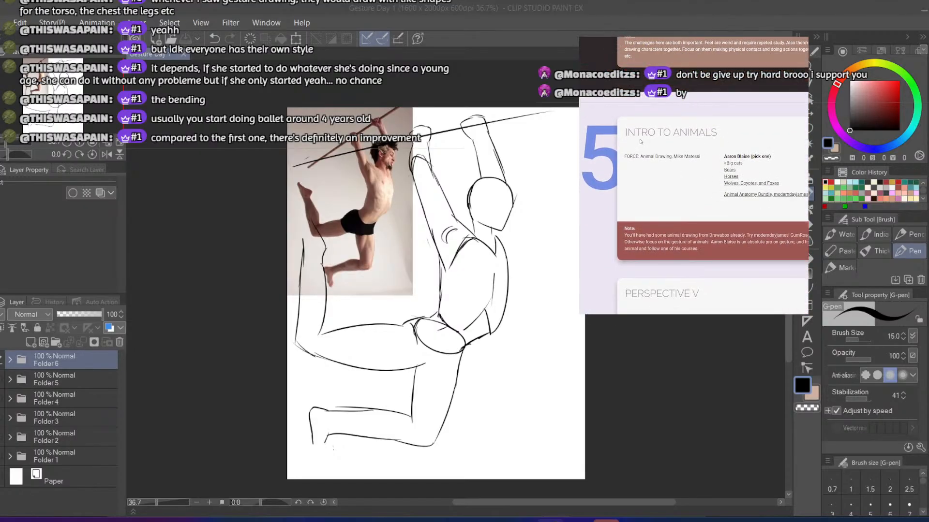
Return to the start of the curriculum and recheck the first section's headings, highlighting Figure Drawing I and Perspective I
{"action": "scroll", "coordinate": [640, 141], "scroll_direction": "up", "scroll_amount": 20}
{"action": "scroll", "coordinate": [650, 184], "scroll_direction": "down", "scroll_amount": 6}
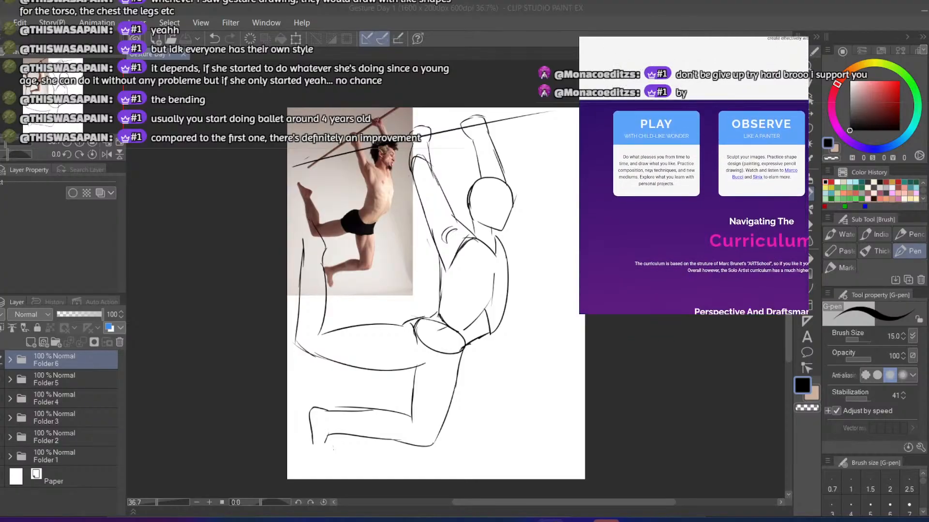
{"action": "scroll", "coordinate": [649, 171], "scroll_direction": "down", "scroll_amount": 18}
{"action": "left_click_drag", "start_coordinate": [625, 110], "coordinate": [717, 116]}
{"action": "left_click_drag", "start_coordinate": [625, 109], "coordinate": [711, 111]}
{"action": "scroll", "coordinate": [657, 117], "scroll_direction": "down", "scroll_amount": 3}
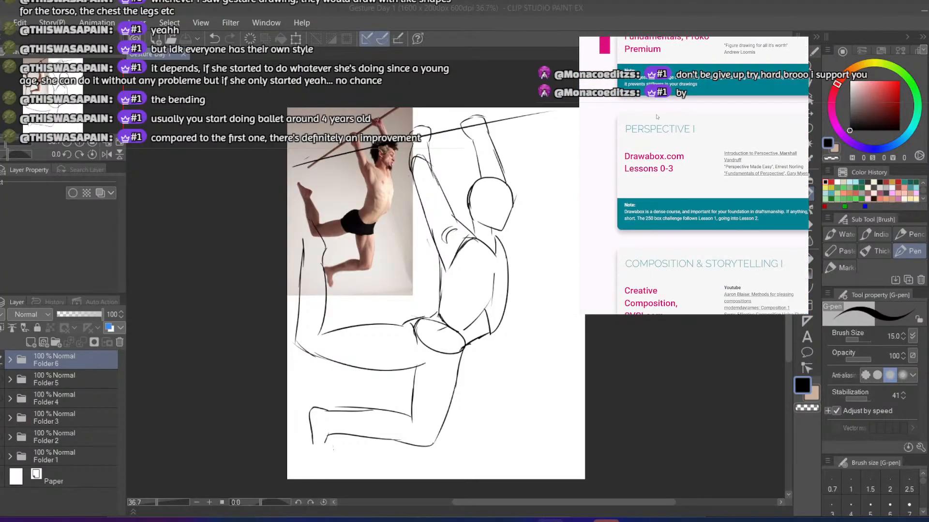
{"action": "left_click_drag", "start_coordinate": [625, 129], "coordinate": [695, 129]}
{"action": "scroll", "coordinate": [646, 119], "scroll_direction": "down", "scroll_amount": 4}
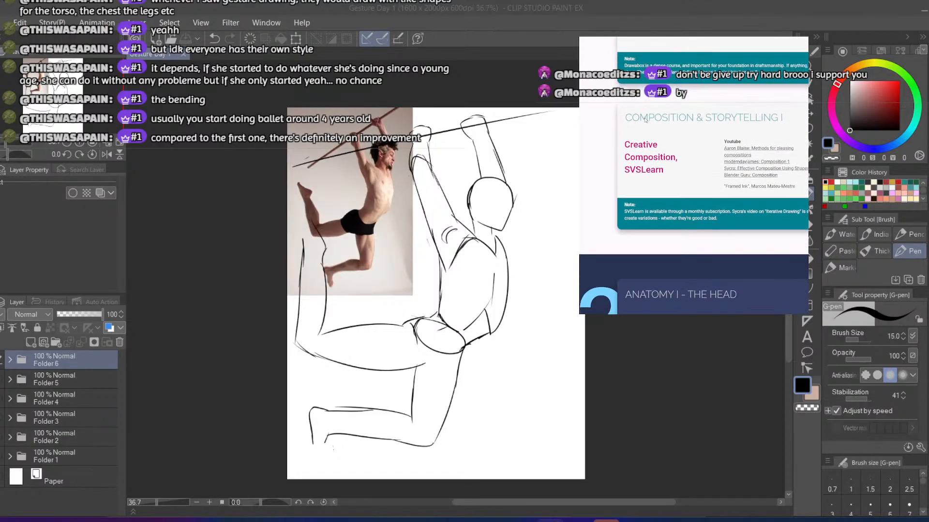
Recheck the curriculum's anatomy units from Anatomy I - The Head through Anatomy III - The Arms
{"action": "scroll", "coordinate": [645, 120], "scroll_direction": "down", "scroll_amount": 8}
{"action": "scroll", "coordinate": [611, 135], "scroll_direction": "down", "scroll_amount": 1}
{"action": "left_click_drag", "start_coordinate": [625, 152], "coordinate": [740, 130]}
{"action": "scroll", "coordinate": [673, 155], "scroll_direction": "down", "scroll_amount": 3}
{"action": "scroll", "coordinate": [701, 175], "scroll_direction": "down", "scroll_amount": 6}
{"action": "scroll", "coordinate": [629, 133], "scroll_direction": "down", "scroll_amount": 2}
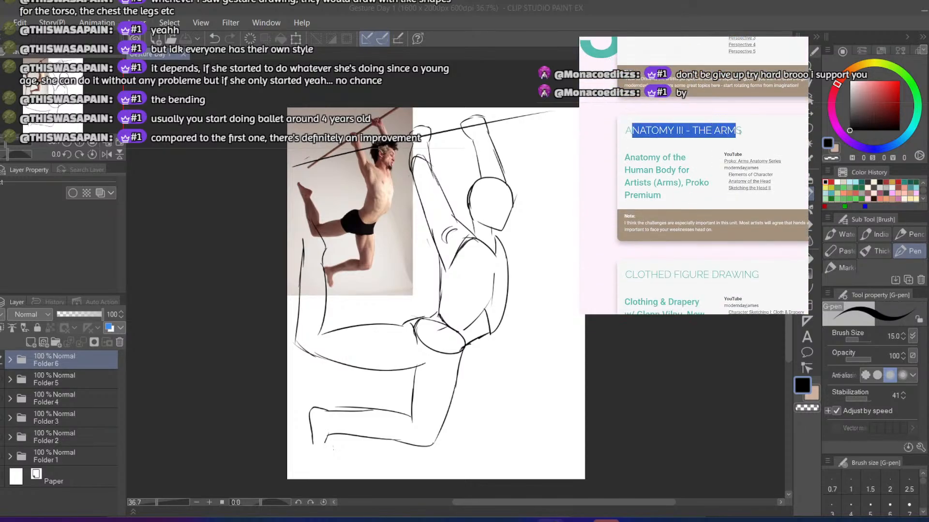
Review curriculum sections 4 and 5, highlighting the Perspective IV, Anatomy IV - The Legs and Perspective V headings
{"action": "scroll", "coordinate": [740, 131], "scroll_direction": "down", "scroll_amount": 10}
{"action": "left_click_drag", "start_coordinate": [625, 200], "coordinate": [704, 198]}
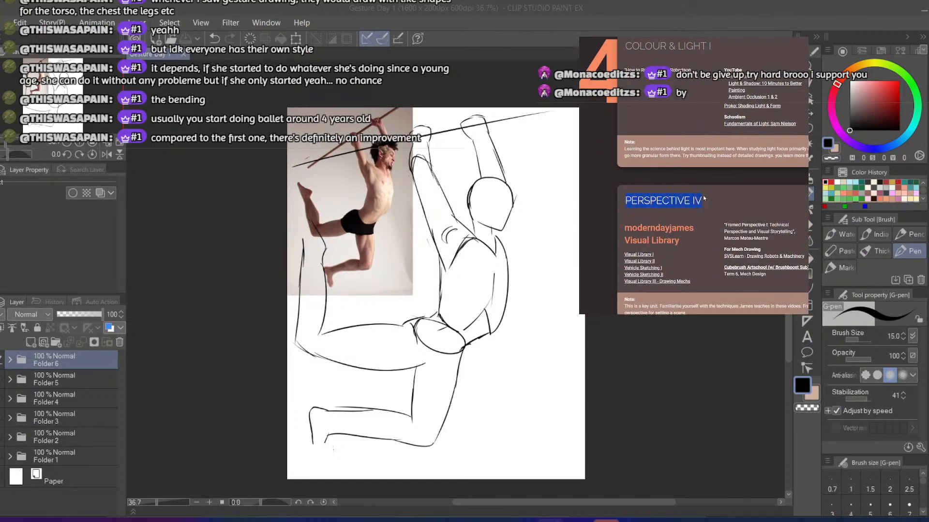
{"action": "scroll", "coordinate": [704, 199], "scroll_direction": "down", "scroll_amount": 5}
{"action": "left_click_drag", "start_coordinate": [625, 132], "coordinate": [722, 132]}
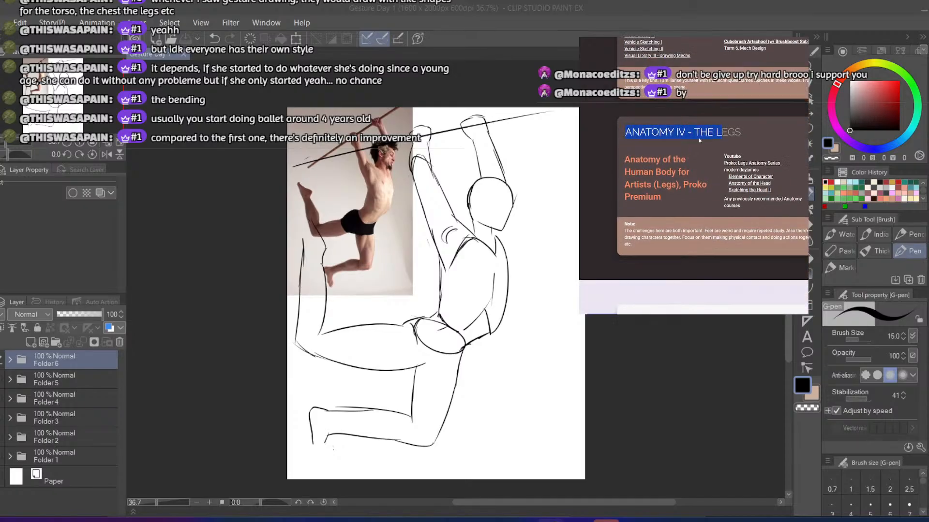
{"action": "scroll", "coordinate": [699, 140], "scroll_direction": "down", "scroll_amount": 8}
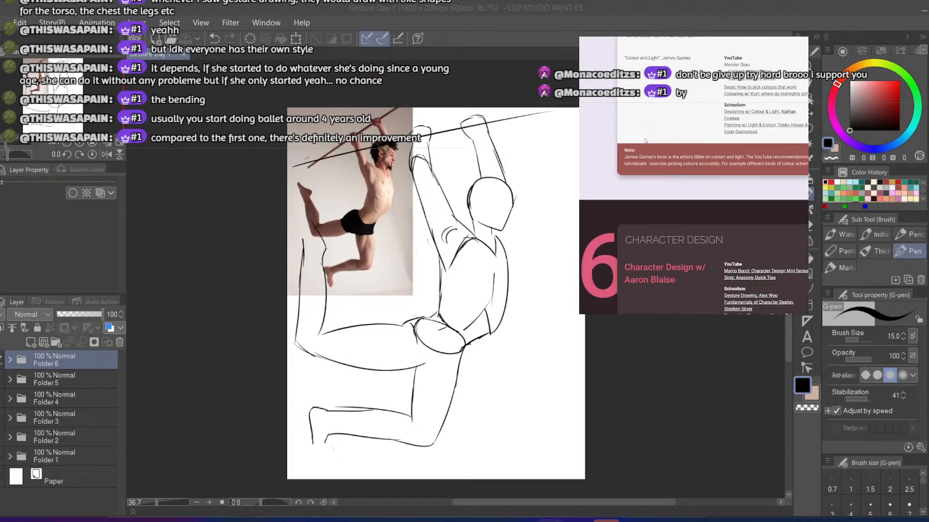
{"action": "scroll", "coordinate": [644, 140], "scroll_direction": "up", "scroll_amount": 6}
{"action": "left_click_drag", "start_coordinate": [631, 175], "coordinate": [699, 175]}
{"action": "scroll", "coordinate": [718, 177], "scroll_direction": "down", "scroll_amount": 1}
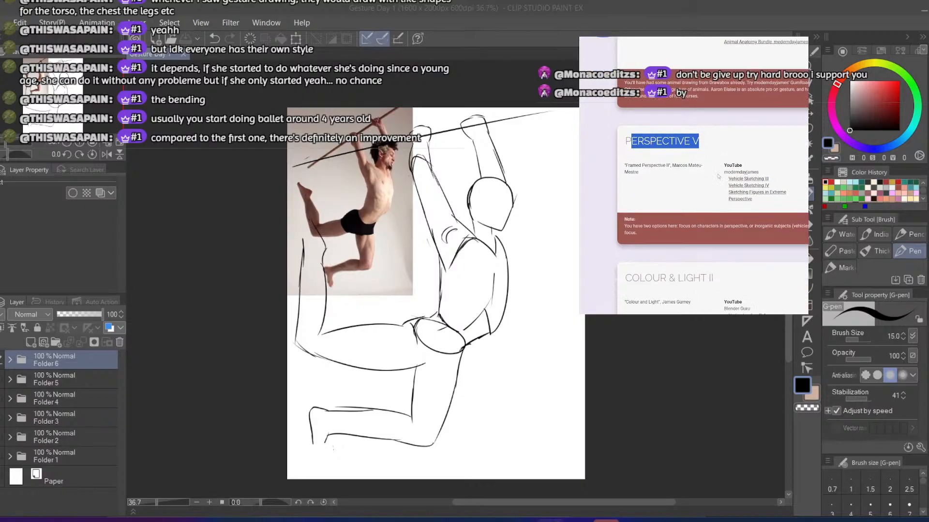
Skim curriculum sections 6 to 8, from Composition & Storytelling II to Environment Design II, and return to the first section's Composition & Storytelling I
{"action": "scroll", "coordinate": [717, 176], "scroll_direction": "down", "scroll_amount": 10}
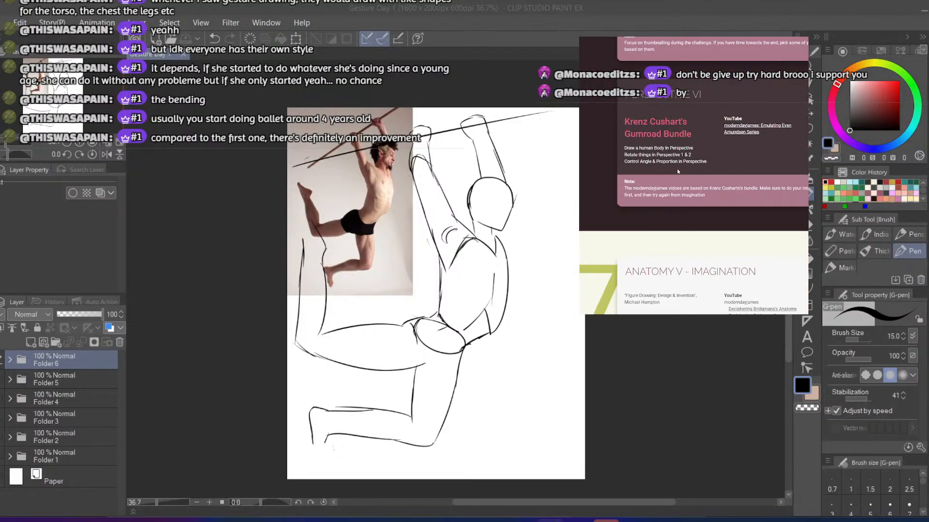
{"action": "scroll", "coordinate": [677, 172], "scroll_direction": "down", "scroll_amount": 6}
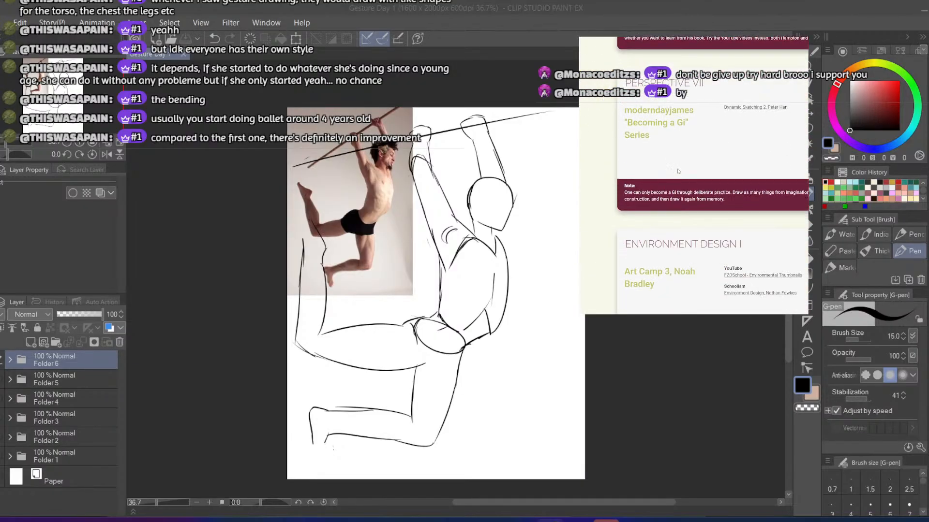
{"action": "scroll", "coordinate": [677, 171], "scroll_direction": "down", "scroll_amount": 5}
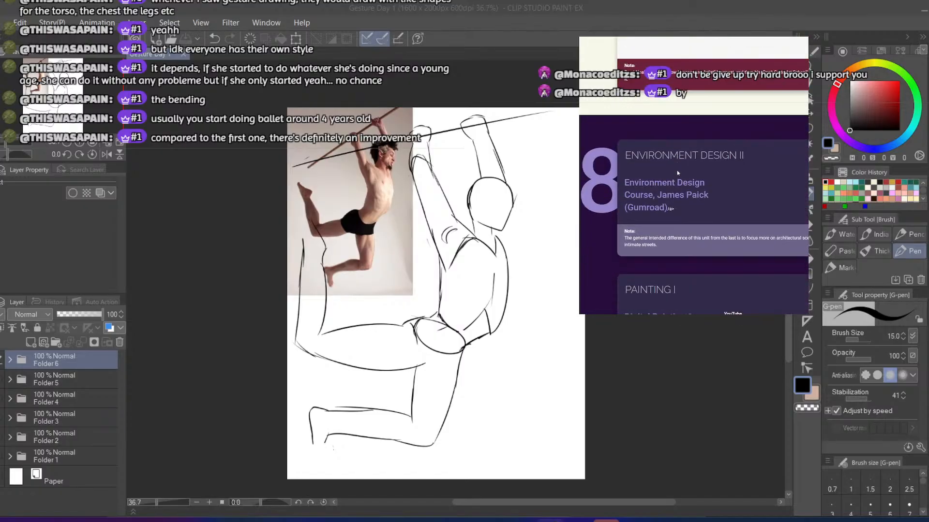
{"action": "scroll", "coordinate": [677, 218], "scroll_direction": "up", "scroll_amount": 20}
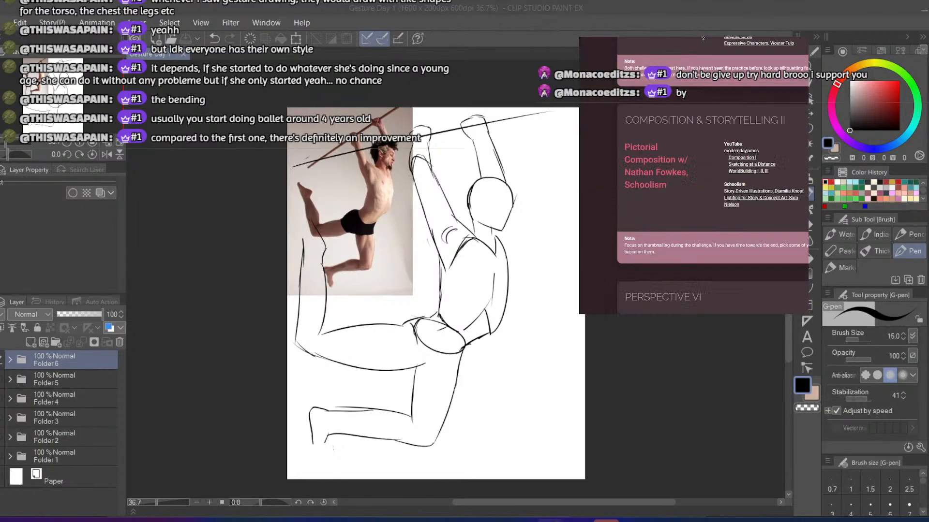
{"action": "scroll", "coordinate": [677, 218], "scroll_direction": "down", "scroll_amount": 5}
{"action": "scroll", "coordinate": [677, 218], "scroll_direction": "down", "scroll_amount": 15}
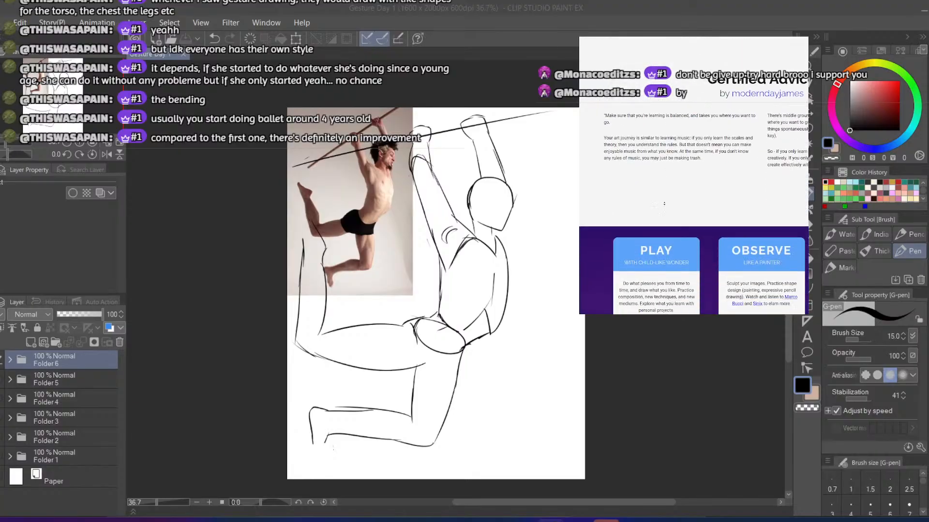
{"action": "scroll", "coordinate": [639, 205], "scroll_direction": "down", "scroll_amount": 5}
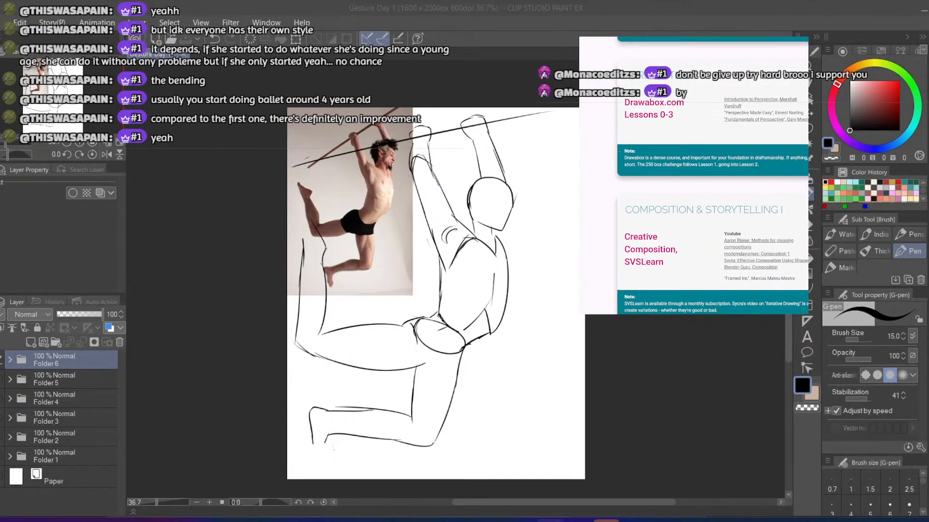
{"action": "left_click", "coordinate": [3, 4]}
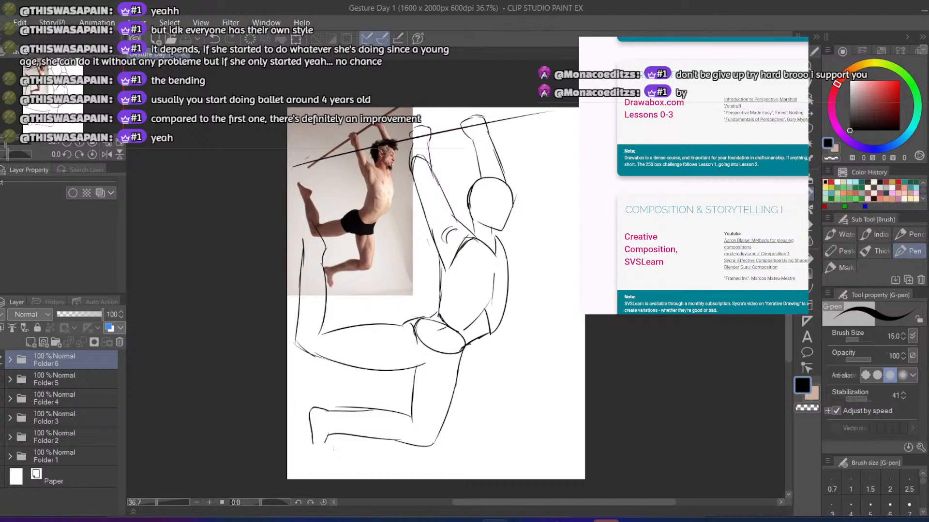
{"action": "key", "text": "alt+Tab"}
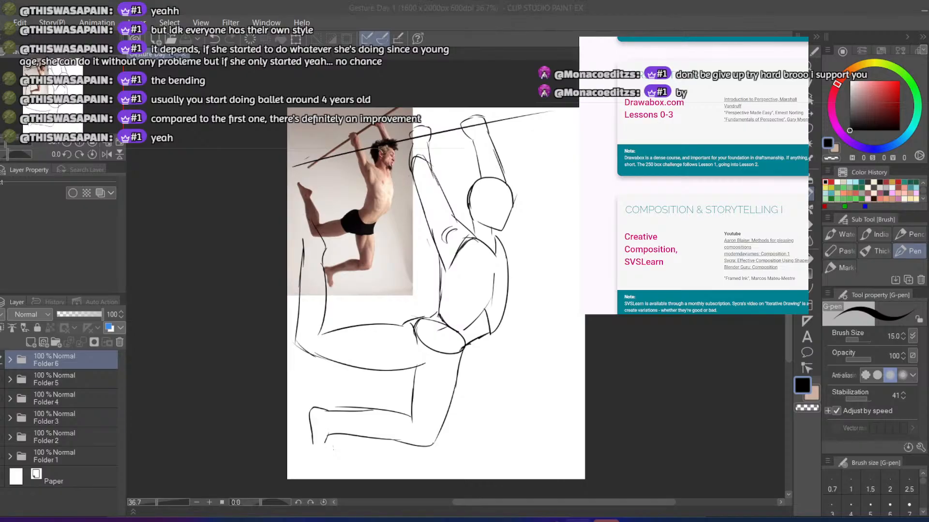